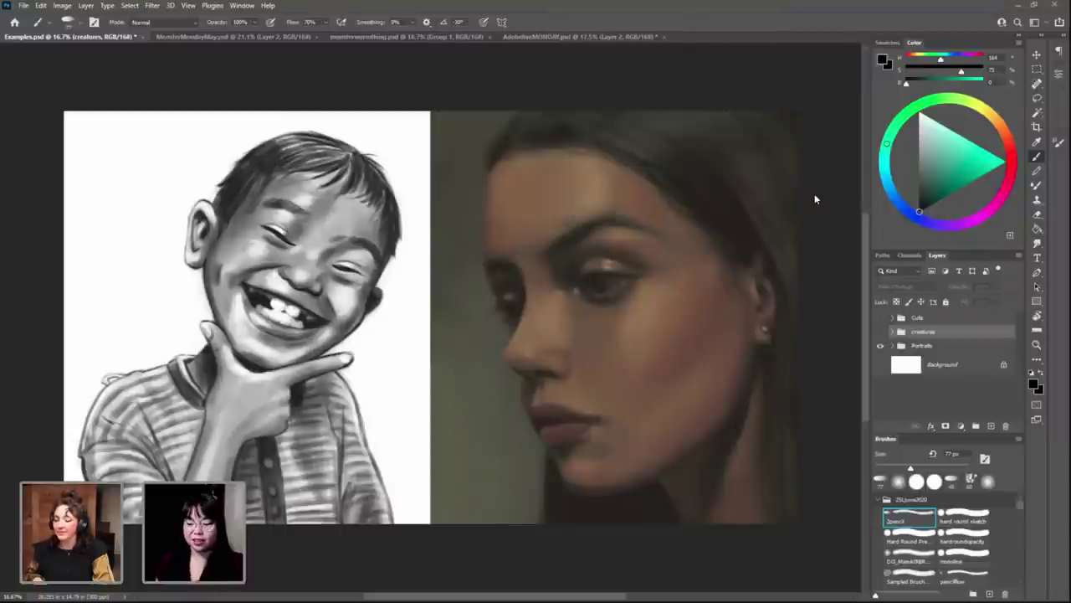
# Step: Make the creatures group visible so the creature examples replace the portraits
pyautogui.click(881, 332)
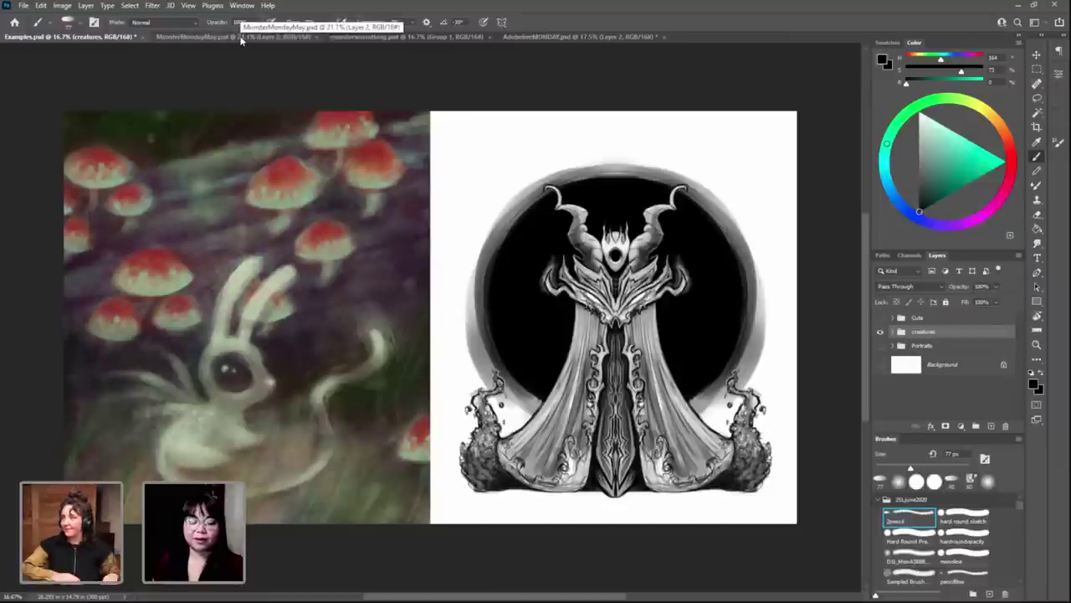
# Step: Look over the MonsterMondayMay monster sketch sheet
pyautogui.click(241, 37)
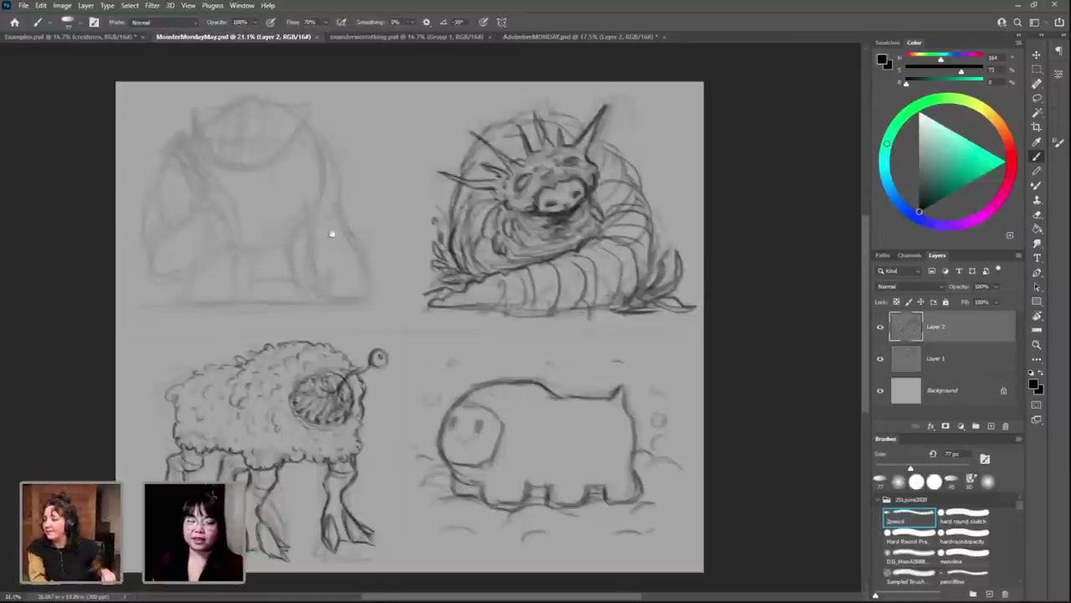
pyautogui.hscroll(-2, 370, 227)
pyautogui.scroll(-2, 430, 247)
pyautogui.scroll(2, 430, 247)
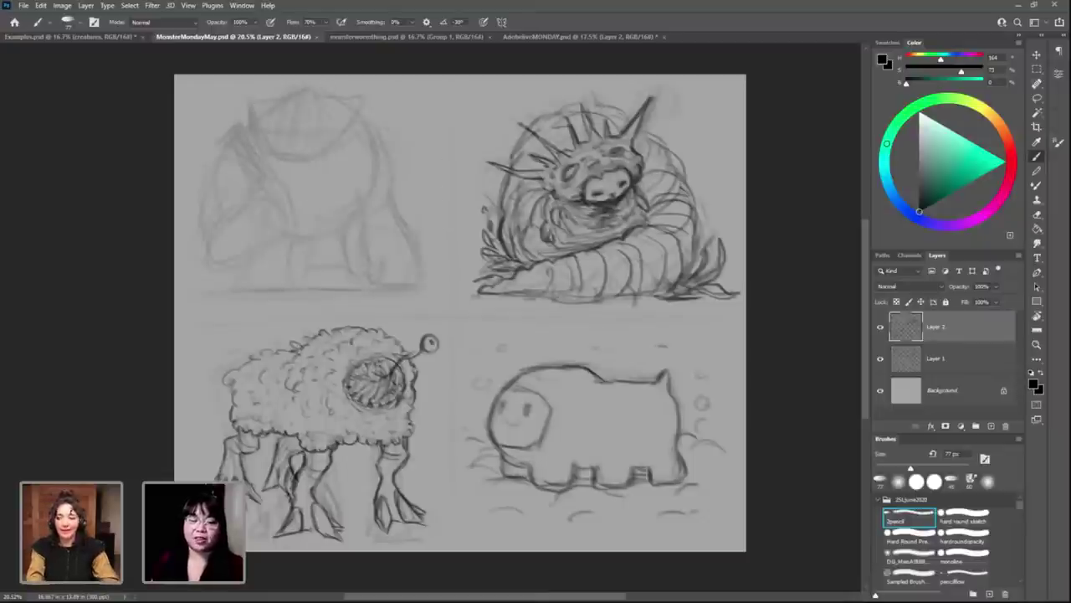
# Step: Inspect the finished pink worm monster painting in monsterwormthing.psd, zooming in and out
pyautogui.click(376, 37)
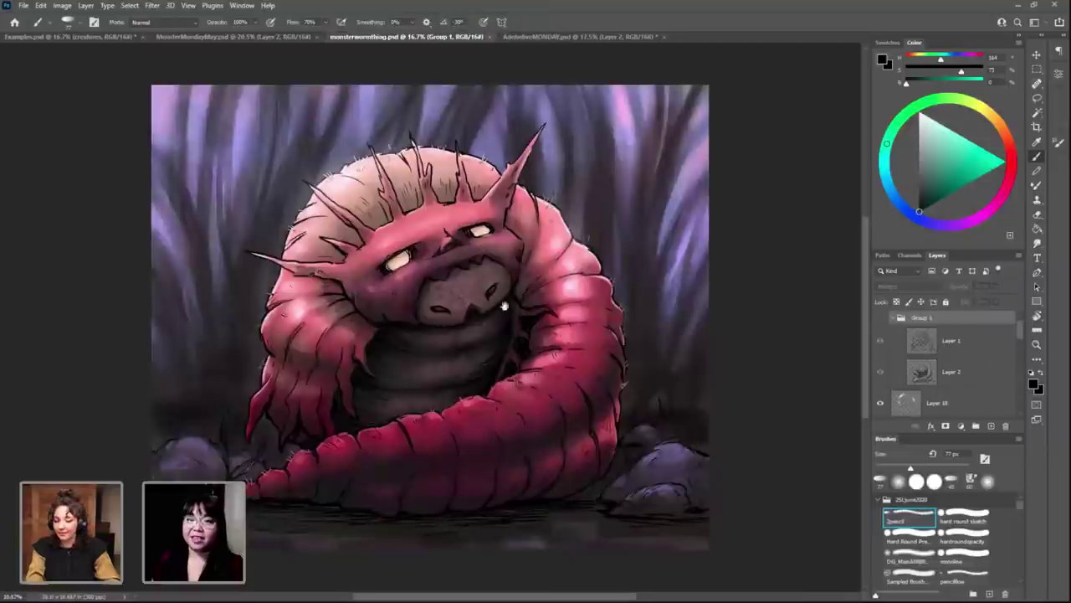
pyautogui.scroll(2, 445, 267)
pyautogui.scroll(2, 503, 285)
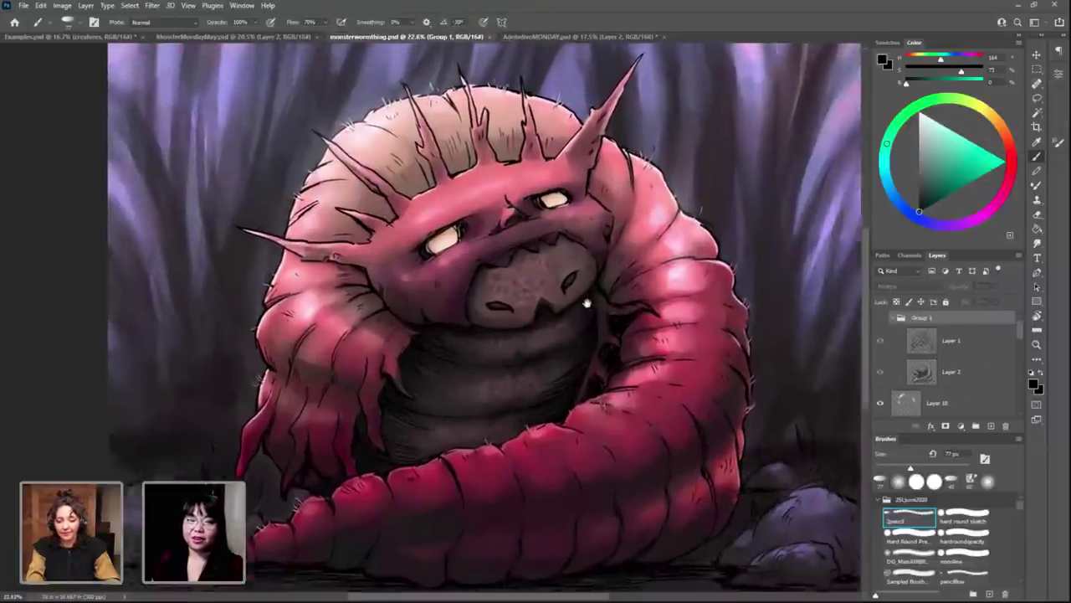
pyautogui.scroll(2, 586, 304)
pyautogui.scroll(-1, 564, 329)
pyautogui.scroll(-1, 560, 310)
pyautogui.scroll(-2, 574, 272)
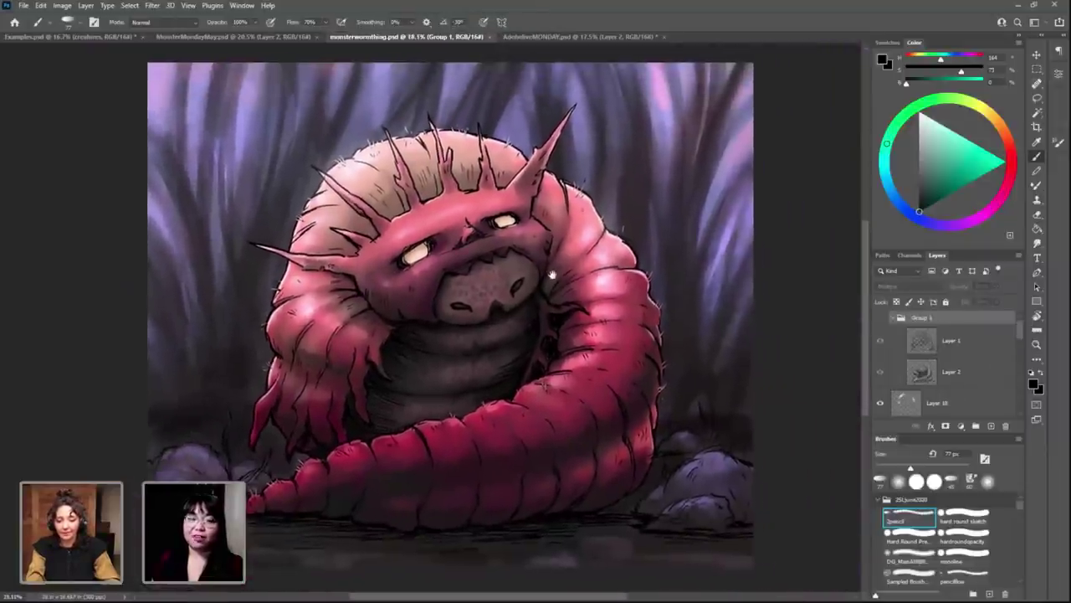
pyautogui.click(579, 36)
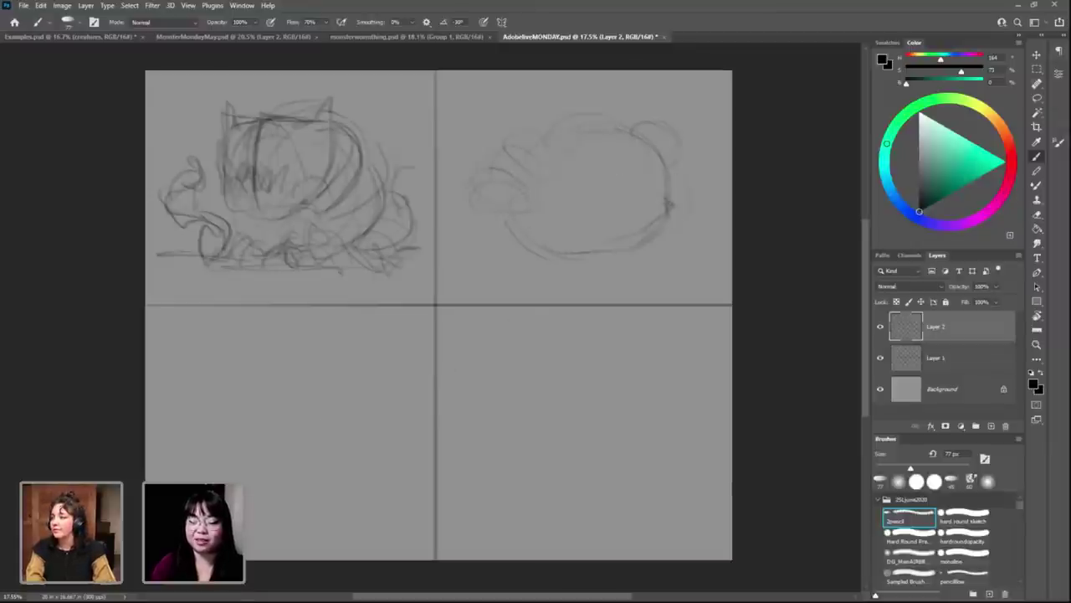
# Step: Strengthen the right edge and top outline of the upper-right oval creature
pyautogui.moveTo(650, 198); pyautogui.dragTo(690, 196)
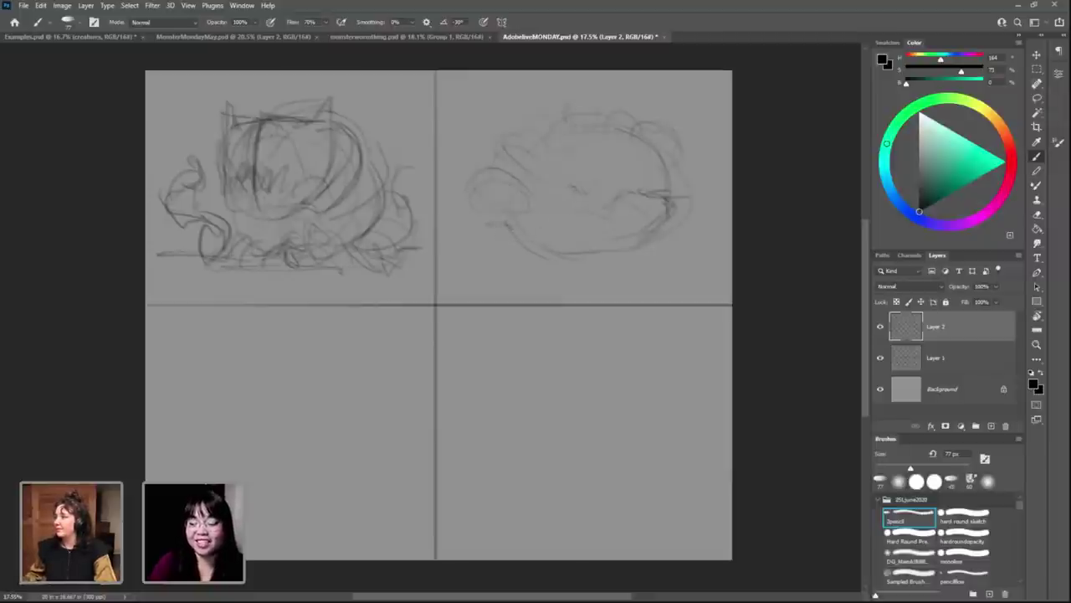
pyautogui.moveTo(668, 193)
pyautogui.mouseDown()
pyautogui.moveTo(626, 192)
pyautogui.moveTo(586, 212)
pyautogui.mouseUp()
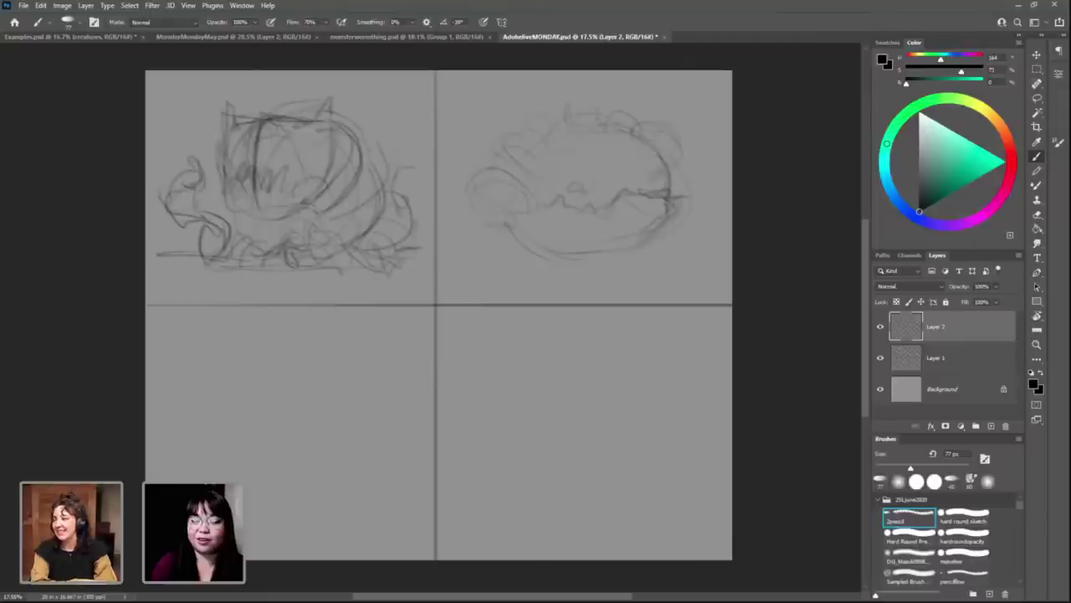
pyautogui.moveTo(571, 109); pyautogui.dragTo(596, 103)
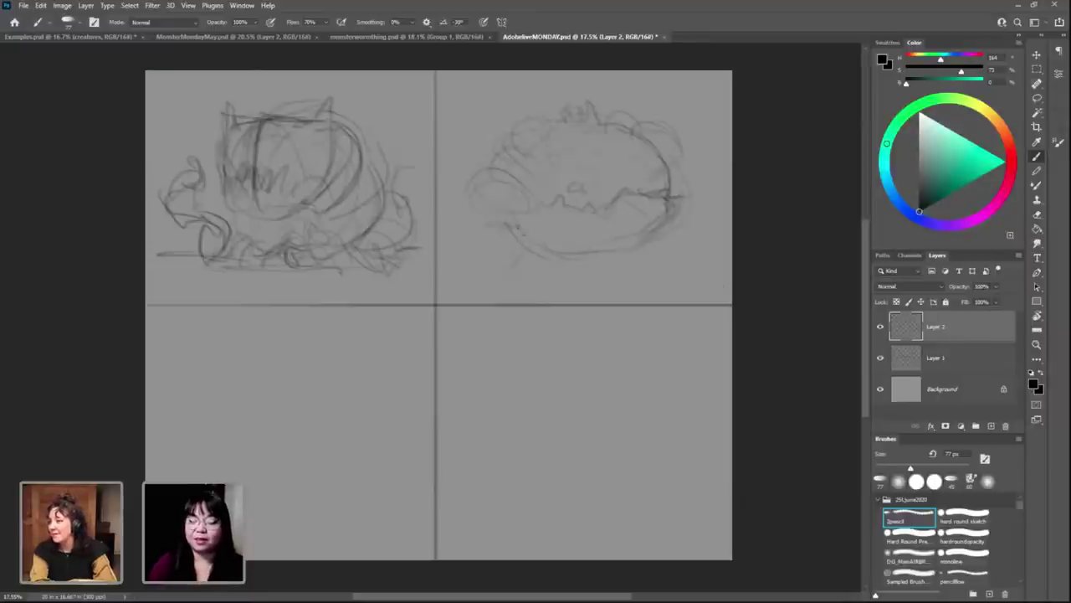
# Step: Draw spiky legs underneath and darken the creature's bottom and left outline
pyautogui.moveTo(517, 226); pyautogui.dragTo(478, 262)
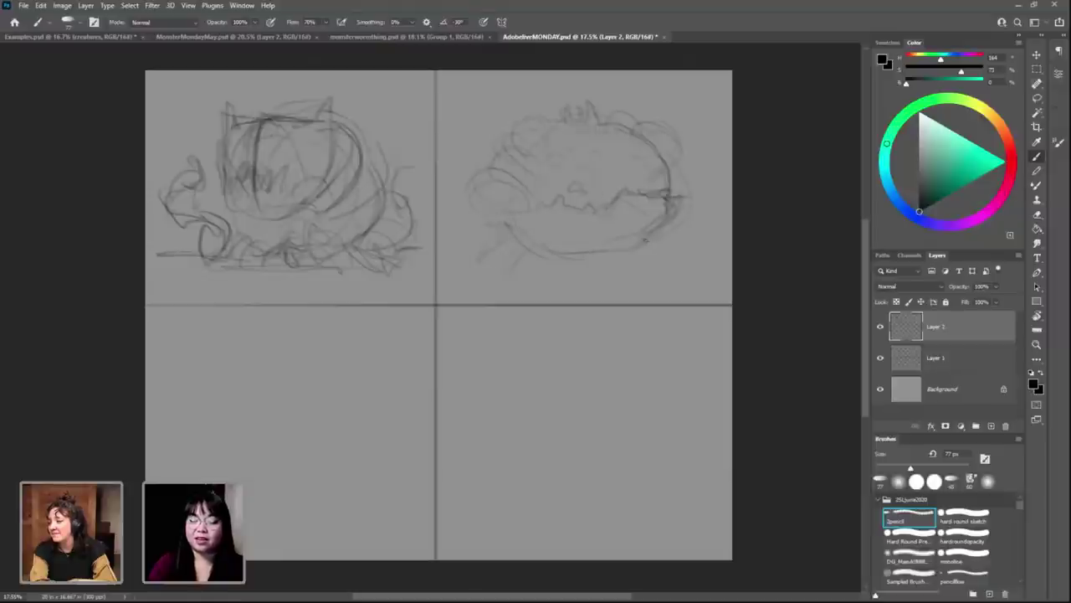
pyautogui.moveTo(678, 261)
pyautogui.mouseDown()
pyautogui.moveTo(667, 225)
pyautogui.moveTo(685, 261)
pyautogui.mouseUp()
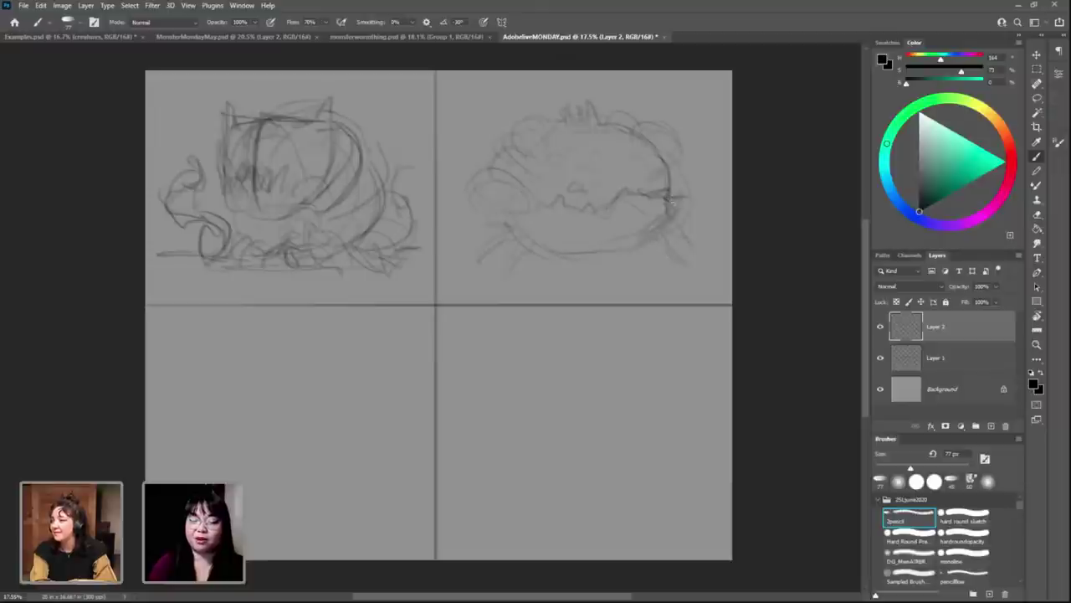
pyautogui.moveTo(667, 201)
pyautogui.mouseDown()
pyautogui.moveTo(668, 224)
pyautogui.moveTo(616, 251)
pyautogui.moveTo(529, 252)
pyautogui.mouseUp()
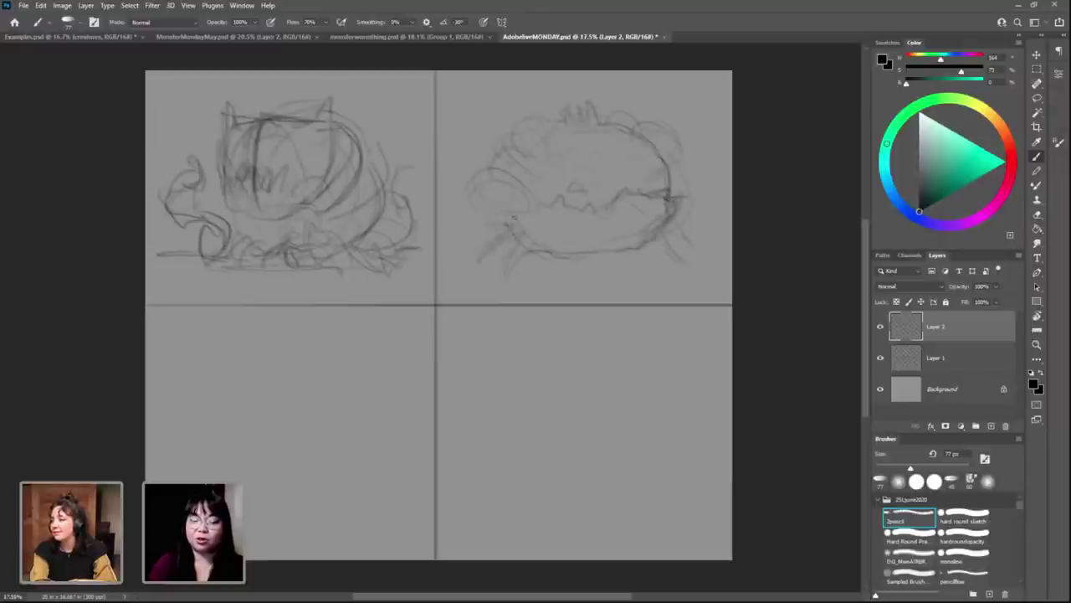
pyautogui.moveTo(505, 220); pyautogui.dragTo(514, 225)
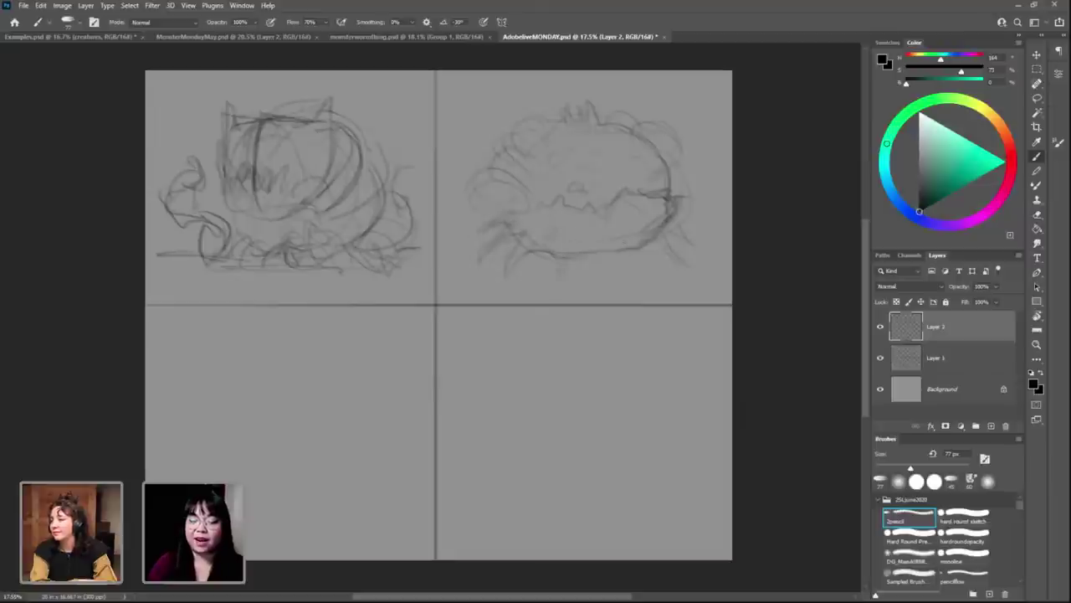
pyautogui.moveTo(486, 239); pyautogui.dragTo(518, 251)
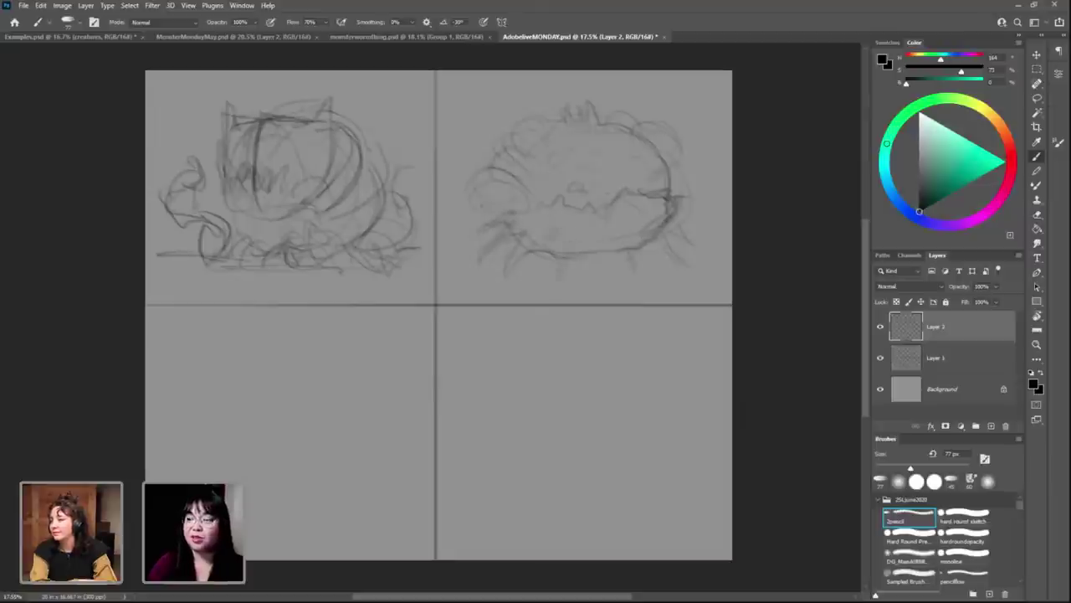
pyautogui.moveTo(490, 172); pyautogui.dragTo(523, 194)
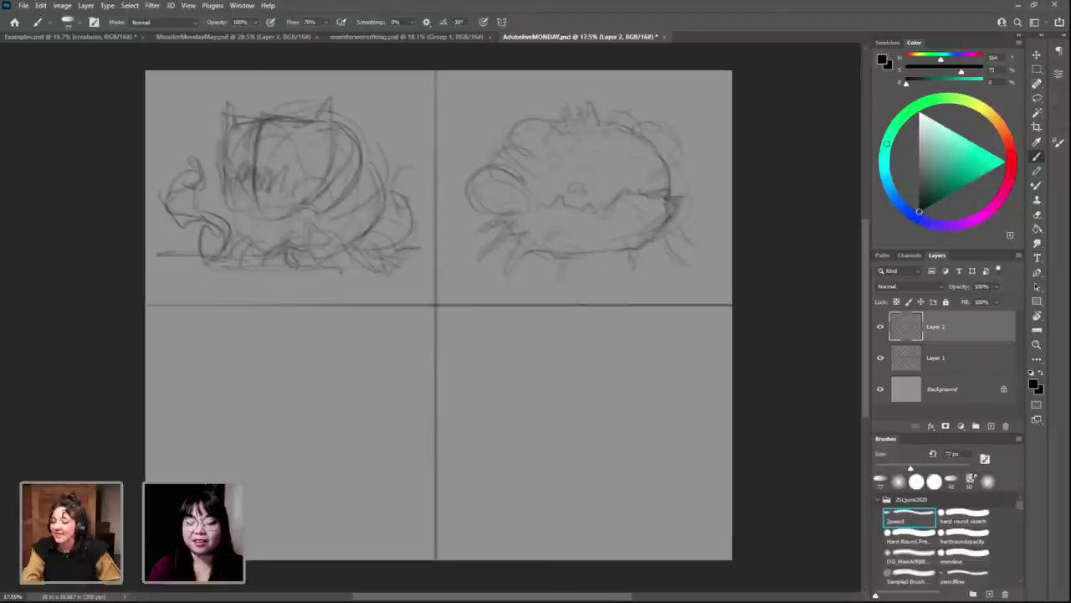
# Step: Add dark tufts on top, a short leg below, and a rounded lump on the right side
pyautogui.moveTo(579, 111); pyautogui.dragTo(555, 102)
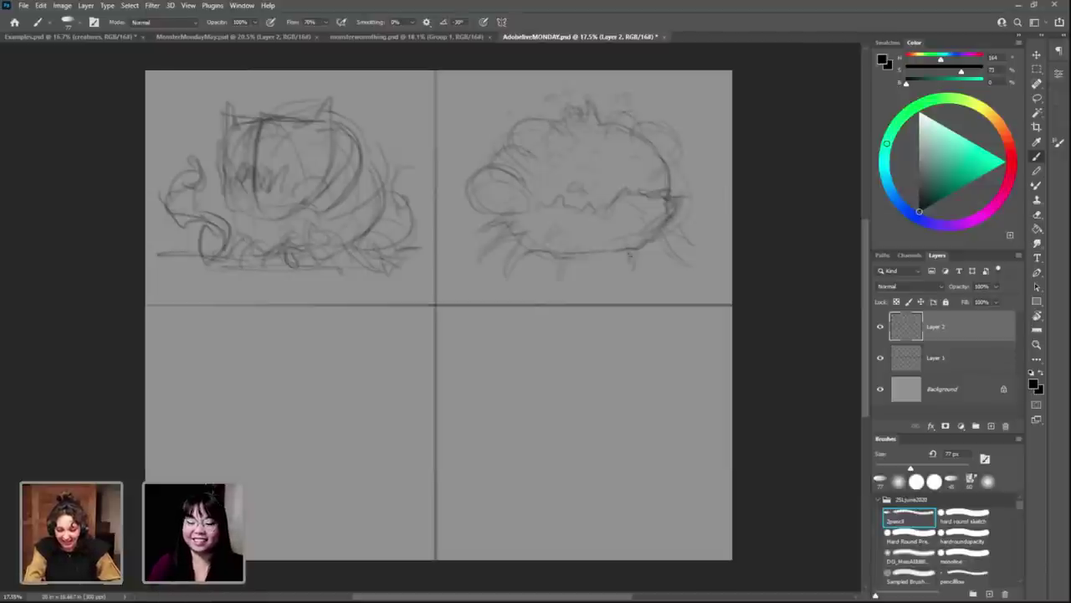
pyautogui.moveTo(635, 271); pyautogui.dragTo(632, 249)
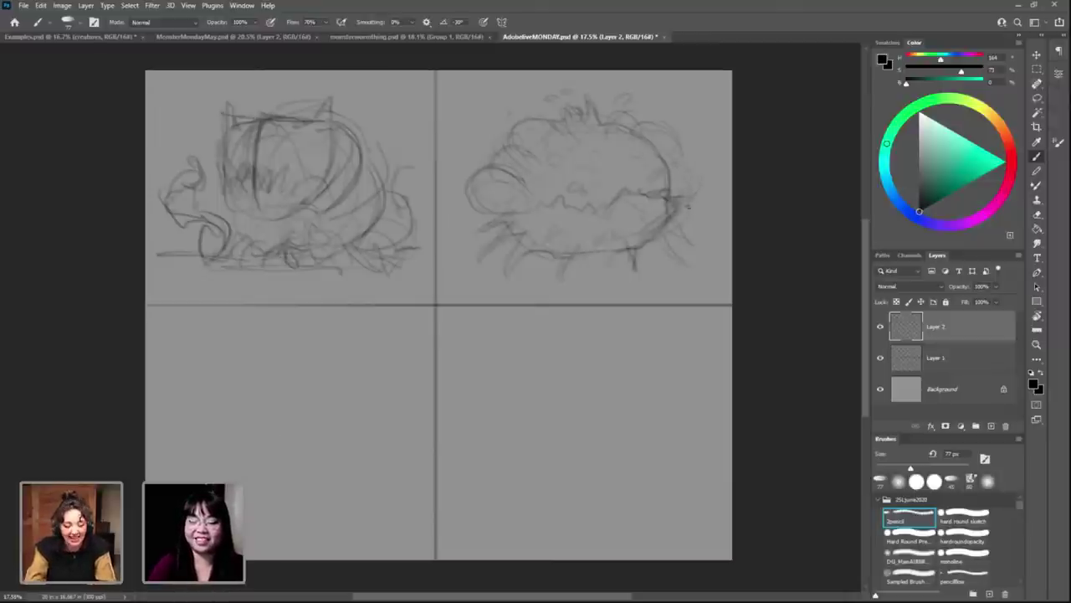
pyautogui.moveTo(688, 206)
pyautogui.mouseDown()
pyautogui.moveTo(678, 164)
pyautogui.moveTo(702, 186)
pyautogui.mouseUp()
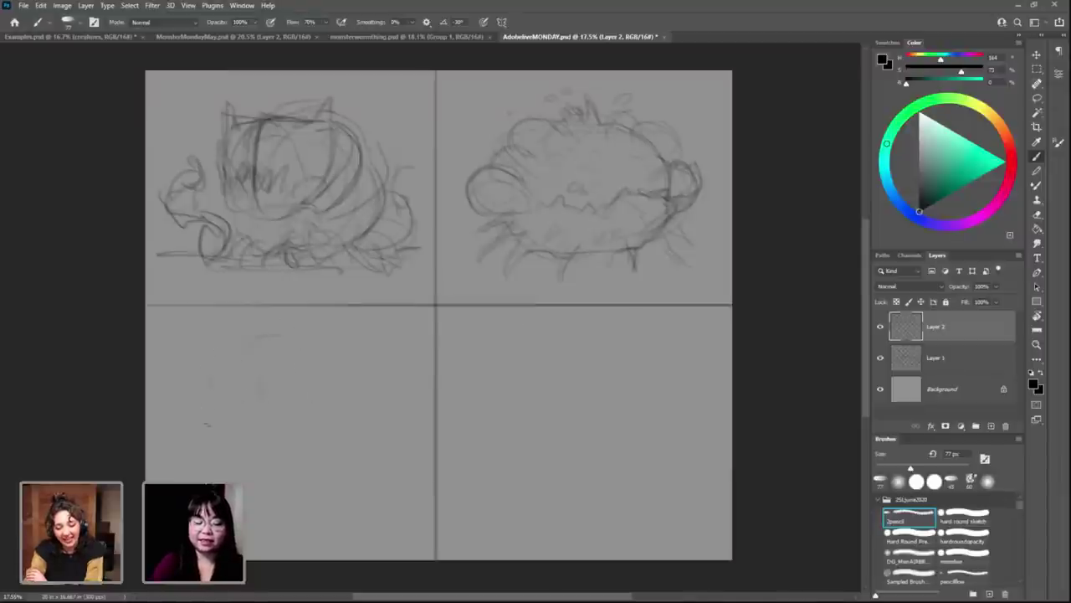
# Step: Rough in a new creature's outline and bell-shaped body in the lower-left panel
pyautogui.moveTo(276, 335); pyautogui.dragTo(260, 389)
pyautogui.moveTo(318, 410); pyautogui.dragTo(334, 423)
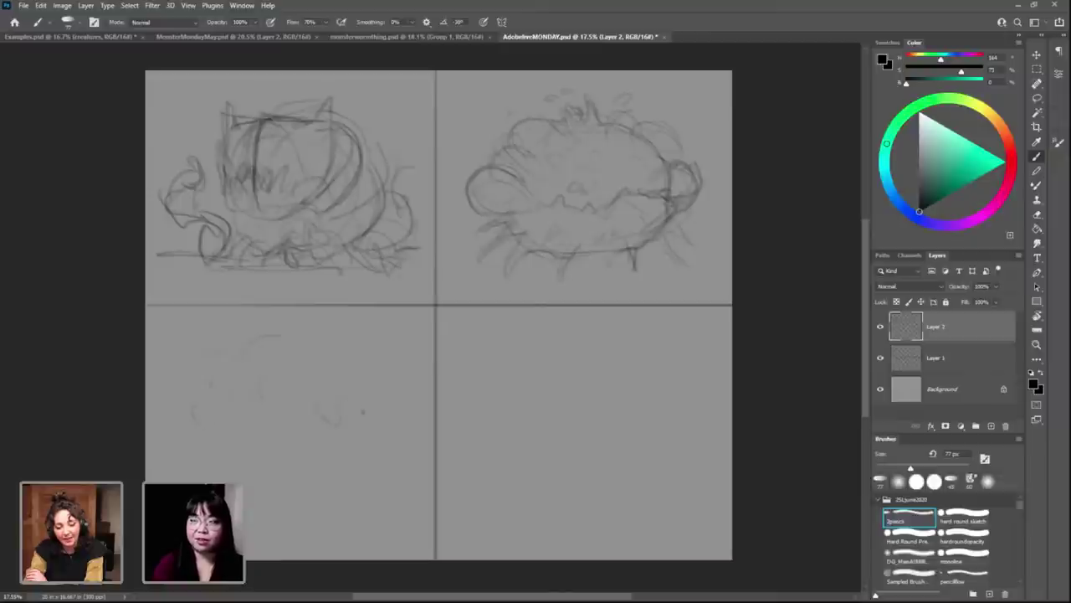
pyautogui.moveTo(343, 339); pyautogui.dragTo(377, 368)
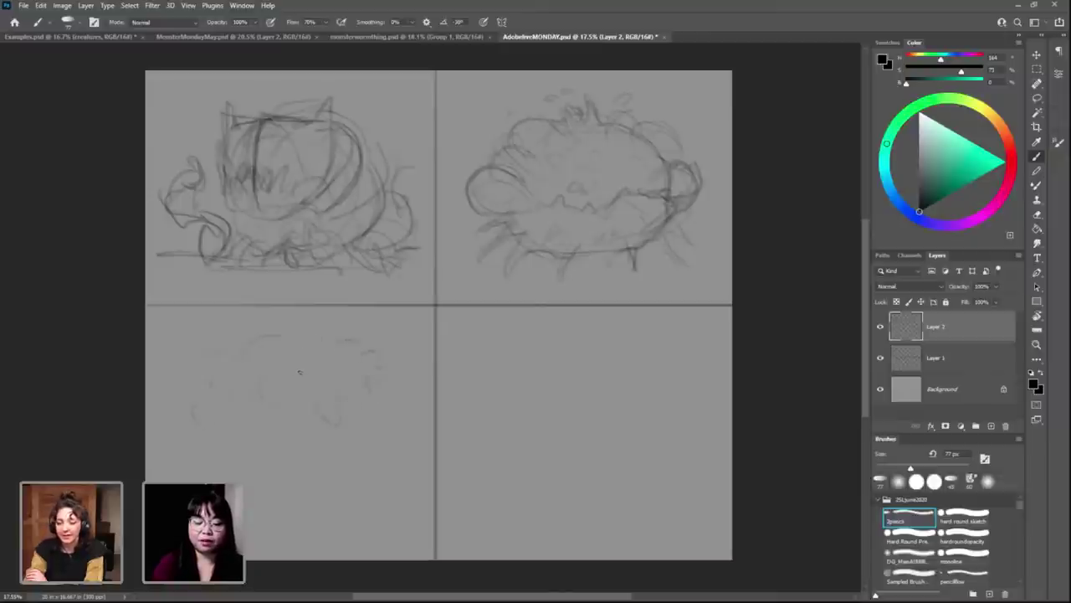
pyautogui.moveTo(277, 406)
pyautogui.mouseDown()
pyautogui.moveTo(225, 419)
pyautogui.moveTo(202, 371)
pyautogui.mouseUp()
pyautogui.moveTo(261, 395)
pyautogui.mouseDown()
pyautogui.moveTo(307, 411)
pyautogui.moveTo(357, 409)
pyautogui.mouseUp()
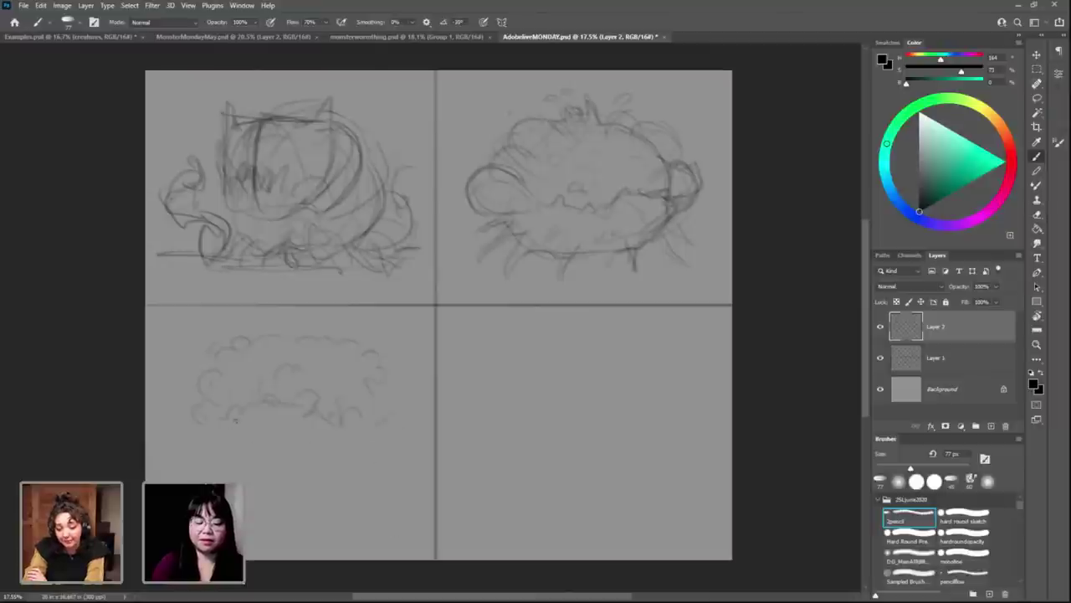
# Step: Darken its lower lines and draw a curly, cloud-like outline across its top
pyautogui.moveTo(331, 433); pyautogui.dragTo(354, 473)
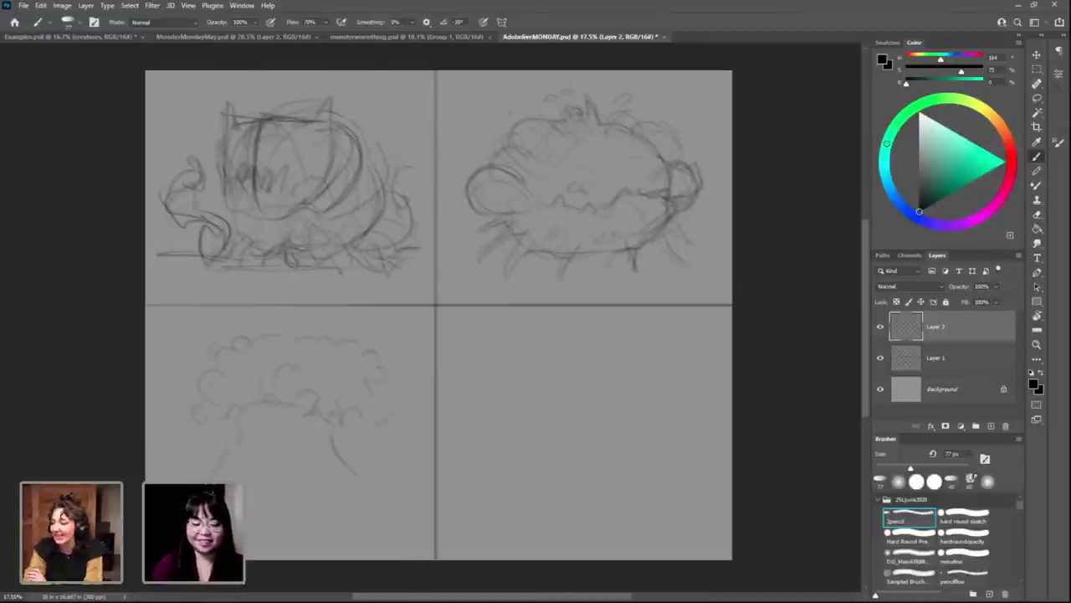
pyautogui.moveTo(333, 447); pyautogui.dragTo(353, 478)
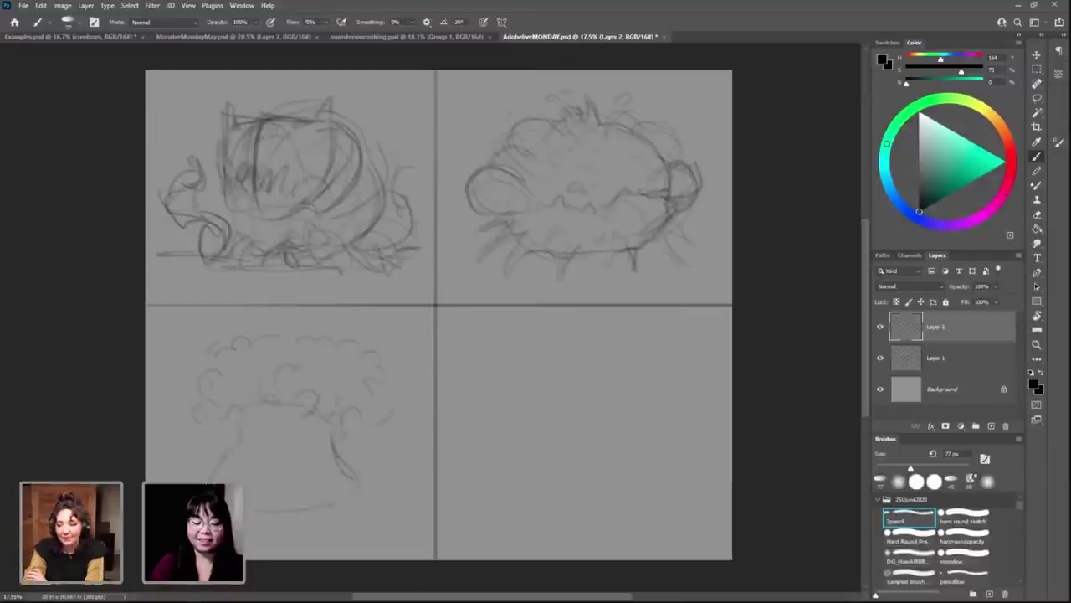
pyautogui.moveTo(232, 418); pyautogui.dragTo(224, 422)
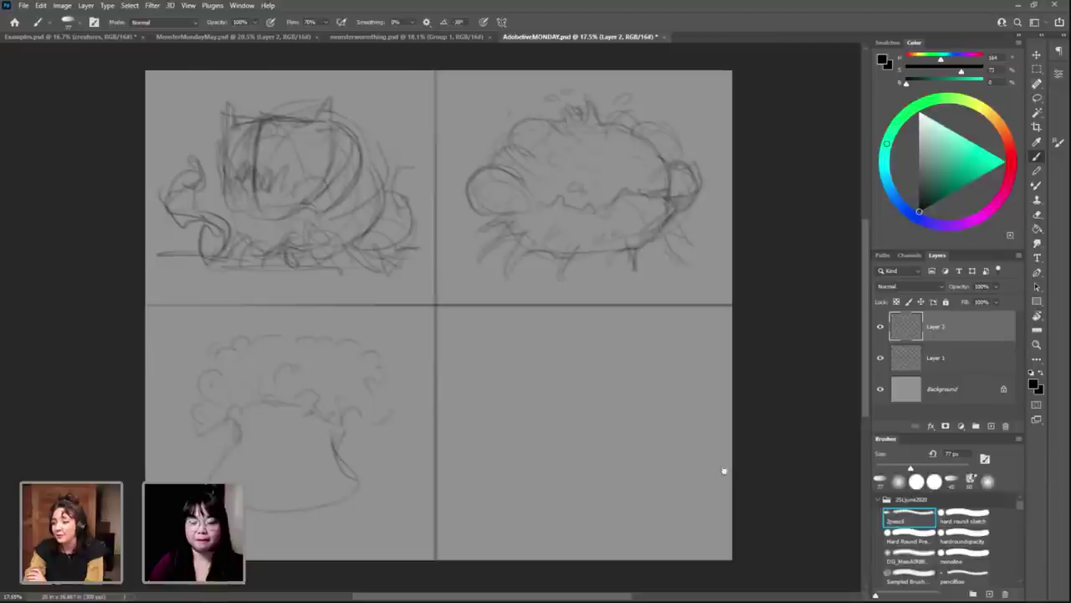
pyautogui.moveTo(586, 378); pyautogui.dragTo(668, 374)
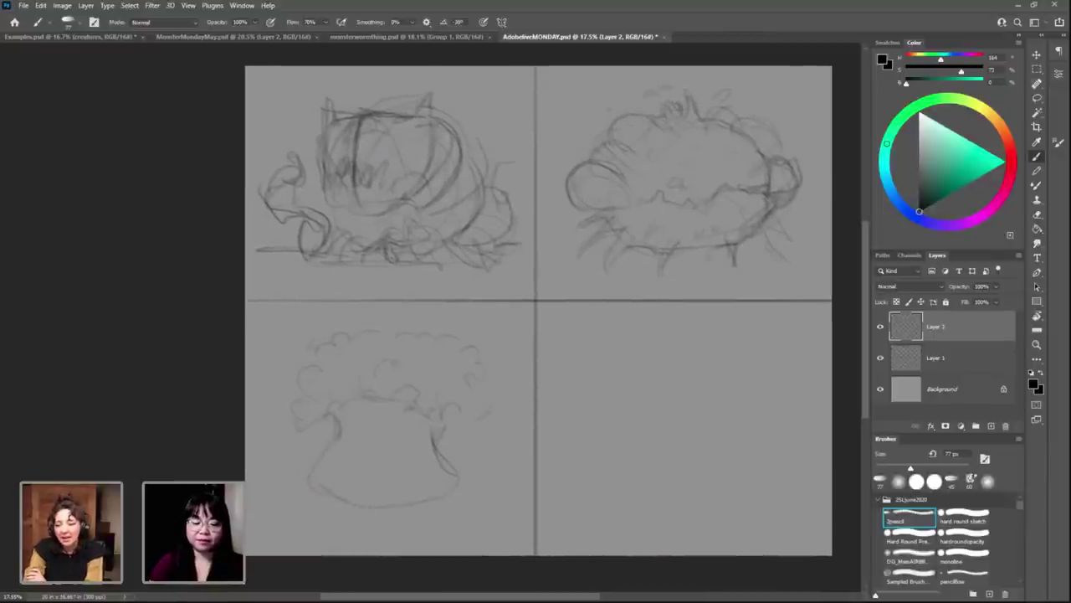
pyautogui.moveTo(322, 403); pyautogui.dragTo(442, 411)
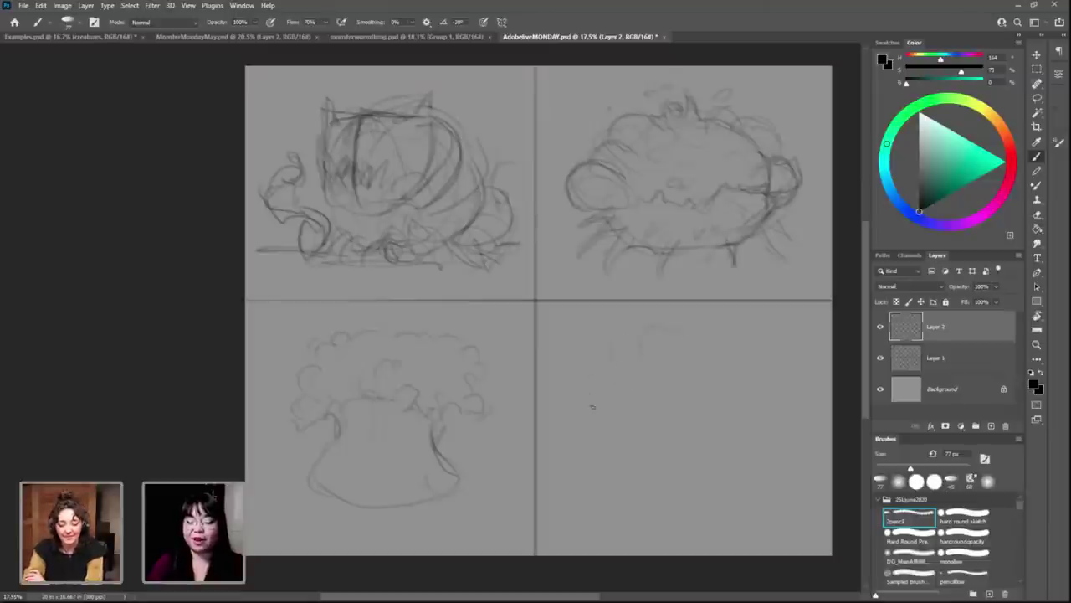
# Step: Draw a cup-shaped outline with a darkened rim in the lower-right panel using the 2pencil brush
pyautogui.click(909, 559)
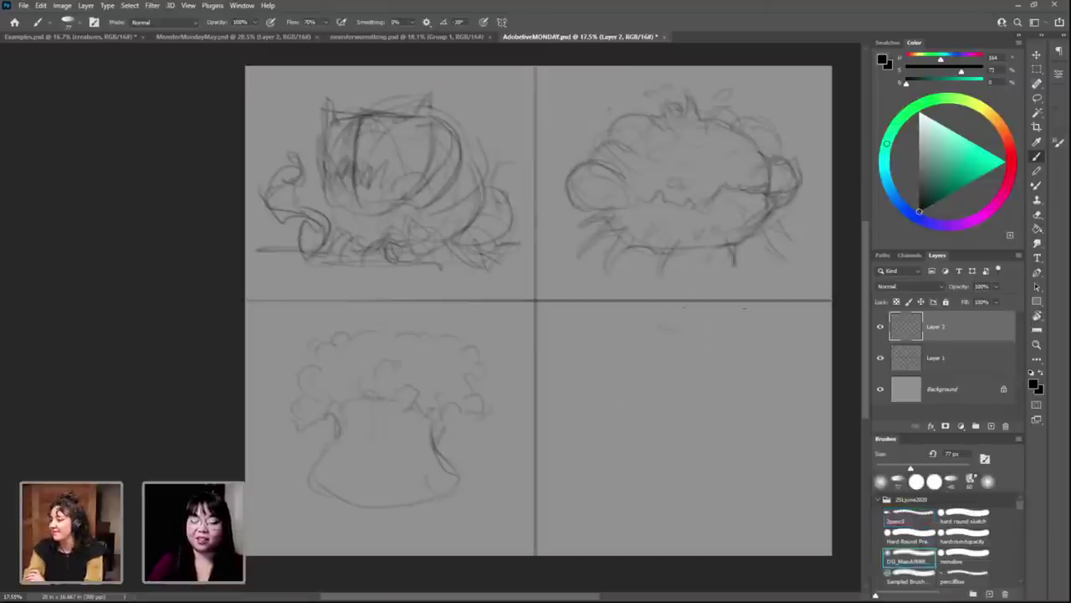
pyautogui.click(909, 519)
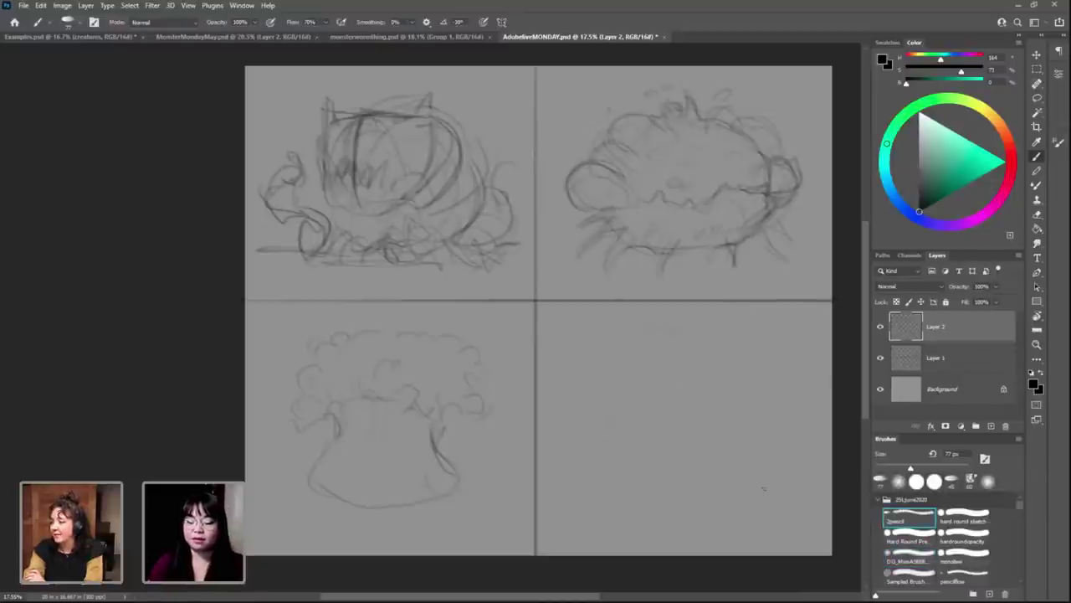
pyautogui.moveTo(614, 355)
pyautogui.mouseDown()
pyautogui.moveTo(634, 442)
pyautogui.moveTo(749, 383)
pyautogui.mouseUp()
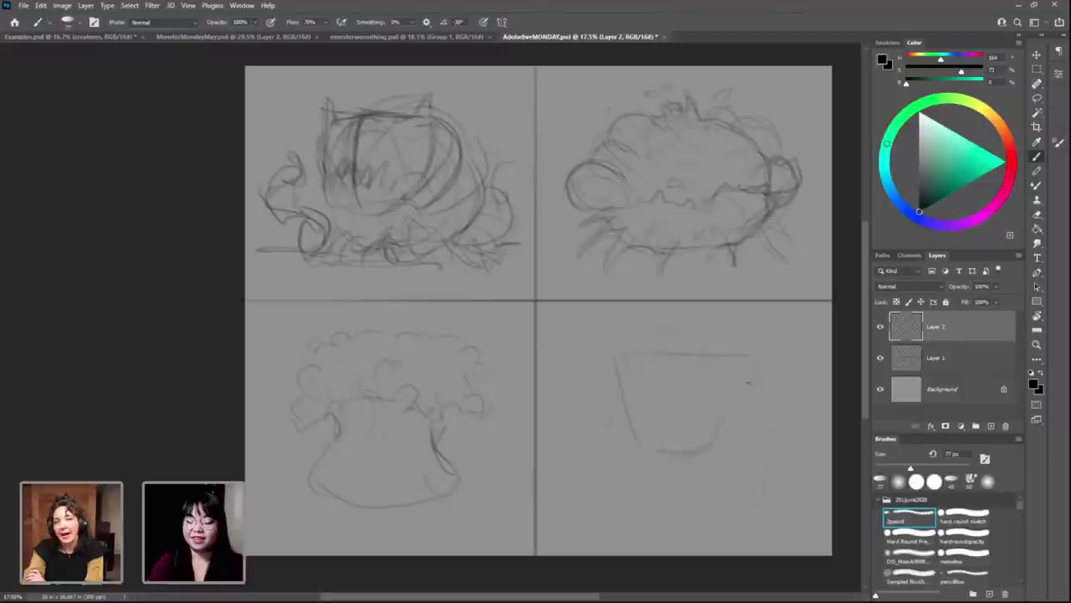
pyautogui.moveTo(714, 341); pyautogui.dragTo(609, 343)
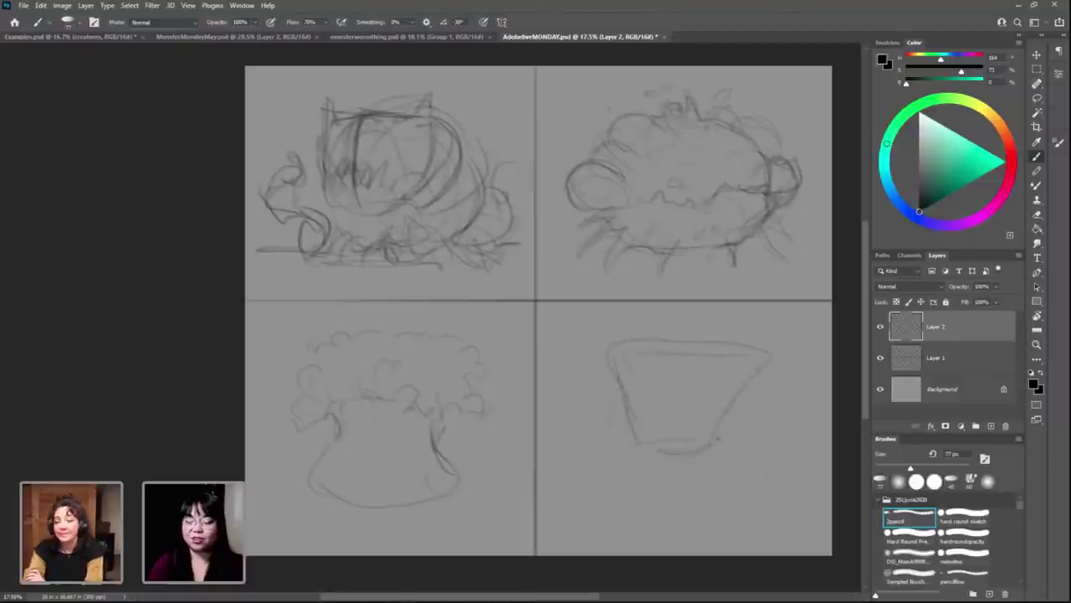
pyautogui.moveTo(764, 366); pyautogui.dragTo(719, 392)
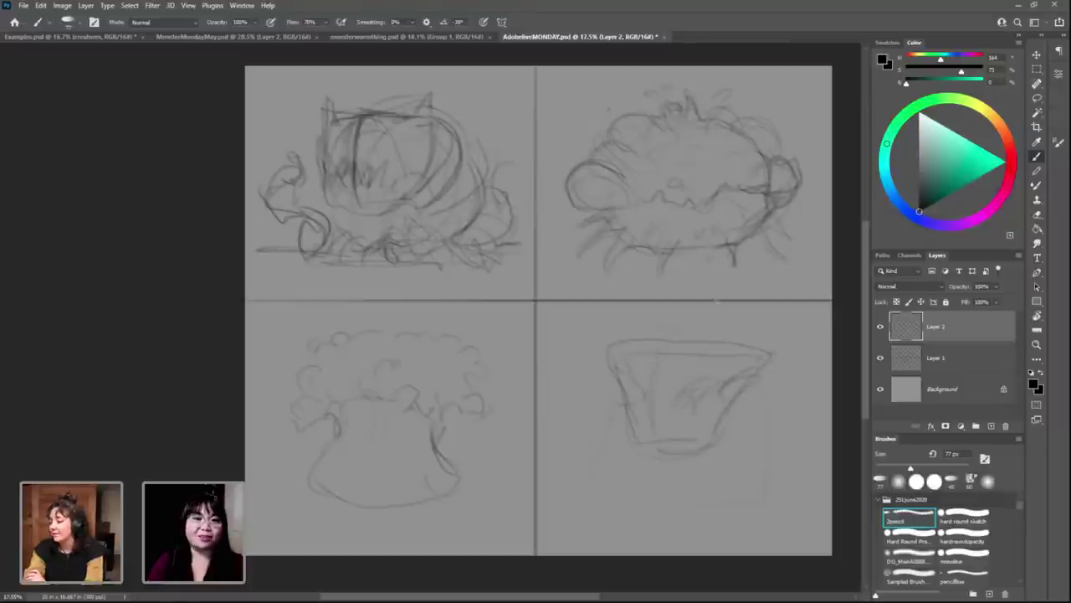
# Step: Add a curl to the cup's top-left rim and strokes inside the cup
pyautogui.press('.')
pyautogui.press('.')
pyautogui.press('.')
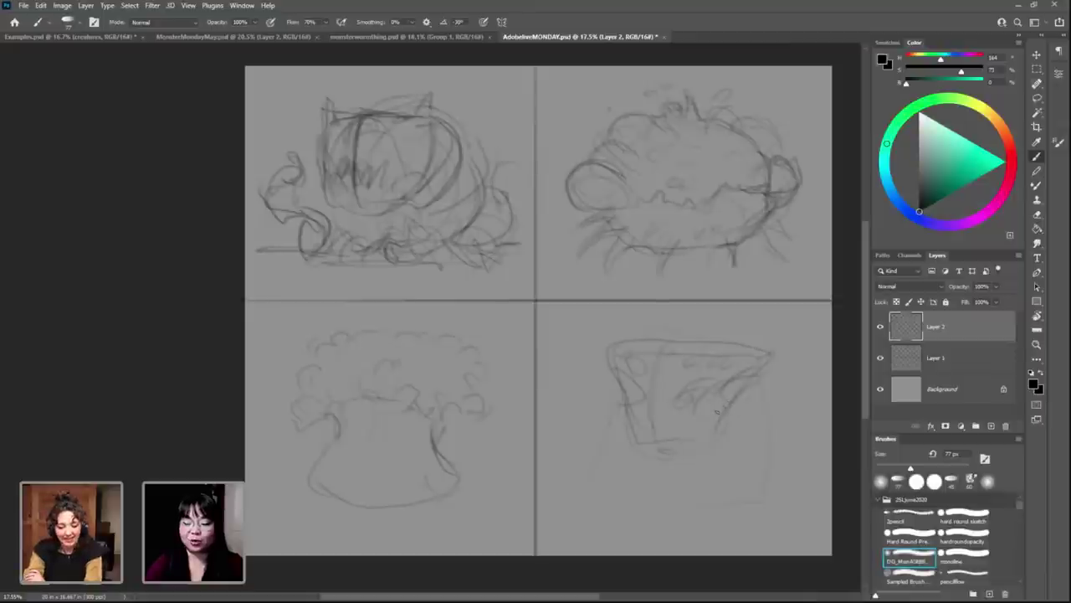
pyautogui.press(',')
pyautogui.press(',')
pyautogui.press(',')
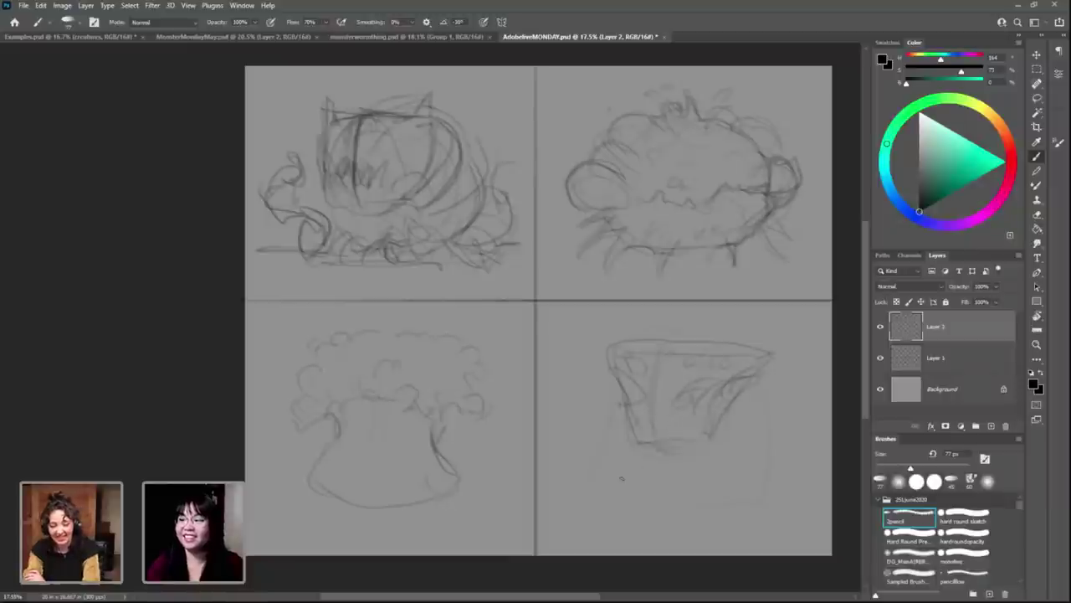
pyautogui.moveTo(618, 352); pyautogui.dragTo(599, 335)
pyautogui.moveTo(699, 400); pyautogui.dragTo(711, 413)
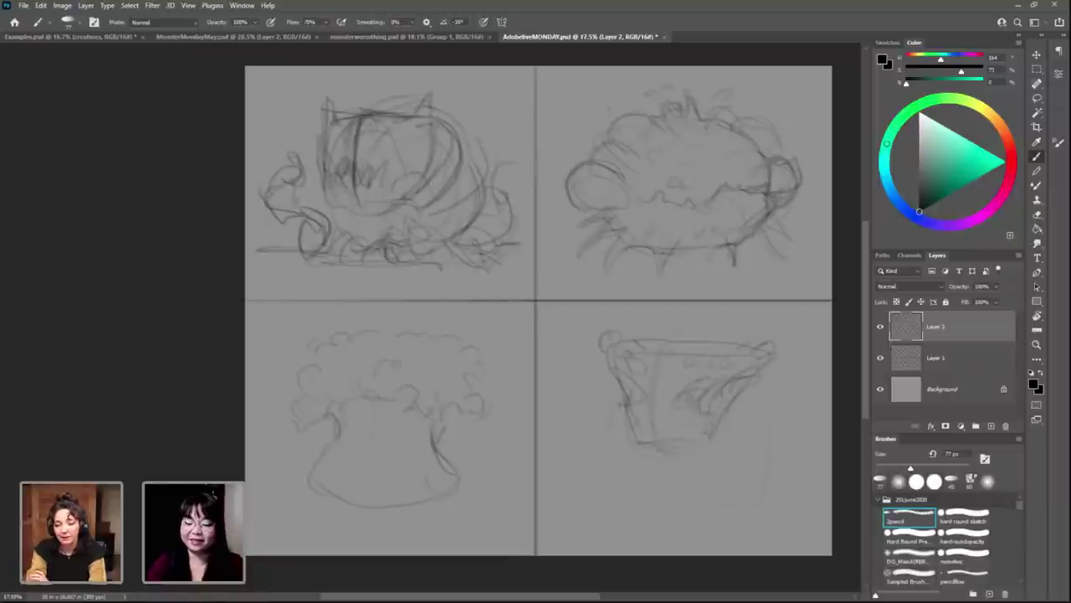
pyautogui.moveTo(697, 378); pyautogui.dragTo(683, 399)
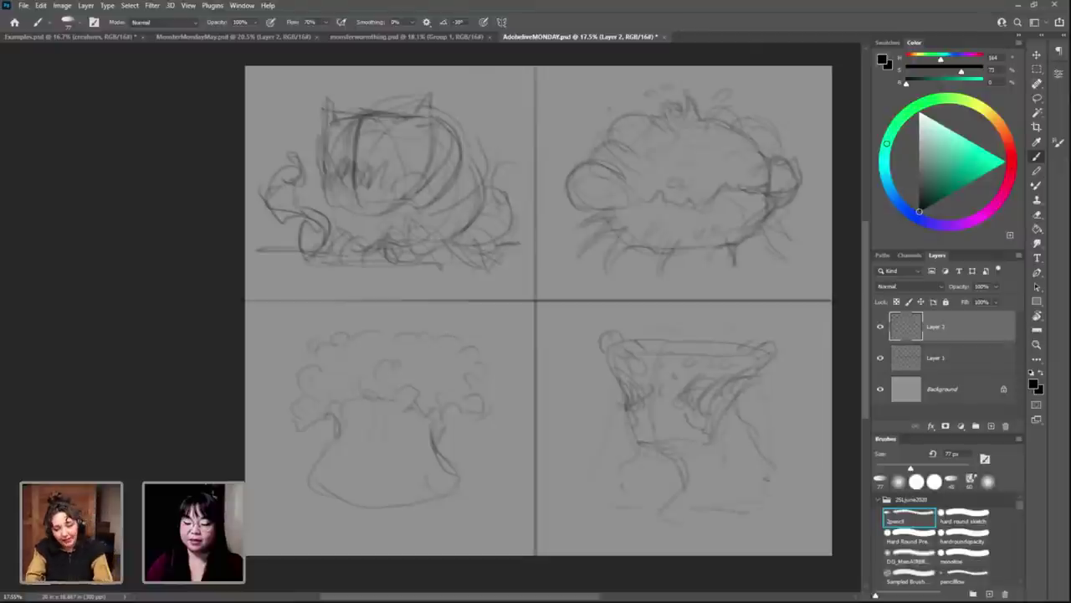
# Step: Sketch the cup creature's tapering lower sides and bottom
pyautogui.moveTo(725, 507); pyautogui.dragTo(749, 516)
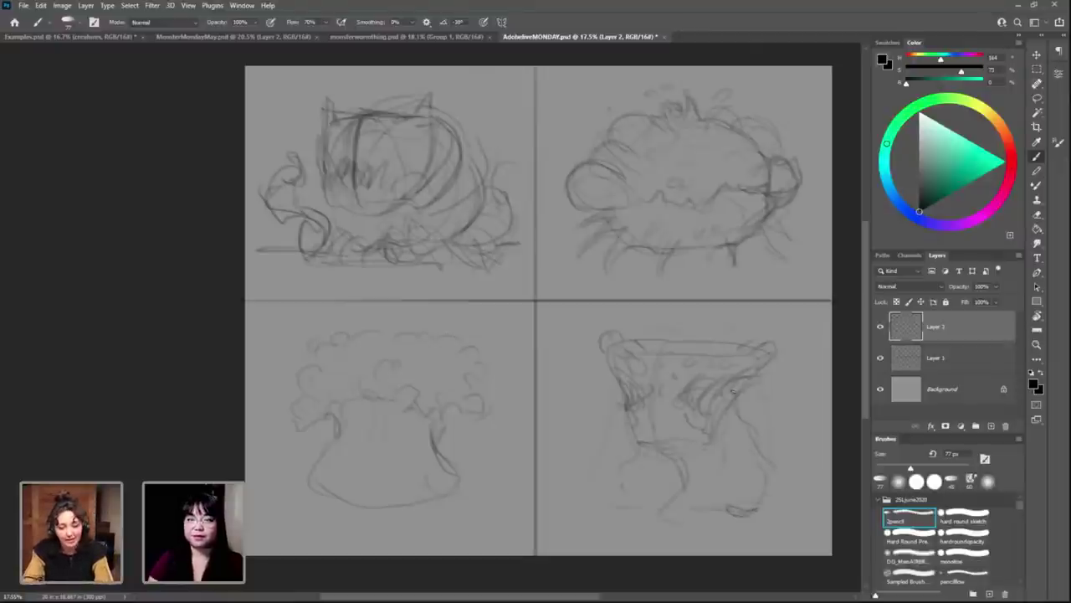
pyautogui.moveTo(657, 443); pyautogui.dragTo(670, 512)
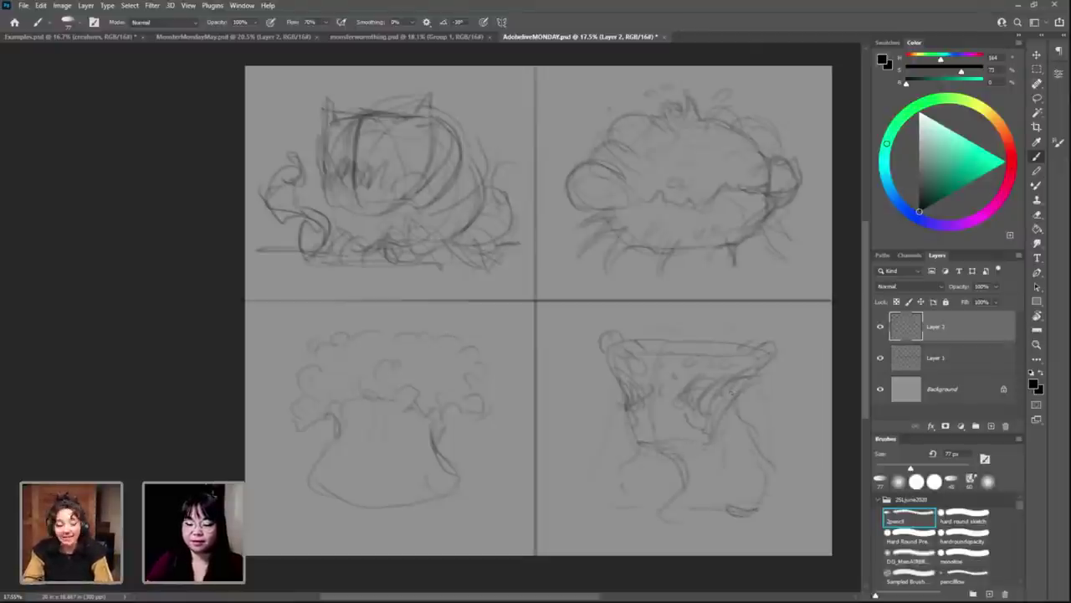
pyautogui.moveTo(637, 429)
pyautogui.mouseDown()
pyautogui.moveTo(638, 441)
pyautogui.moveTo(602, 353)
pyautogui.moveTo(615, 345)
pyautogui.moveTo(773, 338)
pyautogui.moveTo(785, 357)
pyautogui.moveTo(731, 395)
pyautogui.moveTo(775, 528)
pyautogui.mouseUp()
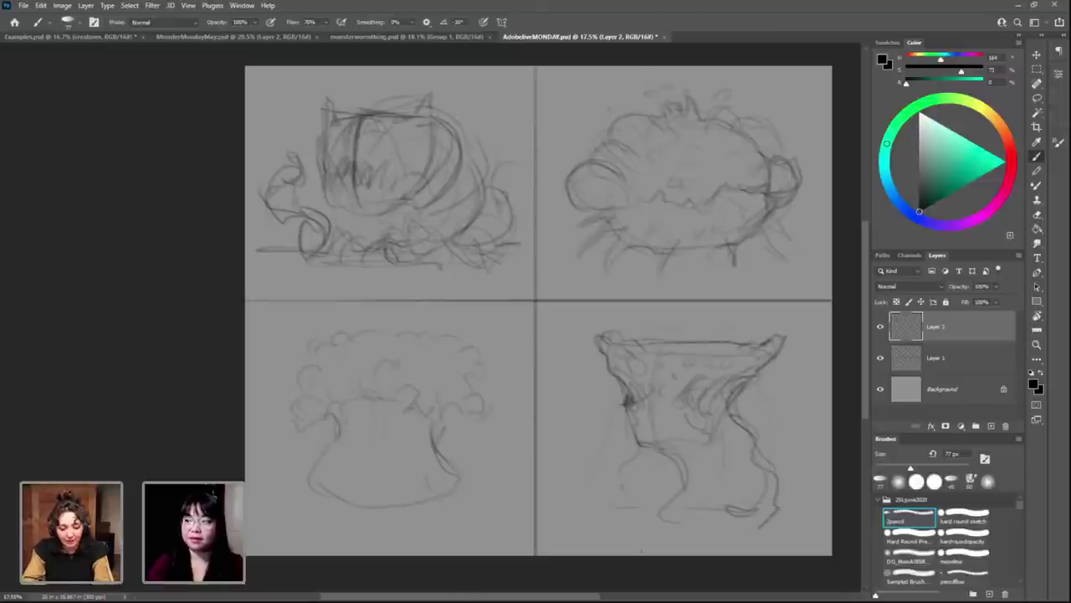
pyautogui.moveTo(755, 452)
pyautogui.mouseDown()
pyautogui.moveTo(779, 512)
pyautogui.moveTo(734, 523)
pyautogui.mouseUp()
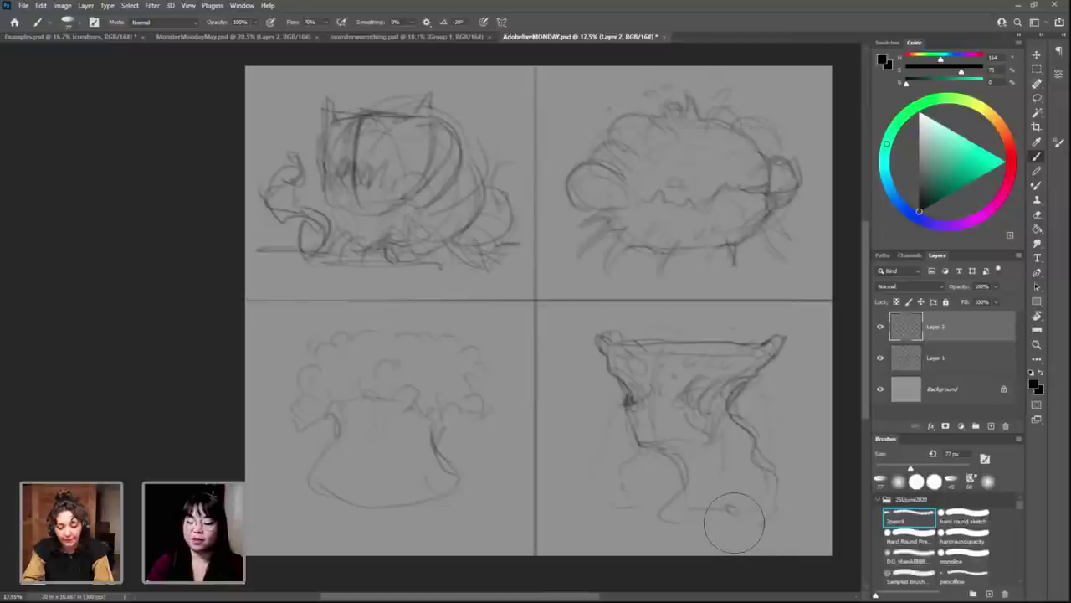
pyautogui.press('.')
pyautogui.press('.')
pyautogui.press('.')
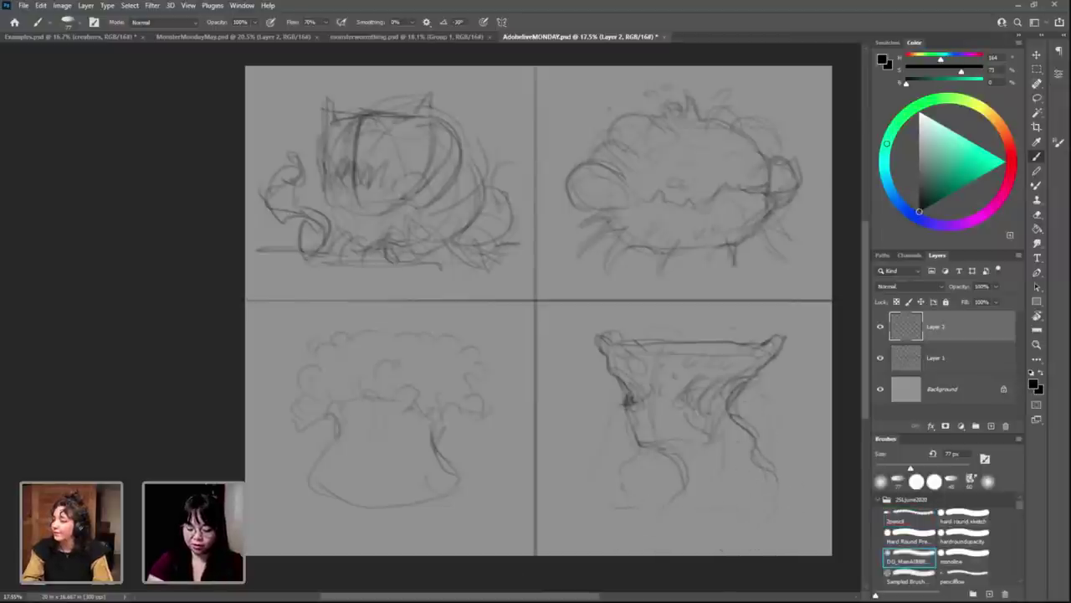
# Step: Lasso the cup sketch, scale it down to about 75%, and move it up and right
pyautogui.press('l')
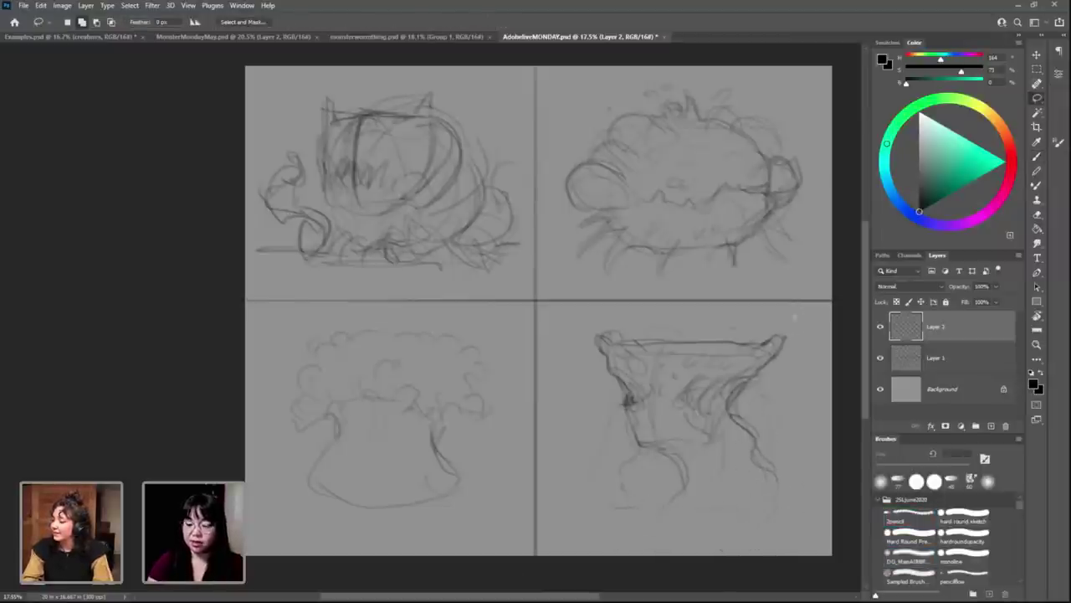
pyautogui.moveTo(800, 316); pyautogui.dragTo(796, 326)
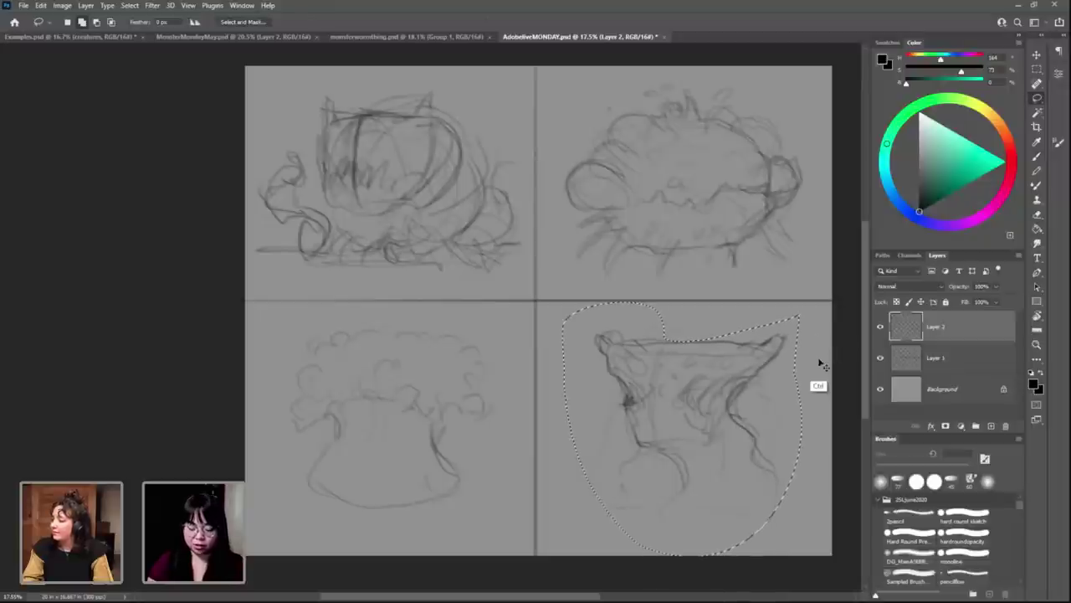
pyautogui.moveTo(797, 318)
pyautogui.mouseDown()
pyautogui.moveTo(583, 448)
pyautogui.moveTo(797, 320)
pyautogui.mouseUp()
pyautogui.hotkey('ctrl', 't')
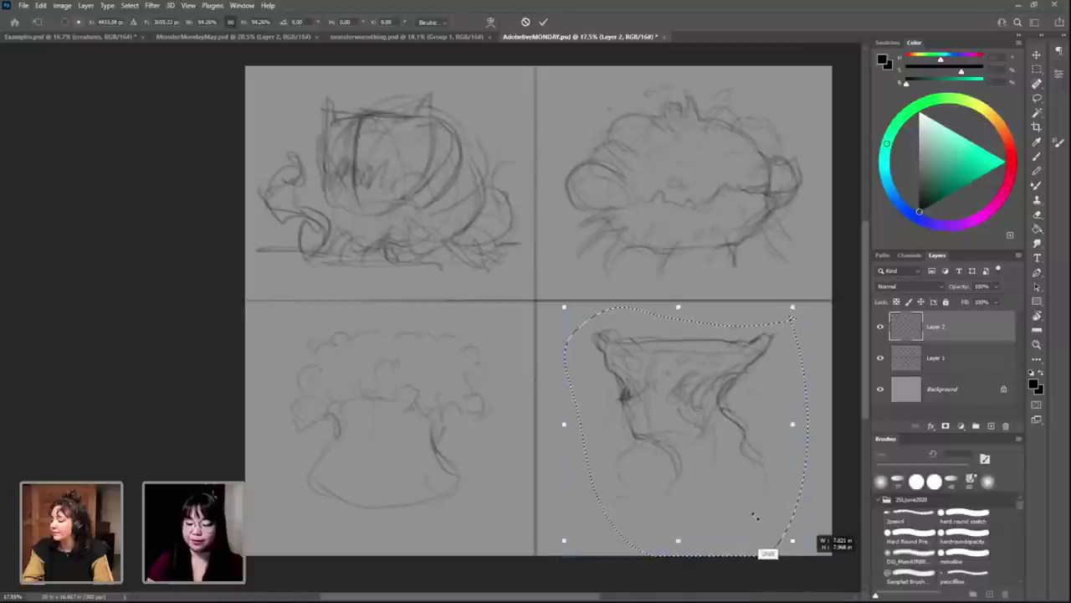
pyautogui.moveTo(753, 516); pyautogui.dragTo(731, 493)
pyautogui.moveTo(676, 406); pyautogui.dragTo(714, 384)
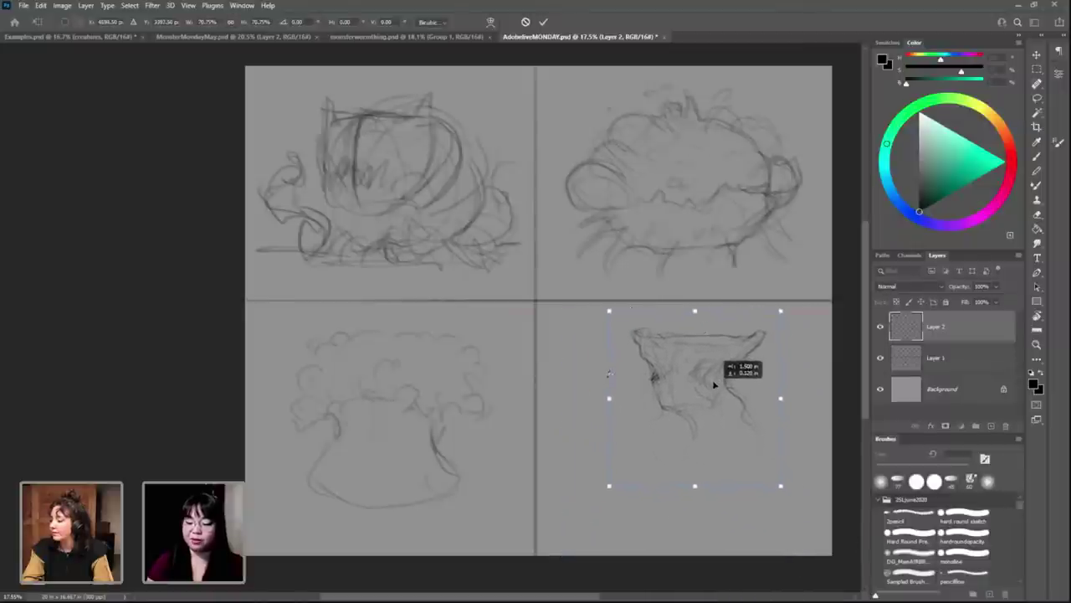
pyautogui.press('Return')
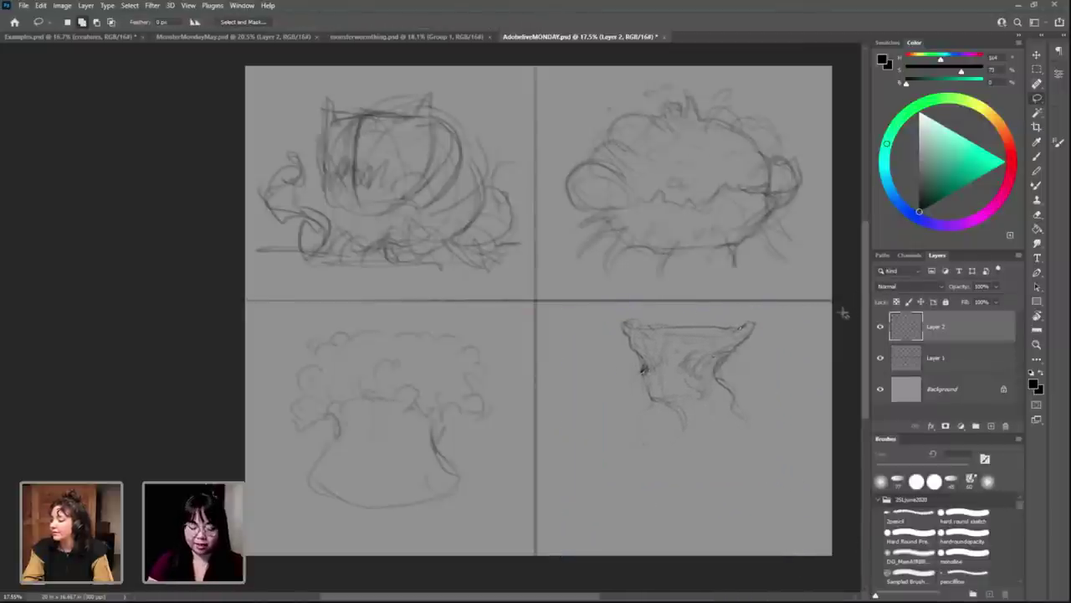
# Step: Draw curling strands hanging below and around the base of the cup creature
pyautogui.press('b')
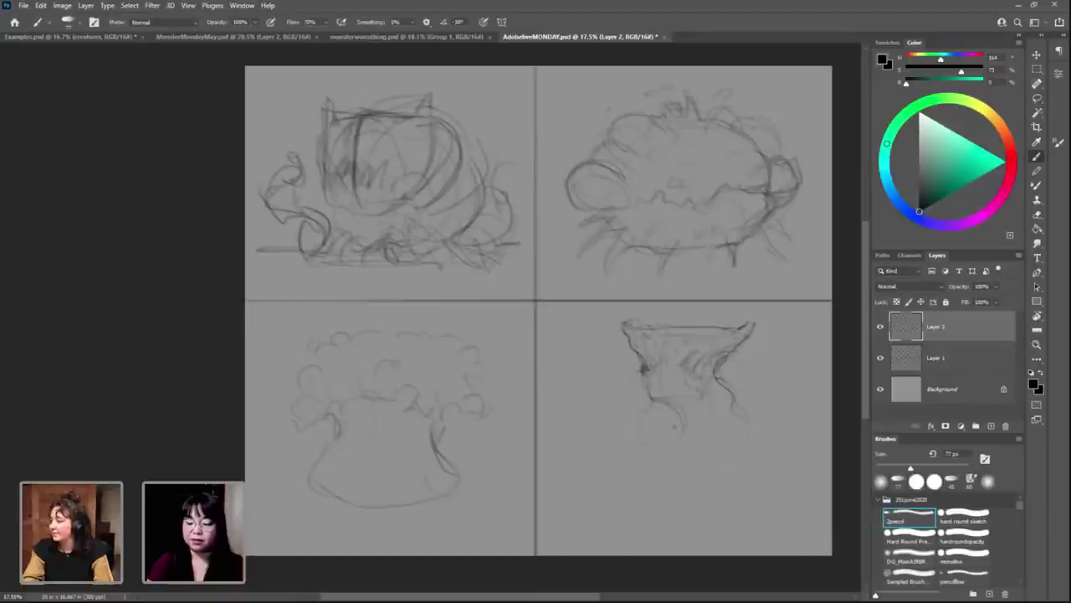
pyautogui.moveTo(674, 425); pyautogui.dragTo(655, 490)
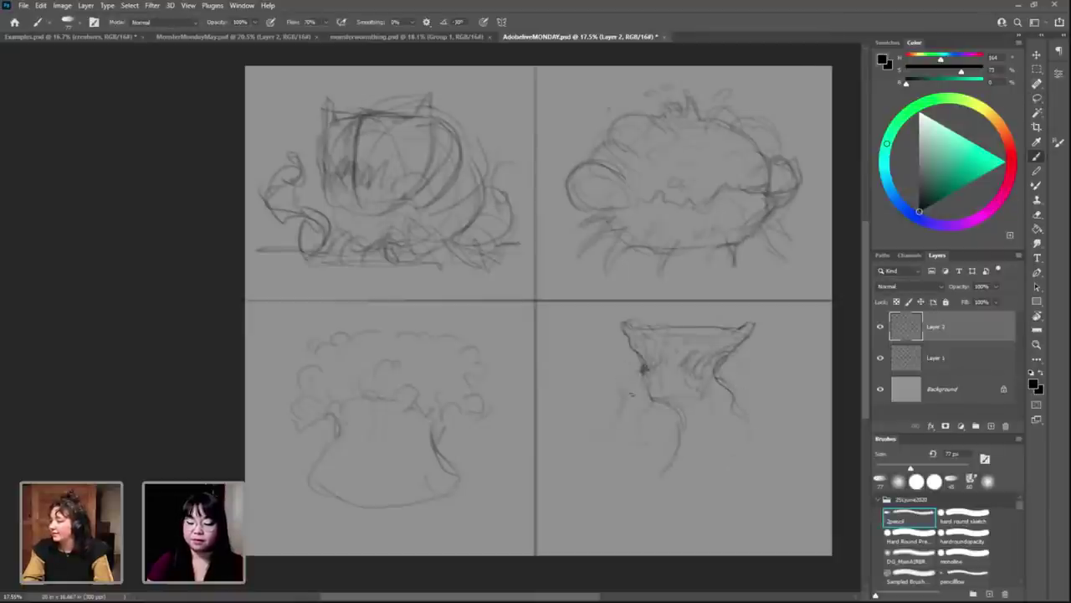
pyautogui.moveTo(659, 421); pyautogui.dragTo(616, 472)
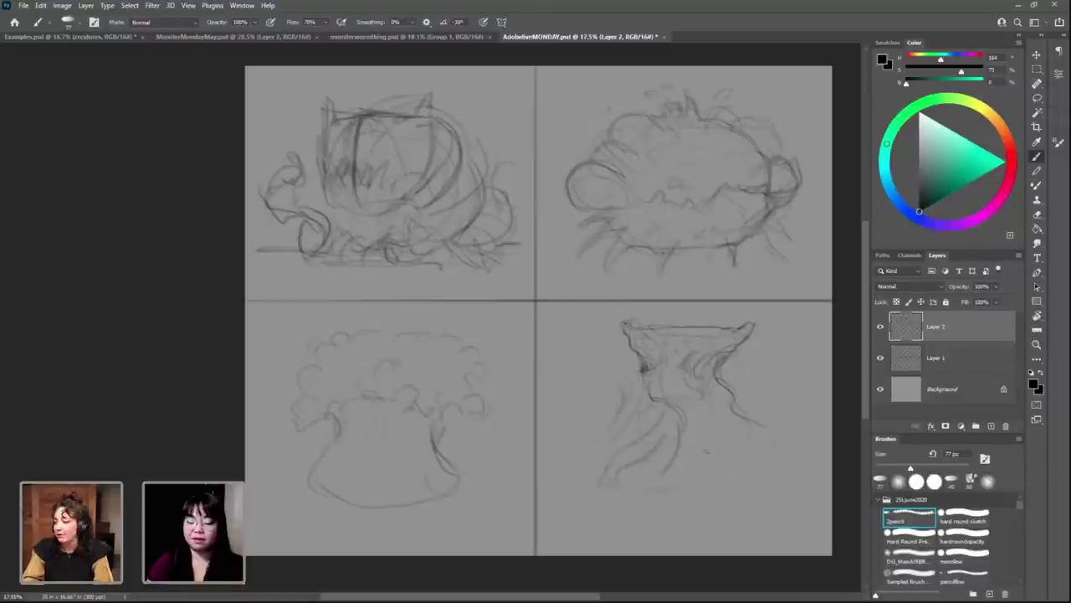
pyautogui.moveTo(712, 452); pyautogui.dragTo(770, 500)
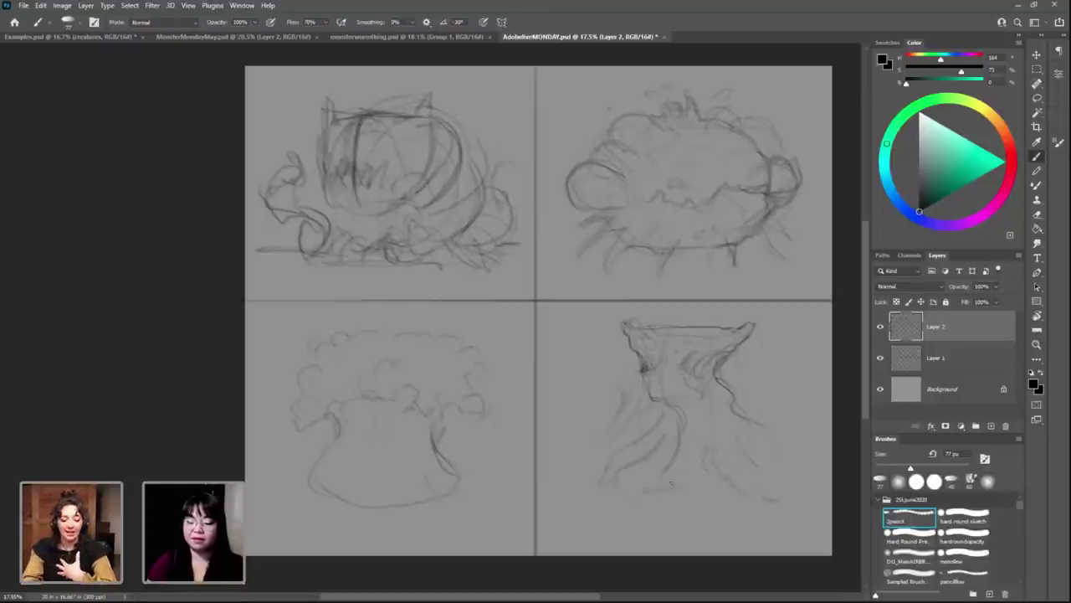
pyautogui.moveTo(667, 418); pyautogui.dragTo(596, 482)
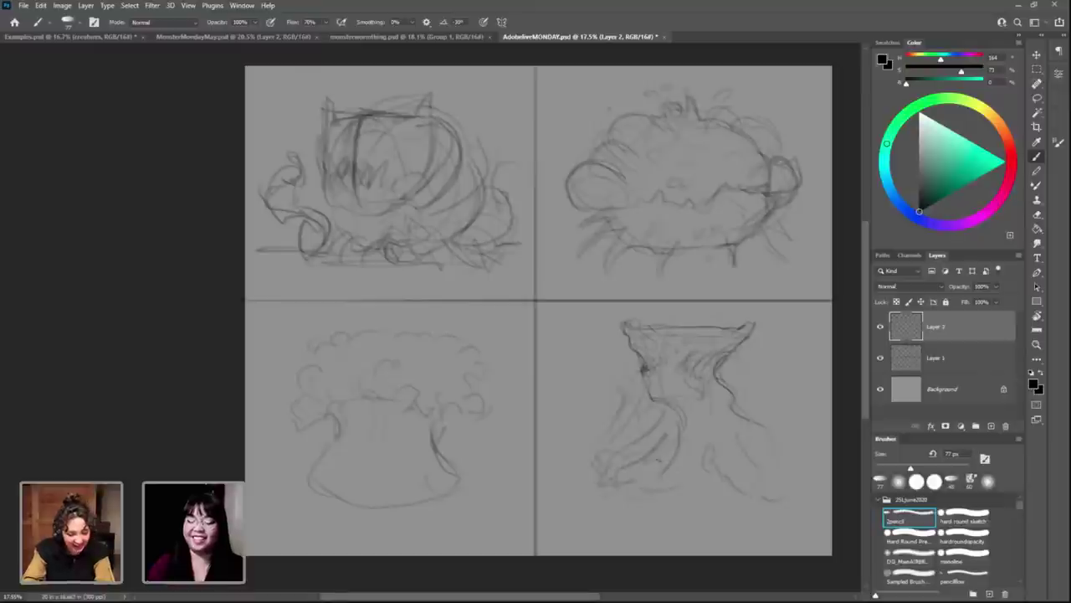
pyautogui.moveTo(711, 376)
pyautogui.mouseDown()
pyautogui.moveTo(721, 414)
pyautogui.moveTo(785, 448)
pyautogui.mouseUp()
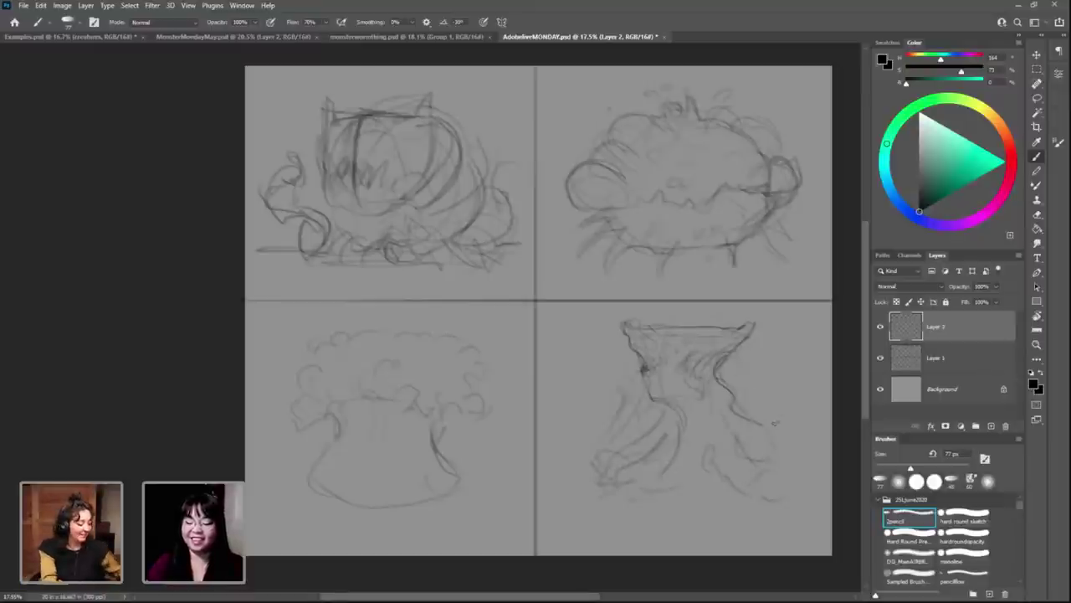
pyautogui.moveTo(787, 409); pyautogui.dragTo(805, 459)
pyautogui.moveTo(769, 502); pyautogui.dragTo(761, 514)
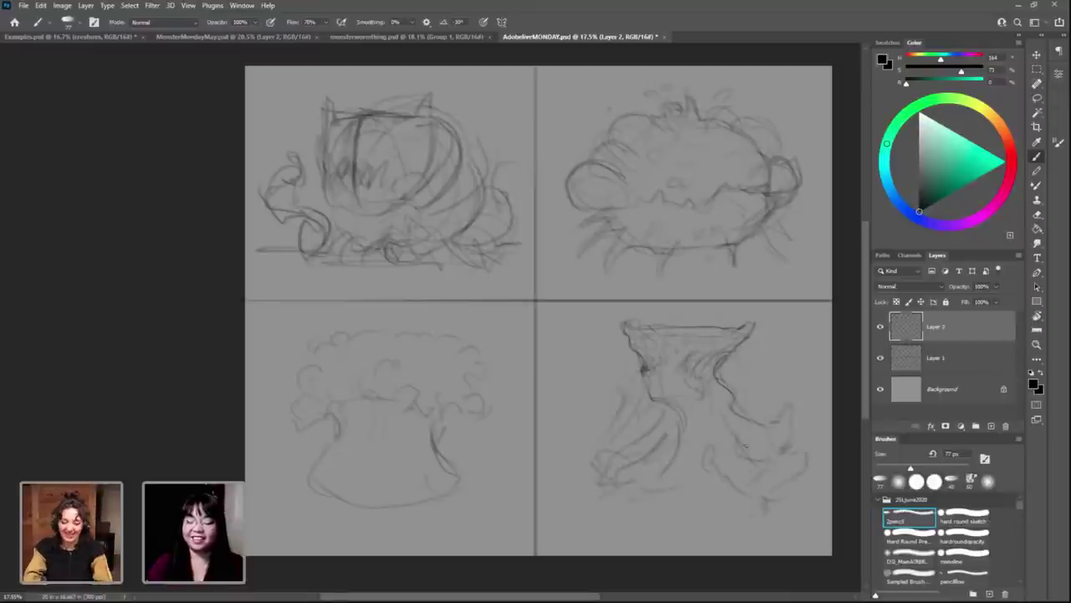
# Step: Shade the creature's neck with a softer brush and add strands on its left side
pyautogui.press('.')
pyautogui.press('.')
pyautogui.press('.')
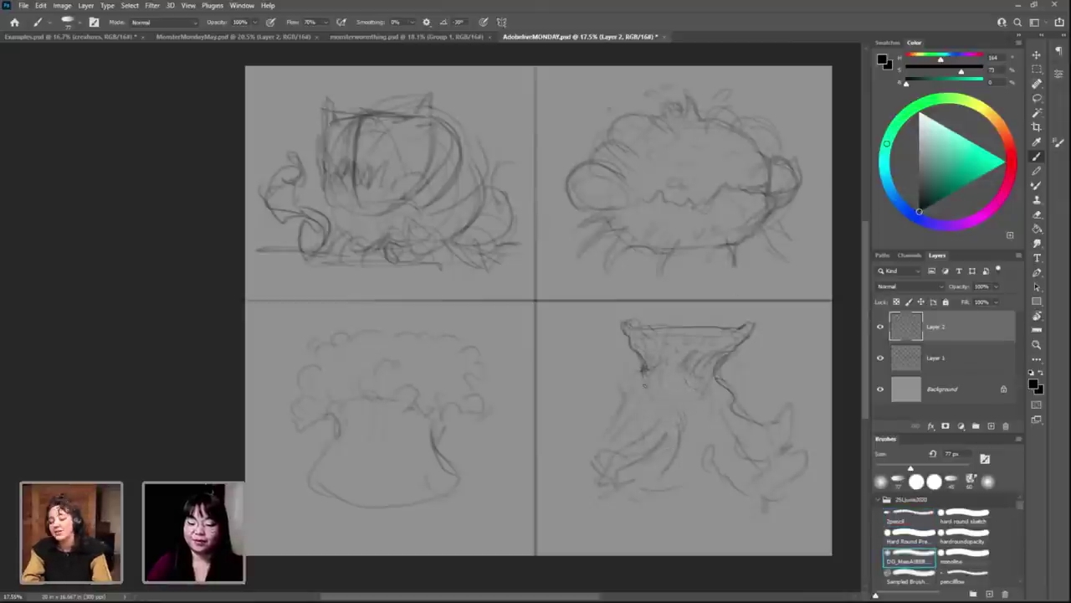
pyautogui.press(',')
pyautogui.press(',')
pyautogui.press(',')
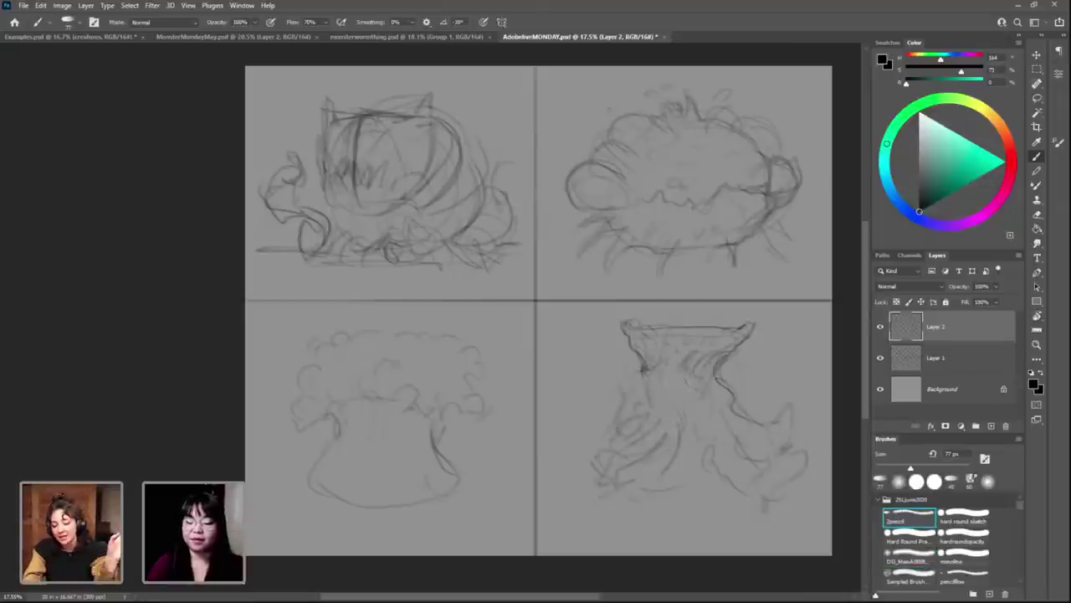
pyautogui.press('.')
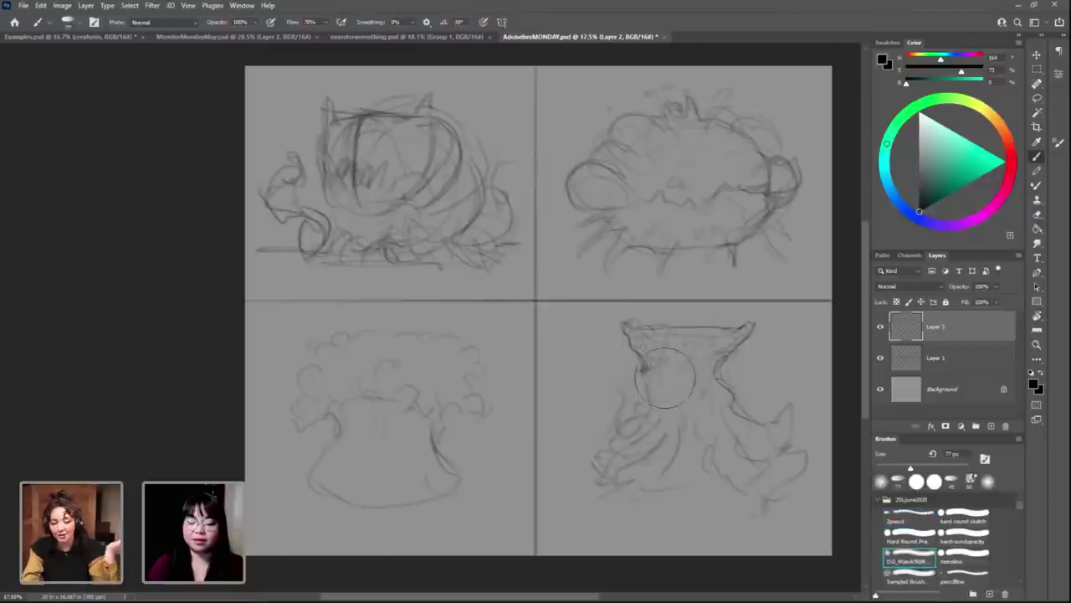
pyautogui.moveTo(700, 362); pyautogui.dragTo(644, 385)
pyautogui.press(',')
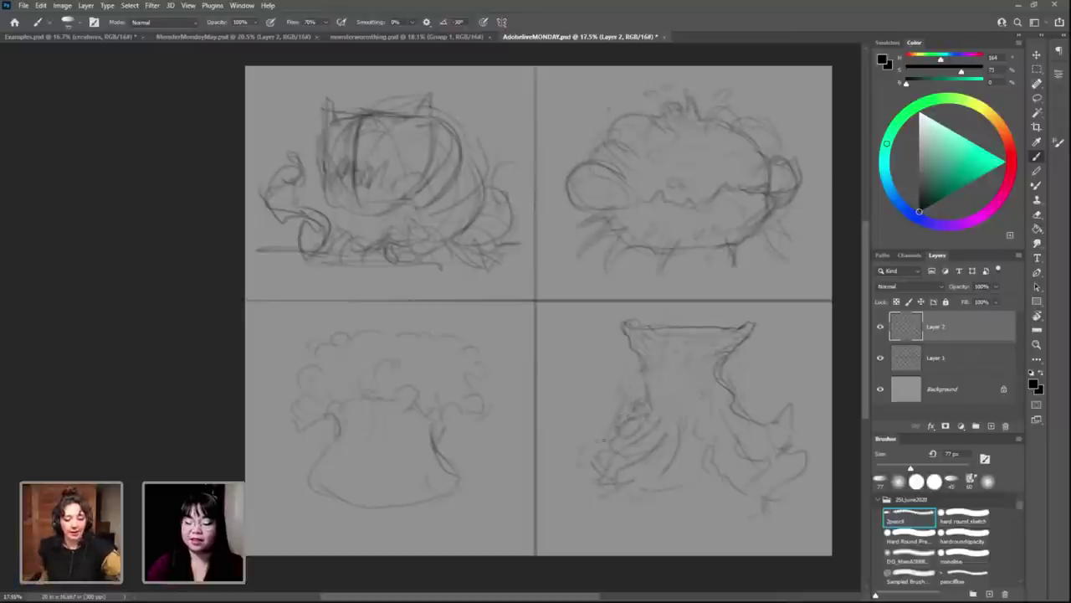
pyautogui.moveTo(595, 432); pyautogui.dragTo(571, 452)
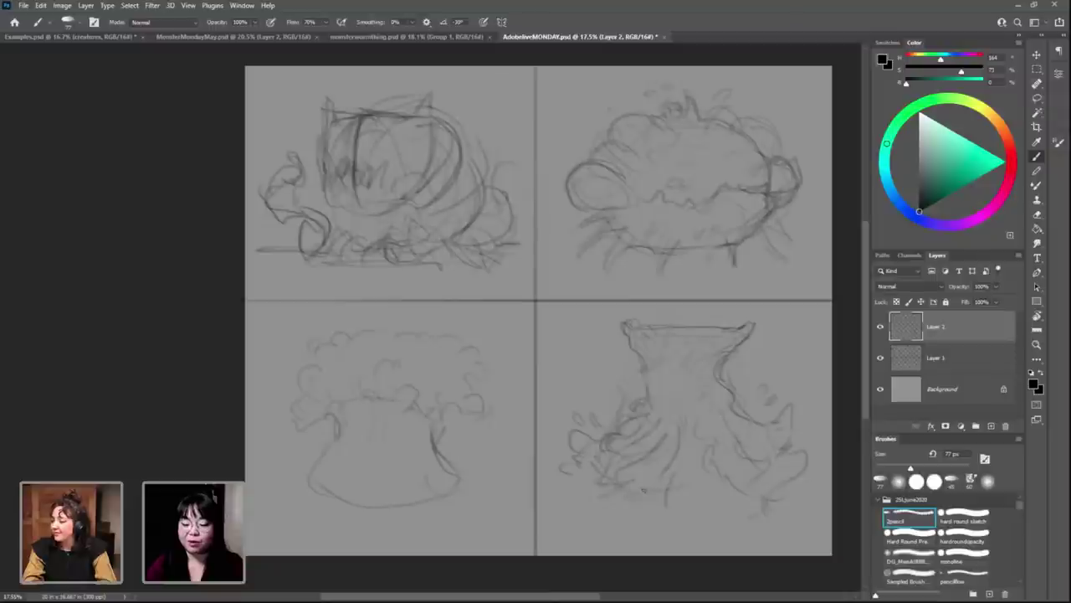
# Step: Add small detail marks near the rim and curly strokes along the creature's right side
pyautogui.moveTo(630, 461); pyautogui.dragTo(659, 448)
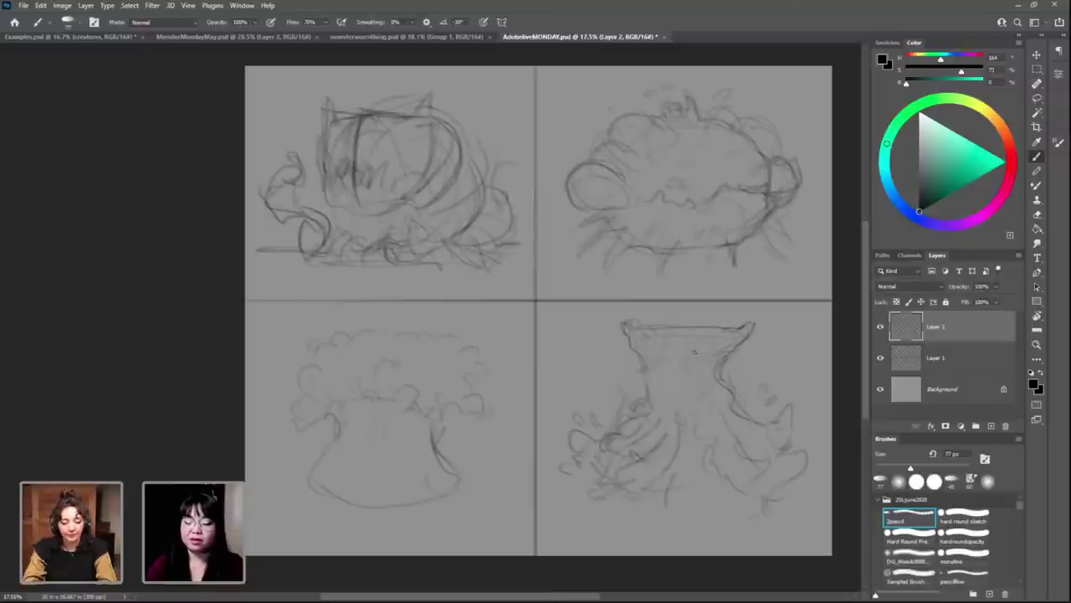
pyautogui.moveTo(687, 362); pyautogui.dragTo(679, 373)
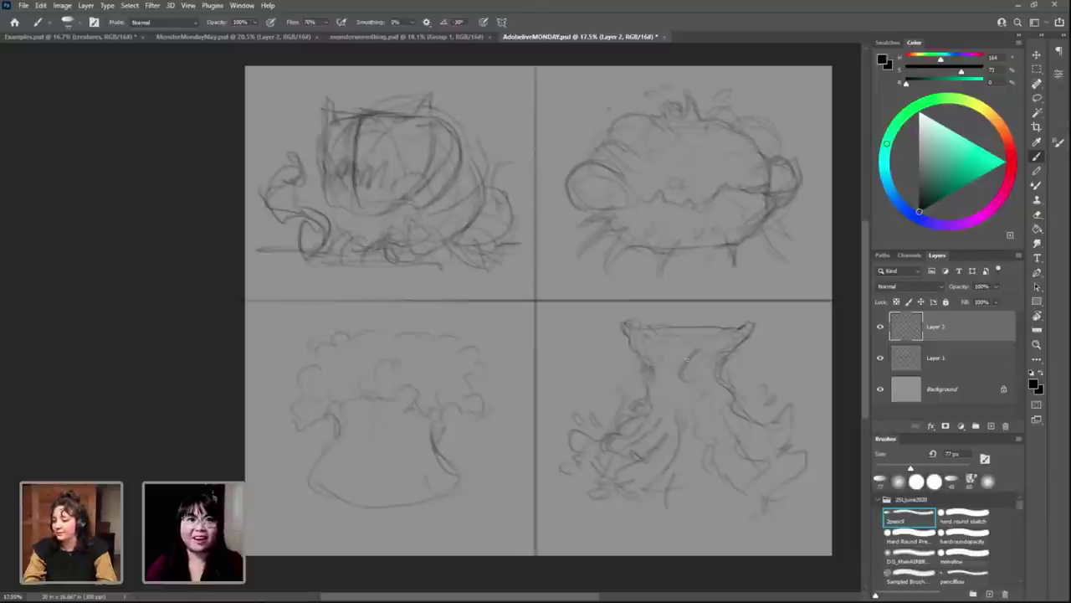
pyautogui.moveTo(676, 363)
pyautogui.mouseDown()
pyautogui.moveTo(674, 377)
pyautogui.moveTo(692, 377)
pyautogui.mouseUp()
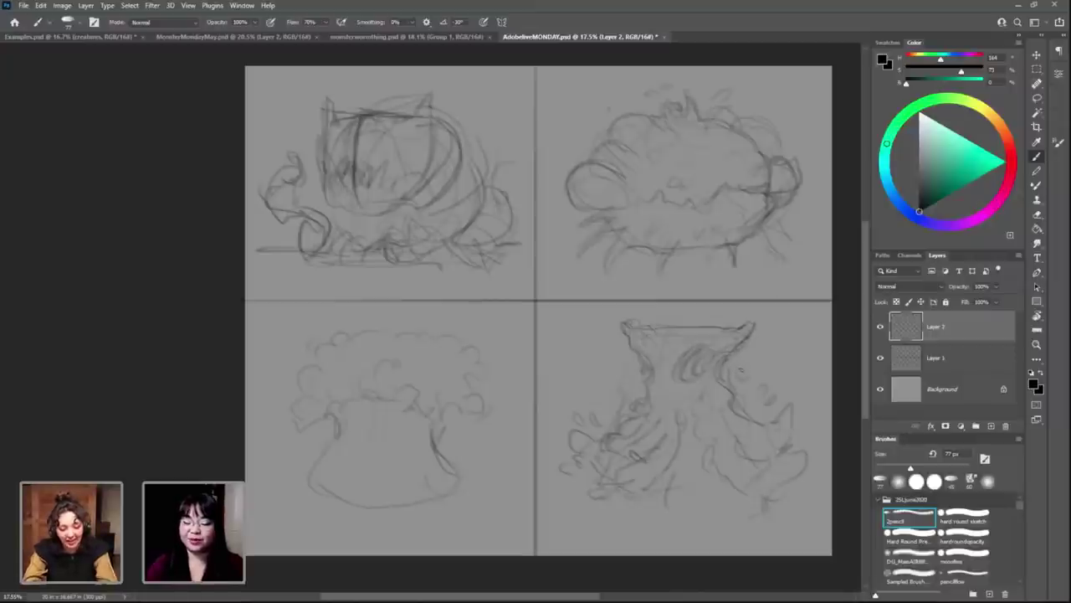
pyautogui.moveTo(740, 368); pyautogui.dragTo(783, 367)
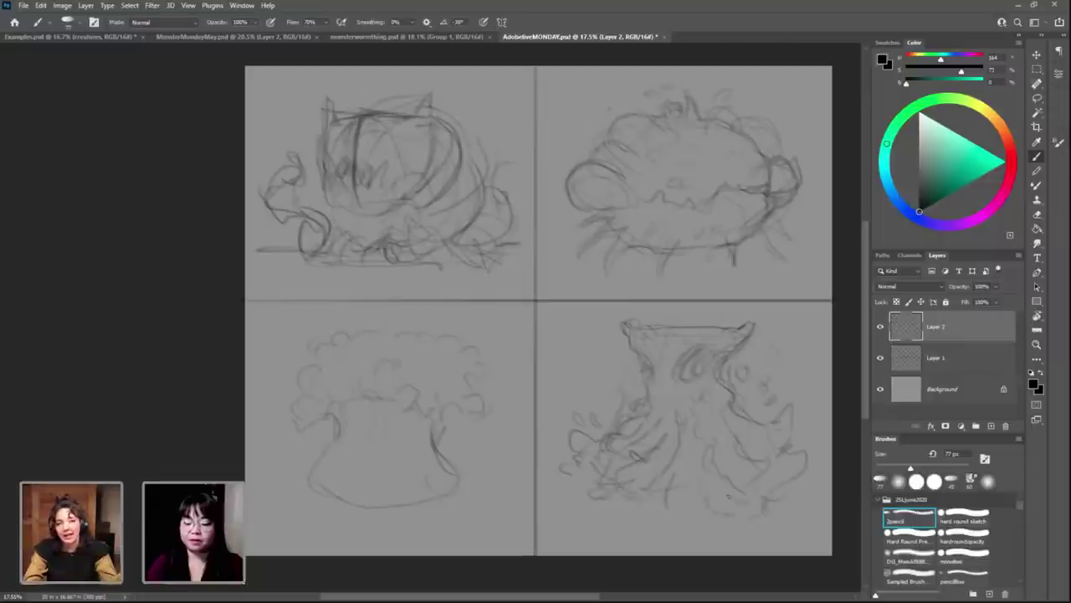
pyautogui.moveTo(745, 474); pyautogui.dragTo(691, 501)
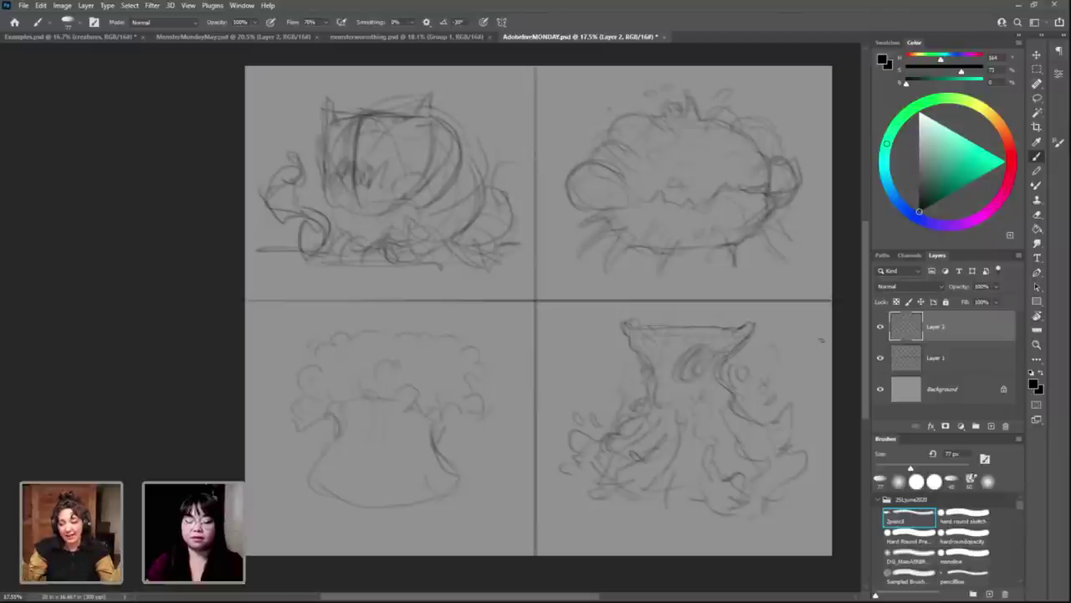
pyautogui.moveTo(777, 395); pyautogui.dragTo(794, 434)
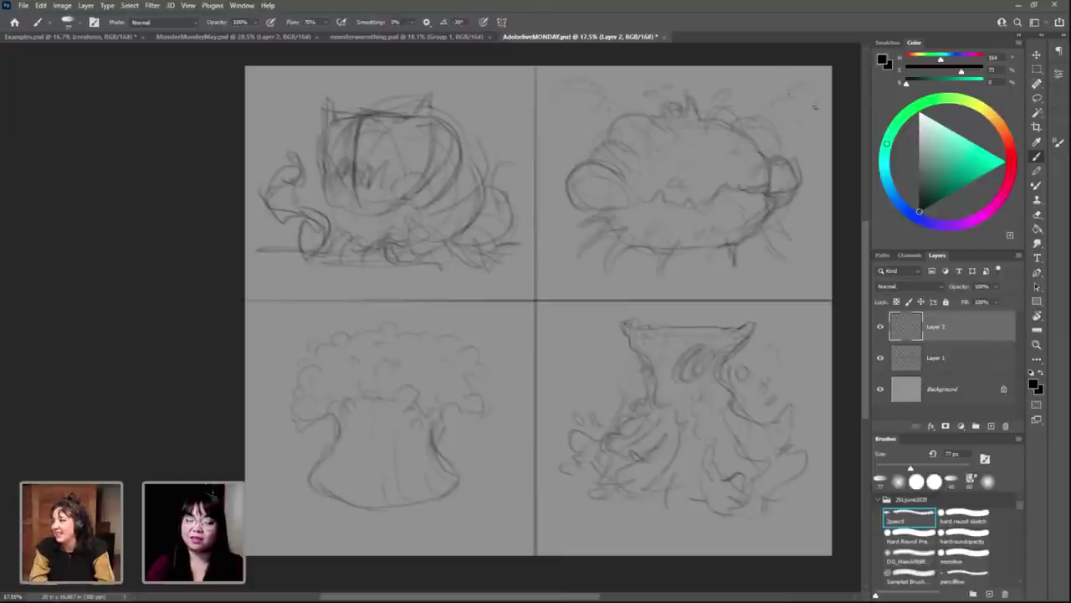
# Step: Sketch a loose stroke above the upper-right creature and strokes on the lower-left creature's right side
pyautogui.moveTo(590, 94); pyautogui.dragTo(562, 95)
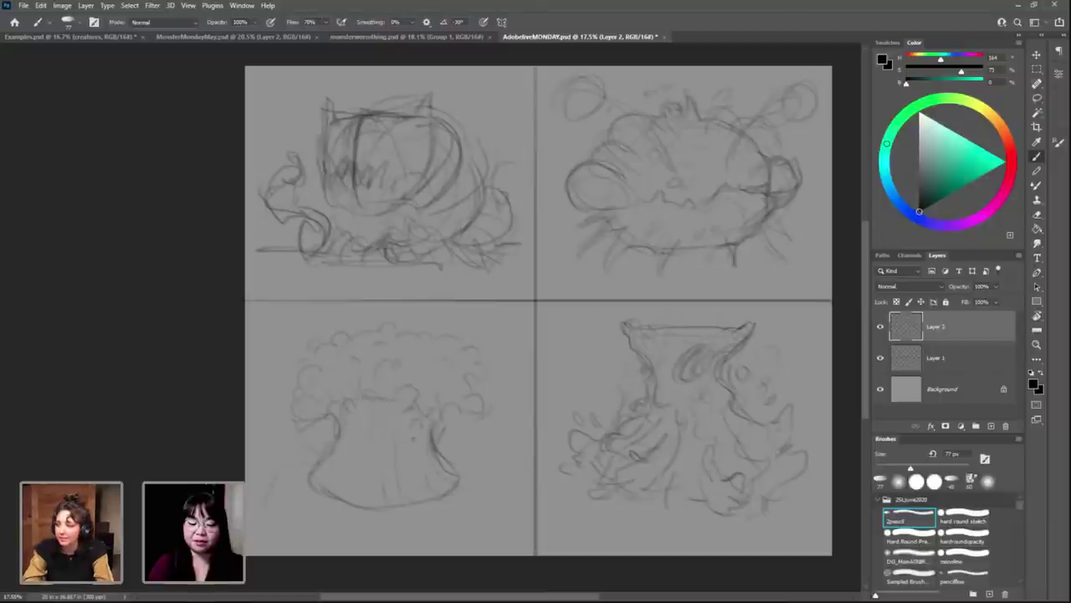
pyautogui.moveTo(486, 452)
pyautogui.mouseDown()
pyautogui.moveTo(493, 493)
pyautogui.moveTo(482, 512)
pyautogui.mouseUp()
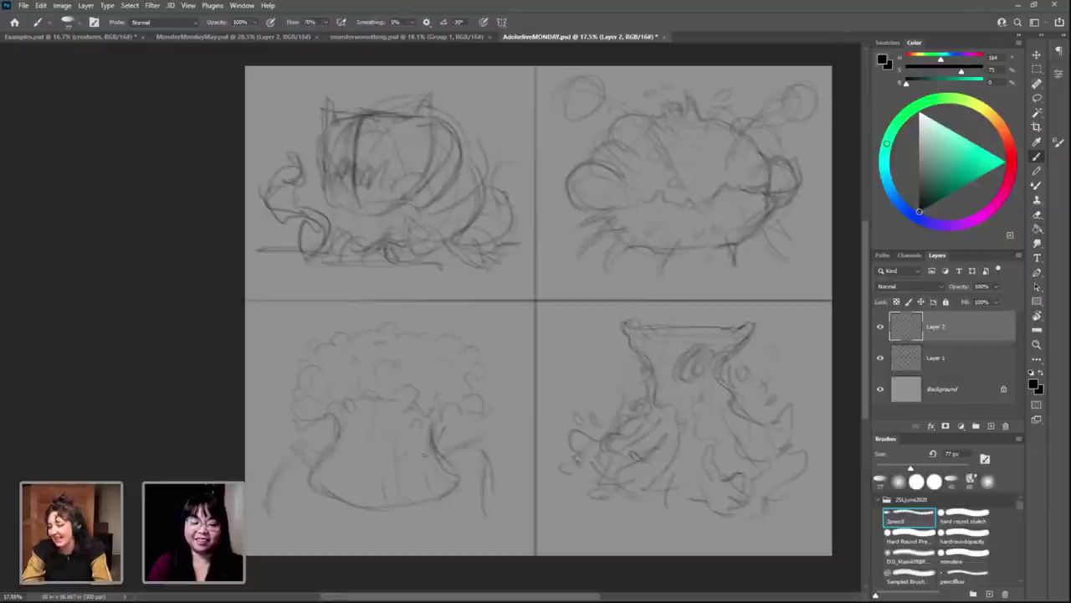
# Step: Add dark marks and small bubble-like spots on the lower-left creature's body
pyautogui.moveTo(420, 477); pyautogui.dragTo(423, 503)
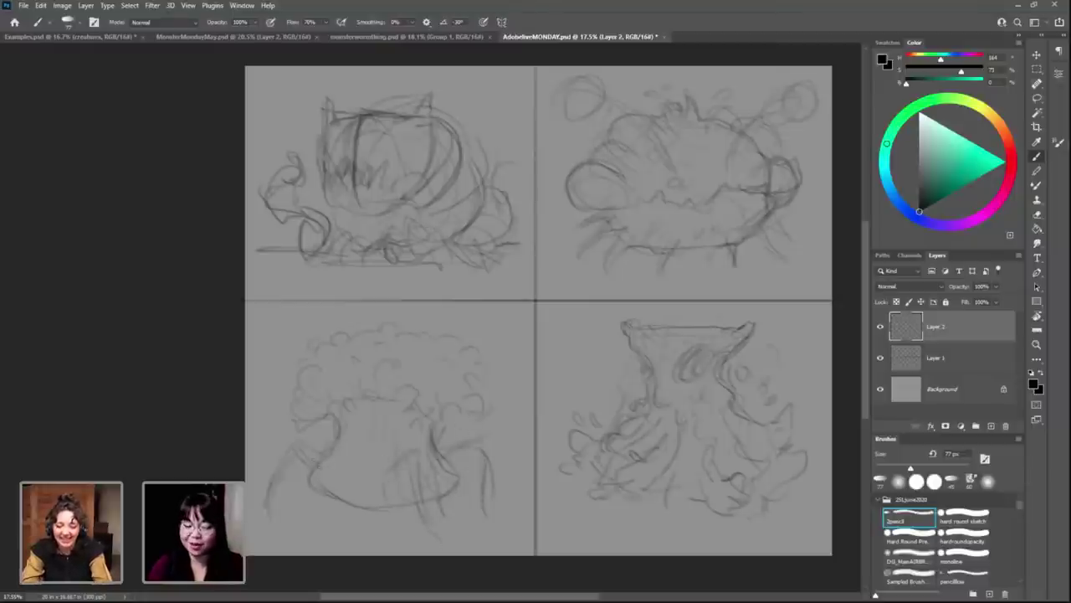
pyautogui.moveTo(444, 452); pyautogui.dragTo(462, 445)
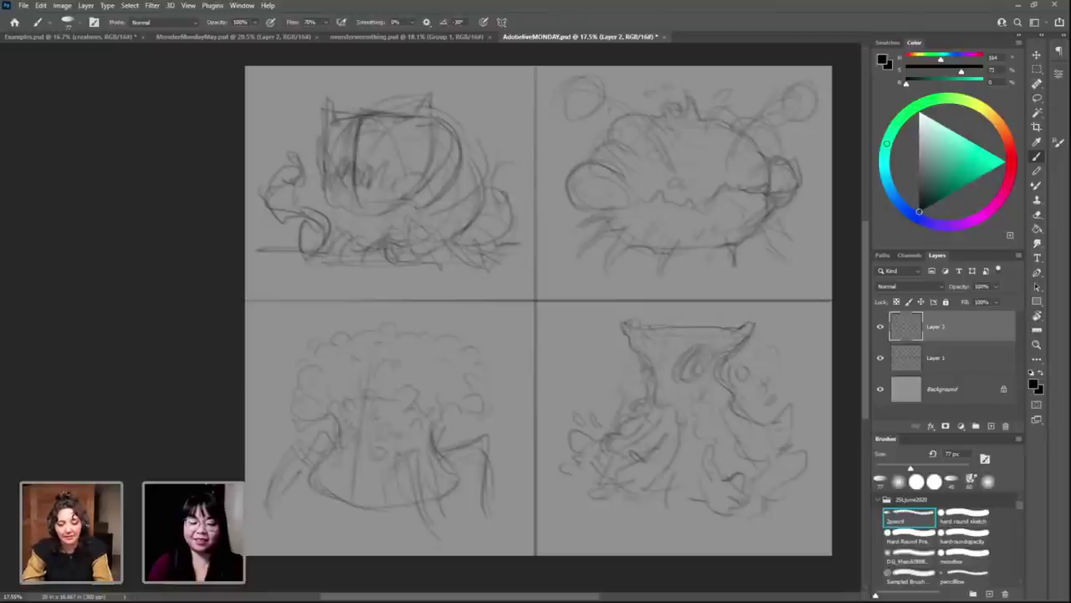
pyautogui.moveTo(350, 419); pyautogui.dragTo(376, 442)
pyautogui.moveTo(407, 423)
pyautogui.mouseDown()
pyautogui.moveTo(386, 456)
pyautogui.moveTo(400, 481)
pyautogui.moveTo(428, 480)
pyautogui.moveTo(443, 539)
pyautogui.mouseUp()
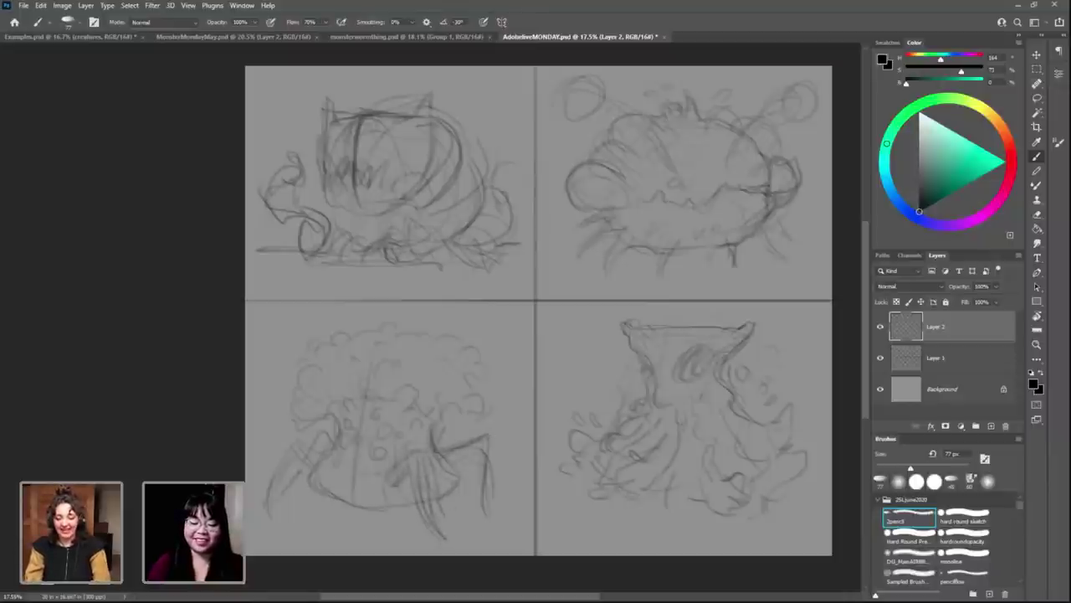
pyautogui.moveTo(447, 470)
pyautogui.mouseDown()
pyautogui.moveTo(482, 493)
pyautogui.moveTo(472, 527)
pyautogui.mouseUp()
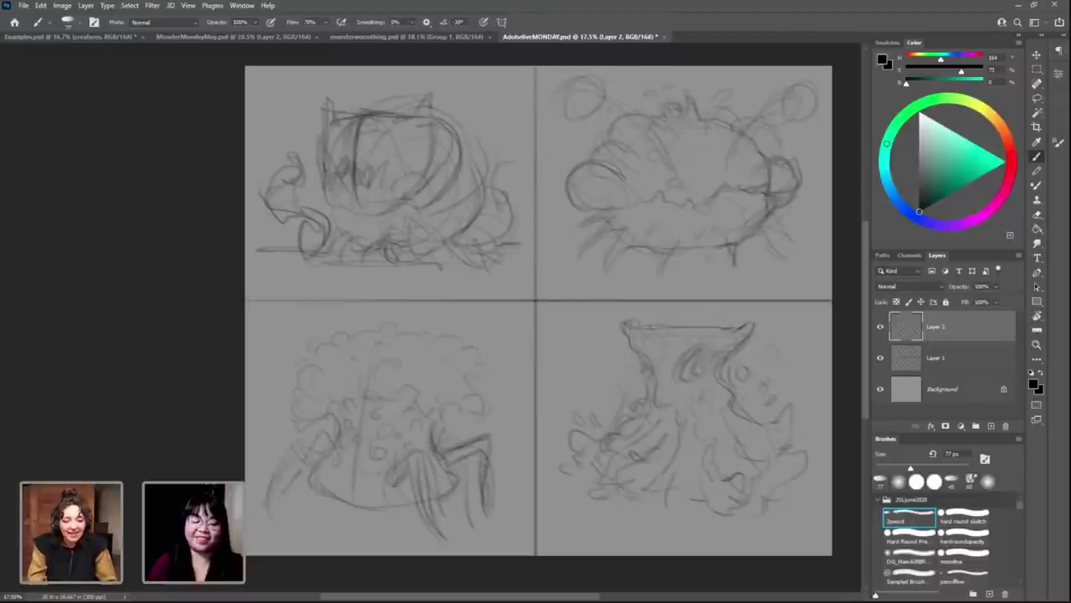
# Step: Draw and darken spider-like legs on both sides of the lower-left creature
pyautogui.moveTo(453, 463); pyautogui.dragTo(470, 525)
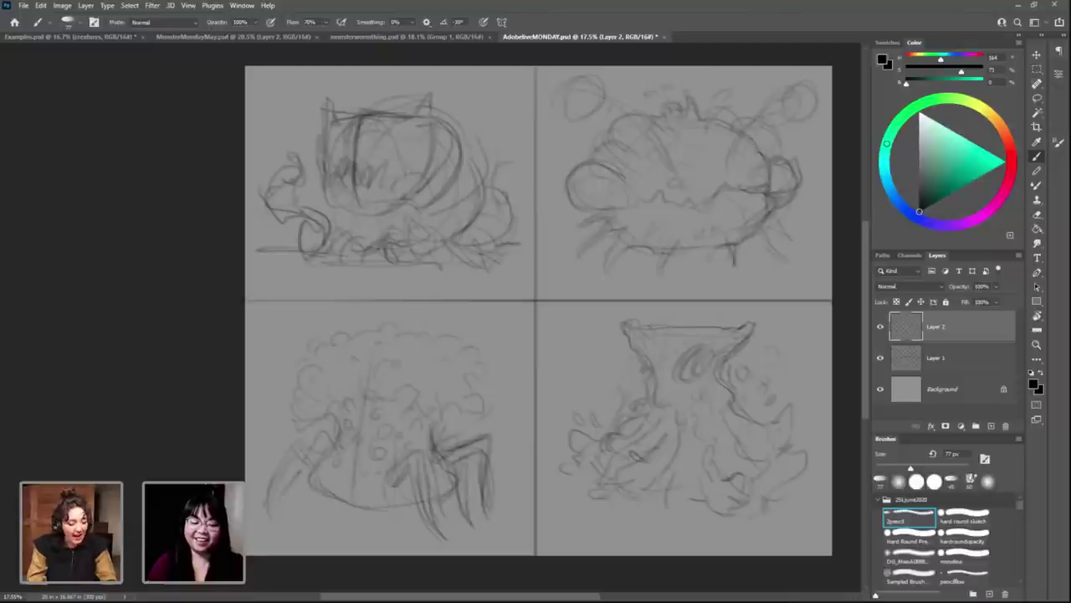
pyautogui.moveTo(465, 446)
pyautogui.mouseDown()
pyautogui.moveTo(477, 521)
pyautogui.moveTo(465, 431)
pyautogui.mouseUp()
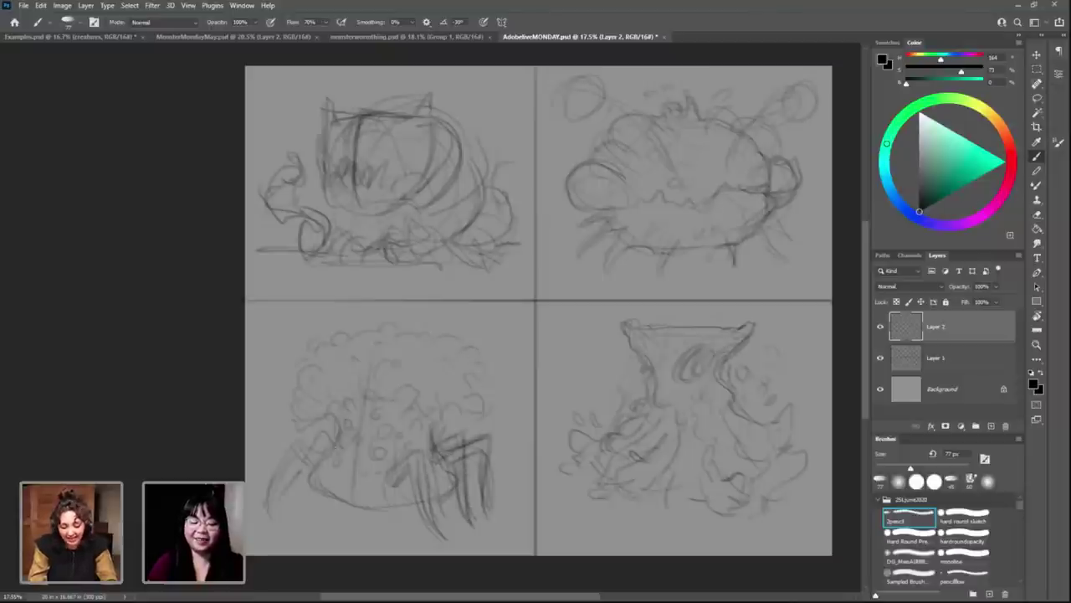
pyautogui.moveTo(321, 441); pyautogui.dragTo(315, 448)
pyautogui.moveTo(280, 484); pyautogui.dragTo(298, 457)
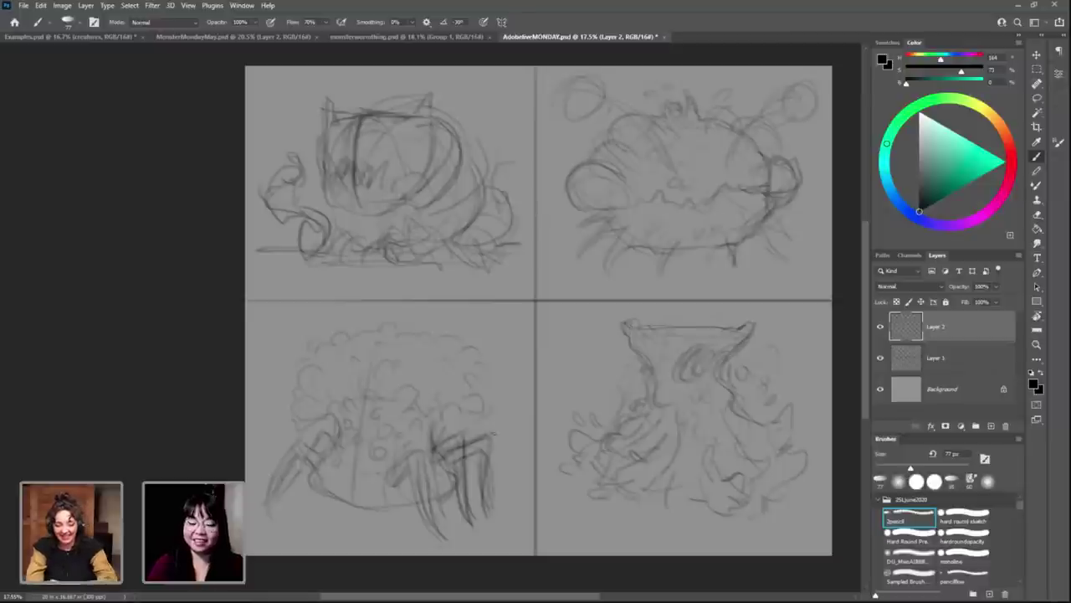
pyautogui.moveTo(425, 471); pyautogui.dragTo(432, 529)
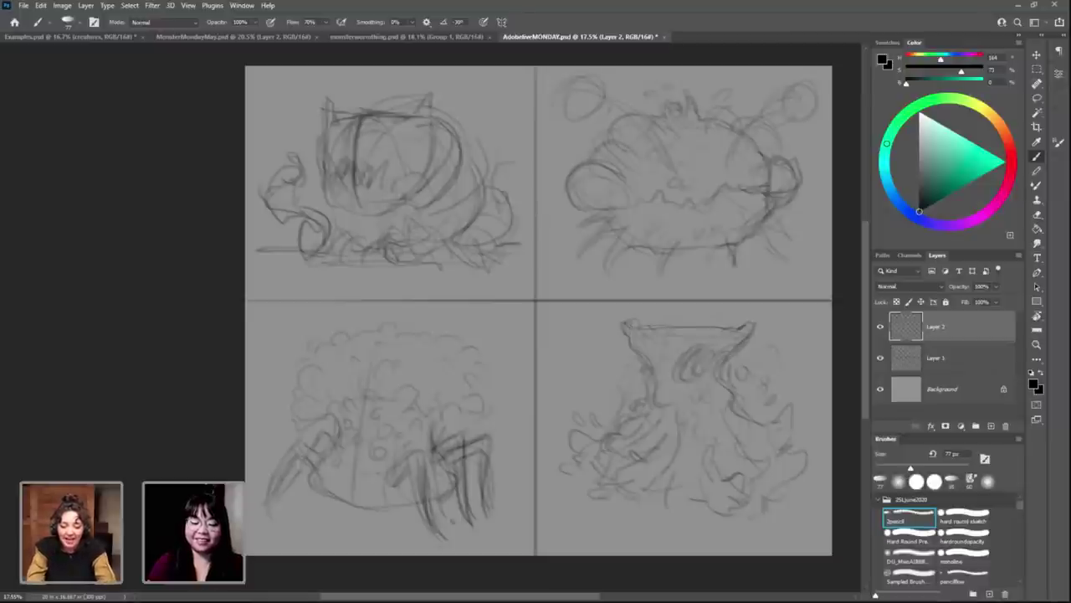
pyautogui.moveTo(308, 441); pyautogui.dragTo(327, 424)
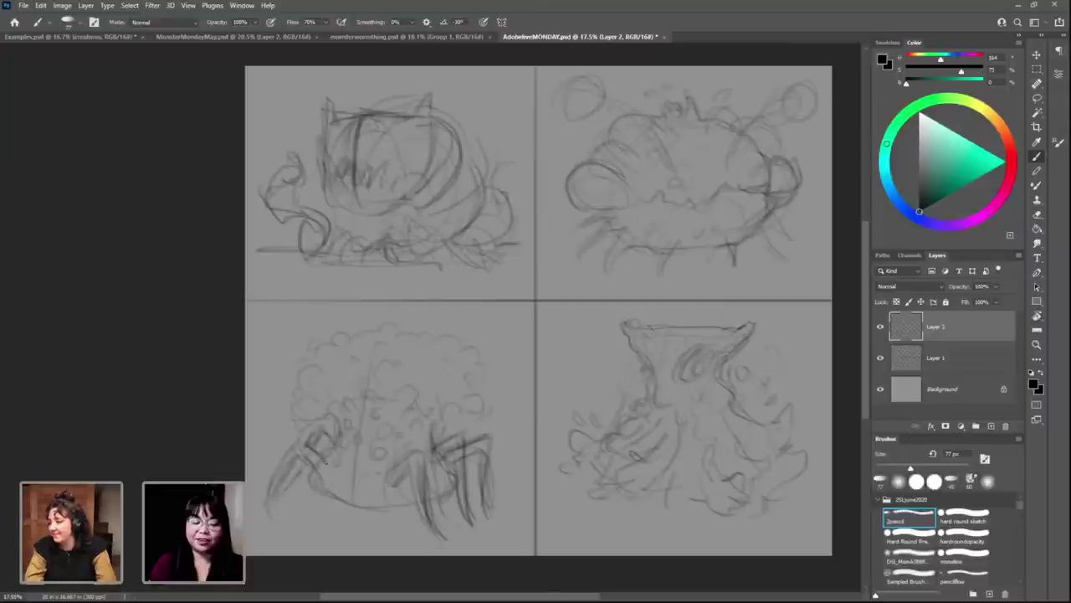
pyautogui.moveTo(284, 459)
pyautogui.mouseDown()
pyautogui.moveTo(270, 500)
pyautogui.moveTo(288, 469)
pyautogui.mouseUp()
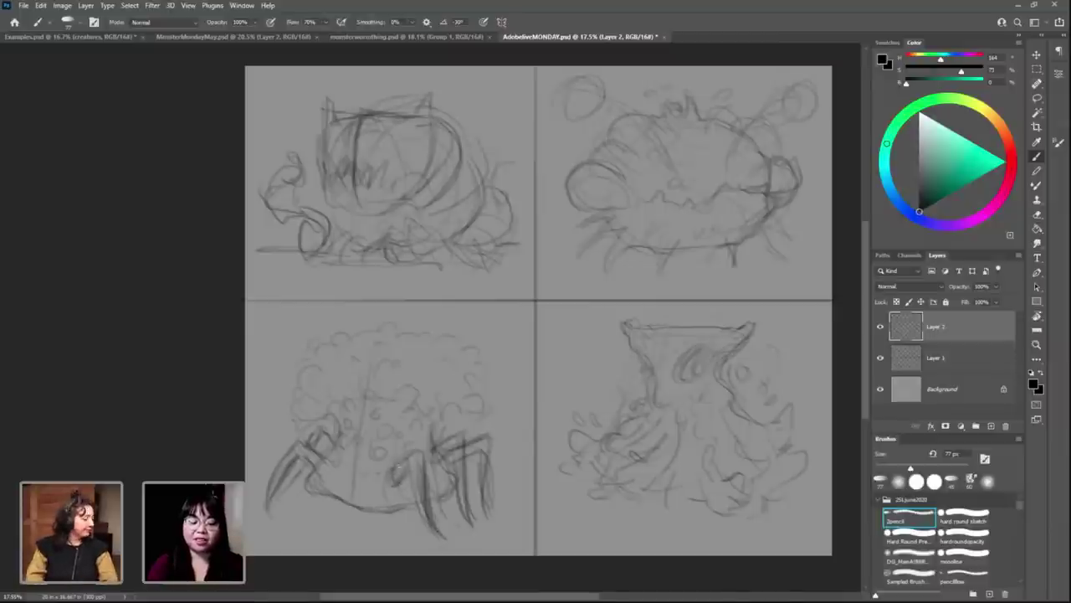
pyautogui.moveTo(410, 465); pyautogui.dragTo(434, 534)
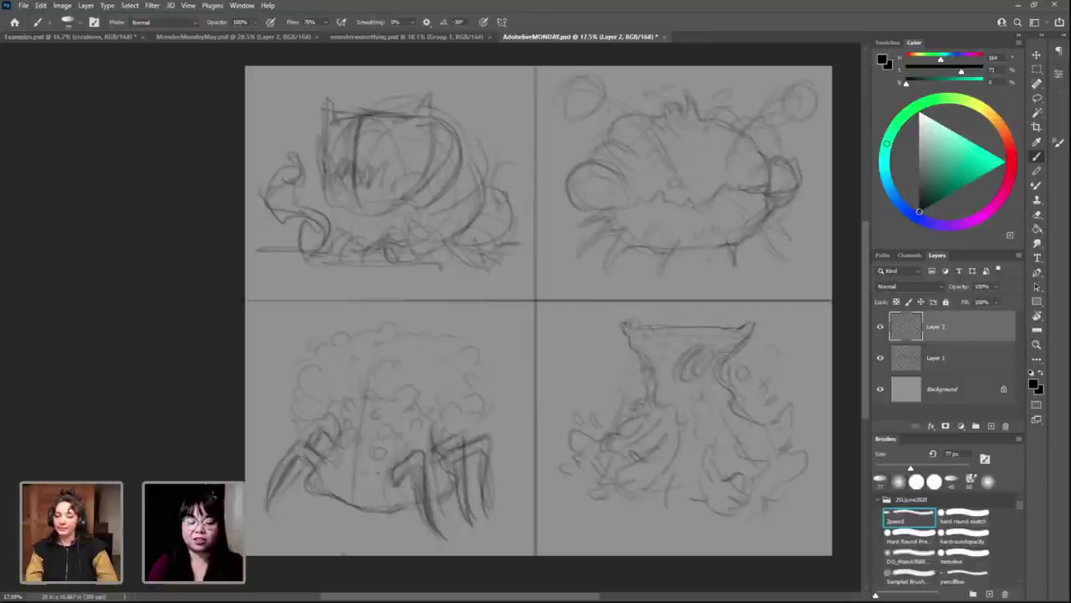
# Step: Darken the lower-left creature's left contour and its right and middle legs with pencil strokes
pyautogui.moveTo(297, 427); pyautogui.dragTo(336, 362)
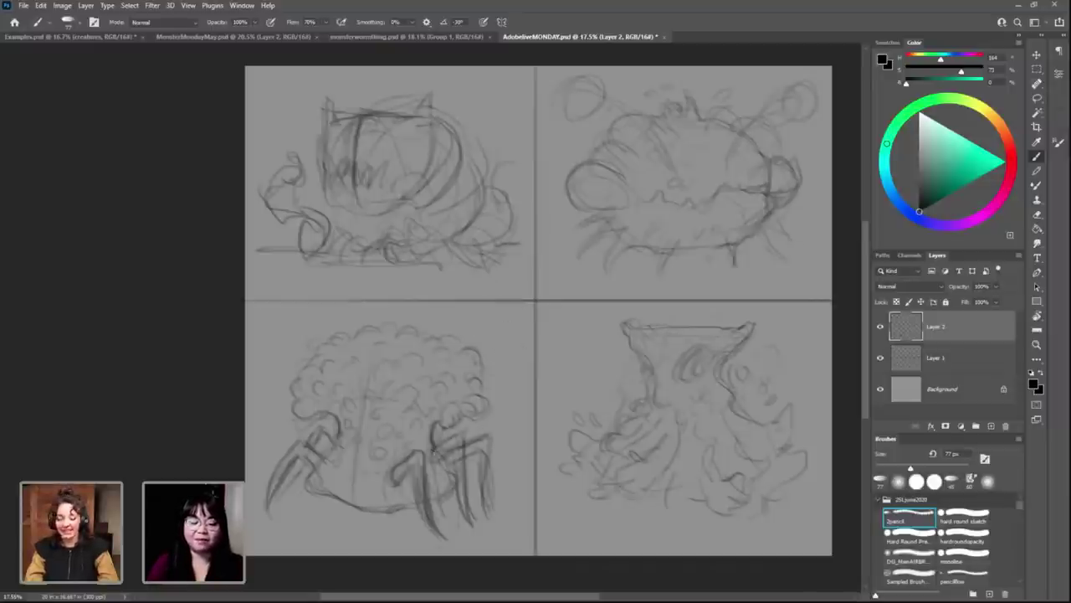
pyautogui.moveTo(434, 452); pyautogui.dragTo(460, 434)
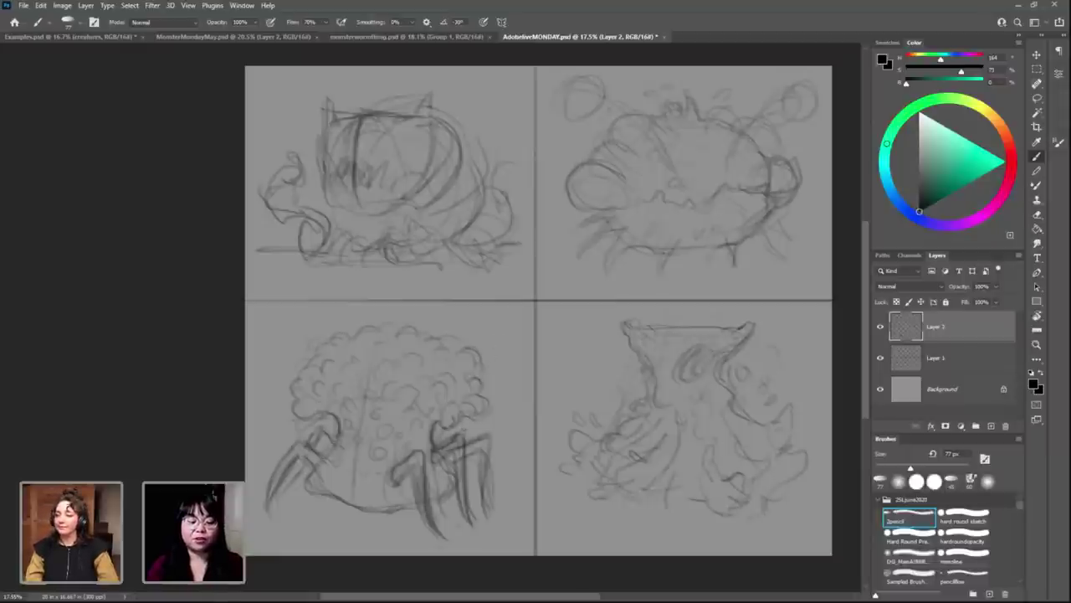
pyautogui.moveTo(311, 454); pyautogui.dragTo(333, 445)
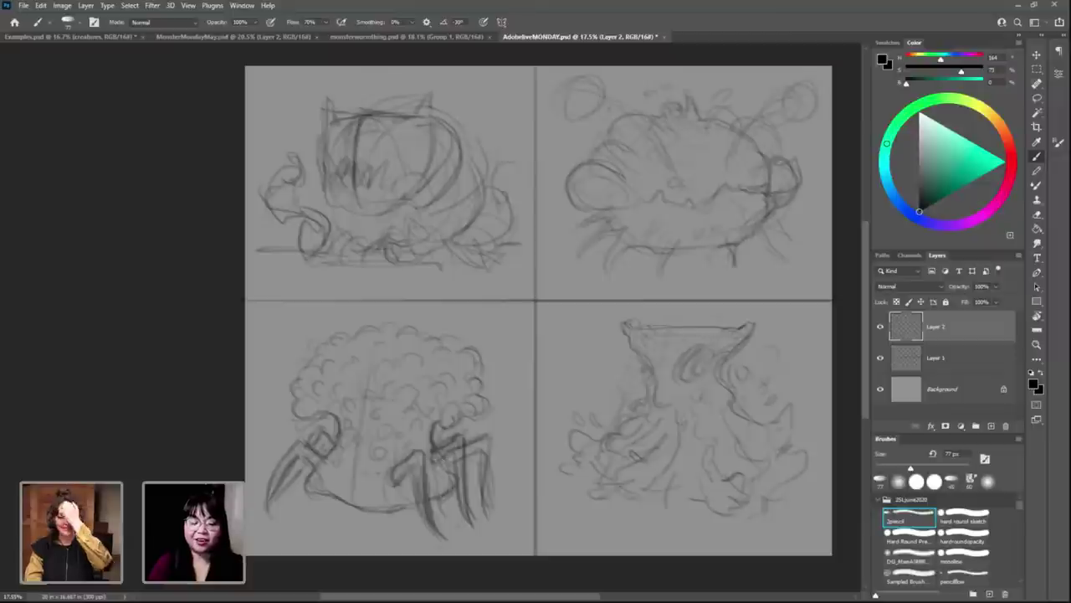
pyautogui.moveTo(485, 437); pyautogui.dragTo(487, 500)
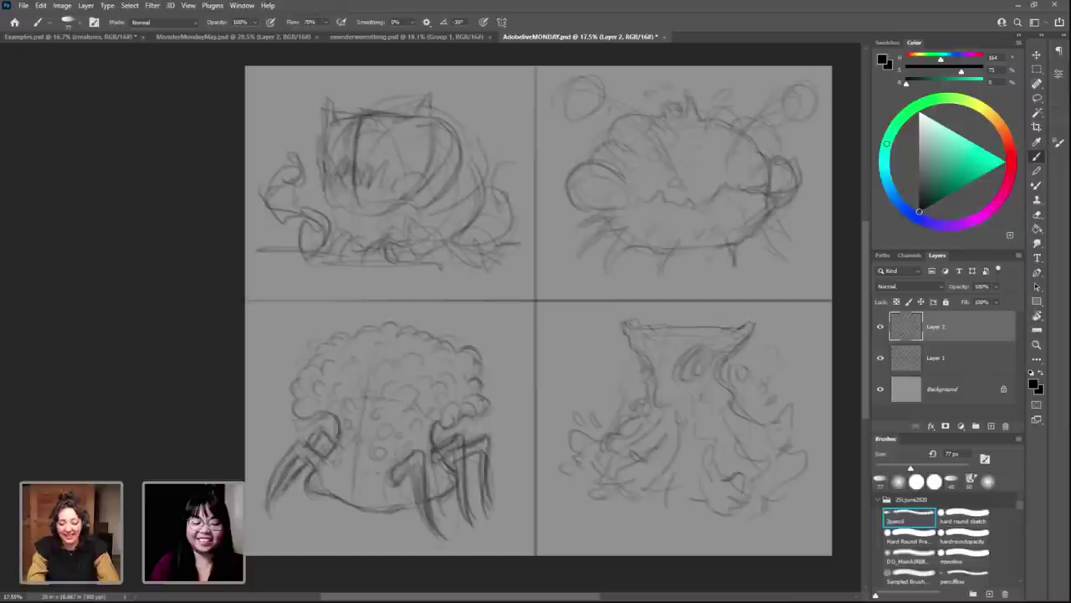
# Step: Rework and darken the left claw with 2pencil strokes after briefly trying the airbrush preset
pyautogui.press('.')
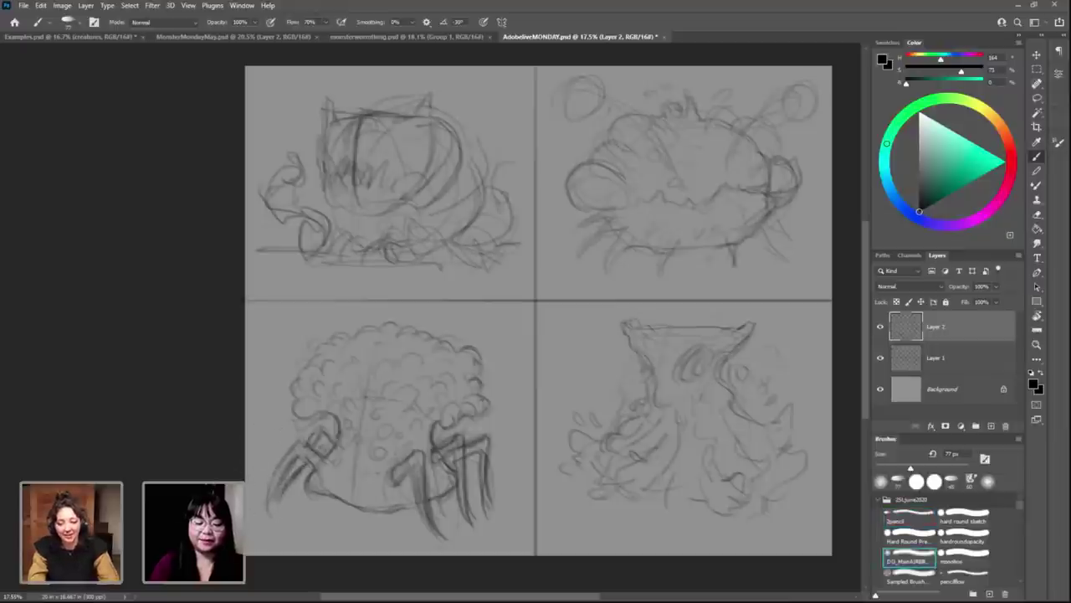
pyautogui.press(',')
pyautogui.press(',')
pyautogui.press(',')
pyautogui.moveTo(293, 444); pyautogui.dragTo(278, 471)
pyautogui.moveTo(279, 469)
pyautogui.mouseDown()
pyautogui.moveTo(261, 508)
pyautogui.moveTo(268, 494)
pyautogui.moveTo(284, 502)
pyautogui.mouseUp()
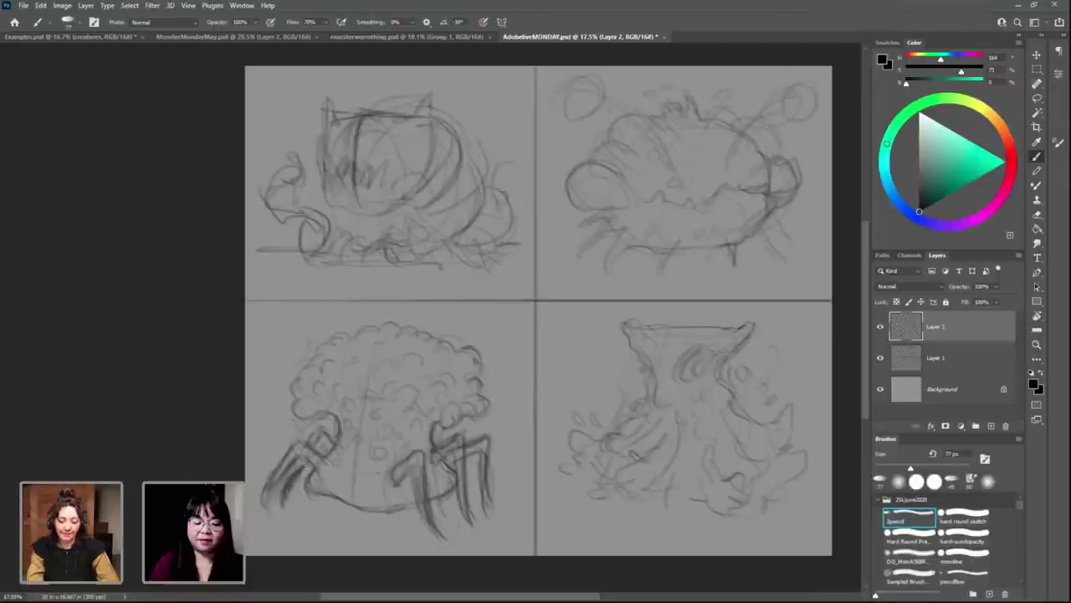
pyautogui.moveTo(306, 457); pyautogui.dragTo(293, 469)
pyautogui.moveTo(322, 426); pyautogui.dragTo(260, 503)
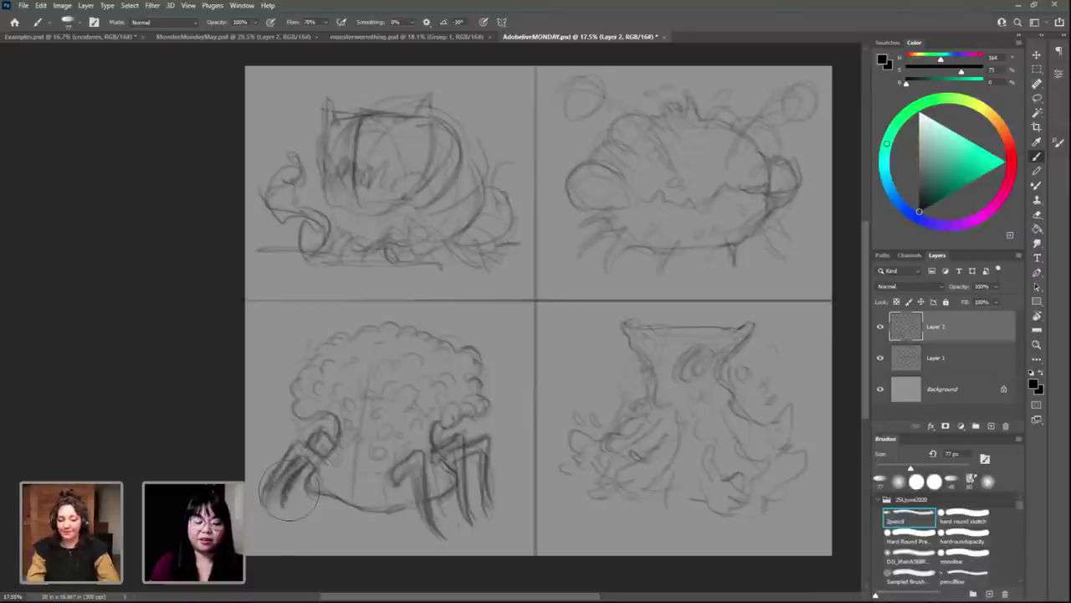
# Step: Rework the left claw strokes and soften the dark right leg strokes with a softer brush
pyautogui.press('.')
pyautogui.press('.')
pyautogui.press('.')
pyautogui.moveTo(310, 468); pyautogui.dragTo(283, 499)
pyautogui.press(',')
pyautogui.press(',')
pyautogui.press(',')
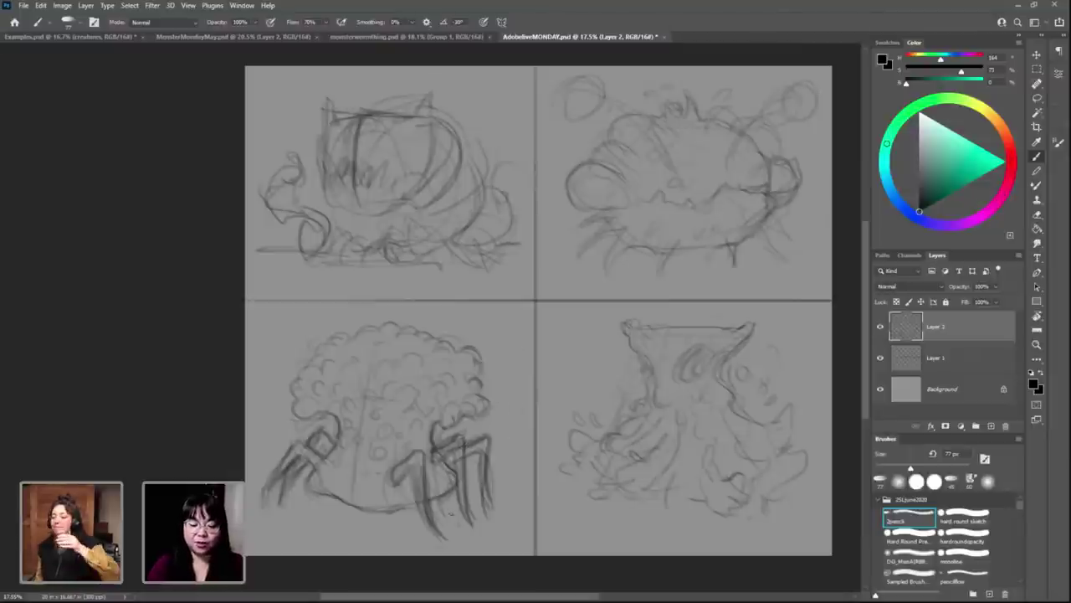
pyautogui.click(908, 561)
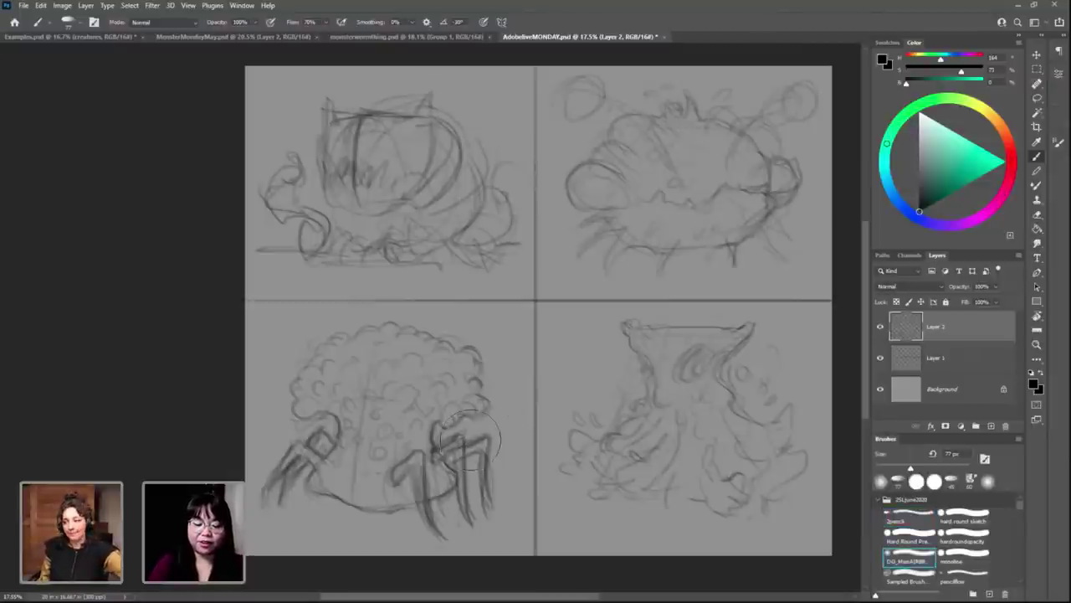
pyautogui.moveTo(490, 418)
pyautogui.mouseDown()
pyautogui.moveTo(452, 473)
pyautogui.moveTo(500, 401)
pyautogui.mouseUp()
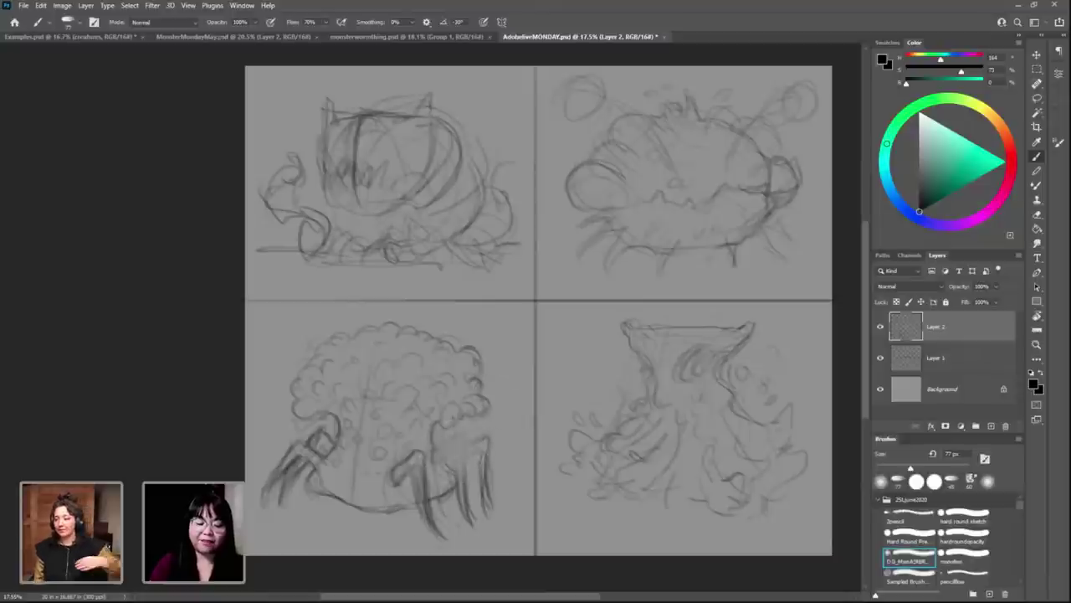
pyautogui.click(908, 521)
# Step: Redraw the upper right legs and shade the right side of the creature's head with the broad brush
pyautogui.moveTo(462, 456); pyautogui.dragTo(458, 483)
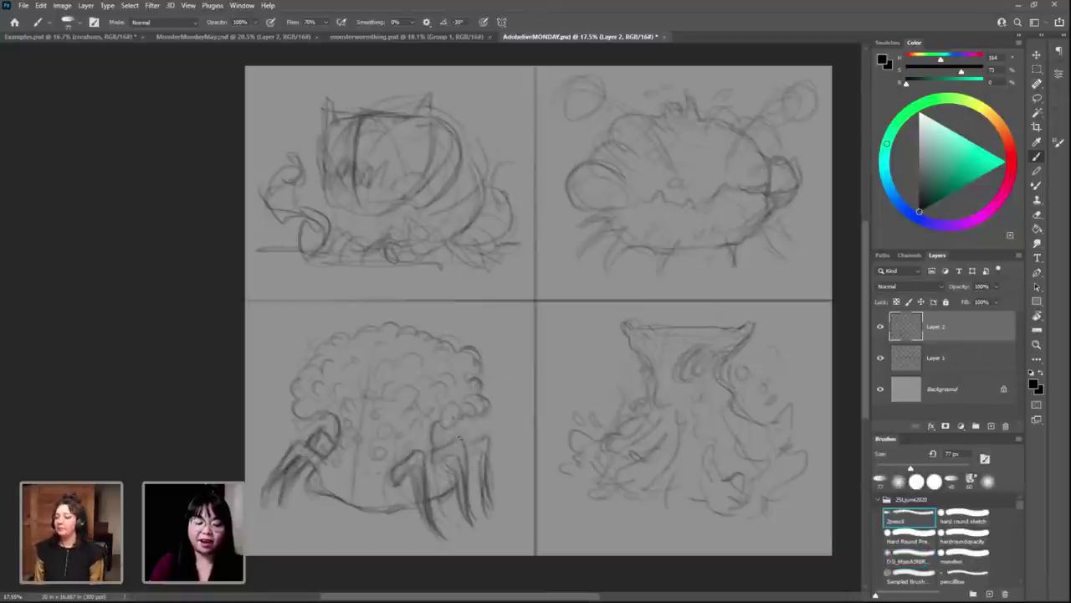
pyautogui.moveTo(460, 437)
pyautogui.mouseDown()
pyautogui.moveTo(479, 431)
pyautogui.moveTo(468, 432)
pyautogui.moveTo(482, 495)
pyautogui.mouseUp()
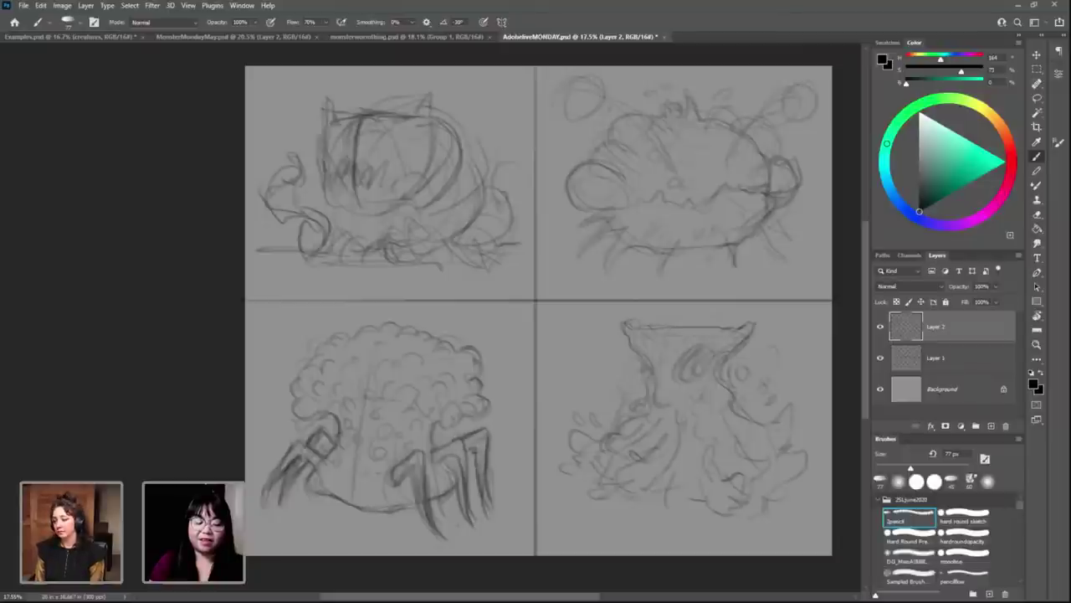
pyautogui.moveTo(435, 452); pyautogui.dragTo(488, 424)
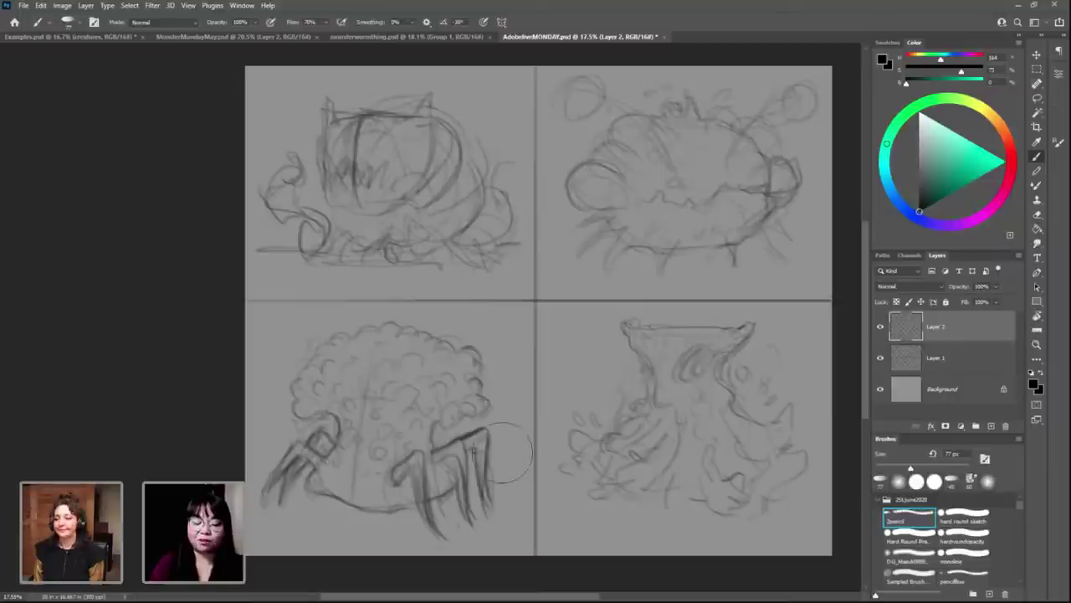
pyautogui.click(910, 556)
pyautogui.moveTo(481, 433); pyautogui.dragTo(478, 387)
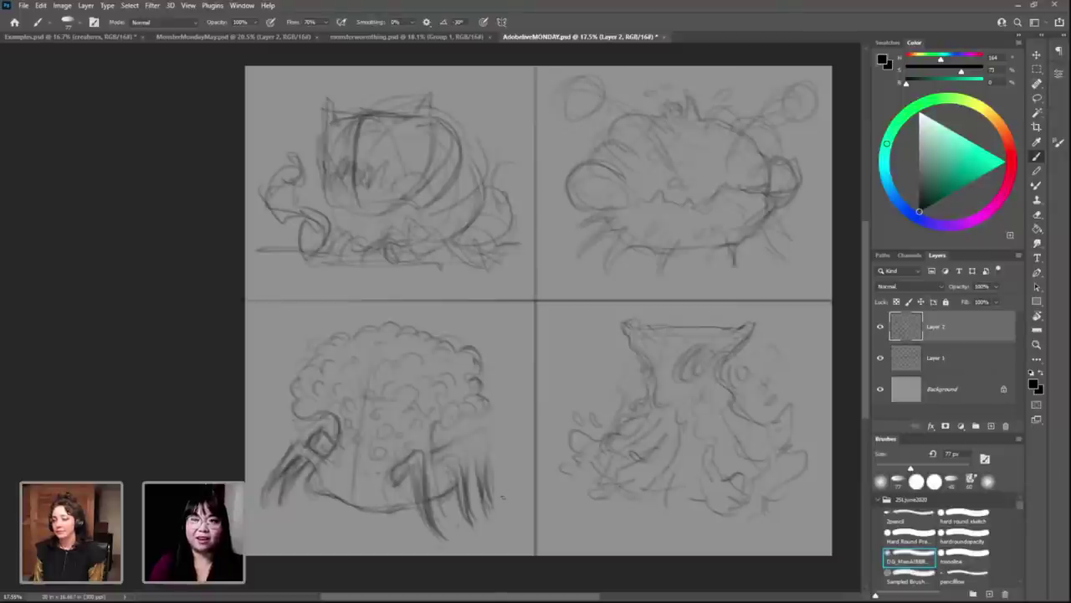
pyautogui.moveTo(434, 450)
pyautogui.mouseDown()
pyautogui.moveTo(489, 425)
pyautogui.moveTo(487, 506)
pyautogui.mouseUp()
# Step: Draw vertical pencil leg lines on the lower-left creature, then undo them
pyautogui.hotkey('shift', ',')
pyautogui.moveTo(477, 452); pyautogui.dragTo(470, 497)
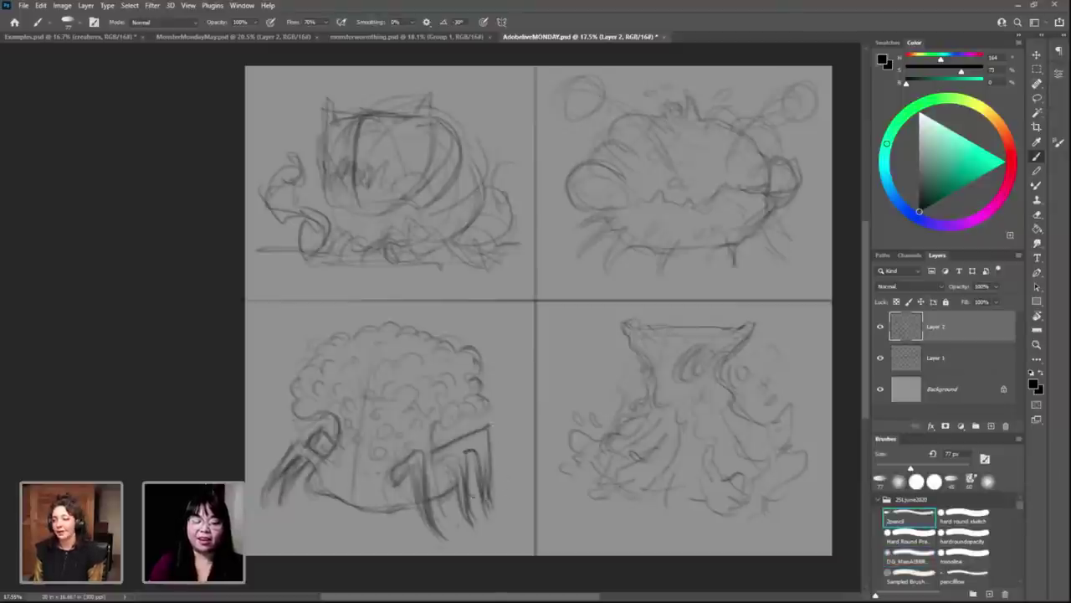
pyautogui.hotkey('ctrl', 'z')
pyautogui.hotkey('shift', '.')
pyautogui.hotkey('ctrl', 'z')
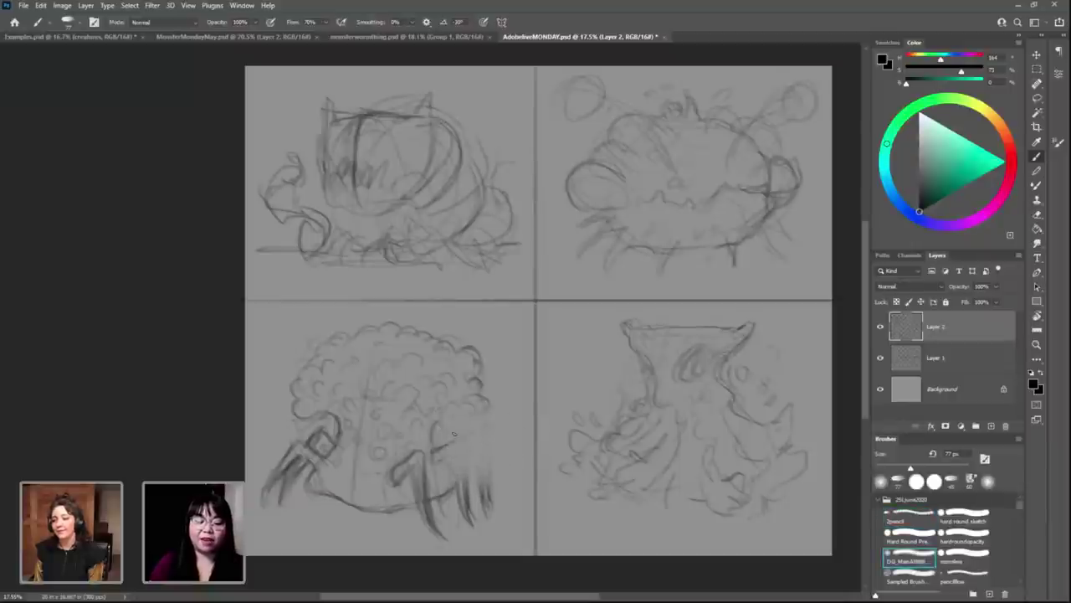
# Step: Redraw the right legs with short vertical 2pencil strokes
pyautogui.hotkey('shift', ',')
pyautogui.moveTo(440, 447)
pyautogui.mouseDown()
pyautogui.moveTo(462, 435)
pyautogui.moveTo(467, 482)
pyautogui.moveTo(489, 435)
pyautogui.moveTo(494, 502)
pyautogui.mouseUp()
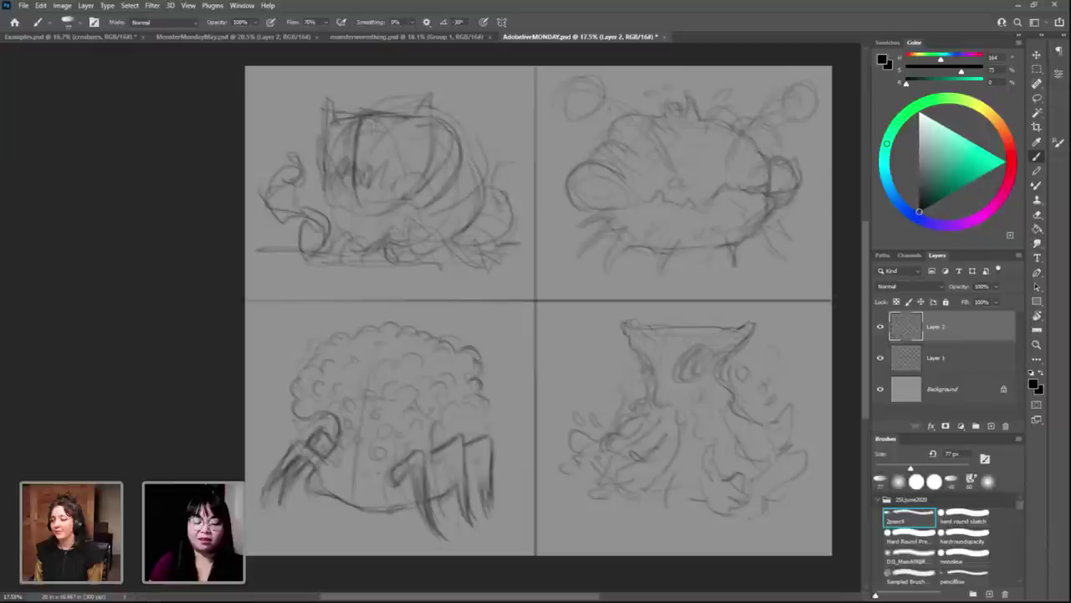
pyautogui.moveTo(479, 455); pyautogui.dragTo(488, 505)
pyautogui.moveTo(446, 473); pyautogui.dragTo(457, 492)
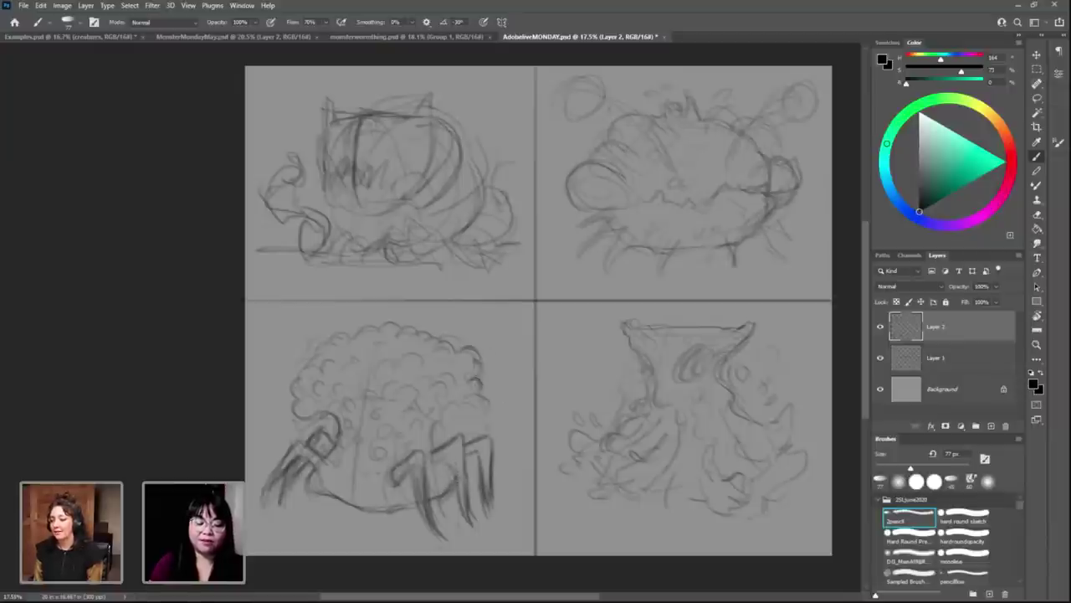
pyautogui.moveTo(456, 457)
pyautogui.mouseDown()
pyautogui.moveTo(460, 521)
pyautogui.moveTo(475, 489)
pyautogui.mouseUp()
pyautogui.moveTo(419, 455); pyautogui.dragTo(420, 482)
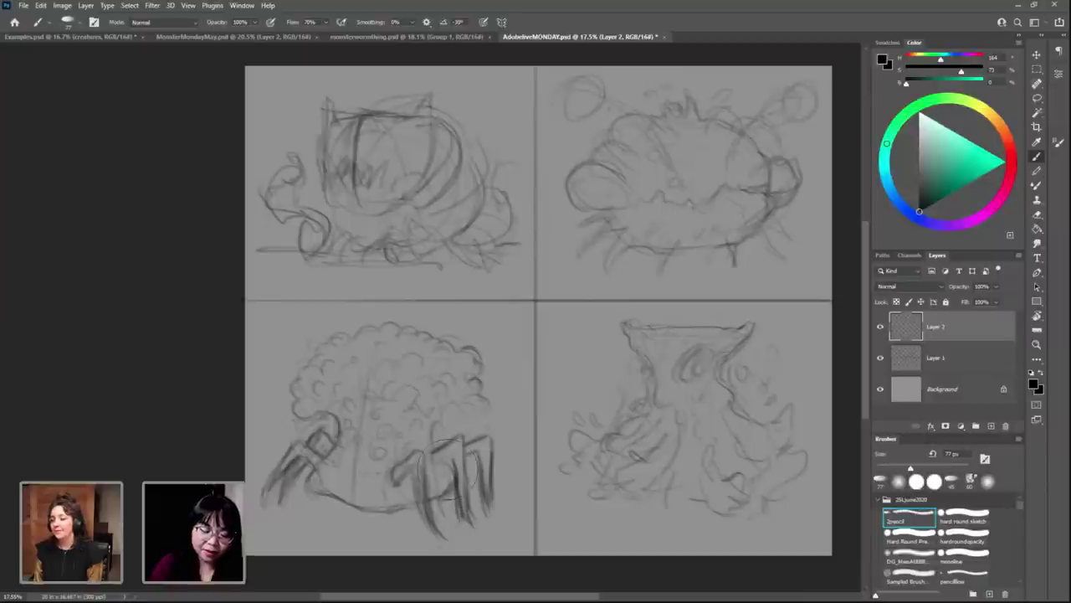
# Step: Undo the latest dark leg strokes and return to the pencil brush
pyautogui.hotkey('ctrl', 'z')
pyautogui.press(',')
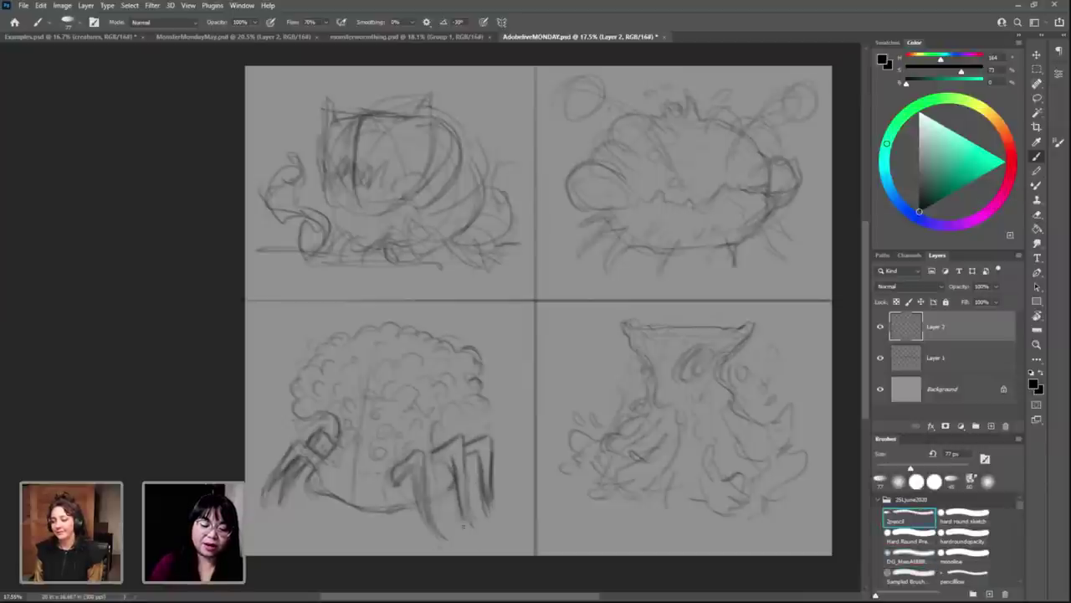
pyautogui.hotkey('ctrl', 'z')
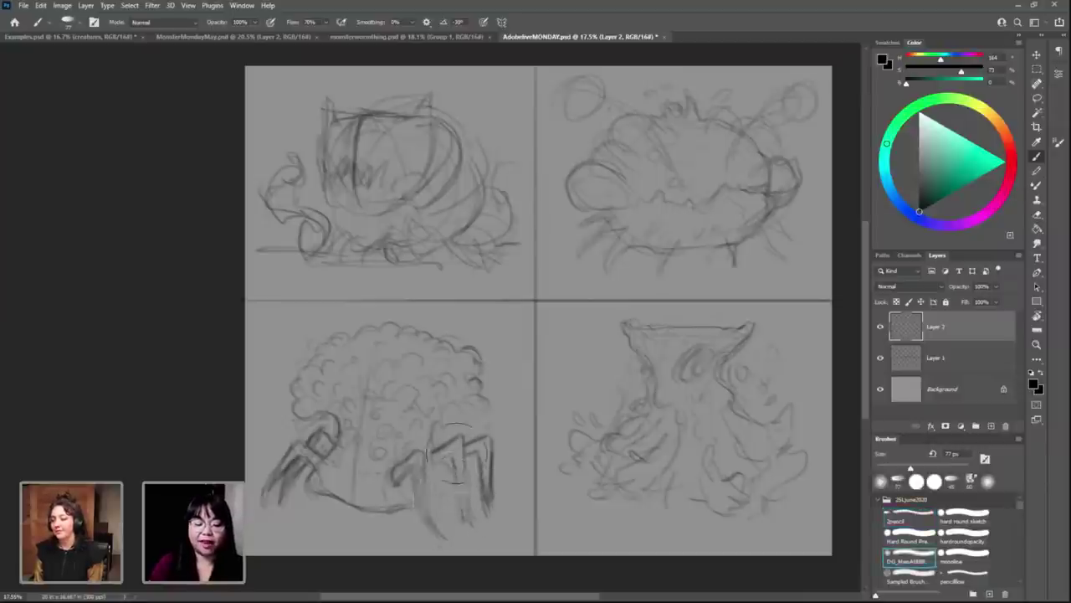
pyautogui.hotkey('ctrl', 'z')
pyautogui.press(',')
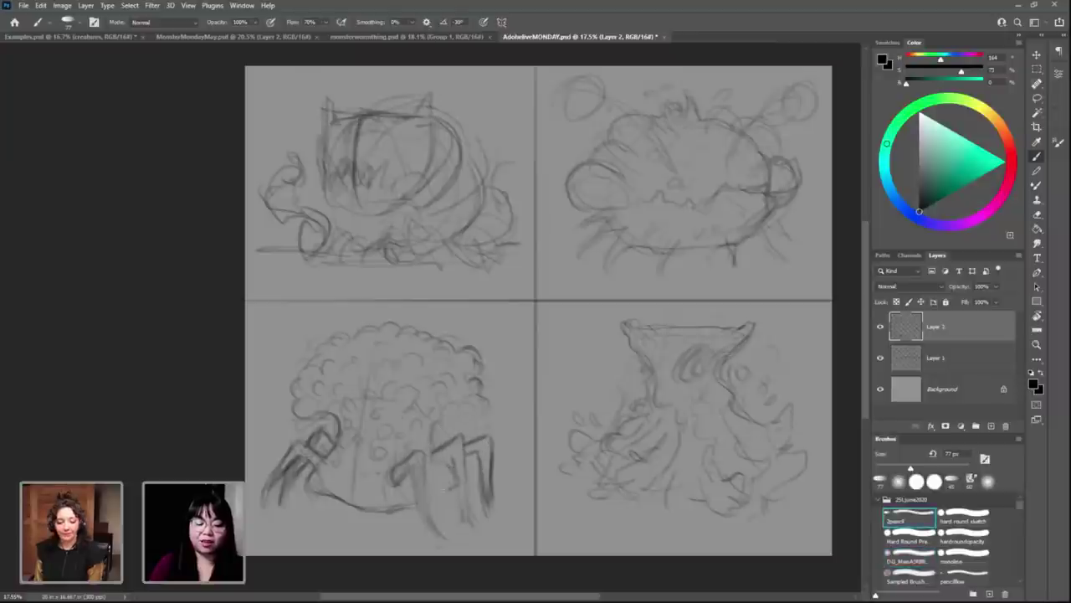
# Step: Redraw the right leg and add bold strokes to the other legs of the lower-left creature
pyautogui.moveTo(450, 460); pyautogui.dragTo(455, 518)
pyautogui.moveTo(457, 458)
pyautogui.mouseDown()
pyautogui.moveTo(462, 521)
pyautogui.moveTo(462, 508)
pyautogui.mouseUp()
pyautogui.moveTo(458, 471); pyautogui.dragTo(462, 531)
pyautogui.moveTo(423, 459); pyautogui.dragTo(428, 528)
pyautogui.moveTo(412, 473); pyautogui.dragTo(415, 493)
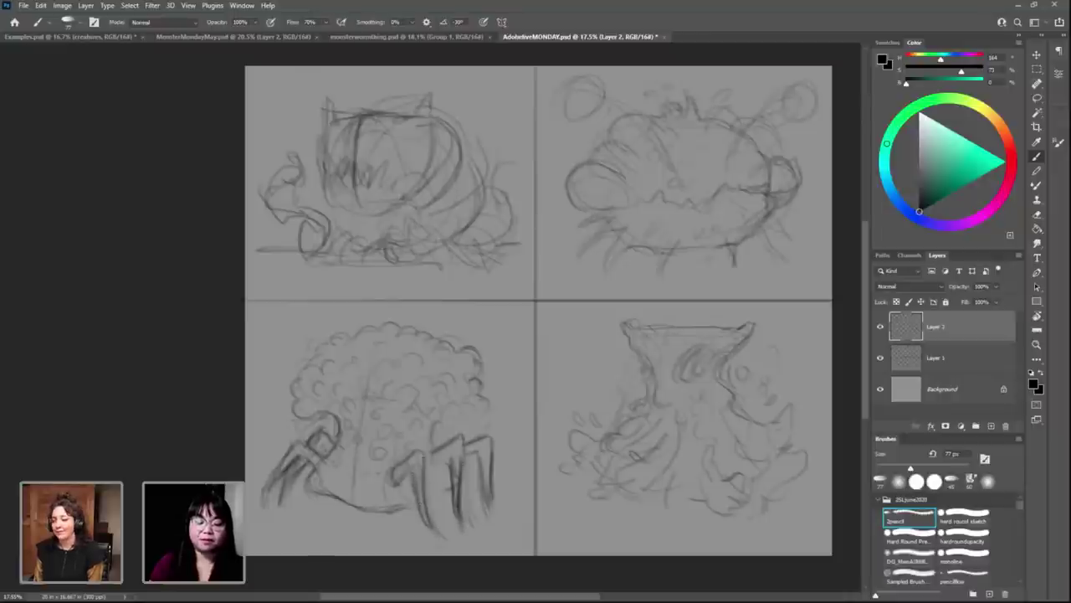
pyautogui.moveTo(435, 436)
pyautogui.mouseDown()
pyautogui.moveTo(462, 491)
pyautogui.moveTo(444, 506)
pyautogui.mouseUp()
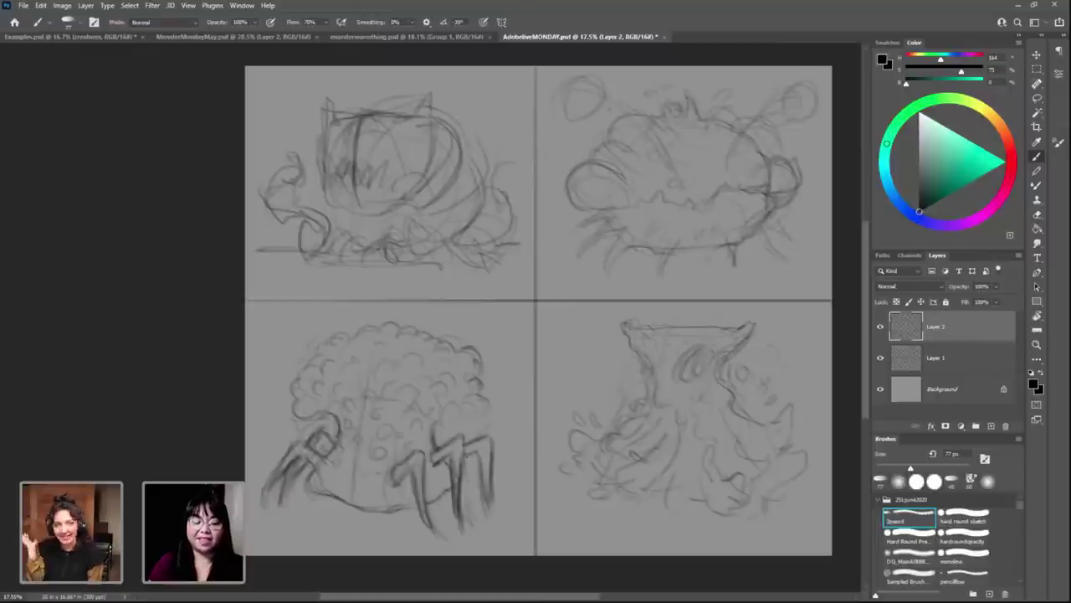
# Step: Darken the lower-left creature's rightmost leg with heavy pencil strokes
pyautogui.moveTo(478, 458); pyautogui.dragTo(479, 494)
pyautogui.moveTo(477, 489); pyautogui.dragTo(482, 509)
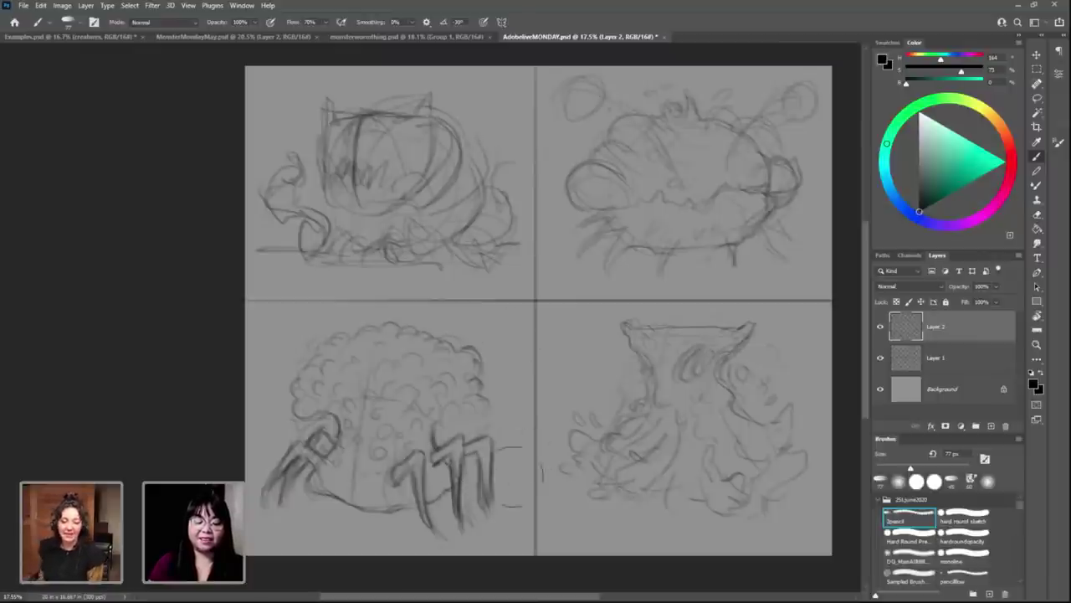
pyautogui.press('.')
pyautogui.press('.')
pyautogui.press('.')
pyautogui.press(',')
pyautogui.press(',')
pyautogui.press(',')
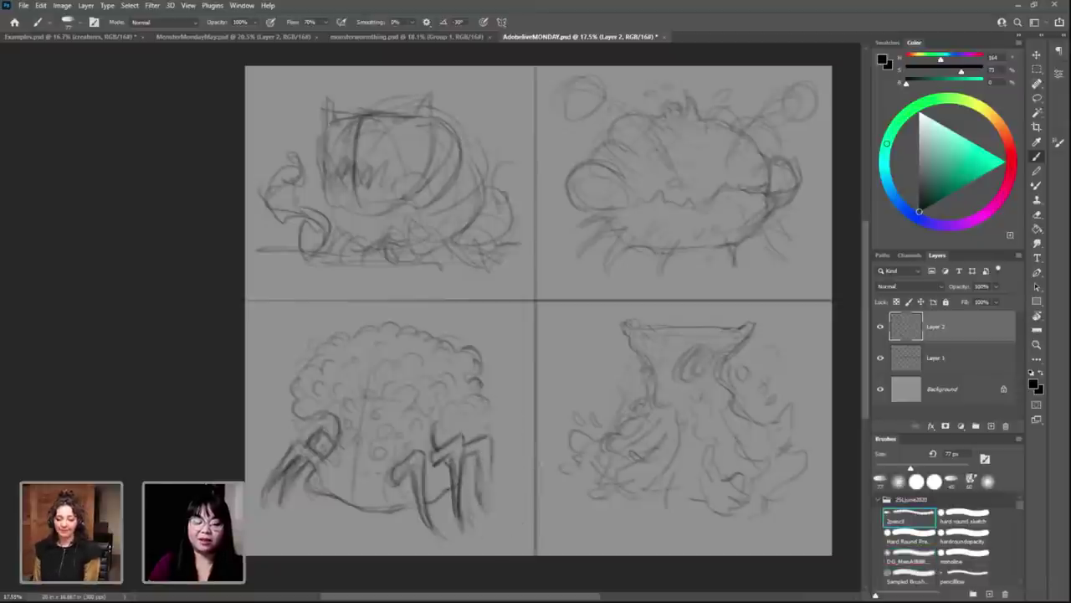
pyautogui.moveTo(479, 457); pyautogui.dragTo(482, 494)
pyautogui.moveTo(491, 436); pyautogui.dragTo(481, 484)
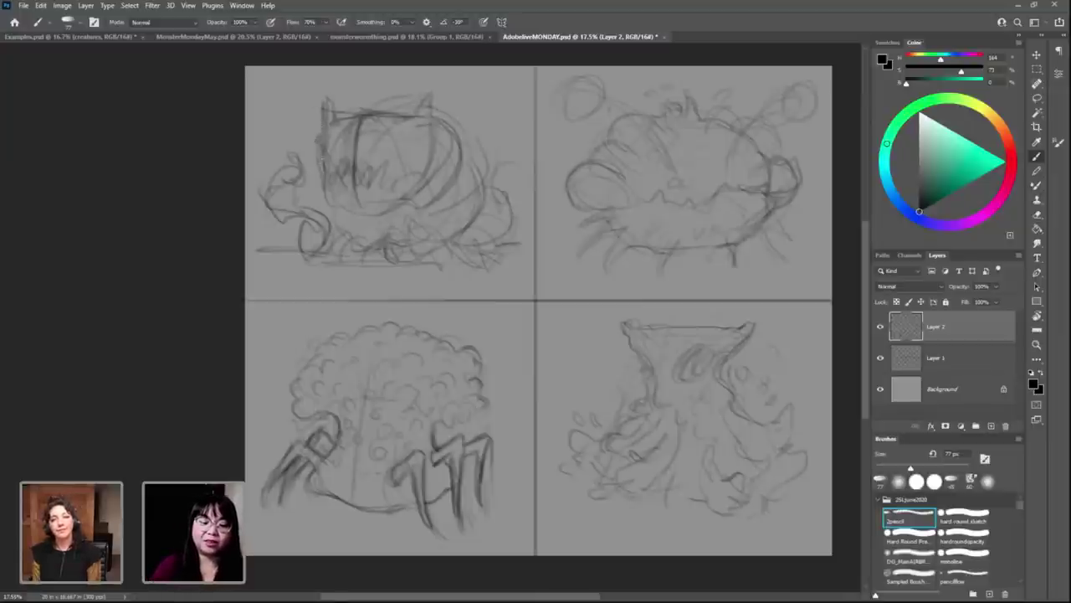
# Step: Hatch the upper-left creature's face and draw jagged teeth along its jaw
pyautogui.moveTo(323, 159)
pyautogui.mouseDown()
pyautogui.moveTo(322, 184)
pyautogui.moveTo(407, 166)
pyautogui.moveTo(402, 182)
pyautogui.moveTo(412, 175)
pyautogui.moveTo(412, 186)
pyautogui.moveTo(335, 182)
pyautogui.moveTo(390, 213)
pyautogui.mouseUp()
pyautogui.moveTo(384, 206); pyautogui.dragTo(410, 193)
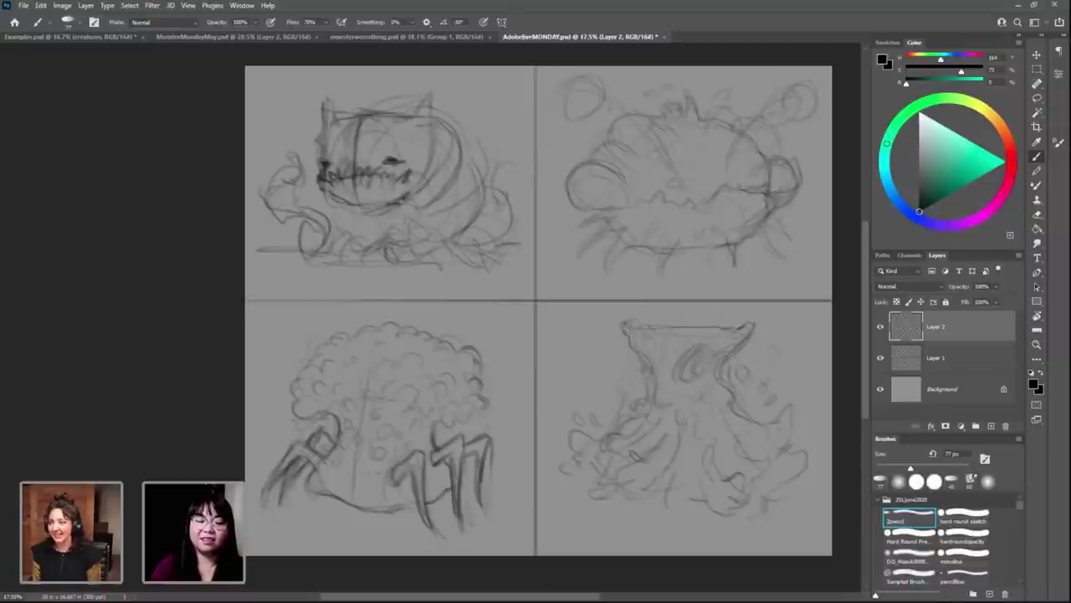
pyautogui.moveTo(441, 122); pyautogui.dragTo(454, 141)
pyautogui.moveTo(400, 209); pyautogui.dragTo(429, 202)
# Step: Define the jaw line and right side, then add a pointed ear and the cheek outline
pyautogui.moveTo(457, 141); pyautogui.dragTo(472, 166)
pyautogui.moveTo(471, 165); pyautogui.dragTo(420, 212)
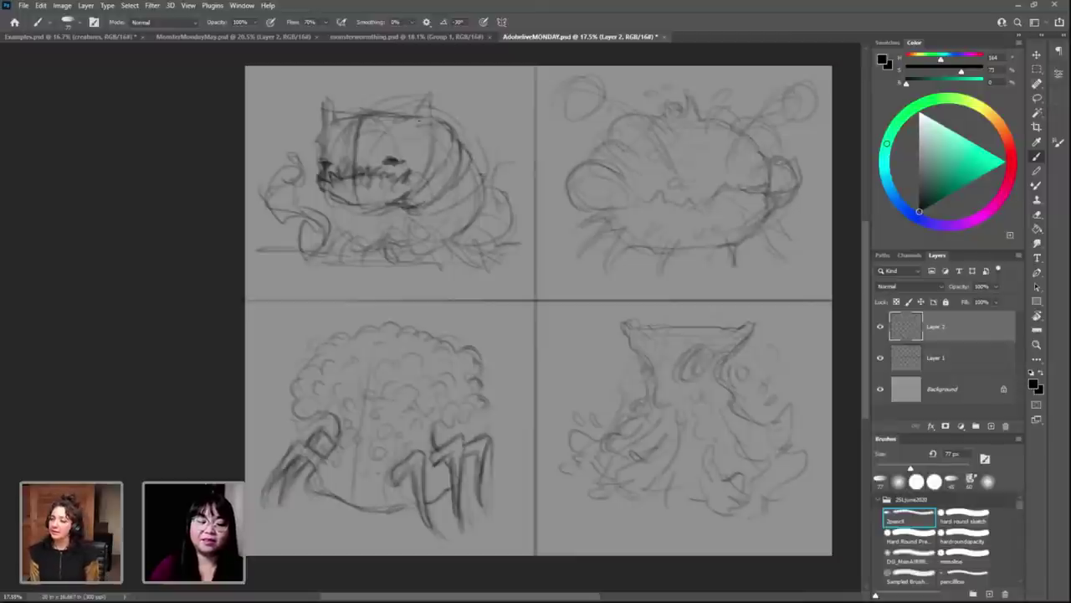
pyautogui.moveTo(415, 116)
pyautogui.mouseDown()
pyautogui.moveTo(428, 93)
pyautogui.moveTo(433, 129)
pyautogui.moveTo(357, 110)
pyautogui.moveTo(338, 121)
pyautogui.moveTo(326, 101)
pyautogui.moveTo(324, 159)
pyautogui.mouseUp()
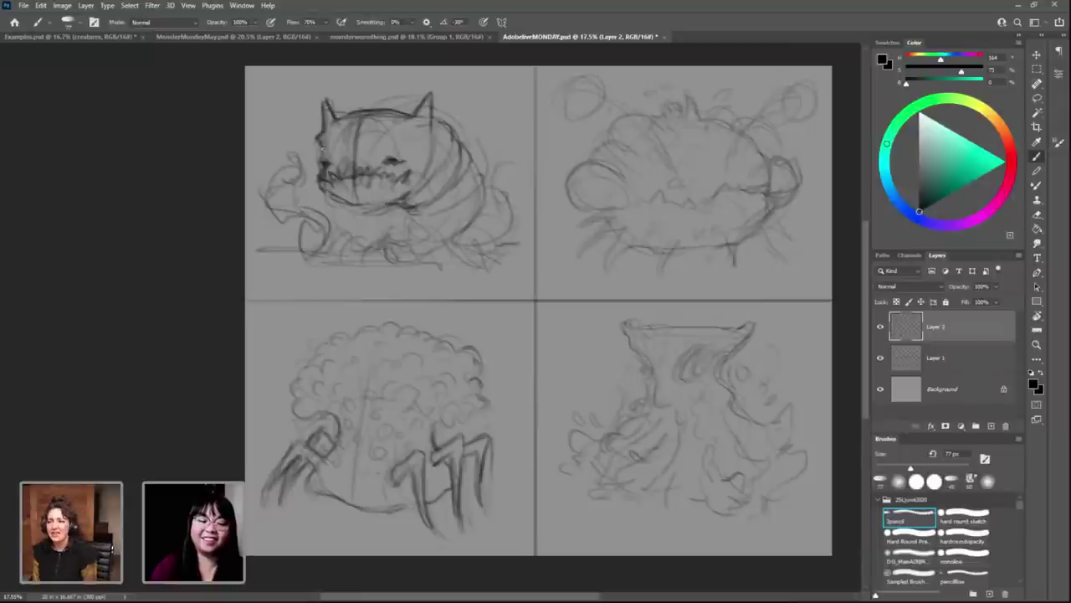
pyautogui.moveTo(481, 187)
pyautogui.mouseDown()
pyautogui.moveTo(458, 216)
pyautogui.moveTo(418, 224)
pyautogui.mouseUp()
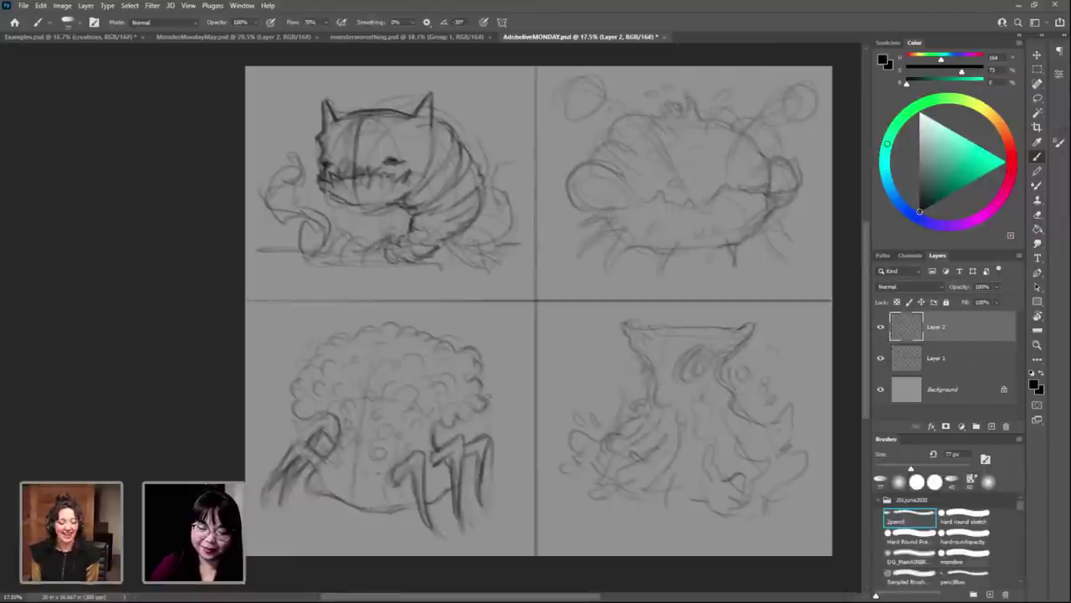
# Step: Darken the upper-left creature's ground line and right edge, and outline the upper-right sketch's small circle
pyautogui.moveTo(390, 238)
pyautogui.mouseDown()
pyautogui.moveTo(334, 255)
pyautogui.moveTo(300, 216)
pyautogui.moveTo(272, 216)
pyautogui.moveTo(264, 195)
pyautogui.moveTo(295, 159)
pyautogui.moveTo(298, 184)
pyautogui.moveTo(281, 198)
pyautogui.moveTo(323, 206)
pyautogui.mouseUp()
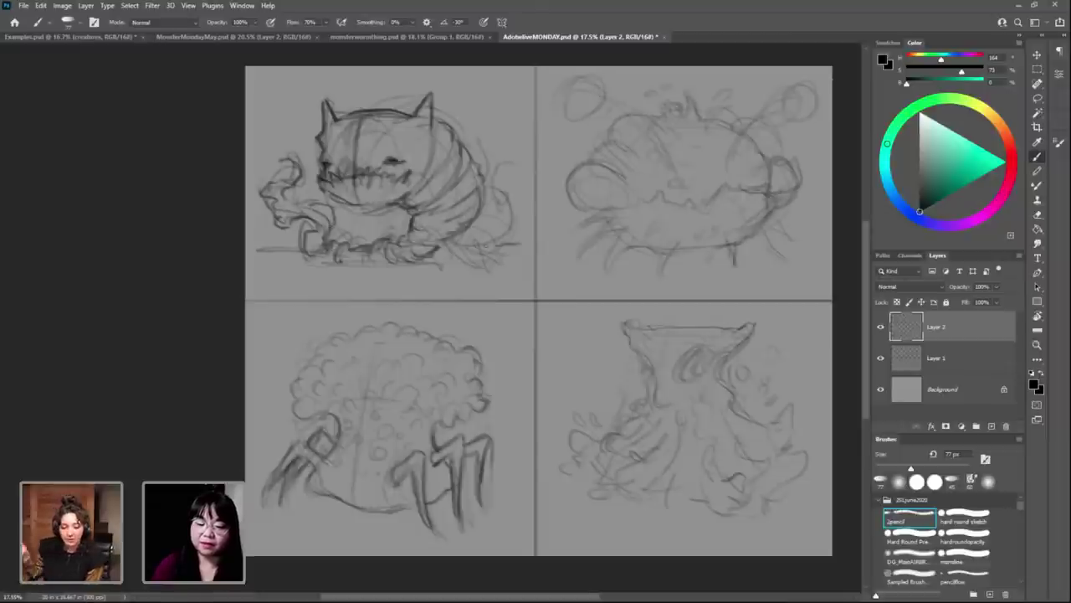
pyautogui.moveTo(494, 249)
pyautogui.mouseDown()
pyautogui.moveTo(483, 241)
pyautogui.moveTo(499, 229)
pyautogui.mouseUp()
pyautogui.moveTo(501, 223)
pyautogui.mouseDown()
pyautogui.moveTo(506, 212)
pyautogui.moveTo(473, 245)
pyautogui.mouseUp()
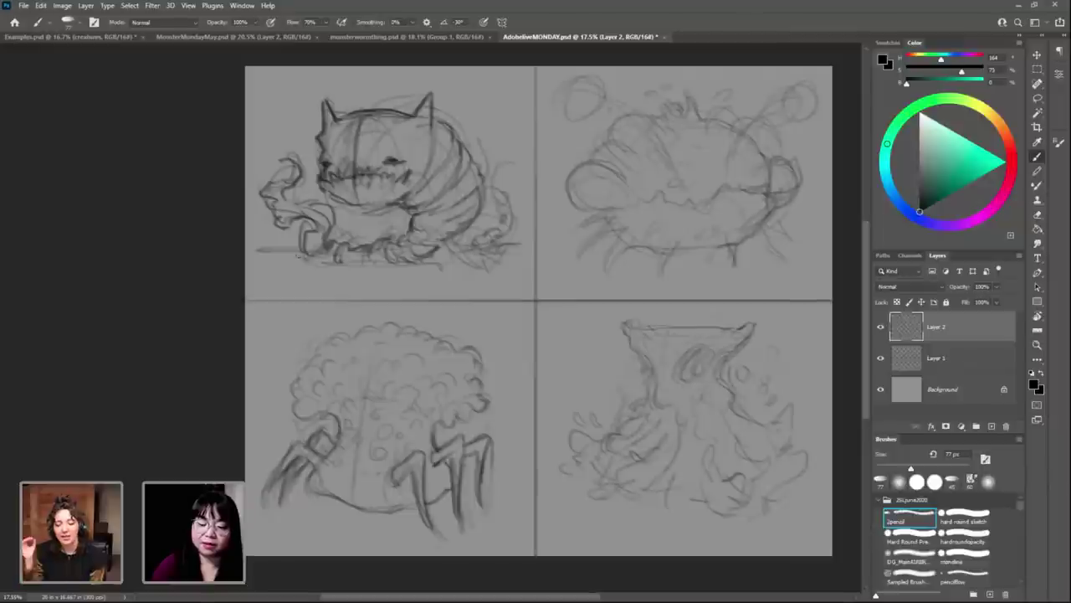
pyautogui.moveTo(299, 253)
pyautogui.mouseDown()
pyautogui.moveTo(264, 261)
pyautogui.moveTo(267, 248)
pyautogui.moveTo(256, 262)
pyautogui.mouseUp()
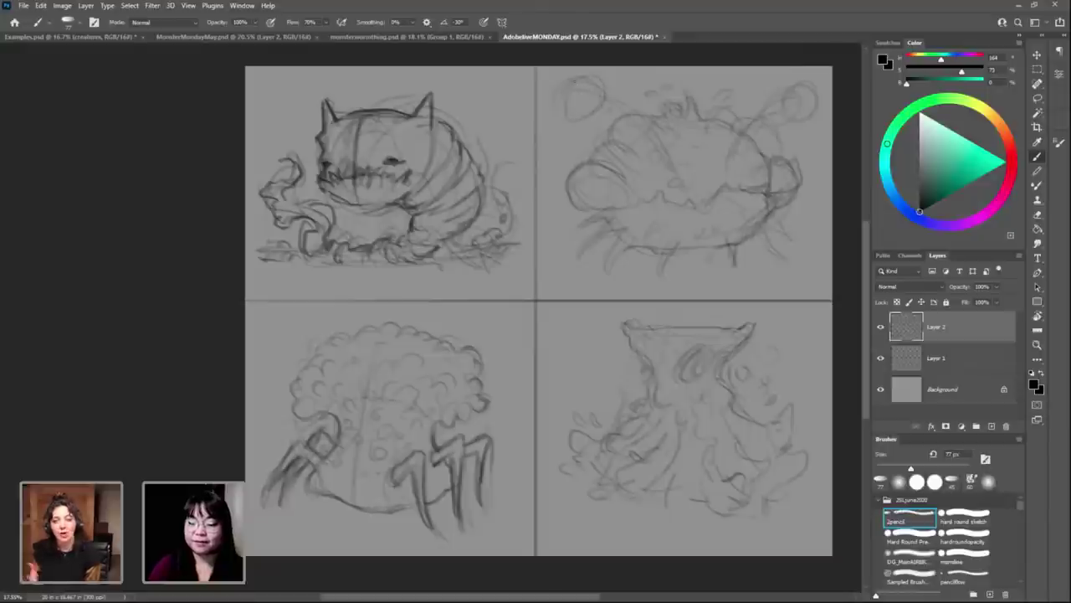
pyautogui.moveTo(570, 84); pyautogui.dragTo(561, 120)
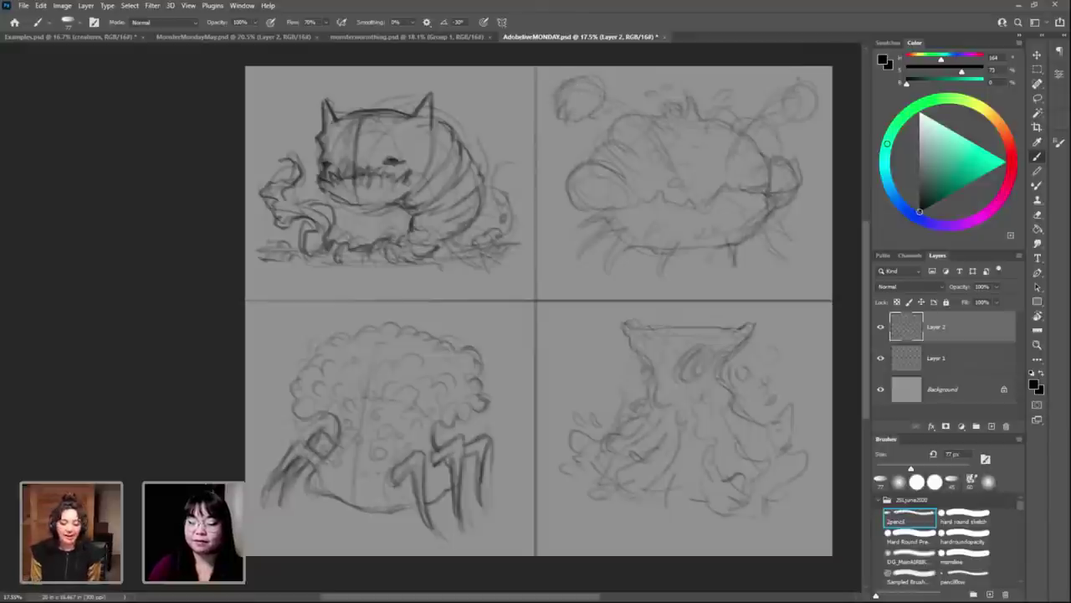
# Step: Refine the upper-right creature's small circle and add horns and spikes on top
pyautogui.moveTo(789, 87)
pyautogui.mouseDown()
pyautogui.moveTo(775, 92)
pyautogui.moveTo(783, 123)
pyautogui.mouseUp()
pyautogui.moveTo(808, 87); pyautogui.dragTo(781, 79)
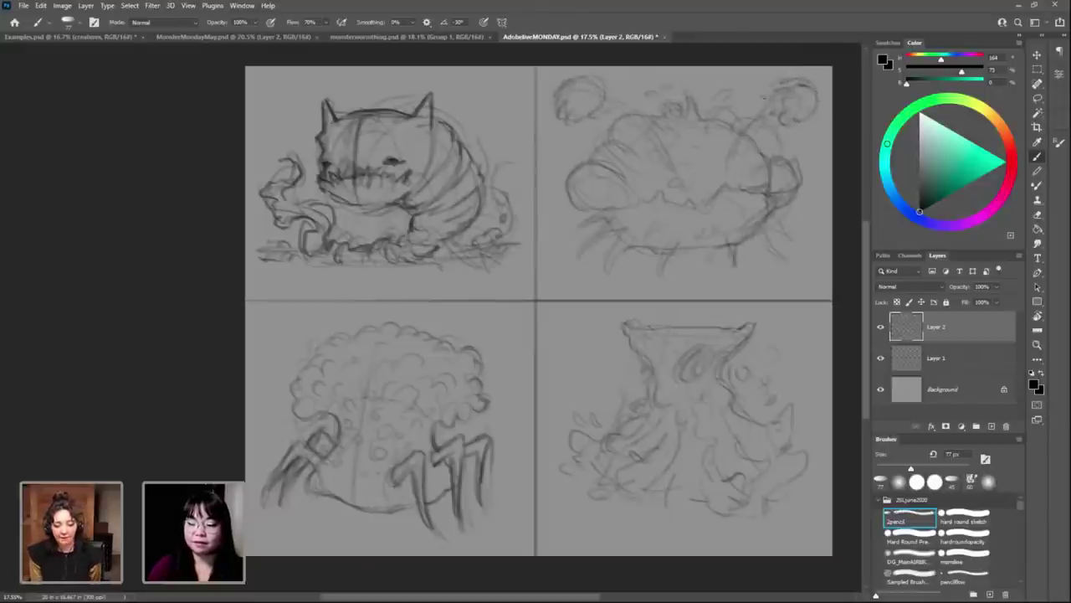
pyautogui.moveTo(688, 116)
pyautogui.mouseDown()
pyautogui.moveTo(698, 115)
pyautogui.moveTo(659, 109)
pyautogui.moveTo(608, 128)
pyautogui.moveTo(608, 154)
pyautogui.moveTo(593, 160)
pyautogui.mouseUp()
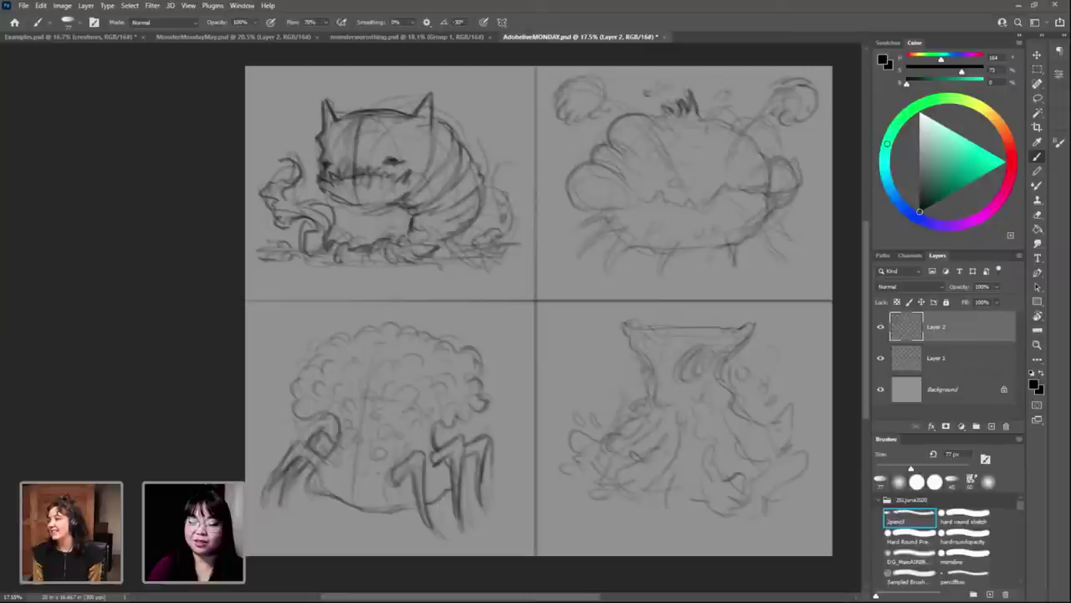
pyautogui.moveTo(717, 99); pyautogui.dragTo(729, 91)
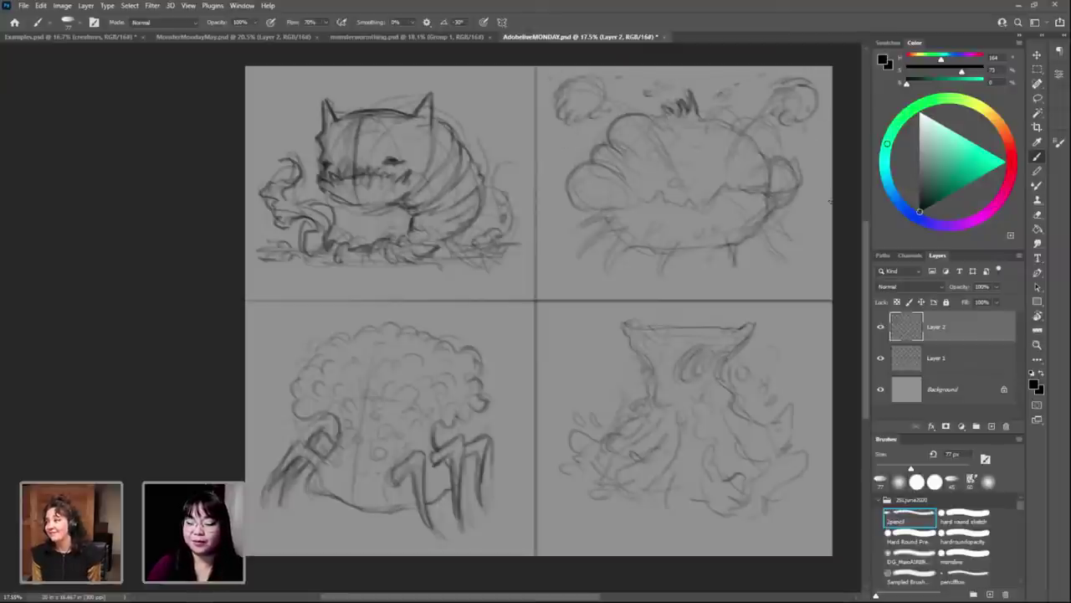
pyautogui.moveTo(641, 126); pyautogui.dragTo(648, 117)
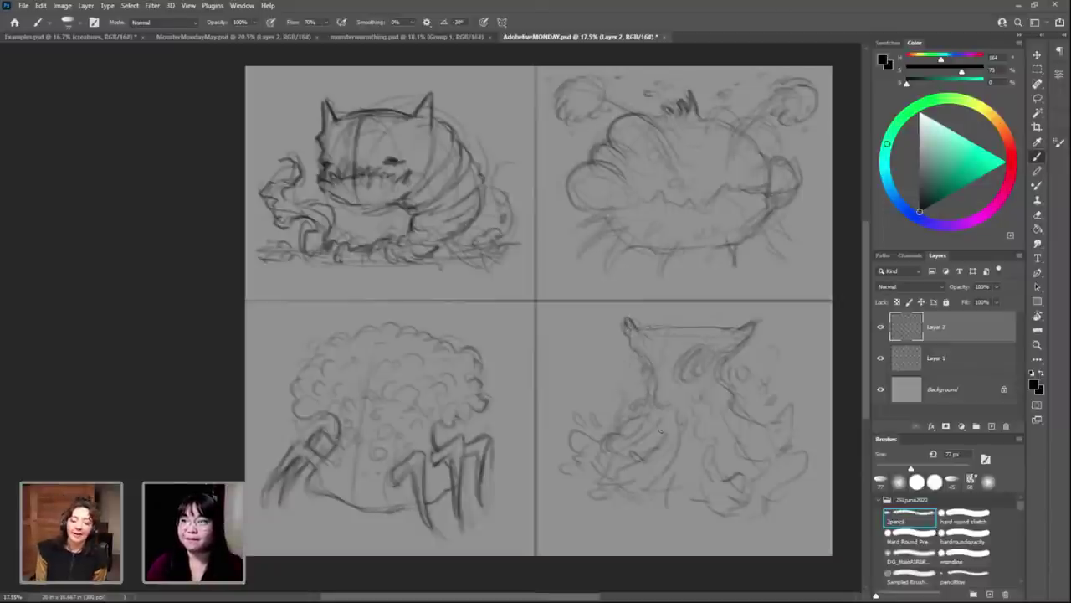
# Step: Draw claws and legs along the upper-right creature's bottom, then darken the upper-left creature's right edge
pyautogui.moveTo(622, 218)
pyautogui.mouseDown()
pyautogui.moveTo(581, 253)
pyautogui.moveTo(593, 238)
pyautogui.moveTo(574, 234)
pyautogui.moveTo(593, 221)
pyautogui.moveTo(610, 254)
pyautogui.mouseUp()
pyautogui.moveTo(611, 256); pyautogui.dragTo(606, 276)
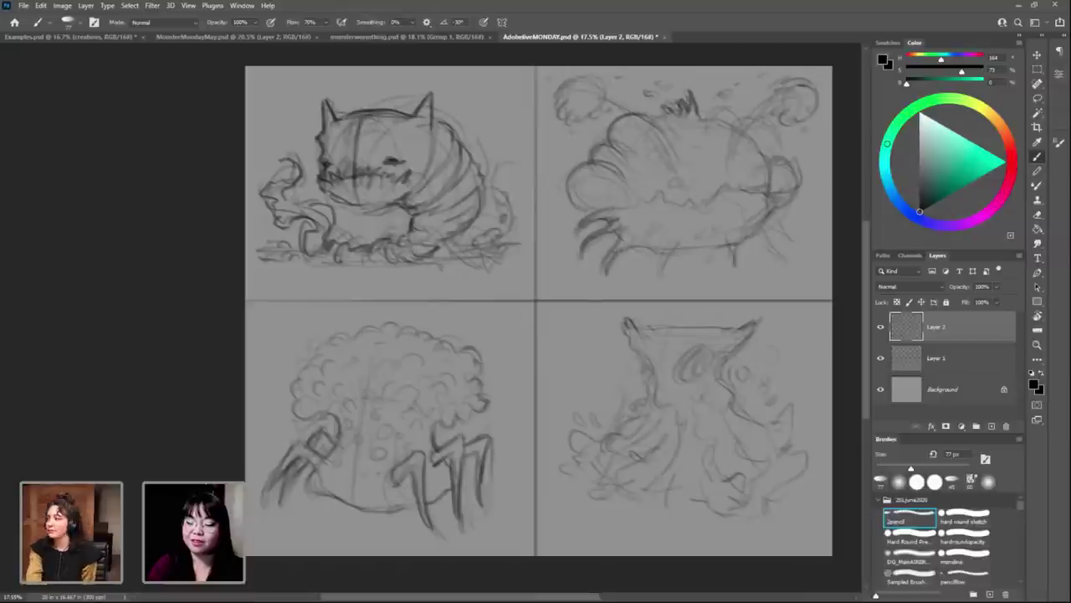
pyautogui.moveTo(671, 249); pyautogui.dragTo(659, 276)
pyautogui.moveTo(737, 252); pyautogui.dragTo(738, 272)
pyautogui.moveTo(696, 245)
pyautogui.mouseDown()
pyautogui.moveTo(720, 256)
pyautogui.moveTo(764, 239)
pyautogui.mouseUp()
pyautogui.moveTo(785, 240)
pyautogui.mouseDown()
pyautogui.moveTo(782, 247)
pyautogui.moveTo(772, 231)
pyautogui.mouseUp()
pyautogui.moveTo(789, 238); pyautogui.dragTo(775, 257)
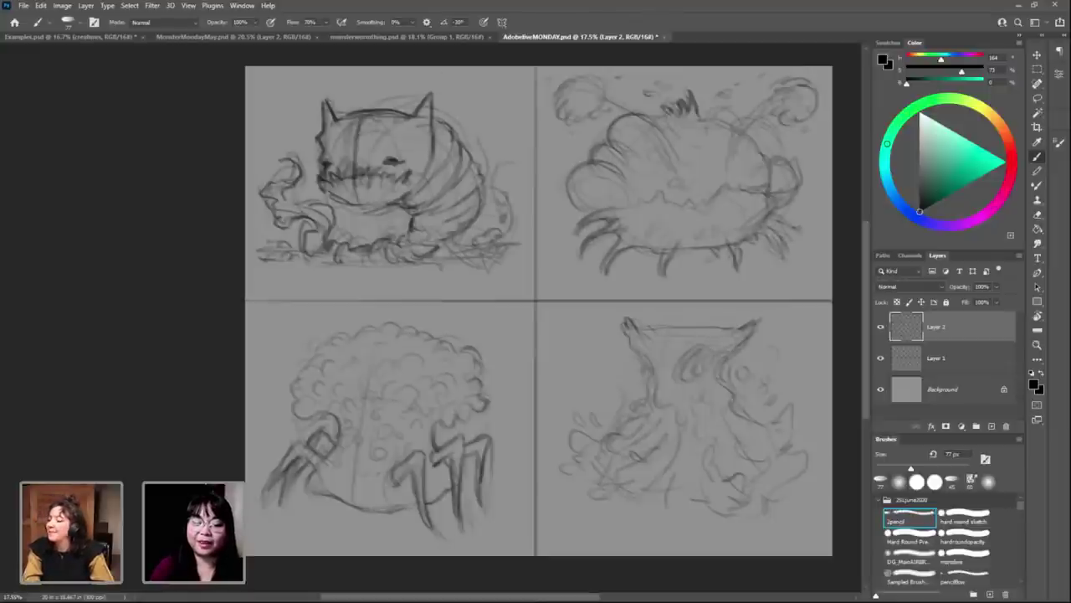
pyautogui.moveTo(454, 135); pyautogui.dragTo(449, 159)
pyautogui.moveTo(447, 115); pyautogui.dragTo(430, 129)
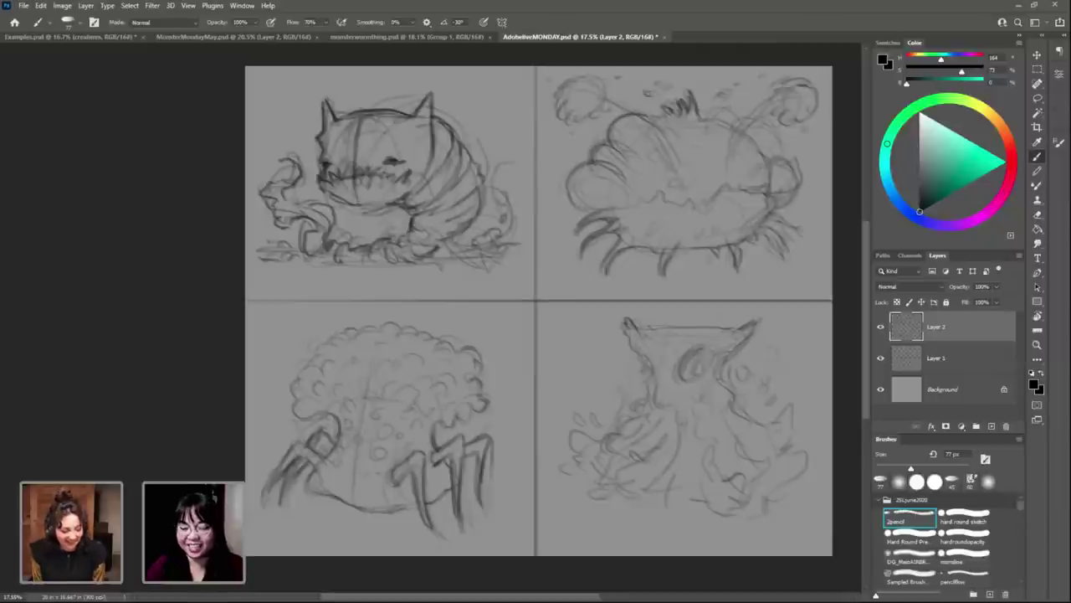
# Step: Darken the bottom-right creature's top edge, right side and lower-left lines
pyautogui.moveTo(757, 322); pyautogui.dragTo(651, 379)
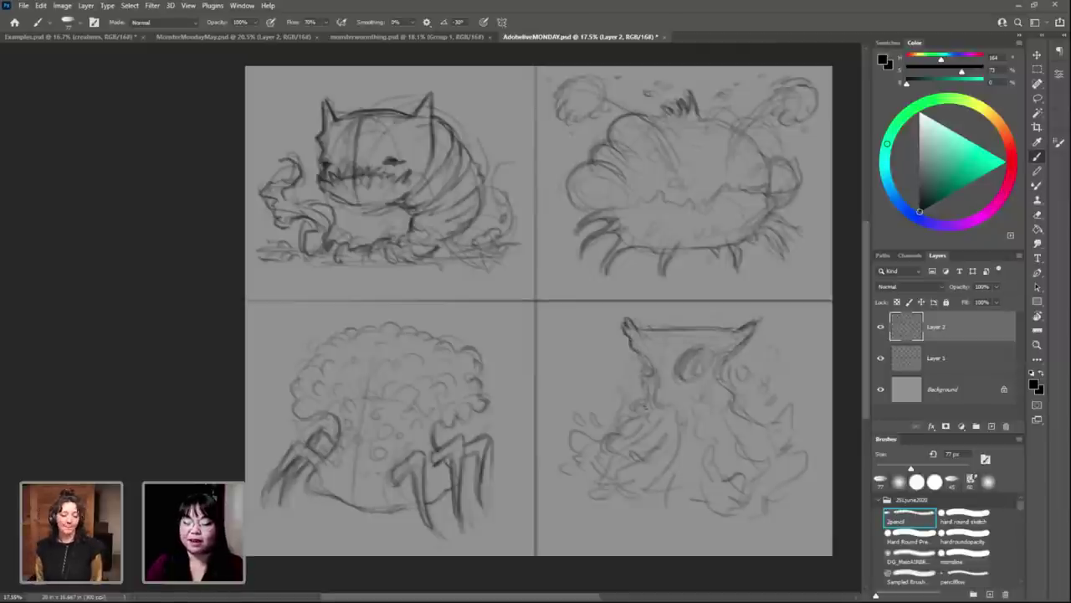
pyautogui.moveTo(728, 360); pyautogui.dragTo(725, 397)
pyautogui.moveTo(639, 401); pyautogui.dragTo(631, 411)
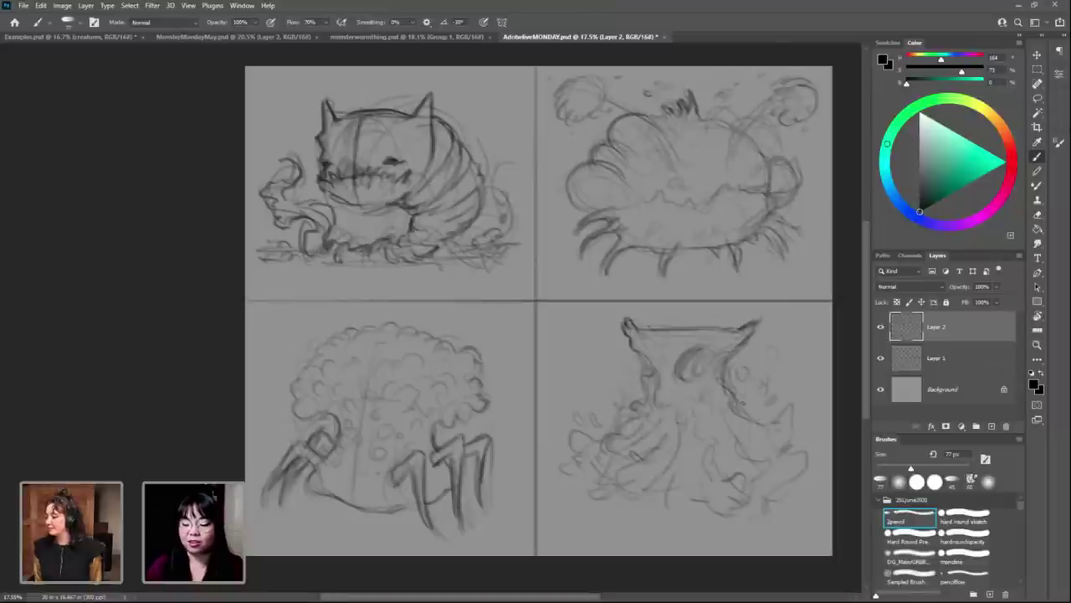
pyautogui.moveTo(742, 403); pyautogui.dragTo(773, 416)
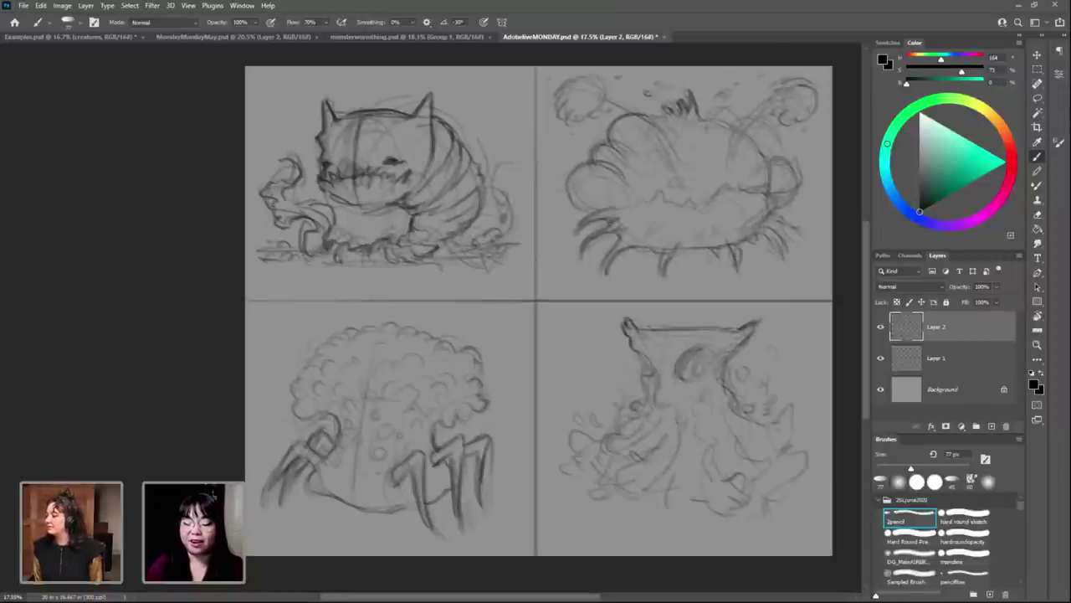
pyautogui.moveTo(640, 407)
pyautogui.mouseDown()
pyautogui.moveTo(614, 415)
pyautogui.moveTo(606, 434)
pyautogui.moveTo(573, 426)
pyautogui.moveTo(566, 452)
pyautogui.mouseUp()
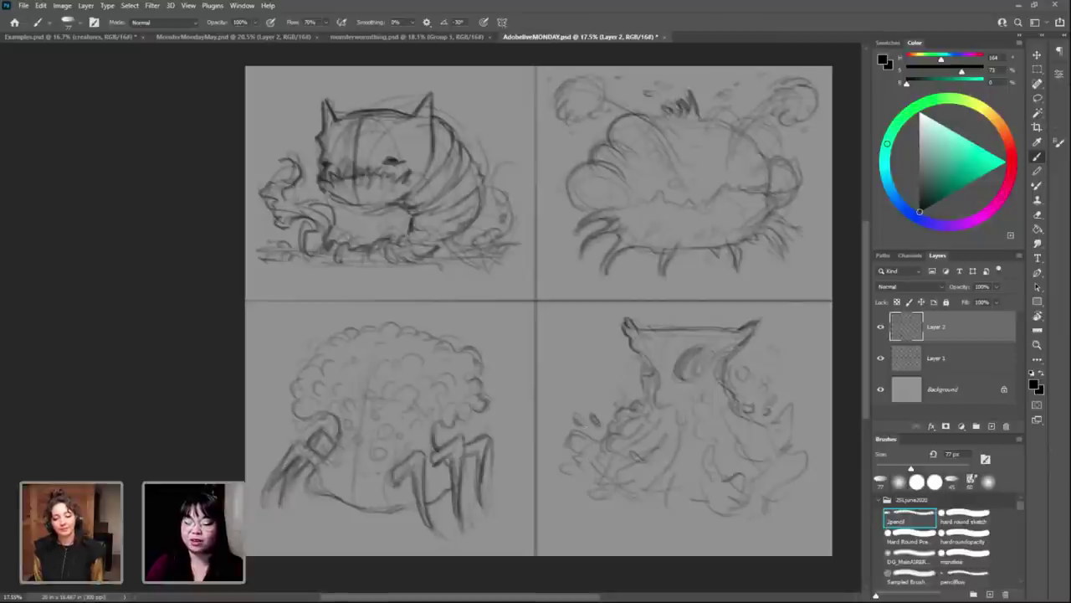
pyautogui.moveTo(792, 415); pyautogui.dragTo(782, 437)
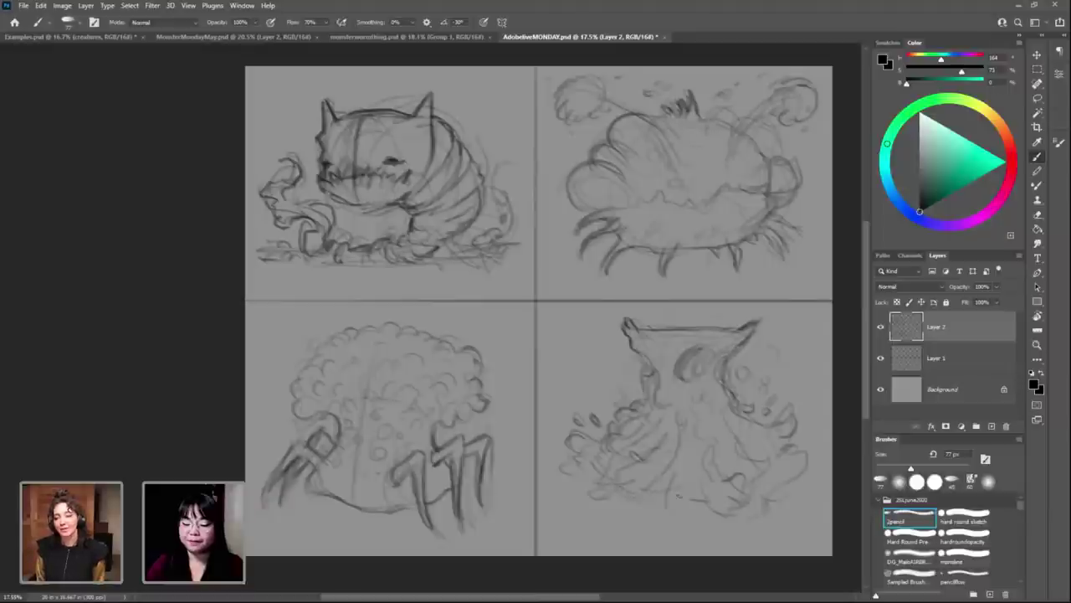
# Step: Outline the creature's base, darken its right-side tentacles and add faint left-edge strokes
pyautogui.moveTo(676, 492)
pyautogui.mouseDown()
pyautogui.moveTo(695, 517)
pyautogui.moveTo(705, 497)
pyautogui.moveTo(730, 494)
pyautogui.moveTo(686, 484)
pyautogui.moveTo(676, 506)
pyautogui.mouseUp()
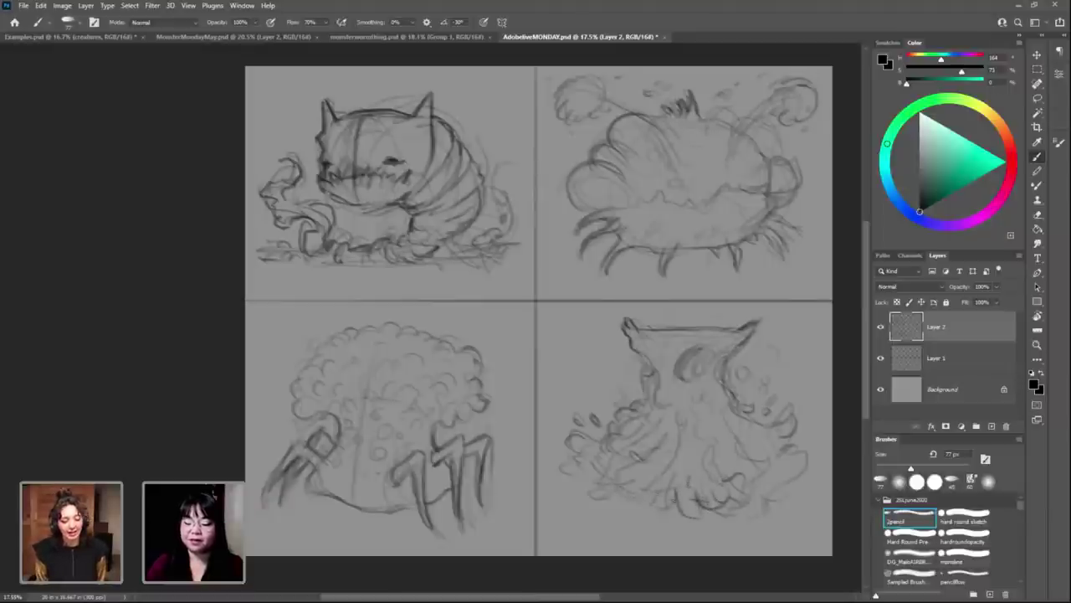
pyautogui.moveTo(742, 501); pyautogui.dragTo(773, 496)
pyautogui.moveTo(785, 458)
pyautogui.mouseDown()
pyautogui.moveTo(757, 477)
pyautogui.moveTo(783, 445)
pyautogui.moveTo(805, 470)
pyautogui.moveTo(785, 438)
pyautogui.mouseUp()
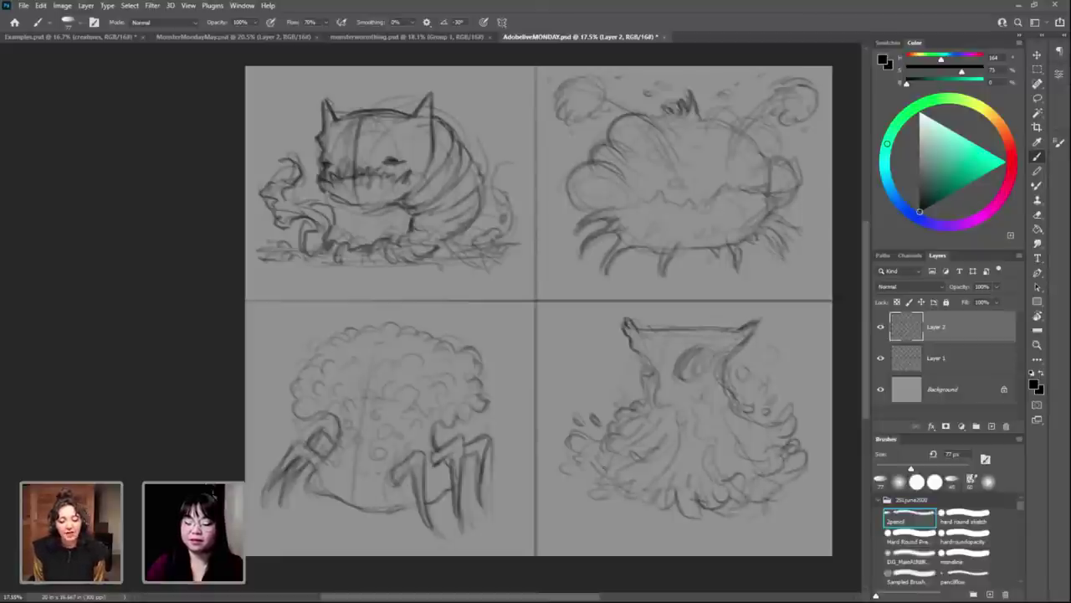
pyautogui.moveTo(602, 464); pyautogui.dragTo(573, 494)
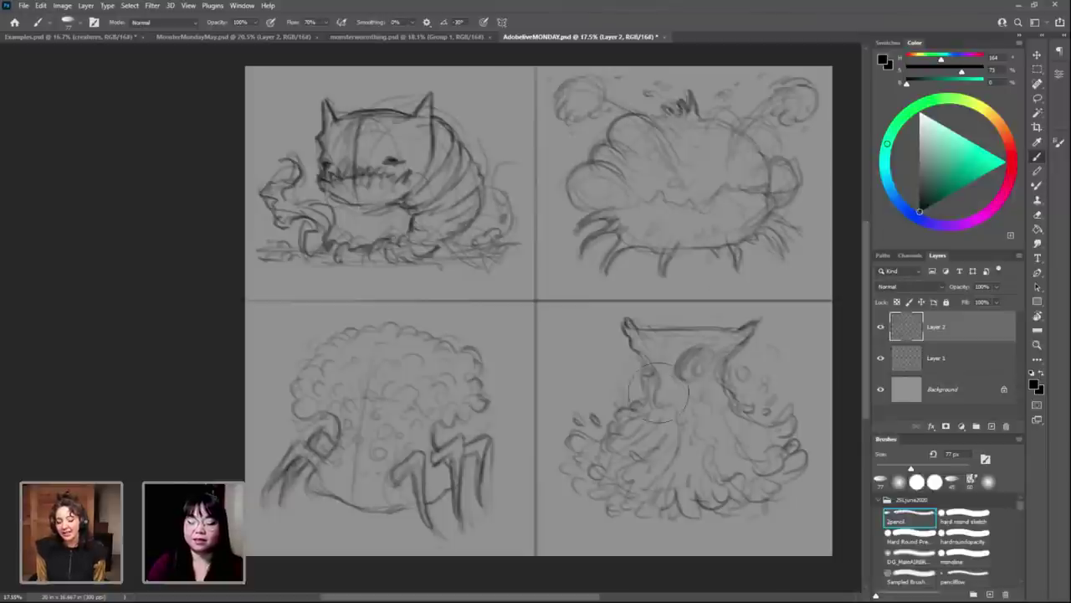
# Step: Soften the shading over the creature's face with a broader brush, then add a faint left-side line
pyautogui.click(909, 560)
pyautogui.moveTo(653, 381); pyautogui.dragTo(712, 301)
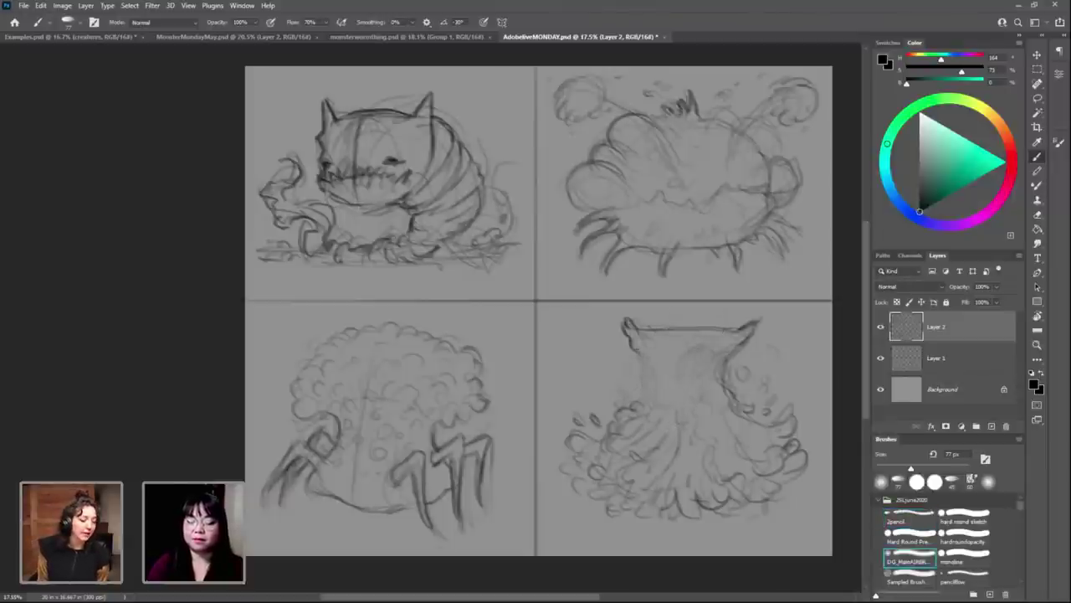
pyautogui.click(910, 520)
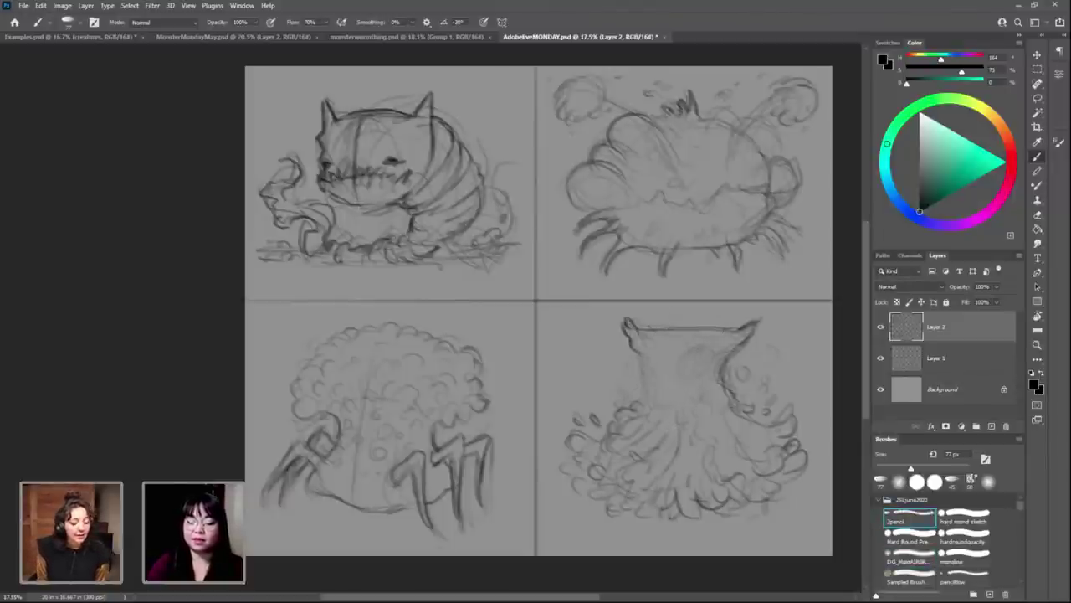
pyautogui.moveTo(639, 357); pyautogui.dragTo(644, 399)
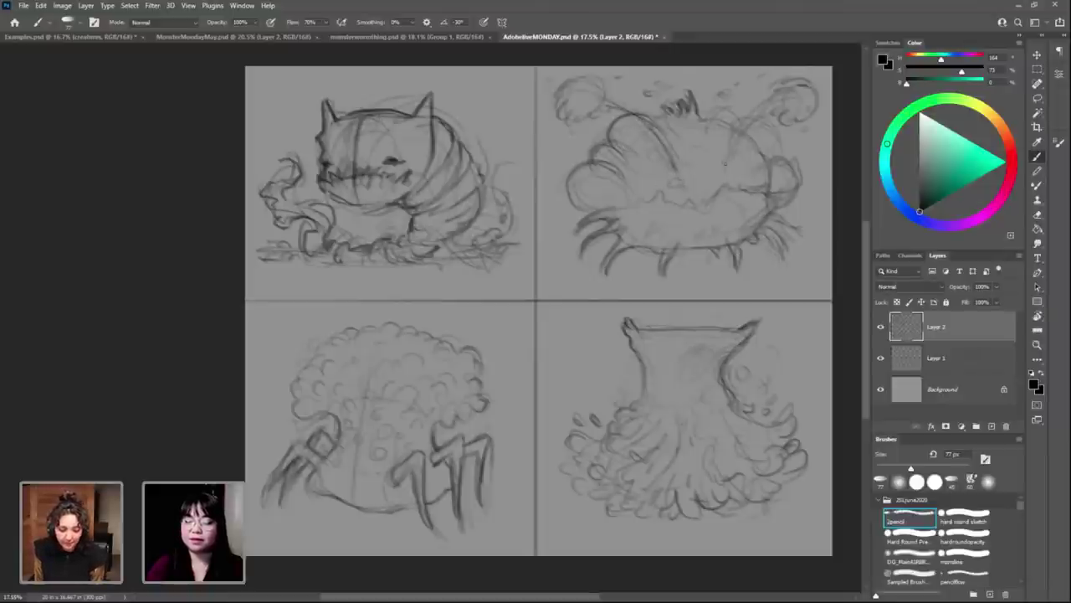
# Step: Draw the top-right creature's antennae, darken its left legs, mark its face and darken the top-left eye
pyautogui.moveTo(725, 163)
pyautogui.mouseDown()
pyautogui.moveTo(772, 92)
pyautogui.moveTo(791, 82)
pyautogui.mouseUp()
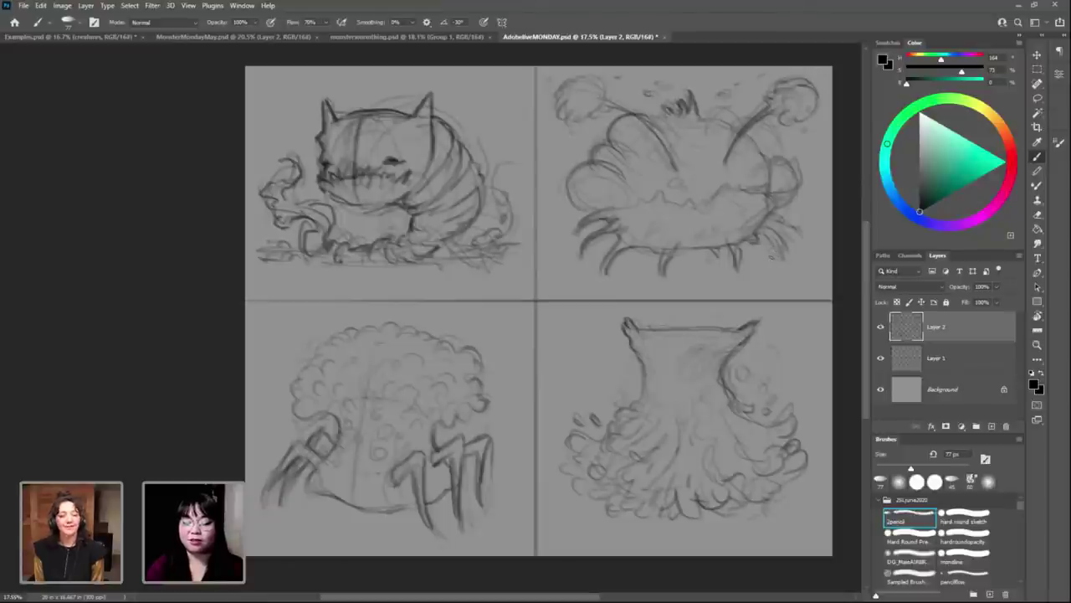
pyautogui.moveTo(589, 214); pyautogui.dragTo(575, 202)
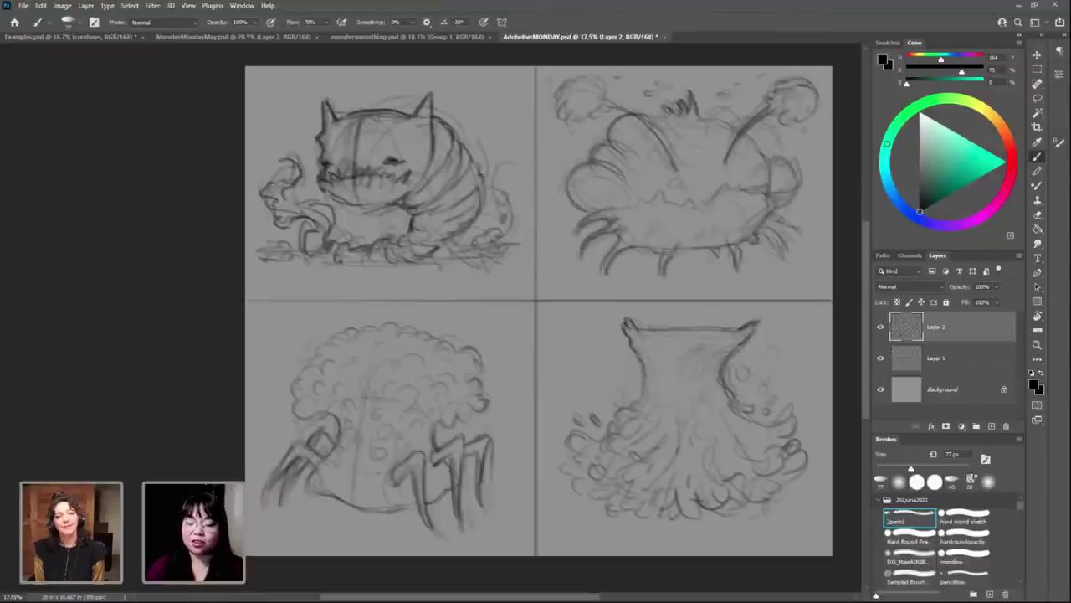
pyautogui.moveTo(779, 156)
pyautogui.mouseDown()
pyautogui.moveTo(775, 132)
pyautogui.moveTo(709, 117)
pyautogui.moveTo(749, 137)
pyautogui.mouseUp()
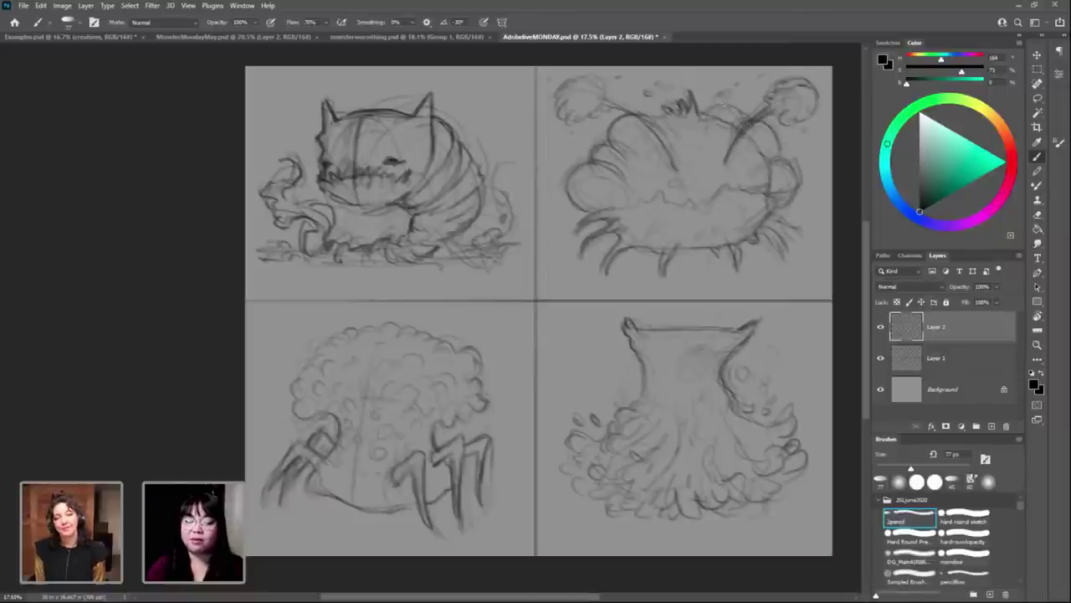
pyautogui.moveTo(716, 104)
pyautogui.mouseDown()
pyautogui.moveTo(745, 113)
pyautogui.moveTo(752, 176)
pyautogui.mouseUp()
pyautogui.moveTo(660, 178); pyautogui.dragTo(673, 184)
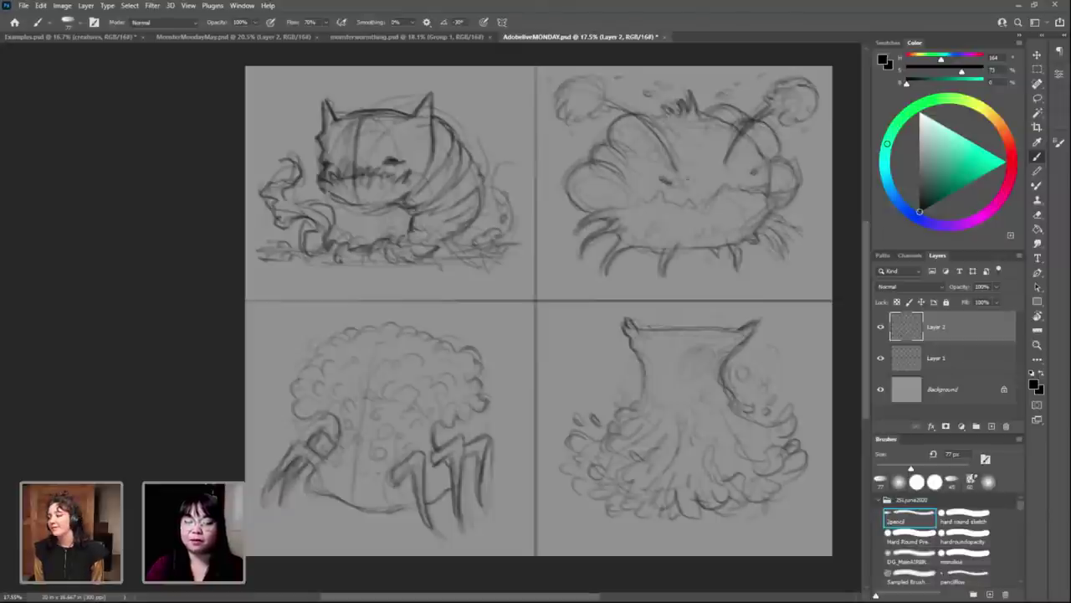
pyautogui.moveTo(749, 169); pyautogui.dragTo(758, 175)
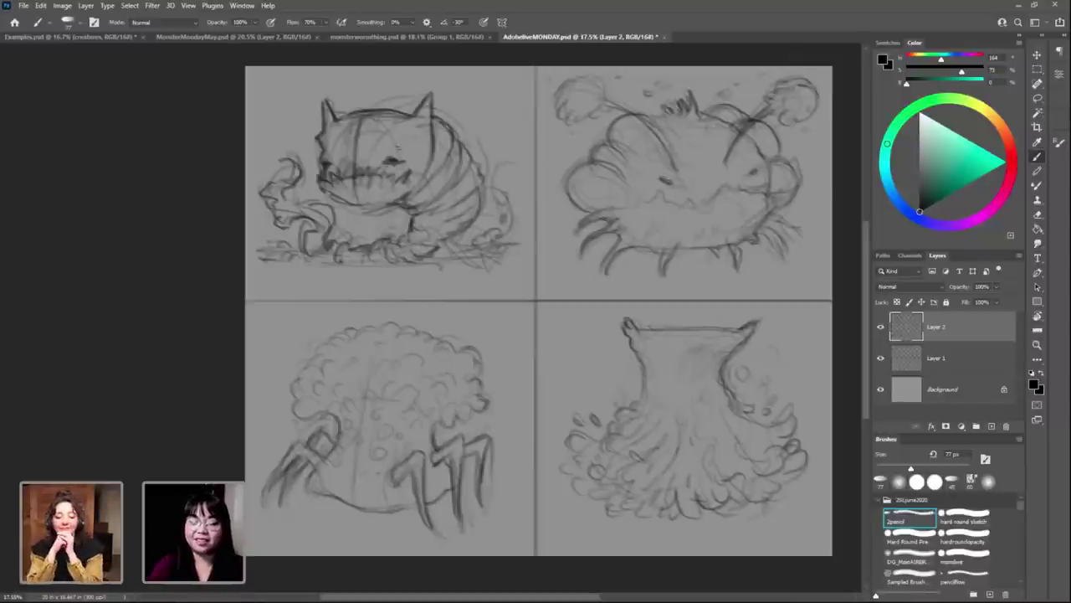
pyautogui.moveTo(385, 158); pyautogui.dragTo(399, 161)
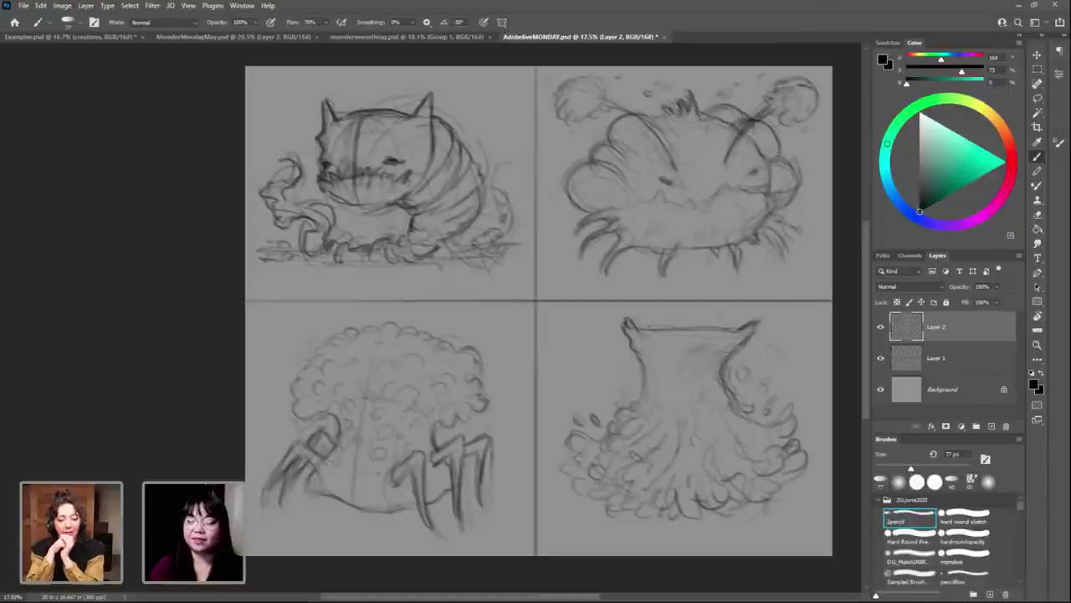
# Step: Toggle between the soft and pencil brush presets and create a new Layer 3
pyautogui.press('.')
pyautogui.press('.')
pyautogui.press('.')
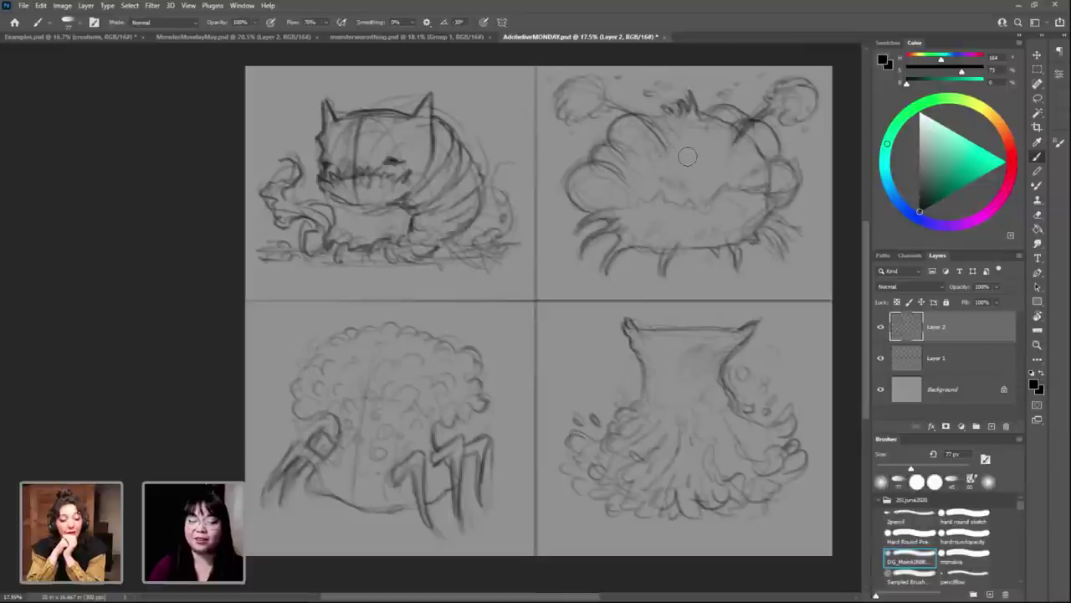
pyautogui.press(',')
pyautogui.press(',')
pyautogui.press(',')
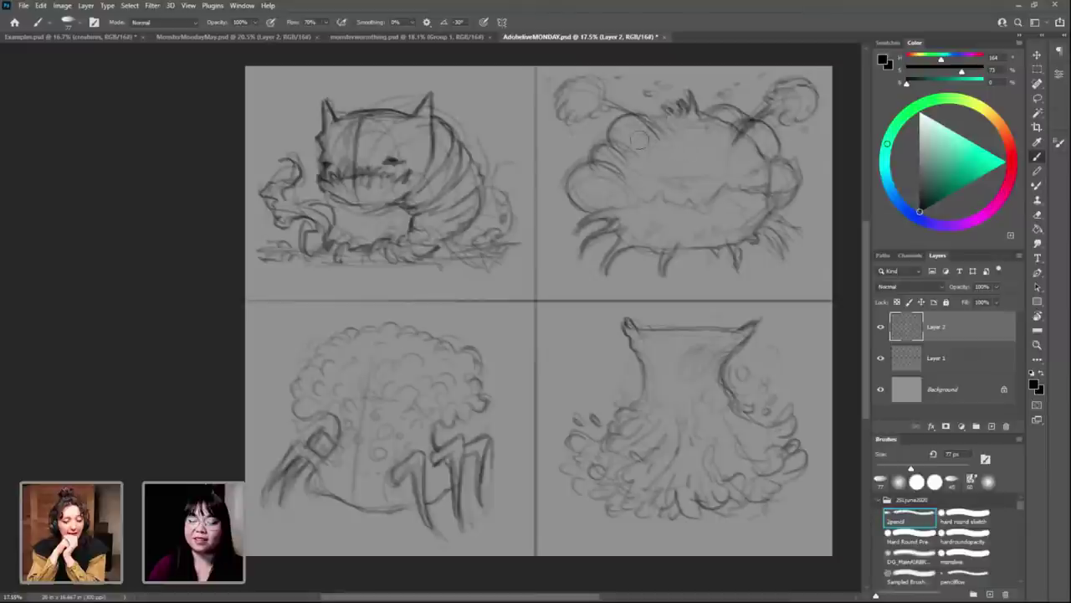
pyautogui.press('.')
pyautogui.press('.')
pyautogui.press('.')
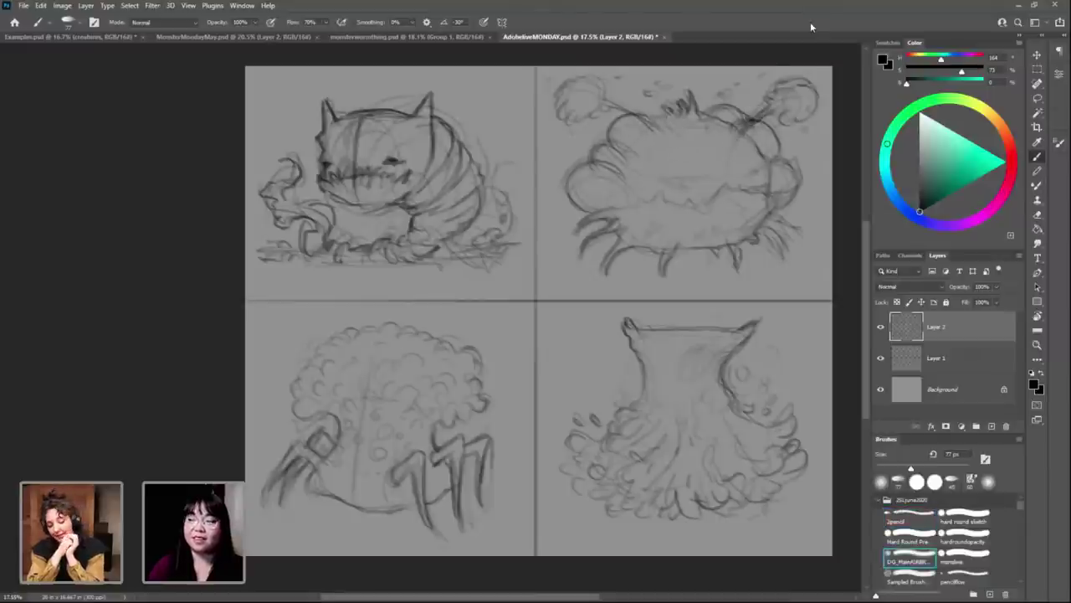
pyautogui.press(',')
pyautogui.press(',')
pyautogui.press(',')
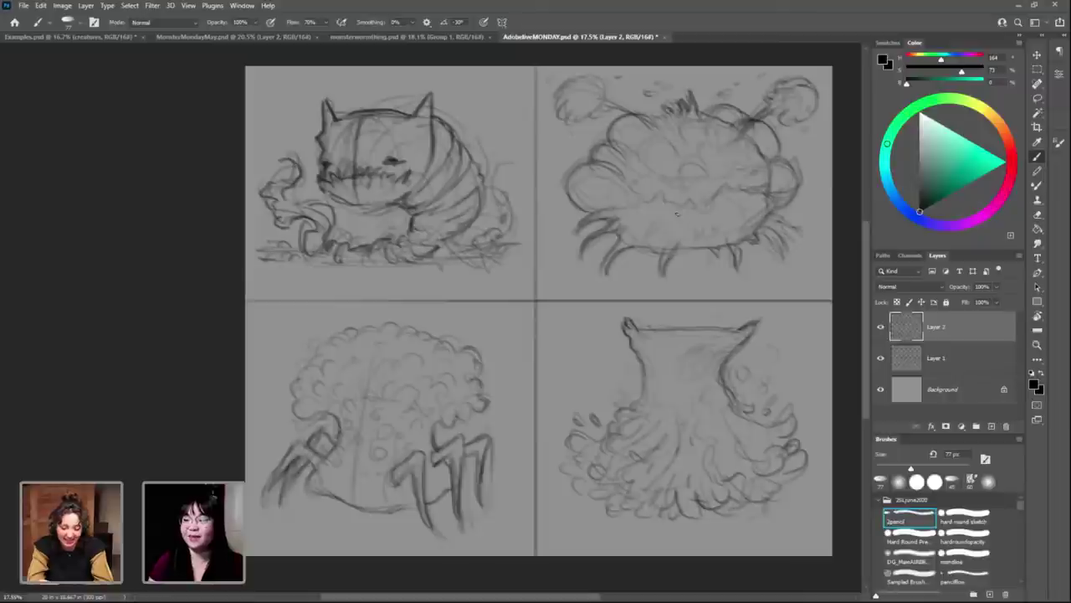
pyautogui.press('.')
pyautogui.press('.')
pyautogui.press('.')
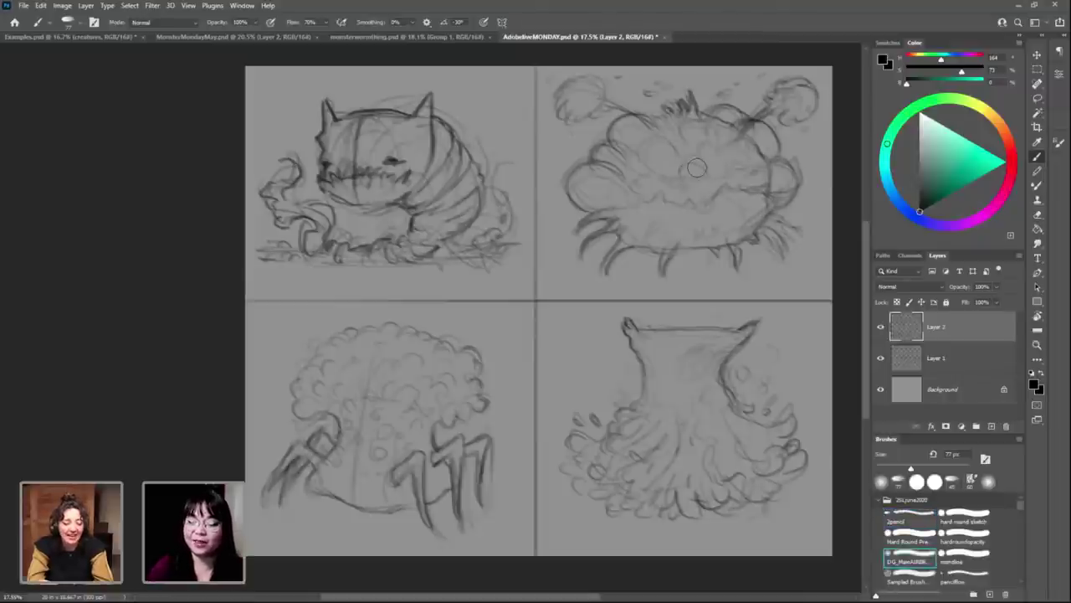
pyautogui.press(',')
pyautogui.press(',')
pyautogui.press(',')
pyautogui.click(991, 426)
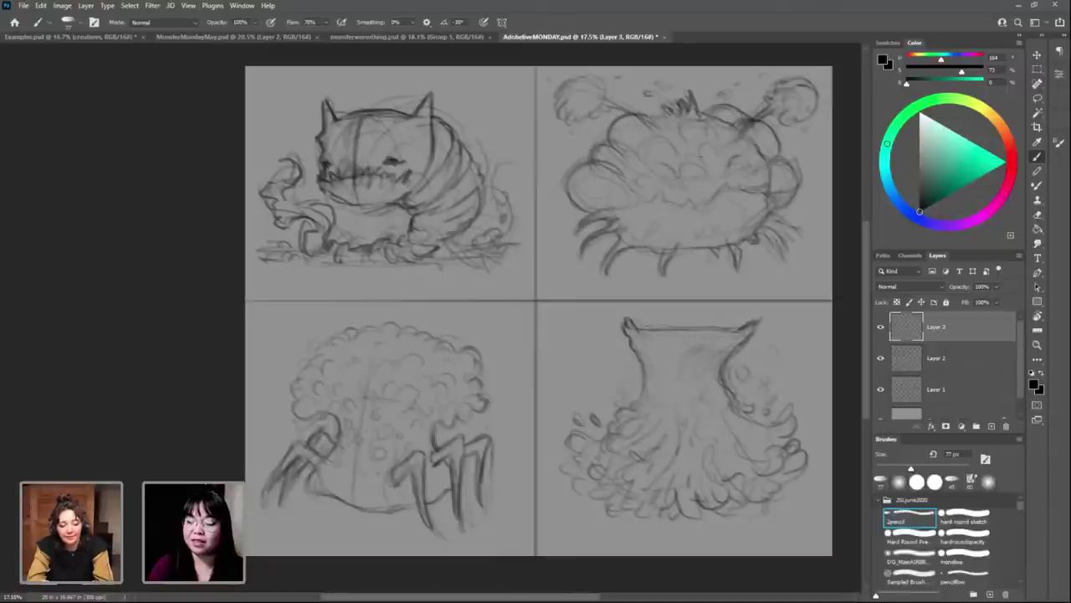
# Step: Draw two round eye shapes and a brow line on the top-right creature's face
pyautogui.moveTo(646, 181); pyautogui.dragTo(673, 185)
pyautogui.moveTo(752, 174)
pyautogui.mouseDown()
pyautogui.moveTo(676, 181)
pyautogui.moveTo(743, 180)
pyautogui.mouseUp()
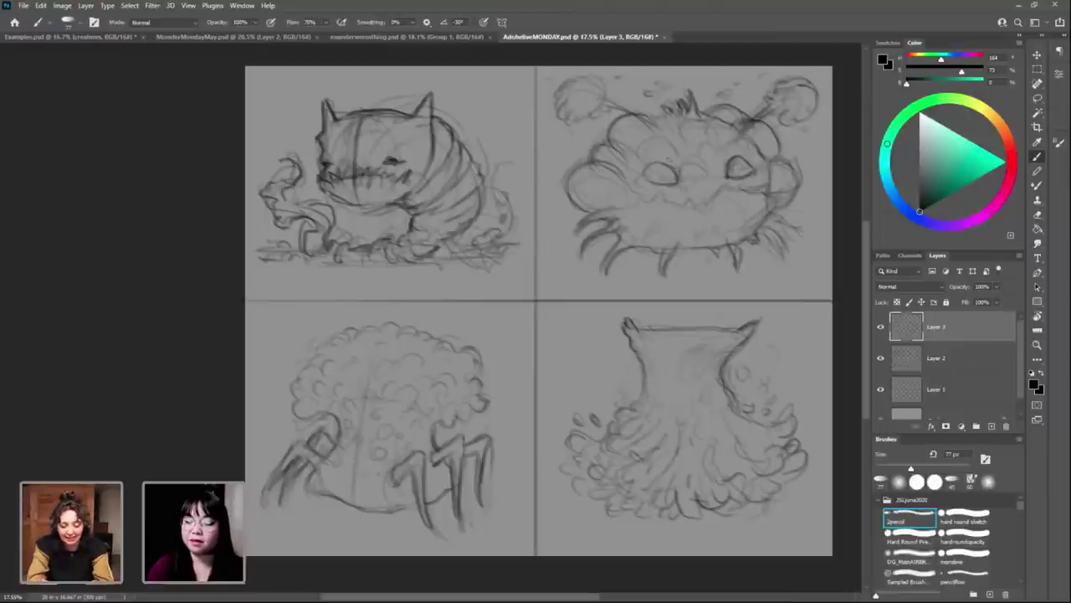
pyautogui.moveTo(646, 164); pyautogui.dragTo(665, 158)
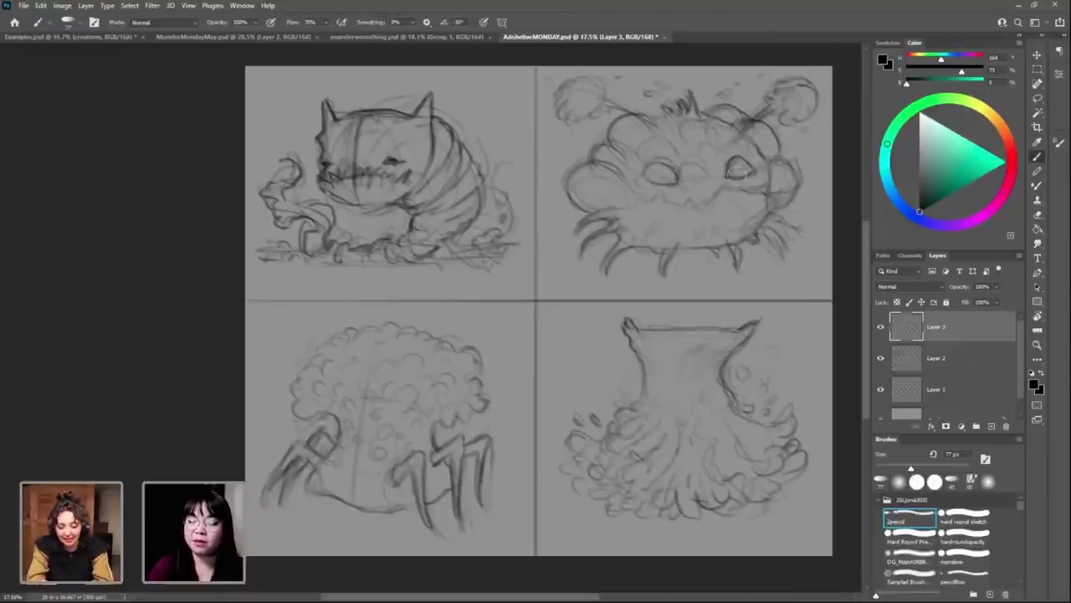
pyautogui.press('.')
pyautogui.press('.')
pyautogui.press('.')
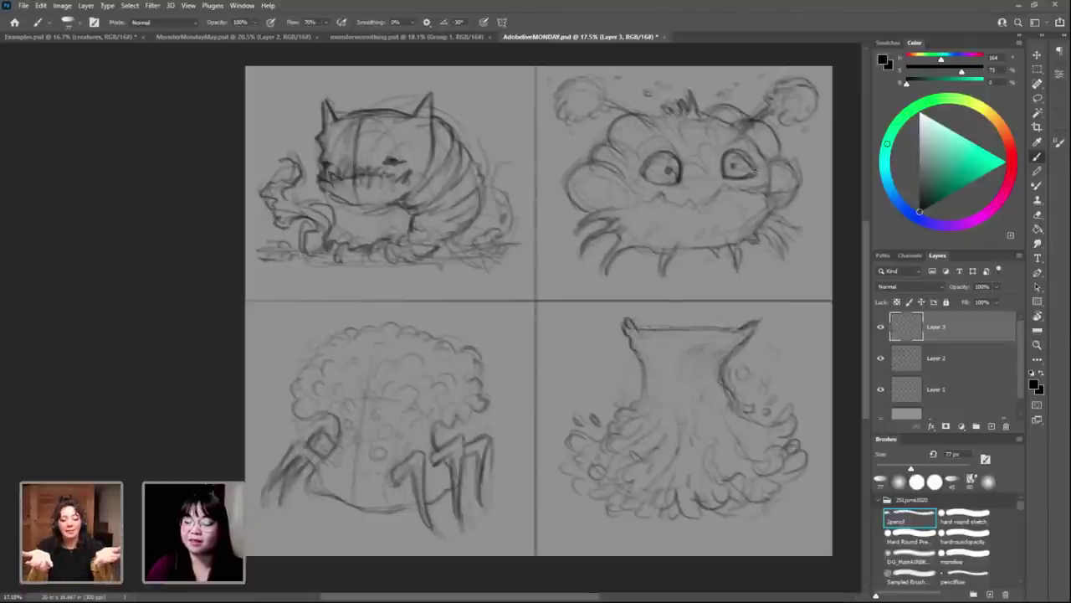
# Step: Draw a wide jagged mouth across the face and fill in both pupils
pyautogui.moveTo(764, 191); pyautogui.dragTo(678, 199)
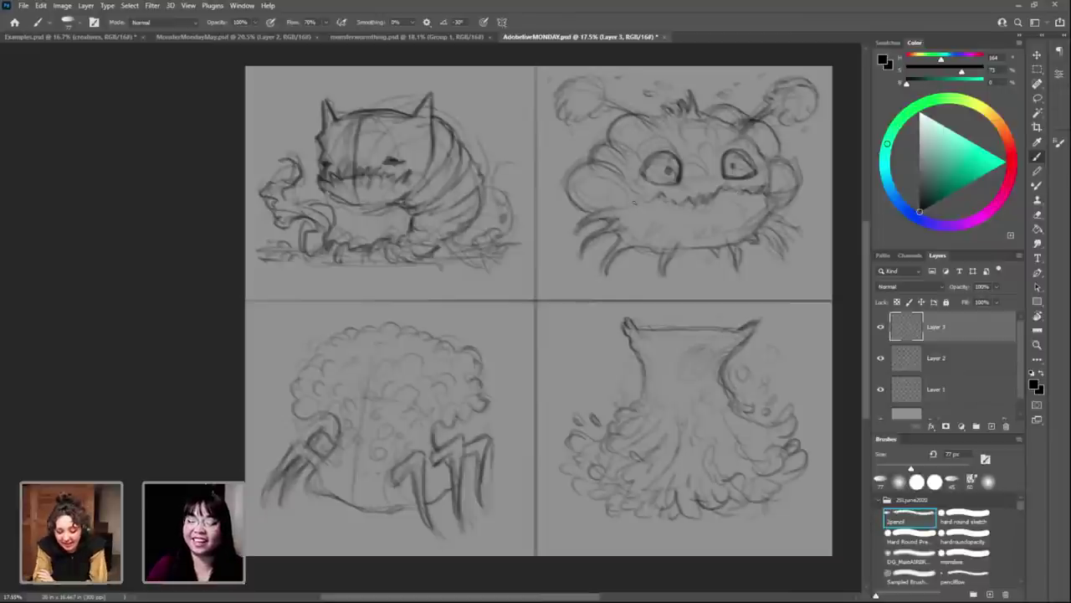
pyautogui.moveTo(638, 187)
pyautogui.mouseDown()
pyautogui.moveTo(629, 201)
pyautogui.moveTo(645, 202)
pyautogui.mouseUp()
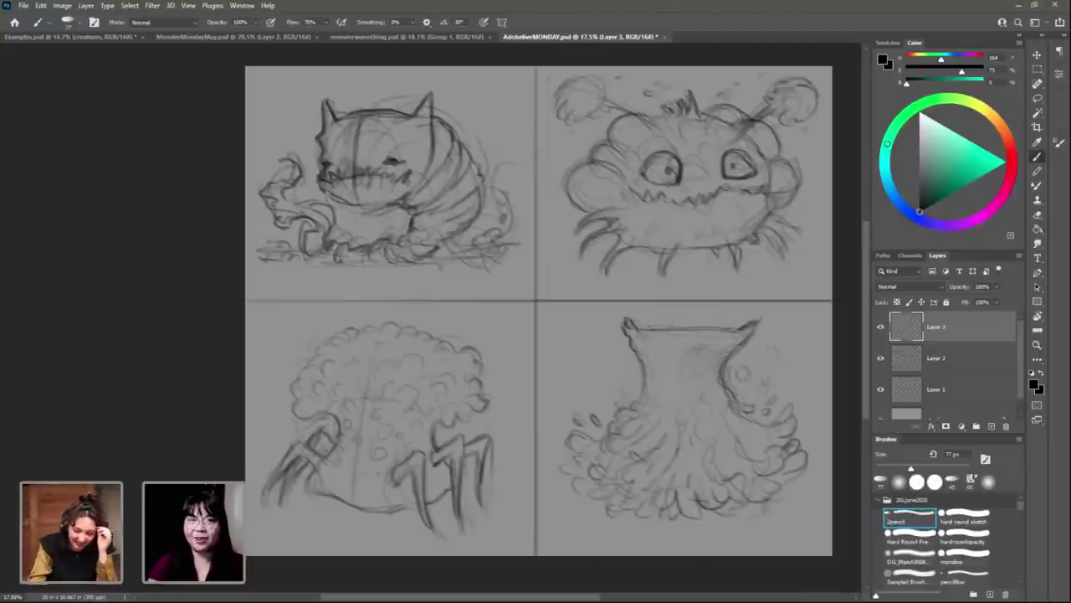
pyautogui.moveTo(732, 163); pyautogui.dragTo(735, 170)
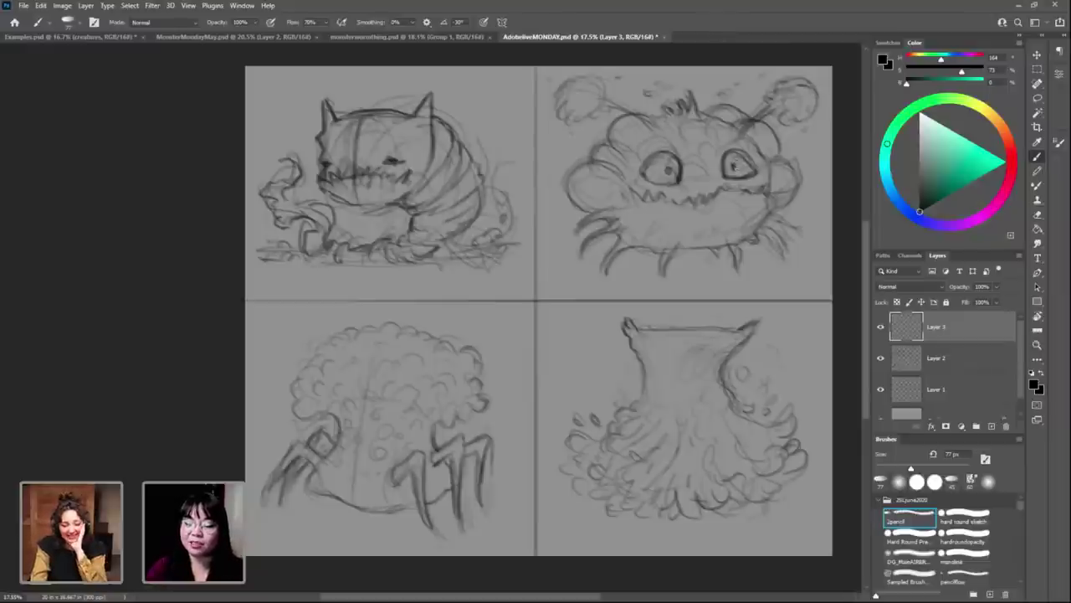
pyautogui.moveTo(668, 167); pyautogui.dragTo(674, 173)
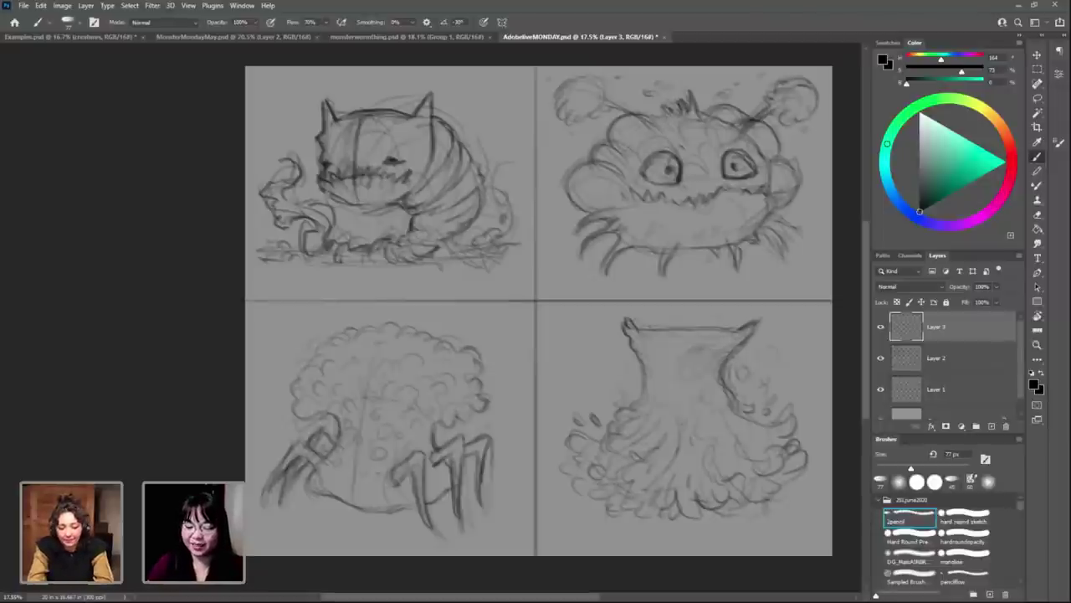
pyautogui.press('.')
pyautogui.press('.')
pyautogui.press('.')
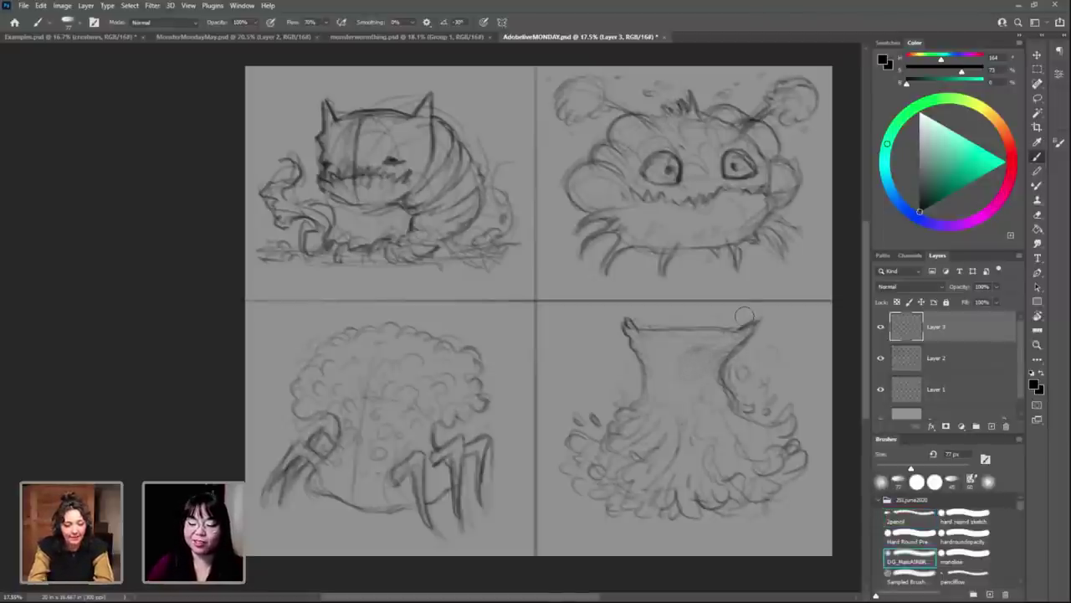
# Step: Merge Layer 3 down into Layer 2 with Ctrl+E, keeping the 2pencil brush
pyautogui.click(910, 516)
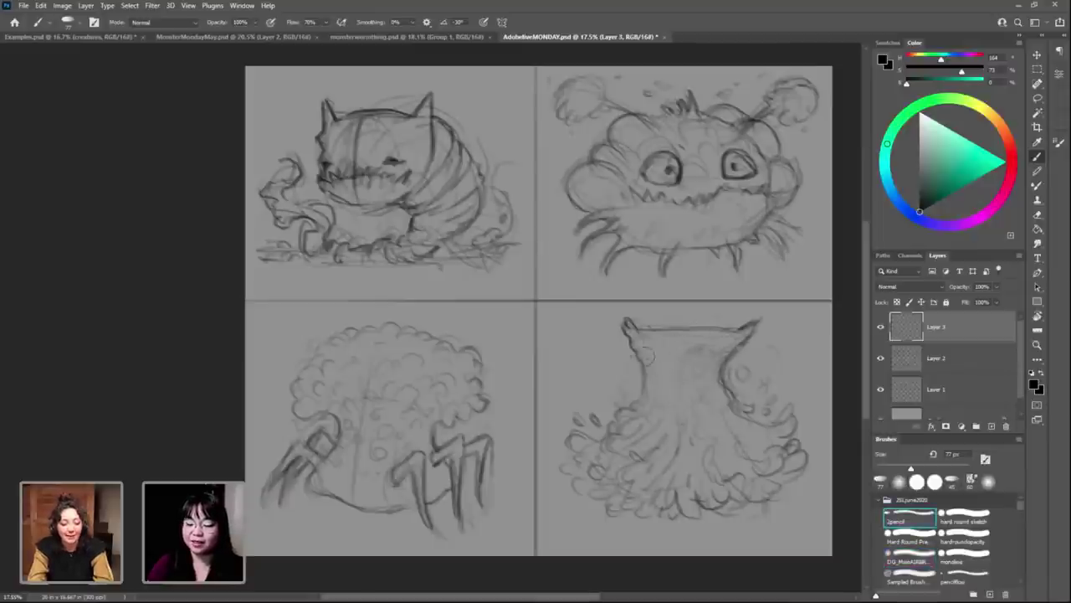
pyautogui.press('.')
pyautogui.press('.')
pyautogui.press('.')
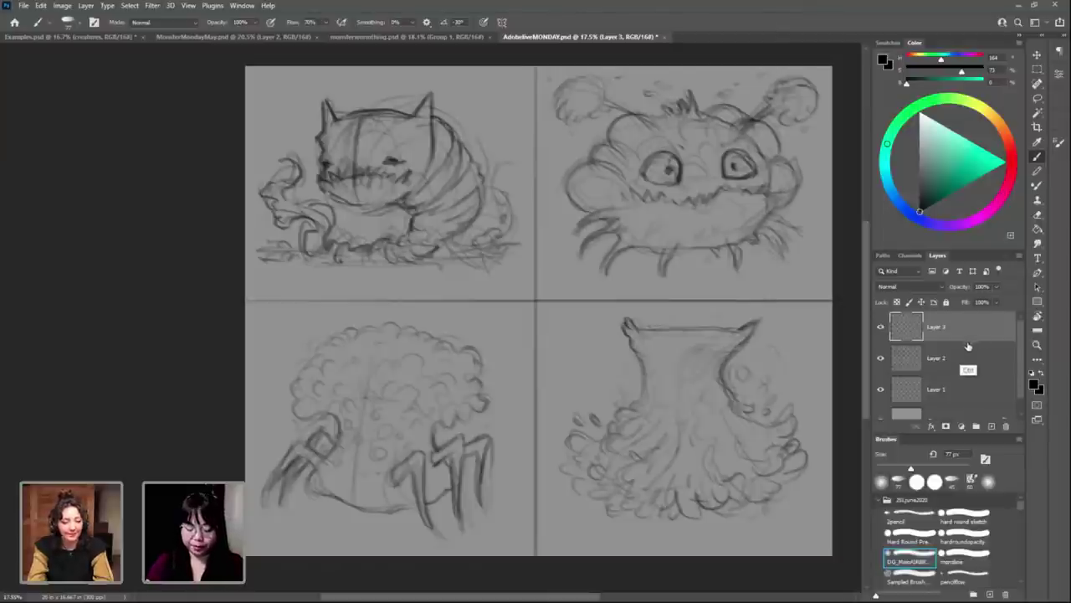
pyautogui.hotkey('ctrl', 'e')
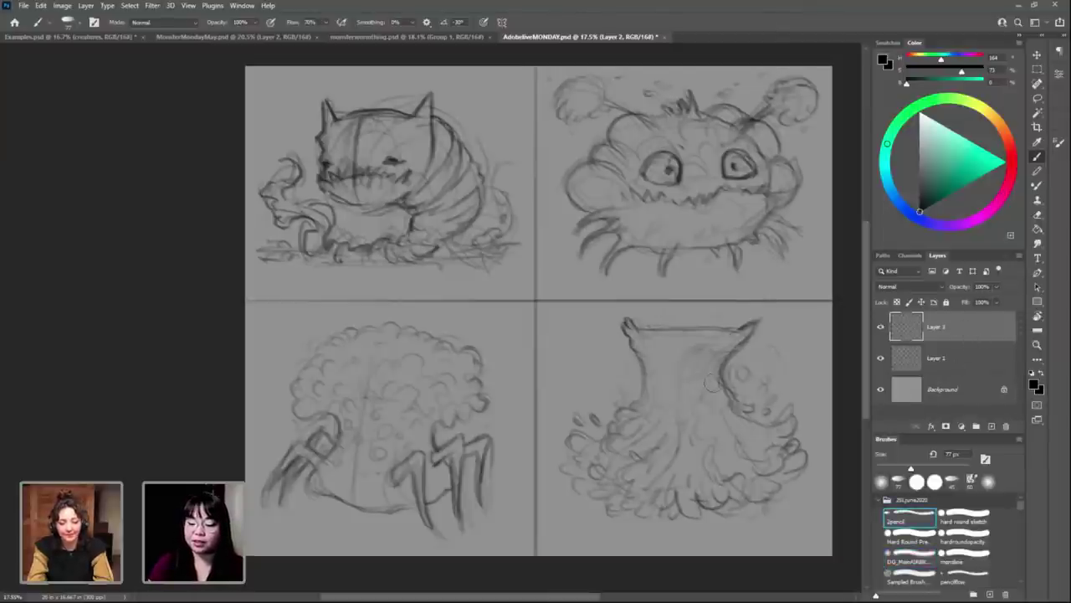
pyautogui.press('.')
pyautogui.press('.')
pyautogui.press('.')
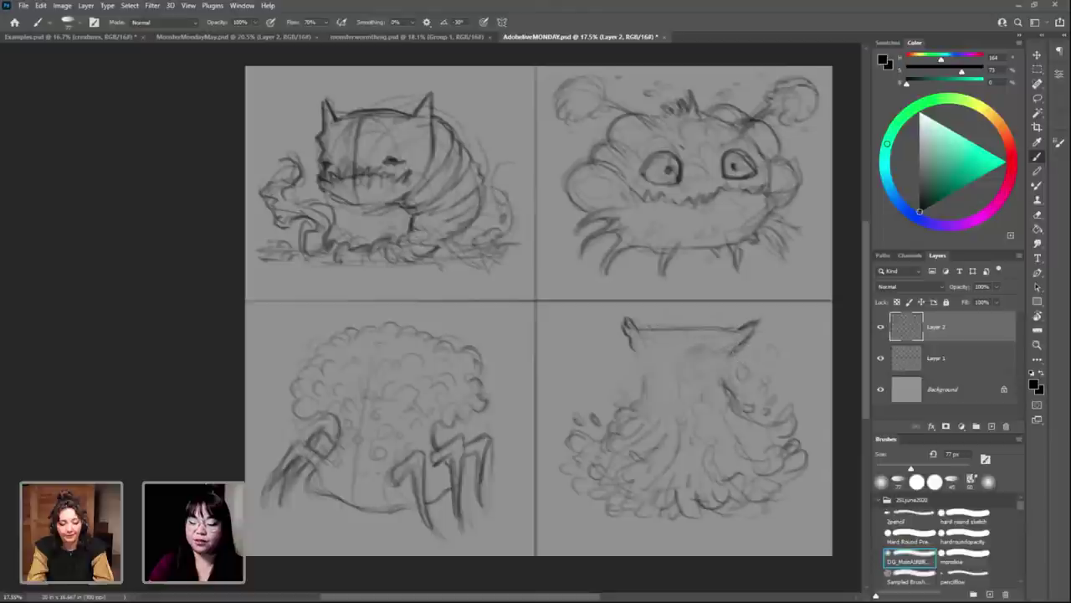
pyautogui.press(',')
pyautogui.press(',')
pyautogui.press(',')
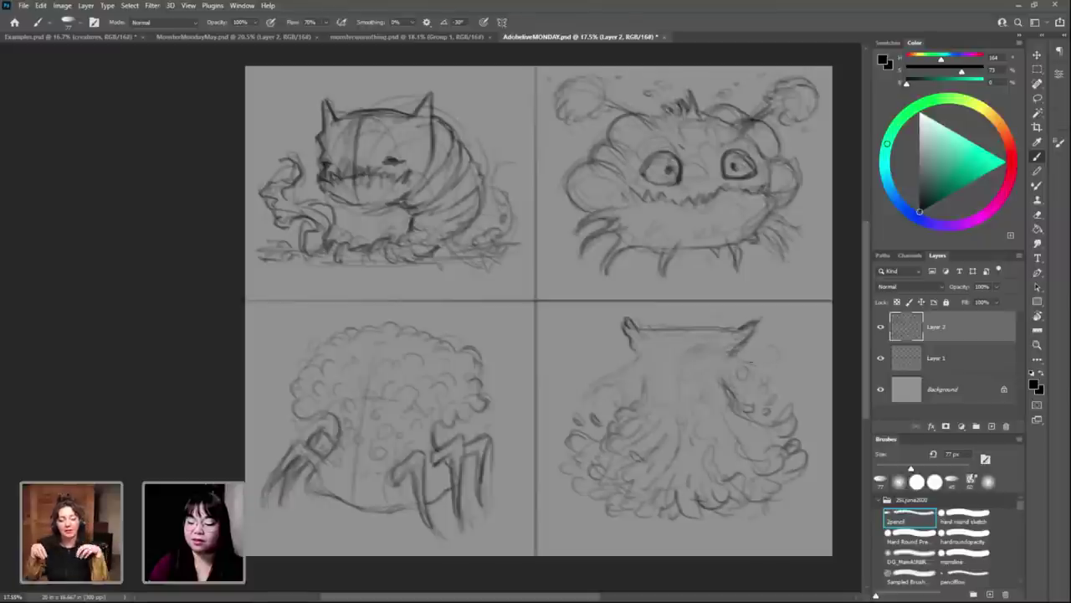
# Step: Sketch branch-like arms reaching out to both sides of the bottom-right monster
pyautogui.moveTo(743, 358); pyautogui.dragTo(791, 379)
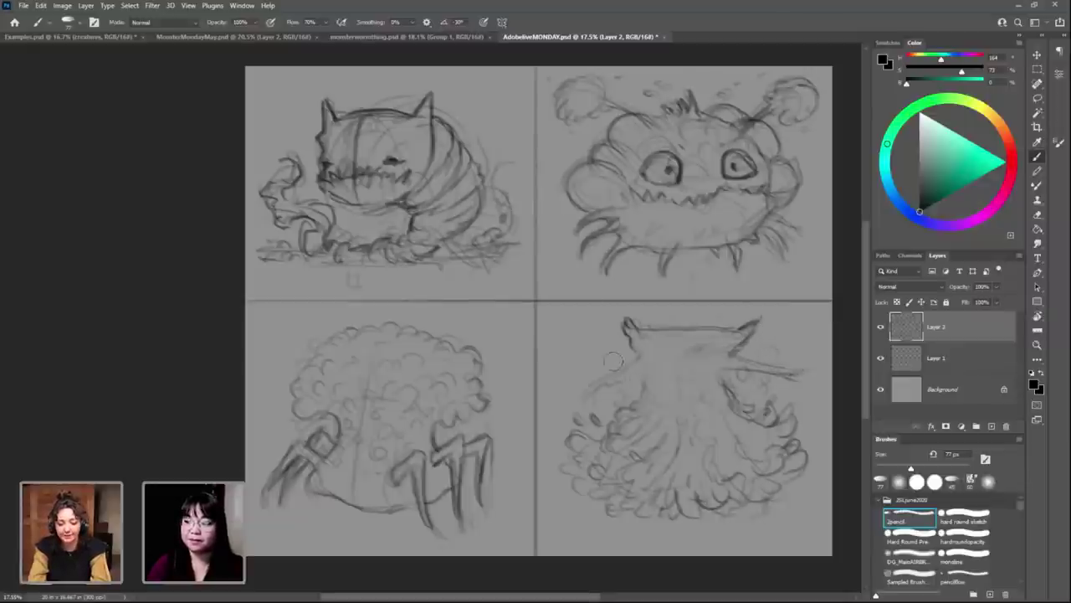
pyautogui.press('.')
pyautogui.press('.')
pyautogui.press('.')
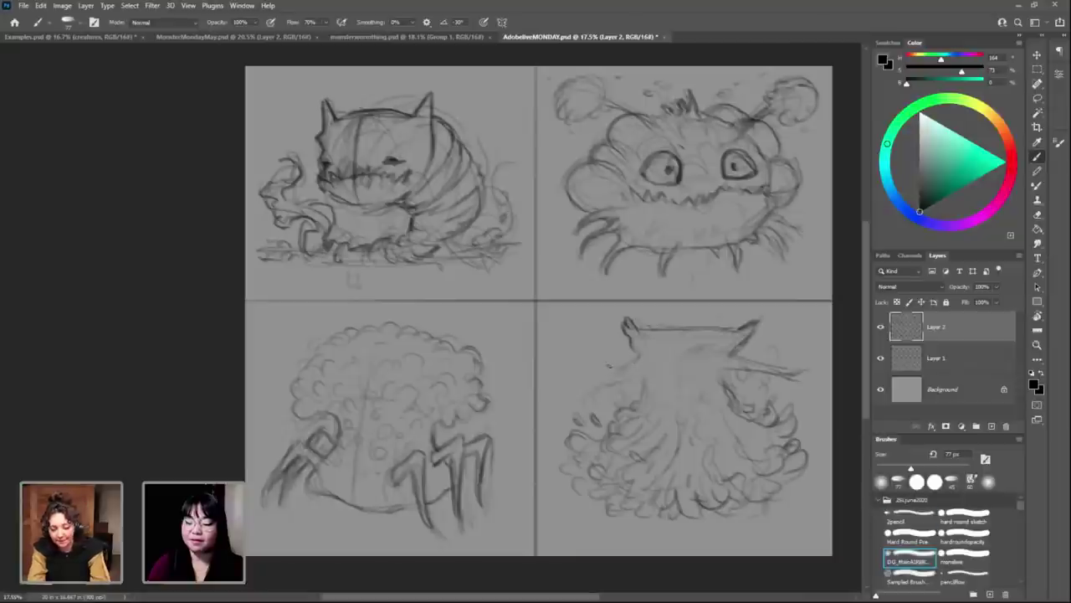
pyautogui.press(',')
pyautogui.press(',')
pyautogui.press(',')
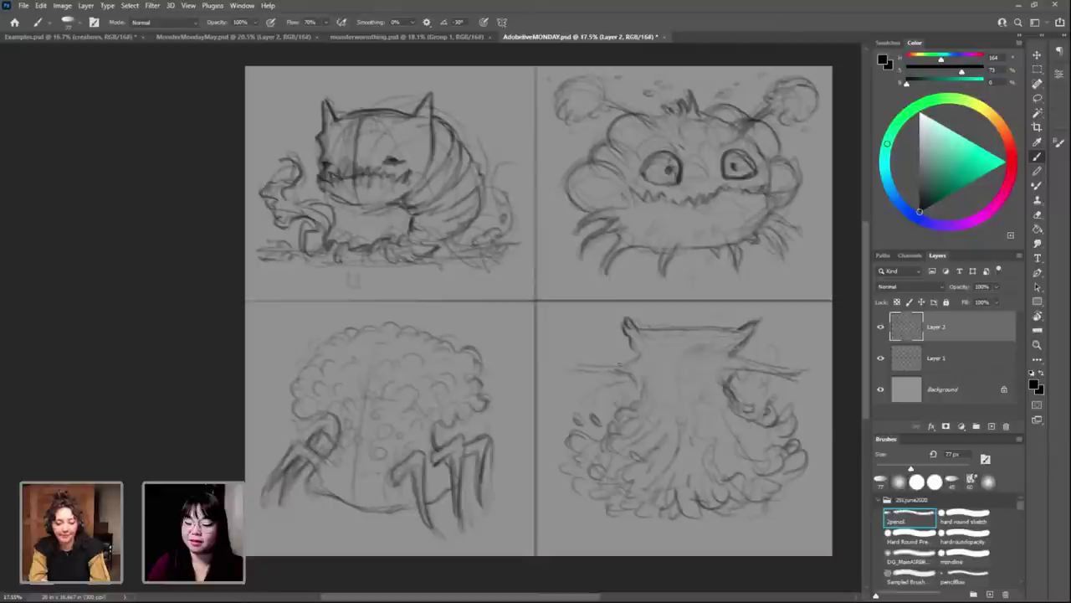
pyautogui.moveTo(760, 363)
pyautogui.mouseDown()
pyautogui.moveTo(773, 354)
pyautogui.moveTo(735, 379)
pyautogui.mouseUp()
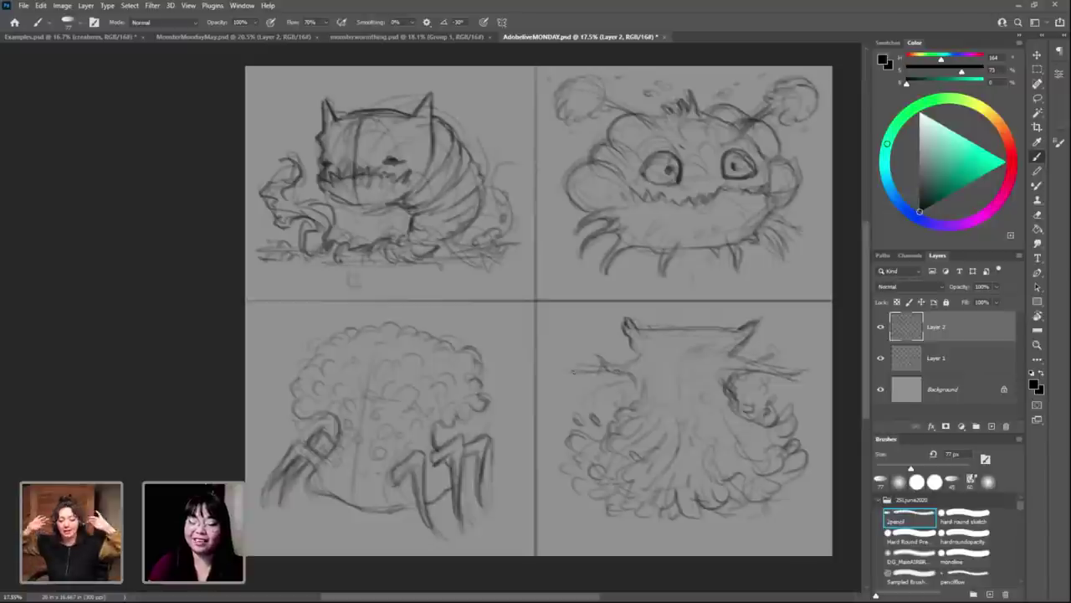
pyautogui.moveTo(586, 364)
pyautogui.mouseDown()
pyautogui.moveTo(559, 352)
pyautogui.moveTo(569, 363)
pyautogui.mouseUp()
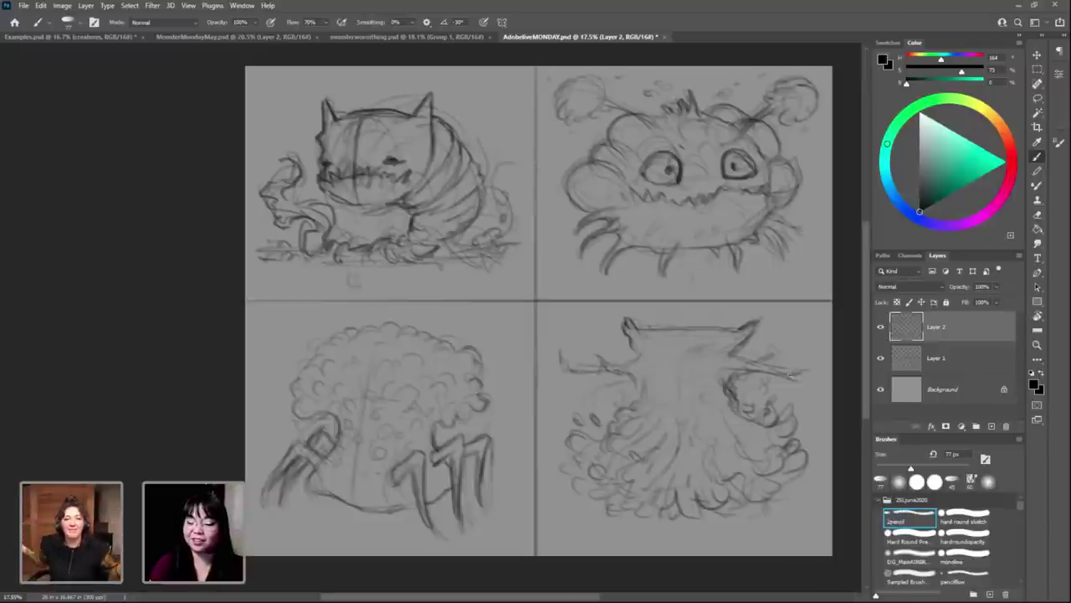
pyautogui.moveTo(787, 377)
pyautogui.mouseDown()
pyautogui.moveTo(809, 370)
pyautogui.moveTo(810, 355)
pyautogui.moveTo(785, 356)
pyautogui.mouseUp()
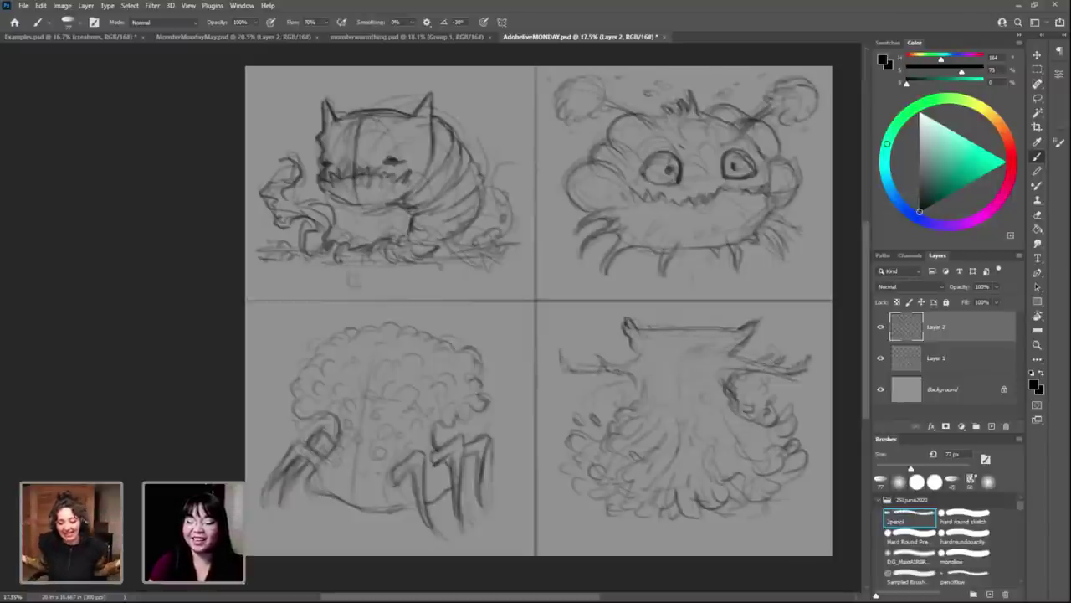
pyautogui.press('.')
pyautogui.press('.')
pyautogui.press('.')
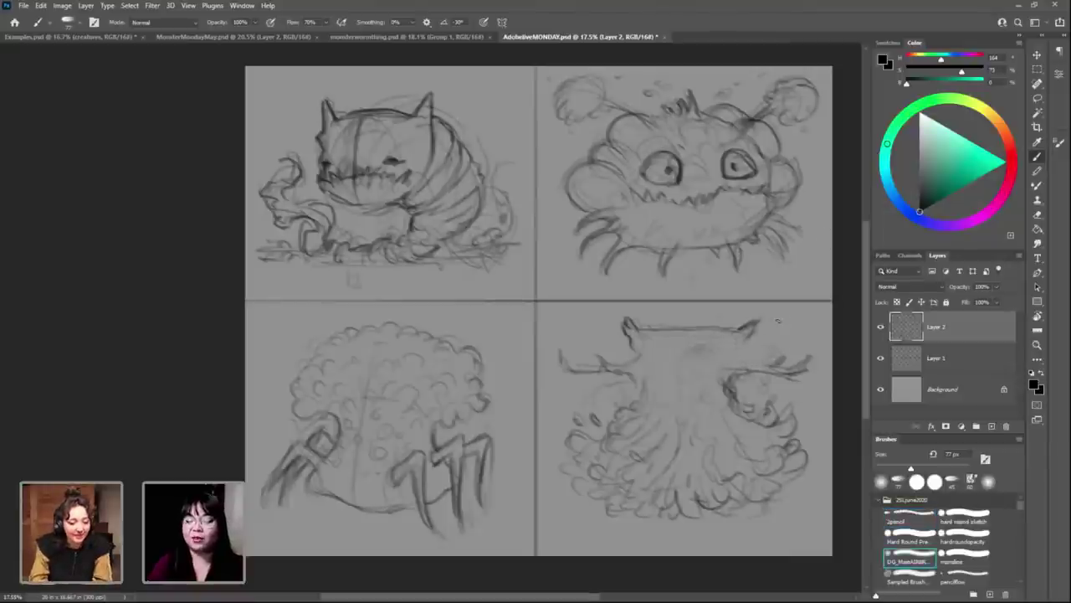
pyautogui.press(',')
pyautogui.press(',')
pyautogui.press(',')
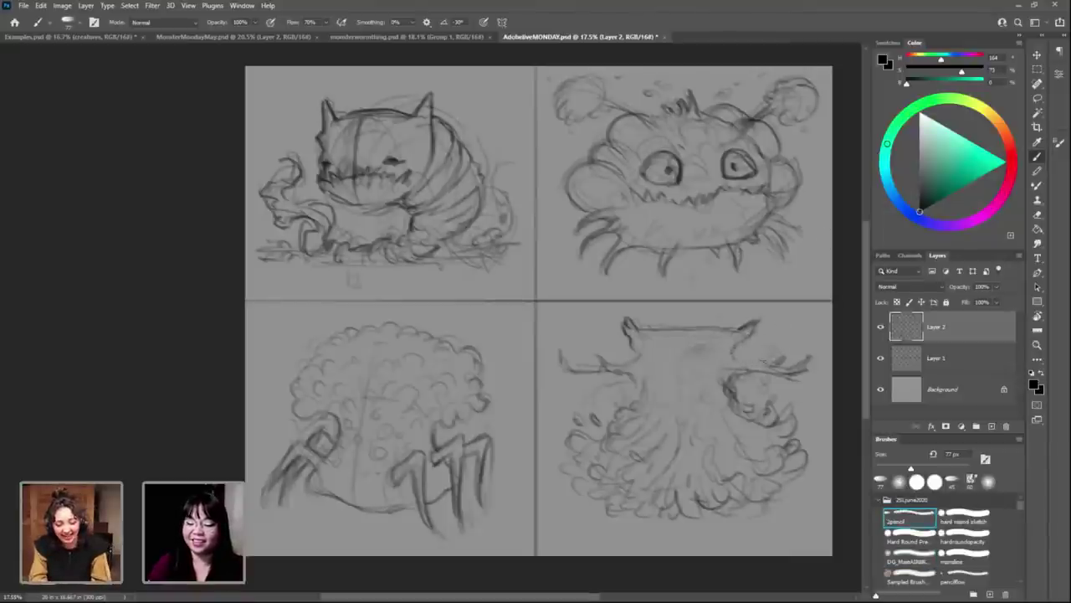
pyautogui.moveTo(741, 360); pyautogui.dragTo(811, 360)
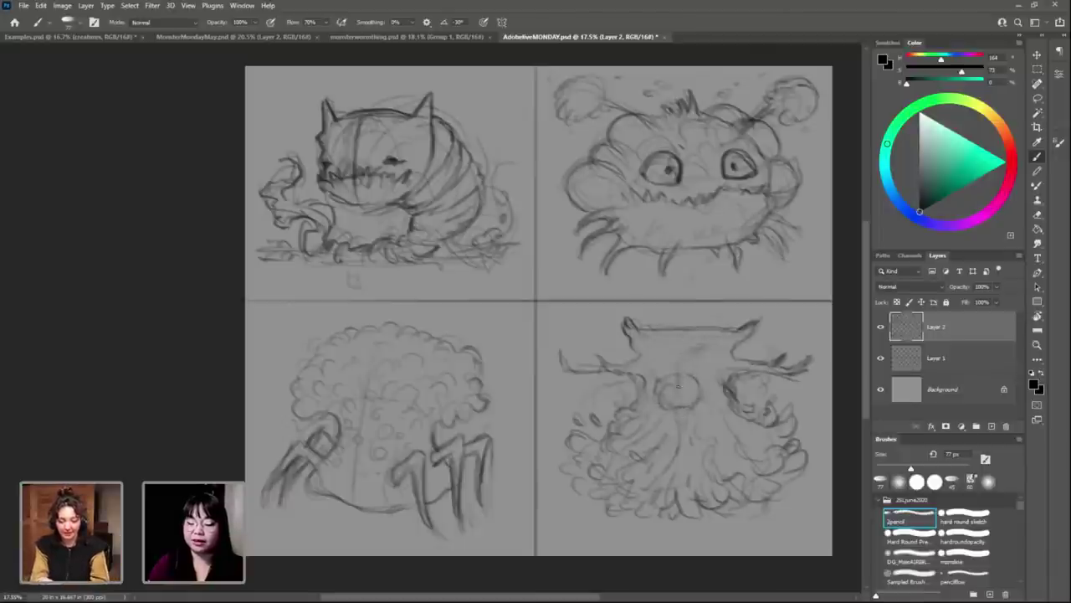
# Step: Draw a large round eye at the centre of the bottom-right monster, closing its bottom curve
pyautogui.moveTo(678, 389); pyautogui.dragTo(680, 370)
pyautogui.moveTo(665, 406)
pyautogui.mouseDown()
pyautogui.moveTo(704, 398)
pyautogui.moveTo(671, 395)
pyautogui.moveTo(685, 406)
pyautogui.mouseUp()
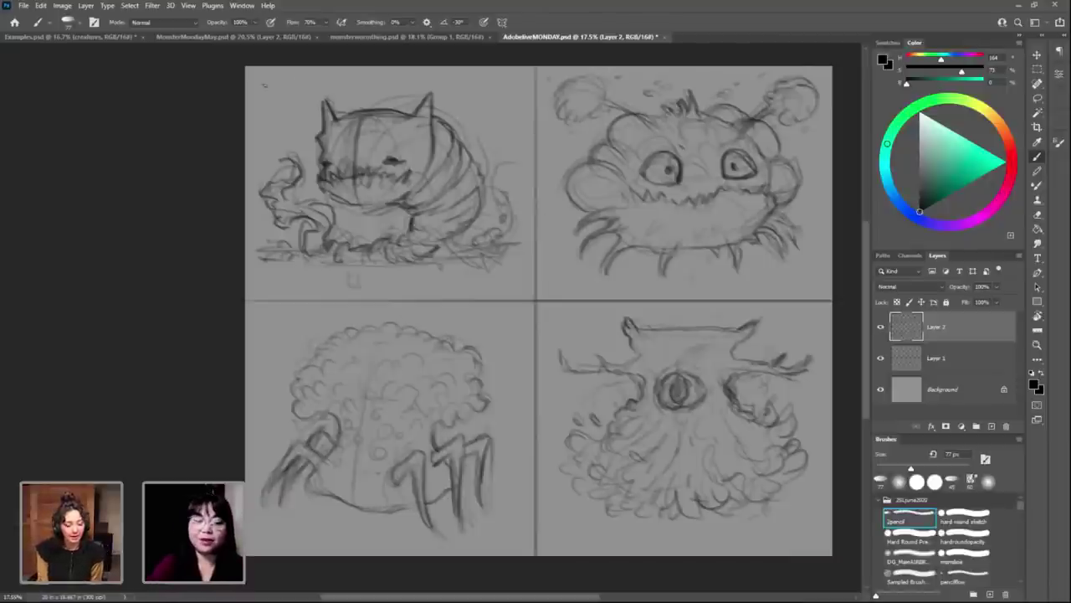
# Step: Hand-write the numbers 1, 2, 3 and 4 in each sketch panel's top-left corner
pyautogui.moveTo(259, 80); pyautogui.dragTo(261, 94)
pyautogui.moveTo(542, 77); pyautogui.dragTo(552, 87)
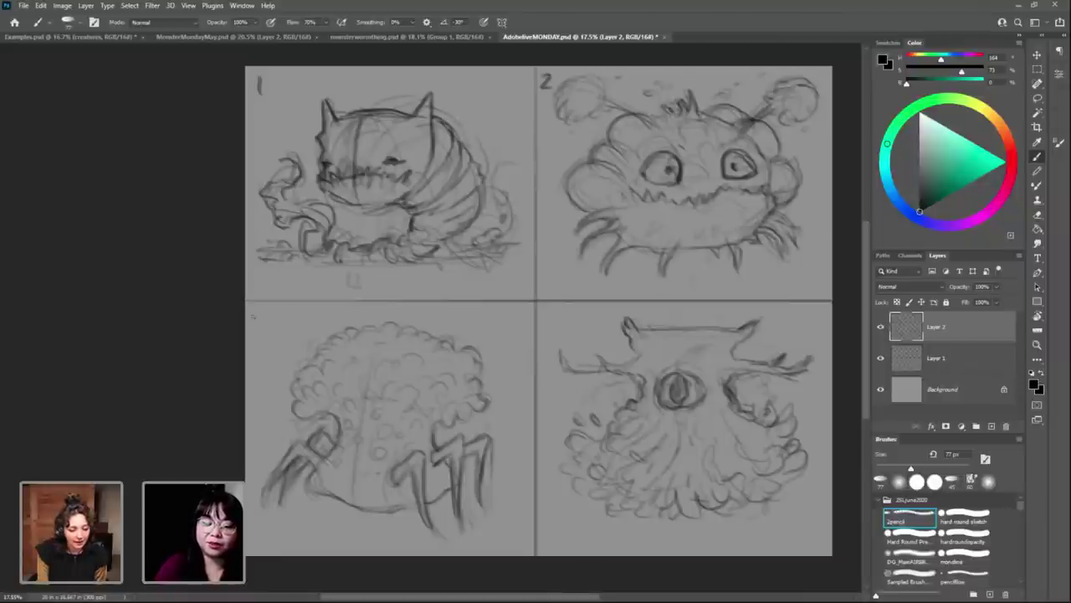
pyautogui.moveTo(255, 315); pyautogui.dragTo(257, 334)
pyautogui.moveTo(550, 315); pyautogui.dragTo(552, 332)
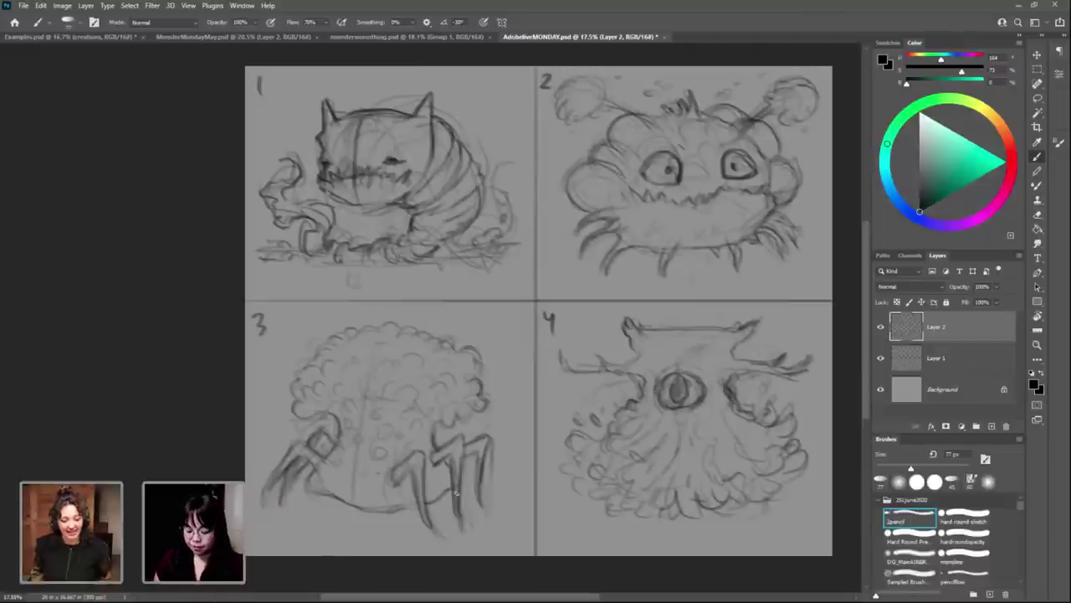
pyautogui.press('l')
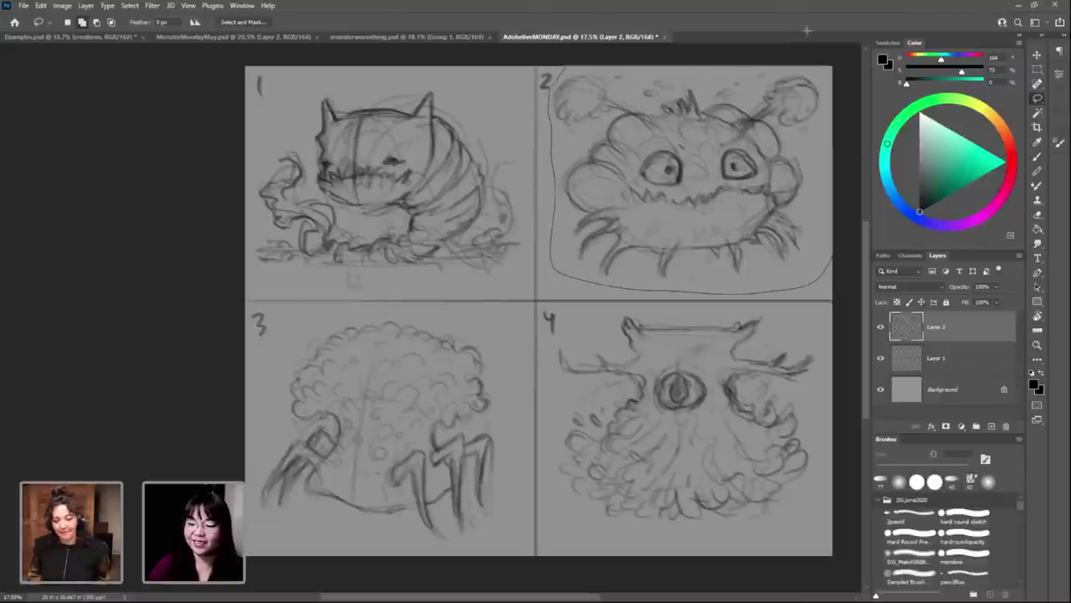
# Step: Lasso the panel 2 monster and create a new 6000 × 5000 px Custom document
pyautogui.moveTo(561, 72); pyautogui.dragTo(830, 68)
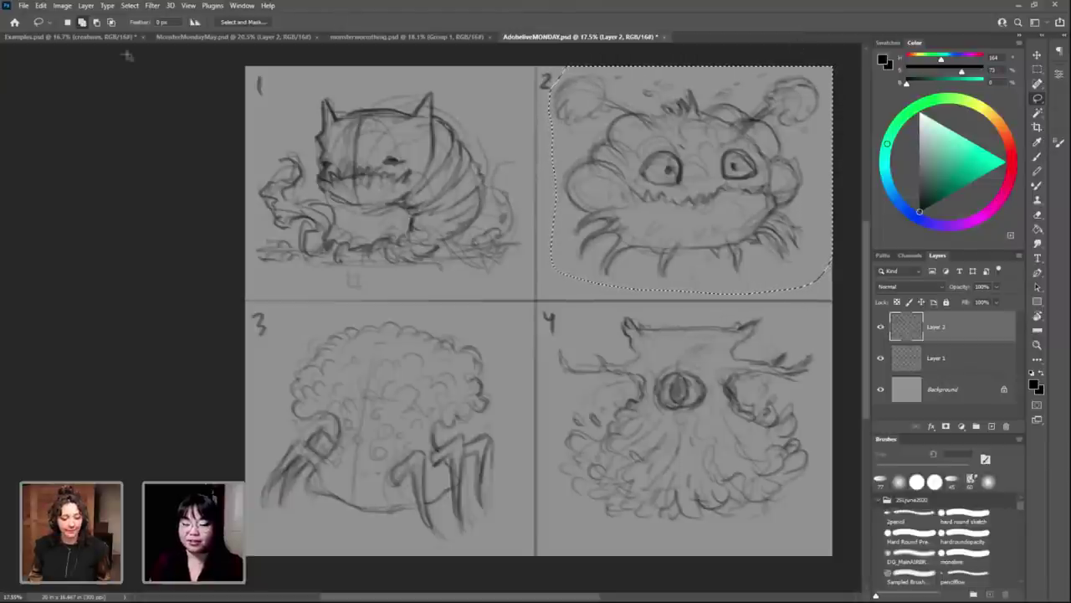
pyautogui.click(24, 5)
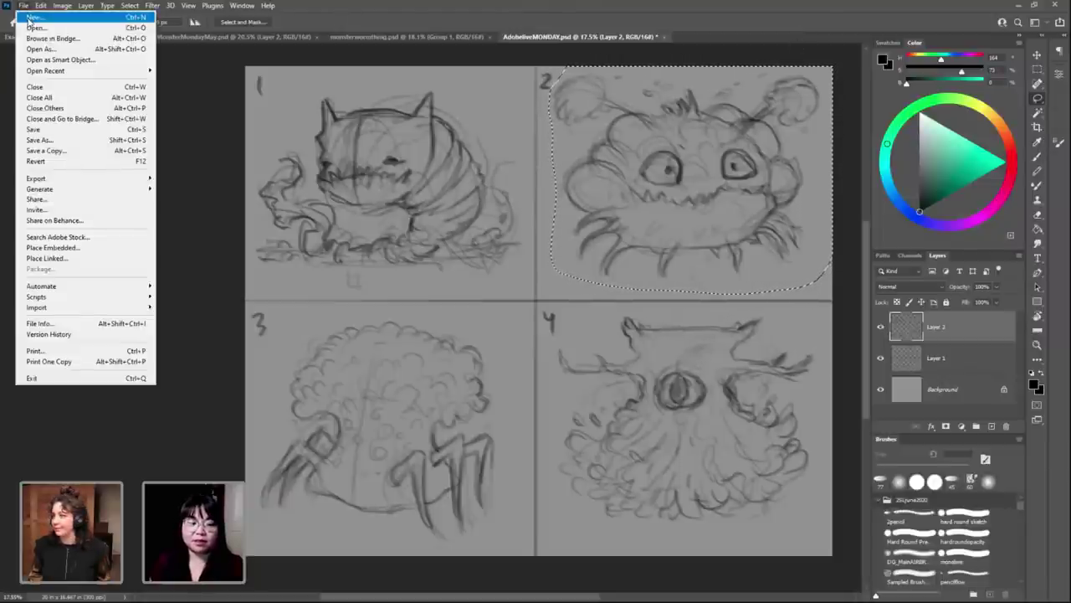
pyautogui.click(157, 57)
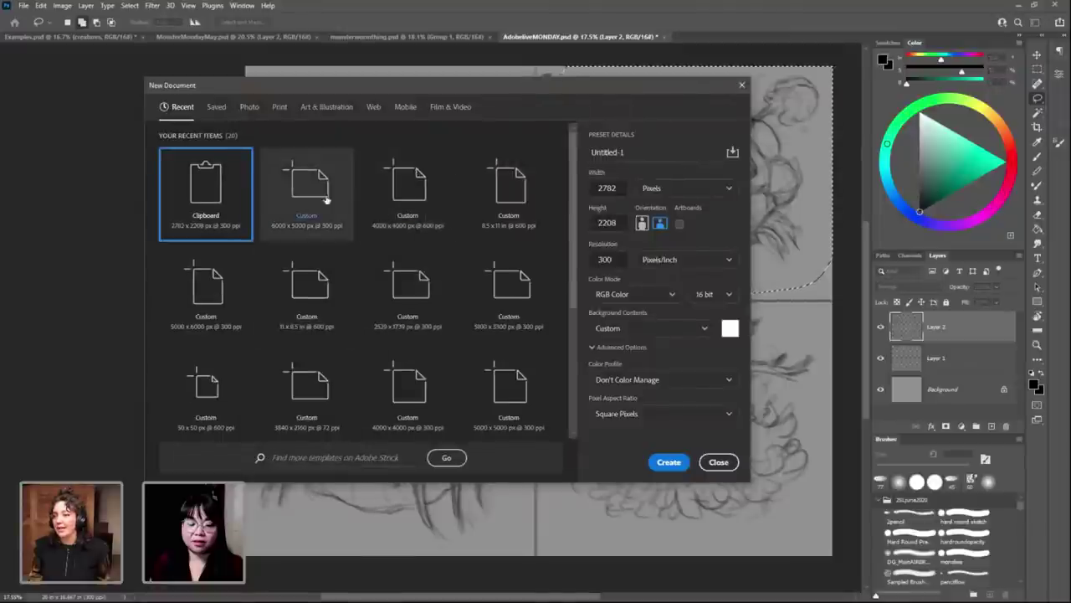
pyautogui.click(318, 197)
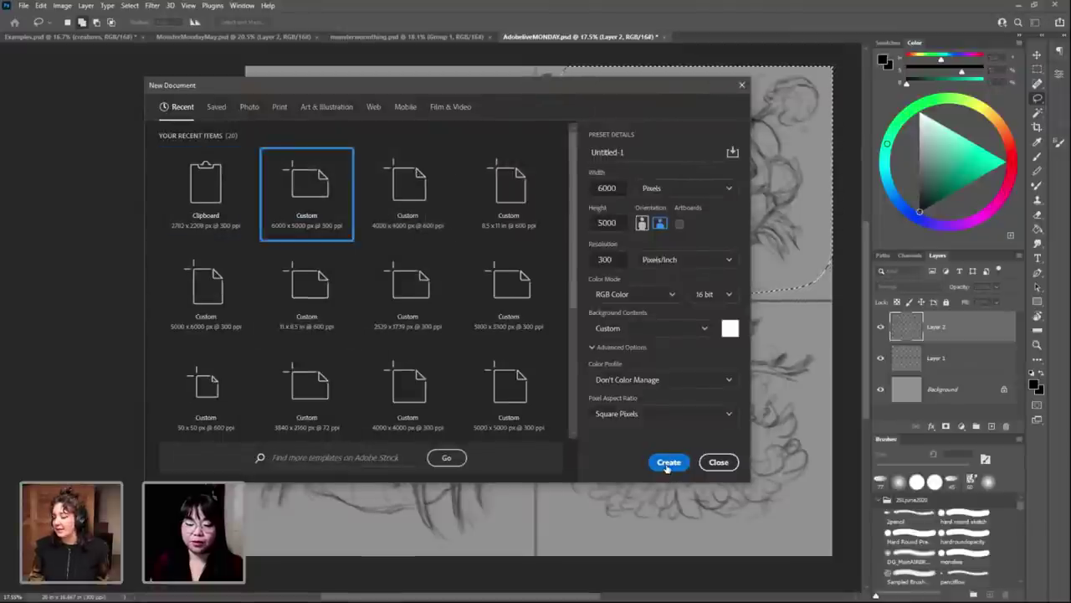
pyautogui.click(667, 464)
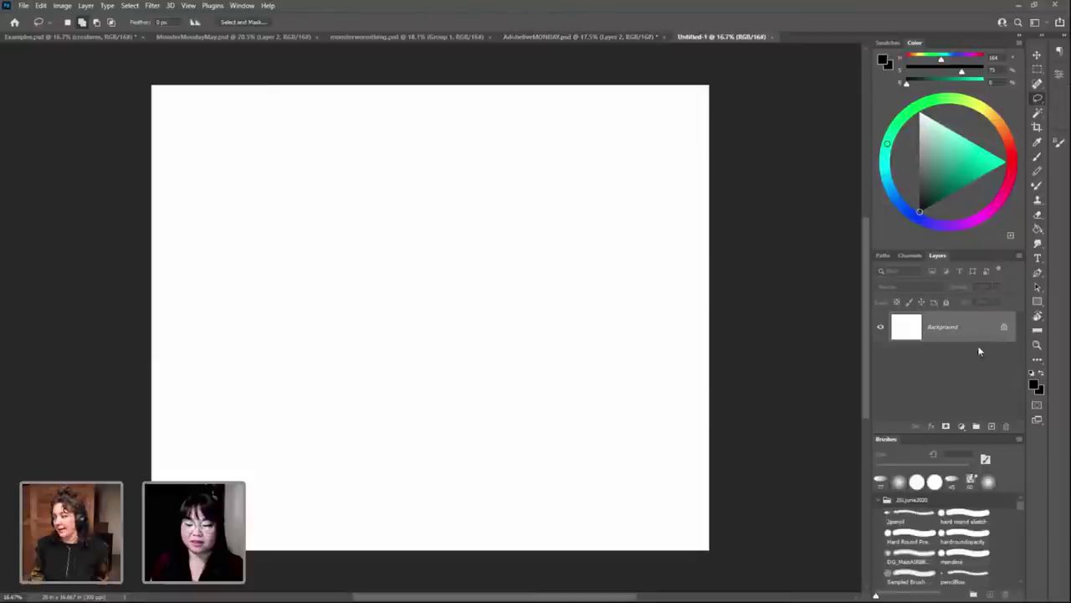
# Step: Fill the new canvas with a mid grey colour
pyautogui.moveTo(919, 211); pyautogui.dragTo(919, 147)
pyautogui.hotkey('alt', 'BackSpace')
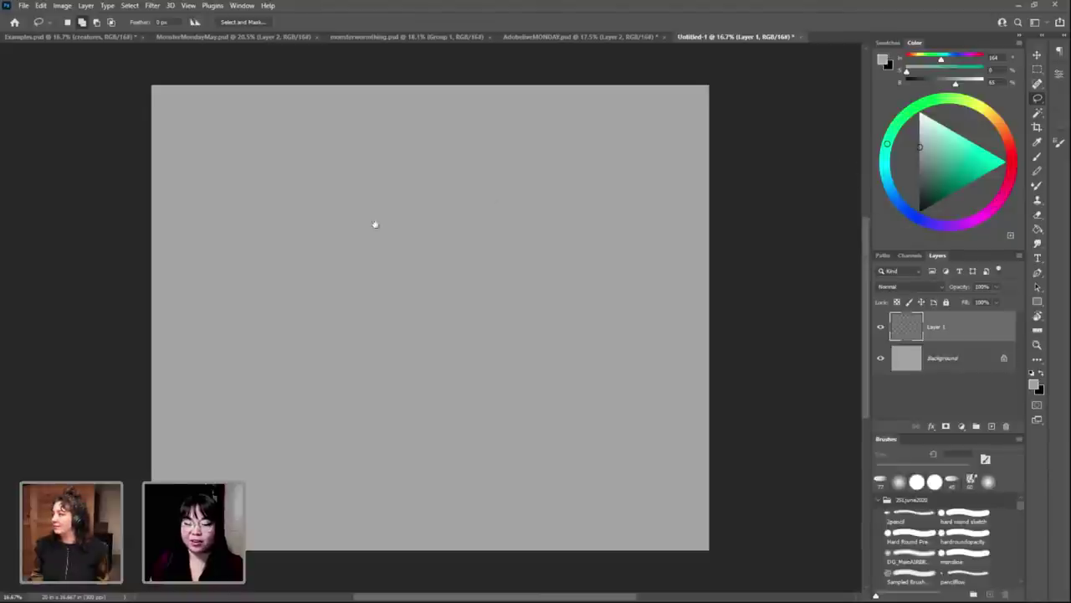
pyautogui.moveTo(373, 223)
pyautogui.mouseDown()
pyautogui.moveTo(481, 227)
pyautogui.moveTo(435, 222)
pyautogui.mouseUp()
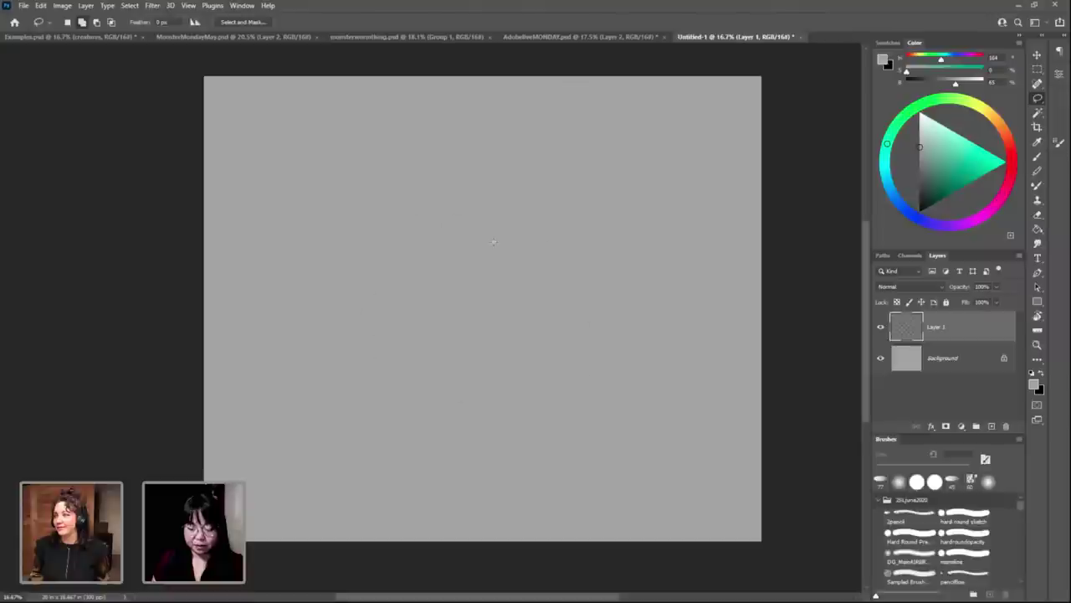
# Step: Enlarge the pasted monster sketch to nearly fill the canvas
pyautogui.hotkey('ctrl', 't')
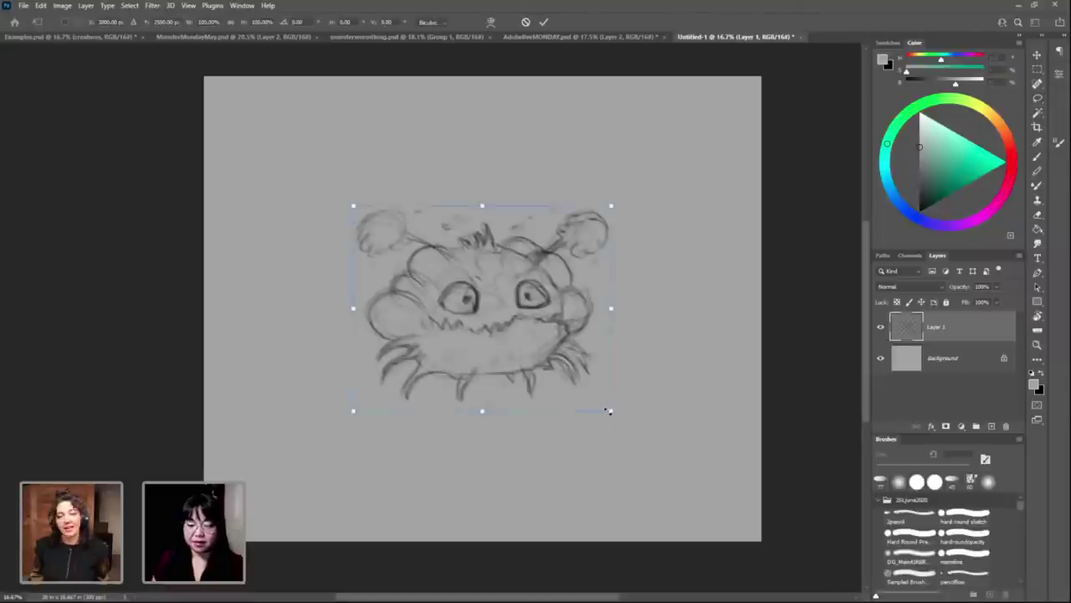
pyautogui.moveTo(610, 411); pyautogui.dragTo(718, 494)
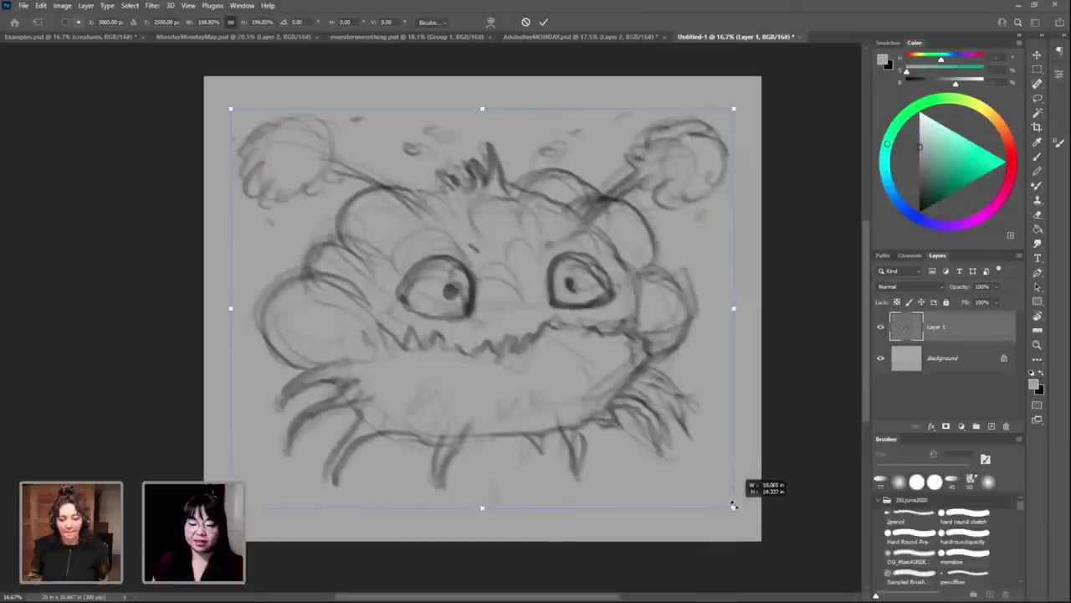
pyautogui.moveTo(718, 494); pyautogui.dragTo(726, 502)
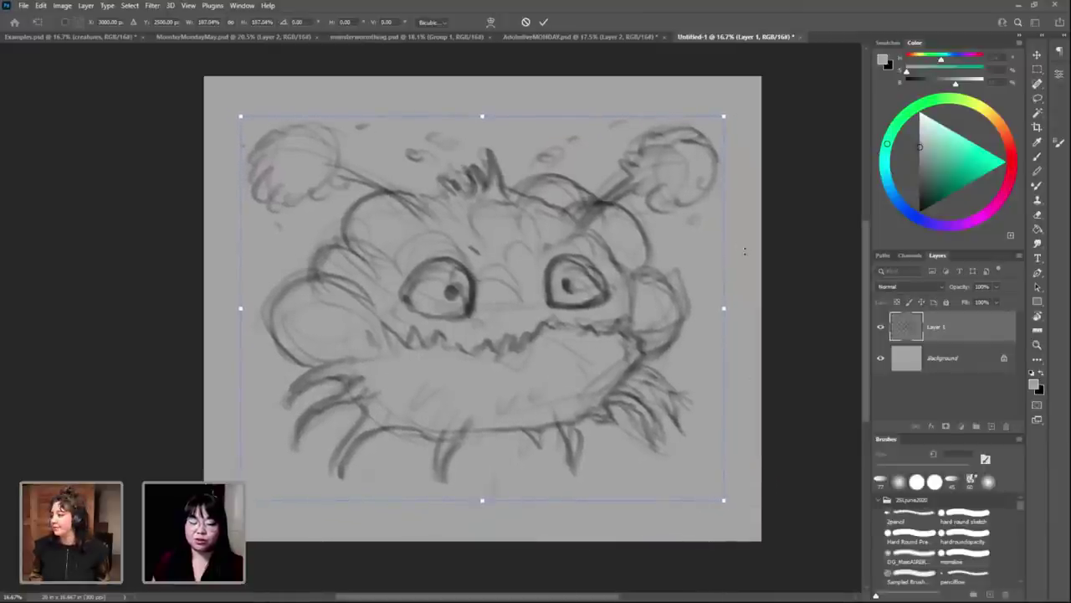
pyautogui.moveTo(726, 502); pyautogui.dragTo(723, 500)
pyautogui.press('Return')
# Step: Fade the sketch layer to 46% opacity, add a new layer, and select the 2pencil brush
pyautogui.press('l')
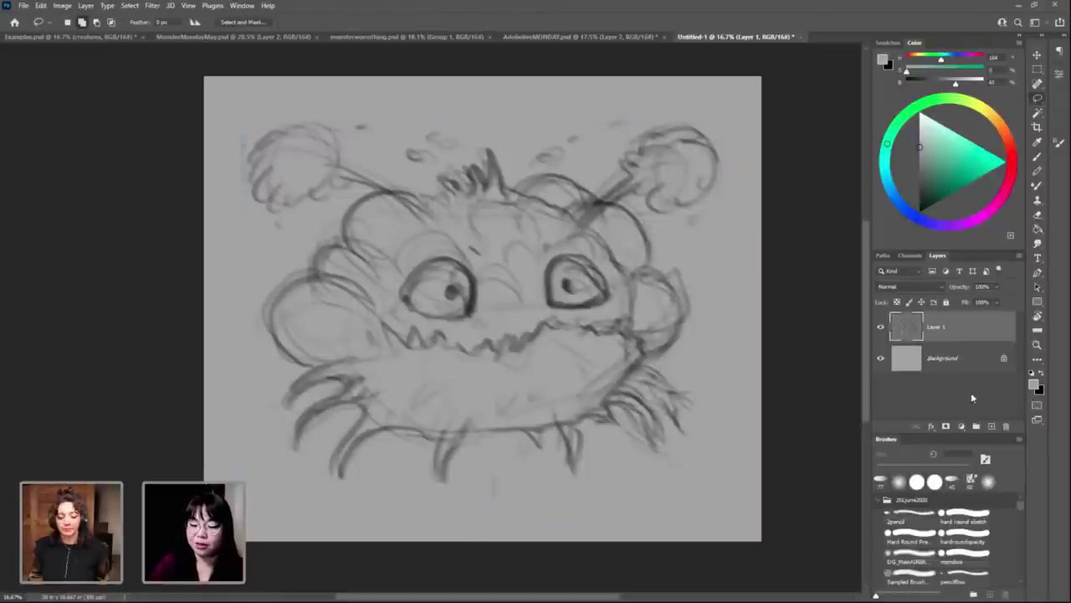
pyautogui.click(996, 286)
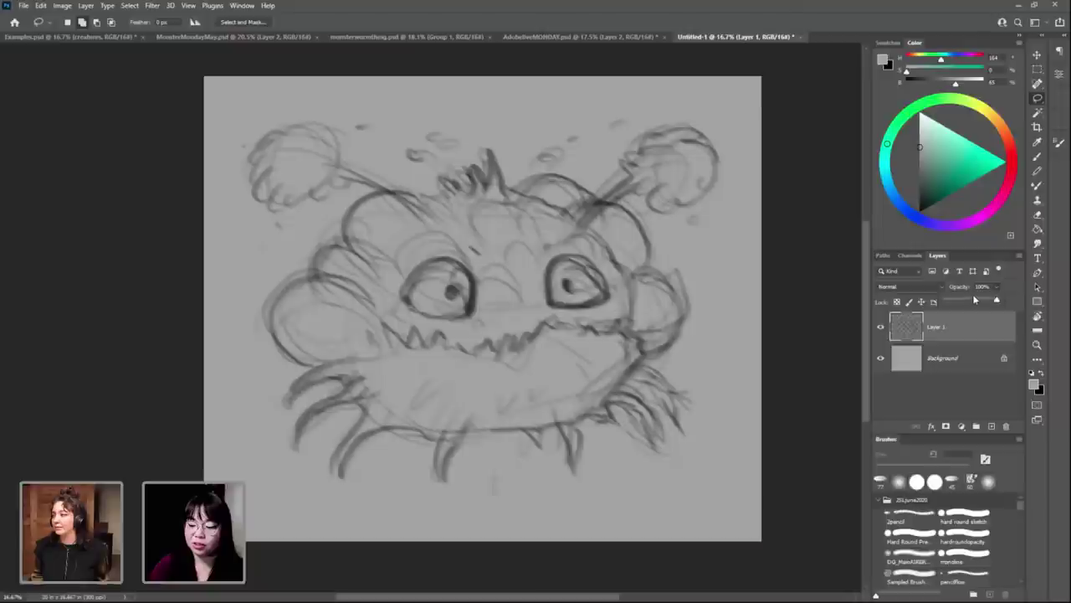
pyautogui.moveTo(995, 299); pyautogui.dragTo(970, 299)
pyautogui.click(991, 427)
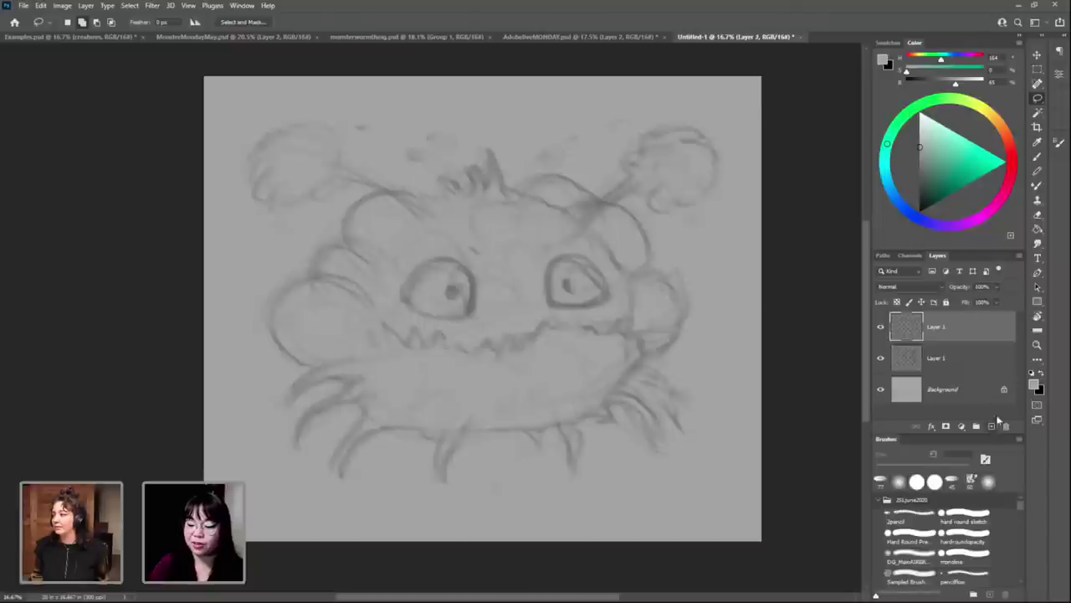
pyautogui.click(911, 515)
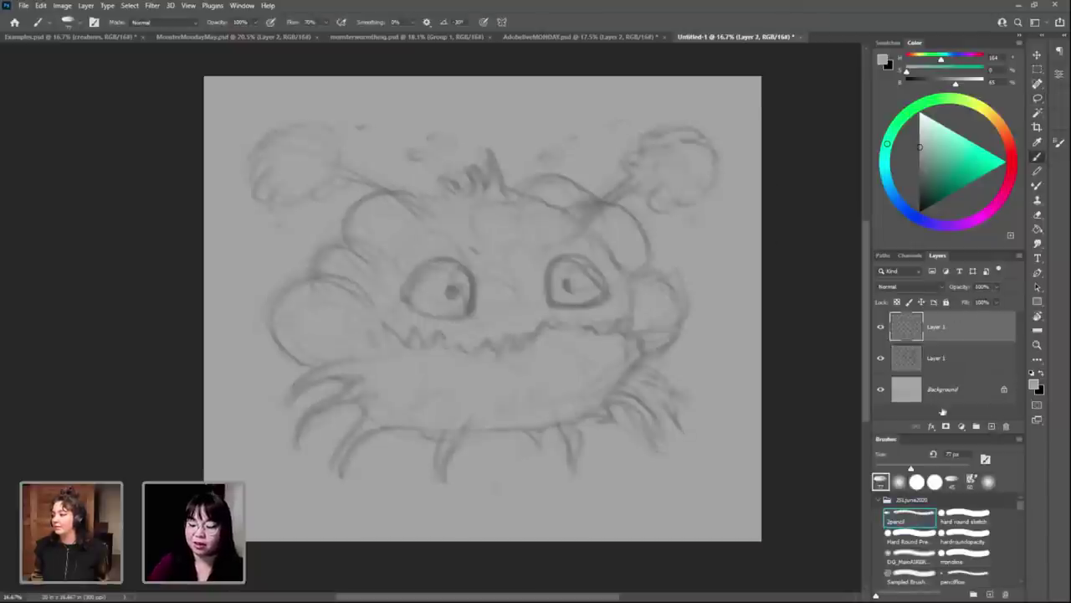
# Step: Switch to black and ink bold outlines around both eyes
pyautogui.press('d')
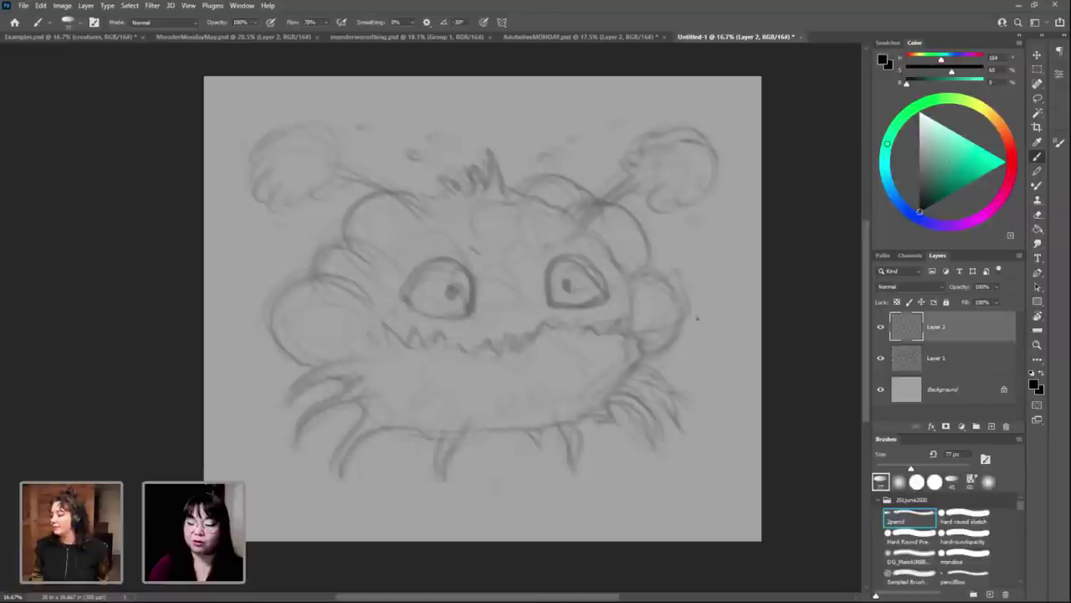
pyautogui.moveTo(660, 345)
pyautogui.mouseDown()
pyautogui.moveTo(676, 328)
pyautogui.moveTo(699, 340)
pyautogui.mouseUp()
pyautogui.hotkey('ctrl', 'z')
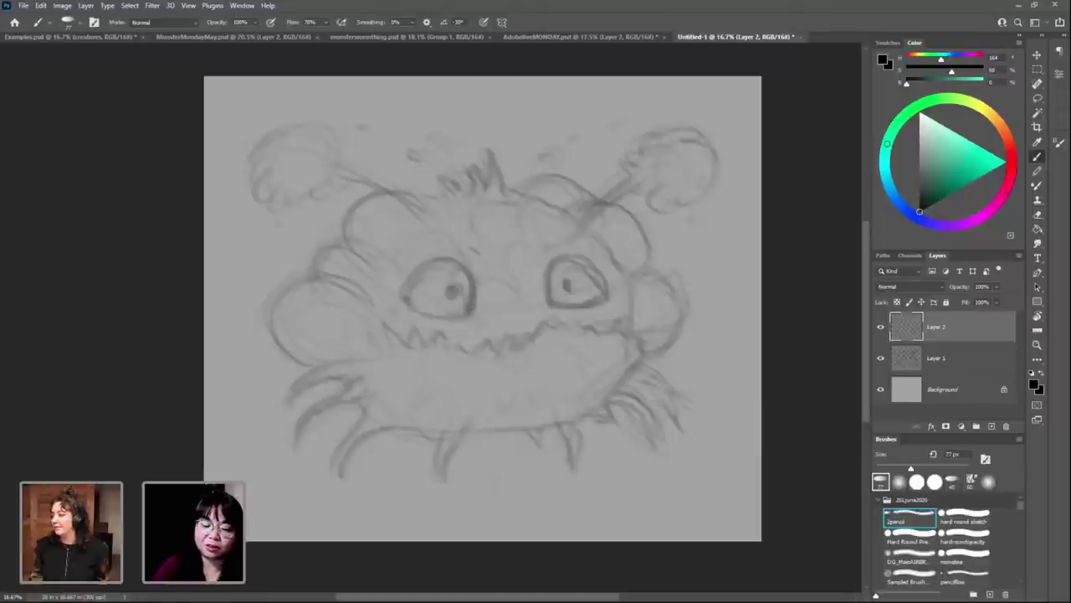
pyautogui.moveTo(472, 310); pyautogui.dragTo(471, 287)
pyautogui.moveTo(402, 298)
pyautogui.mouseDown()
pyautogui.moveTo(419, 273)
pyautogui.moveTo(465, 272)
pyautogui.moveTo(413, 265)
pyautogui.moveTo(404, 285)
pyautogui.moveTo(445, 256)
pyautogui.mouseUp()
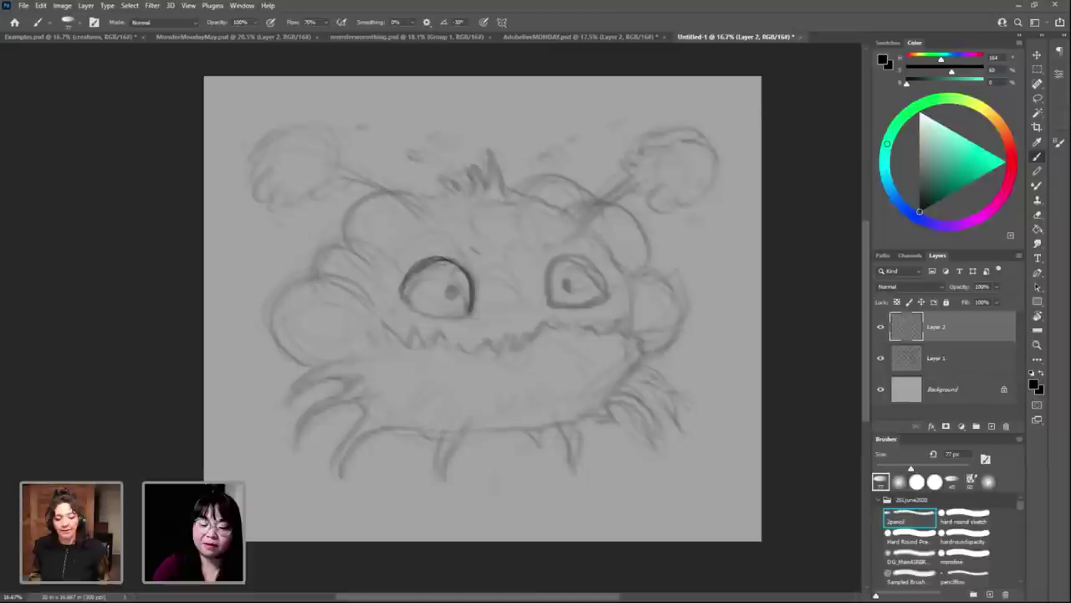
pyautogui.moveTo(470, 293); pyautogui.dragTo(466, 263)
pyautogui.moveTo(546, 301)
pyautogui.mouseDown()
pyautogui.moveTo(546, 276)
pyautogui.moveTo(575, 258)
pyautogui.moveTo(599, 271)
pyautogui.moveTo(606, 293)
pyautogui.mouseUp()
pyautogui.moveTo(559, 261); pyautogui.dragTo(587, 258)
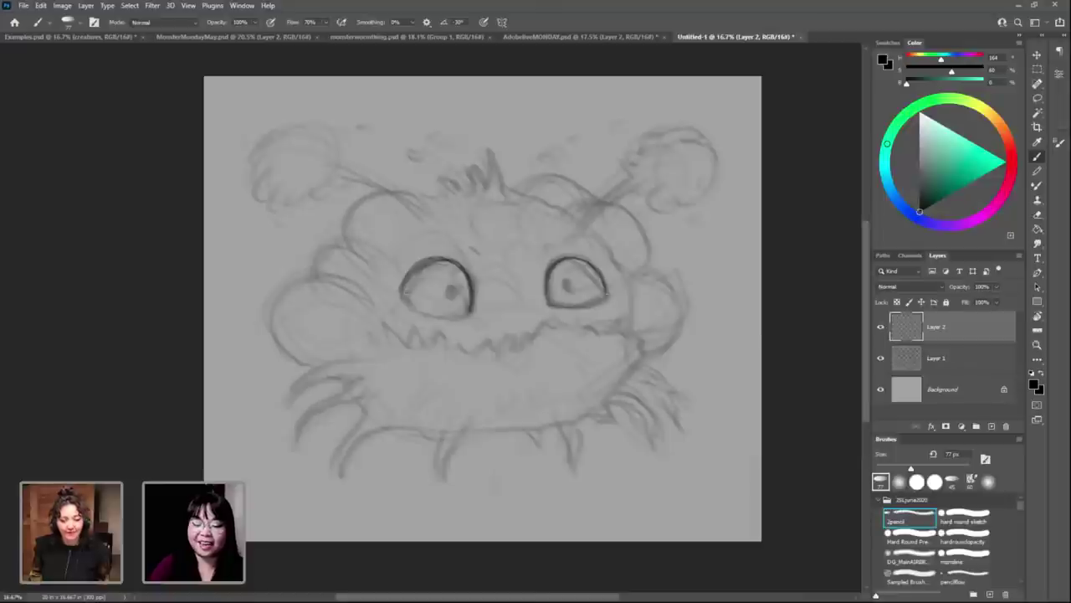
pyautogui.moveTo(414, 306); pyautogui.dragTo(462, 315)
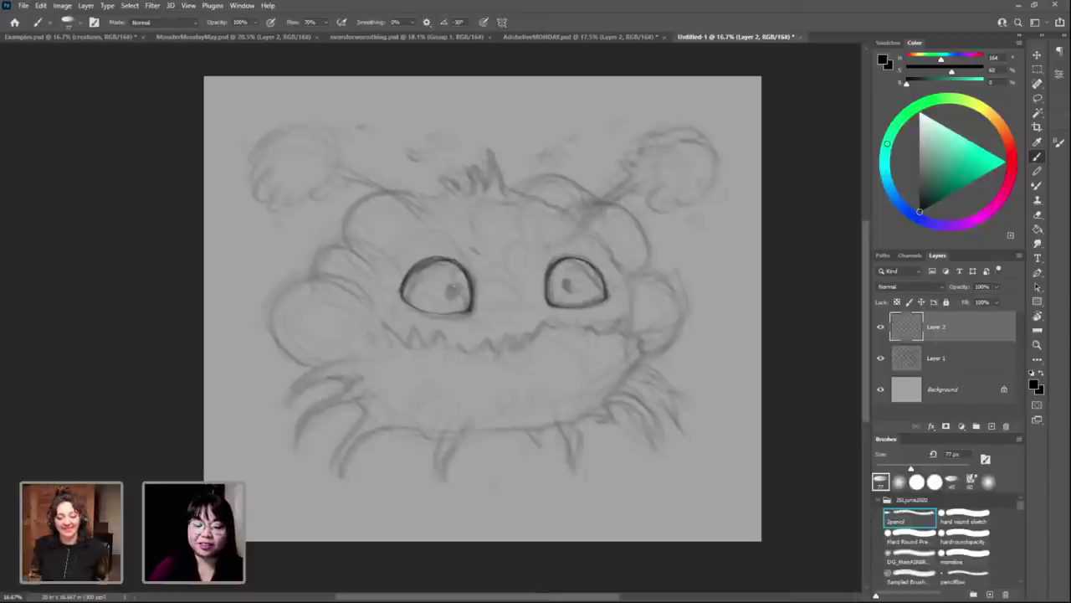
# Step: Darken both pupils and draw a row of jagged teeth across the mouth
pyautogui.moveTo(452, 290); pyautogui.dragTo(451, 292)
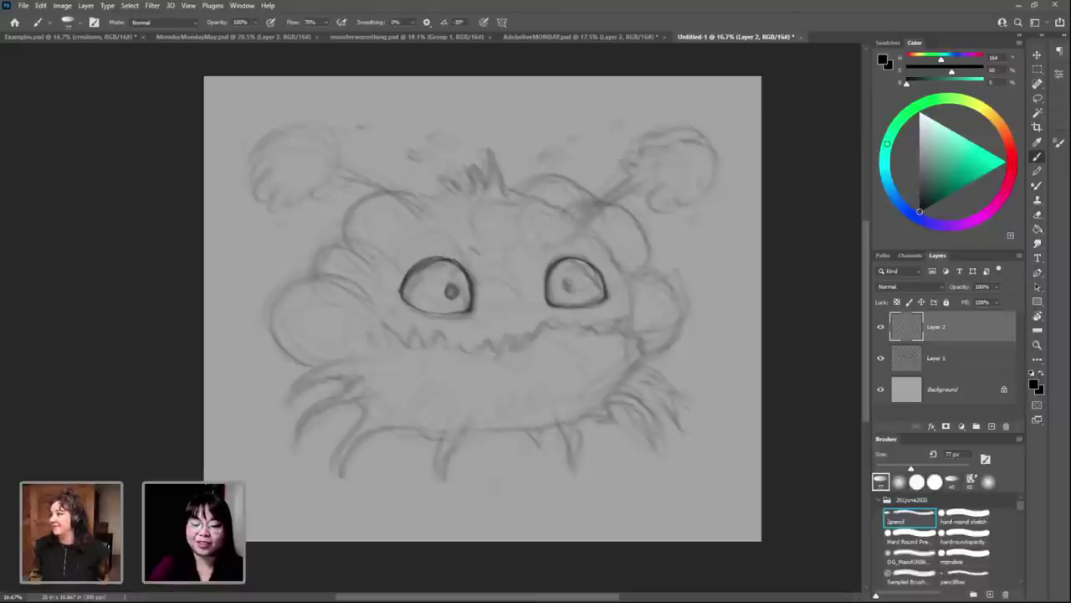
pyautogui.click(565, 285)
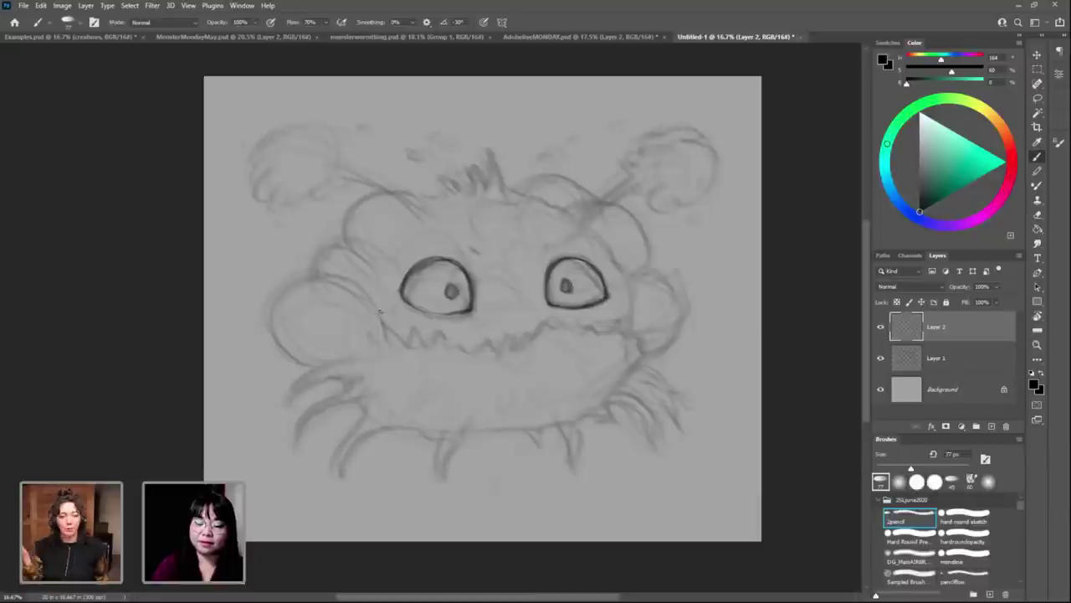
pyautogui.moveTo(381, 313)
pyautogui.mouseDown()
pyautogui.moveTo(385, 340)
pyautogui.moveTo(454, 354)
pyautogui.moveTo(466, 331)
pyautogui.moveTo(500, 318)
pyautogui.moveTo(506, 343)
pyautogui.moveTo(522, 323)
pyautogui.moveTo(567, 348)
pyautogui.moveTo(593, 323)
pyautogui.moveTo(611, 338)
pyautogui.moveTo(631, 334)
pyautogui.mouseUp()
# Step: Ink the left cheek outline and the right side of the head
pyautogui.moveTo(378, 314)
pyautogui.mouseDown()
pyautogui.moveTo(276, 311)
pyautogui.moveTo(308, 368)
pyautogui.mouseUp()
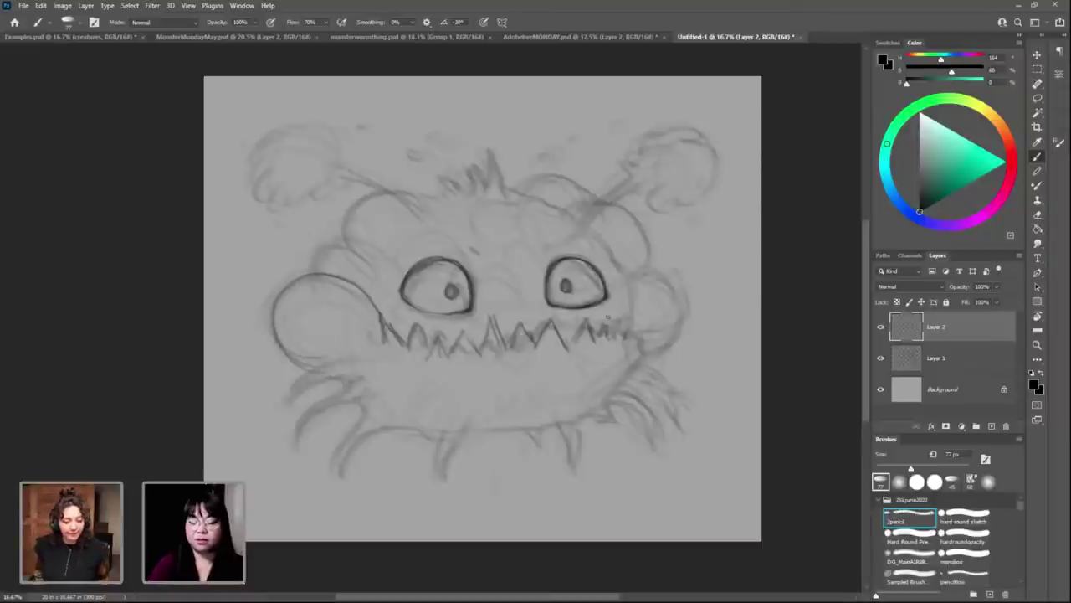
pyautogui.moveTo(636, 328)
pyautogui.mouseDown()
pyautogui.moveTo(631, 281)
pyautogui.moveTo(594, 233)
pyautogui.mouseUp()
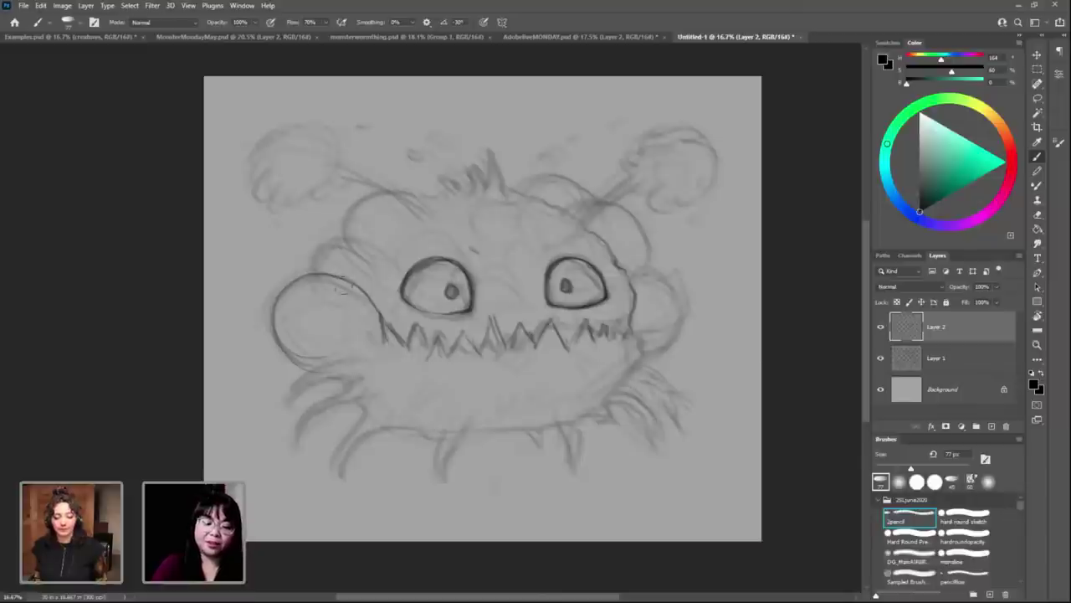
pyautogui.press('.')
pyautogui.press('.')
pyautogui.press('.')
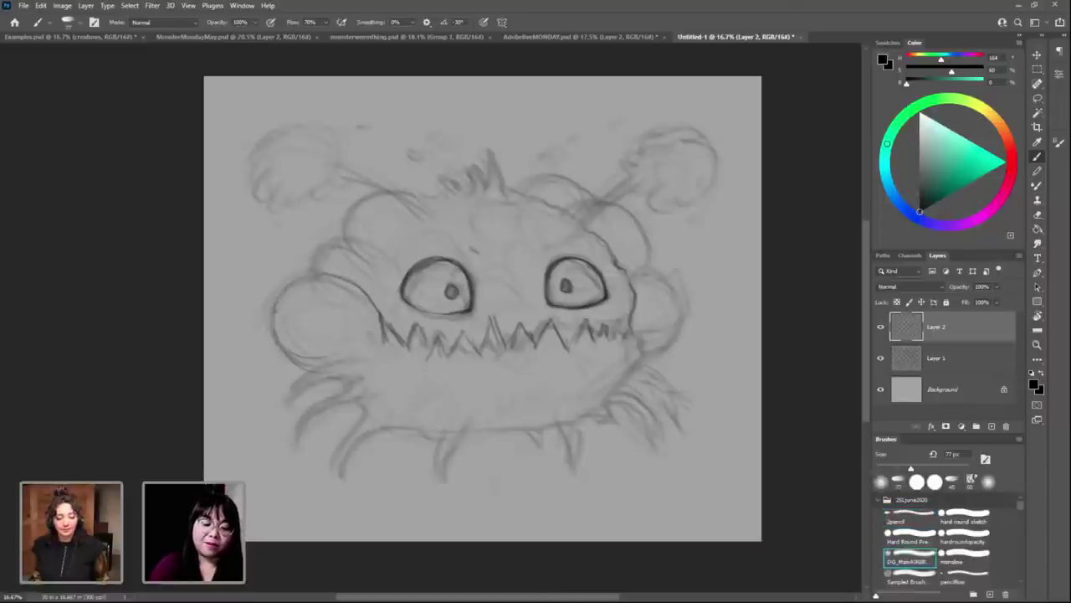
pyautogui.press(',')
pyautogui.press(',')
pyautogui.press(',')
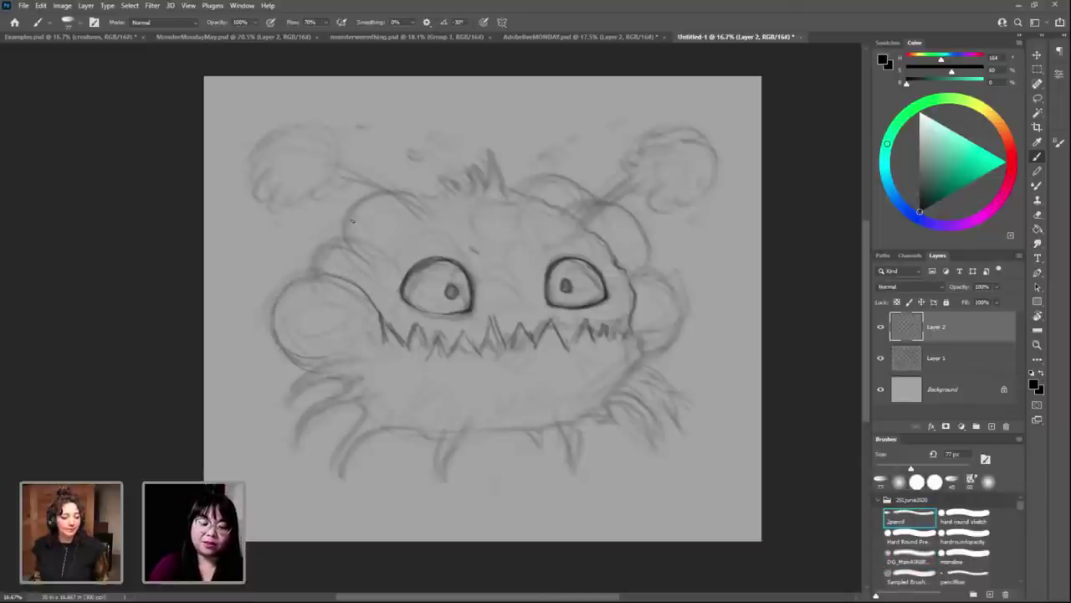
pyautogui.press('.')
pyautogui.press('.')
pyautogui.press('.')
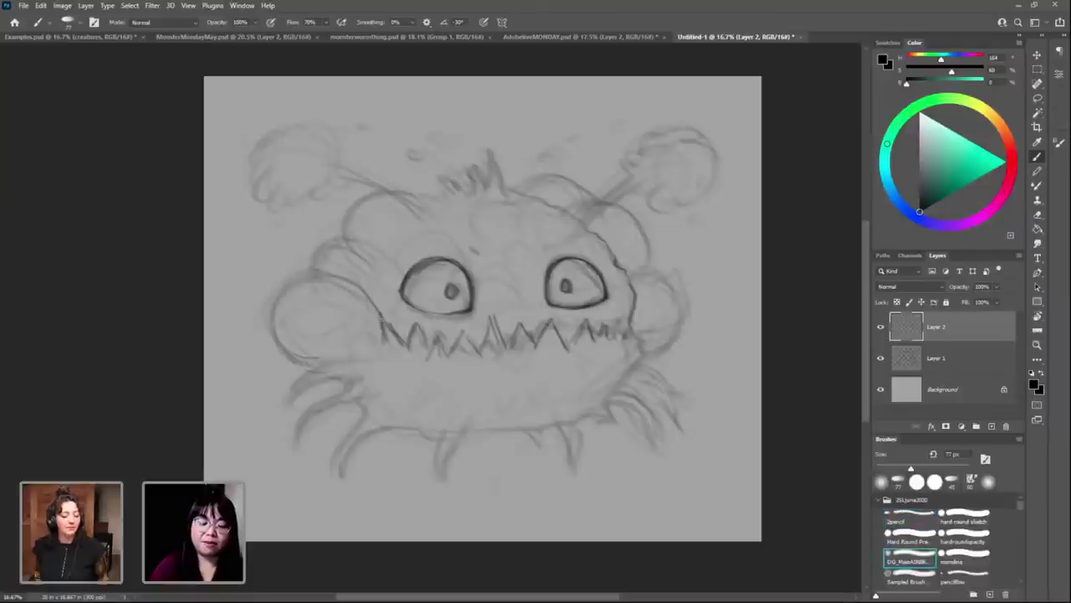
pyautogui.moveTo(379, 317)
pyautogui.mouseDown()
pyautogui.moveTo(293, 282)
pyautogui.moveTo(317, 365)
pyautogui.mouseUp()
pyautogui.press(',')
pyautogui.press(',')
pyautogui.press(',')
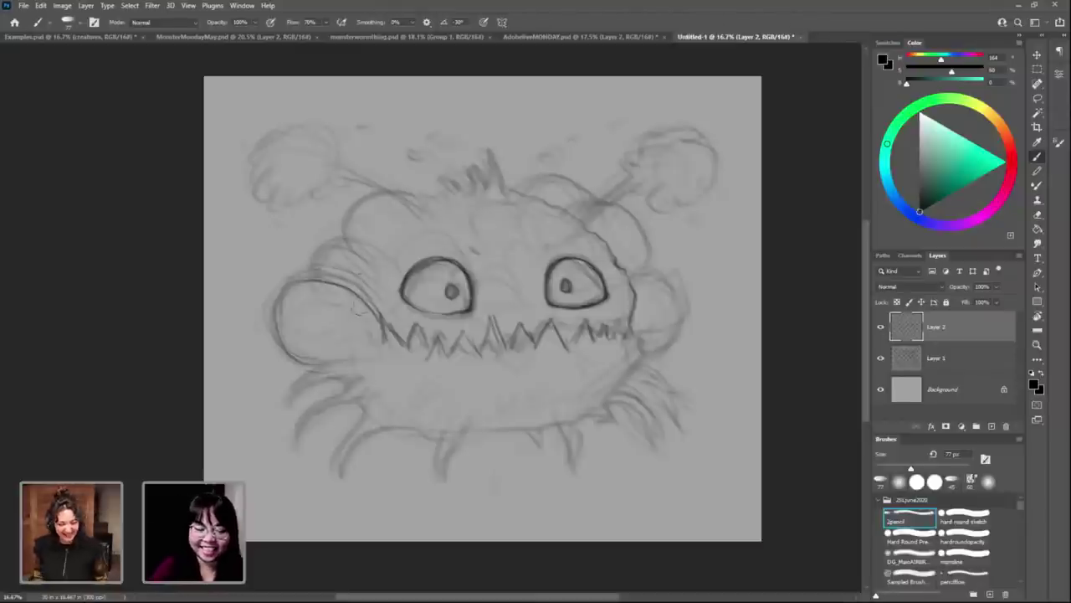
# Step: Undo and redo the strokes on the left bump, returning to the 2pencil brush
pyautogui.hotkey('ctrl', 'z')
pyautogui.press('.')
pyautogui.press('.')
pyautogui.press('.')
pyautogui.hotkey('ctrl', 'z')
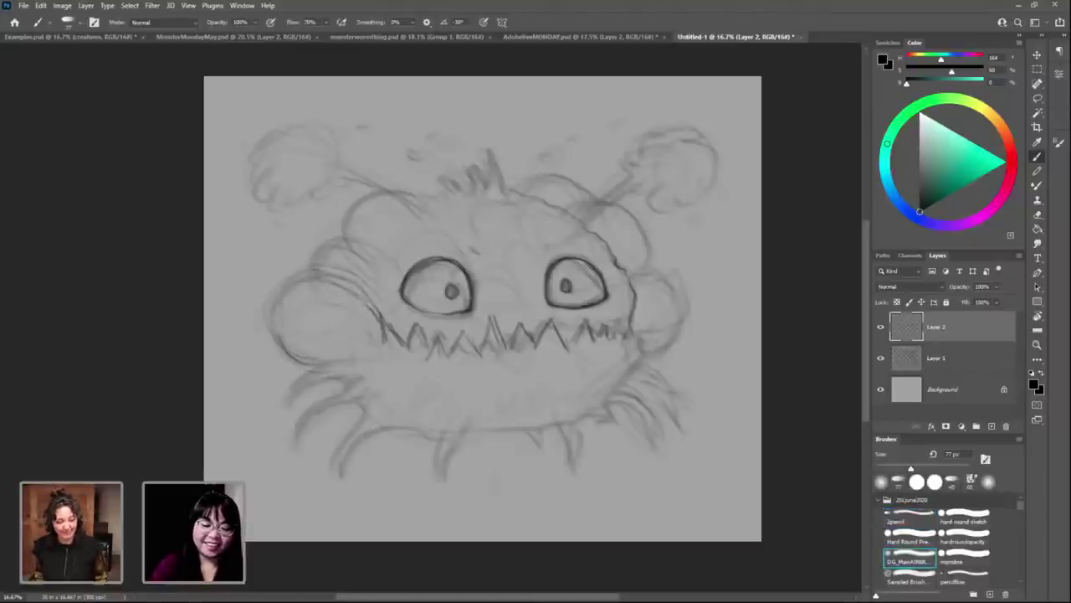
pyautogui.press(',')
pyautogui.press(',')
pyautogui.press(',')
pyautogui.hotkey('ctrl', 'shift', 'z')
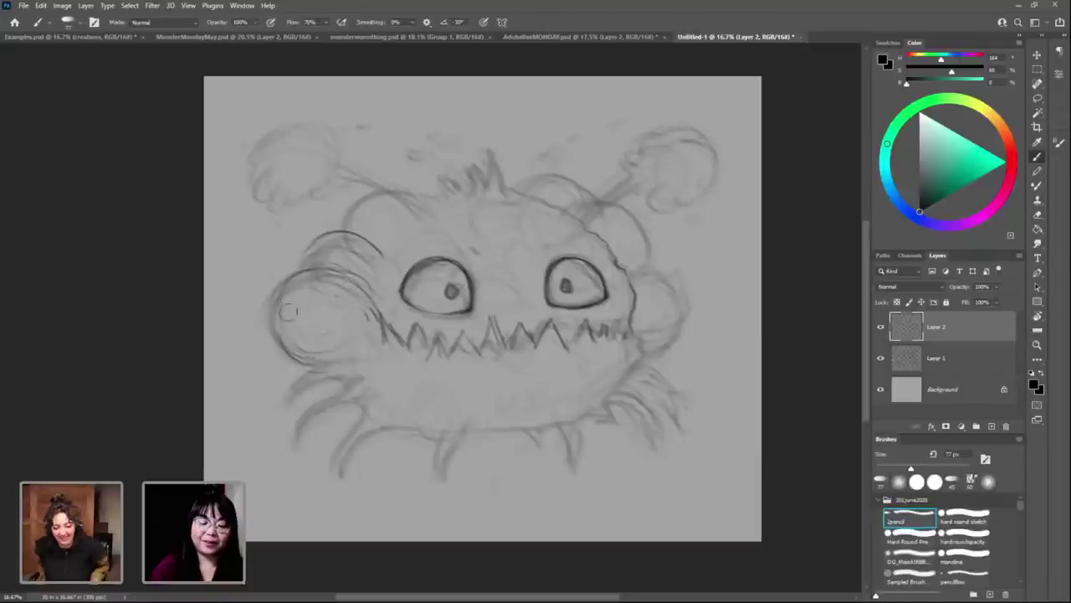
pyautogui.press('.')
pyautogui.press('.')
pyautogui.press('.')
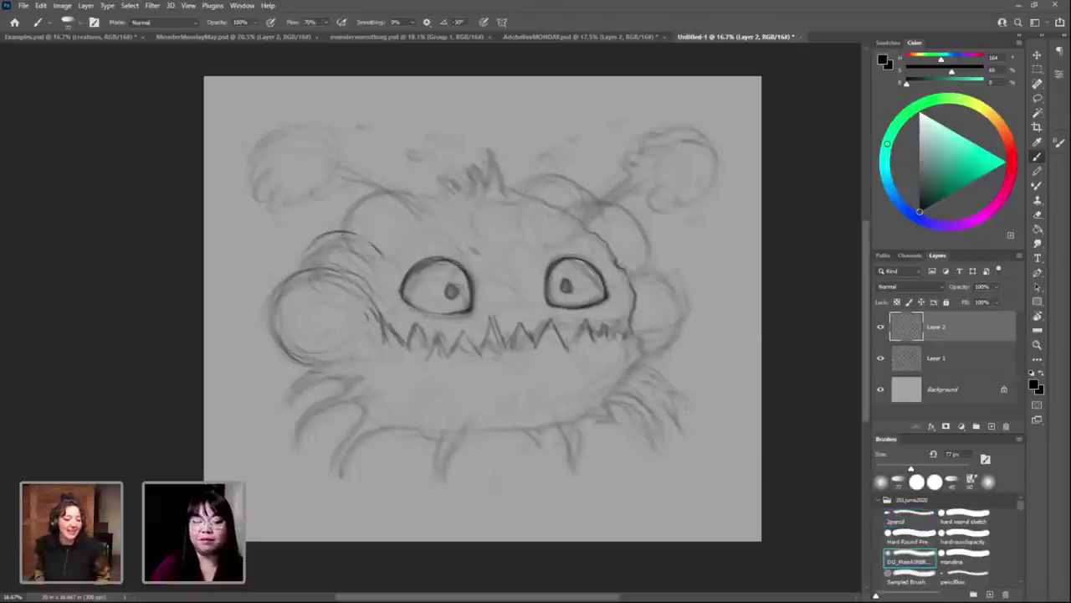
pyautogui.press(',')
pyautogui.press(',')
pyautogui.press(',')
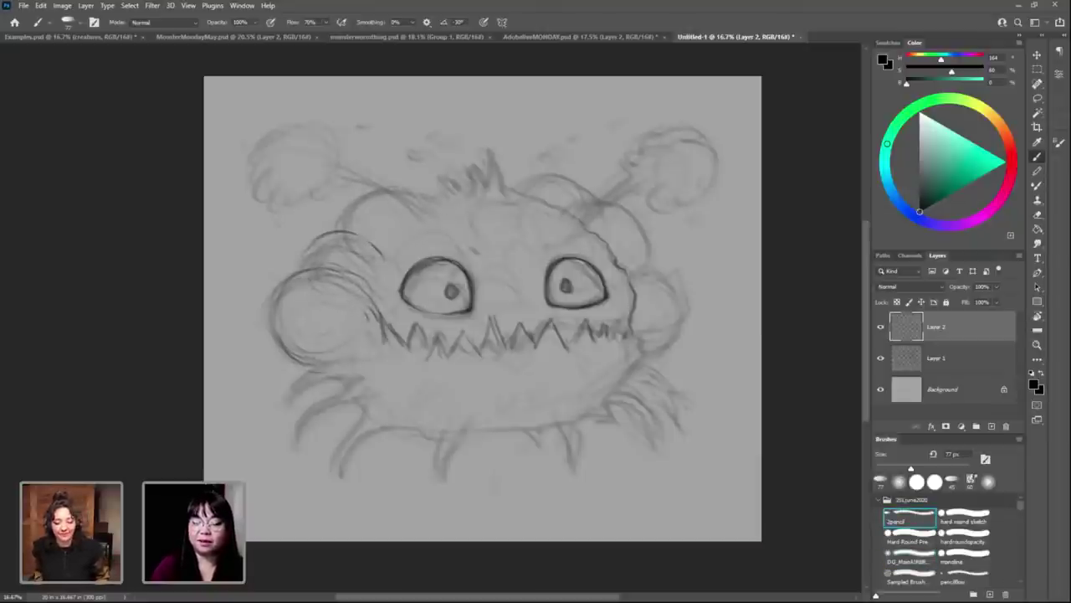
# Step: Outline the top-right contour of the monster's head
pyautogui.moveTo(586, 222); pyautogui.dragTo(528, 190)
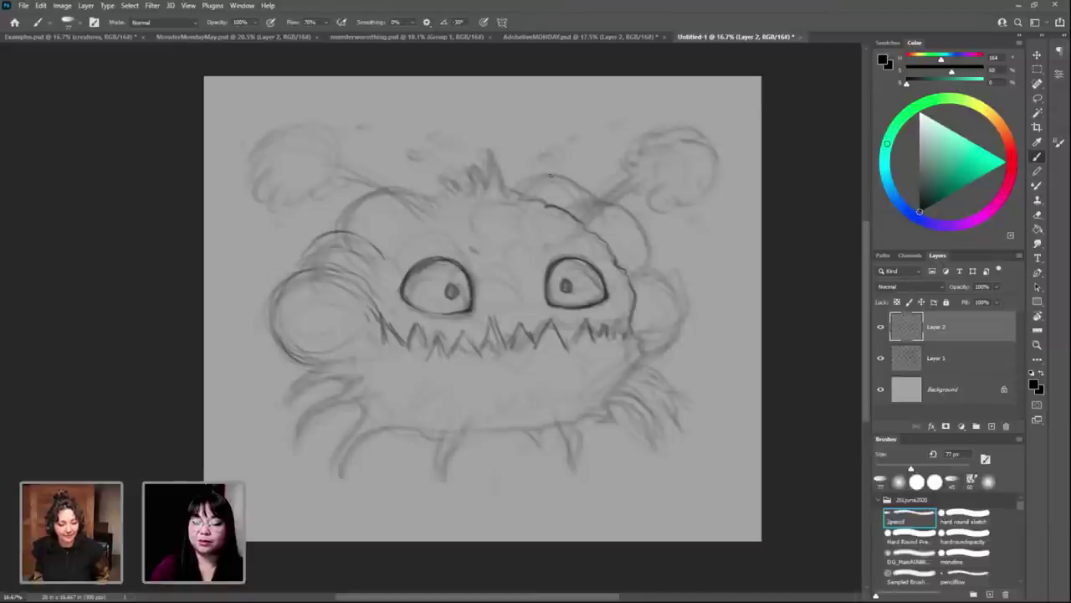
pyautogui.moveTo(600, 215)
pyautogui.mouseDown()
pyautogui.moveTo(600, 228)
pyautogui.moveTo(639, 228)
pyautogui.moveTo(683, 325)
pyautogui.moveTo(621, 380)
pyautogui.mouseUp()
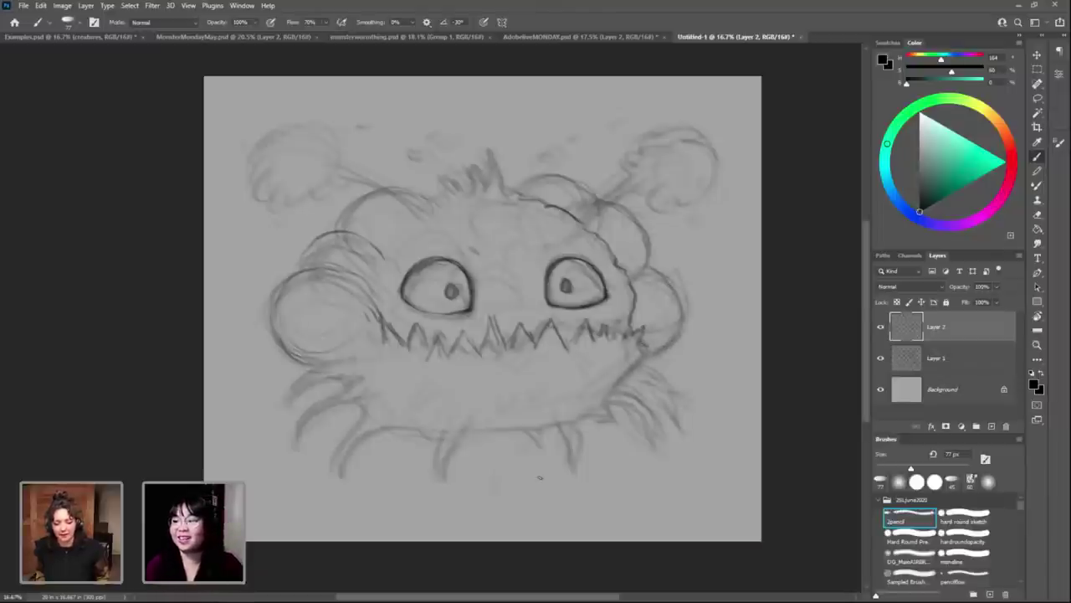
pyautogui.press('.')
pyautogui.press('.')
pyautogui.press('.')
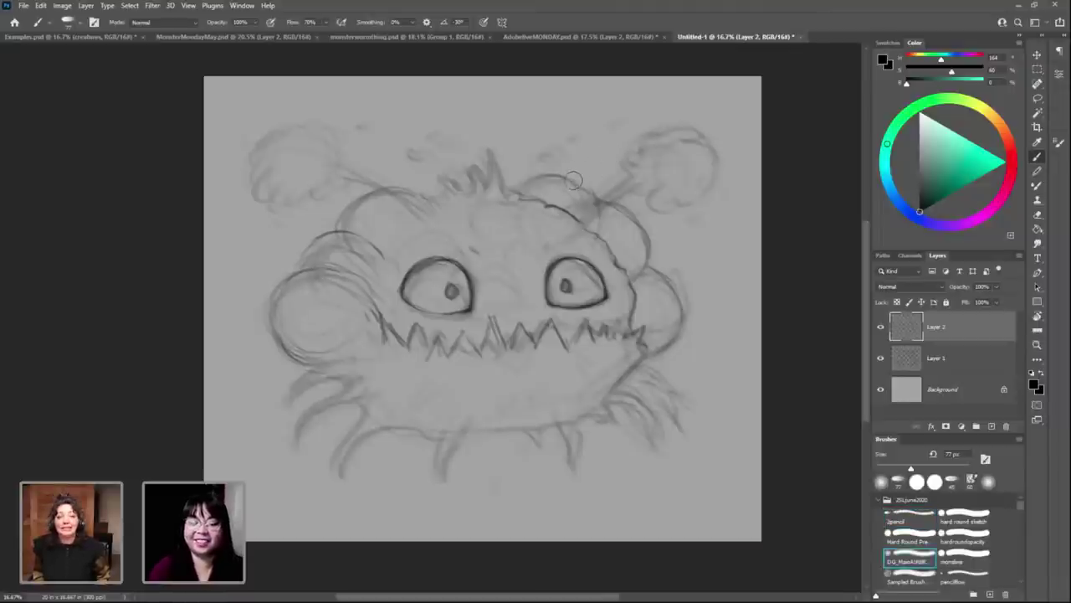
pyautogui.press(',')
pyautogui.press(',')
pyautogui.press(',')
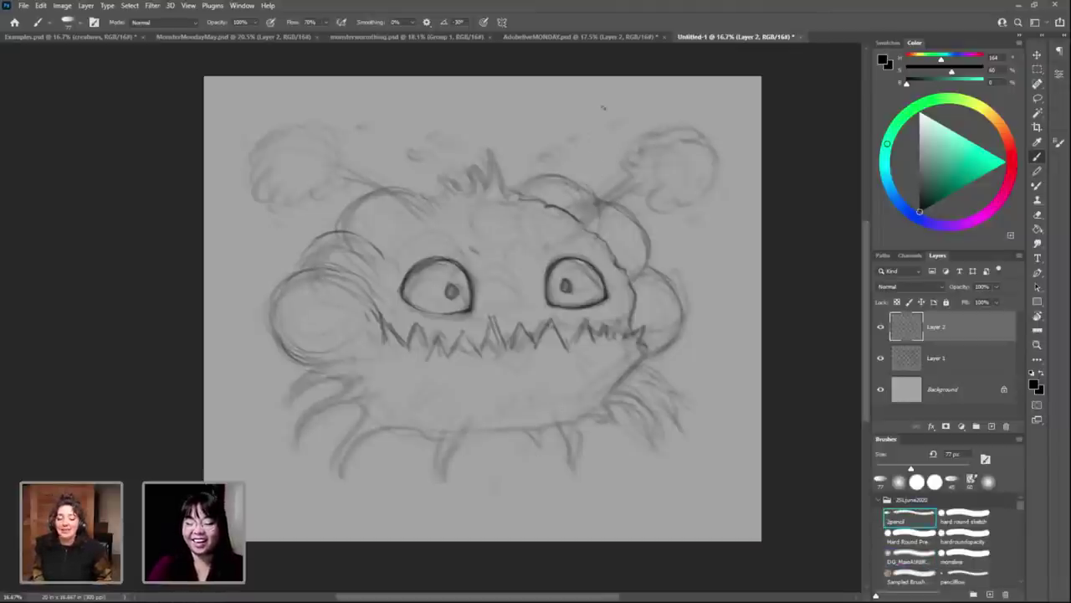
# Step: Add short spiky fuzz strokes above the monster's head
pyautogui.moveTo(550, 178); pyautogui.dragTo(558, 157)
pyautogui.moveTo(584, 191)
pyautogui.mouseDown()
pyautogui.moveTo(599, 164)
pyautogui.moveTo(565, 135)
pyautogui.moveTo(603, 124)
pyautogui.mouseUp()
pyautogui.moveTo(580, 164); pyautogui.dragTo(585, 155)
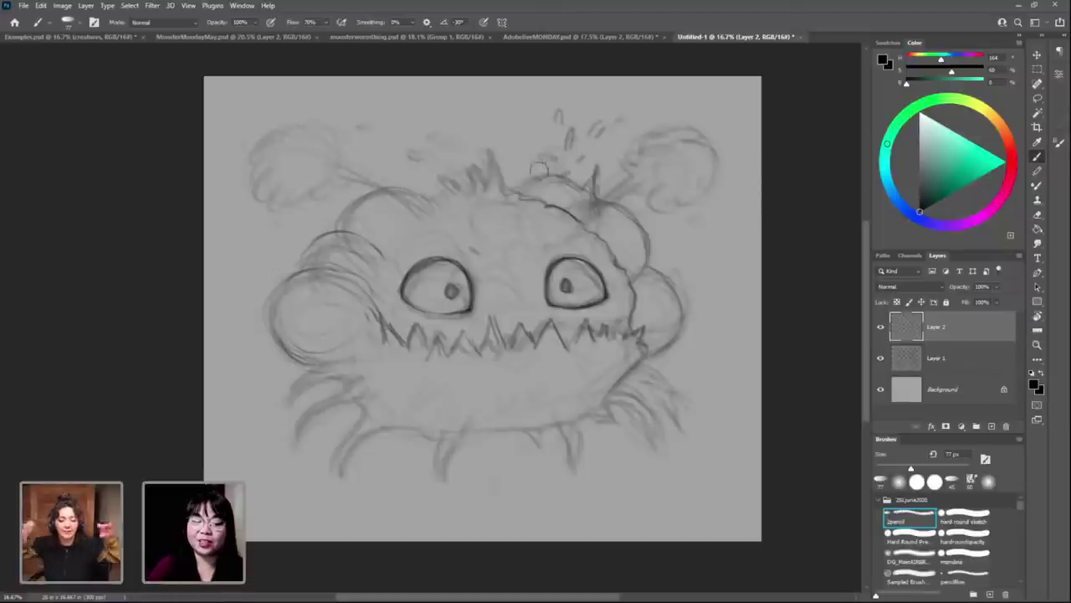
pyautogui.press('.')
pyautogui.press(',')
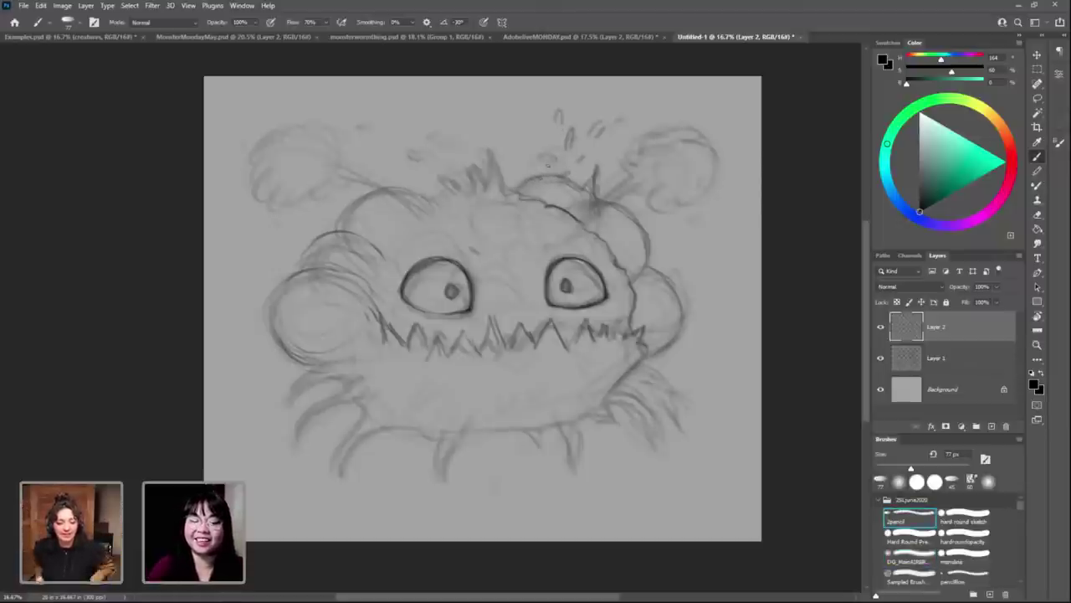
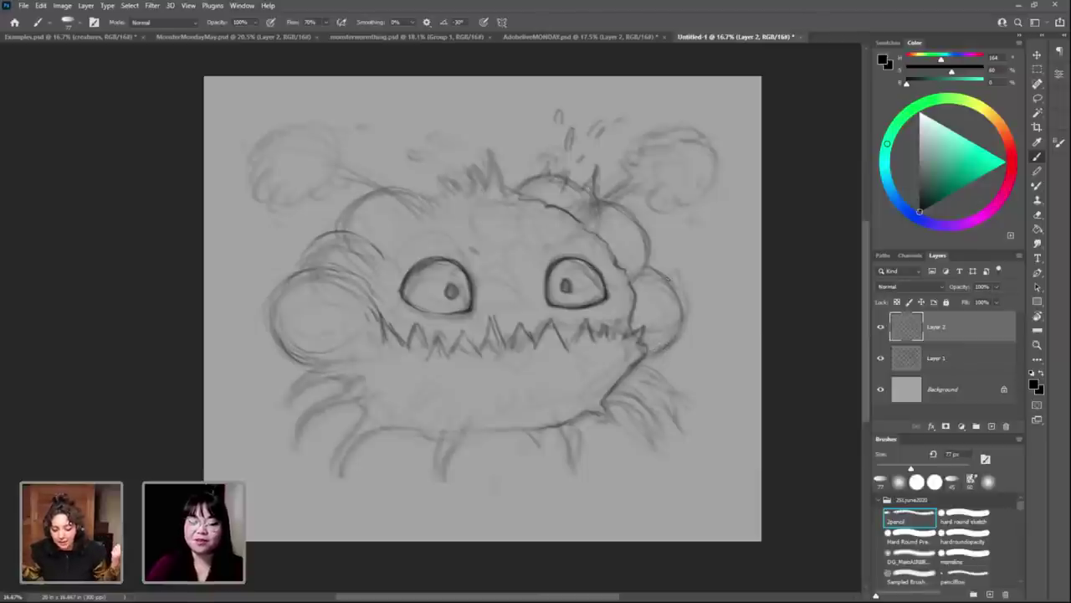
# Step: Darken the arc over the monster's left cheek with the pencil brush
pyautogui.press('.')
pyautogui.press('.')
pyautogui.press('.')
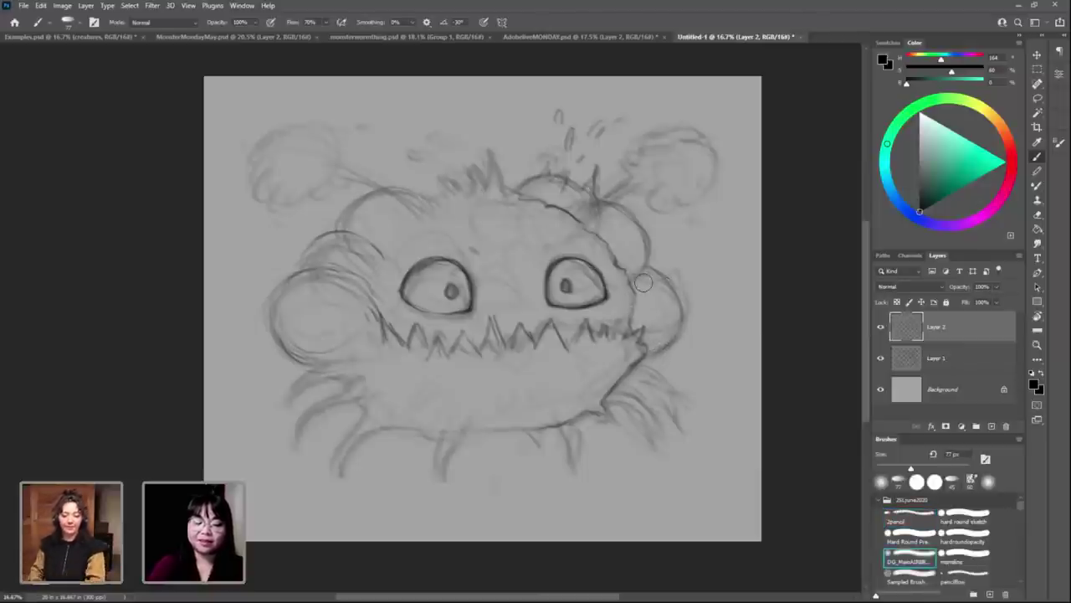
pyautogui.press(',')
pyautogui.press(',')
pyautogui.press(',')
pyautogui.moveTo(365, 277)
pyautogui.mouseDown()
pyautogui.moveTo(308, 269)
pyautogui.moveTo(286, 282)
pyautogui.mouseUp()
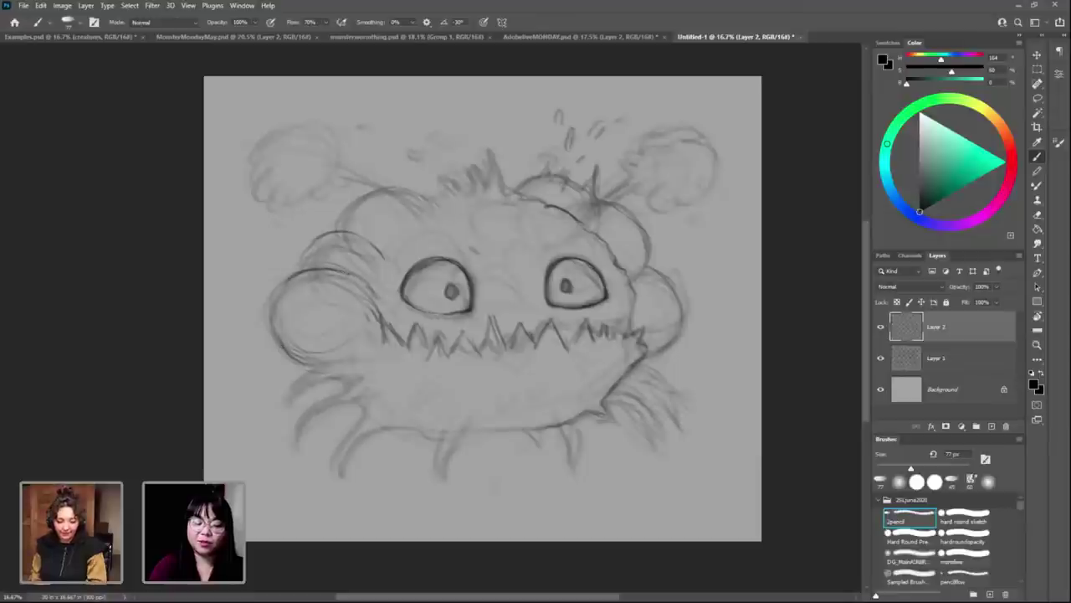
pyautogui.moveTo(379, 251)
pyautogui.mouseDown()
pyautogui.moveTo(339, 234)
pyautogui.moveTo(310, 261)
pyautogui.mouseUp()
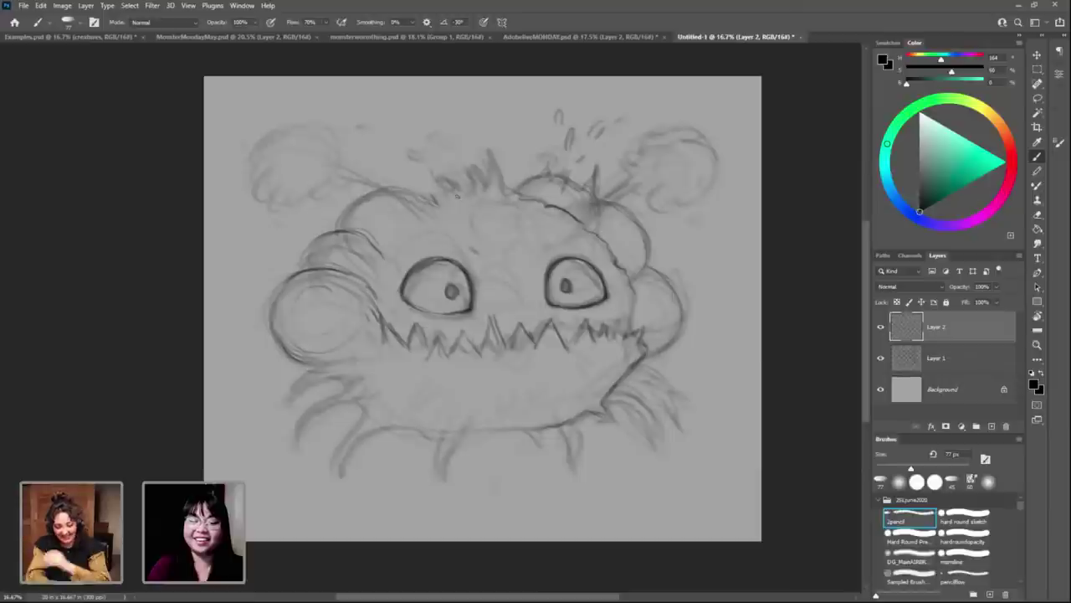
# Step: Add fur spikes on the head, then darken the strokes below the mouth, both legs and the body's bottom line
pyautogui.moveTo(455, 188); pyautogui.dragTo(469, 153)
pyautogui.moveTo(473, 179)
pyautogui.mouseDown()
pyautogui.moveTo(487, 154)
pyautogui.moveTo(492, 169)
pyautogui.moveTo(521, 167)
pyautogui.mouseUp()
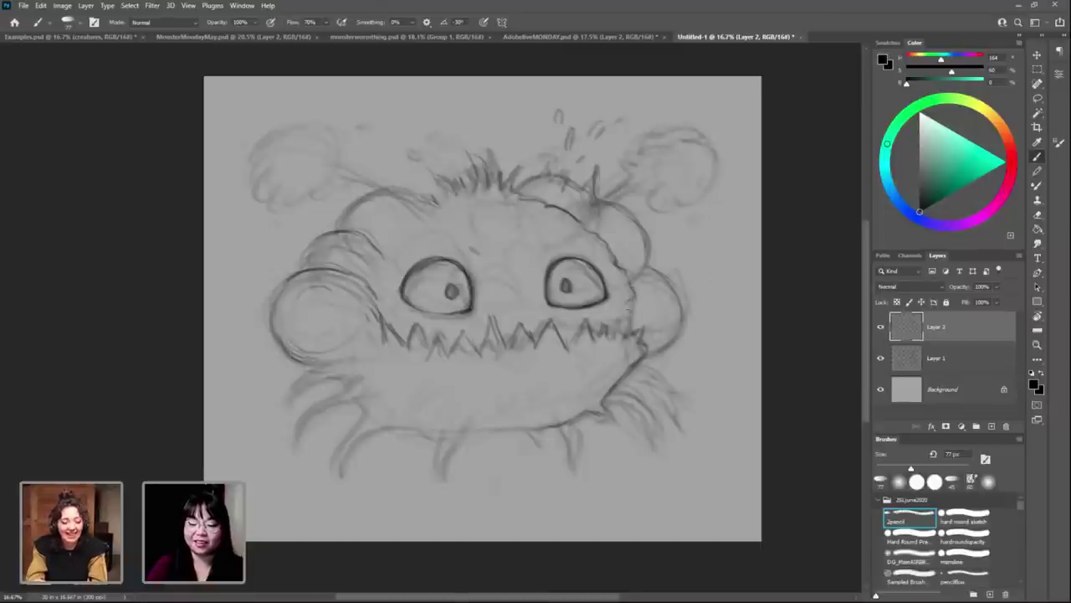
pyautogui.moveTo(506, 401)
pyautogui.mouseDown()
pyautogui.moveTo(504, 415)
pyautogui.moveTo(526, 410)
pyautogui.mouseUp()
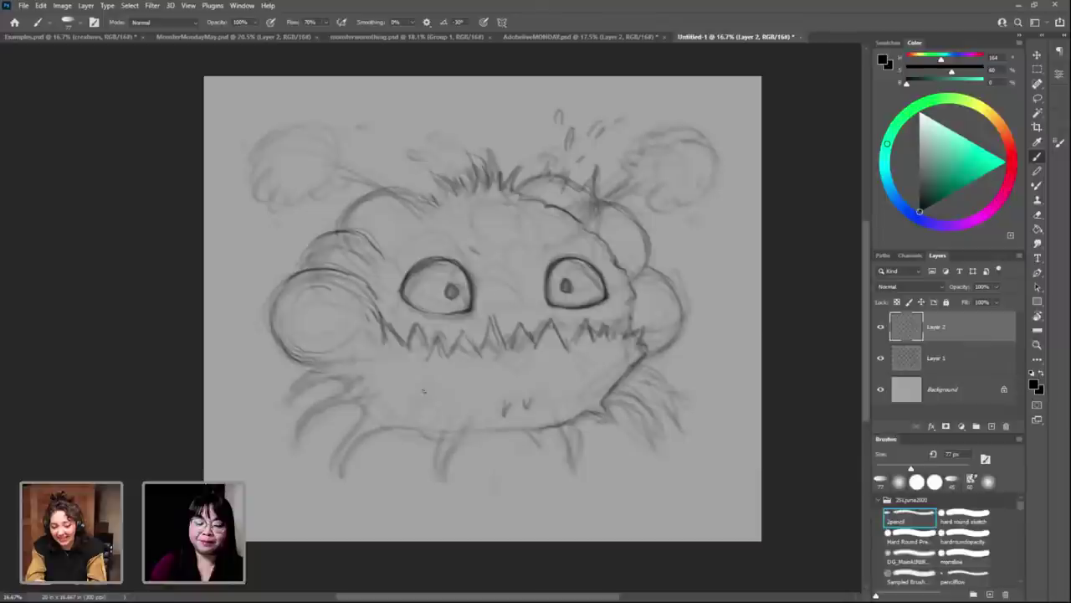
pyautogui.moveTo(431, 434)
pyautogui.mouseDown()
pyautogui.moveTo(436, 492)
pyautogui.moveTo(455, 430)
pyautogui.mouseUp()
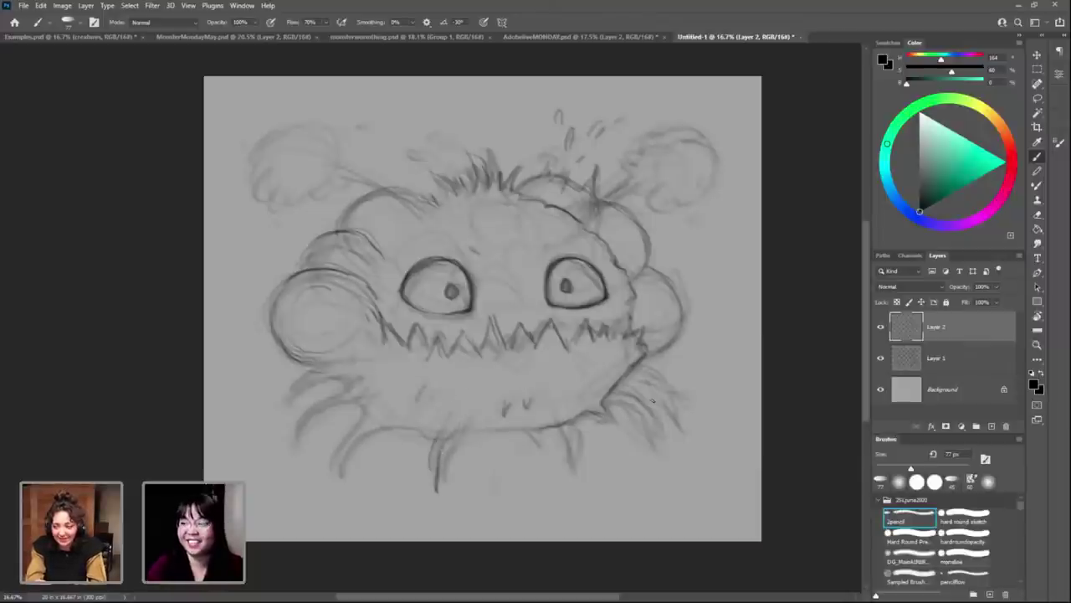
pyautogui.moveTo(529, 429)
pyautogui.mouseDown()
pyautogui.moveTo(534, 444)
pyautogui.moveTo(582, 445)
pyautogui.moveTo(577, 486)
pyautogui.mouseUp()
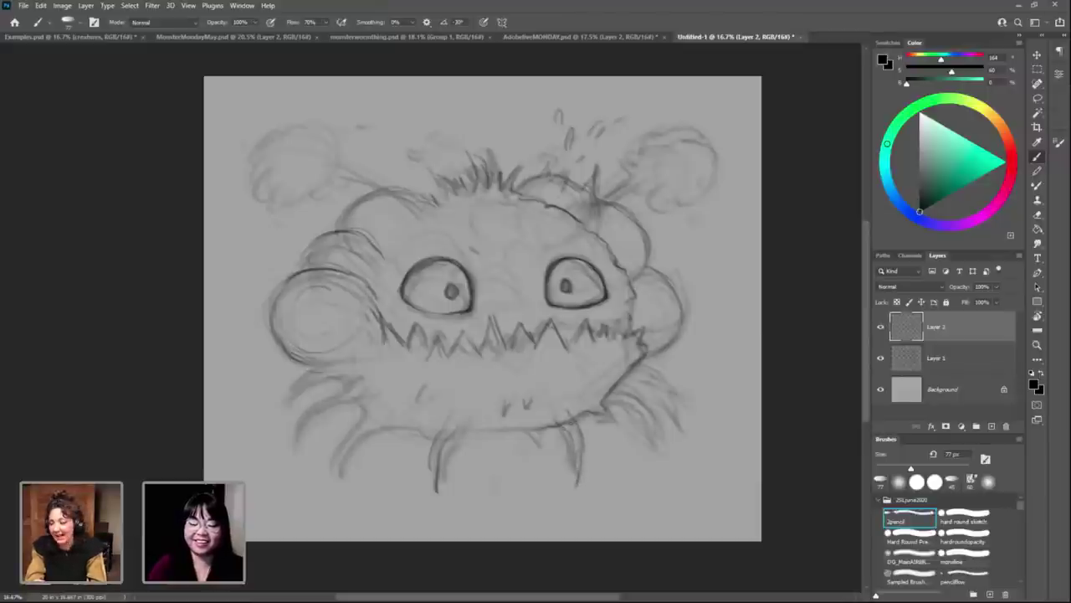
pyautogui.moveTo(484, 437); pyautogui.dragTo(553, 431)
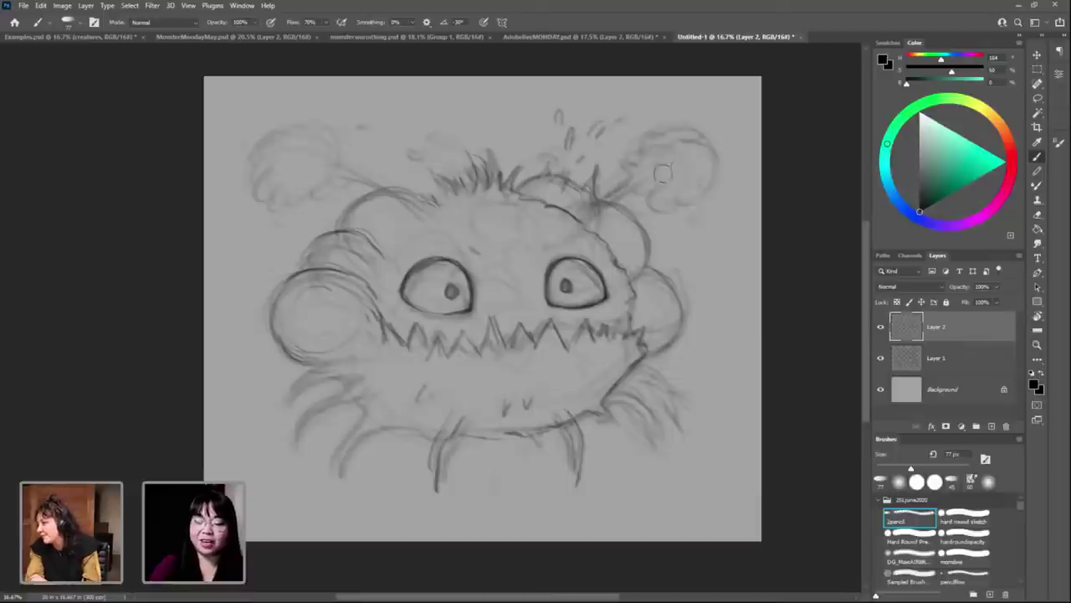
pyautogui.press('.')
pyautogui.press('.')
pyautogui.press('.')
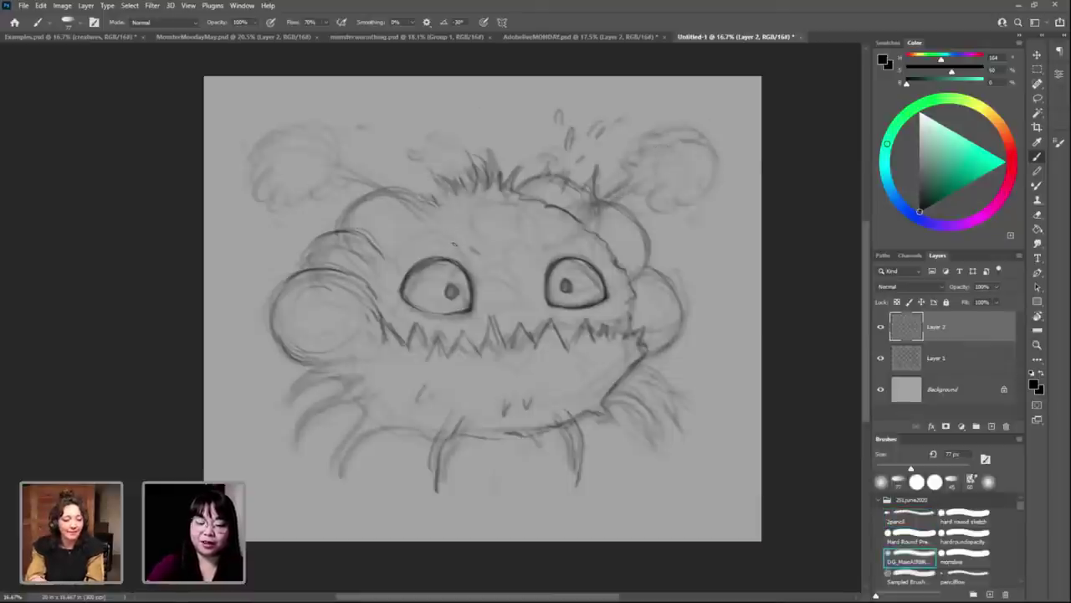
pyautogui.press(',')
pyautogui.press(',')
pyautogui.press(',')
# Step: Draw stalk lines from the forehead toward the right spore pod and outline that pod
pyautogui.moveTo(412, 194)
pyautogui.mouseDown()
pyautogui.moveTo(457, 243)
pyautogui.moveTo(446, 236)
pyautogui.mouseUp()
pyautogui.moveTo(634, 178); pyautogui.dragTo(605, 195)
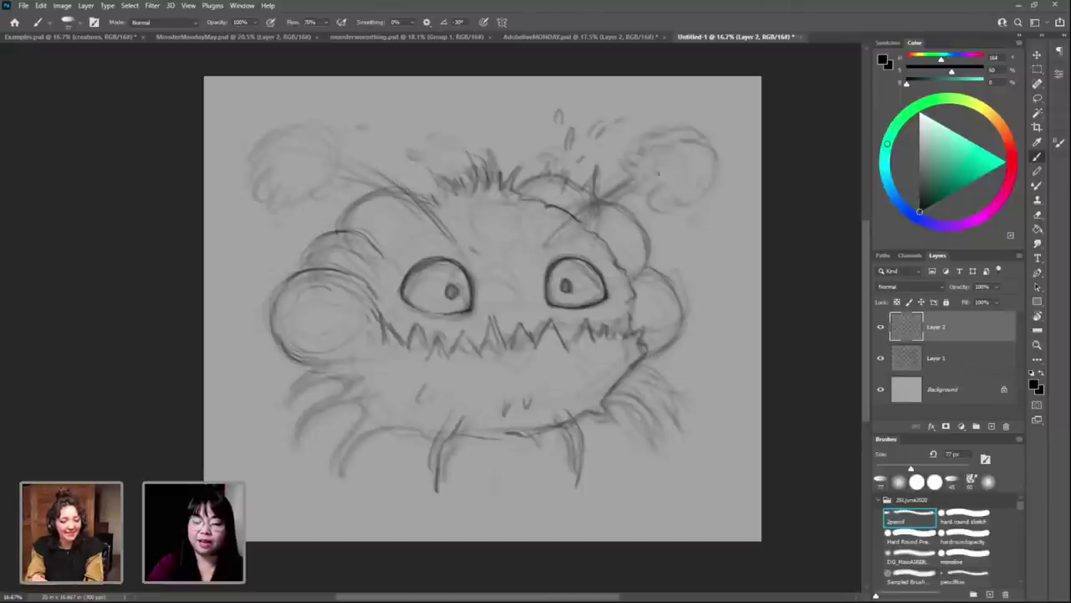
pyautogui.moveTo(655, 173); pyautogui.dragTo(613, 195)
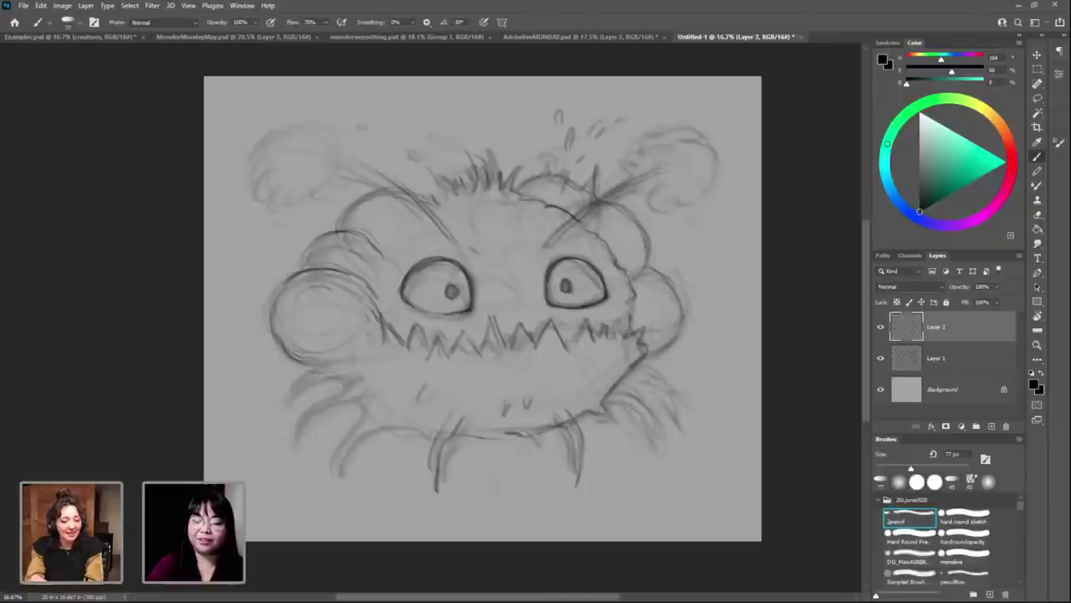
pyautogui.moveTo(645, 156)
pyautogui.mouseDown()
pyautogui.moveTo(708, 111)
pyautogui.moveTo(740, 179)
pyautogui.moveTo(703, 189)
pyautogui.mouseUp()
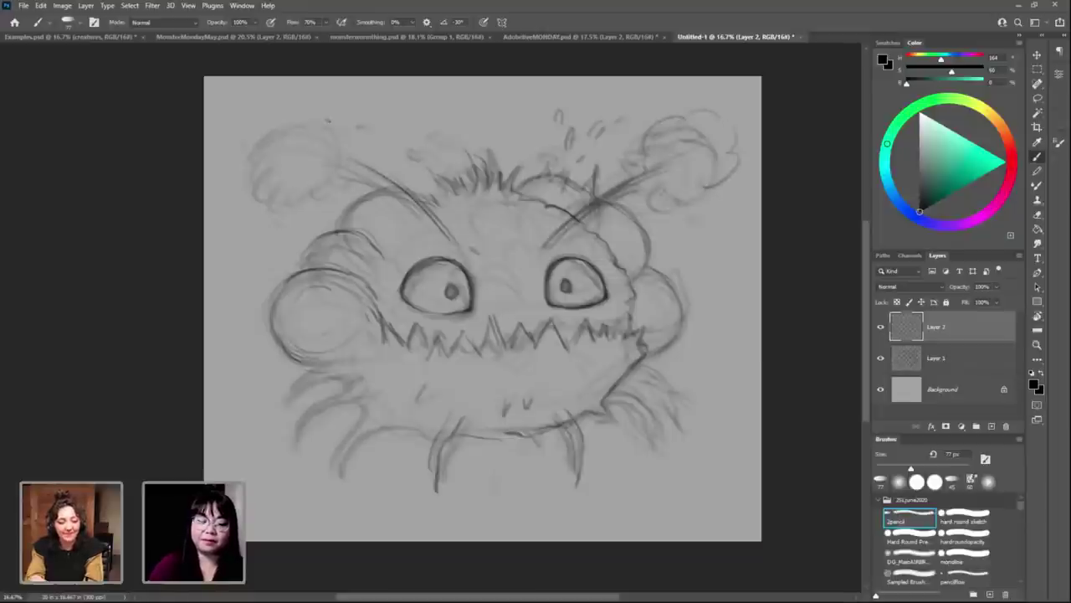
# Step: Outline the left spore pod, then undo the last two strokes near it
pyautogui.moveTo(351, 157); pyautogui.dragTo(274, 122)
pyautogui.moveTo(334, 184); pyautogui.dragTo(360, 156)
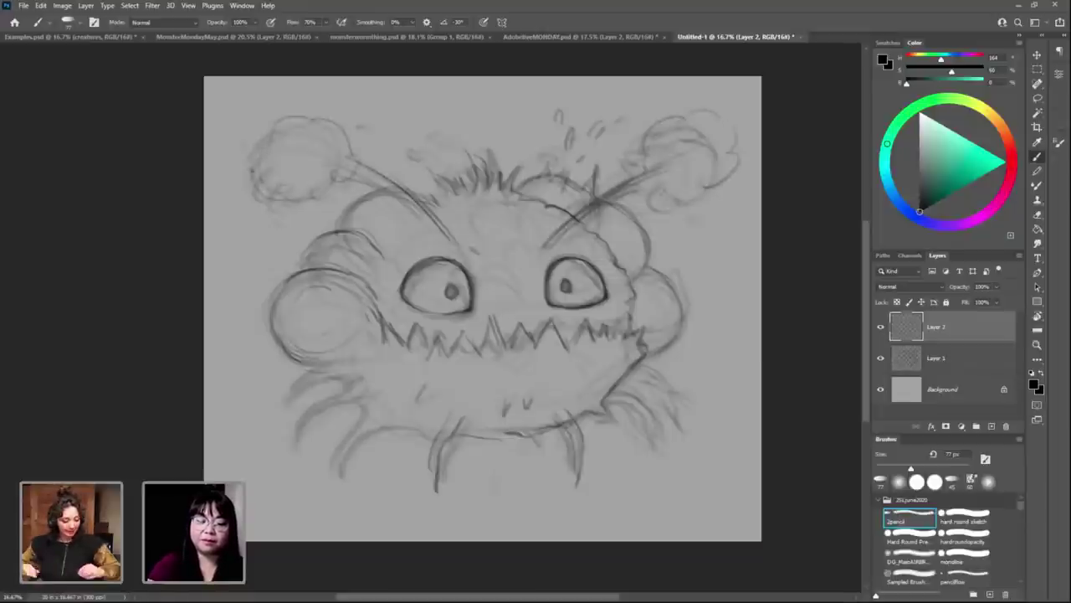
pyautogui.moveTo(312, 108); pyautogui.dragTo(266, 149)
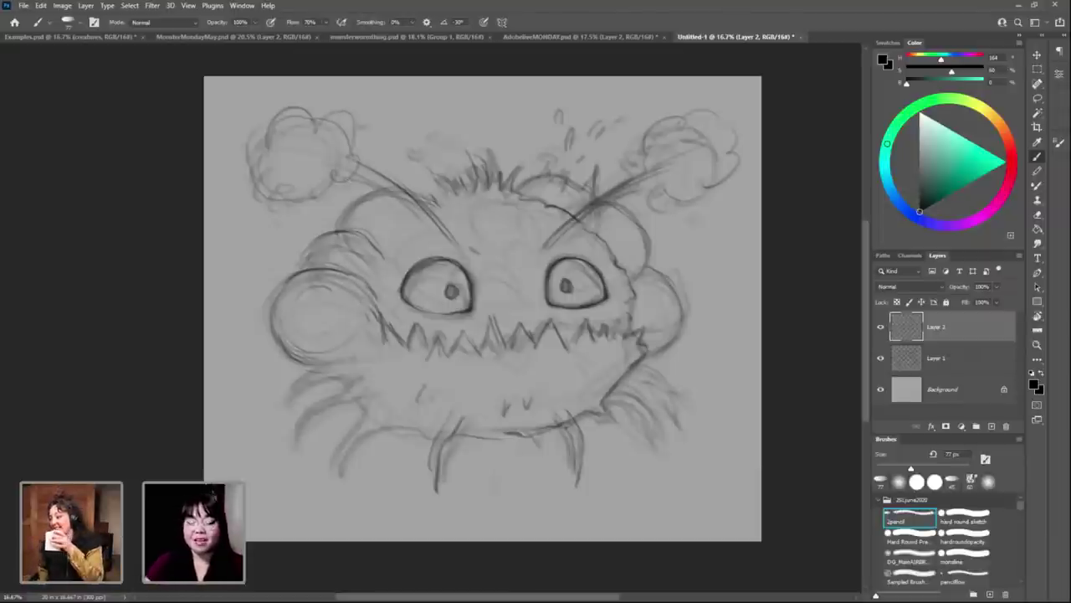
pyautogui.moveTo(358, 161); pyautogui.dragTo(362, 134)
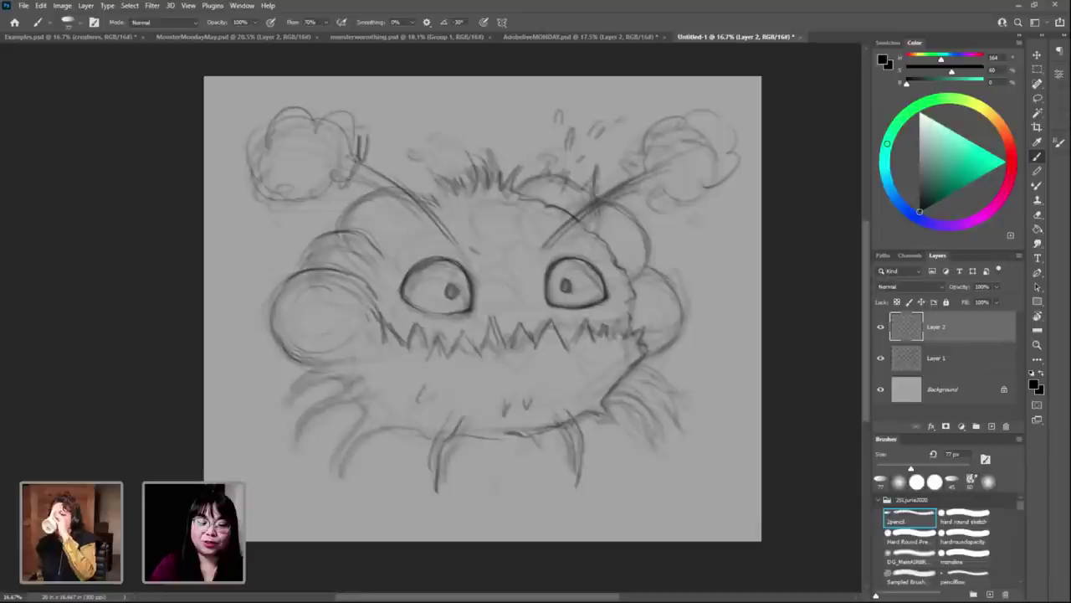
pyautogui.hotkey('ctrl', 'z')
pyautogui.hotkey('ctrl', 'z')
pyautogui.hotkey('ctrl', 'z')
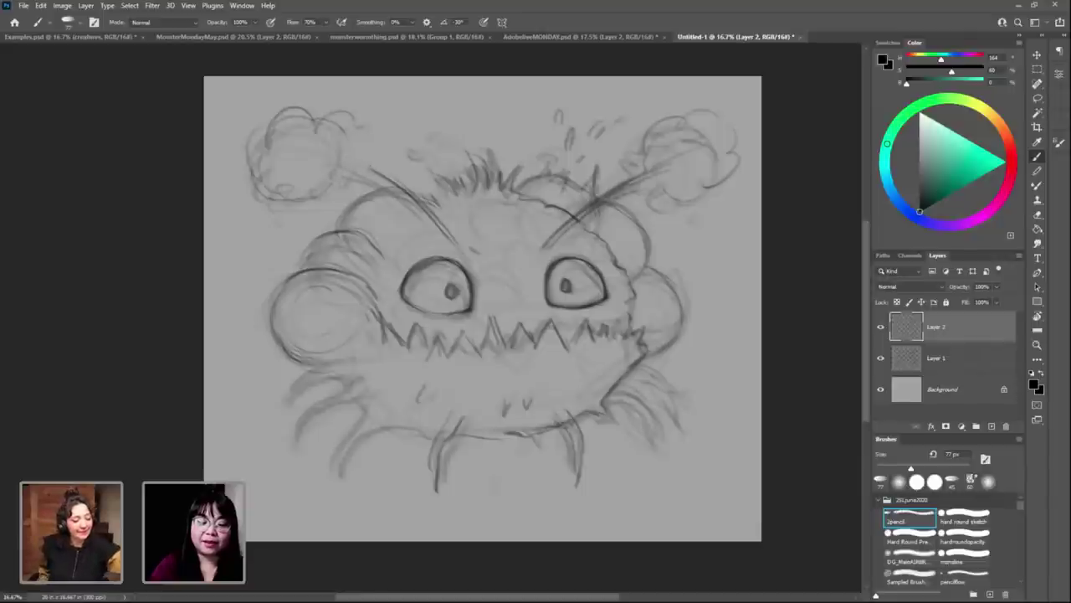
pyautogui.hotkey('ctrl', 'z')
pyautogui.hotkey('ctrl', 'z')
pyautogui.hotkey('ctrl', 'z')
pyautogui.hotkey('ctrl', 'z')
pyautogui.hotkey('ctrl', 'z')
# Step: Toggle between the airbrush and pencil brush presets, ending on the pencil brush
pyautogui.click(910, 554)
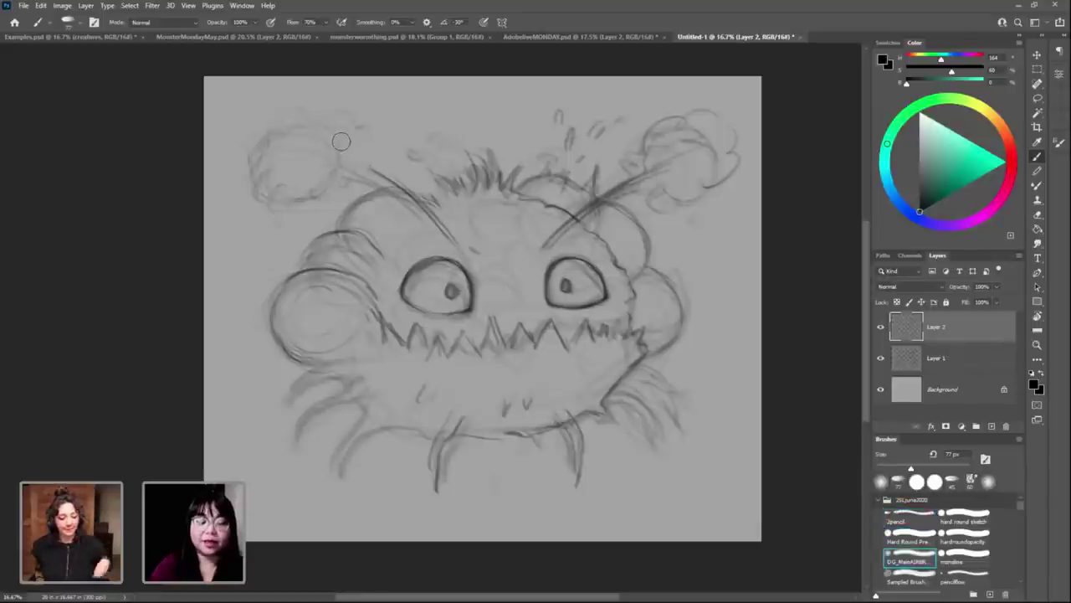
pyautogui.click(910, 521)
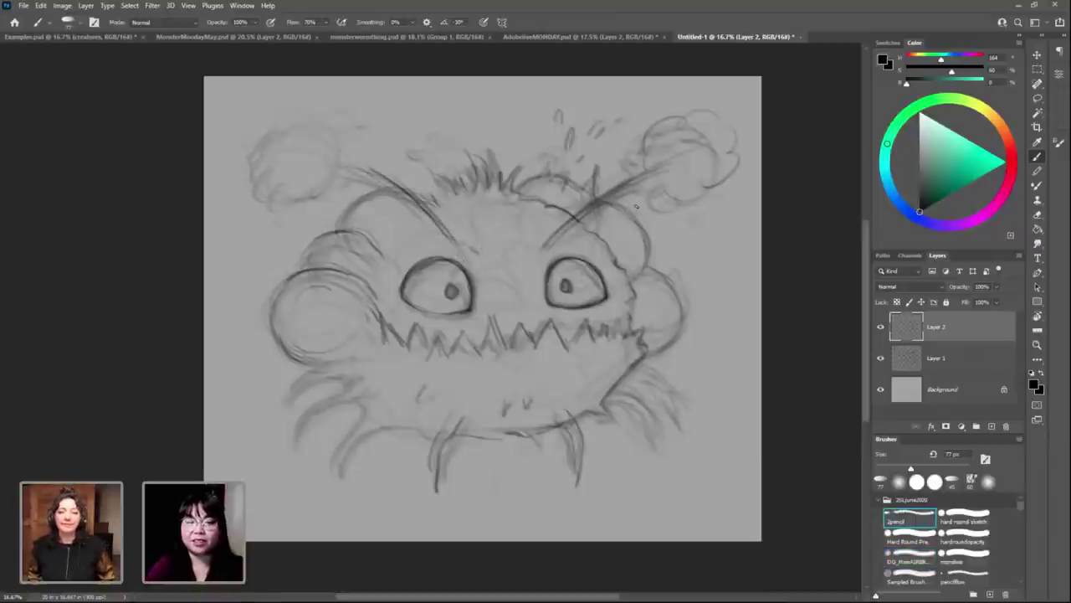
pyautogui.click(910, 561)
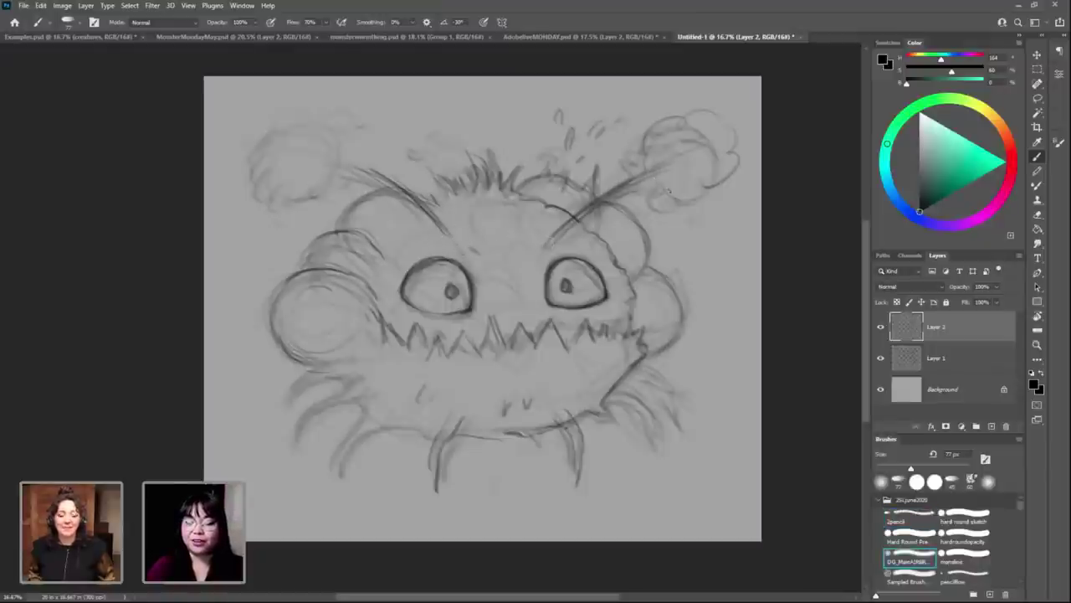
pyautogui.click(910, 521)
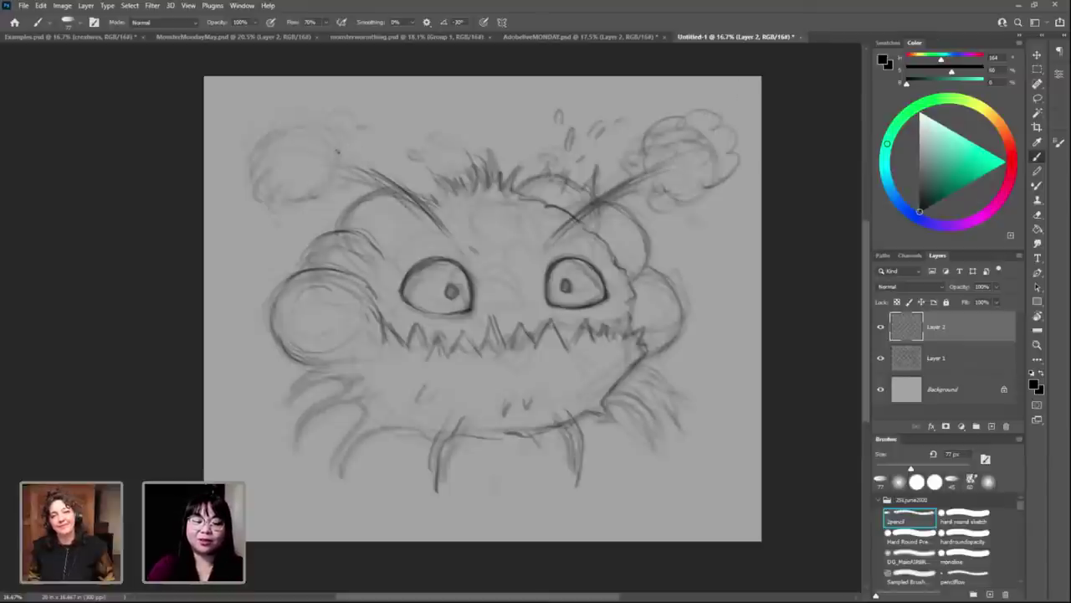
# Step: Redraw the left pod's top and lower-left edges and darken its stalk to the head
pyautogui.moveTo(317, 122); pyautogui.dragTo(289, 120)
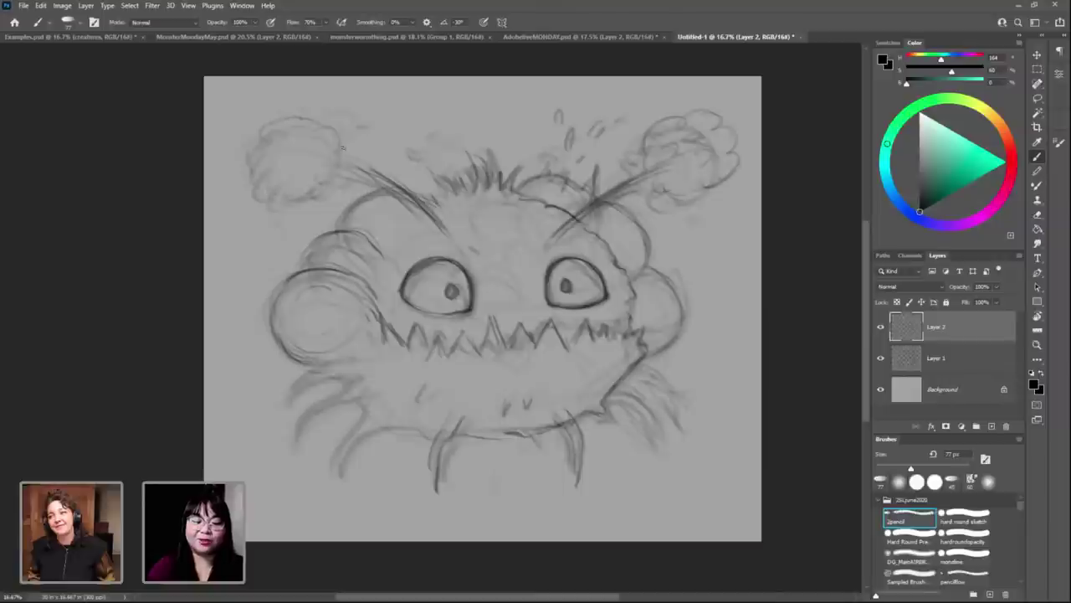
pyautogui.moveTo(266, 193); pyautogui.dragTo(251, 179)
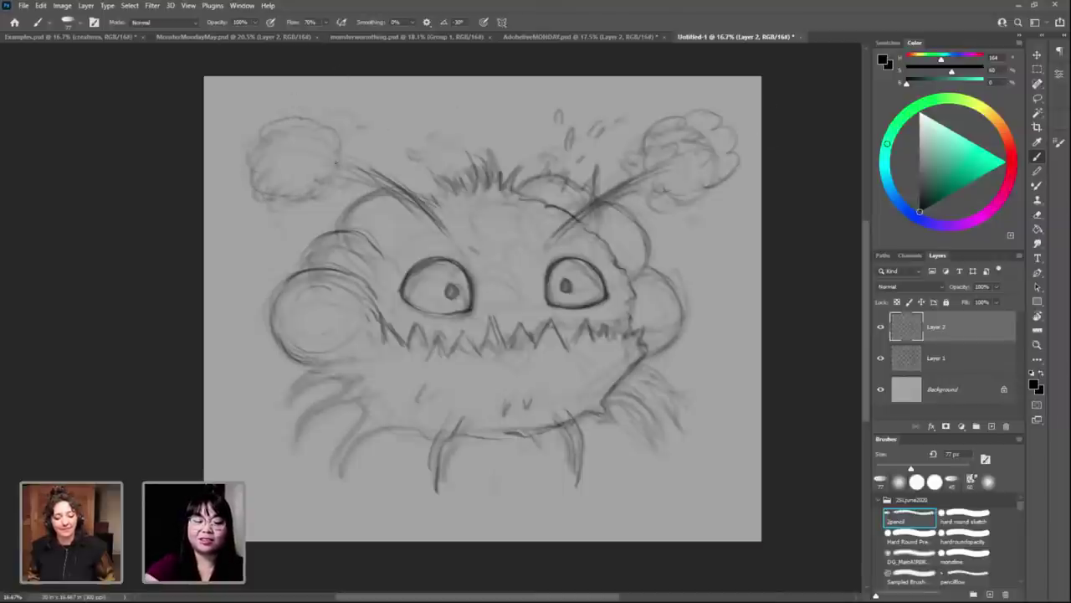
pyautogui.moveTo(343, 161); pyautogui.dragTo(382, 177)
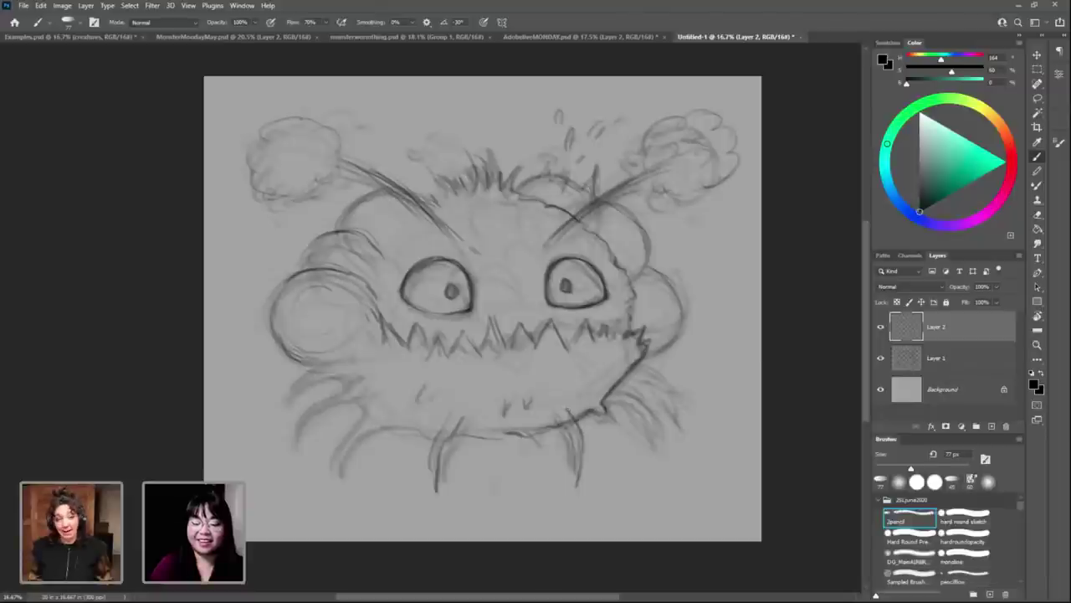
# Step: Darken the lower-right and lower-left fangs and the lower-left jaw line
pyautogui.moveTo(586, 410)
pyautogui.mouseDown()
pyautogui.moveTo(570, 442)
pyautogui.moveTo(586, 477)
pyautogui.mouseUp()
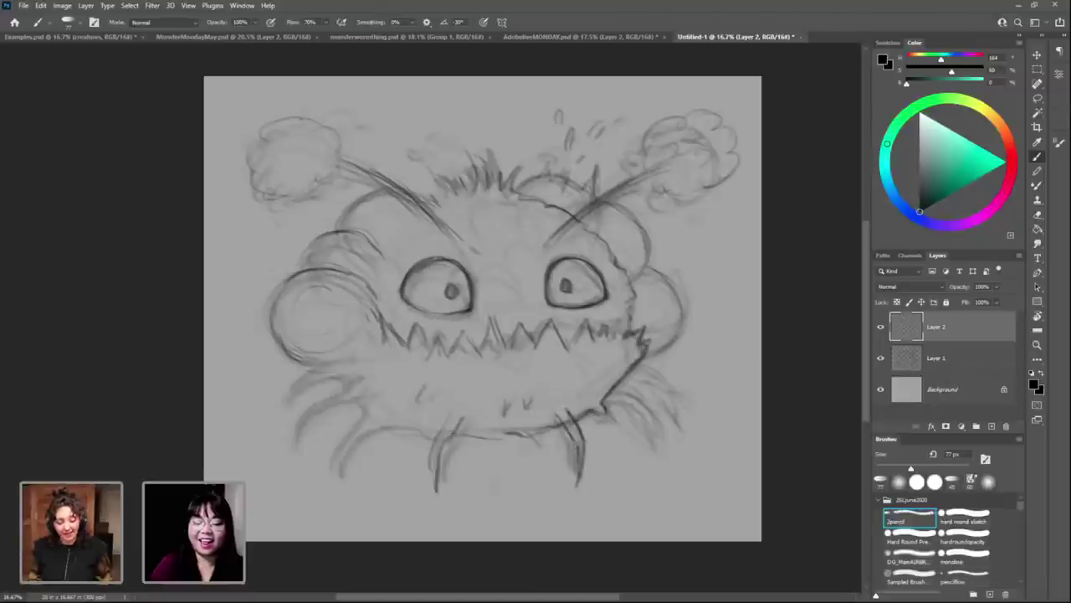
pyautogui.moveTo(469, 416)
pyautogui.mouseDown()
pyautogui.moveTo(435, 475)
pyautogui.moveTo(437, 439)
pyautogui.mouseUp()
pyautogui.moveTo(437, 437); pyautogui.dragTo(433, 488)
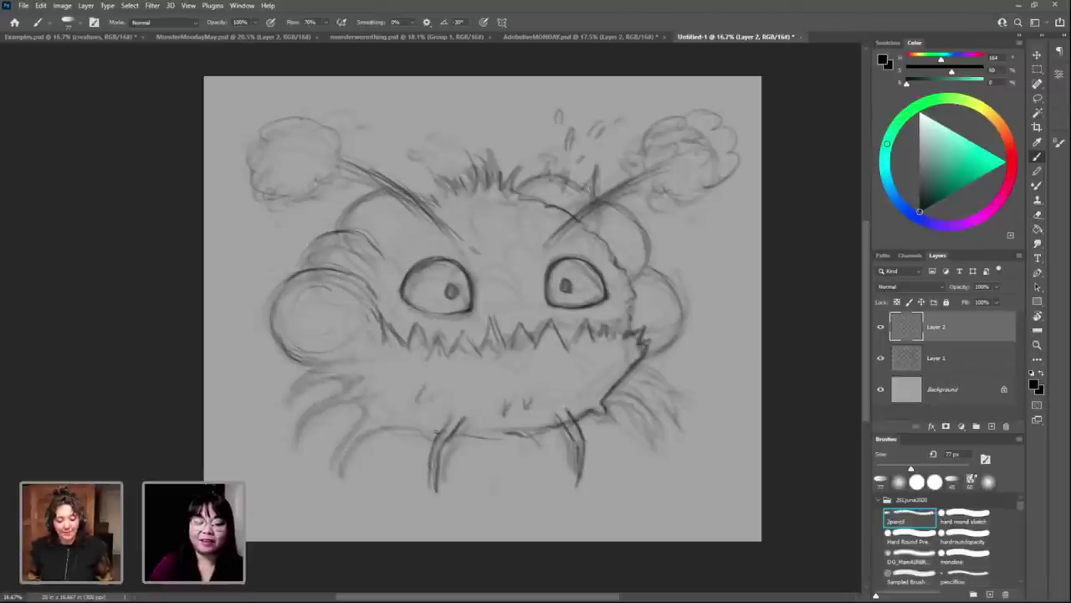
pyautogui.moveTo(436, 427)
pyautogui.mouseDown()
pyautogui.moveTo(351, 450)
pyautogui.moveTo(336, 484)
pyautogui.mouseUp()
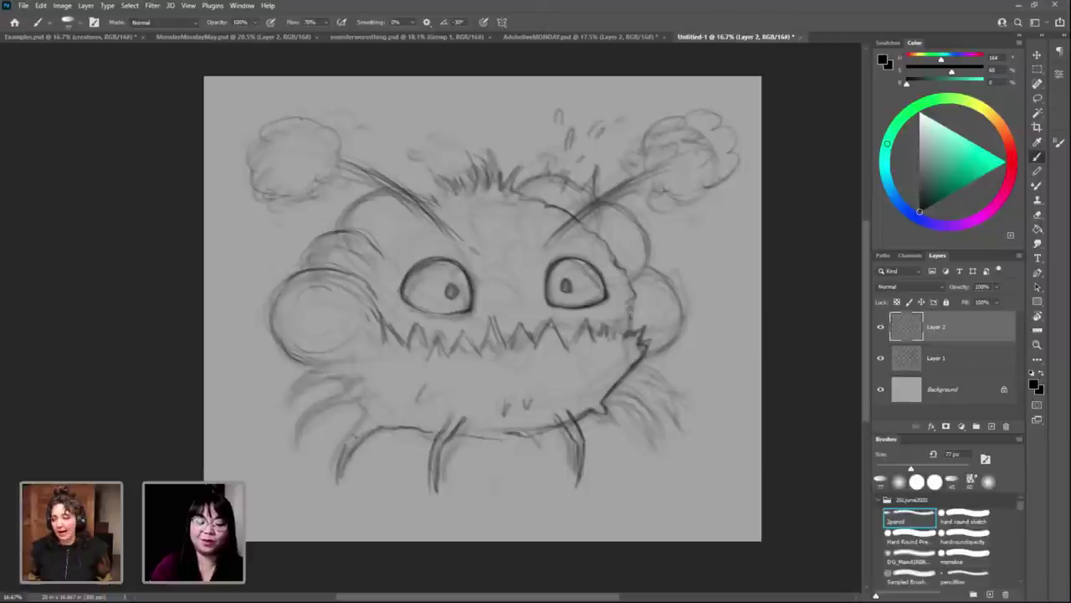
pyautogui.moveTo(369, 424)
pyautogui.mouseDown()
pyautogui.moveTo(357, 400)
pyautogui.moveTo(308, 422)
pyautogui.moveTo(296, 454)
pyautogui.moveTo(364, 379)
pyautogui.moveTo(286, 400)
pyautogui.moveTo(280, 430)
pyautogui.moveTo(318, 386)
pyautogui.mouseUp()
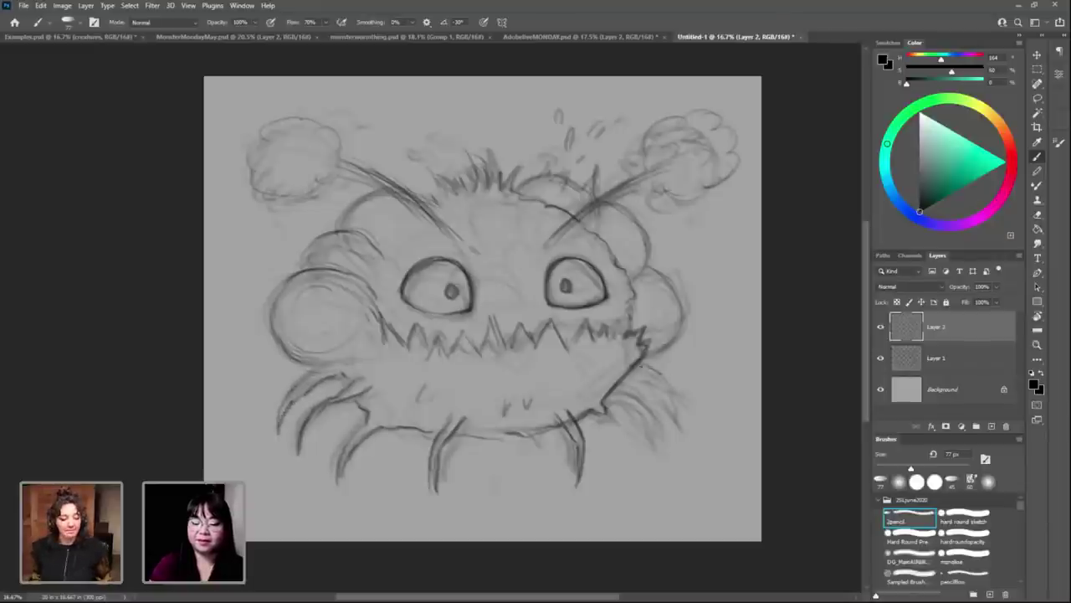
# Step: Add dark leg strokes below the body, finishing back on the pencil brush
pyautogui.moveTo(661, 375); pyautogui.dragTo(687, 425)
pyautogui.moveTo(627, 372)
pyautogui.mouseDown()
pyautogui.moveTo(670, 382)
pyautogui.moveTo(684, 428)
pyautogui.mouseUp()
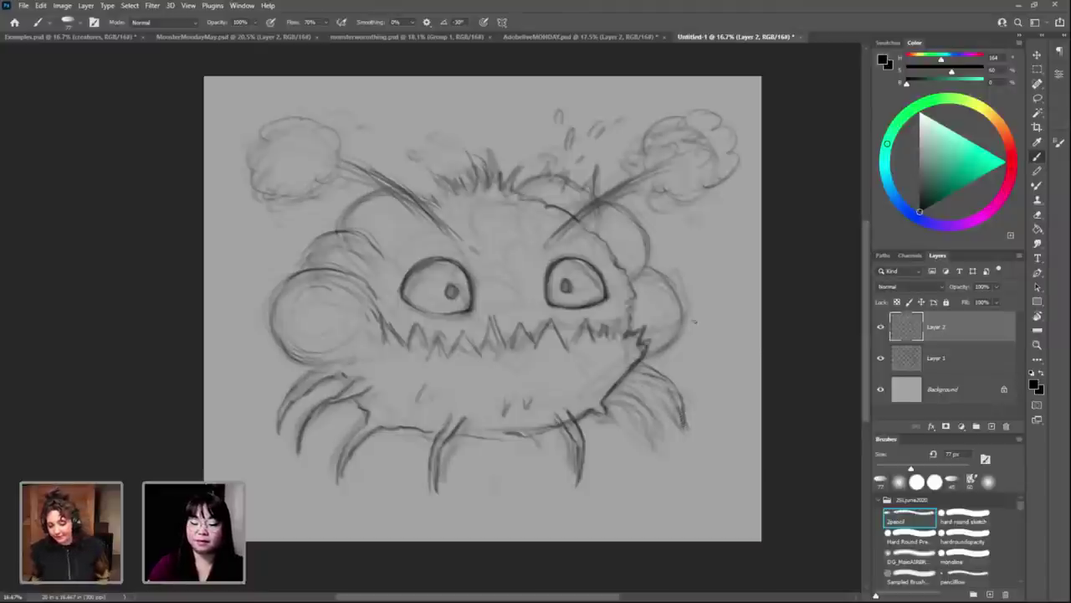
pyautogui.click(910, 559)
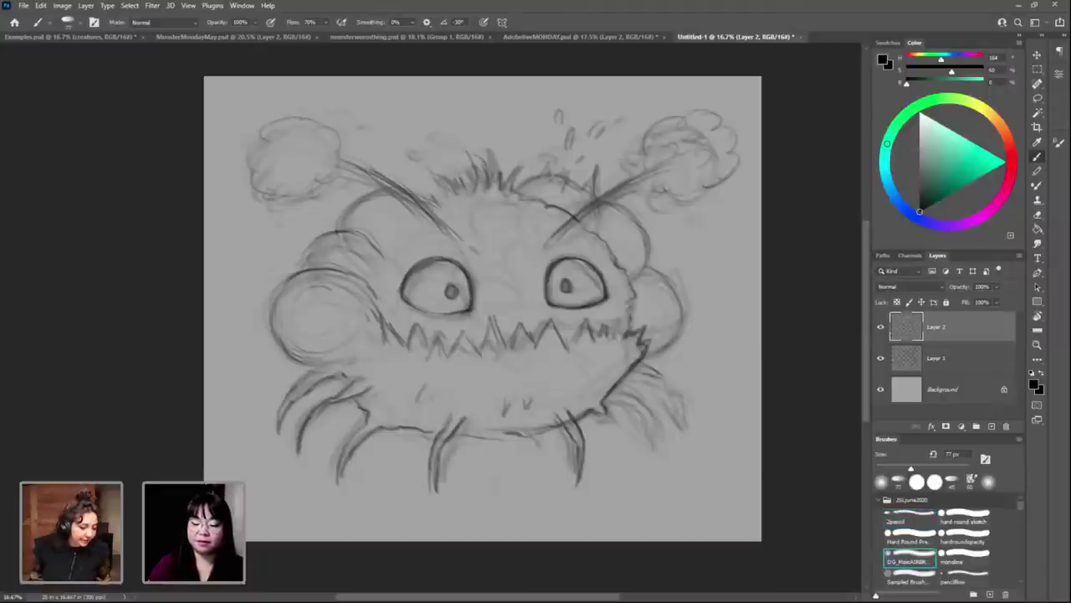
pyautogui.click(910, 519)
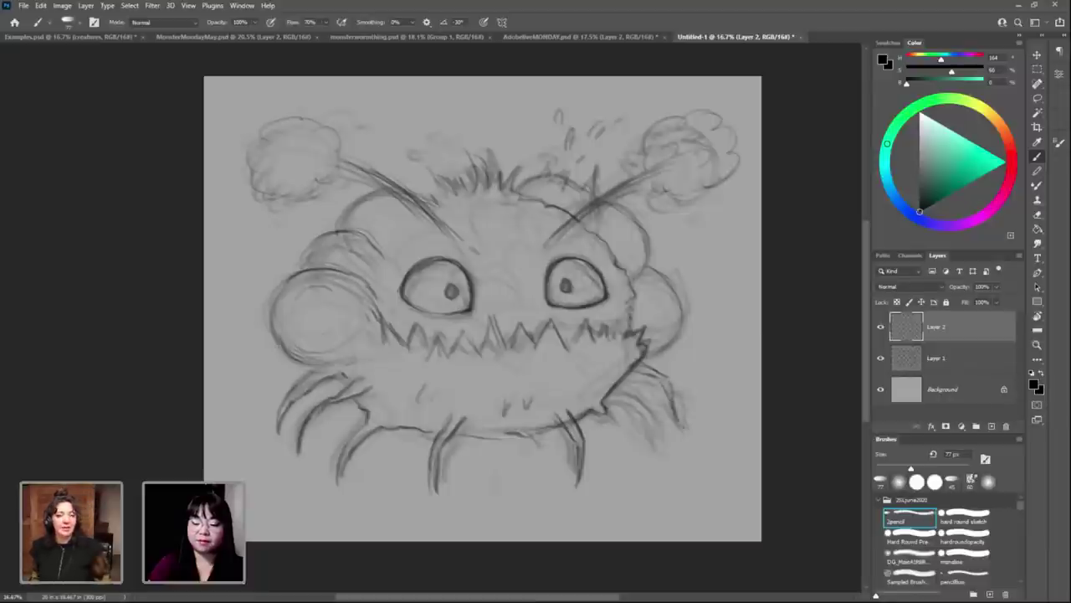
# Step: Darken the lower-right hairs with several 2pencil strokes
pyautogui.moveTo(624, 384)
pyautogui.mouseDown()
pyautogui.moveTo(649, 394)
pyautogui.moveTo(661, 441)
pyautogui.mouseUp()
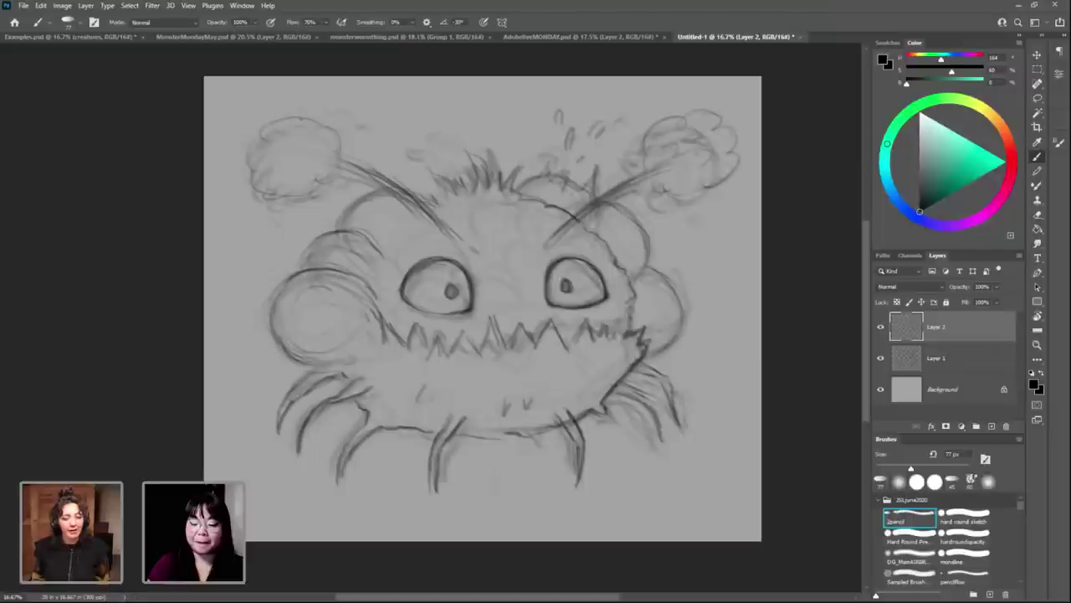
pyautogui.moveTo(655, 403); pyautogui.dragTo(661, 422)
pyautogui.moveTo(628, 390)
pyautogui.mouseDown()
pyautogui.moveTo(644, 399)
pyautogui.moveTo(627, 388)
pyautogui.mouseUp()
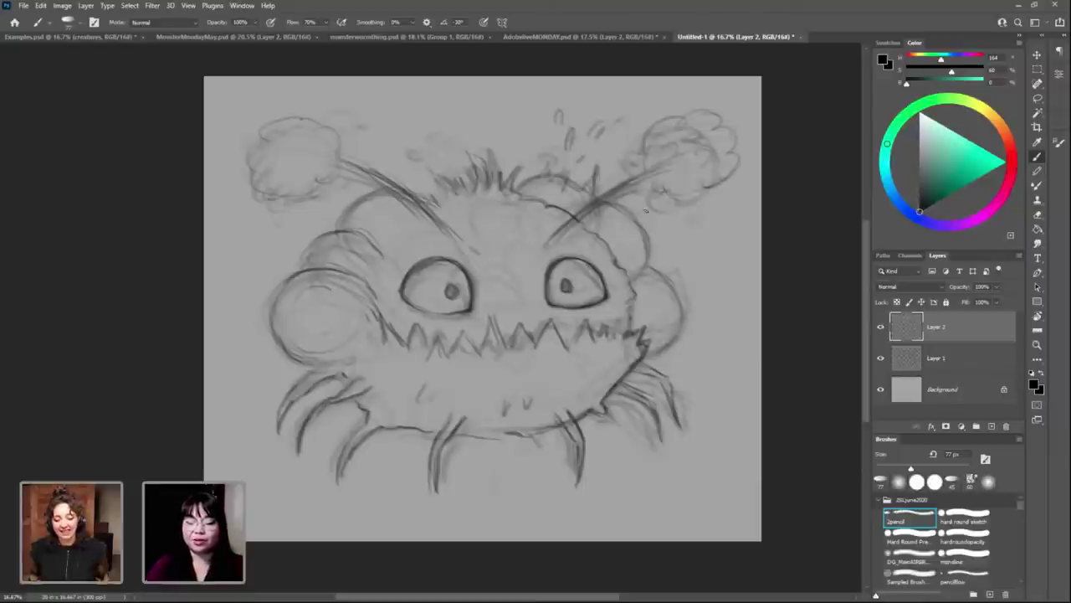
pyautogui.press('.')
pyautogui.press('.')
pyautogui.press('.')
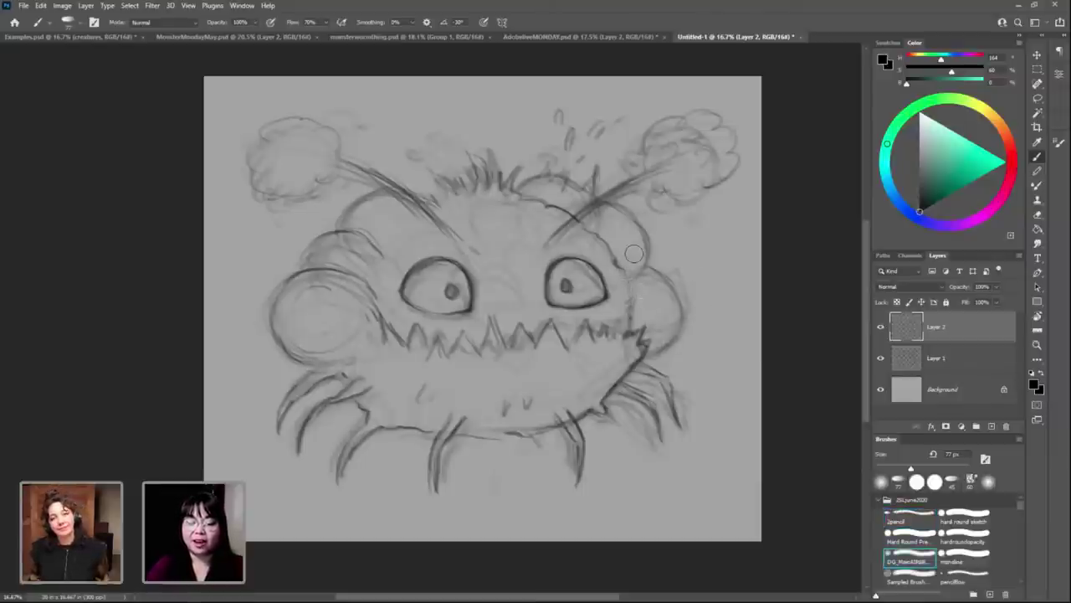
pyautogui.press(',')
pyautogui.press(',')
pyautogui.press(',')
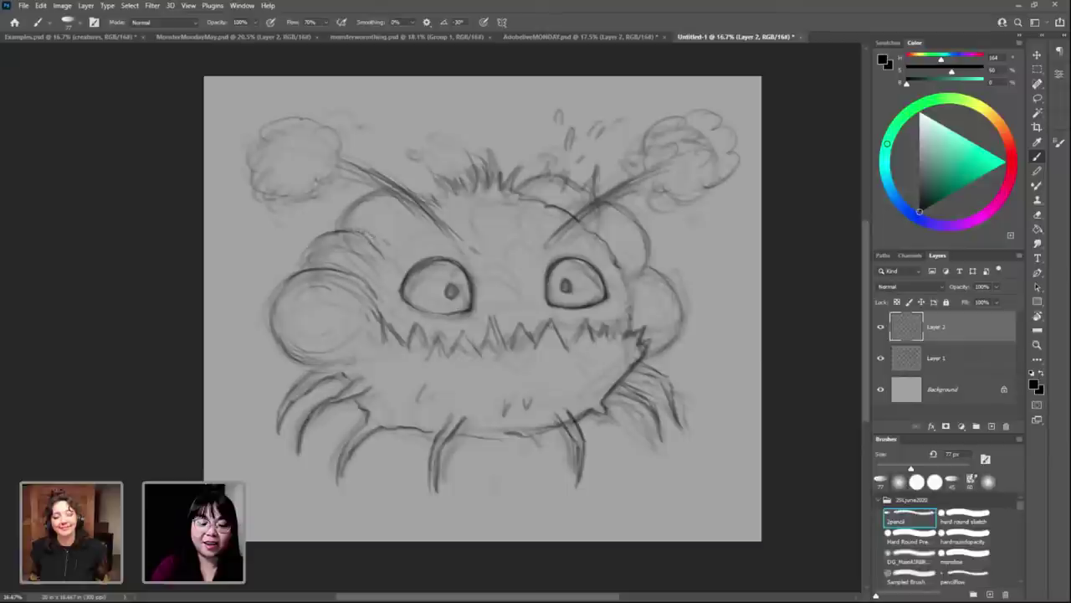
# Step: Darken the upper-left head outline and touch up the left cheek outline
pyautogui.moveTo(368, 239); pyautogui.dragTo(313, 241)
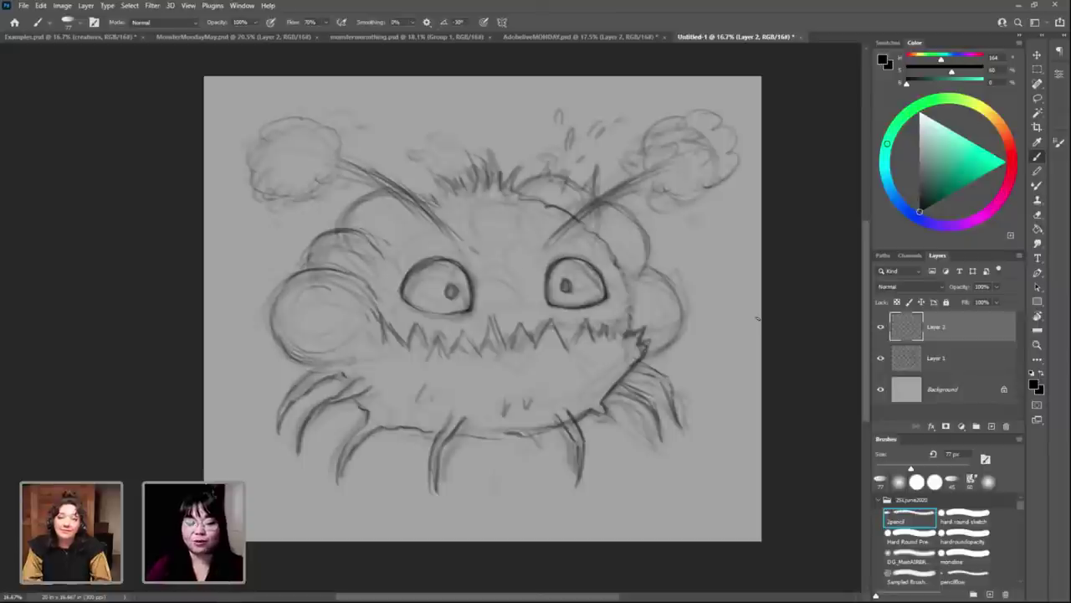
pyautogui.click(910, 561)
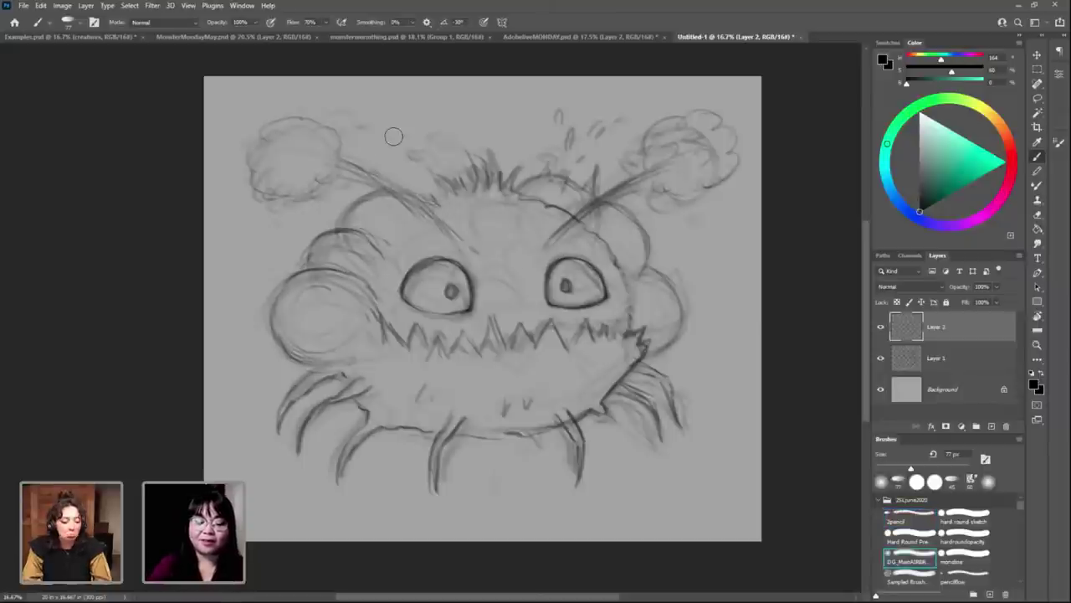
pyautogui.click(910, 519)
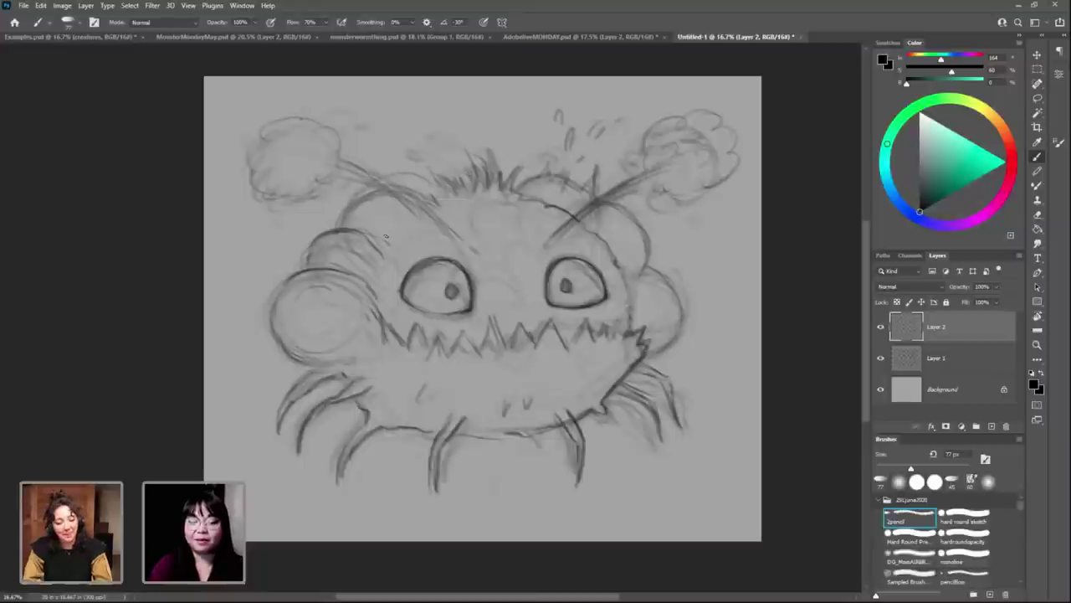
pyautogui.moveTo(341, 230); pyautogui.dragTo(382, 223)
pyautogui.moveTo(309, 243); pyautogui.dragTo(301, 273)
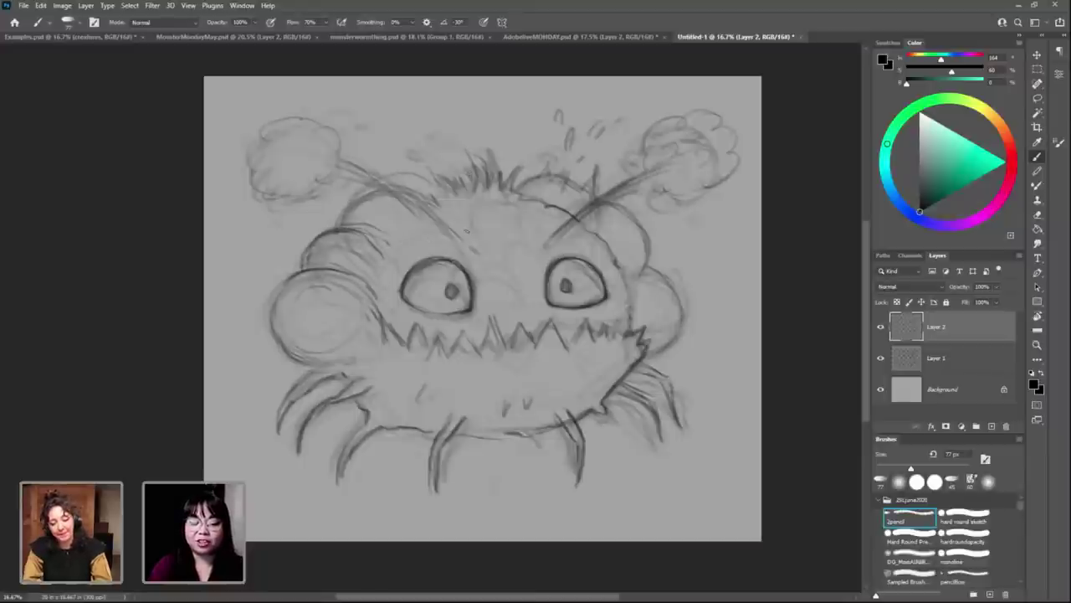
pyautogui.press('.')
pyautogui.press('.')
pyautogui.press('.')
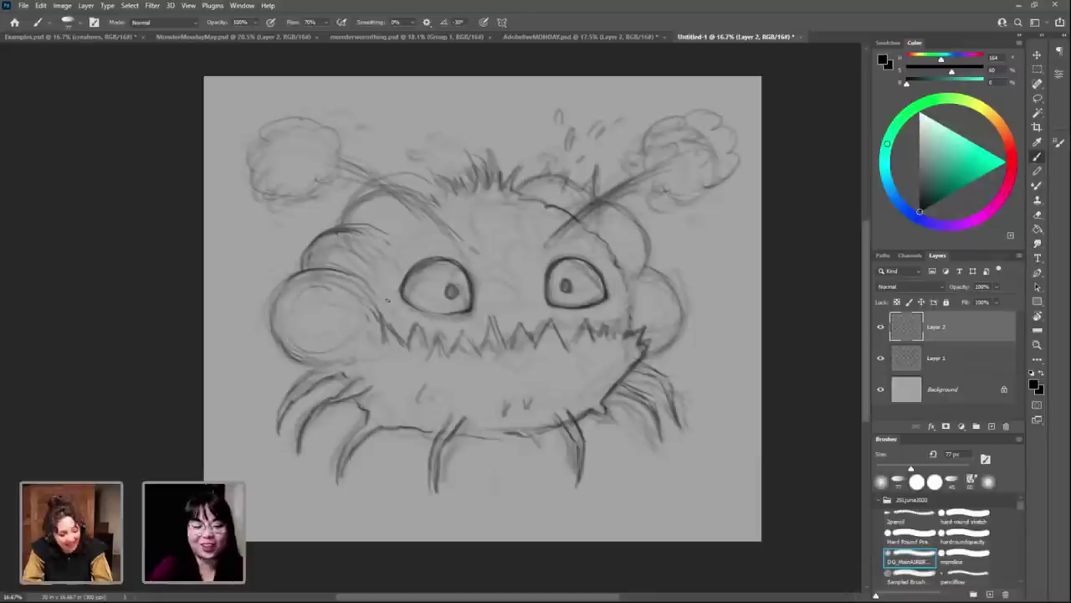
pyautogui.press(',')
pyautogui.press(',')
pyautogui.press(',')
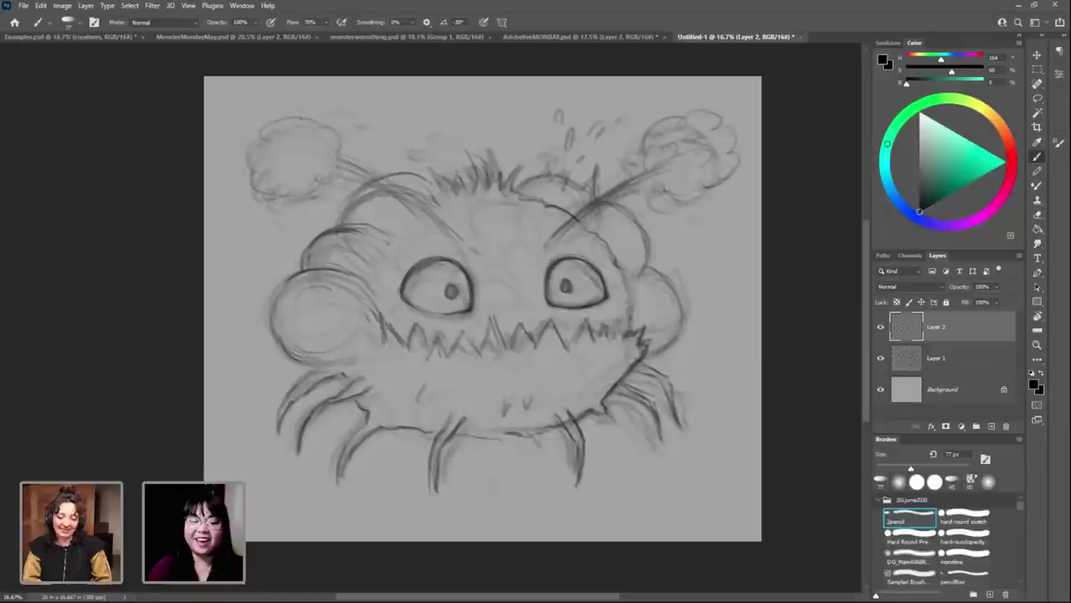
# Step: Add dark fur strokes on top of the head and strengthen the head's top-left arc
pyautogui.moveTo(474, 193)
pyautogui.mouseDown()
pyautogui.moveTo(472, 151)
pyautogui.moveTo(497, 167)
pyautogui.moveTo(503, 158)
pyautogui.mouseUp()
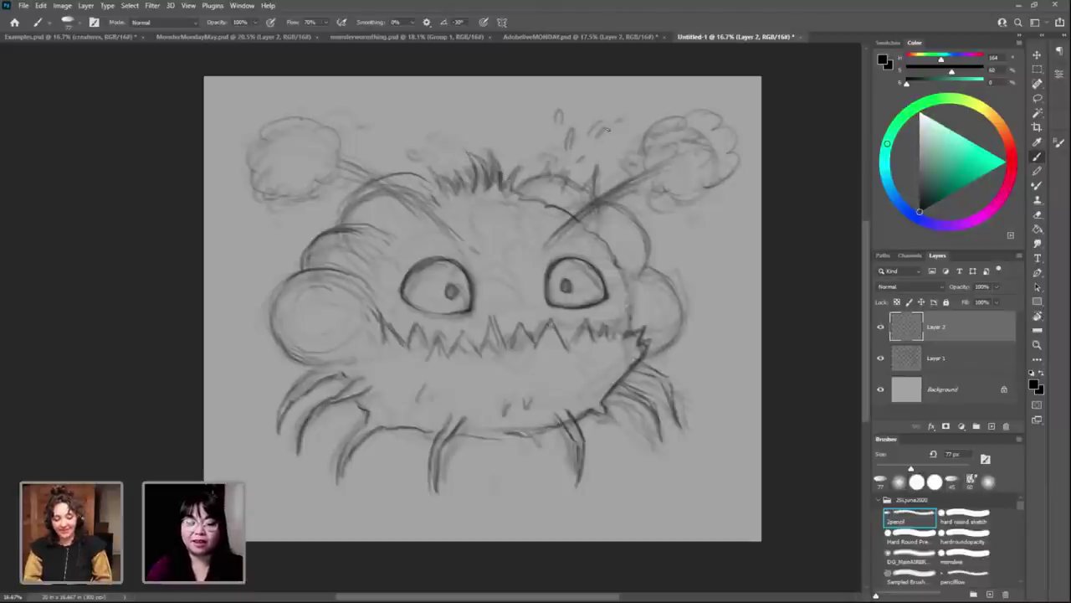
pyautogui.press('.')
pyautogui.press('.')
pyautogui.press('.')
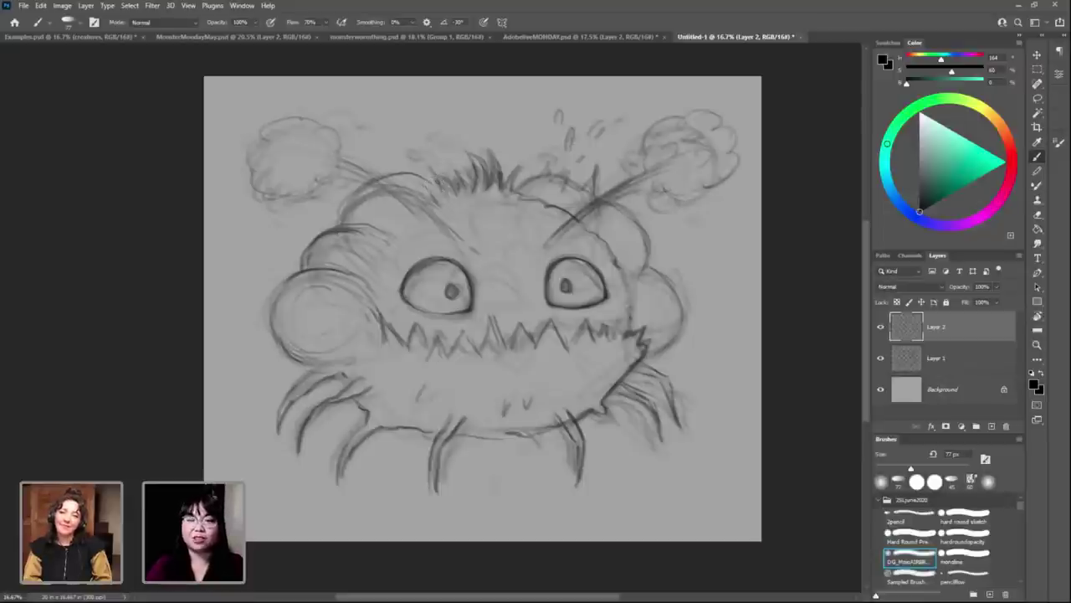
pyautogui.press(',')
pyautogui.press(',')
pyautogui.press(',')
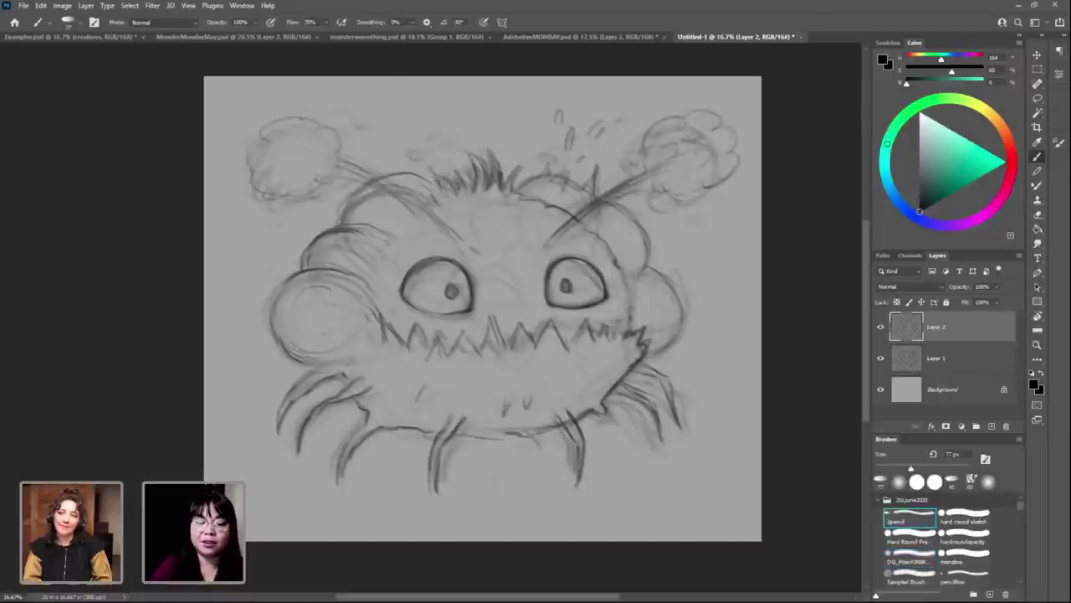
pyautogui.moveTo(350, 228); pyautogui.dragTo(393, 219)
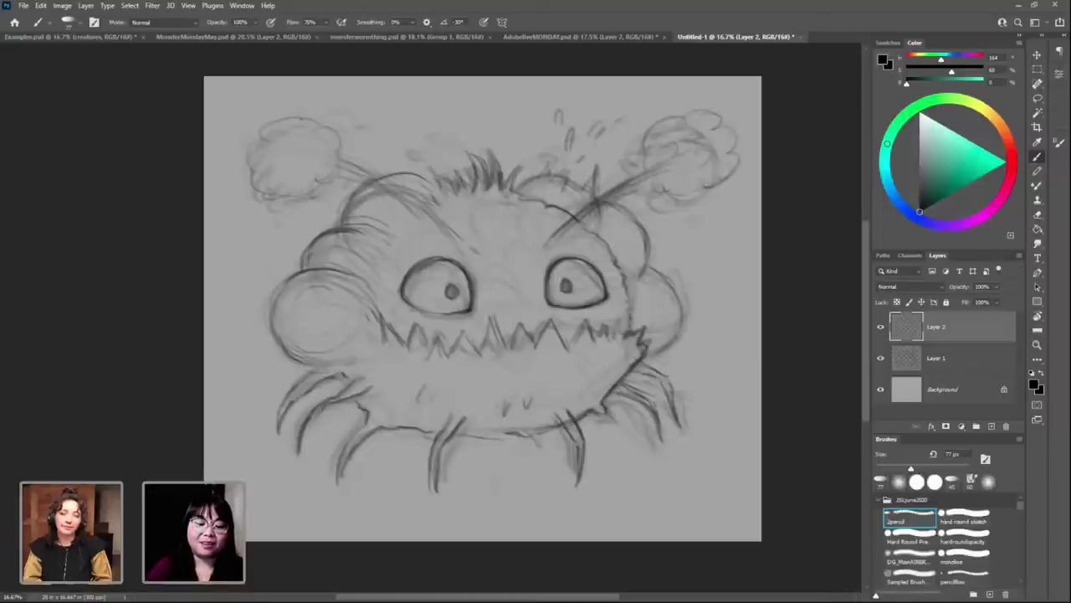
pyautogui.moveTo(425, 181); pyautogui.dragTo(384, 173)
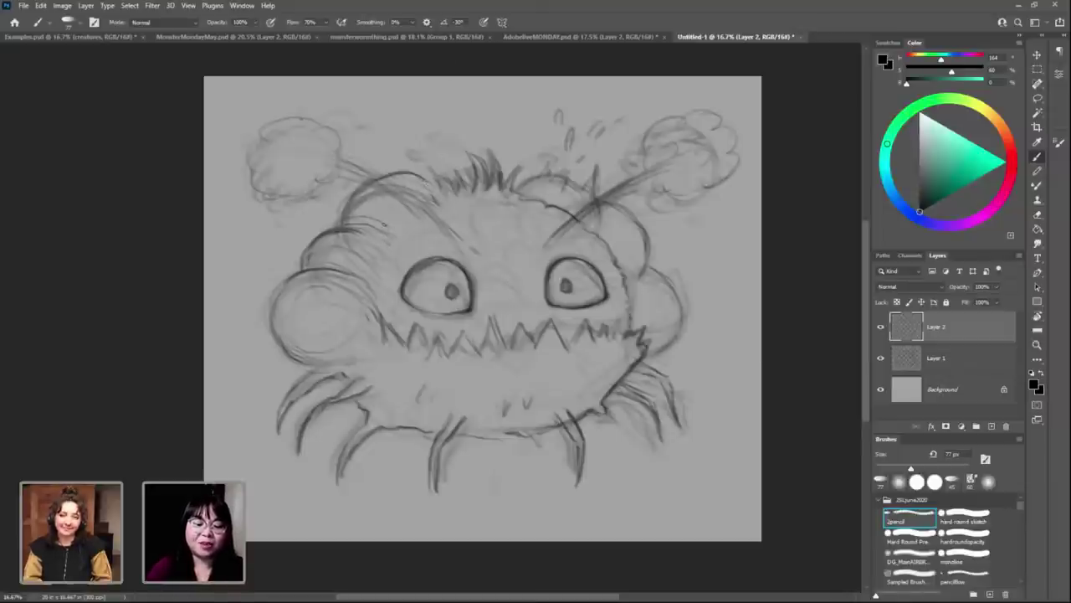
pyautogui.press('.')
pyautogui.press('.')
pyautogui.press('.')
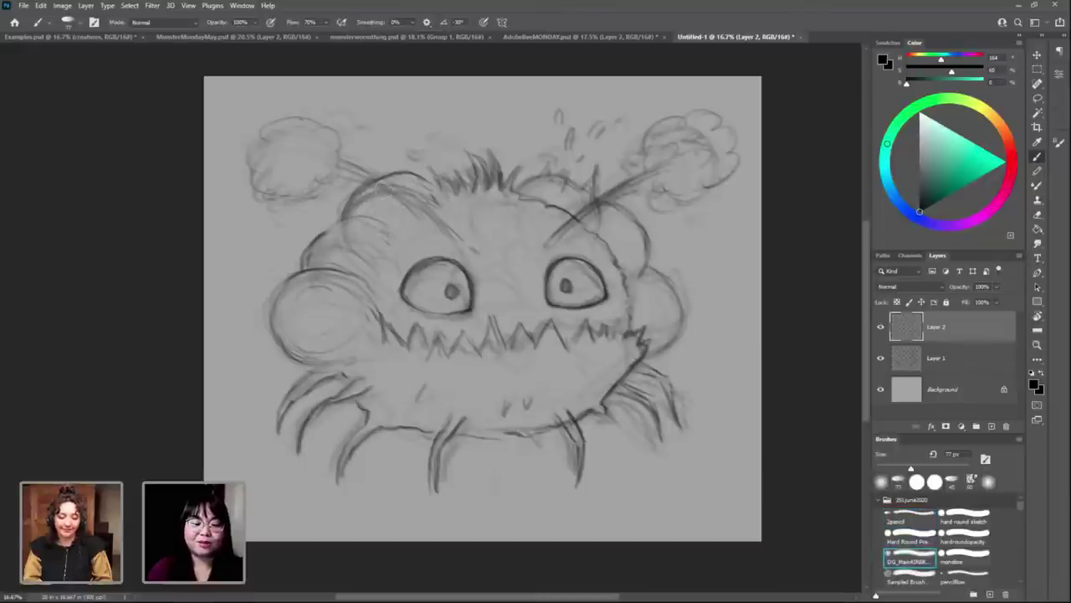
pyautogui.press(',')
pyautogui.press(',')
pyautogui.press(',')
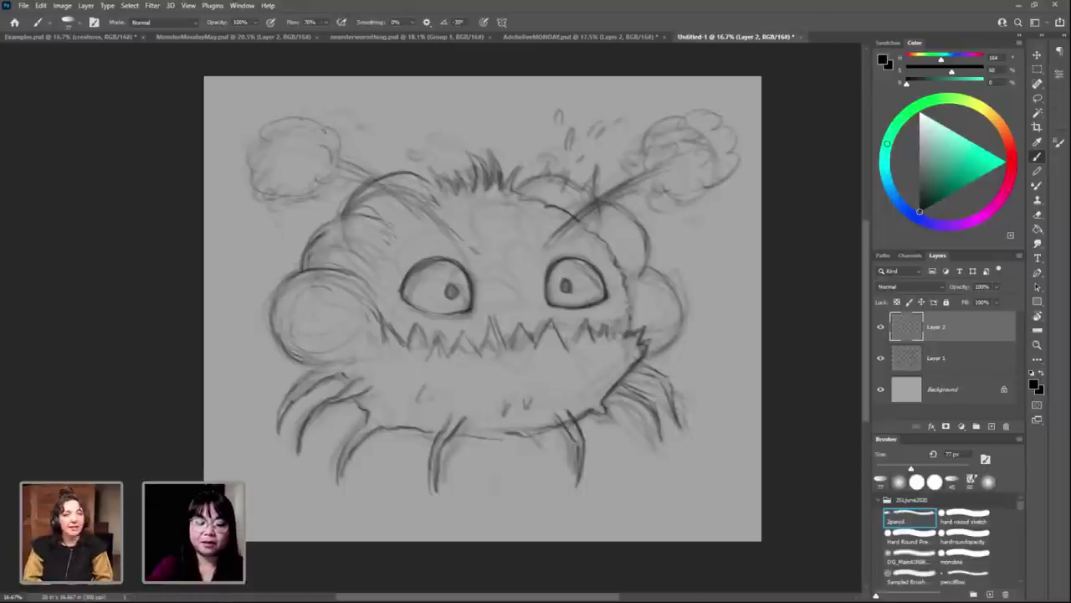
# Step: Stroke along the left pod's top edge and reinforce the head's top-left with 2pencil
pyautogui.moveTo(256, 121); pyautogui.dragTo(295, 112)
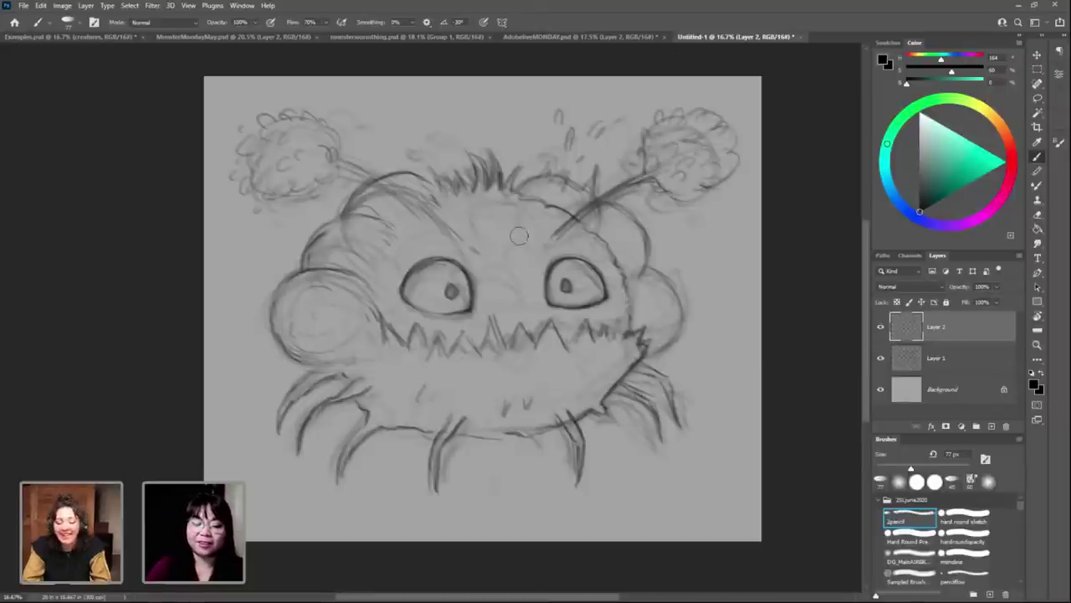
pyautogui.press('.')
pyautogui.press('.')
pyautogui.press('.')
pyautogui.press(',')
pyautogui.press(',')
pyautogui.press(',')
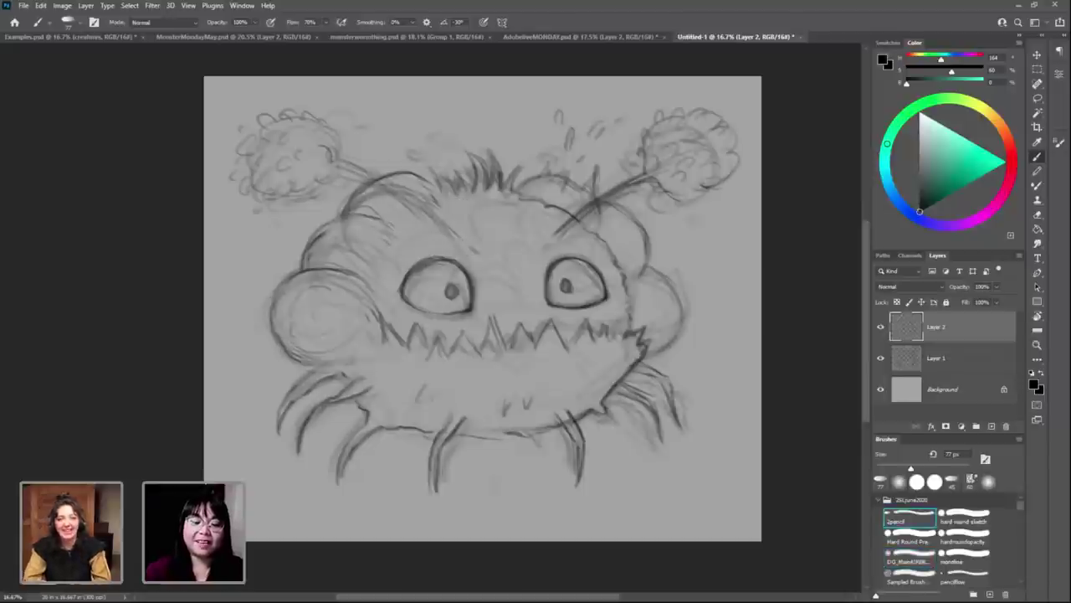
pyautogui.moveTo(408, 197); pyautogui.dragTo(445, 221)
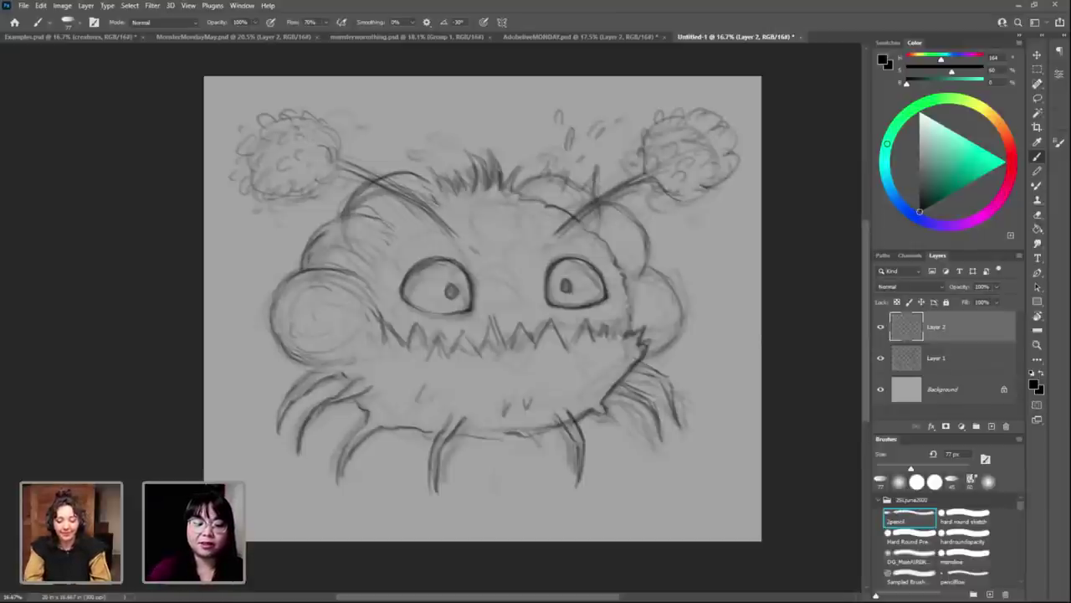
# Step: Add a small mark near the left antenna and darken the right cheek outline
pyautogui.moveTo(328, 127); pyautogui.dragTo(338, 130)
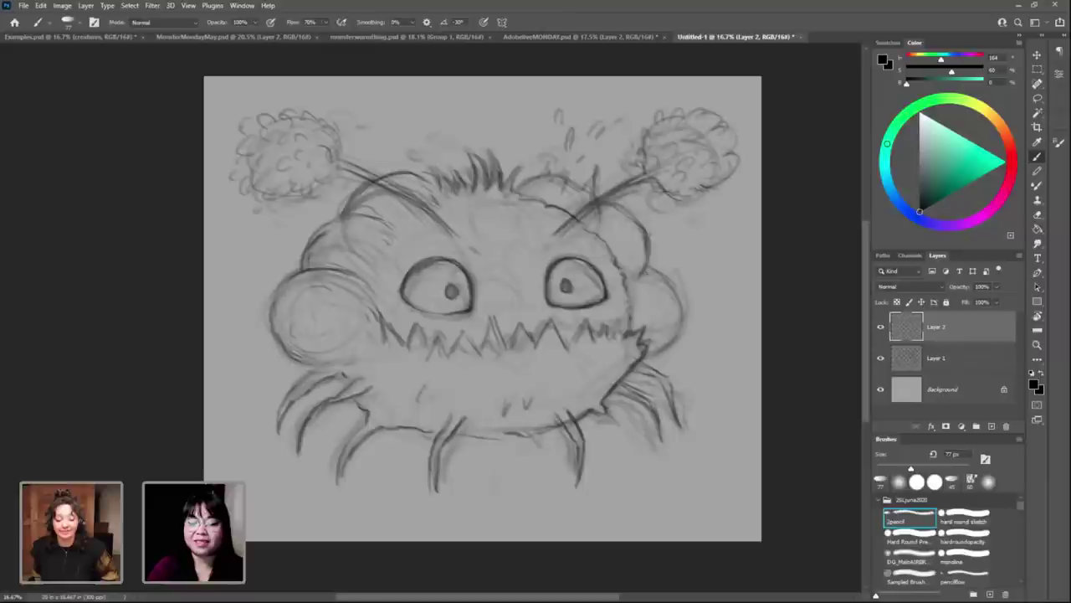
pyautogui.moveTo(645, 266)
pyautogui.mouseDown()
pyautogui.moveTo(673, 293)
pyautogui.moveTo(681, 332)
pyautogui.moveTo(653, 353)
pyautogui.mouseUp()
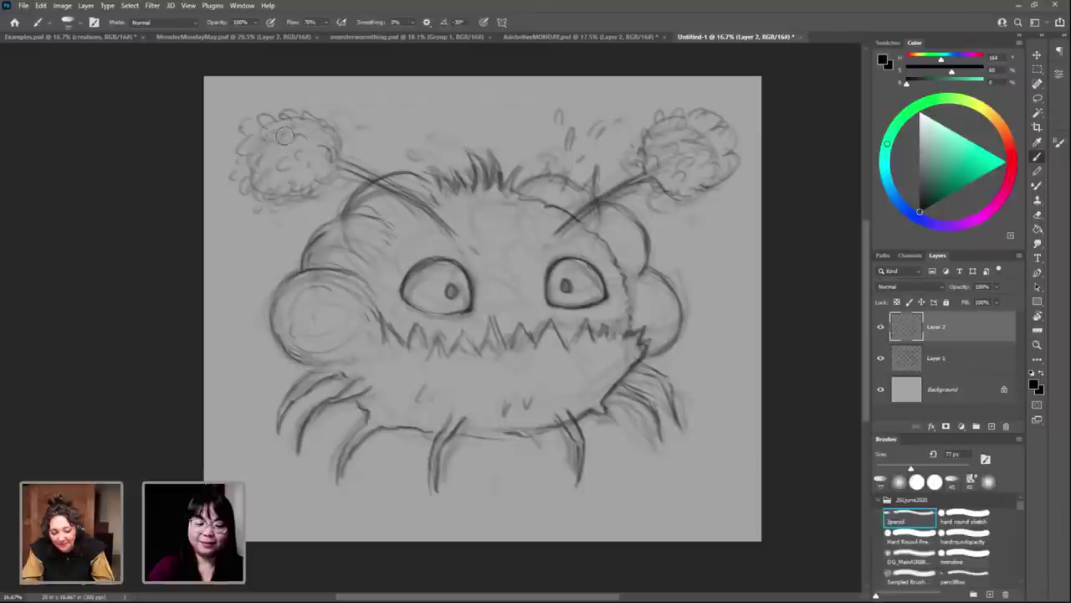
# Step: Flip to the airbrush preset and back to the 2pencil brush
pyautogui.press('.')
pyautogui.press('.')
pyautogui.press('.')
pyautogui.press(',')
pyautogui.press(',')
pyautogui.press(',')
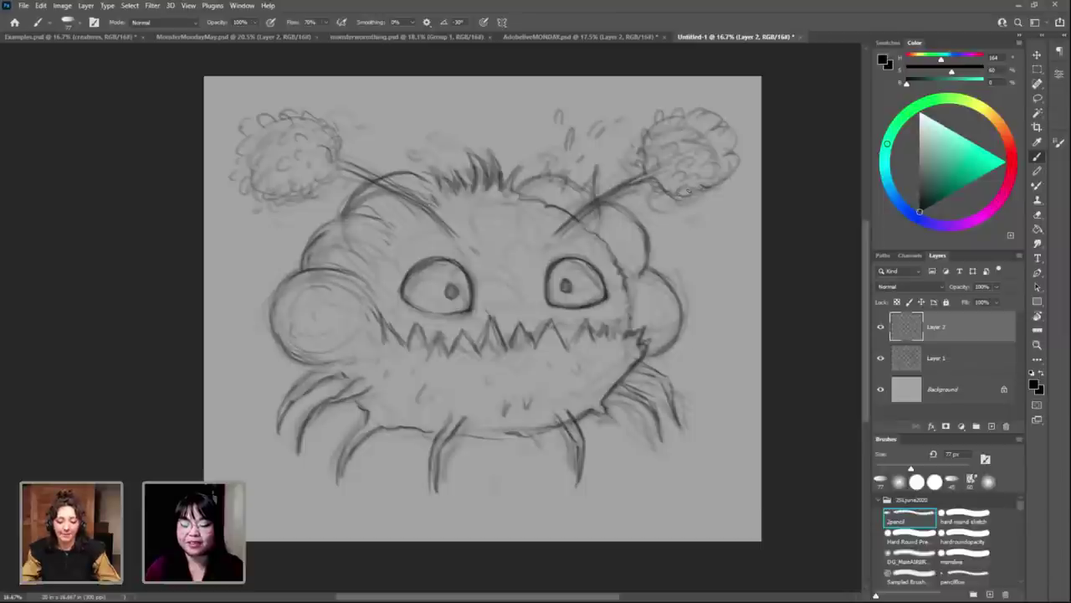
# Step: Add texture marks to the right pod and short strokes at the head's top-right and top-left edges
pyautogui.moveTo(694, 196); pyautogui.dragTo(708, 191)
pyautogui.moveTo(713, 182); pyautogui.dragTo(720, 174)
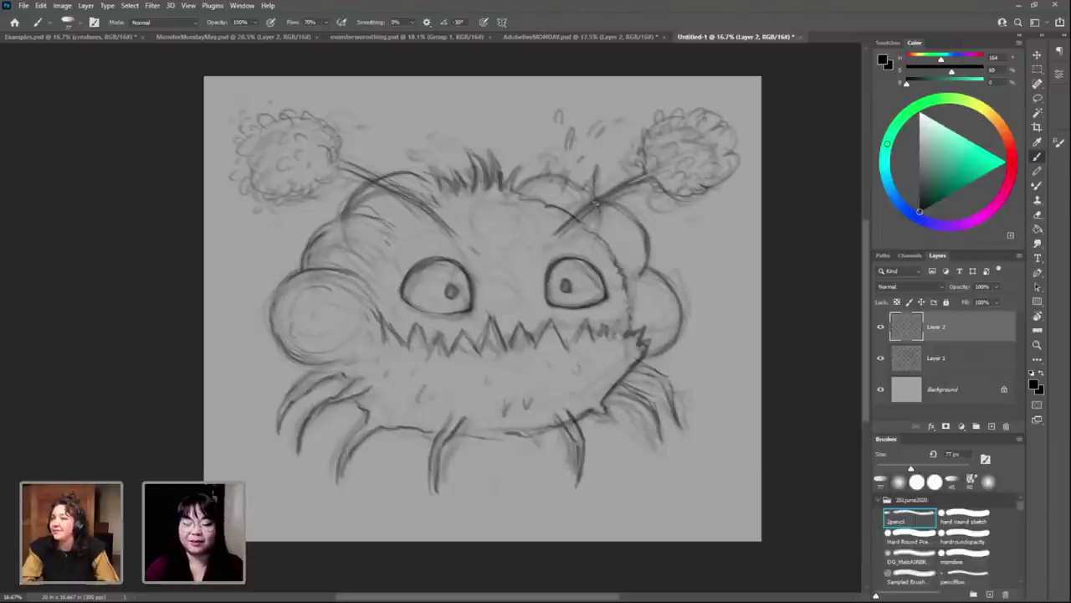
pyautogui.moveTo(598, 211)
pyautogui.mouseDown()
pyautogui.moveTo(592, 175)
pyautogui.moveTo(573, 171)
pyautogui.mouseUp()
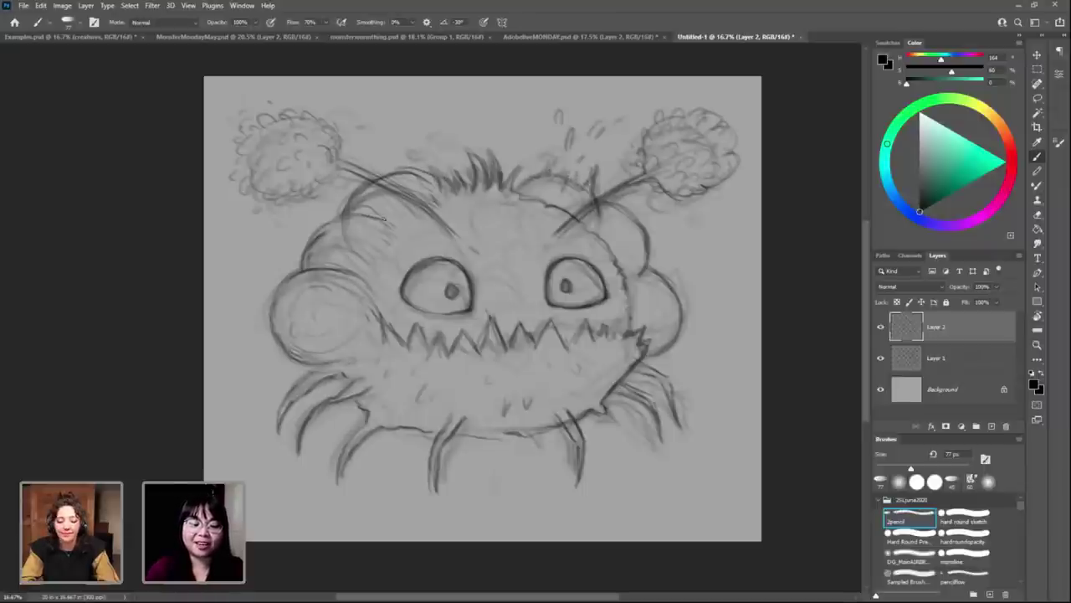
pyautogui.moveTo(384, 218); pyautogui.dragTo(343, 210)
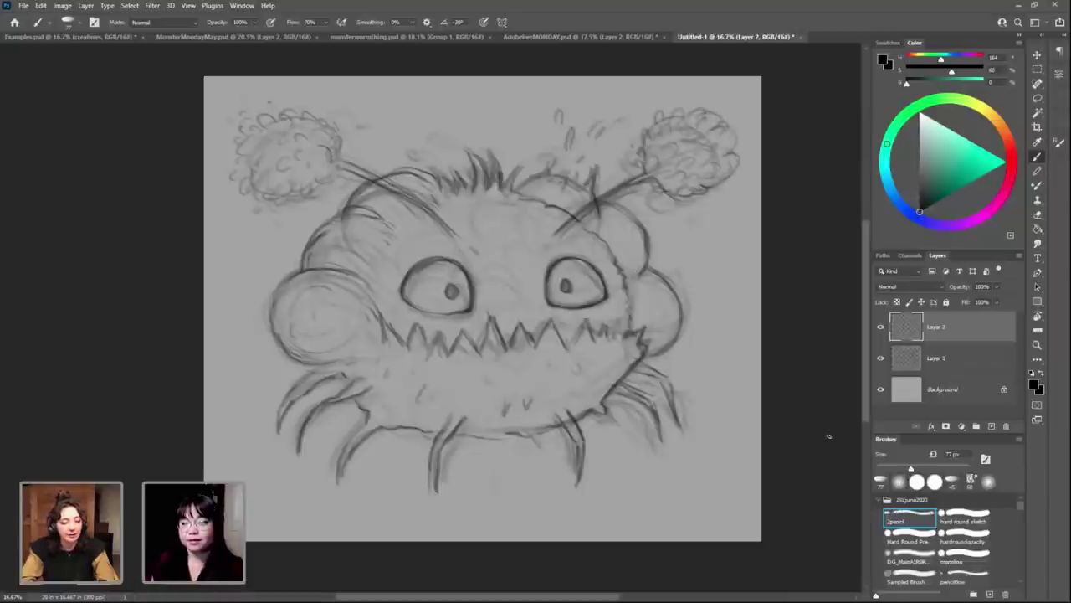
# Step: Browse the creature, portrait and Cute artwork in Examples.psd, then return to the enlarged spore monster sketch
pyautogui.click(68, 35)
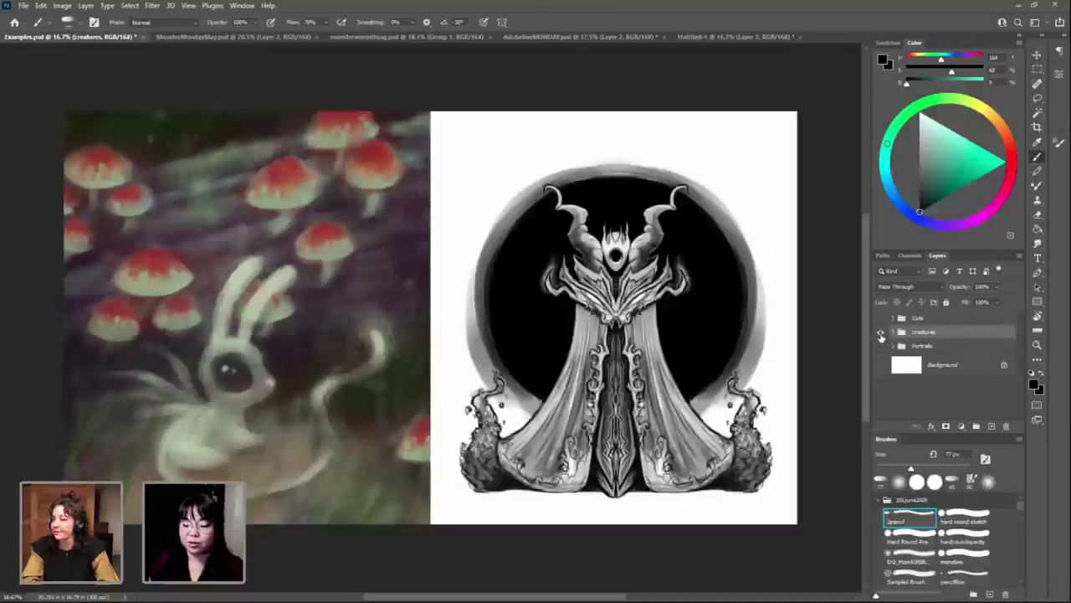
pyautogui.moveTo(881, 335); pyautogui.dragTo(881, 349)
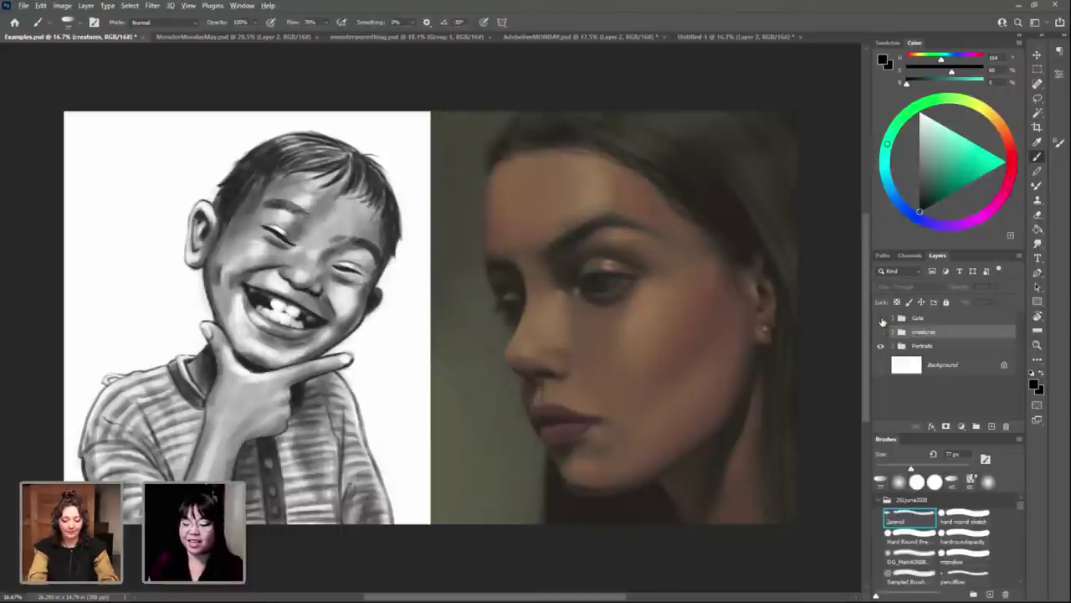
pyautogui.keyDown('alt'); pyautogui.click(882, 321); pyautogui.keyUp('alt')
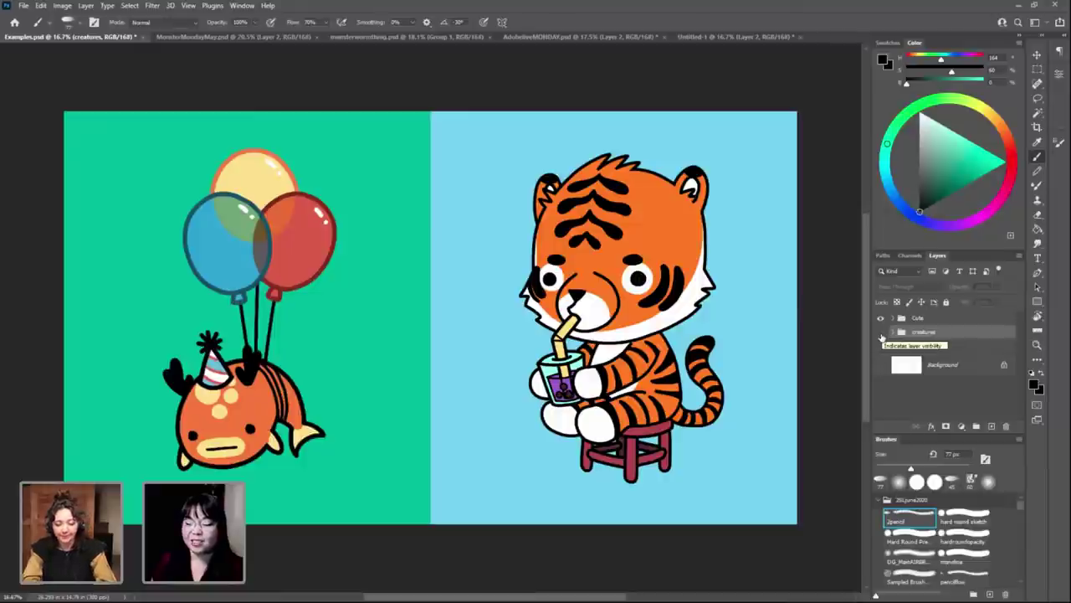
pyautogui.keyDown('alt'); pyautogui.click(879, 331); pyautogui.keyUp('alt')
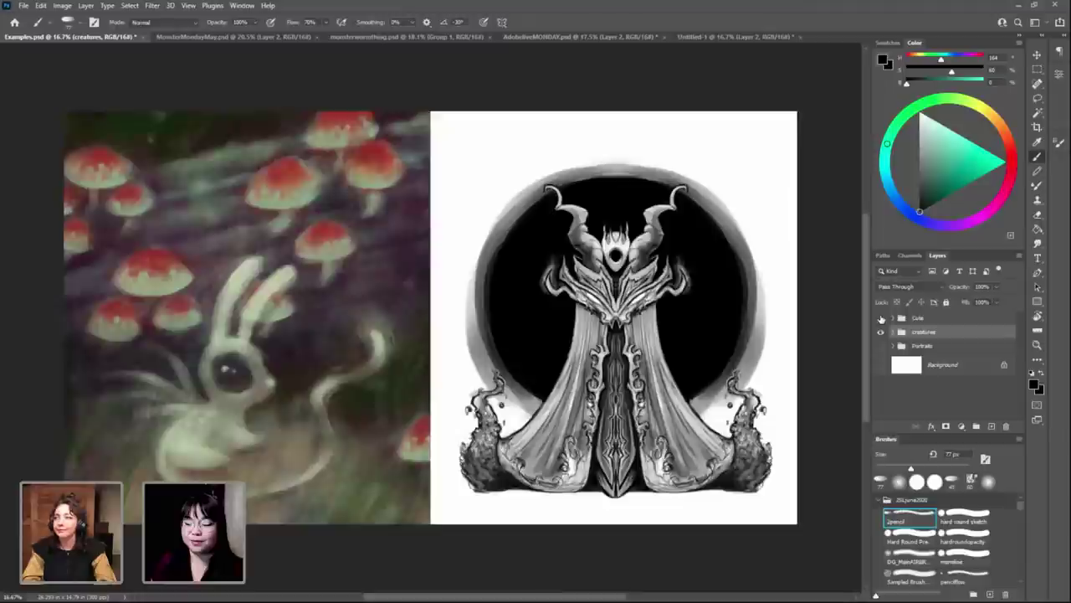
pyautogui.click(881, 318)
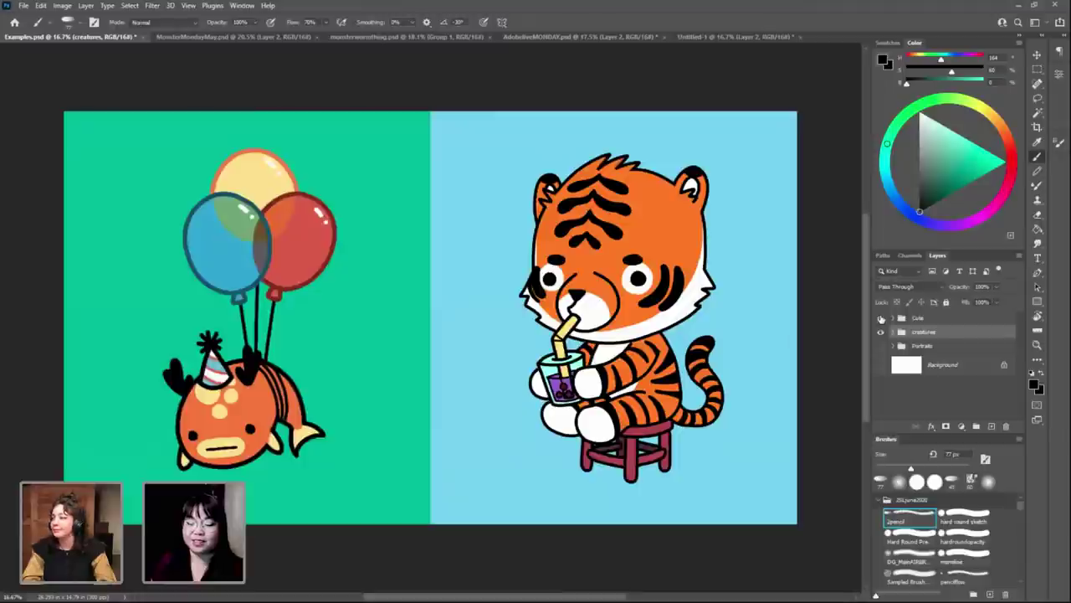
pyautogui.click(598, 37)
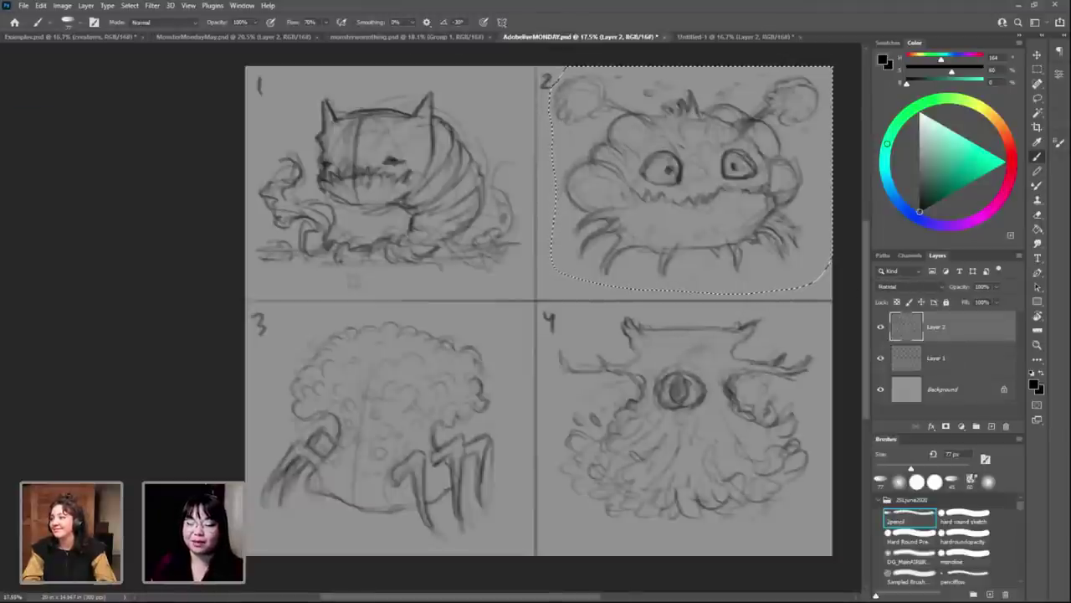
pyautogui.click(754, 37)
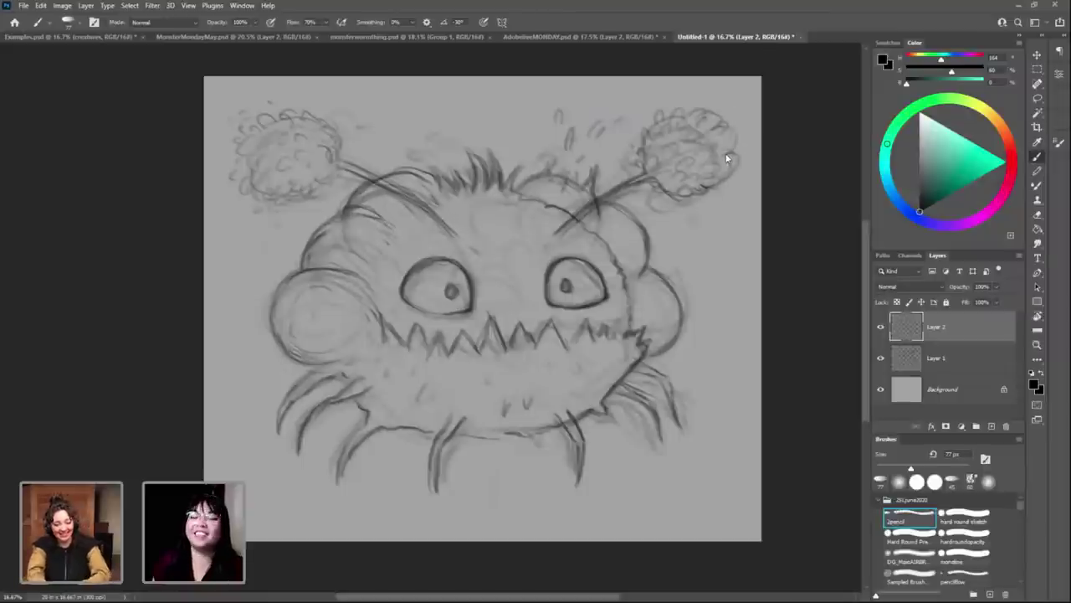
# Step: Start a save with Ctrl+S, cancel it, then save the sketch as Sporecreature.psd
pyautogui.hotkey('ctrl', 's')
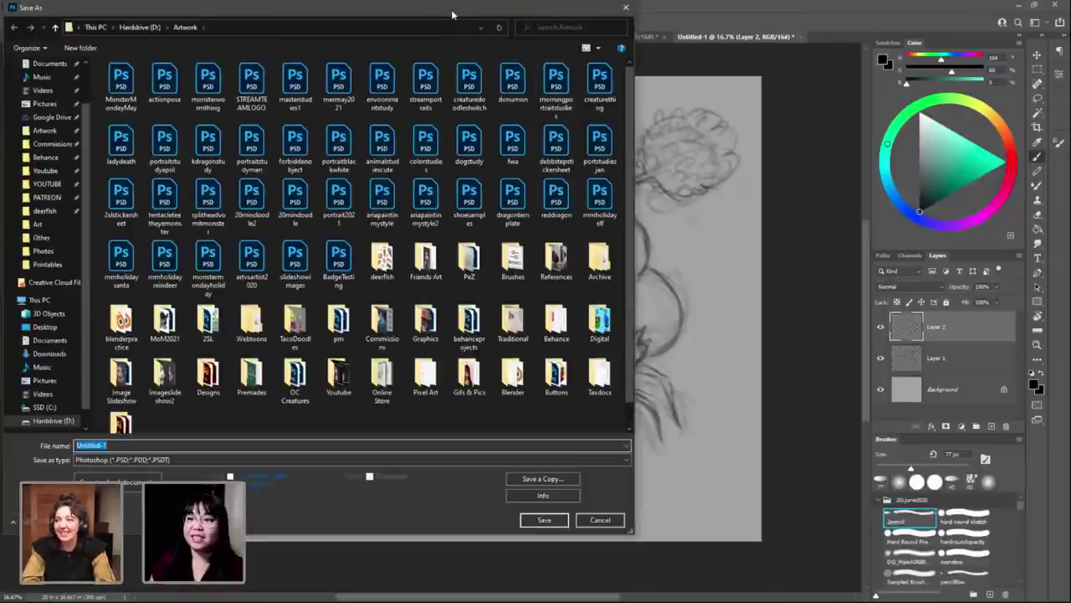
pyautogui.press('Escape')
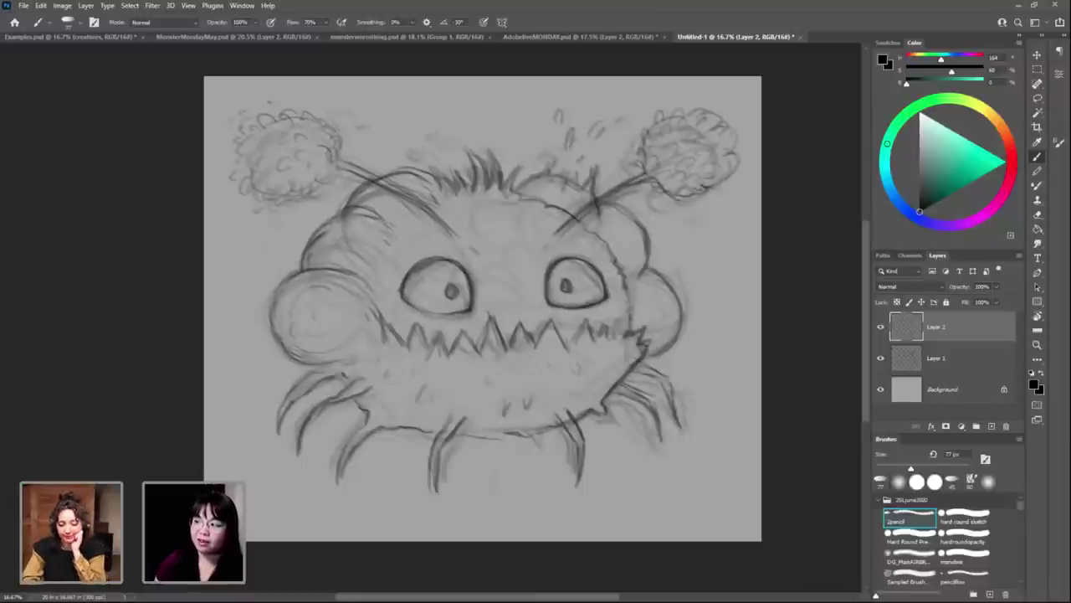
pyautogui.press('Return')
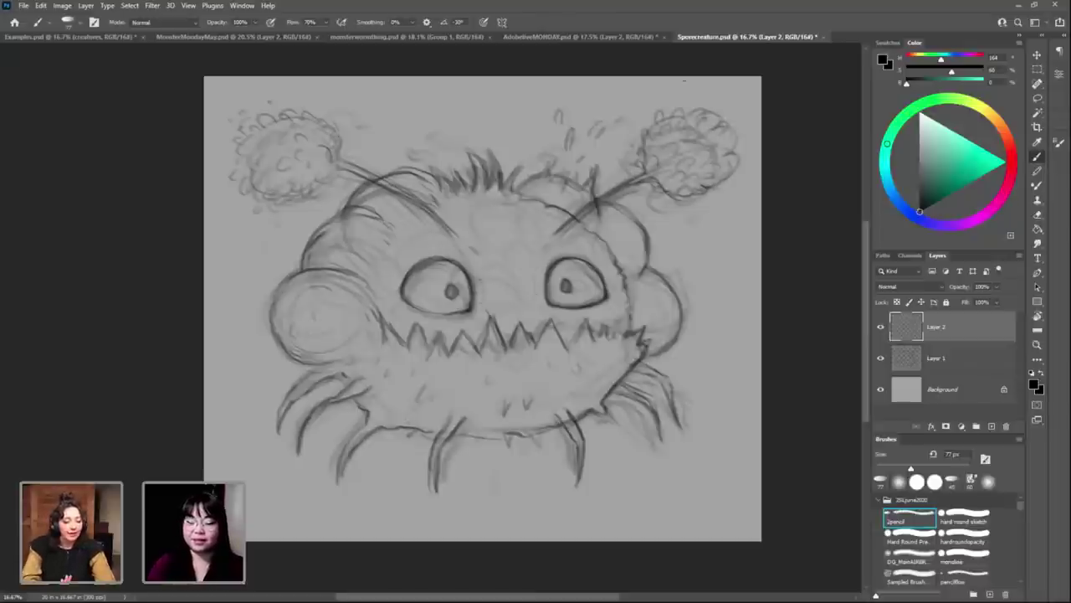
# Step: With the 2pencil brush, sketch spore marks above the head and touch up the mouth and upper-left head
pyautogui.moveTo(428, 133)
pyautogui.mouseDown()
pyautogui.moveTo(423, 124)
pyautogui.moveTo(397, 137)
pyautogui.mouseUp()
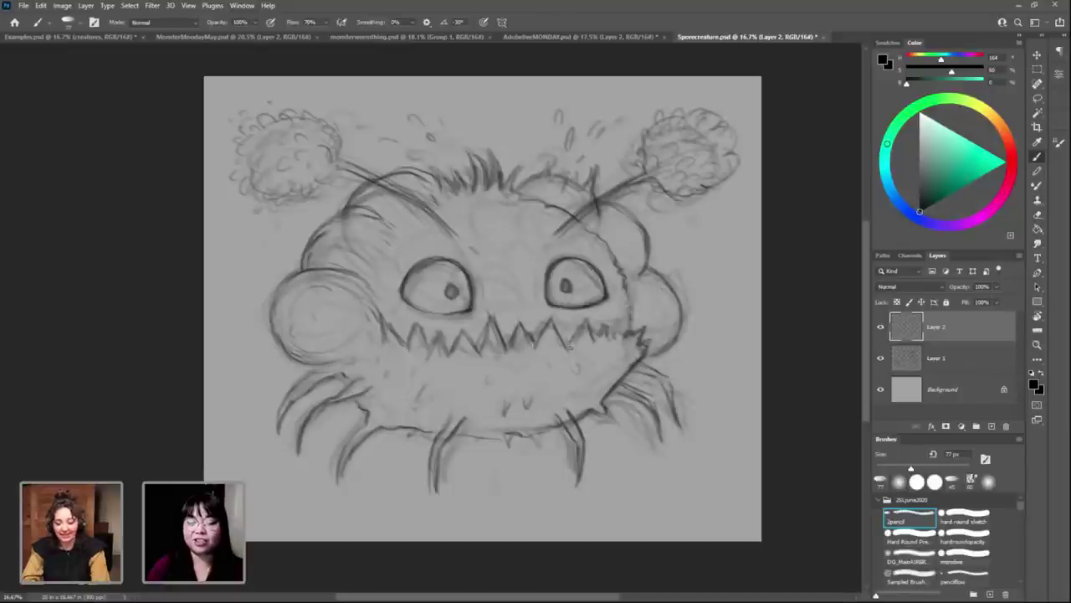
pyautogui.moveTo(572, 343); pyautogui.dragTo(567, 328)
pyautogui.press('.')
pyautogui.press('.')
pyautogui.press('.')
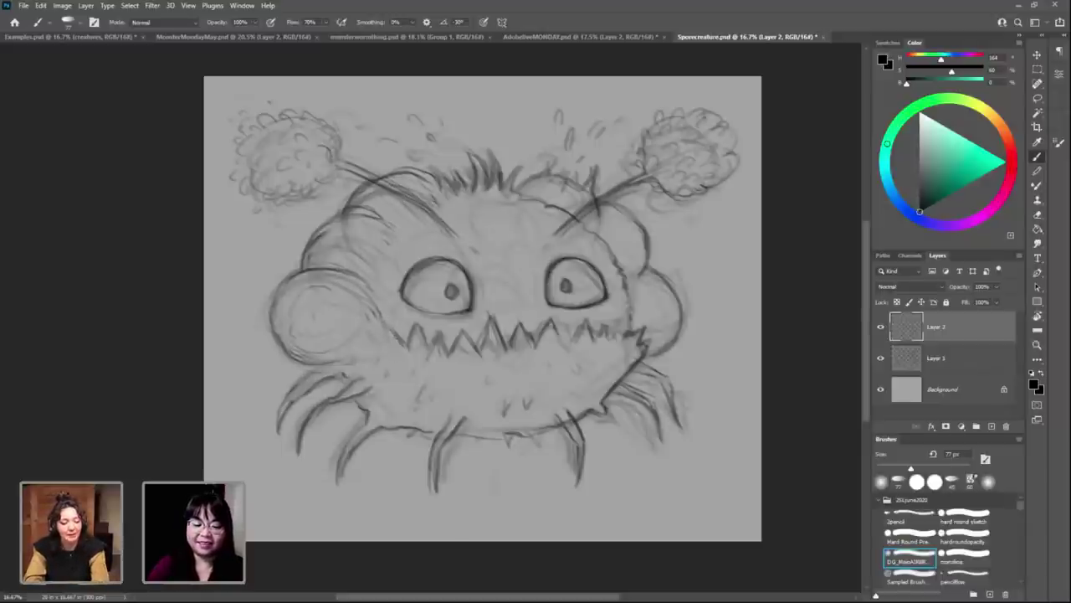
pyautogui.hotkey('shift', ',')
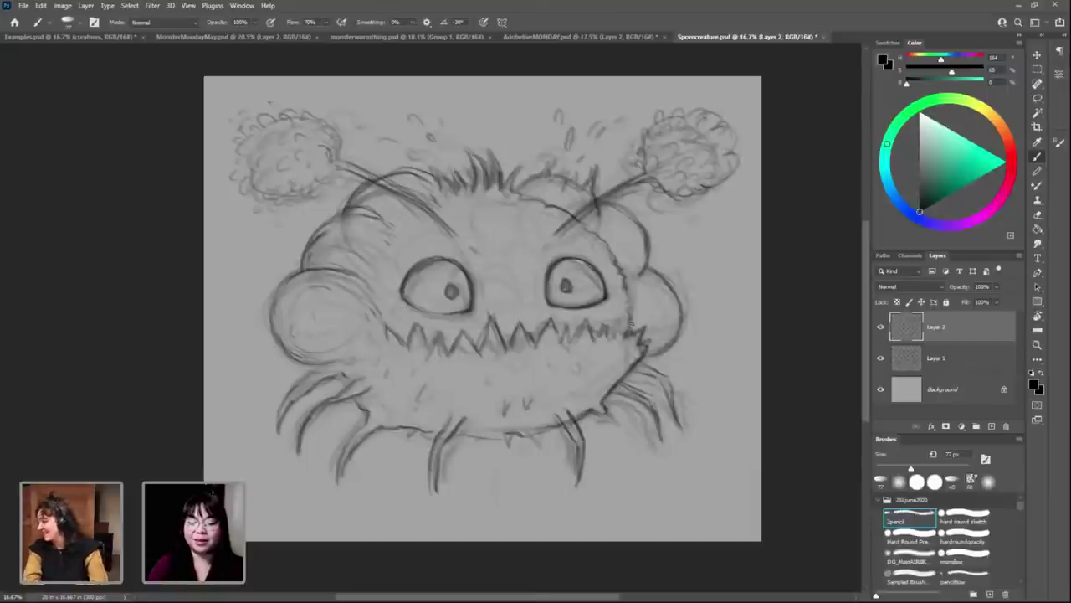
pyautogui.moveTo(386, 251); pyautogui.dragTo(387, 240)
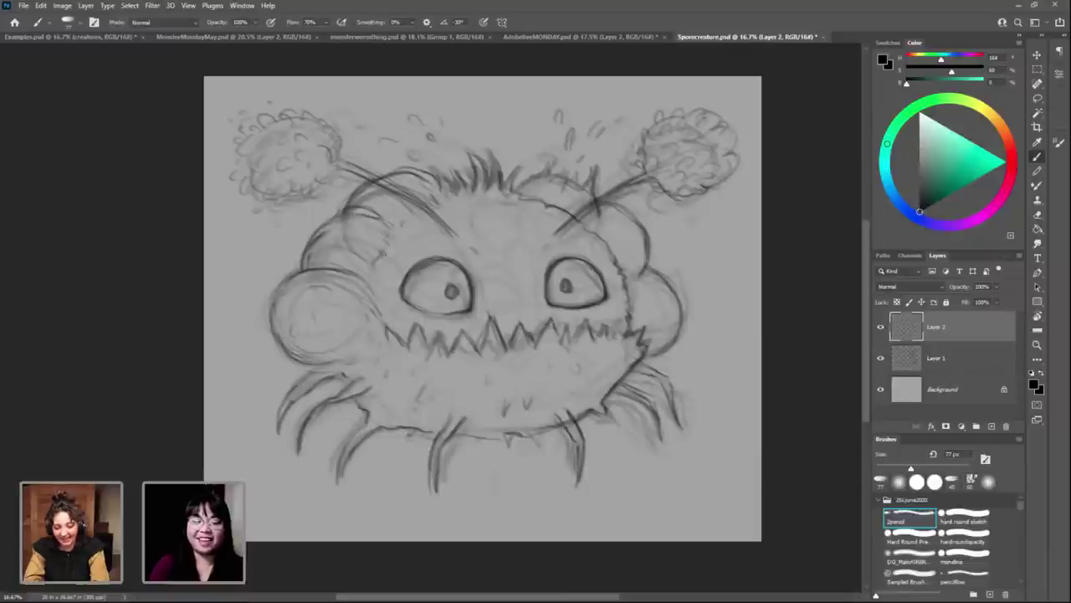
pyautogui.press('.')
pyautogui.press('.')
pyautogui.press('.')
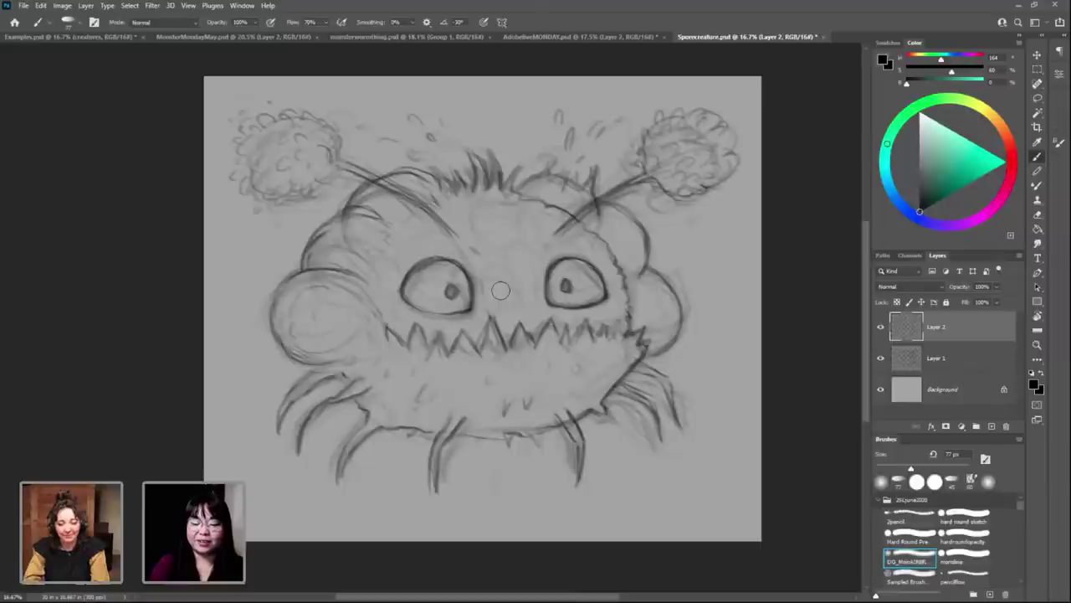
pyautogui.press(',')
pyautogui.press(',')
pyautogui.press(',')
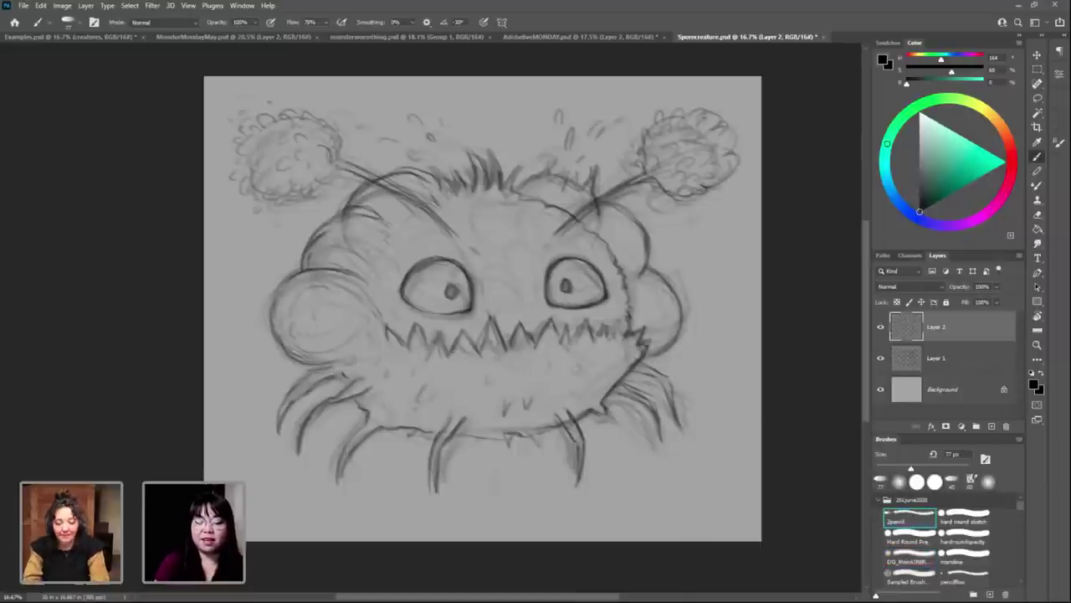
# Step: Nudge Layer 1 and Layer 2 down together, then leave only Layer 2 selected
pyautogui.keyDown('ctrl'); pyautogui.click(946, 359); pyautogui.keyUp('ctrl')
pyautogui.moveTo(603, 311); pyautogui.dragTo(598, 322)
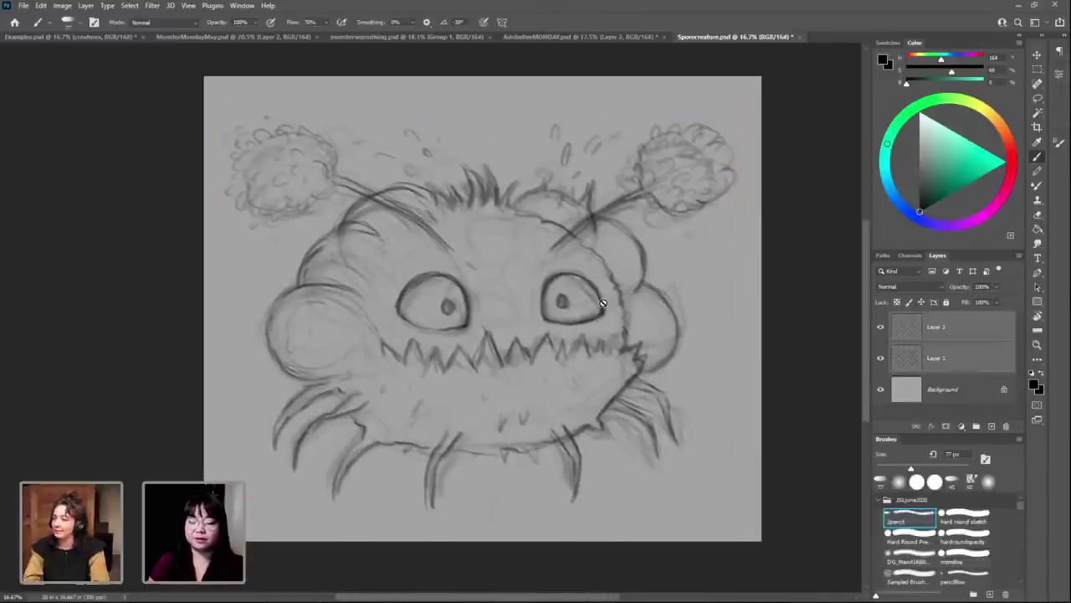
pyautogui.click(981, 323)
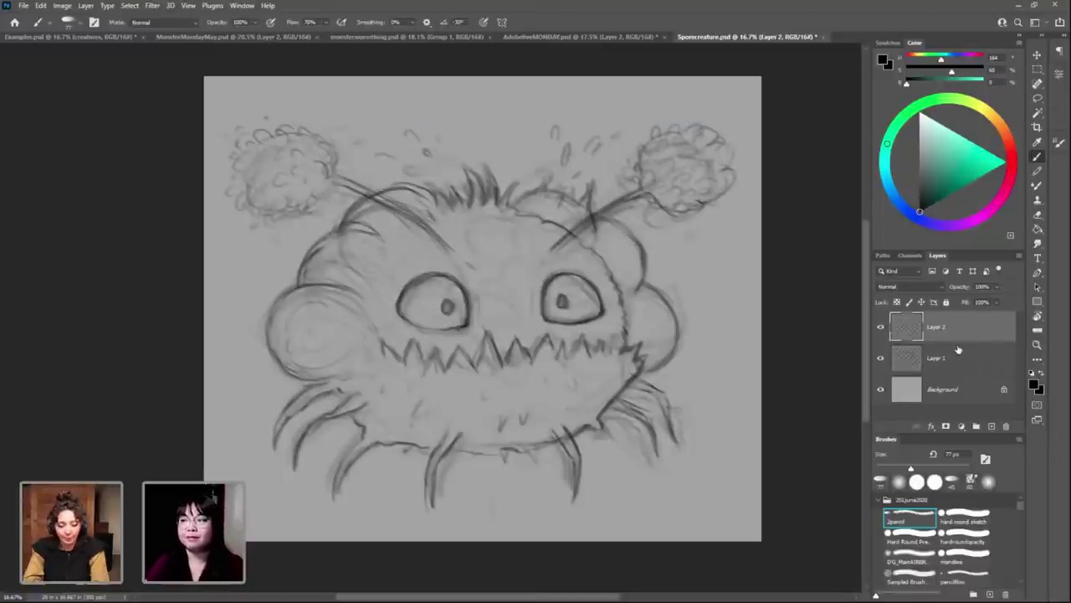
pyautogui.hotkey('ctrl', 'BackSpace')
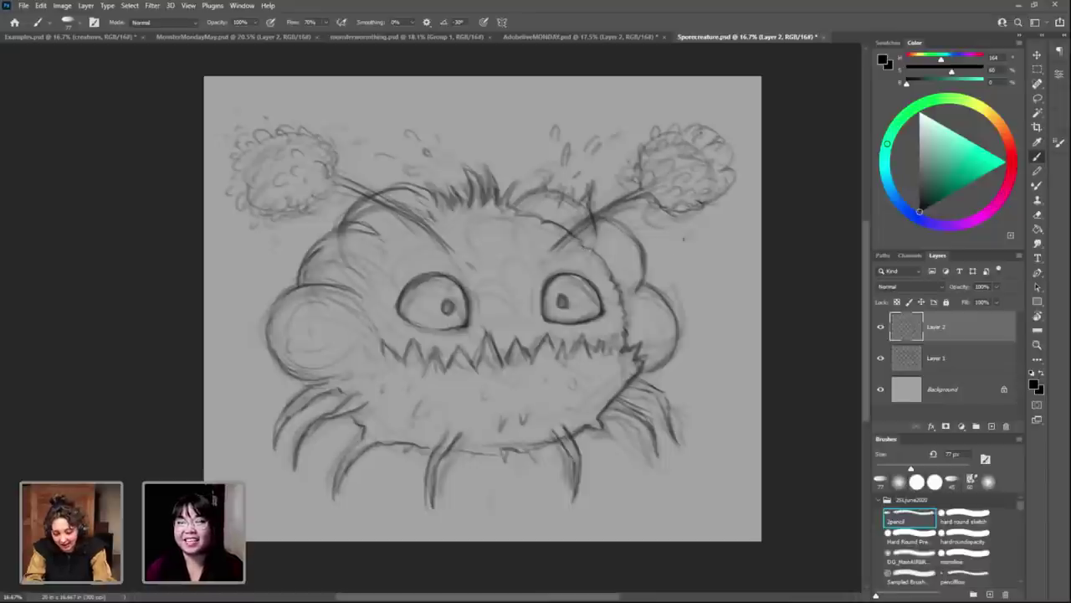
# Step: Redraw the monster's upper-left body contour with the pencil brush
pyautogui.press('.')
pyautogui.press('.')
pyautogui.press('.')
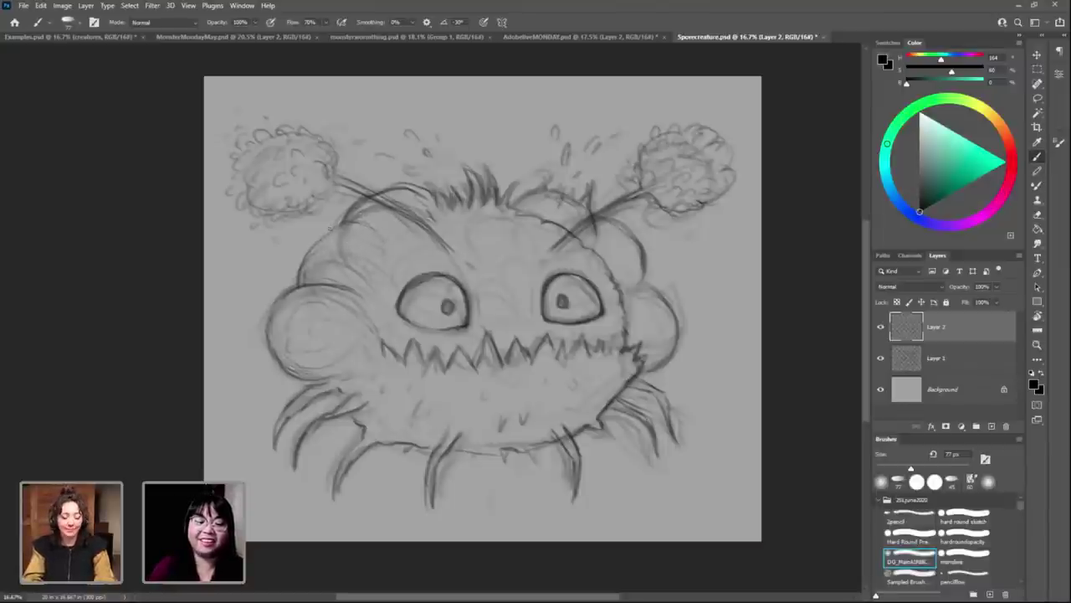
pyautogui.hotkey('shift', ',')
pyautogui.moveTo(375, 232)
pyautogui.mouseDown()
pyautogui.moveTo(325, 229)
pyautogui.moveTo(302, 263)
pyautogui.mouseUp()
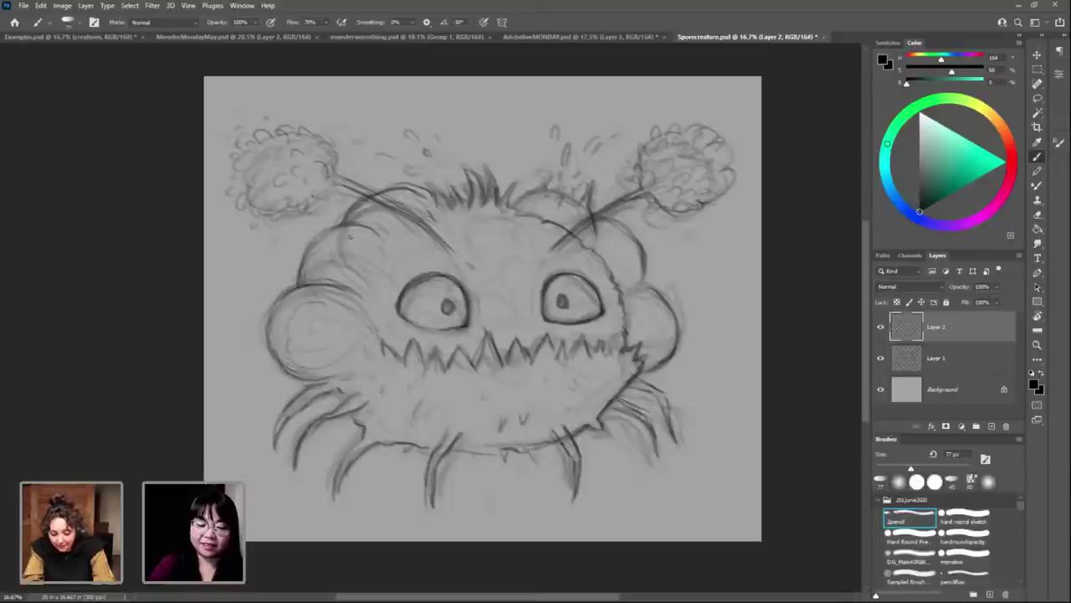
# Step: Strengthen the right body outline near the antenna base with pencil strokes
pyautogui.press('.')
pyautogui.press('.')
pyautogui.press('.')
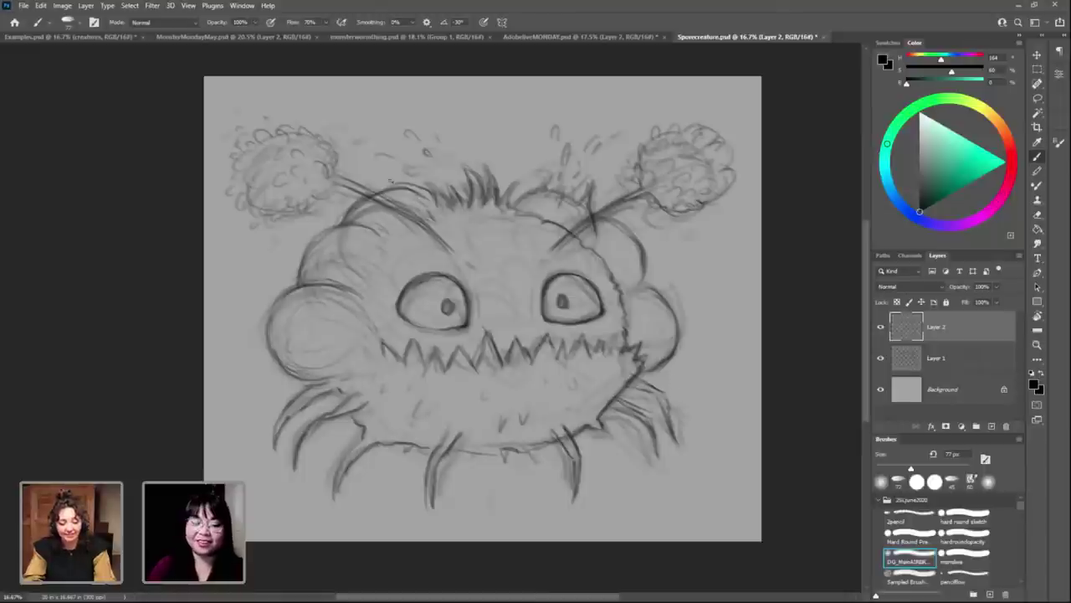
pyautogui.click(910, 516)
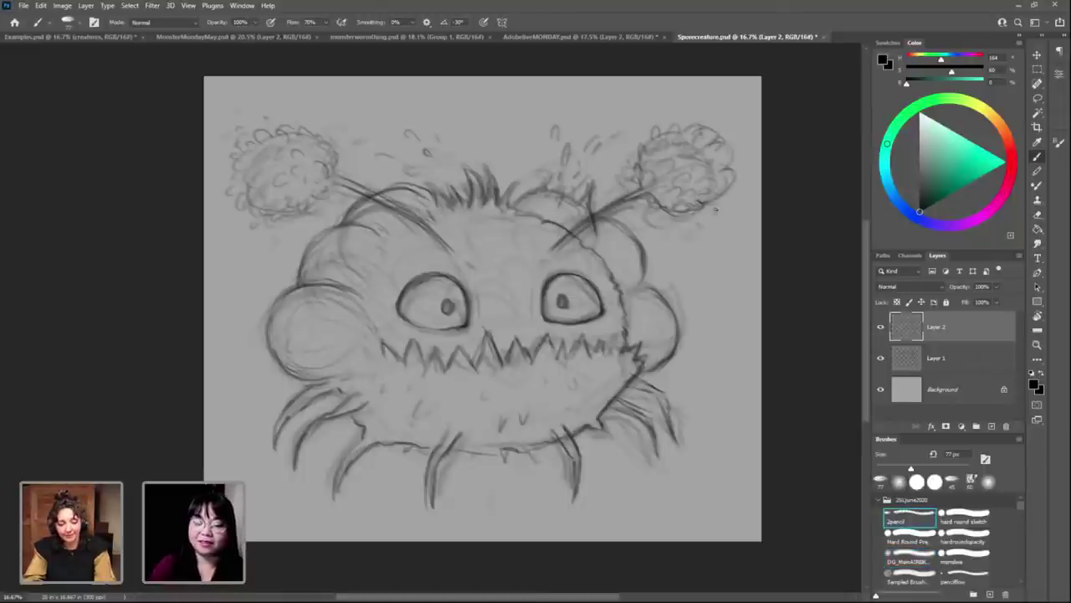
pyautogui.press('.')
pyautogui.press('.')
pyautogui.press('.')
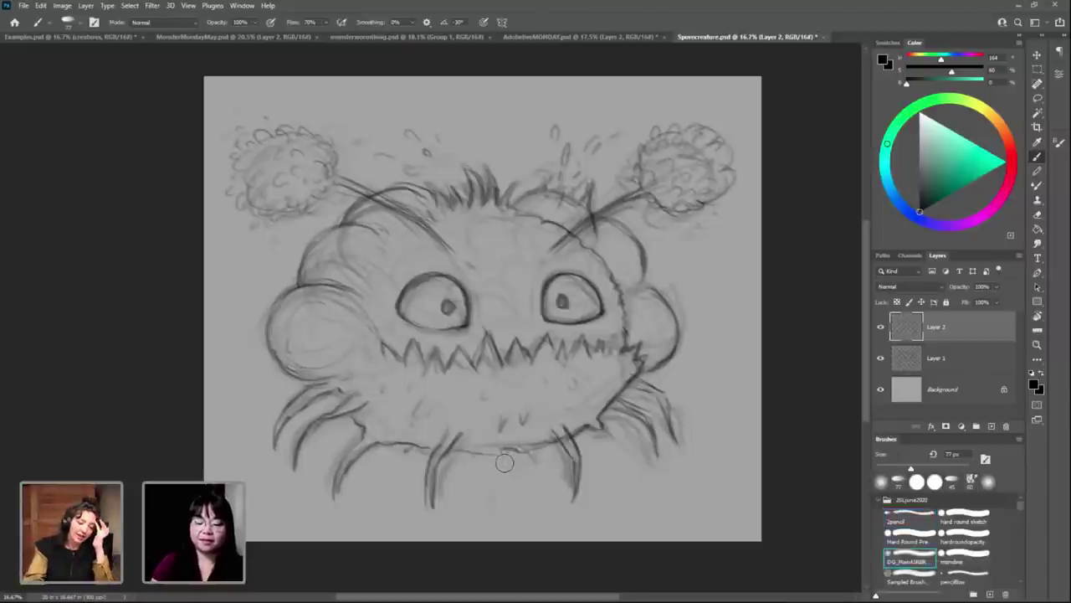
pyautogui.press(',')
pyautogui.press(',')
pyautogui.press(',')
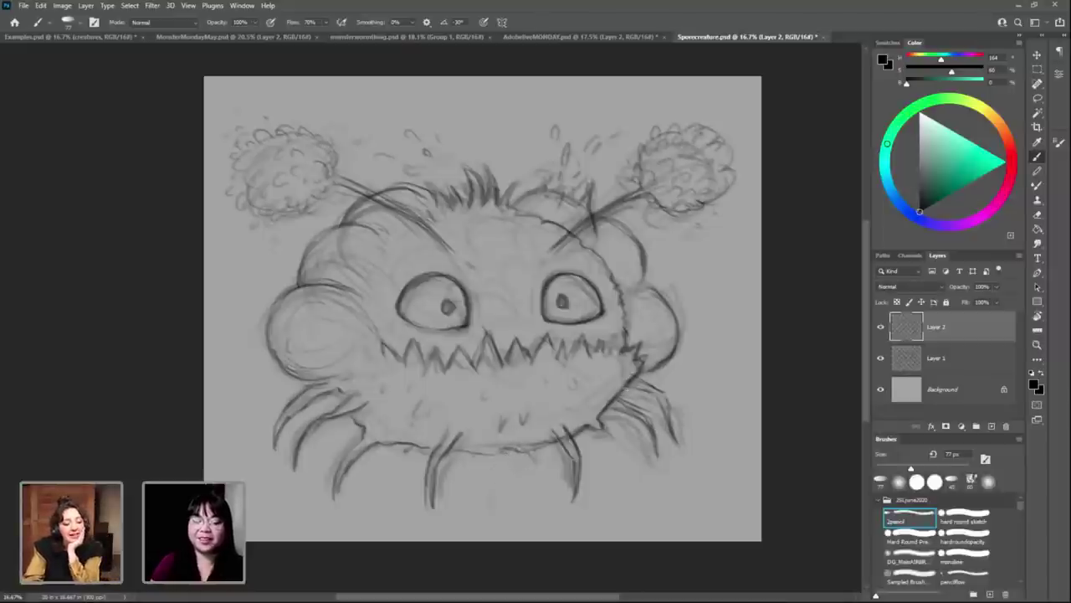
pyautogui.press('.')
pyautogui.press('.')
pyautogui.press('.')
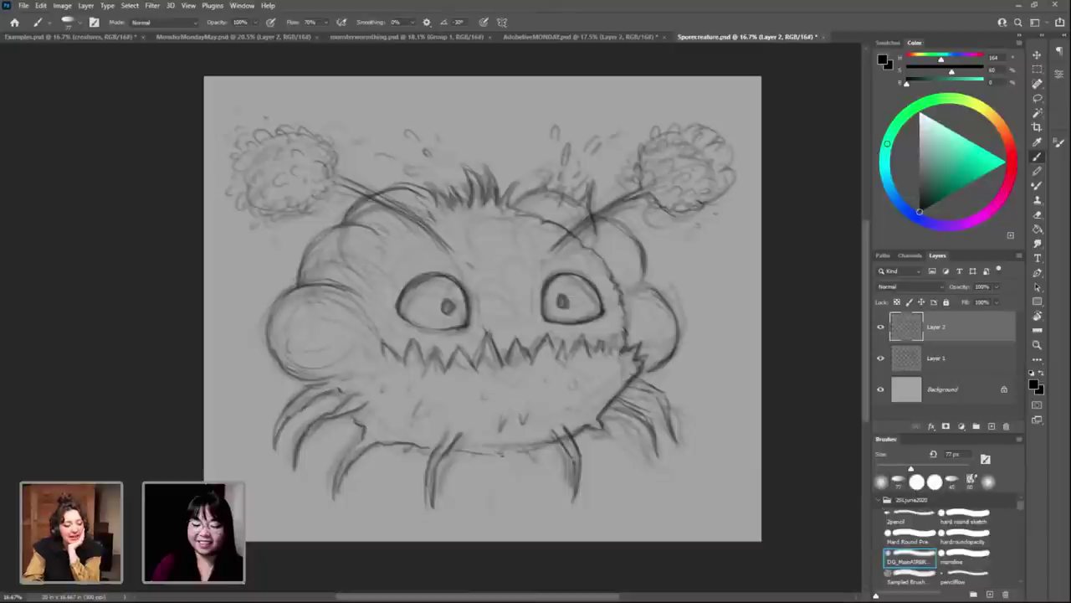
pyautogui.press(',')
pyautogui.press(',')
pyautogui.press(',')
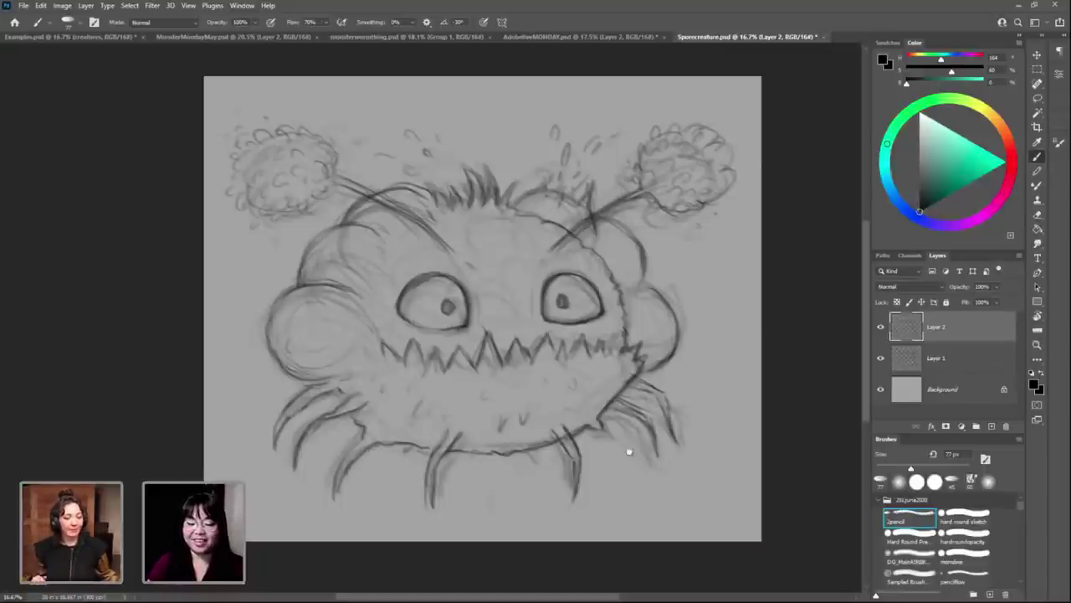
pyautogui.hscroll(-2, 636, 448)
pyautogui.hscroll(1, 645, 443)
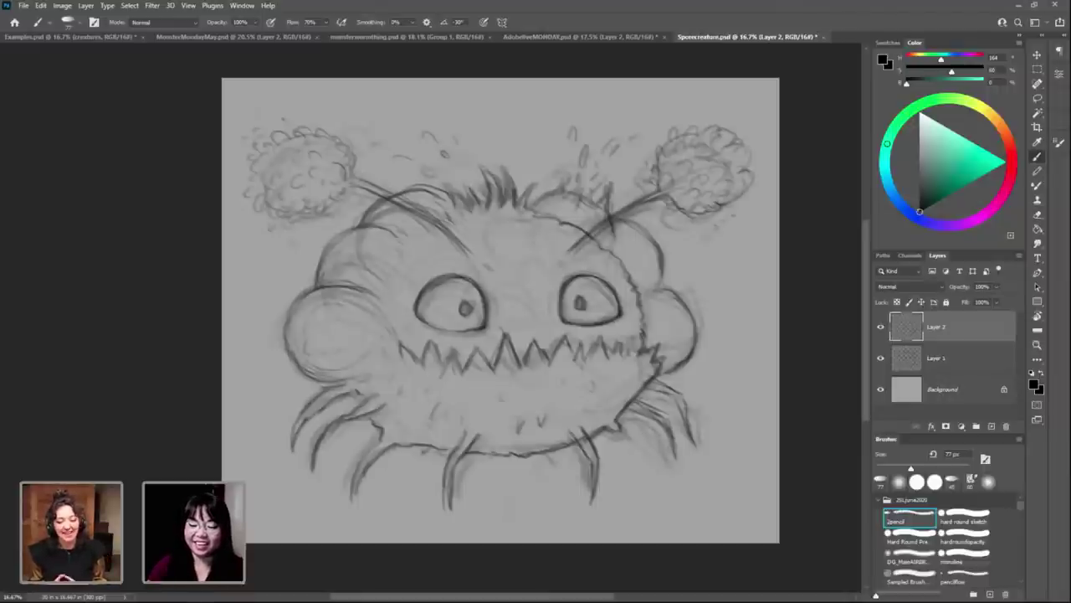
pyautogui.moveTo(662, 261); pyautogui.dragTo(662, 289)
pyautogui.moveTo(654, 226); pyautogui.dragTo(632, 252)
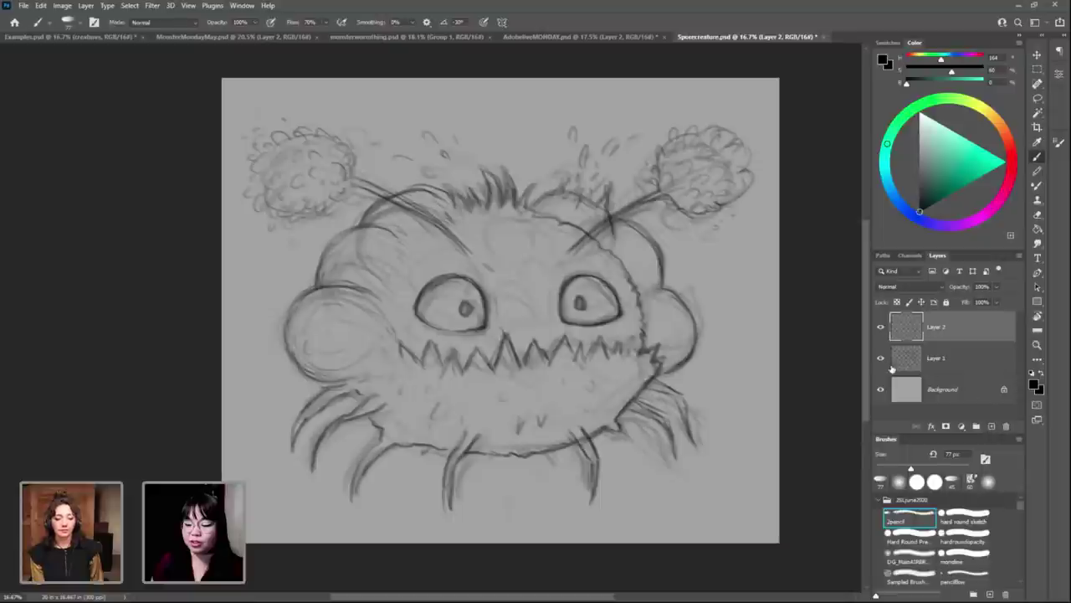
# Step: Add Layer 3 below the sketch layers and lasso the upper-left head and left cheek
pyautogui.click(991, 426)
pyautogui.moveTo(954, 334); pyautogui.dragTo(962, 403)
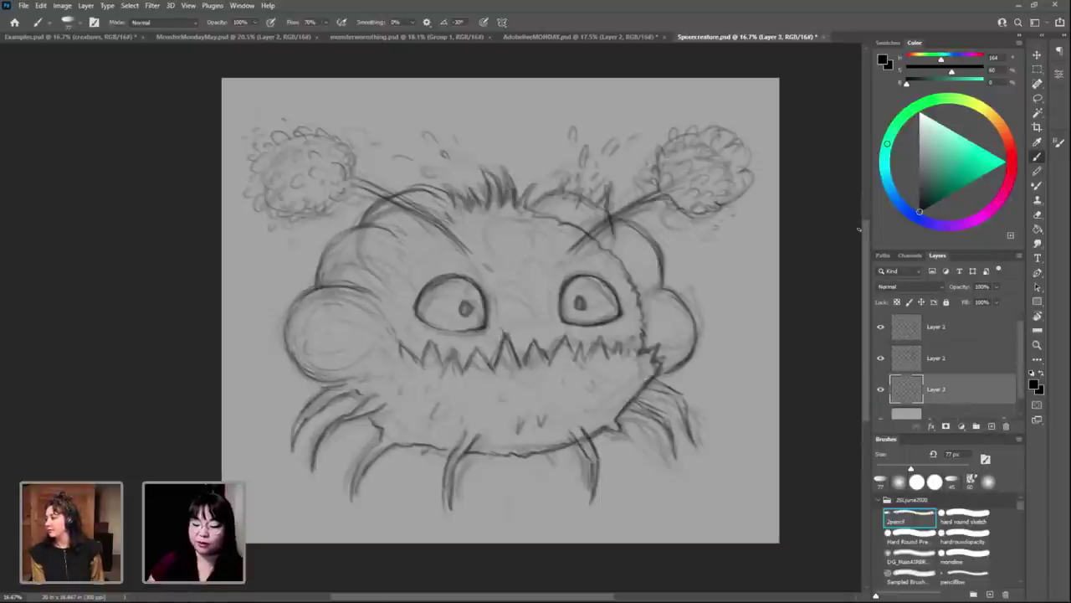
pyautogui.press('l')
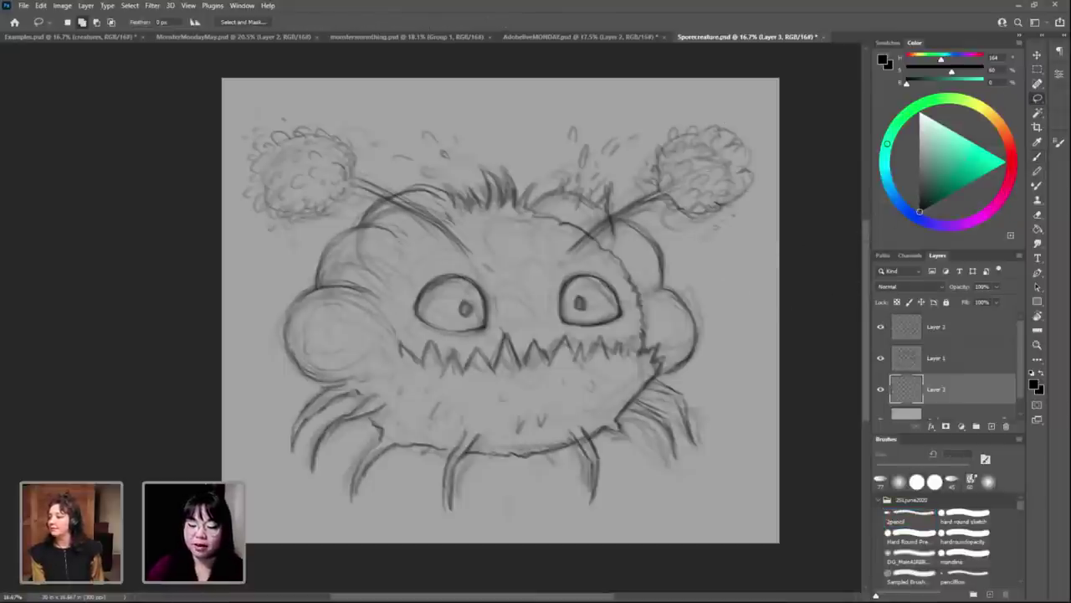
pyautogui.moveTo(358, 226)
pyautogui.mouseDown()
pyautogui.moveTo(321, 264)
pyautogui.moveTo(362, 226)
pyautogui.mouseUp()
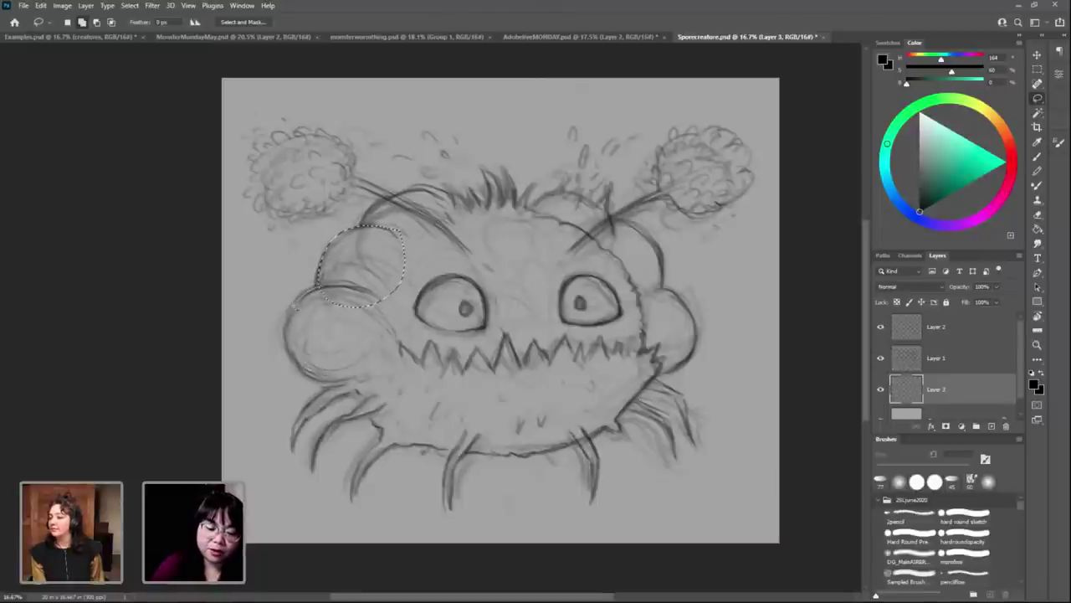
pyautogui.moveTo(286, 336); pyautogui.dragTo(377, 268)
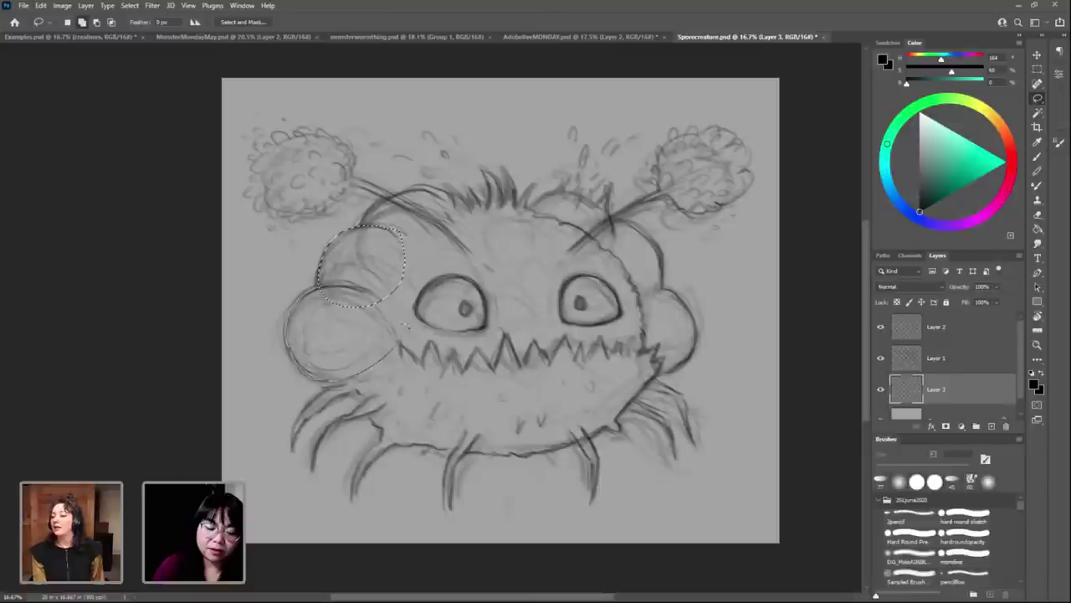
# Step: Extend the lasso selection down below the cheek and back up toward the head
pyautogui.scroll(4, 365, 398)
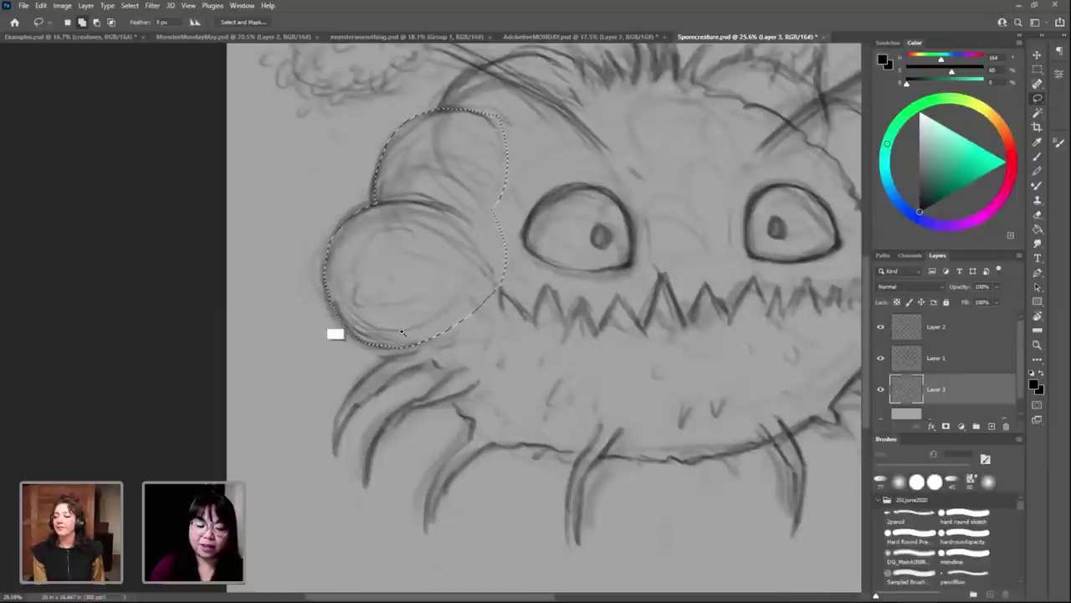
pyautogui.scroll(3, 337, 328)
pyautogui.scroll(-3, 352, 311)
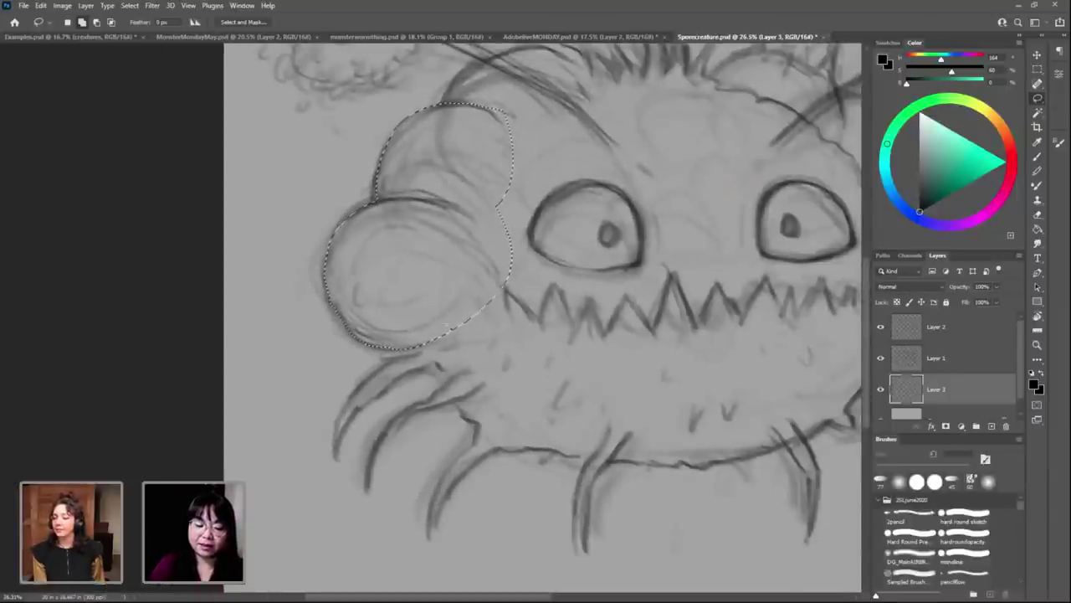
pyautogui.moveTo(401, 350); pyautogui.dragTo(336, 415)
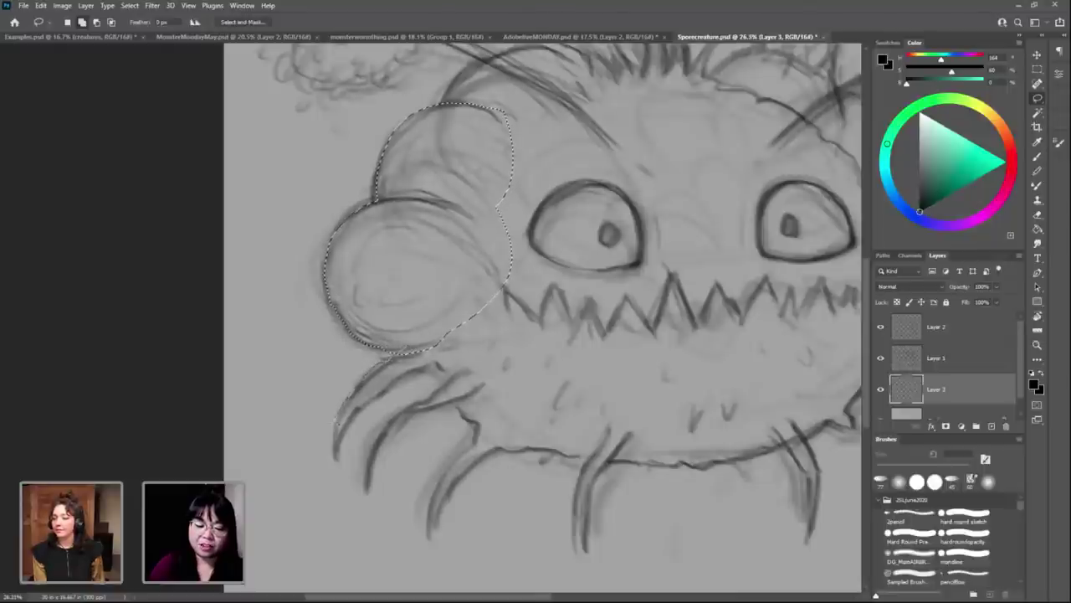
pyautogui.moveTo(338, 457)
pyautogui.mouseDown()
pyautogui.moveTo(360, 412)
pyautogui.moveTo(437, 366)
pyautogui.moveTo(502, 289)
pyautogui.mouseUp()
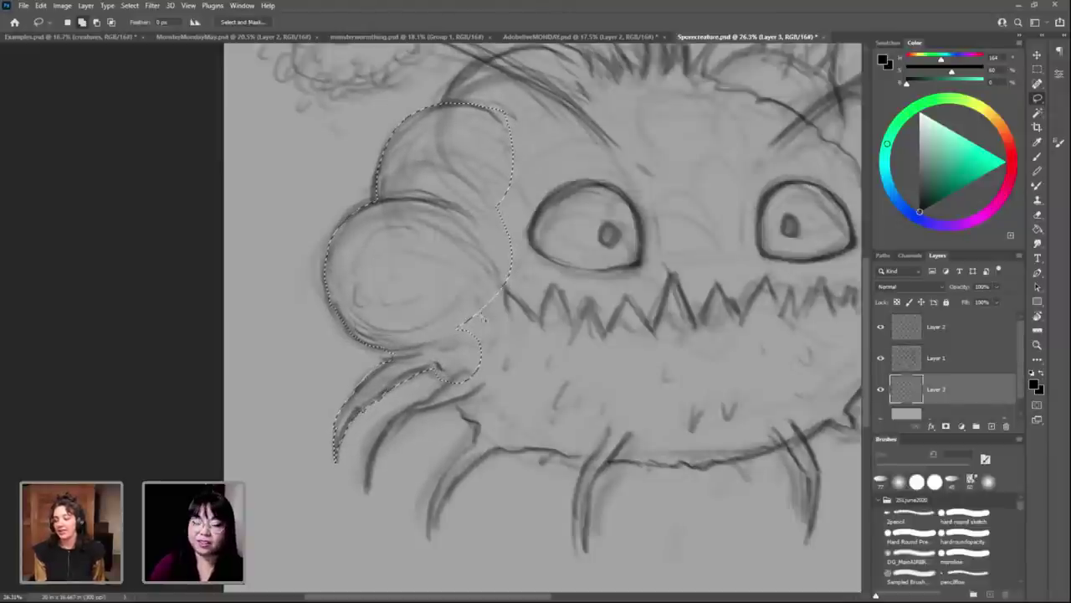
# Step: In Add to Selection mode, add the lower tentacles and lower body to the selection
pyautogui.click(81, 23)
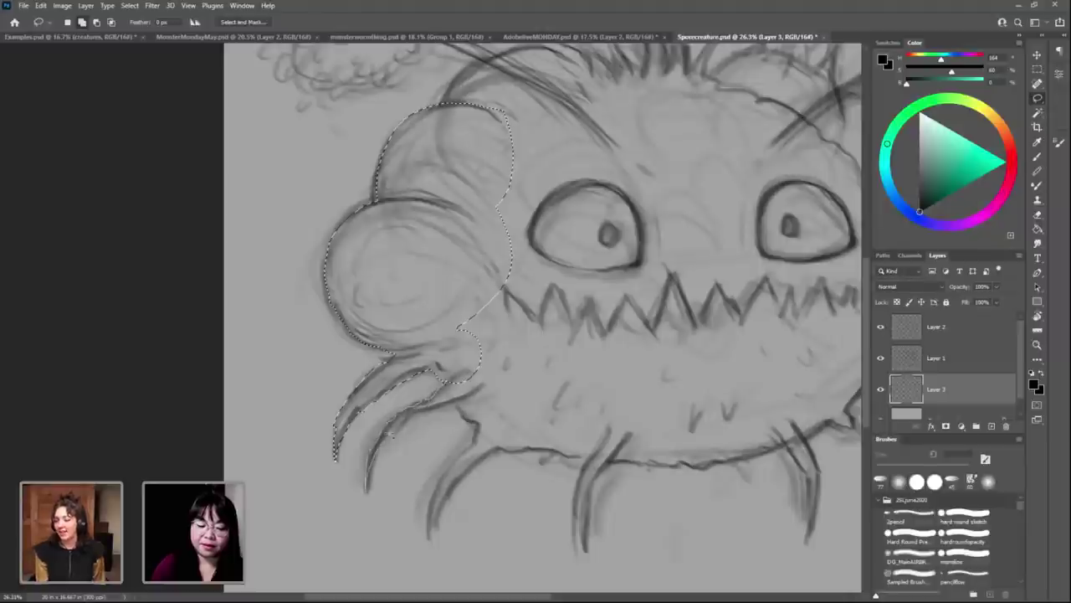
pyautogui.moveTo(481, 368); pyautogui.dragTo(435, 381)
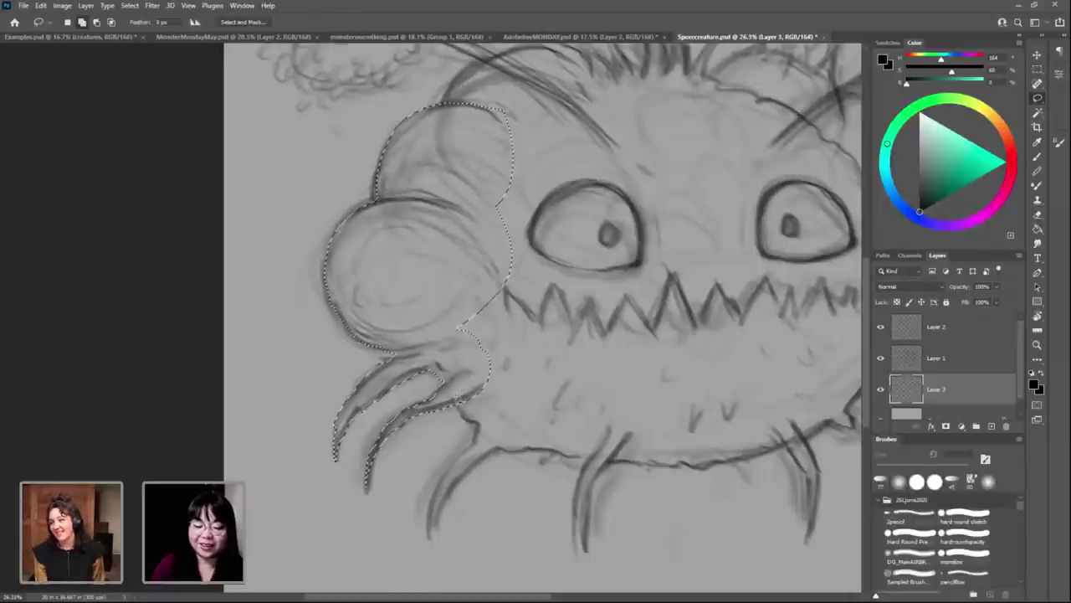
pyautogui.moveTo(478, 429); pyautogui.dragTo(477, 421)
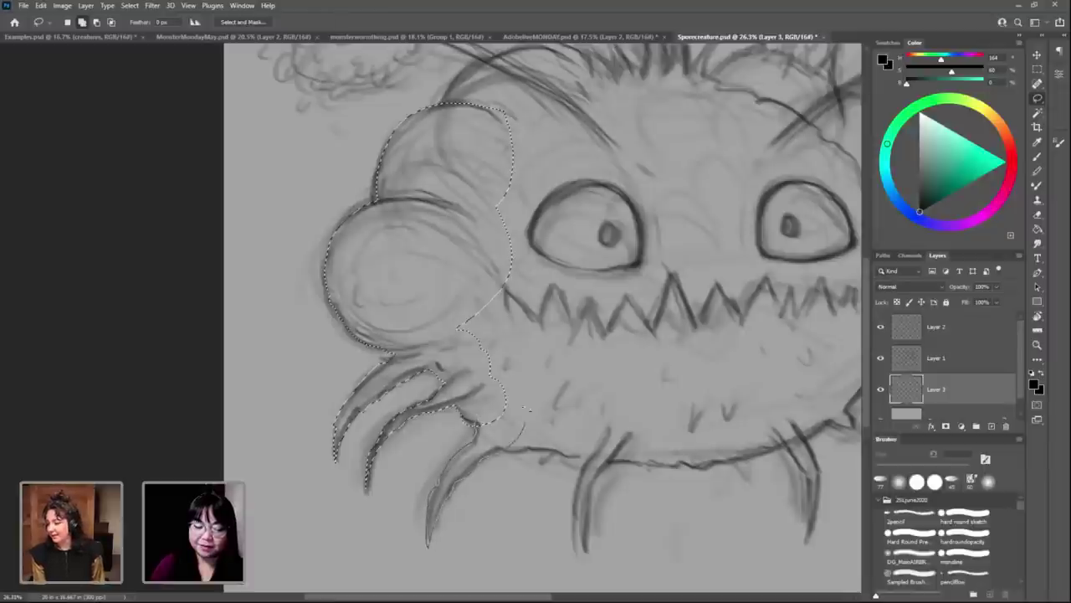
pyautogui.moveTo(527, 408); pyautogui.dragTo(469, 436)
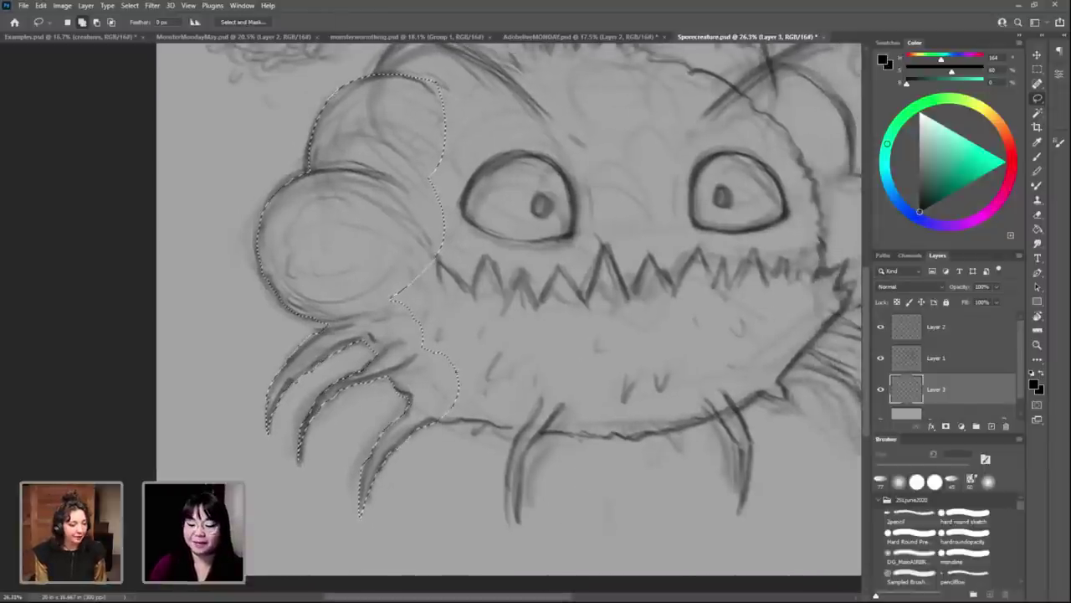
pyautogui.moveTo(457, 374); pyautogui.dragTo(461, 412)
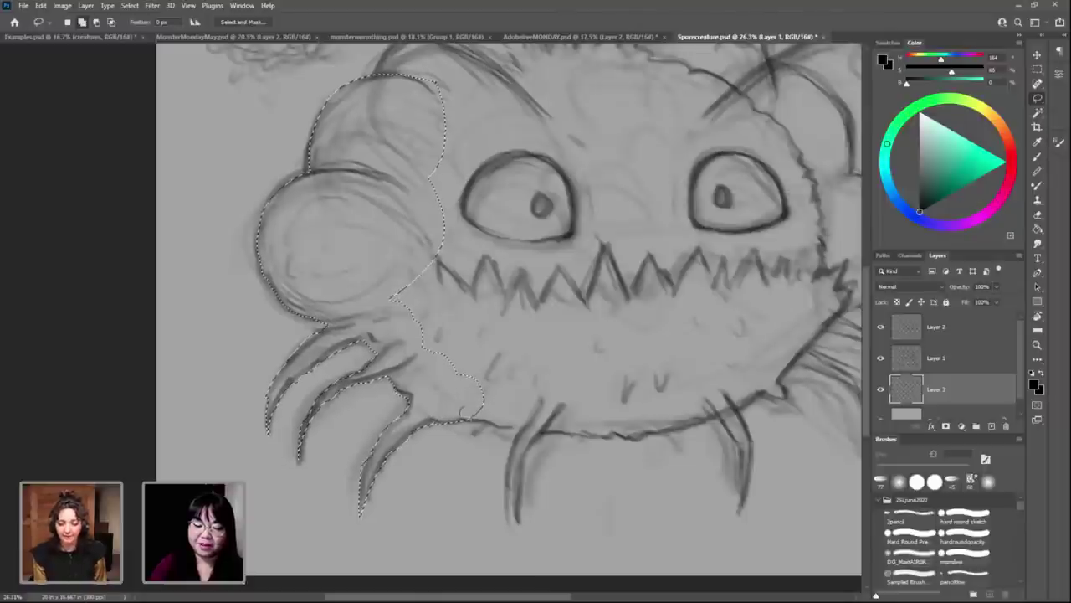
pyautogui.moveTo(469, 372); pyautogui.dragTo(477, 423)
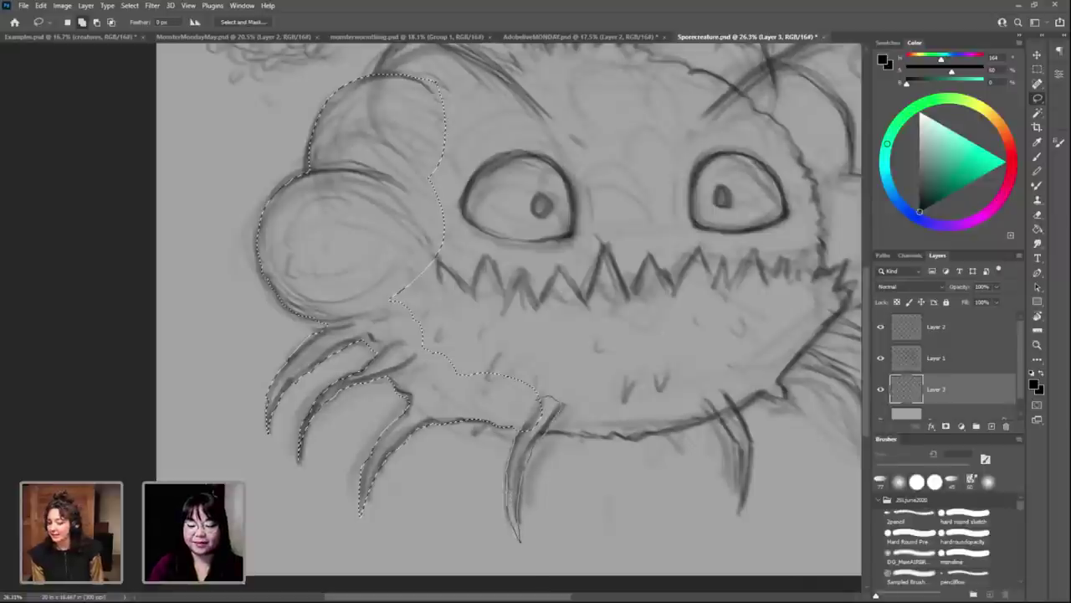
# Step: Add the lower fang, the area above the lower lip and the right fang
pyautogui.moveTo(549, 406); pyautogui.dragTo(519, 540)
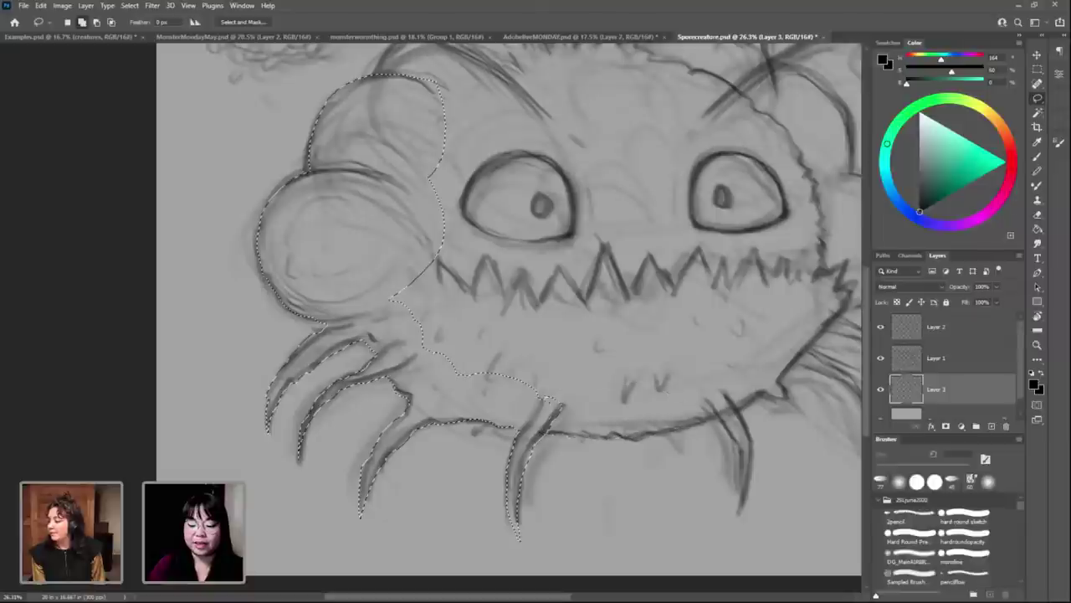
pyautogui.moveTo(657, 439); pyautogui.dragTo(544, 396)
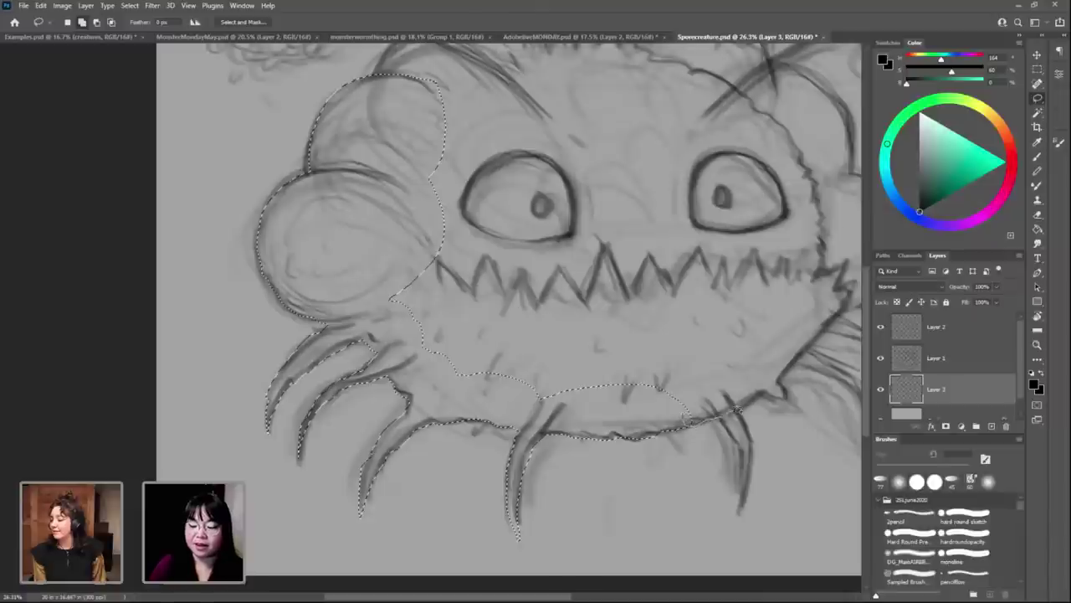
pyautogui.moveTo(725, 378); pyautogui.dragTo(735, 429)
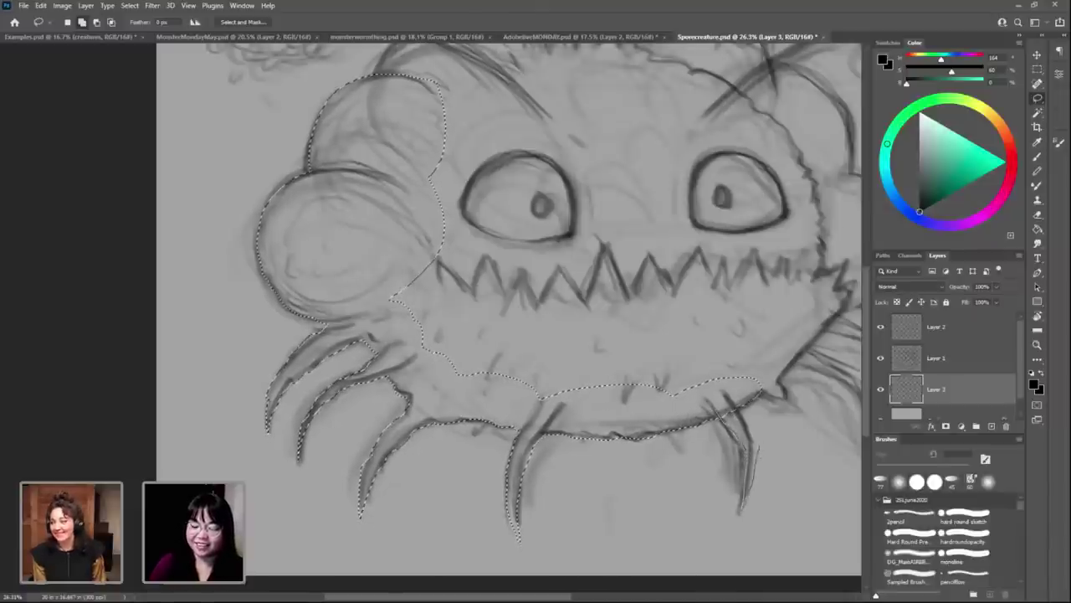
pyautogui.moveTo(758, 402); pyautogui.dragTo(741, 511)
pyautogui.moveTo(502, 335); pyautogui.dragTo(433, 363)
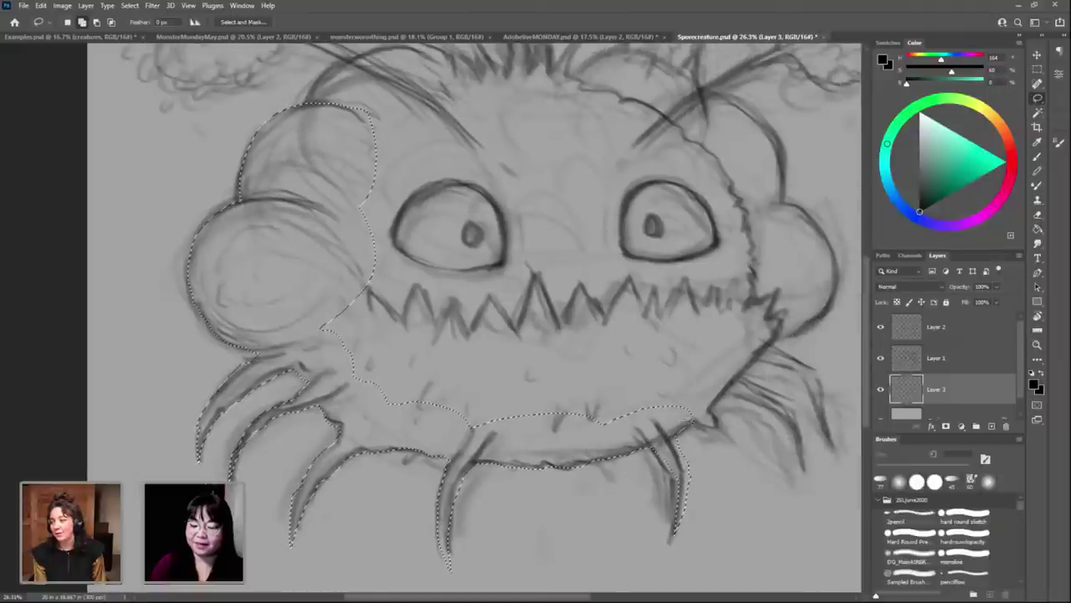
# Step: Add the area beside the right fang and the right-side fringe strokes to the selection
pyautogui.moveTo(696, 416); pyautogui.dragTo(705, 431)
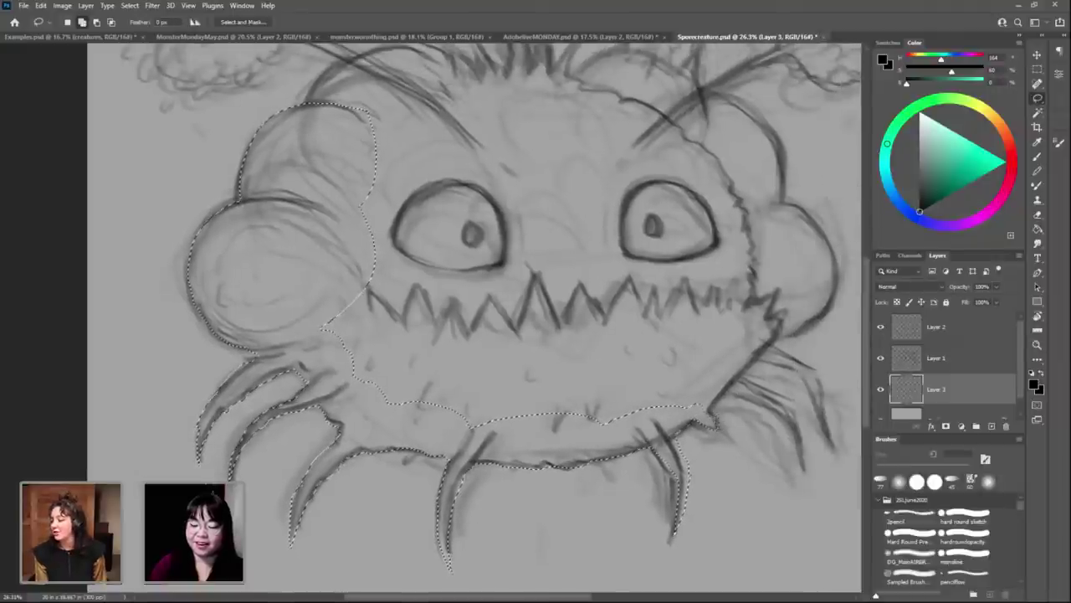
pyautogui.moveTo(713, 411)
pyautogui.mouseDown()
pyautogui.moveTo(781, 336)
pyautogui.moveTo(670, 409)
pyautogui.mouseUp()
pyautogui.hscroll(3, 443, 318)
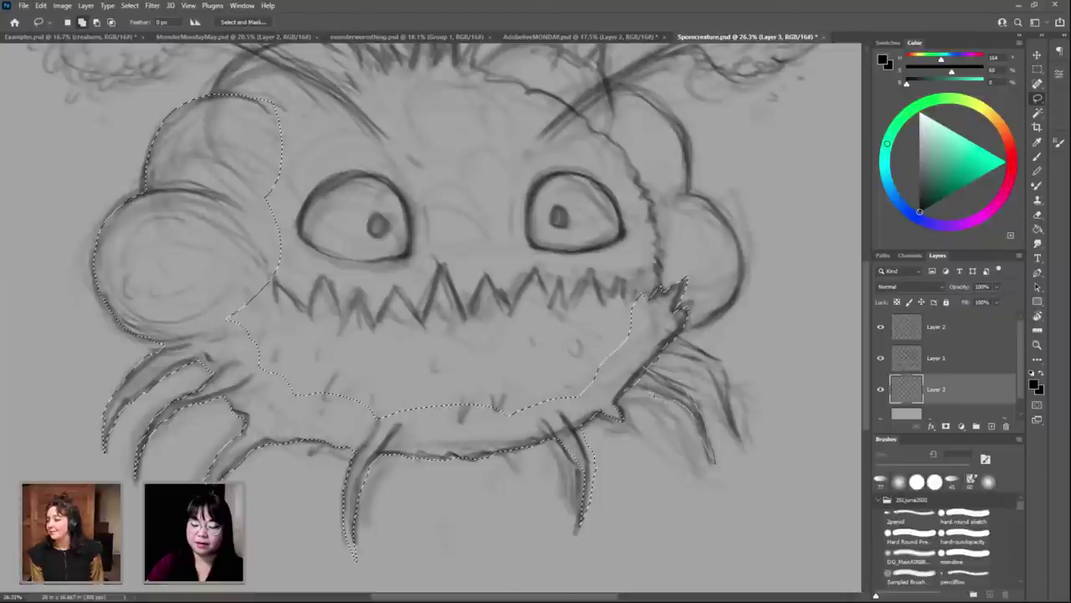
pyautogui.moveTo(633, 361); pyautogui.dragTo(744, 439)
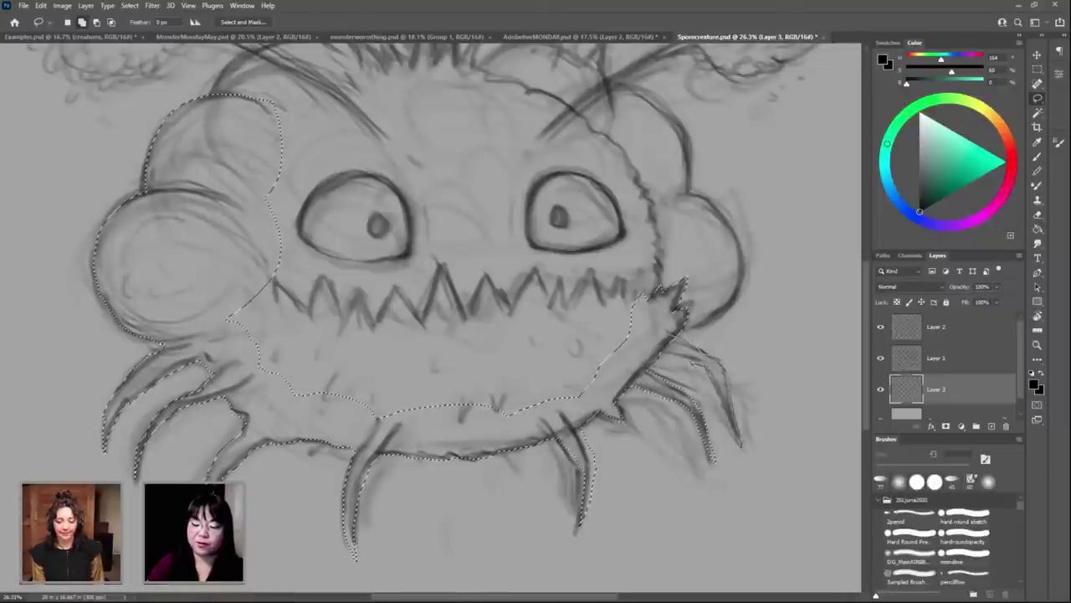
pyautogui.moveTo(670, 358); pyautogui.dragTo(711, 460)
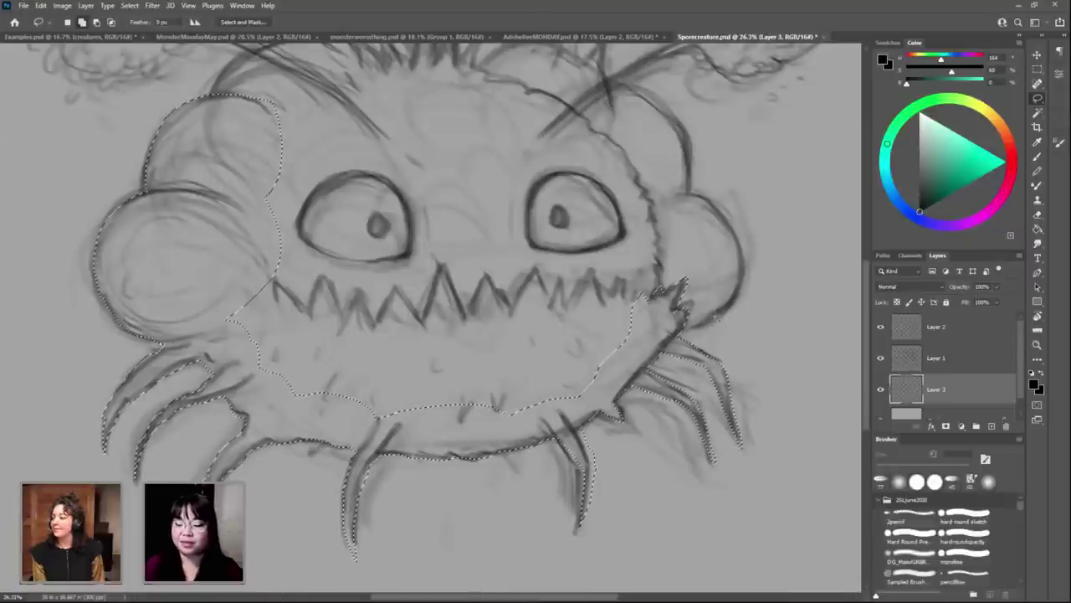
# Step: Lasso the right ear into the selection, extending down past the right eye
pyautogui.moveTo(680, 328); pyautogui.dragTo(744, 287)
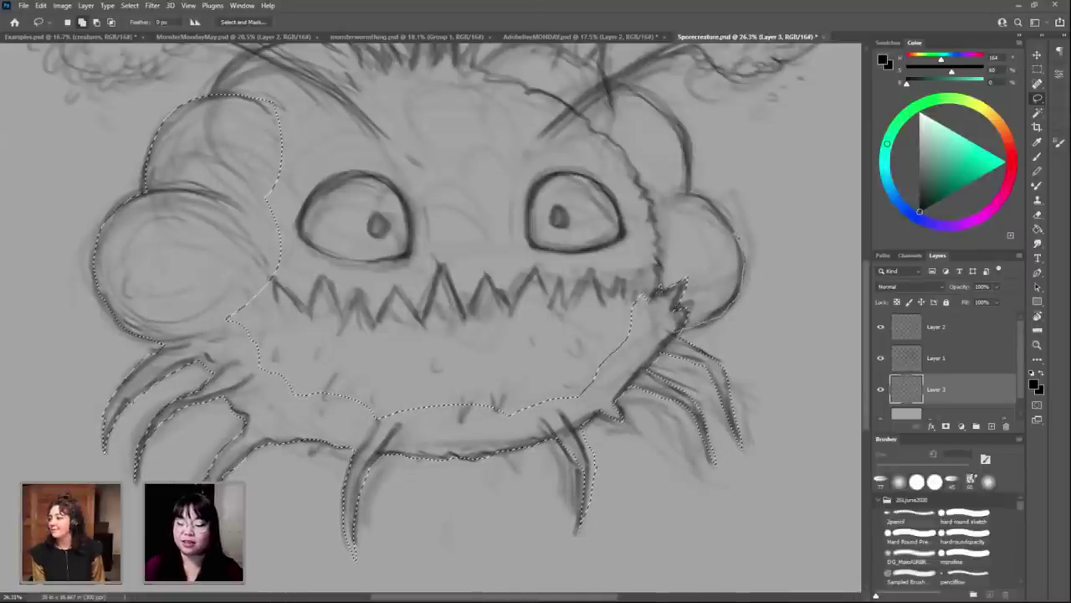
pyautogui.moveTo(738, 238); pyautogui.dragTo(609, 276)
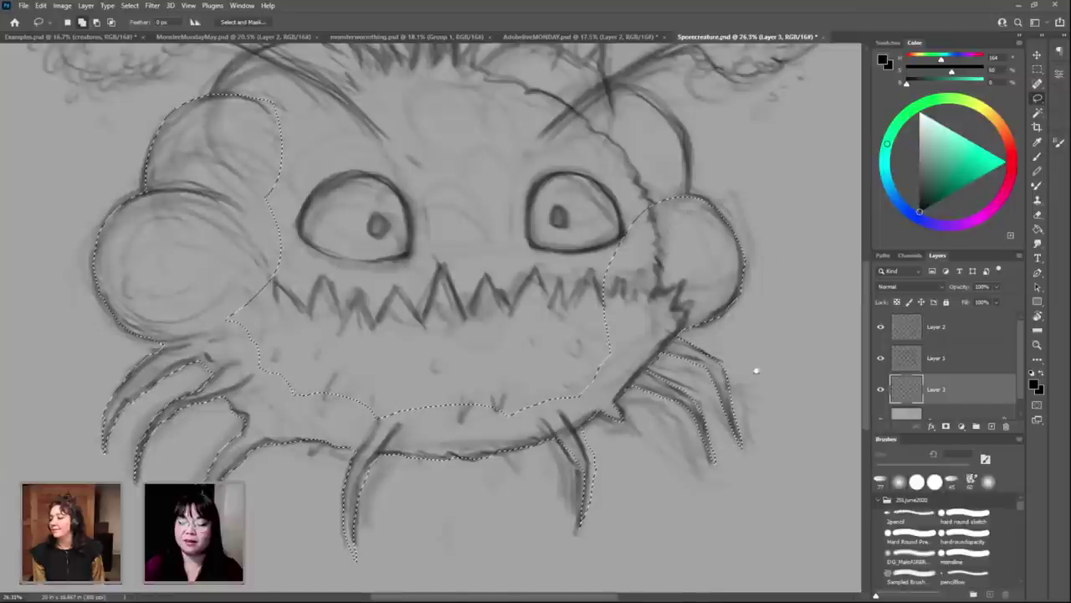
pyautogui.scroll(5, 756, 370)
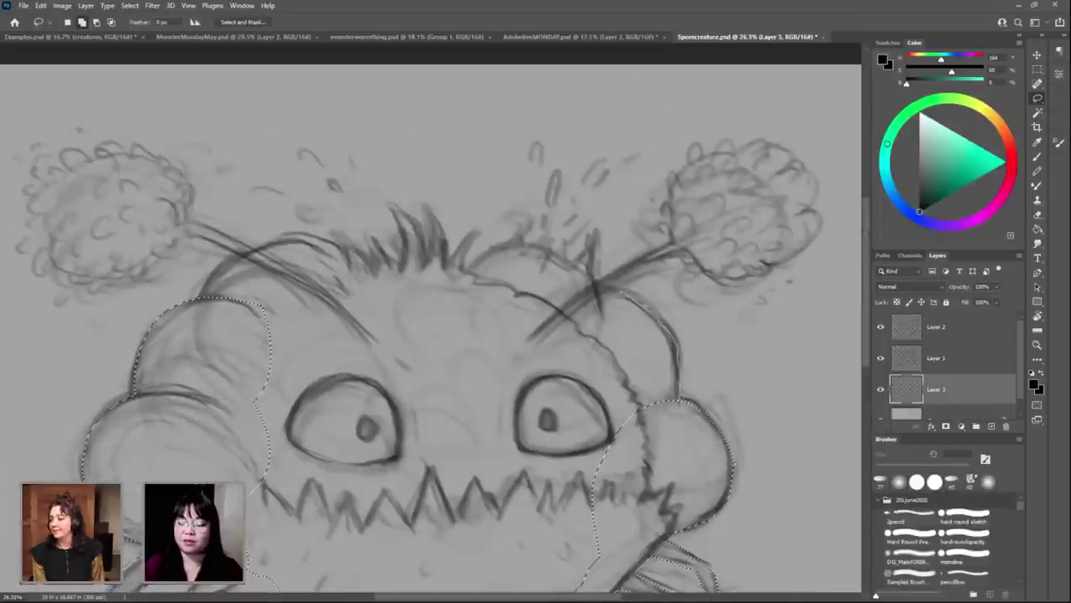
pyautogui.moveTo(610, 291); pyautogui.dragTo(609, 442)
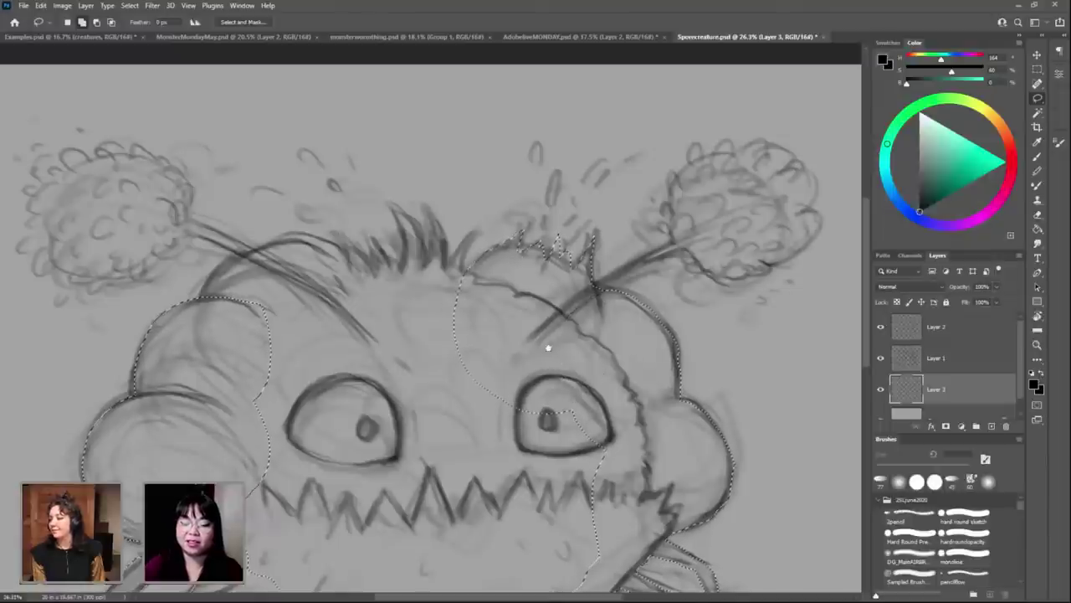
# Step: Lasso the hair tuft, head contour, middle of the face and mouth area into the selection
pyautogui.hscroll(-5, 547, 347)
pyautogui.scroll(1, 548, 347)
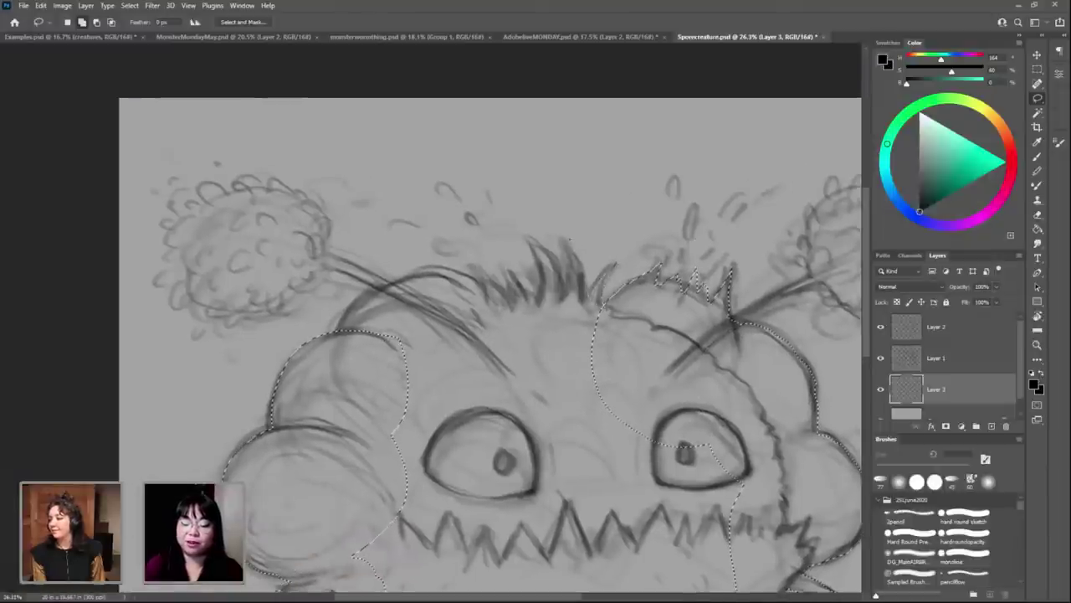
pyautogui.moveTo(570, 240); pyautogui.dragTo(566, 299)
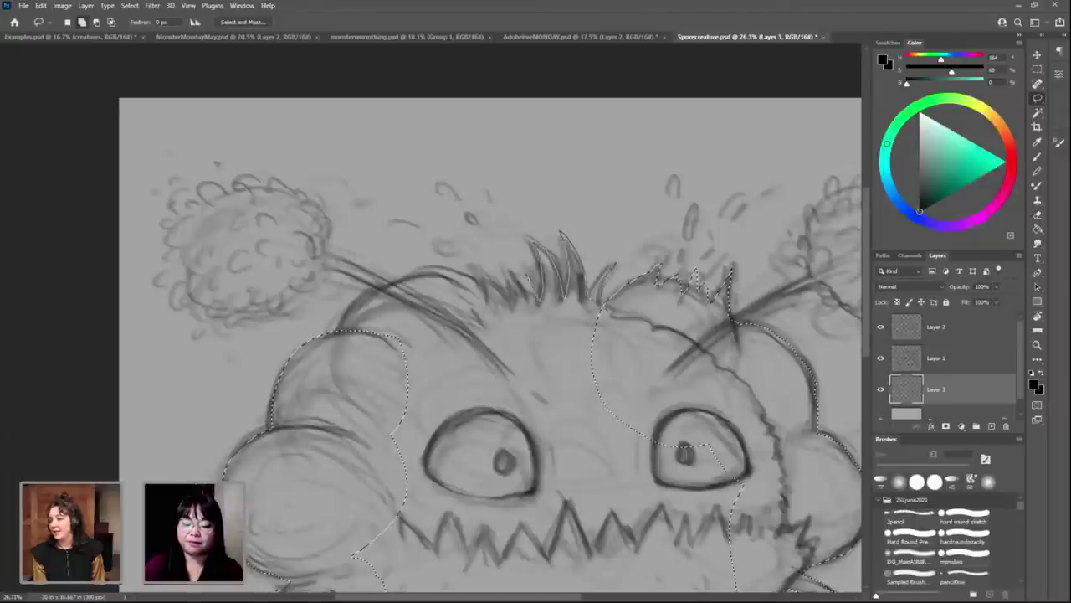
pyautogui.moveTo(516, 316); pyautogui.dragTo(512, 308)
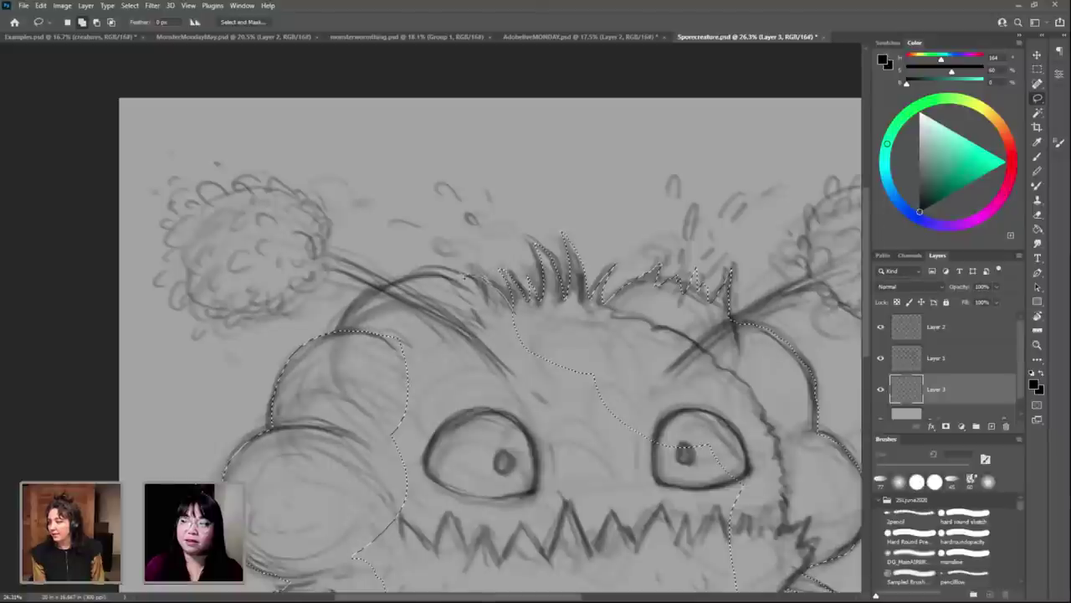
pyautogui.moveTo(435, 274)
pyautogui.mouseDown()
pyautogui.moveTo(519, 426)
pyautogui.moveTo(366, 195)
pyautogui.mouseUp()
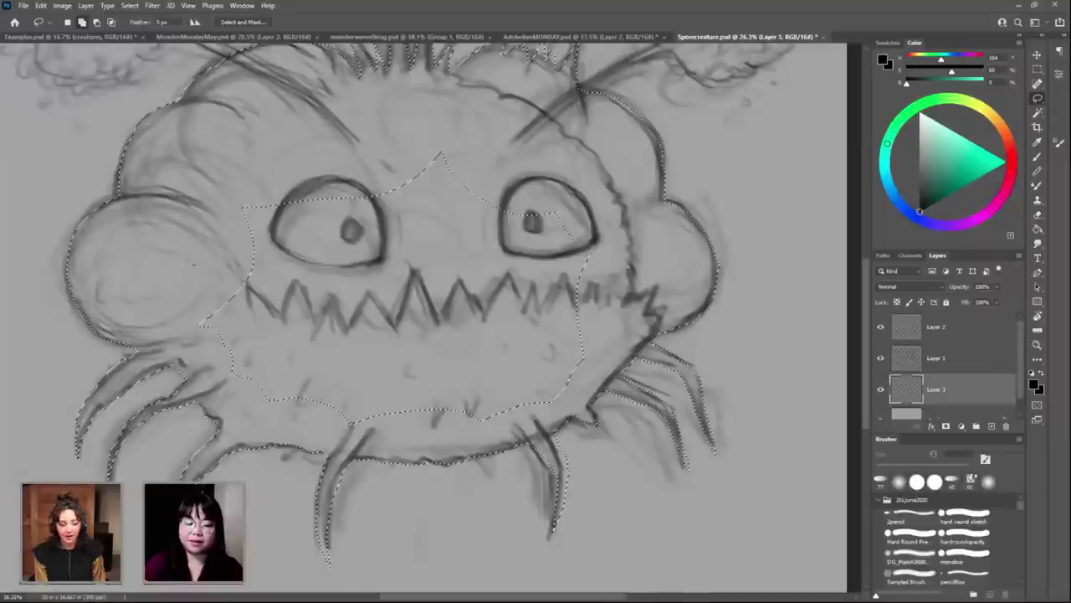
pyautogui.moveTo(458, 123)
pyautogui.mouseDown()
pyautogui.moveTo(172, 290)
pyautogui.moveTo(209, 368)
pyautogui.mouseUp()
pyautogui.moveTo(502, 178)
pyautogui.mouseDown()
pyautogui.moveTo(463, 434)
pyautogui.moveTo(619, 214)
pyautogui.mouseUp()
pyautogui.moveTo(551, 109)
pyautogui.mouseDown()
pyautogui.moveTo(501, 399)
pyautogui.moveTo(619, 331)
pyautogui.moveTo(586, 316)
pyautogui.mouseUp()
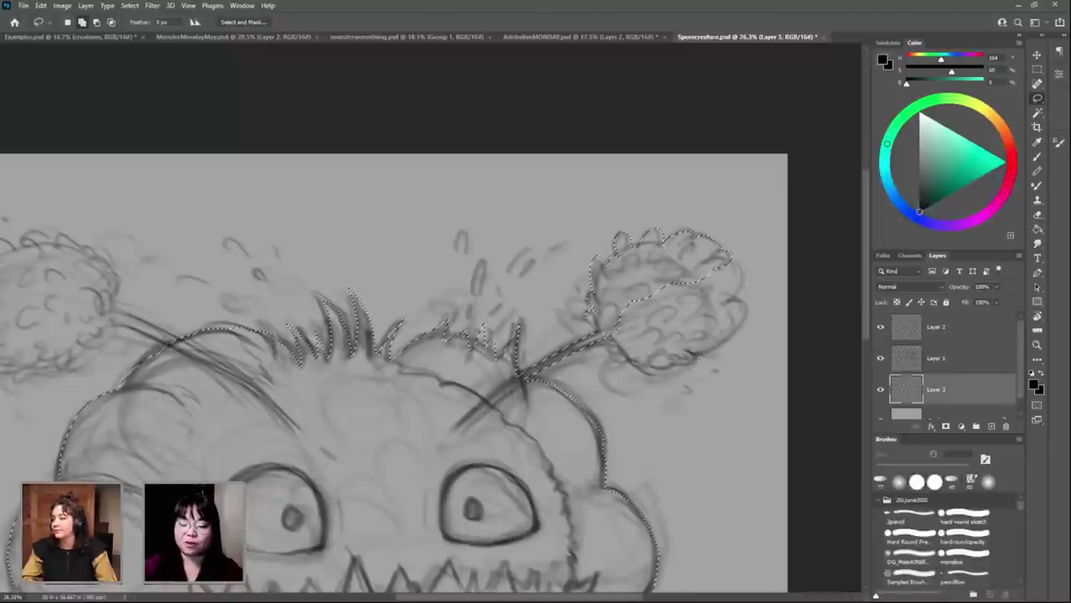
# Step: Add the right spore puff to the selection
pyautogui.moveTo(676, 372); pyautogui.dragTo(708, 355)
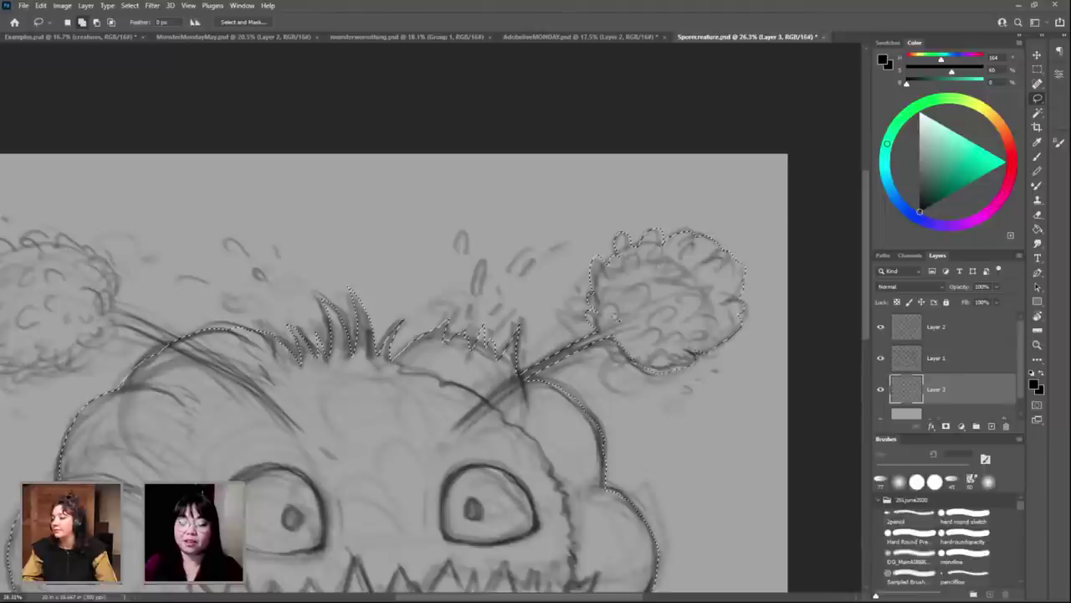
pyautogui.moveTo(695, 355); pyautogui.dragTo(743, 275)
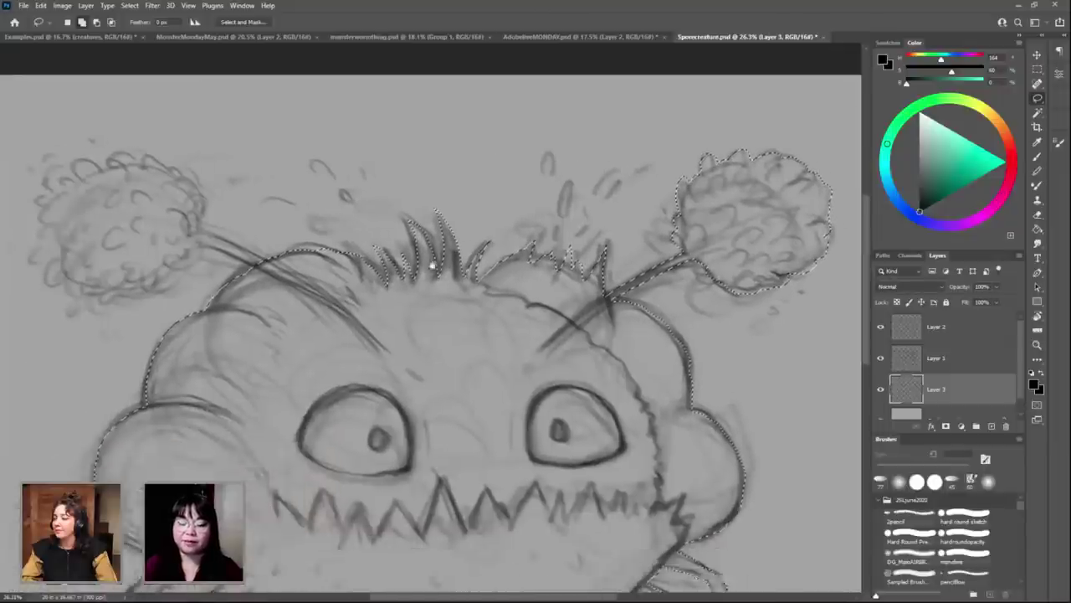
pyautogui.moveTo(762, 261); pyautogui.dragTo(962, 242)
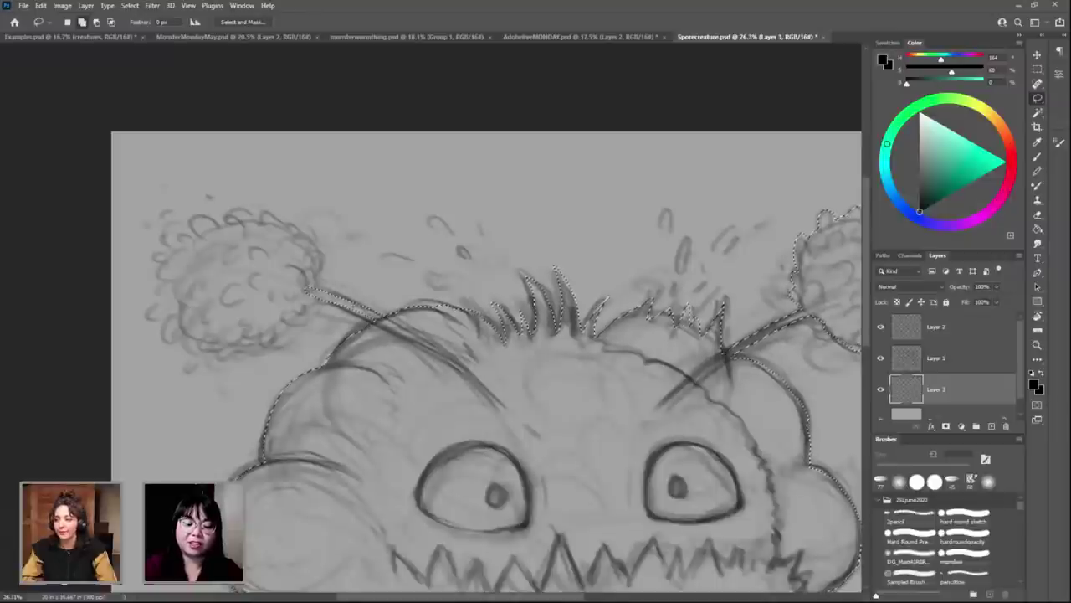
# Step: Extend the selection up the left stalk and around the left spore pod, smoothing its edge
pyautogui.moveTo(314, 291); pyautogui.dragTo(312, 287)
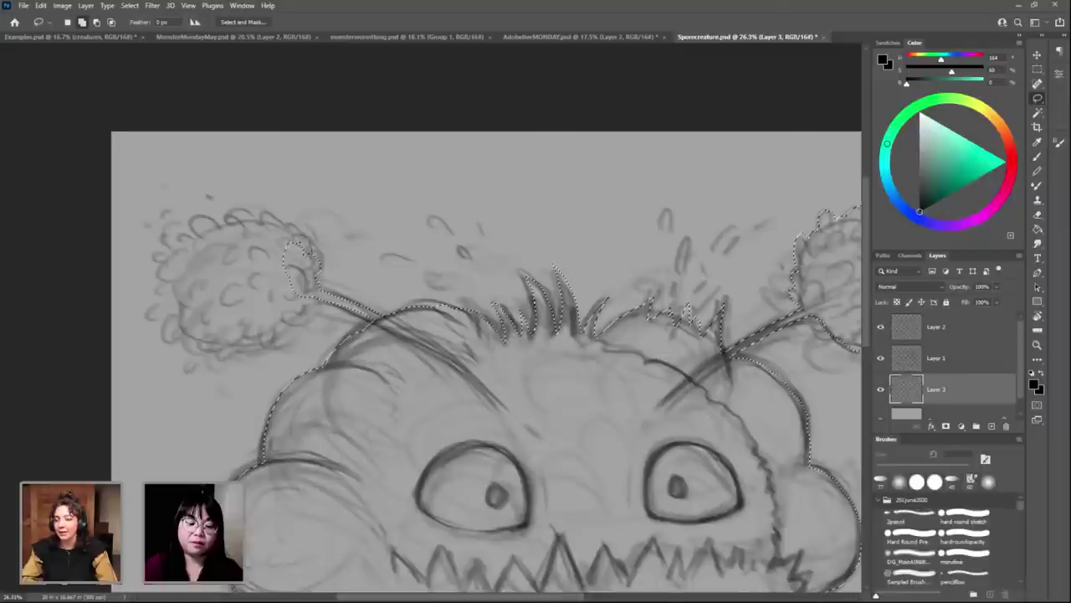
pyautogui.moveTo(292, 245)
pyautogui.mouseDown()
pyautogui.moveTo(287, 227)
pyautogui.moveTo(289, 280)
pyautogui.mouseUp()
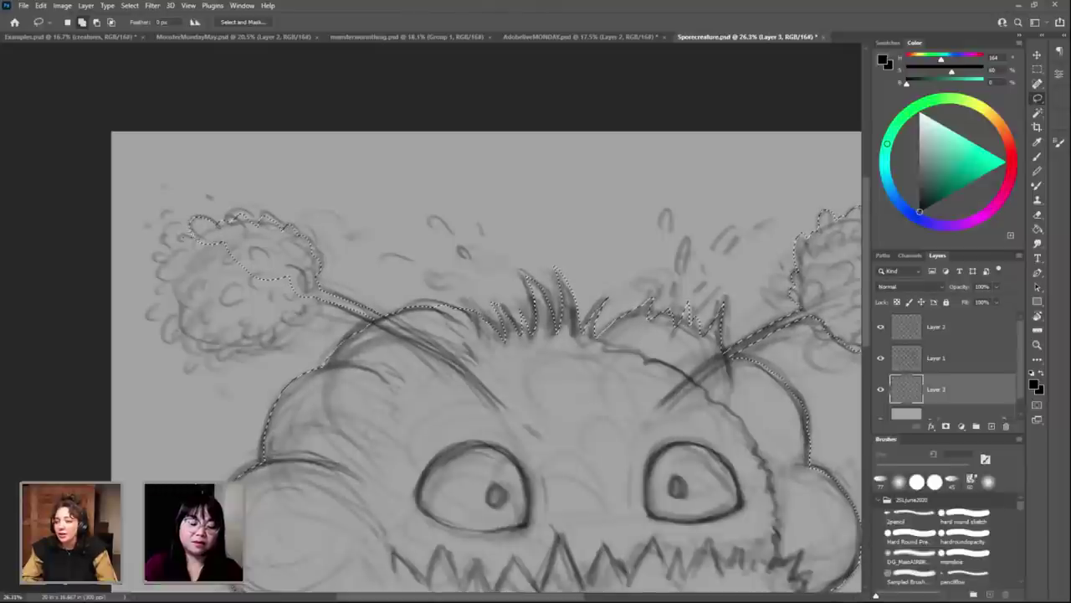
pyautogui.moveTo(190, 201)
pyautogui.mouseDown()
pyautogui.moveTo(167, 249)
pyautogui.moveTo(188, 274)
pyautogui.moveTo(189, 297)
pyautogui.mouseUp()
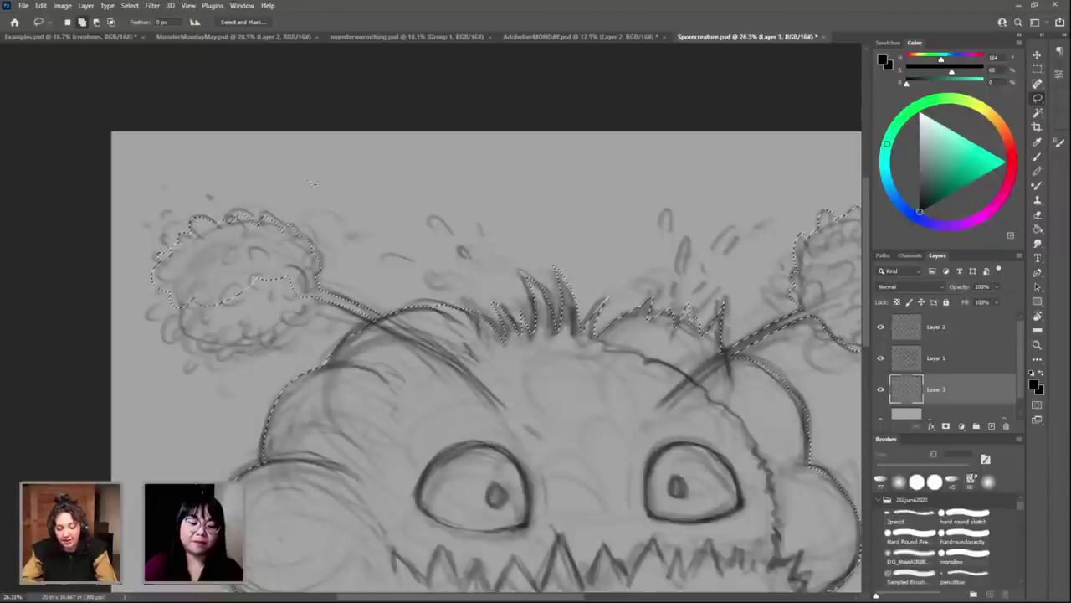
pyautogui.moveTo(284, 276); pyautogui.dragTo(155, 306)
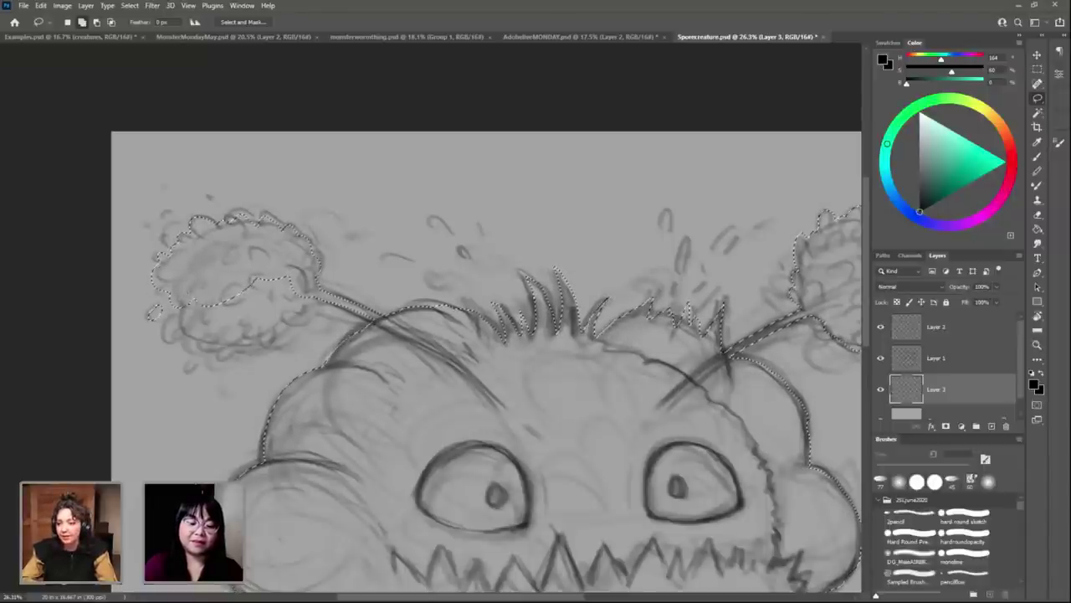
pyautogui.moveTo(251, 279); pyautogui.dragTo(171, 334)
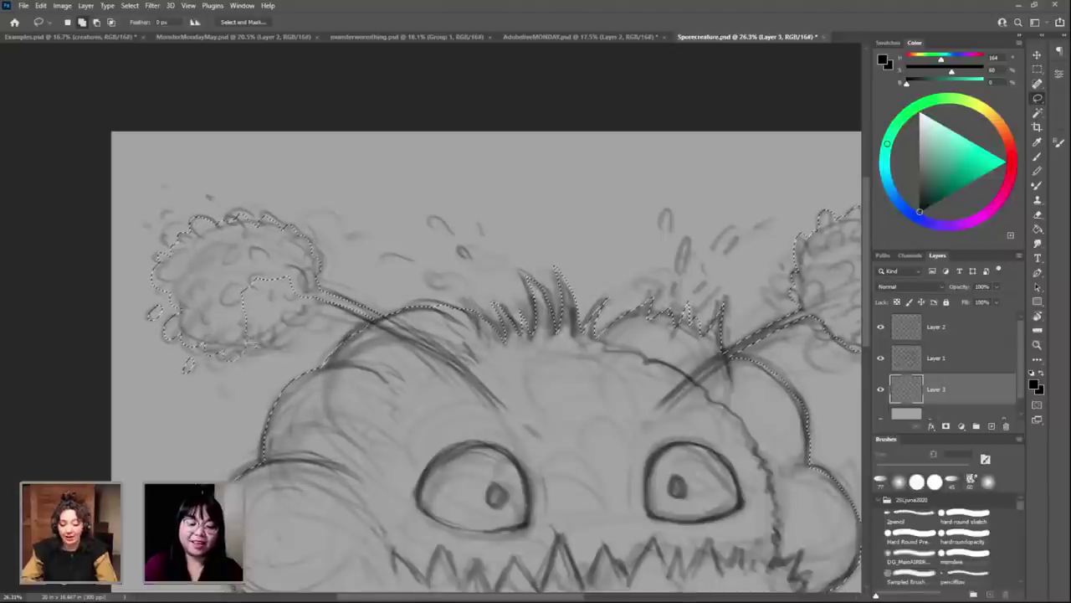
pyautogui.moveTo(249, 283); pyautogui.dragTo(246, 351)
pyautogui.moveTo(268, 280); pyautogui.dragTo(289, 333)
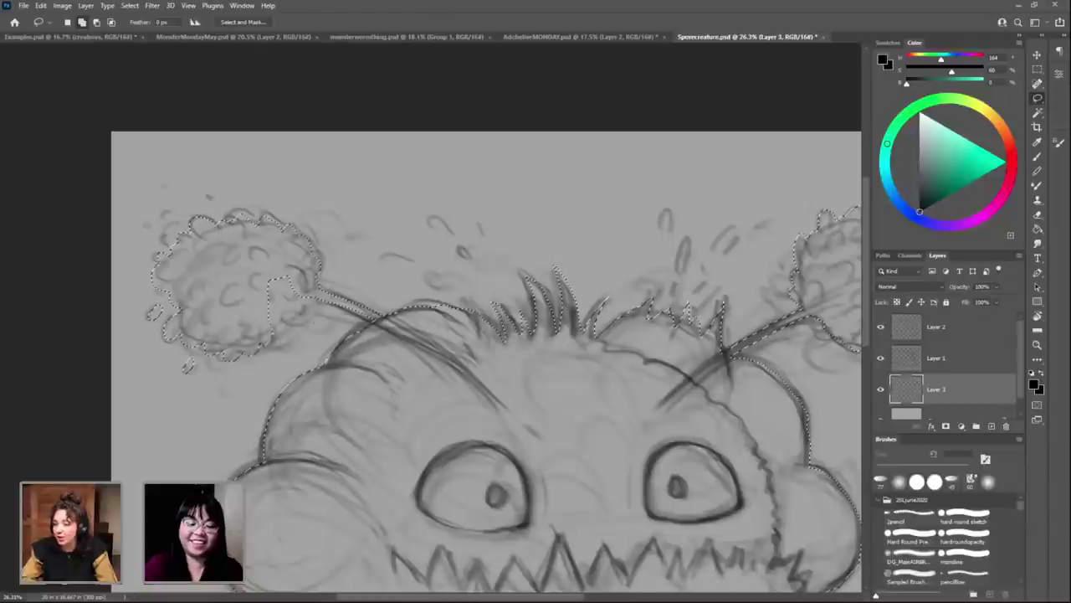
pyautogui.moveTo(295, 274); pyautogui.dragTo(270, 339)
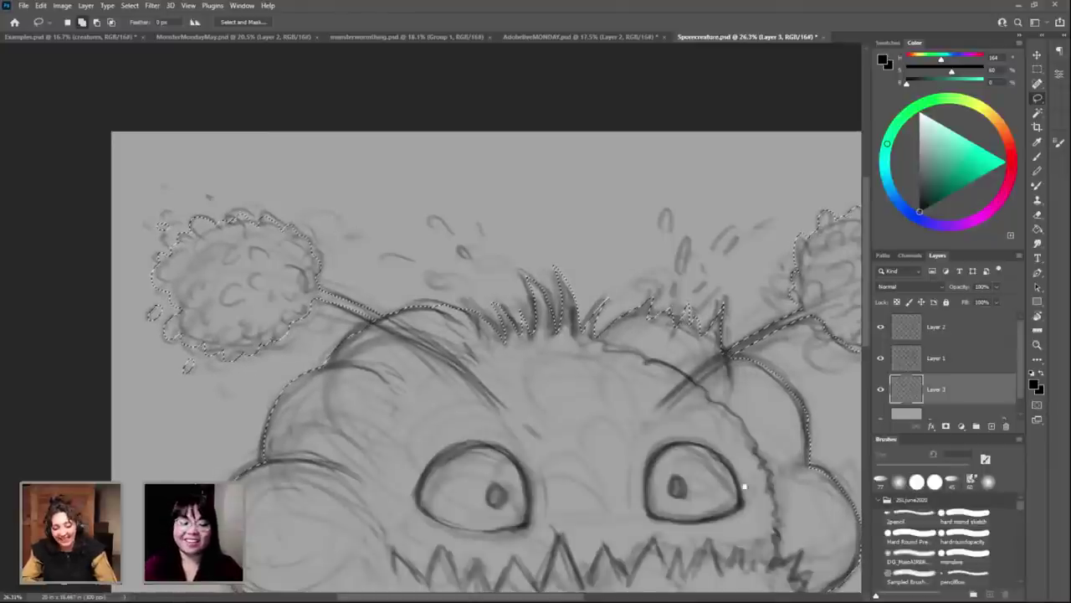
# Step: Add the small stroke and the floating flecks above the head to the selection
pyautogui.moveTo(718, 318)
pyautogui.mouseDown()
pyautogui.moveTo(583, 209)
pyautogui.moveTo(601, 272)
pyautogui.mouseUp()
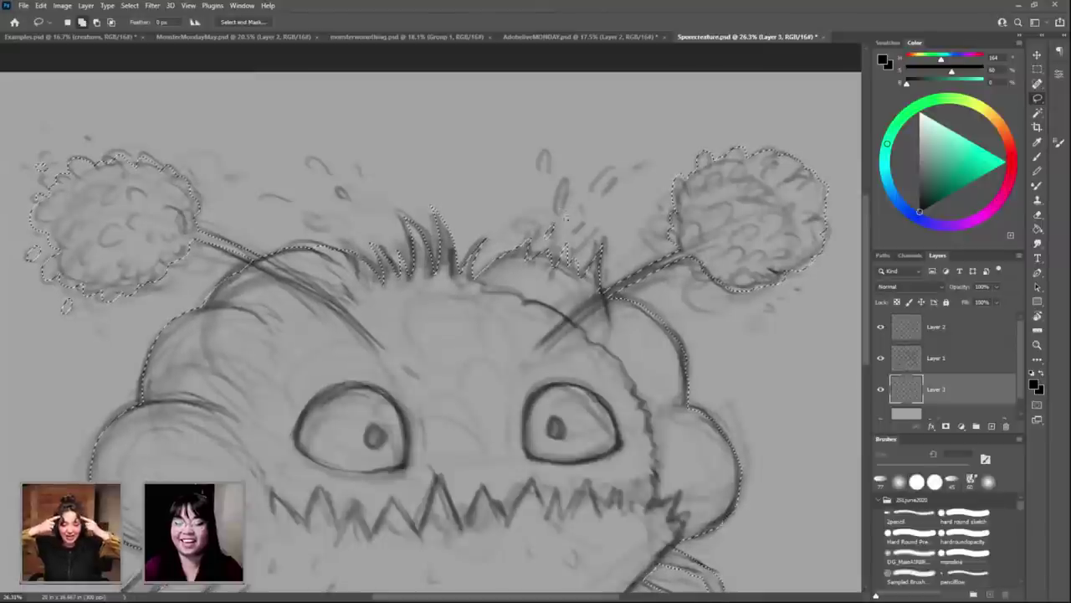
pyautogui.moveTo(577, 206); pyautogui.dragTo(574, 214)
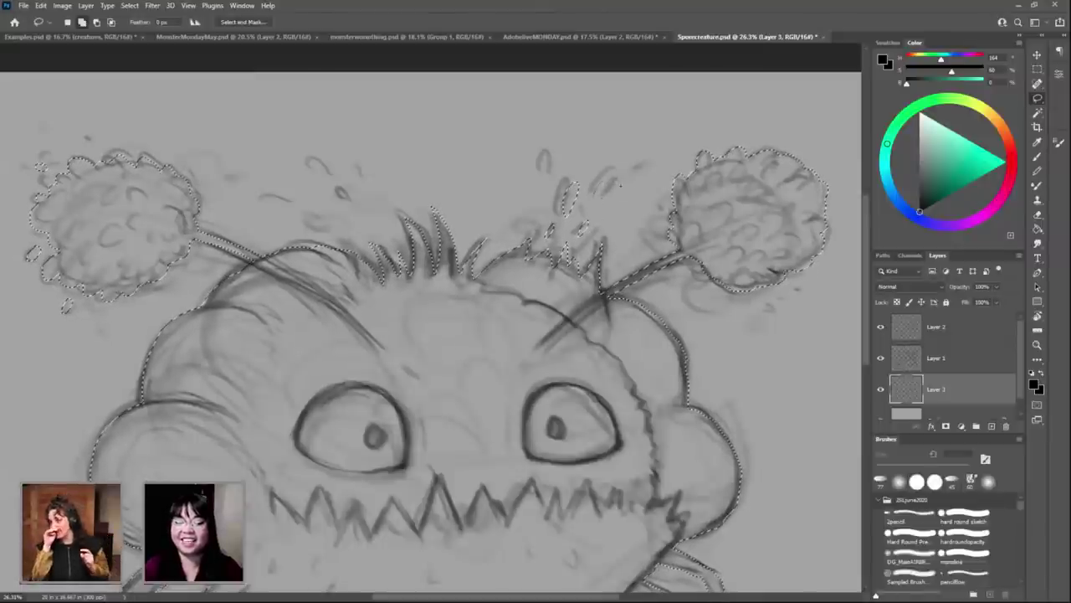
pyautogui.moveTo(613, 179); pyautogui.dragTo(596, 189)
pyautogui.moveTo(551, 152); pyautogui.dragTo(541, 172)
pyautogui.moveTo(348, 186)
pyautogui.mouseDown()
pyautogui.moveTo(336, 199)
pyautogui.moveTo(308, 186)
pyautogui.moveTo(306, 217)
pyautogui.mouseUp()
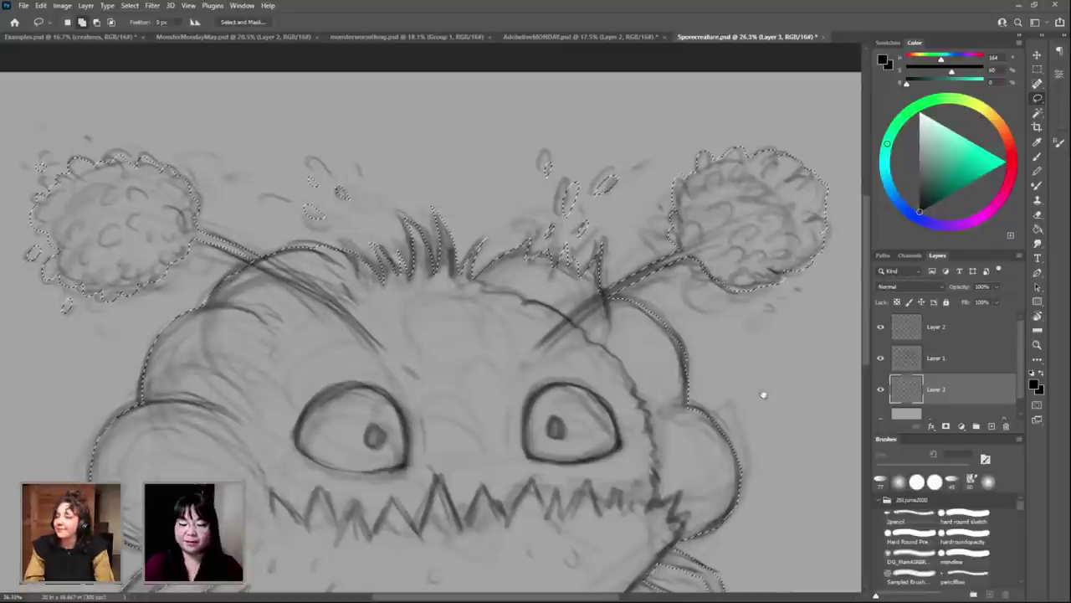
# Step: Add the spiky hair on top of the head to the selection
pyautogui.scroll(-2, 792, 256)
pyautogui.scroll(-2, 799, 281)
pyautogui.moveTo(510, 91); pyautogui.dragTo(586, 117)
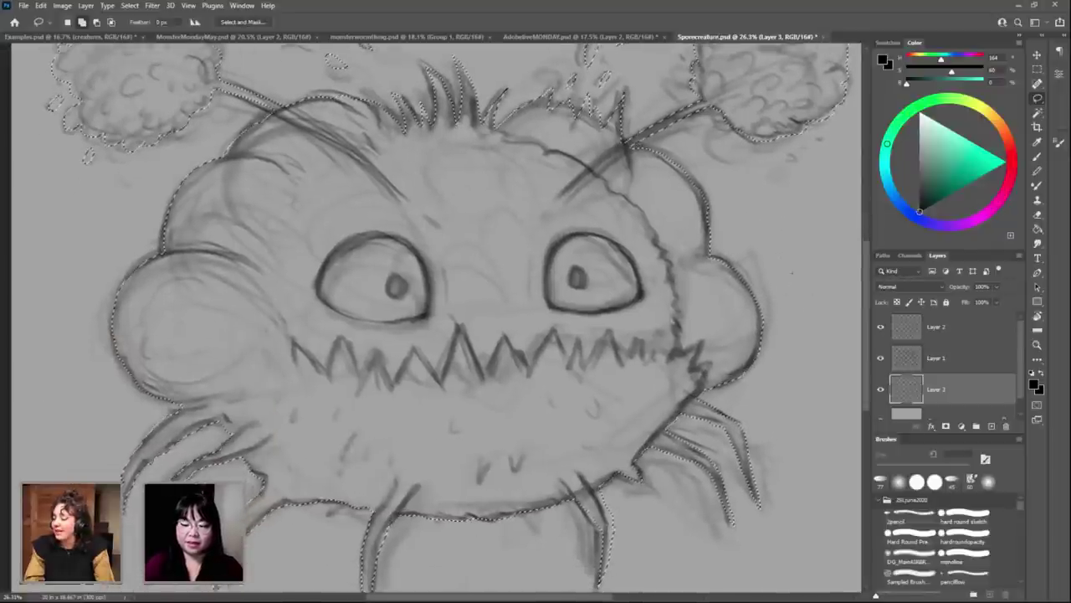
pyautogui.moveTo(393, 94); pyautogui.dragTo(435, 127)
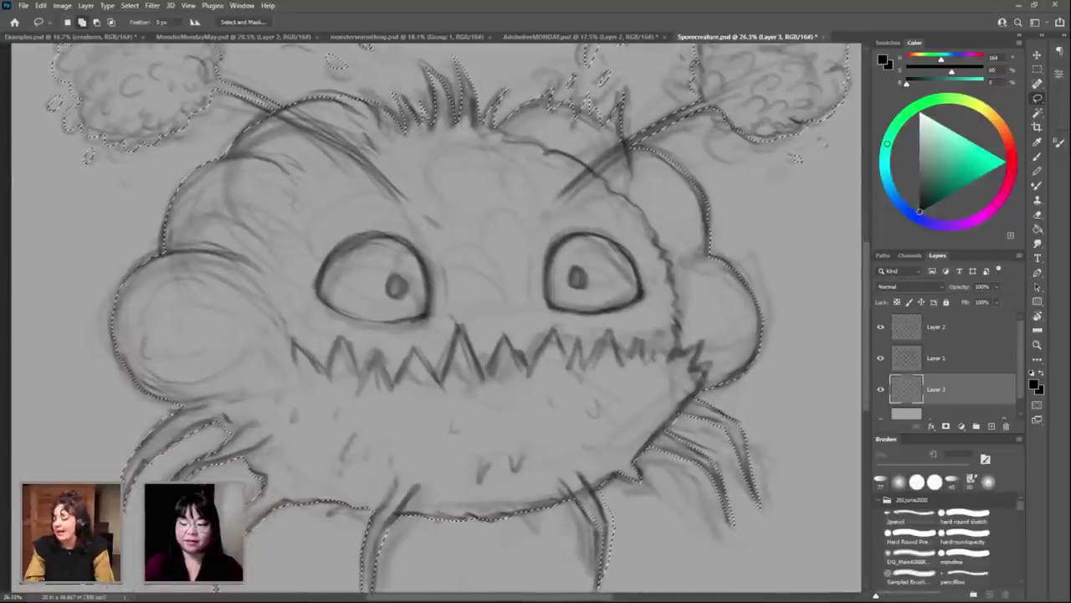
pyautogui.scroll(-2, 673, 432)
pyautogui.scroll(-3, 674, 432)
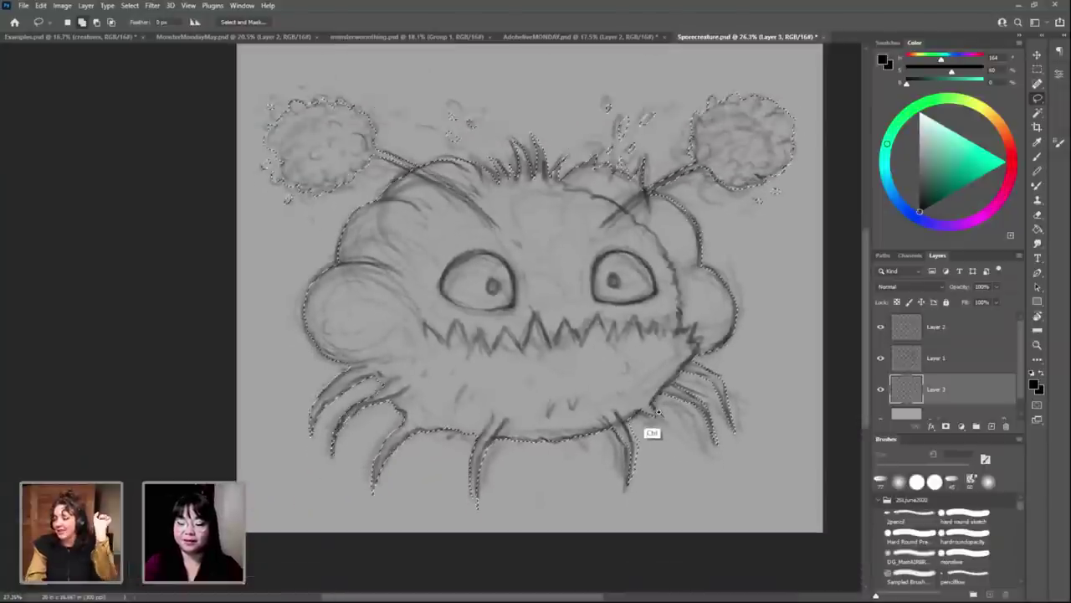
pyautogui.scroll(1, 658, 438)
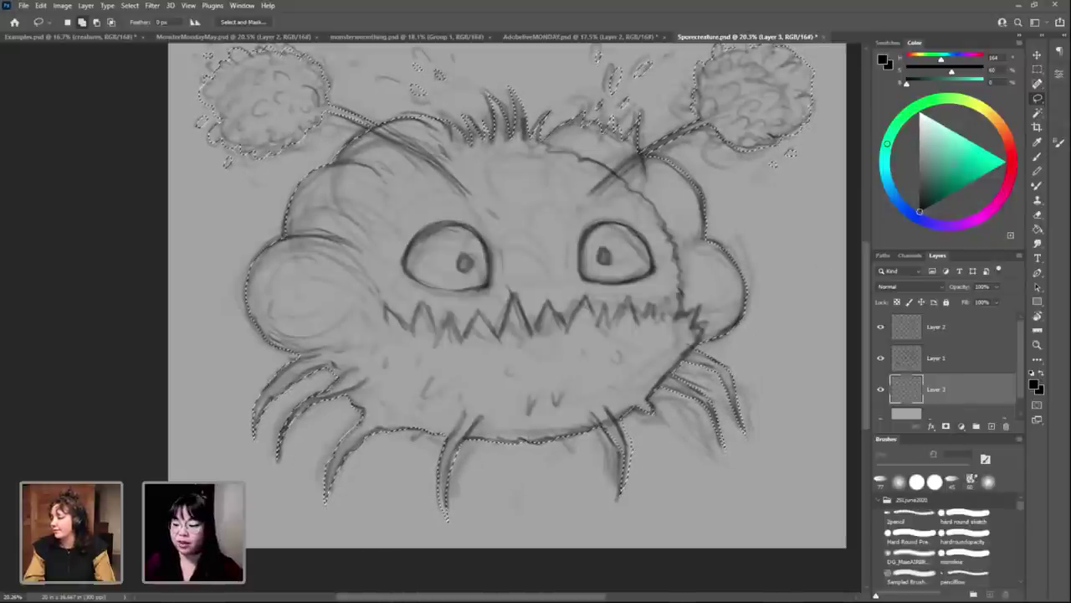
# Step: Fill the creature selection with mid grey on Layer 3, then deselect
pyautogui.click(927, 191)
pyautogui.hotkey('alt', 'BackSpace')
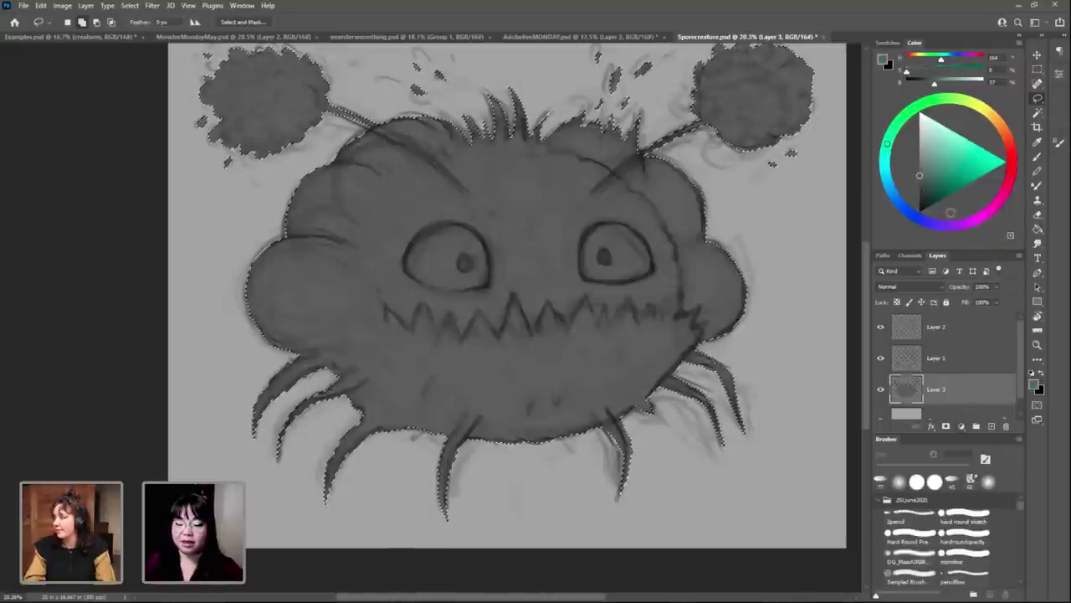
pyautogui.scroll(2, 684, 318)
pyautogui.hotkey('ctrl', 'd')
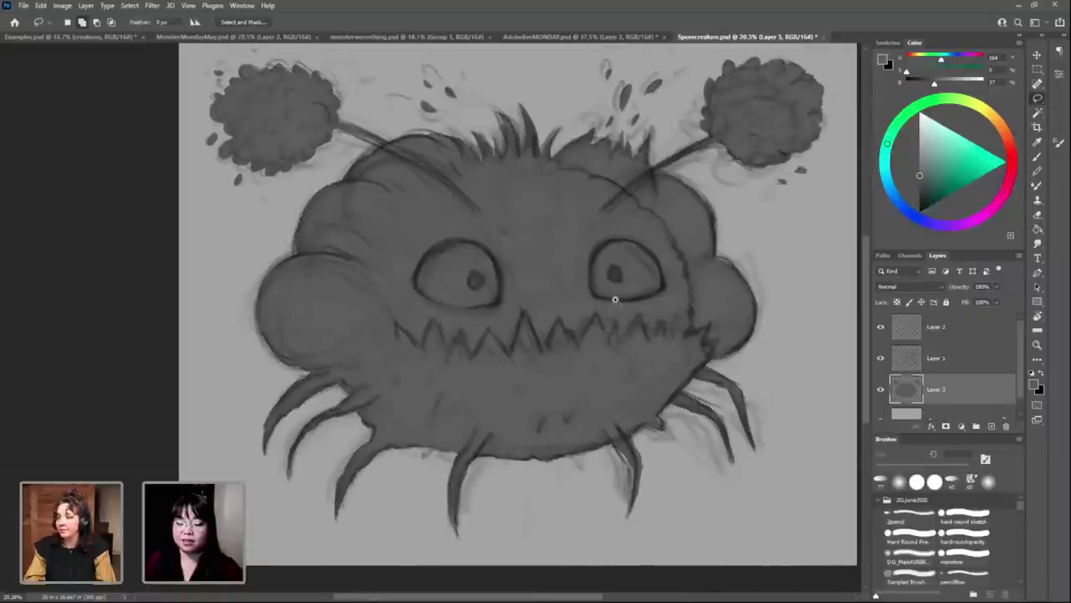
pyautogui.scroll(-2, 613, 319)
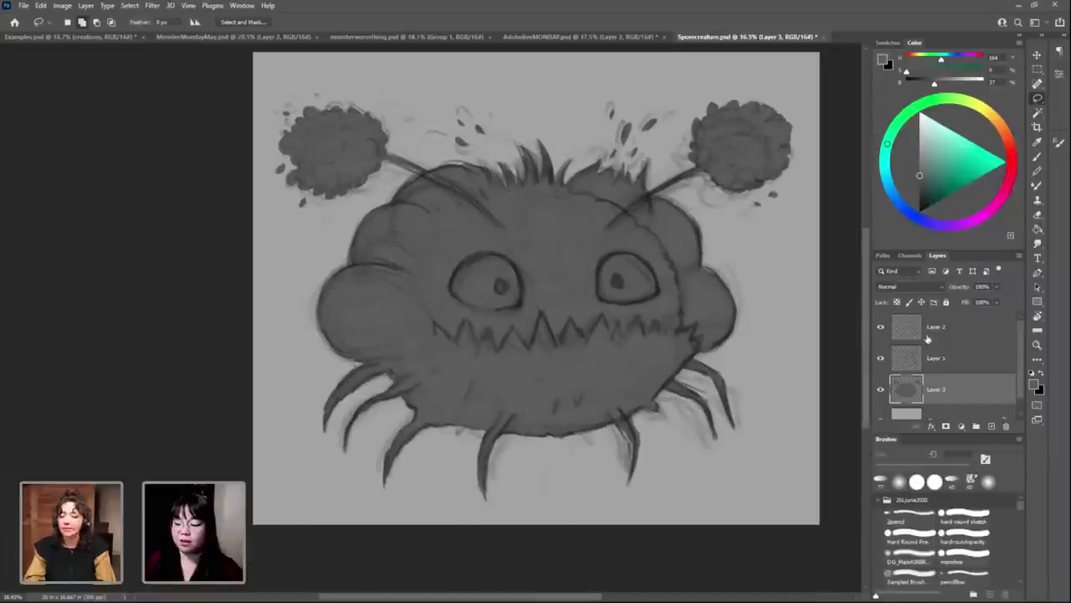
# Step: Group Layer 1 and Layer 2 into a group named 'sketch'
pyautogui.click(927, 327)
pyautogui.keyDown('shift'); pyautogui.click(928, 359); pyautogui.keyUp('shift')
pyautogui.hotkey('ctrl', 'g')
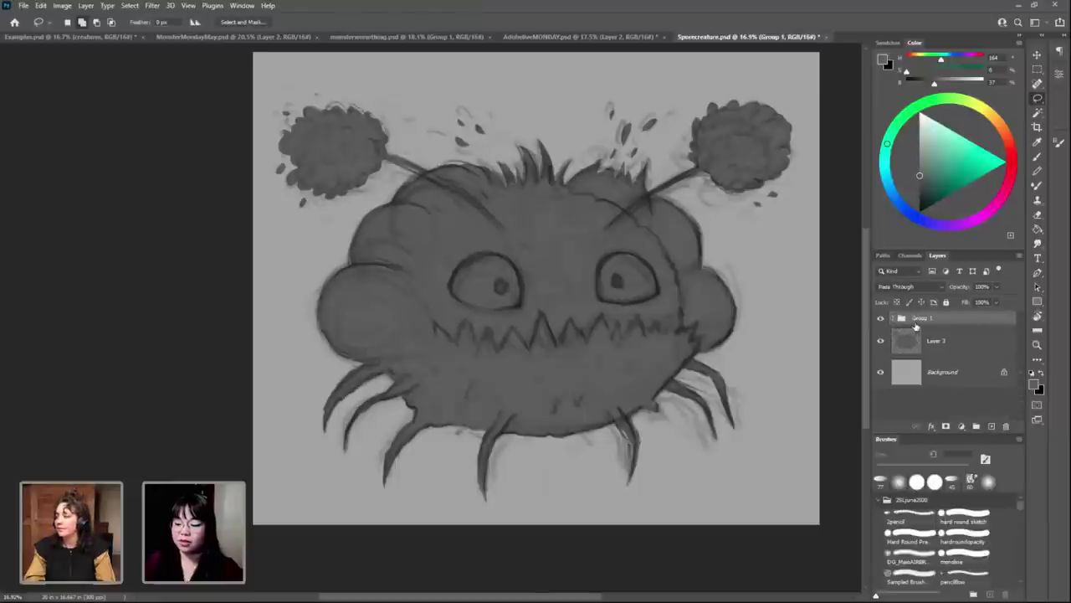
pyautogui.doubleClick(919, 322)
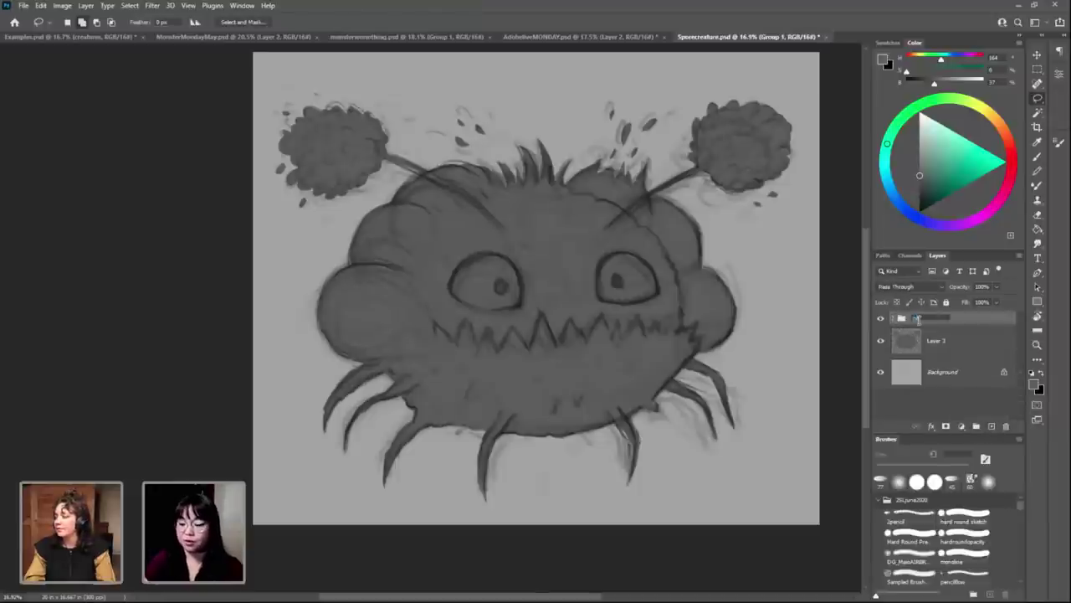
pyautogui.write('etch')
pyautogui.press('Return')
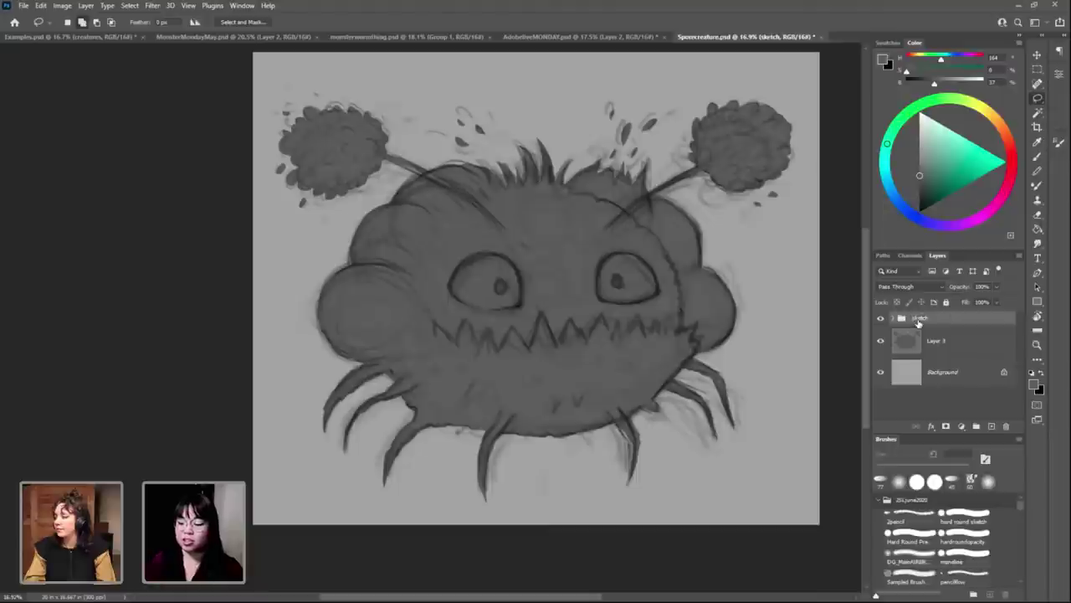
# Step: Rename Layer 3 to 'silhouette' and hide the sketch group
pyautogui.doubleClick(937, 345)
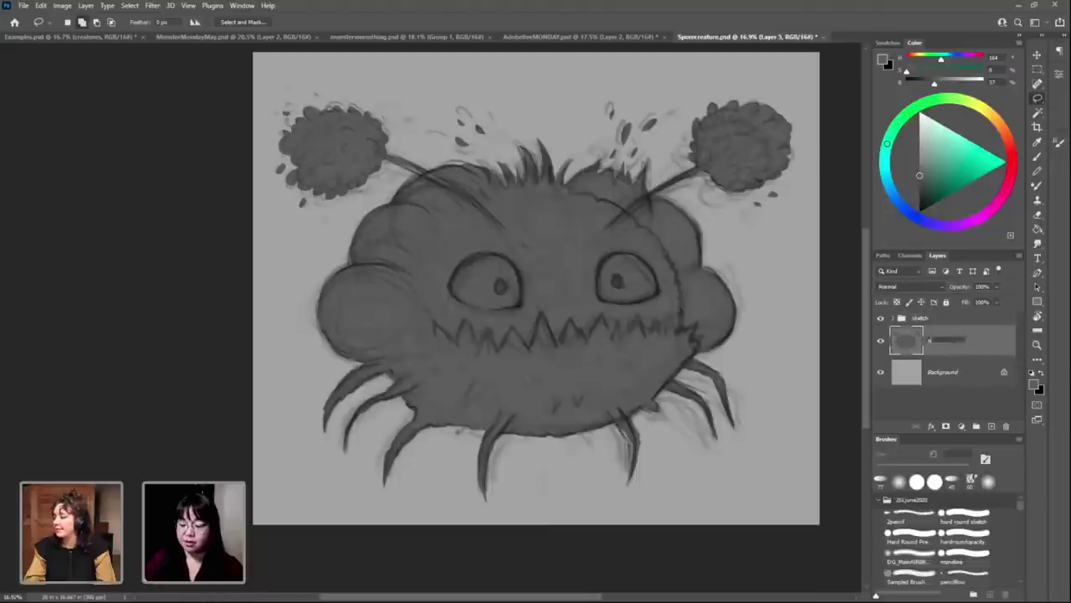
pyautogui.press('Return')
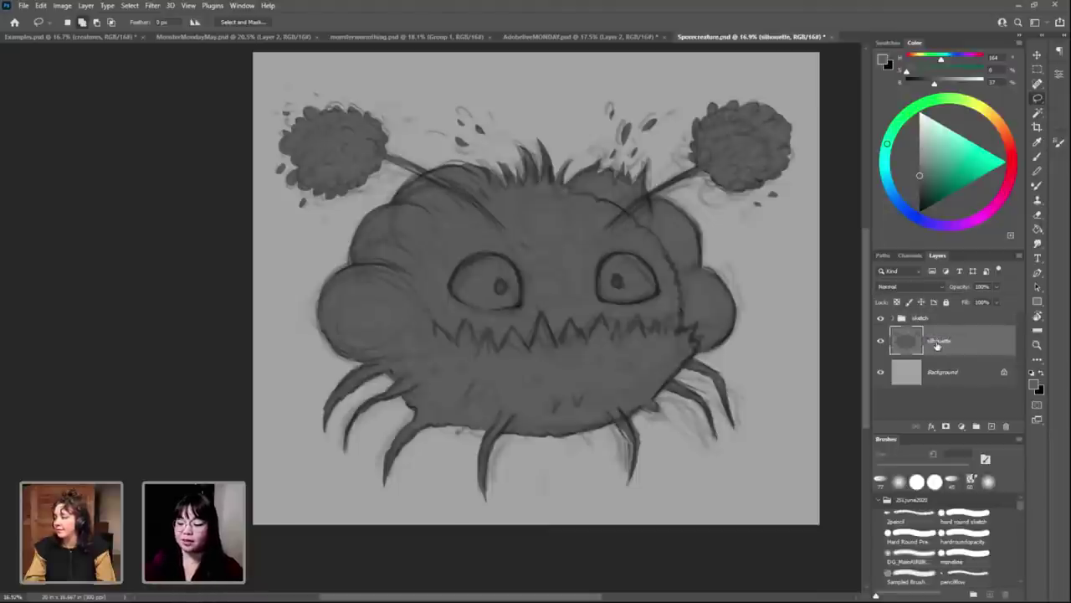
pyautogui.click(881, 319)
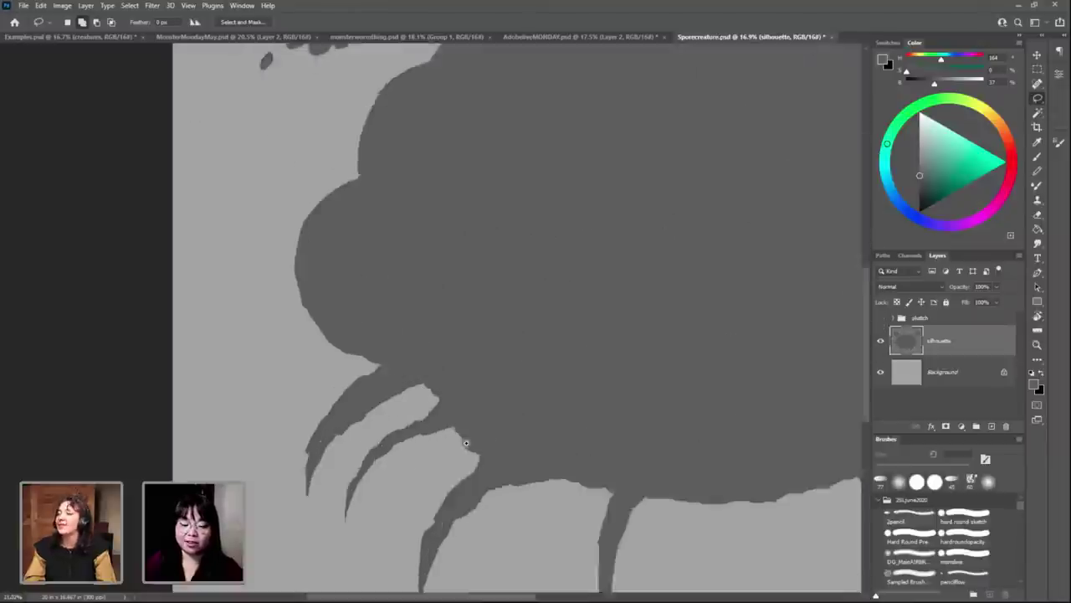
pyautogui.moveTo(419, 415); pyautogui.dragTo(554, 457)
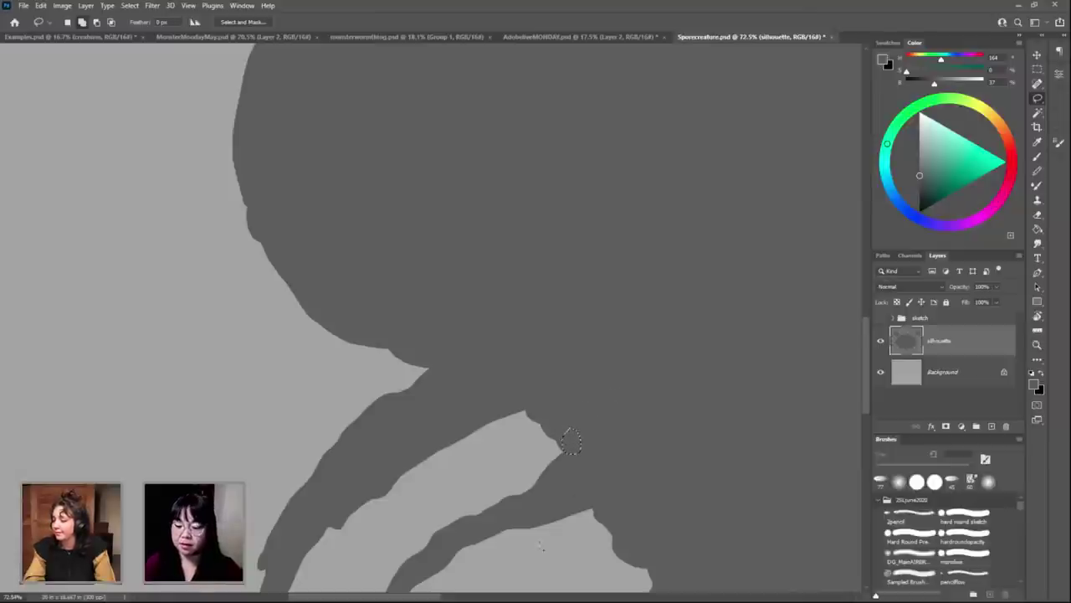
pyautogui.scroll(-3, 629, 425)
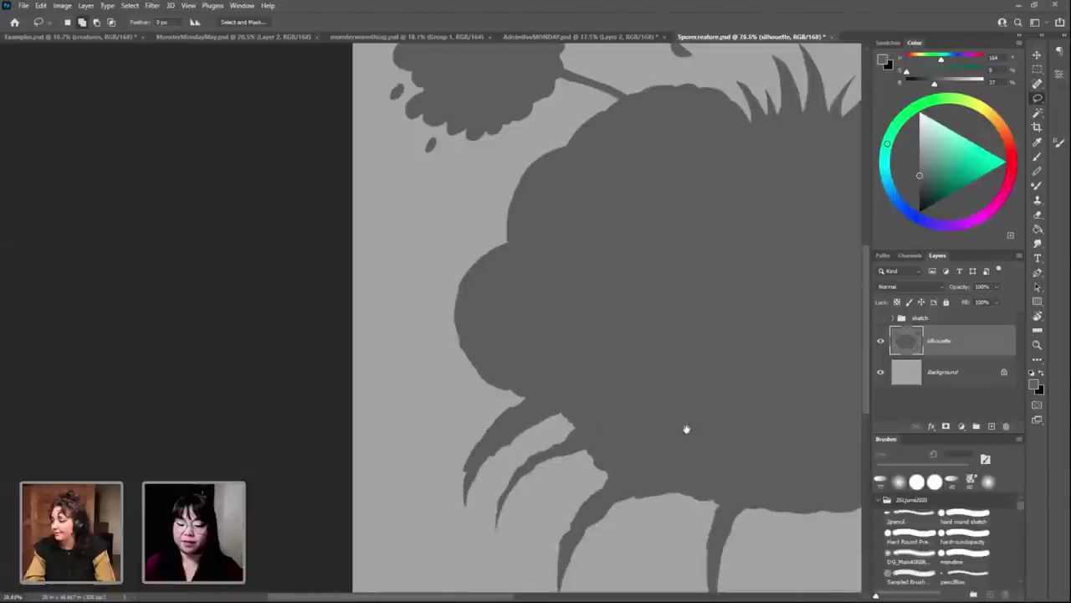
pyautogui.scroll(1, 438, 531)
pyautogui.scroll(3, 543, 465)
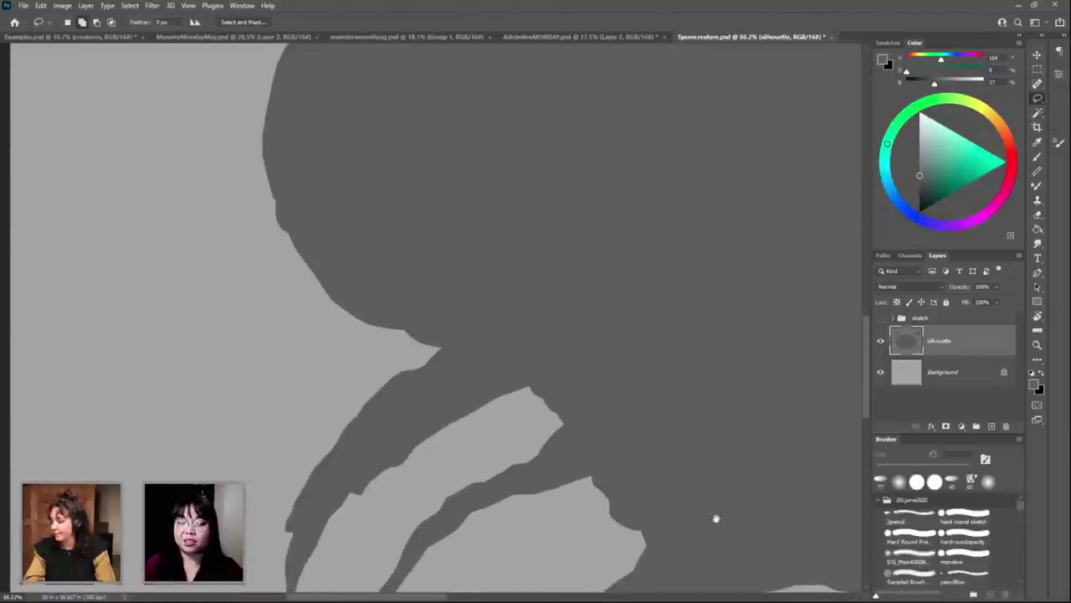
pyautogui.scroll(-3, 716, 519)
pyautogui.scroll(3, 625, 329)
pyautogui.scroll(2, 615, 320)
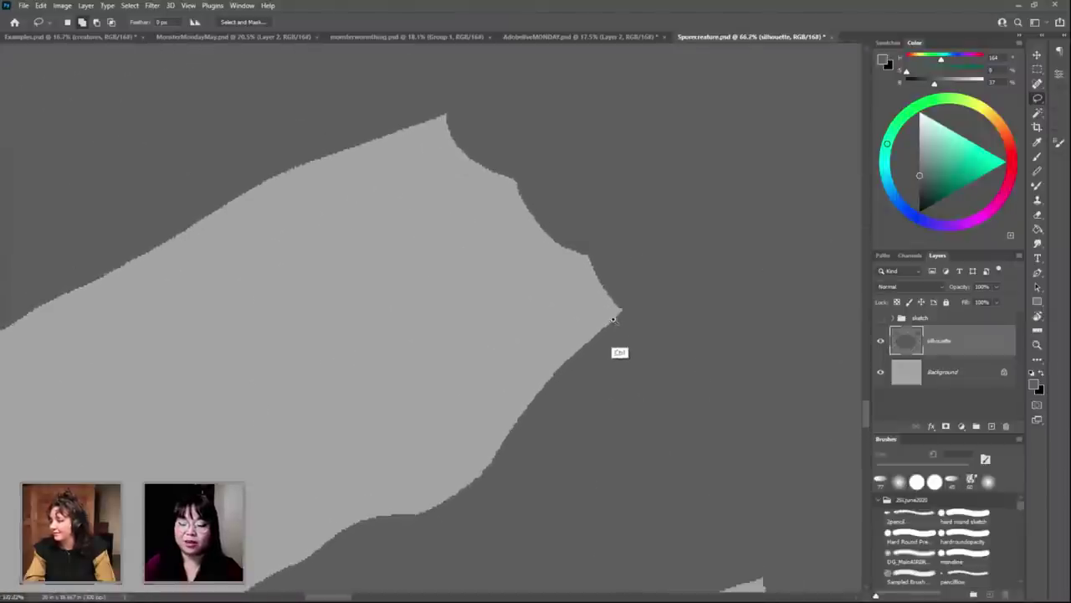
pyautogui.scroll(3, 617, 327)
pyautogui.scroll(1, 670, 328)
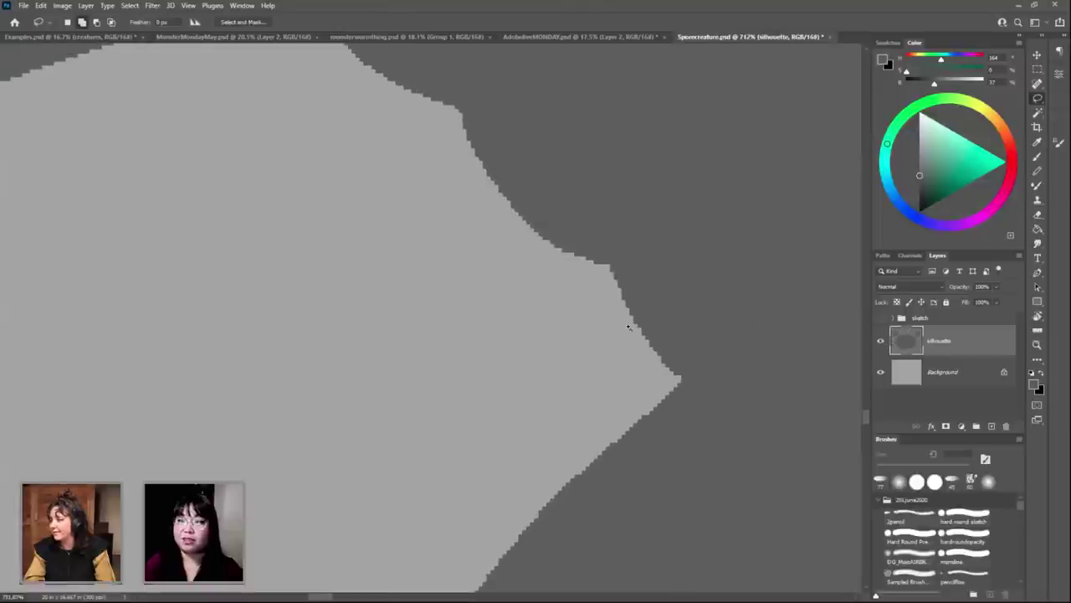
pyautogui.scroll(1, 629, 328)
pyautogui.scroll(1, 642, 370)
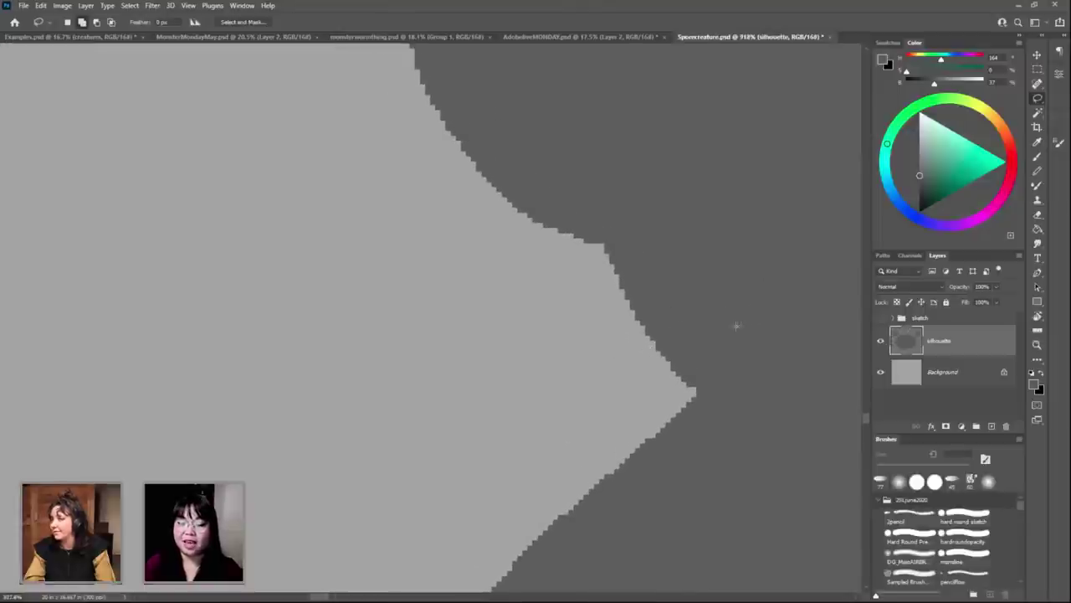
pyautogui.scroll(-1, 699, 345)
pyautogui.scroll(-1, 705, 322)
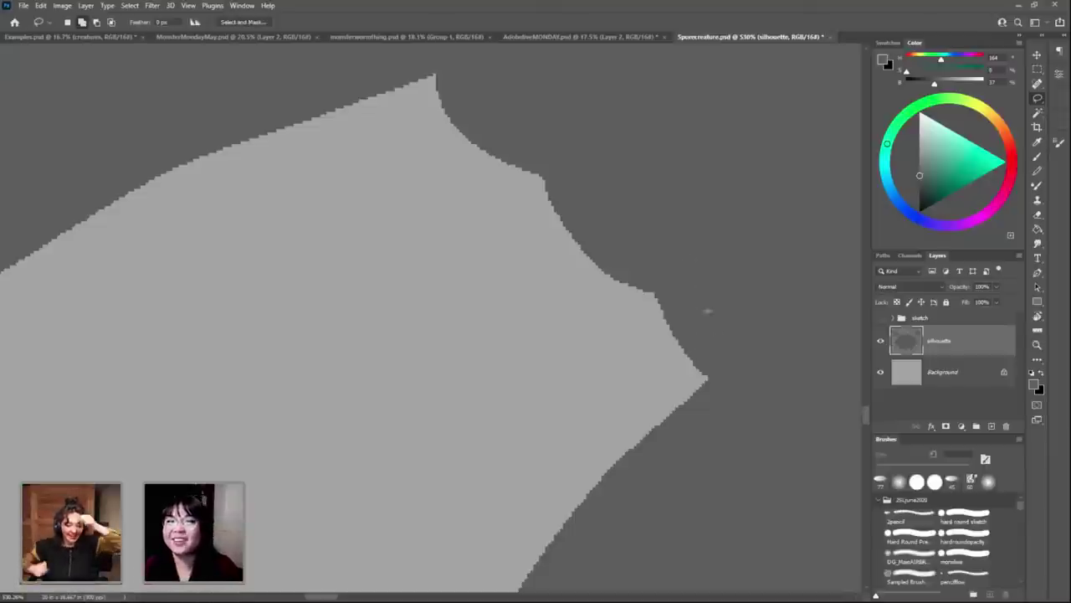
pyautogui.scroll(-3, 710, 368)
pyautogui.scroll(-5, 753, 376)
pyautogui.scroll(-3, 736, 386)
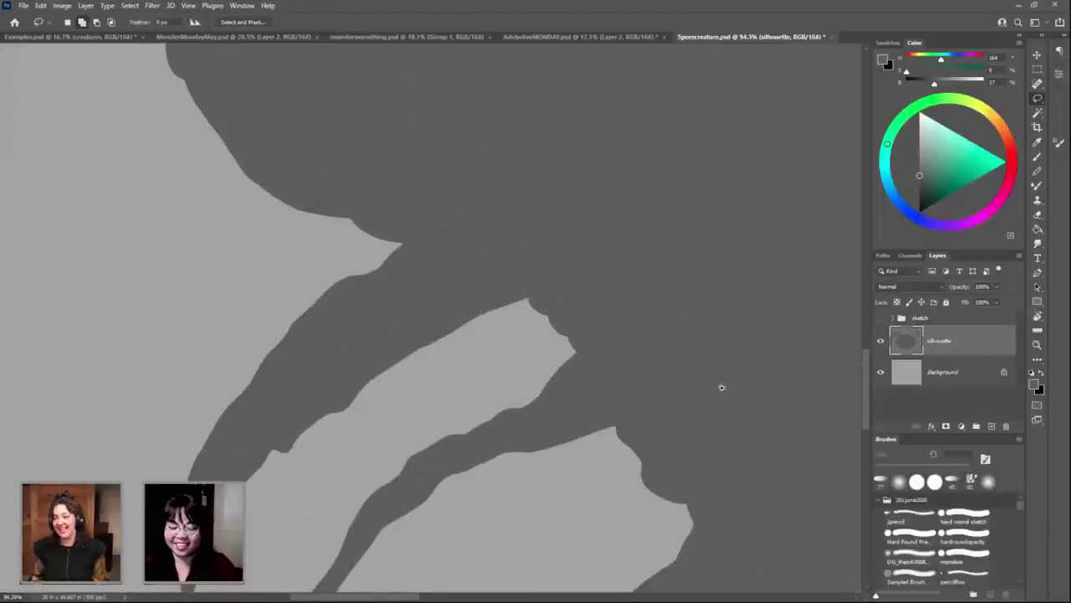
pyautogui.scroll(-3, 718, 393)
pyautogui.scroll(-2, 636, 351)
pyautogui.scroll(-1, 590, 343)
pyautogui.scroll(-1, 653, 389)
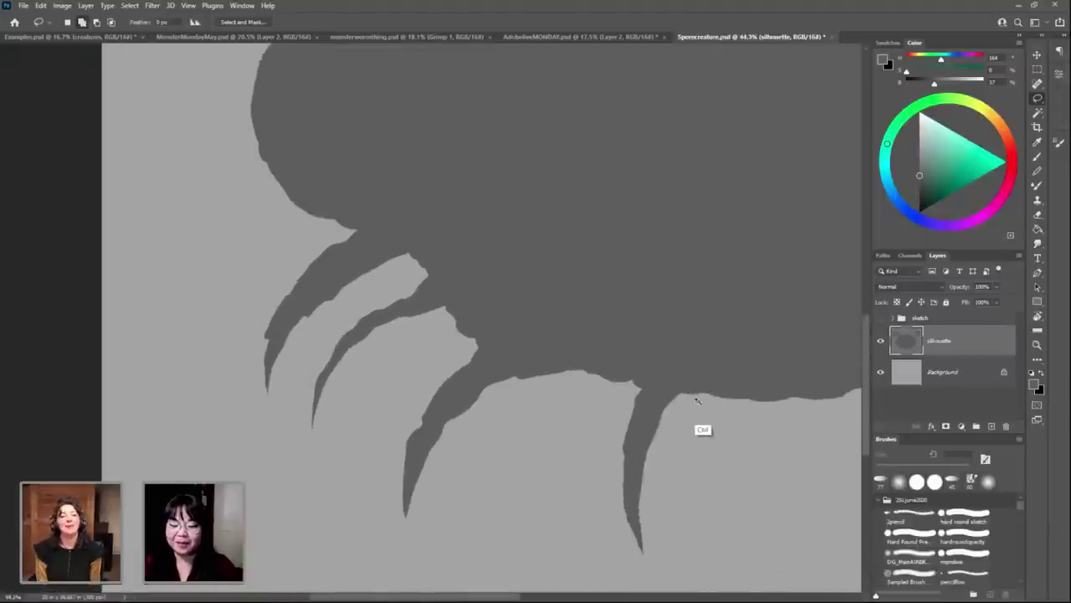
pyautogui.scroll(-2, 696, 401)
pyautogui.scroll(-1, 695, 419)
pyautogui.scroll(4, 717, 335)
pyautogui.scroll(1, 784, 317)
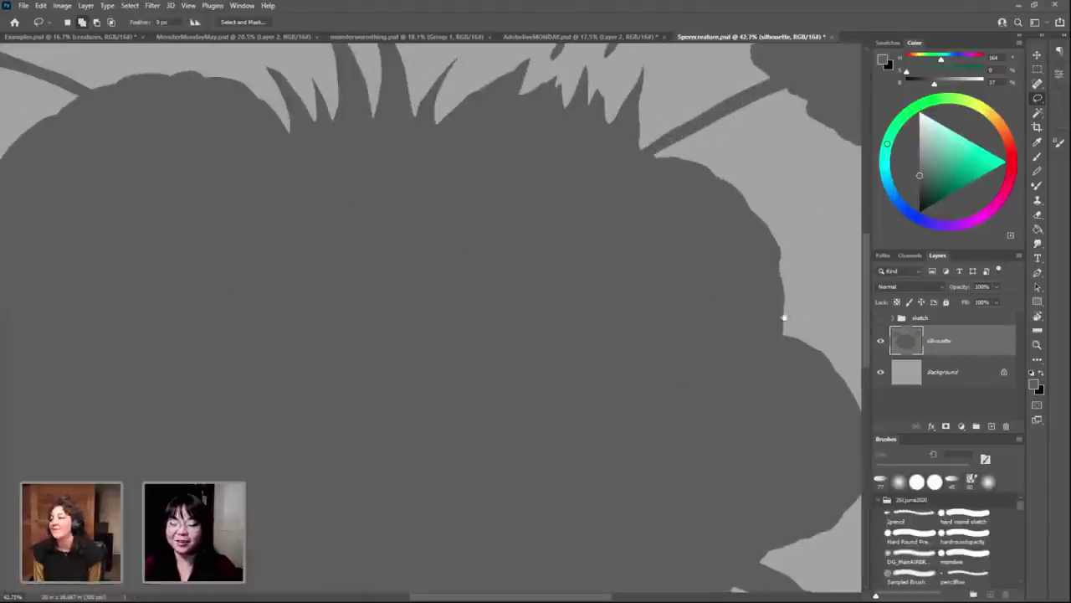
pyautogui.scroll(-3, 699, 309)
pyautogui.scroll(-1, 675, 303)
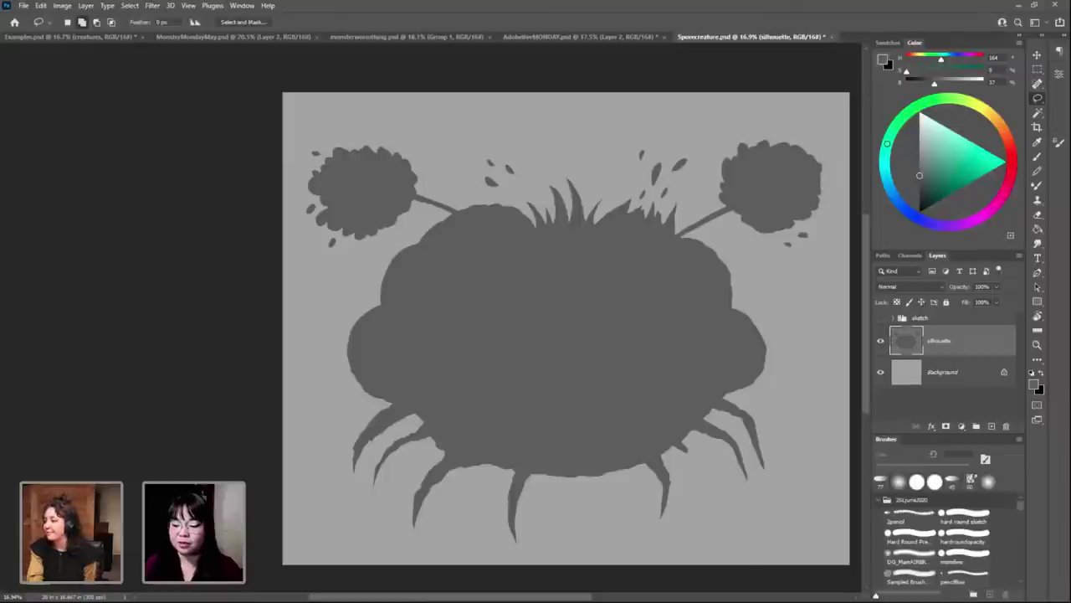
# Step: Show the sketch group again and duplicate silhouette into 'silhouette copy' above it
pyautogui.click(881, 318)
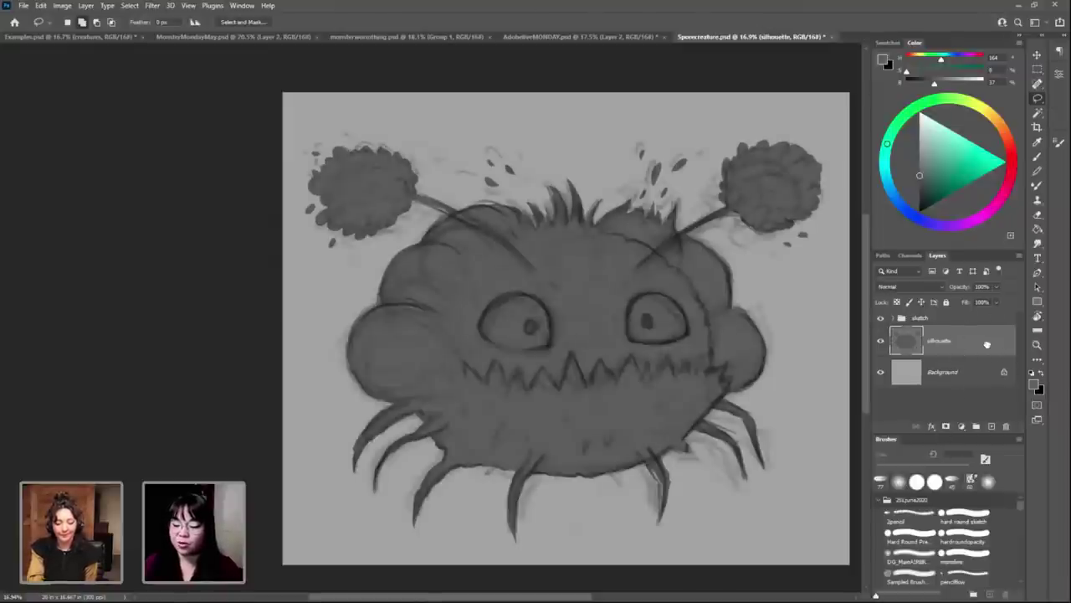
pyautogui.moveTo(986, 344); pyautogui.dragTo(990, 335)
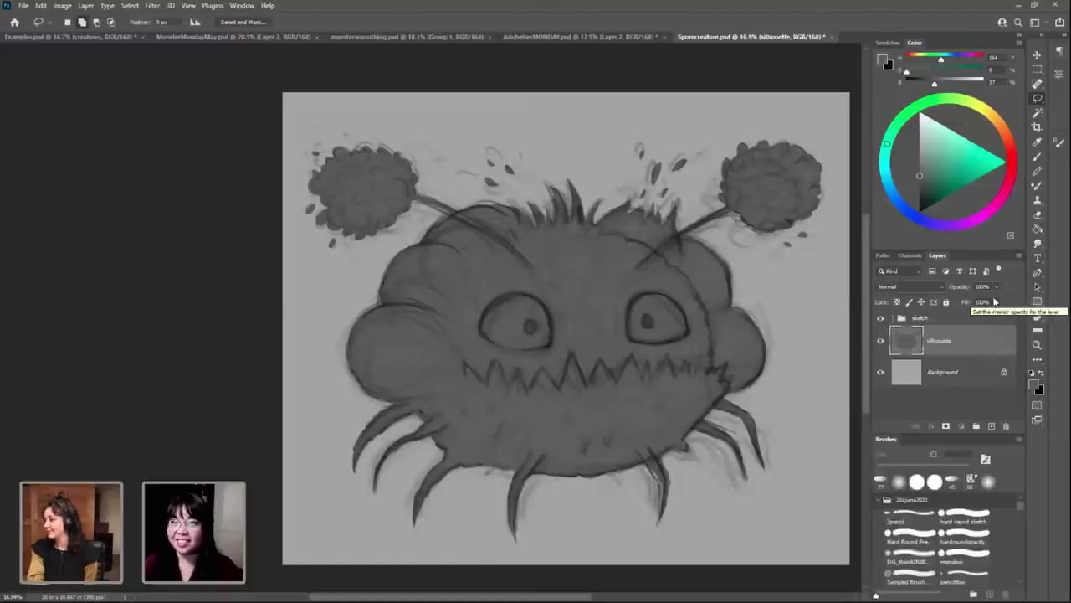
pyautogui.moveTo(970, 341); pyautogui.dragTo(991, 426)
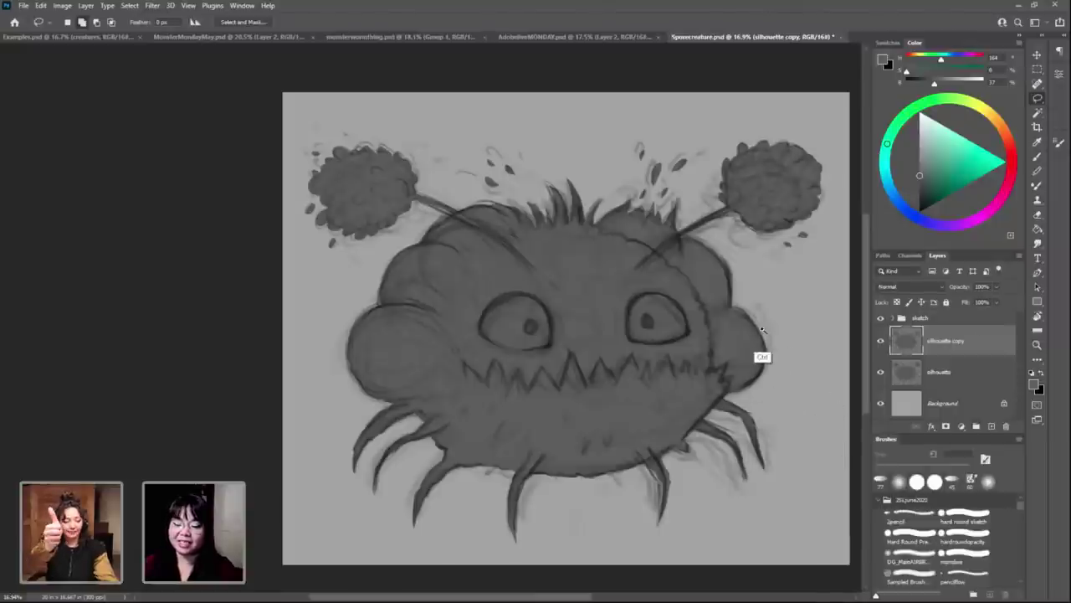
pyautogui.scroll(5, 760, 359)
pyautogui.scroll(-5, 756, 376)
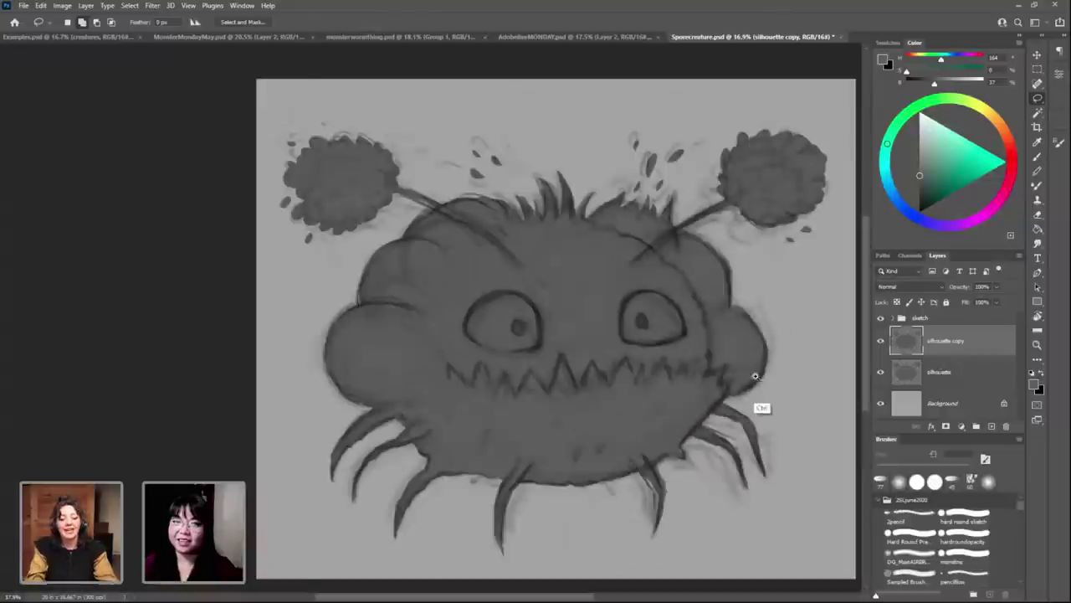
pyautogui.scroll(-2, 756, 376)
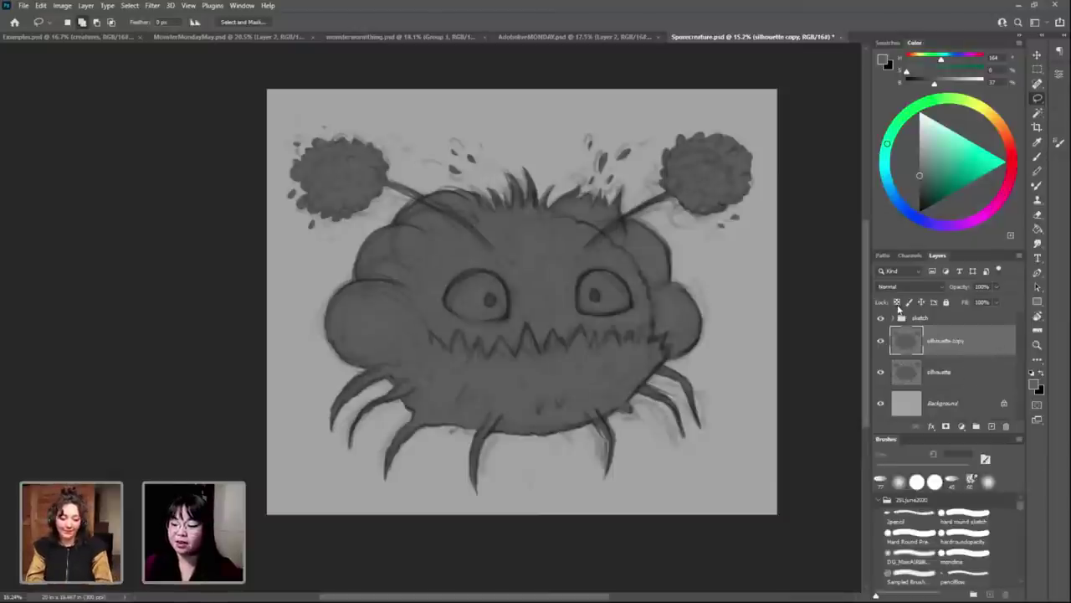
# Step: Lock the silhouette copy's transparent pixels and set the foreground colour to teal
pyautogui.click(897, 303)
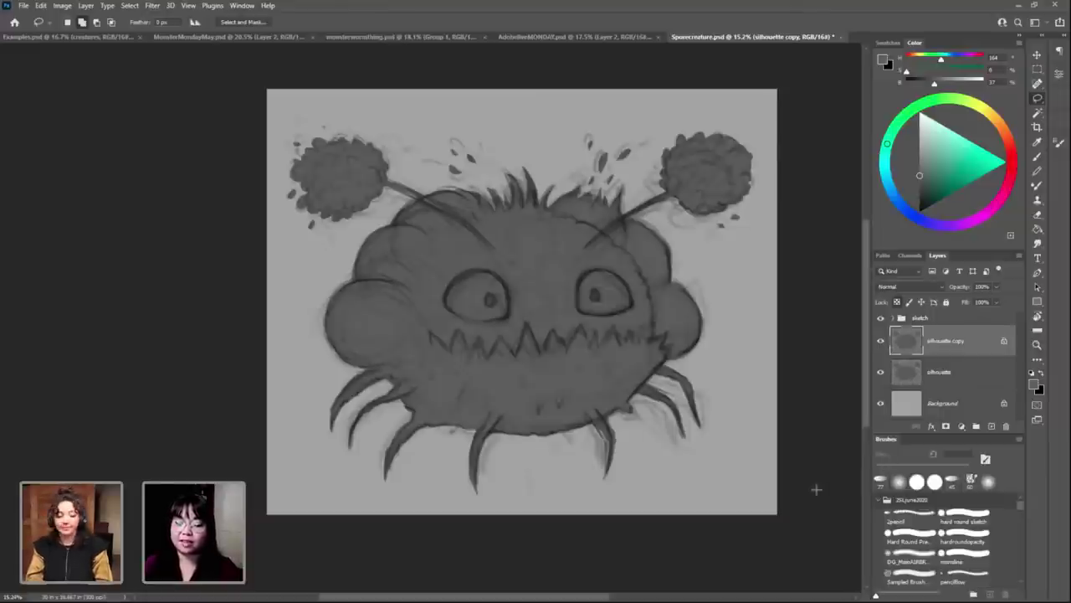
pyautogui.click(949, 137)
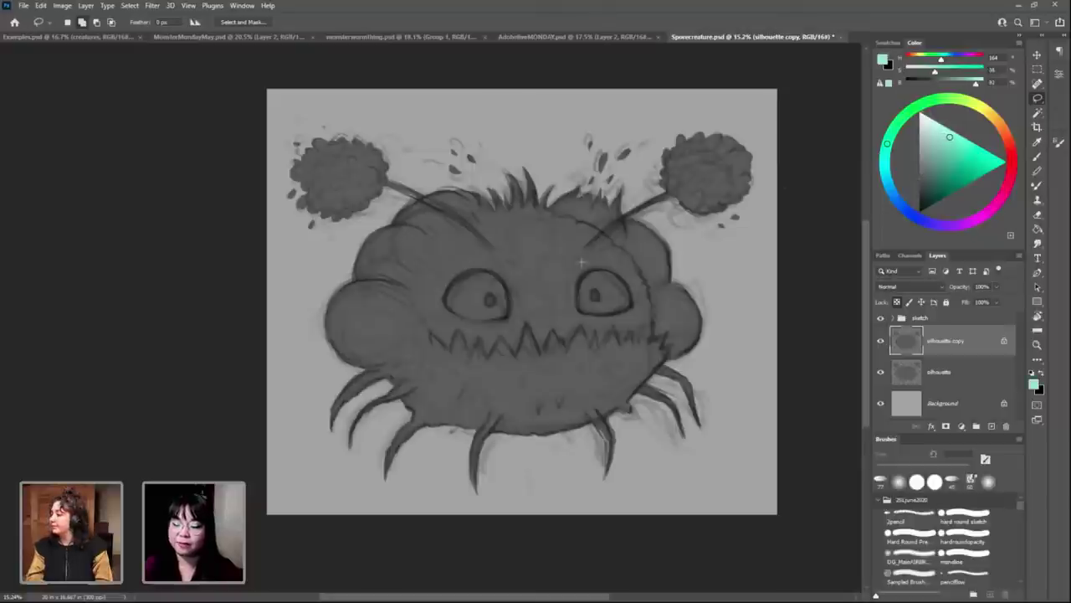
pyautogui.scroll(-1, 617, 323)
pyautogui.scroll(5, 689, 340)
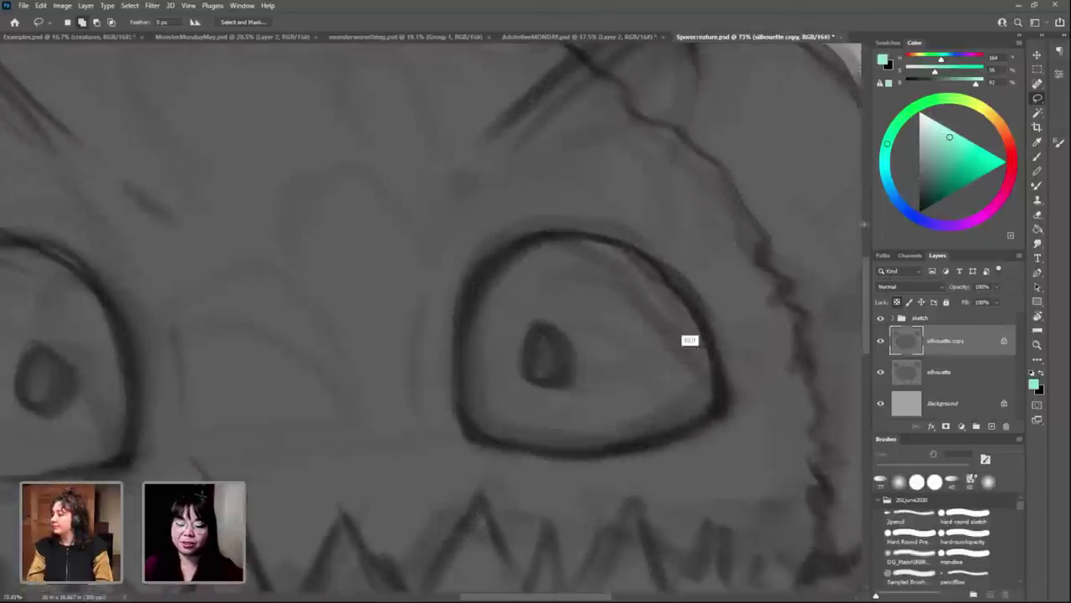
# Step: Lower the sketch group's opacity to about half so the pencil lines fade
pyautogui.click(969, 320)
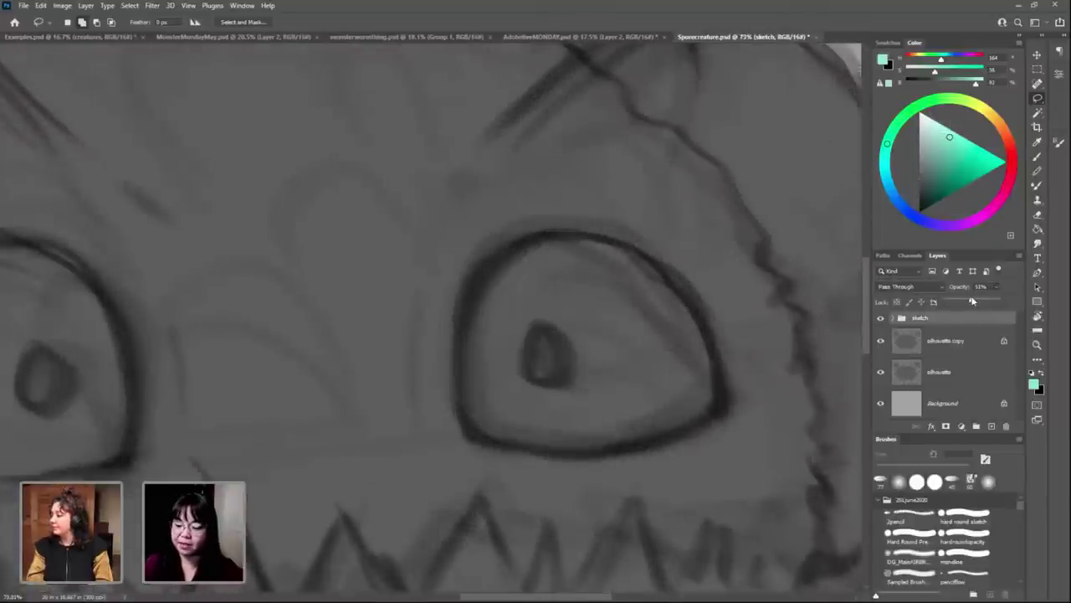
pyautogui.moveTo(972, 300); pyautogui.dragTo(971, 304)
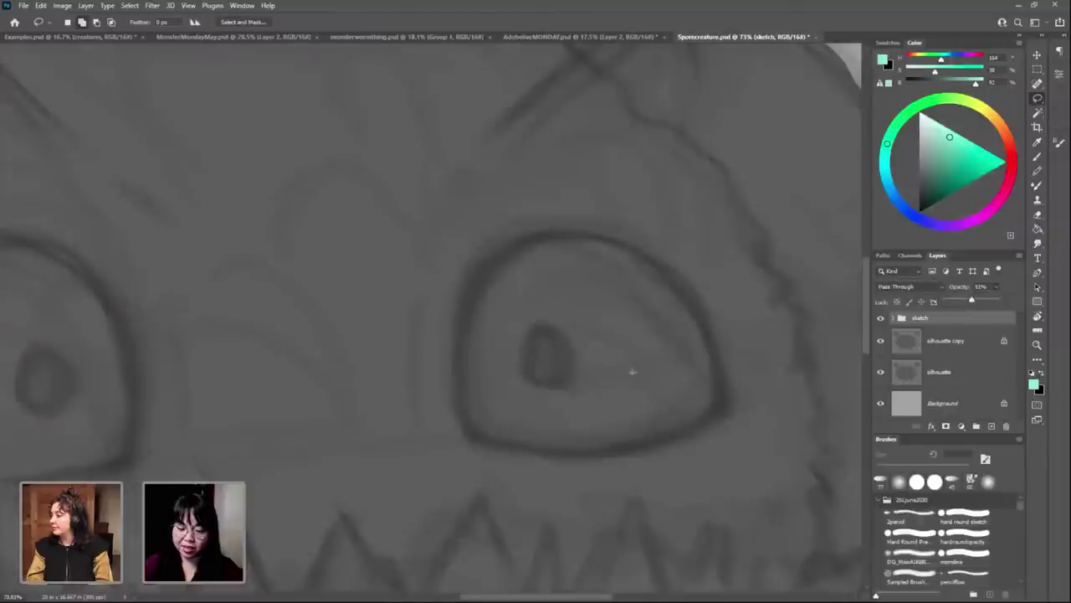
pyautogui.click(692, 291)
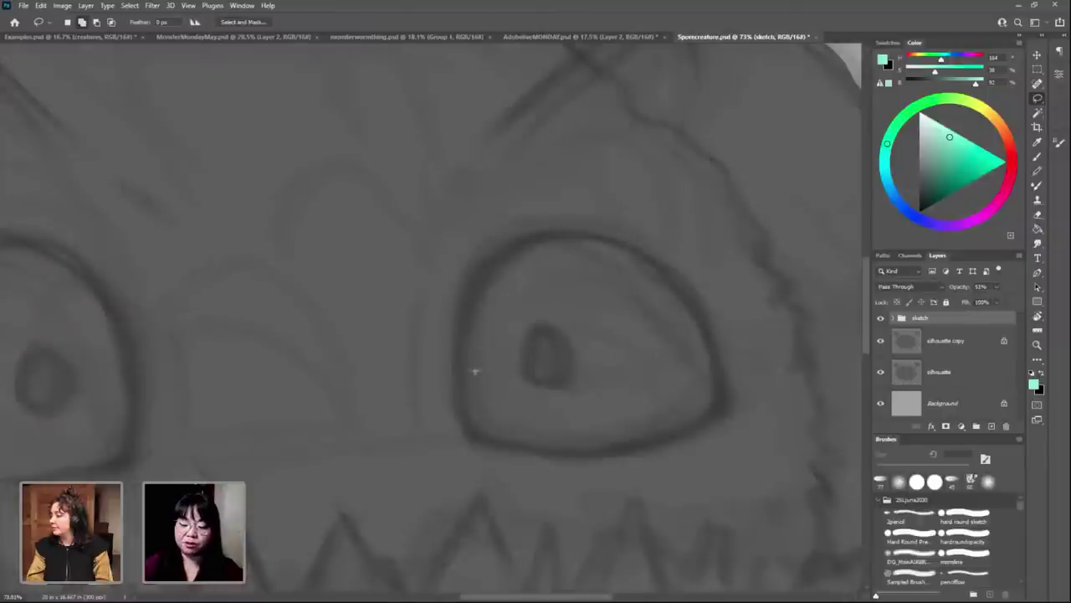
# Step: Lasso-select both of the creature's eyes, discarding a stray selection sliver
pyautogui.moveTo(460, 390)
pyautogui.mouseDown()
pyautogui.moveTo(474, 287)
pyautogui.moveTo(545, 235)
pyautogui.mouseUp()
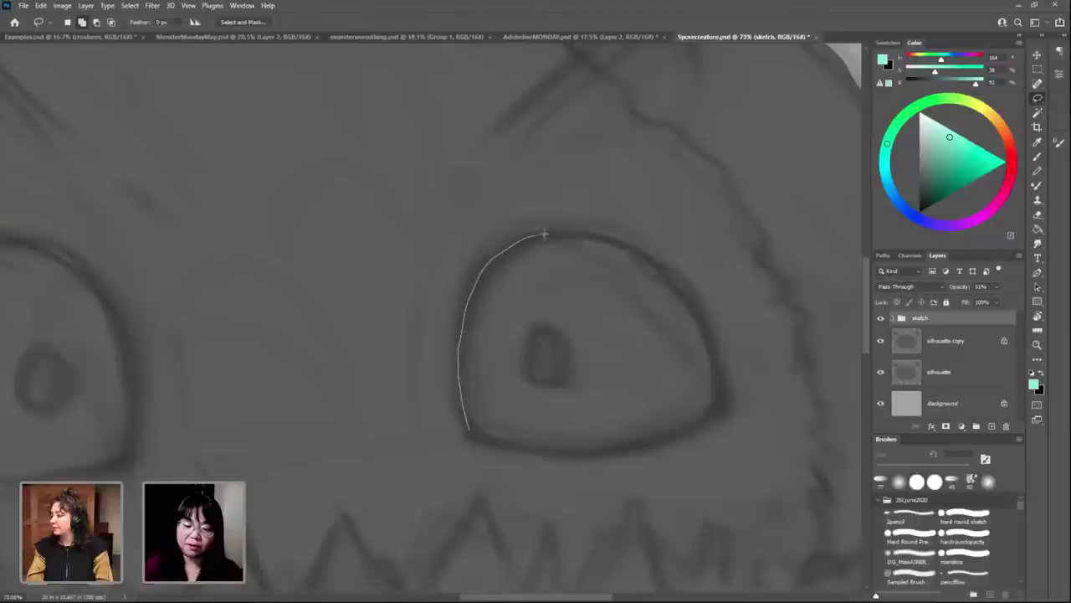
pyautogui.moveTo(663, 266)
pyautogui.mouseDown()
pyautogui.moveTo(717, 375)
pyautogui.moveTo(714, 411)
pyautogui.moveTo(631, 444)
pyautogui.moveTo(543, 455)
pyautogui.moveTo(468, 430)
pyautogui.mouseUp()
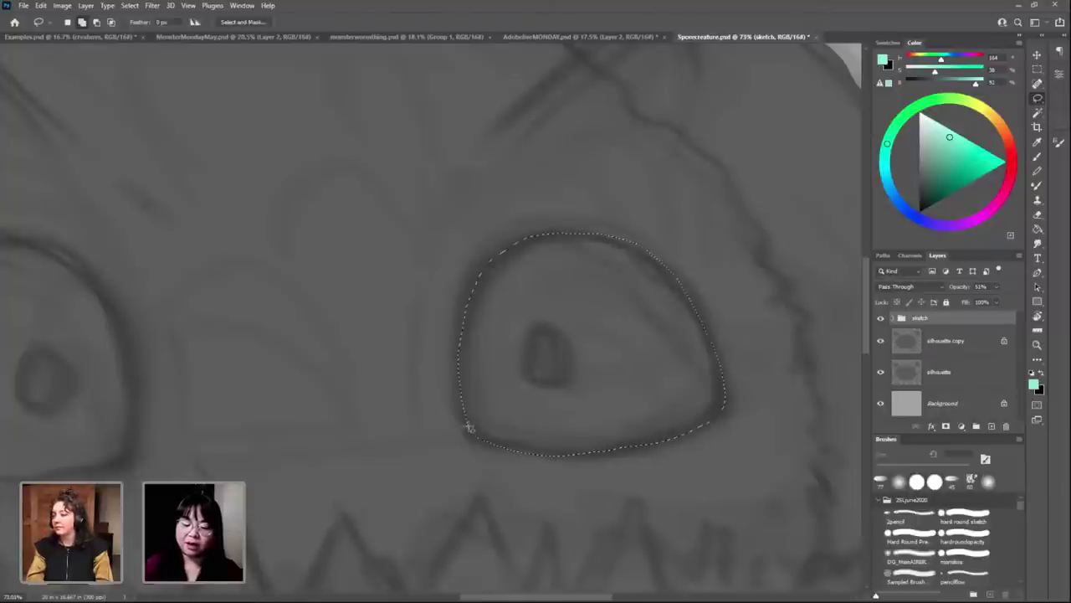
pyautogui.moveTo(339, 469)
pyautogui.mouseDown()
pyautogui.moveTo(574, 449)
pyautogui.moveTo(507, 444)
pyautogui.mouseUp()
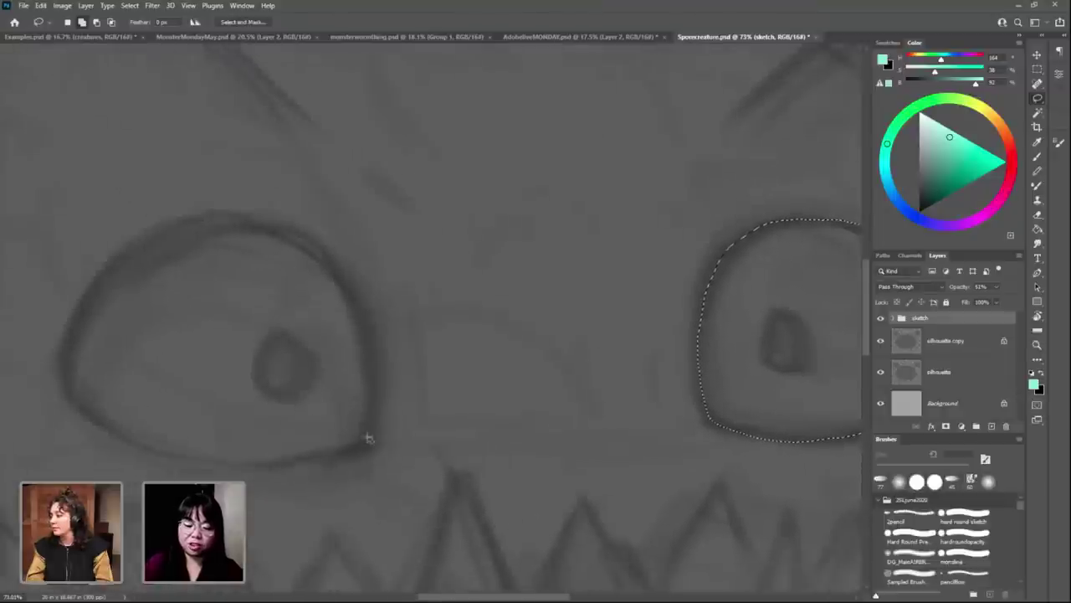
pyautogui.moveTo(366, 447)
pyautogui.mouseDown()
pyautogui.moveTo(359, 318)
pyautogui.moveTo(311, 251)
pyautogui.moveTo(227, 222)
pyautogui.moveTo(125, 258)
pyautogui.moveTo(69, 366)
pyautogui.moveTo(86, 408)
pyautogui.moveTo(168, 455)
pyautogui.moveTo(251, 468)
pyautogui.moveTo(335, 454)
pyautogui.mouseUp()
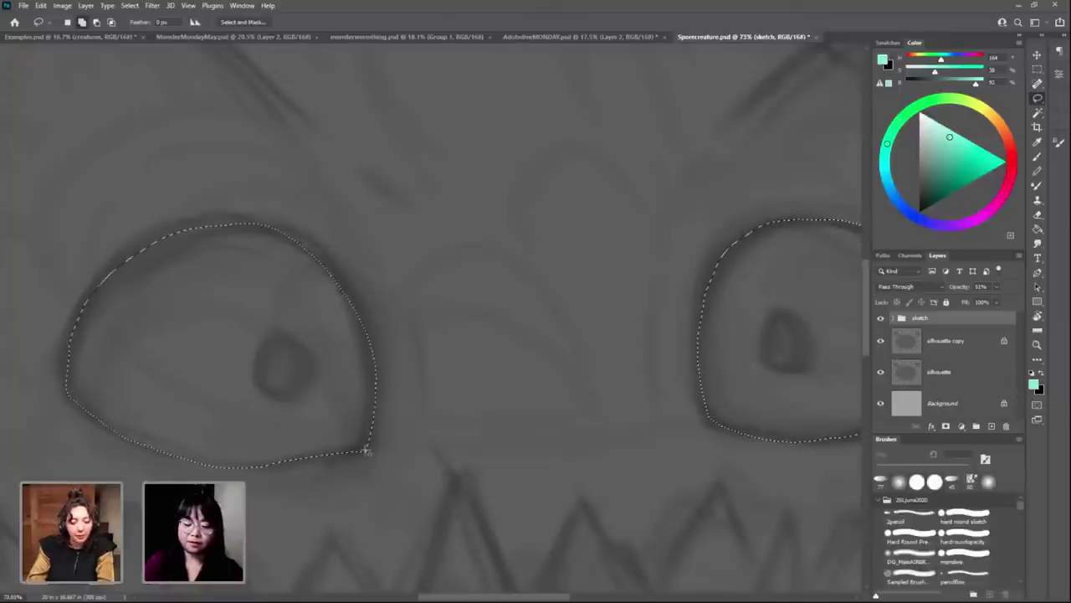
pyautogui.moveTo(670, 504); pyautogui.dragTo(737, 519)
pyautogui.hotkey('ctrl', 'z')
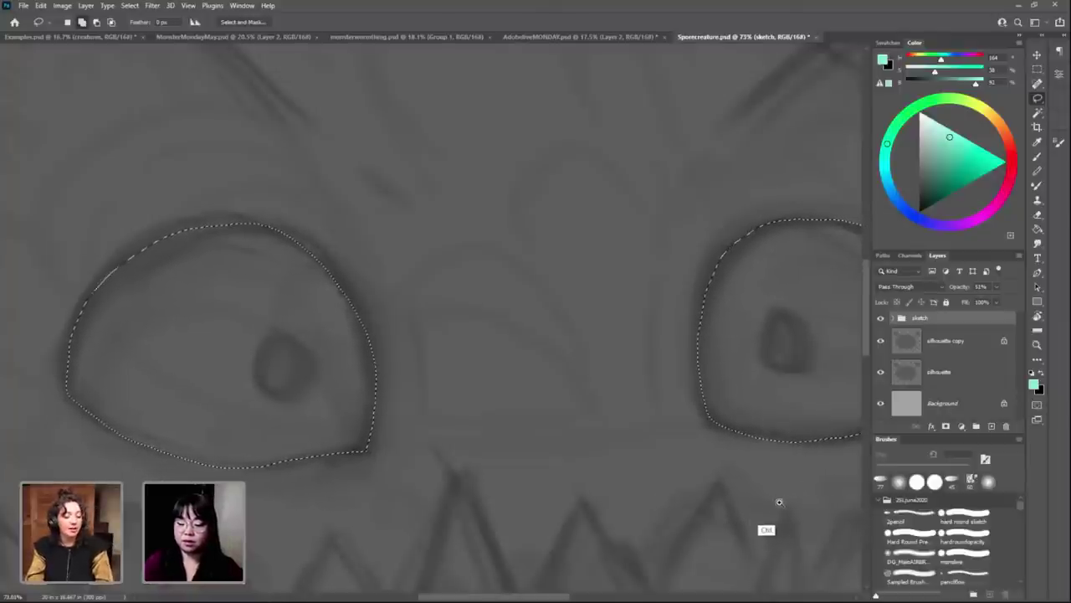
pyautogui.scroll(-5, 754, 419)
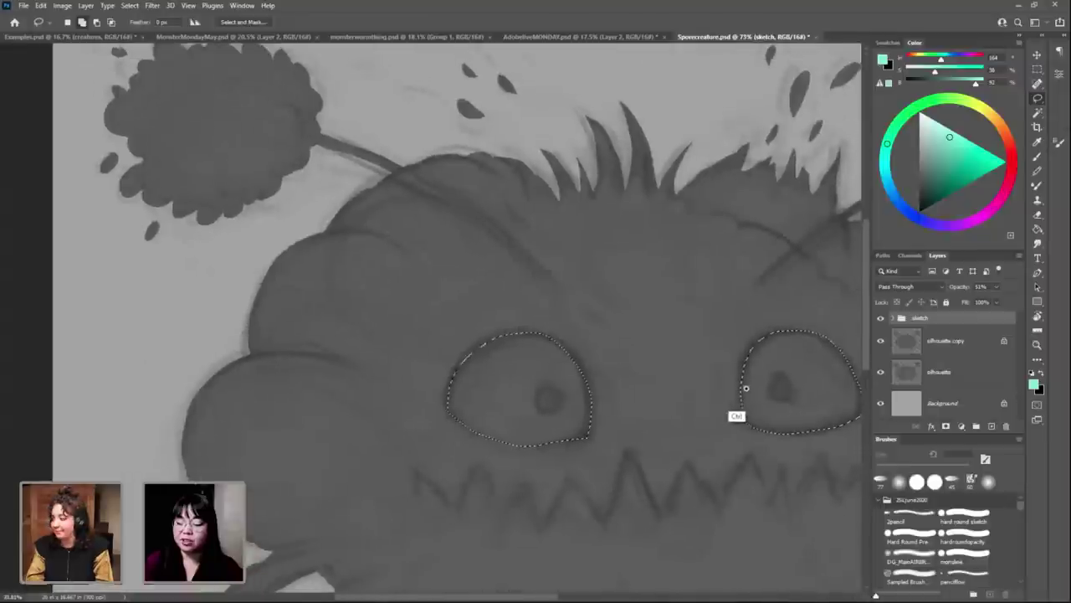
pyautogui.scroll(2, 691, 390)
pyautogui.scroll(1, 712, 471)
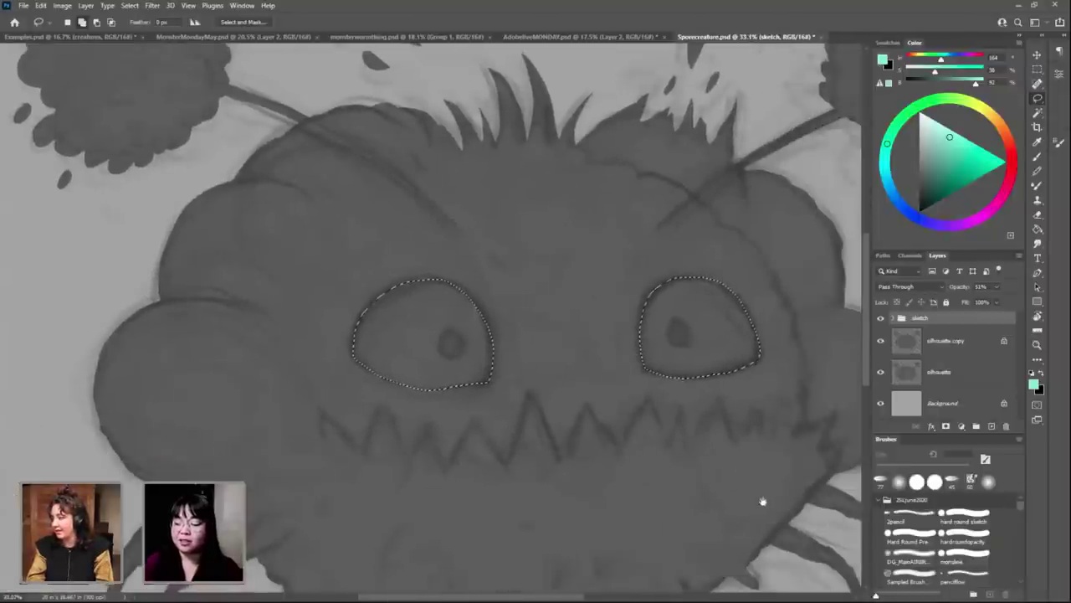
pyautogui.scroll(-2, 760, 499)
pyautogui.hscroll(3, 760, 500)
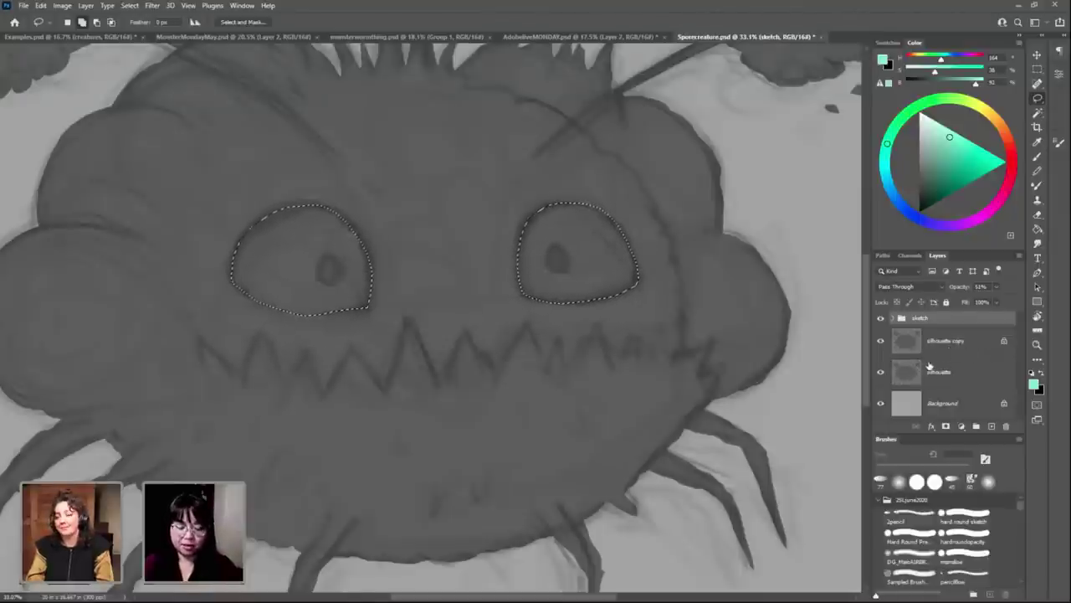
# Step: Fill both eye selections with teal on the silhouette copy layer and deselect
pyautogui.hotkey('alt', 'BackSpace')
pyautogui.press('Return')
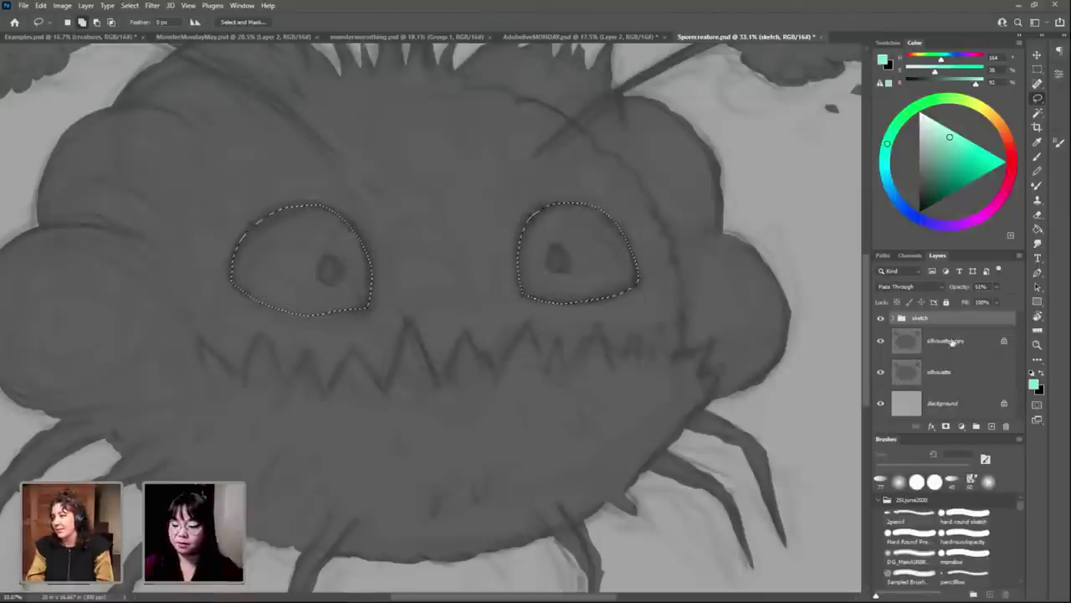
pyautogui.click(951, 342)
pyautogui.hotkey('alt', 'BackSpace')
pyautogui.hotkey('ctrl', 'd')
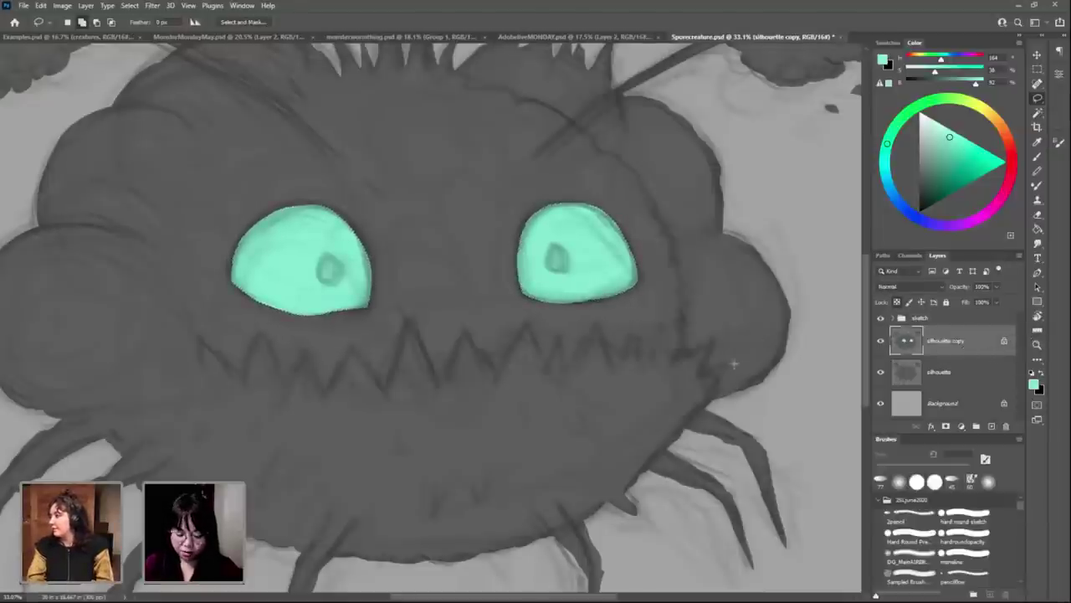
# Step: Choose a bright magenta brush colour and undo a trial magenta patch
pyautogui.press('b')
pyautogui.click(998, 201)
pyautogui.click(993, 162)
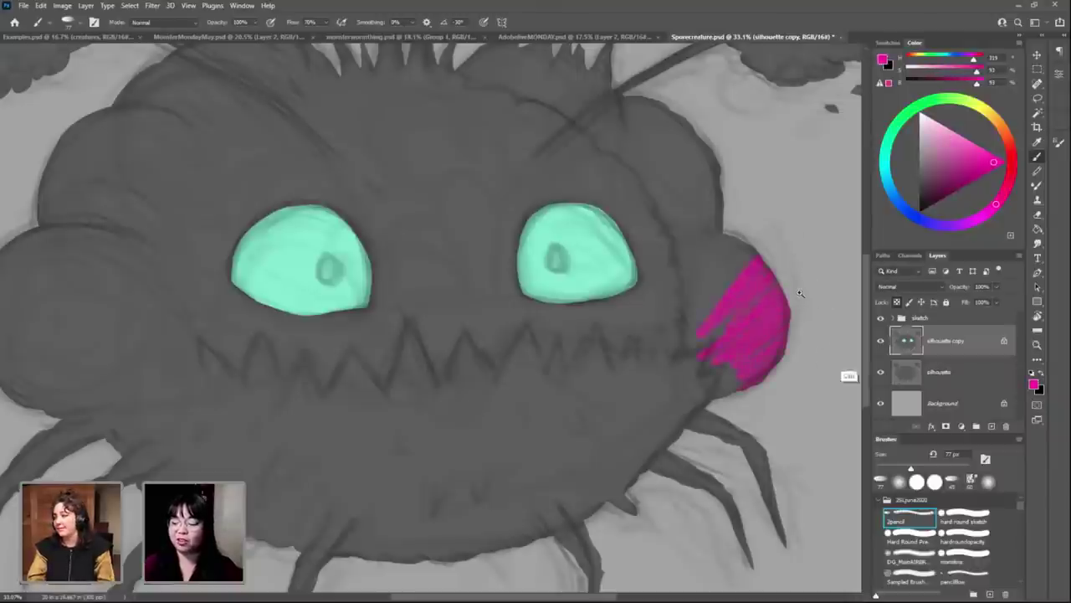
pyautogui.scroll(1, 772, 347)
pyautogui.scroll(1, 779, 347)
pyautogui.scroll(1, 782, 349)
pyautogui.scroll(-3, 782, 349)
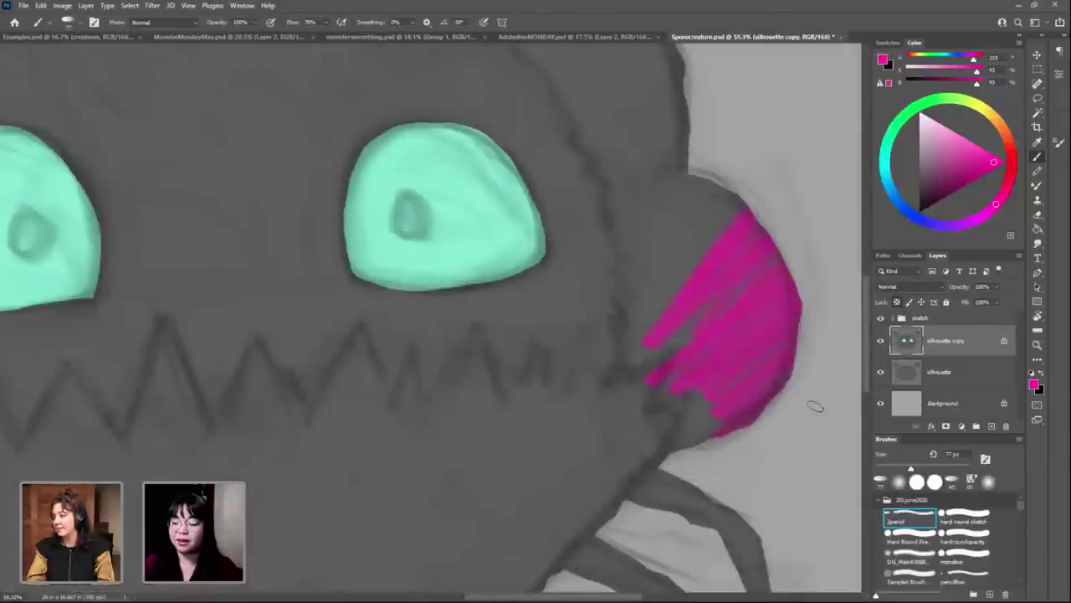
pyautogui.hotkey('ctrl', 'z')
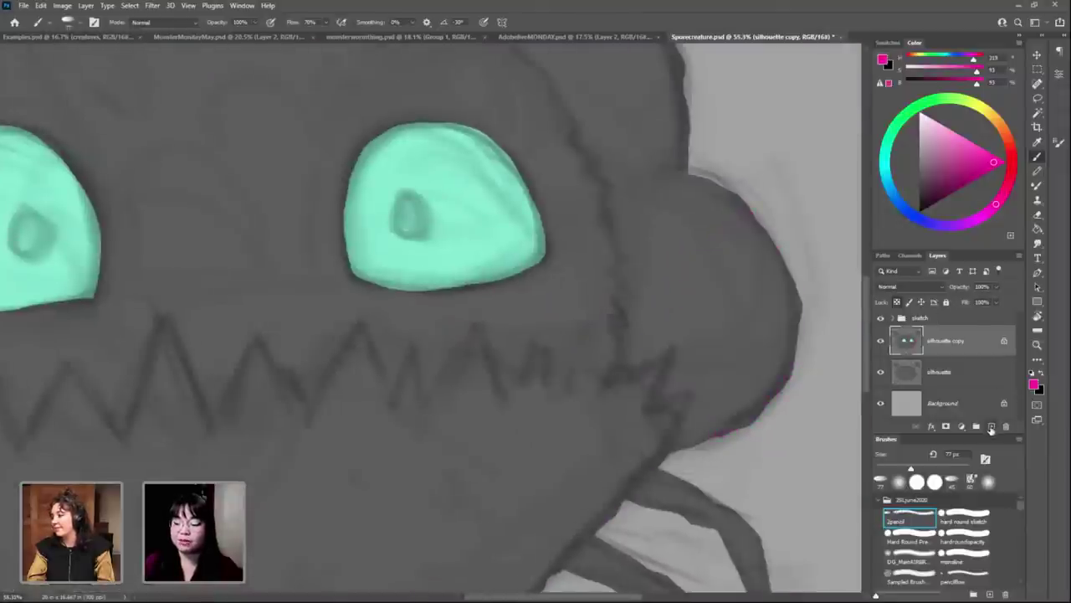
# Step: Add a layer clipped to the silhouette copy and paint magenta strokes on the creature's right side
pyautogui.click(991, 427)
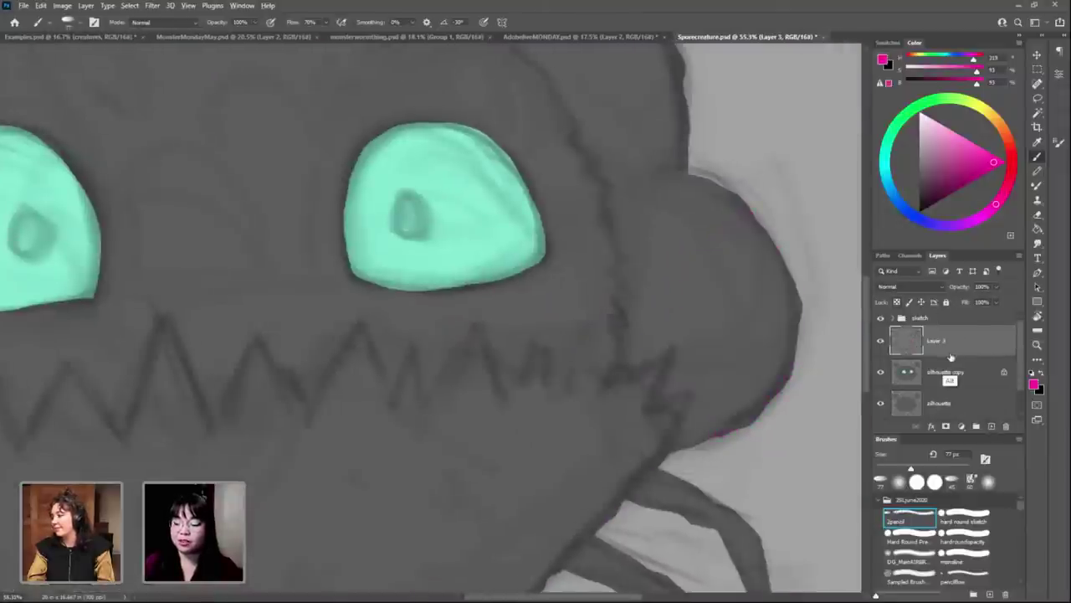
pyautogui.click(1007, 427)
pyautogui.click(992, 427)
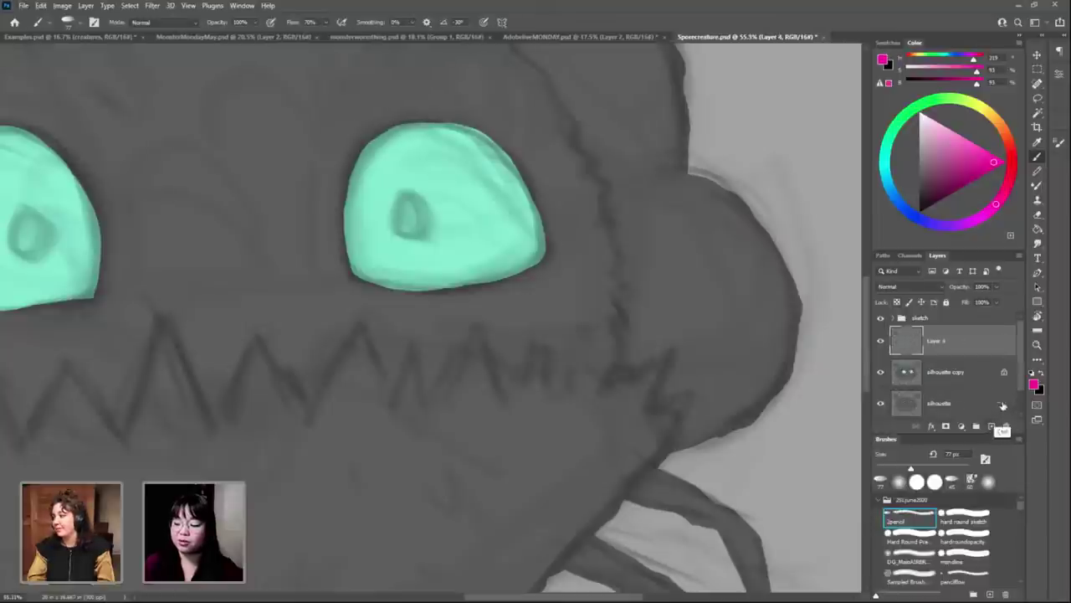
pyautogui.hotkey('ctrl', 'z')
pyautogui.hotkey('ctrl', 'z')
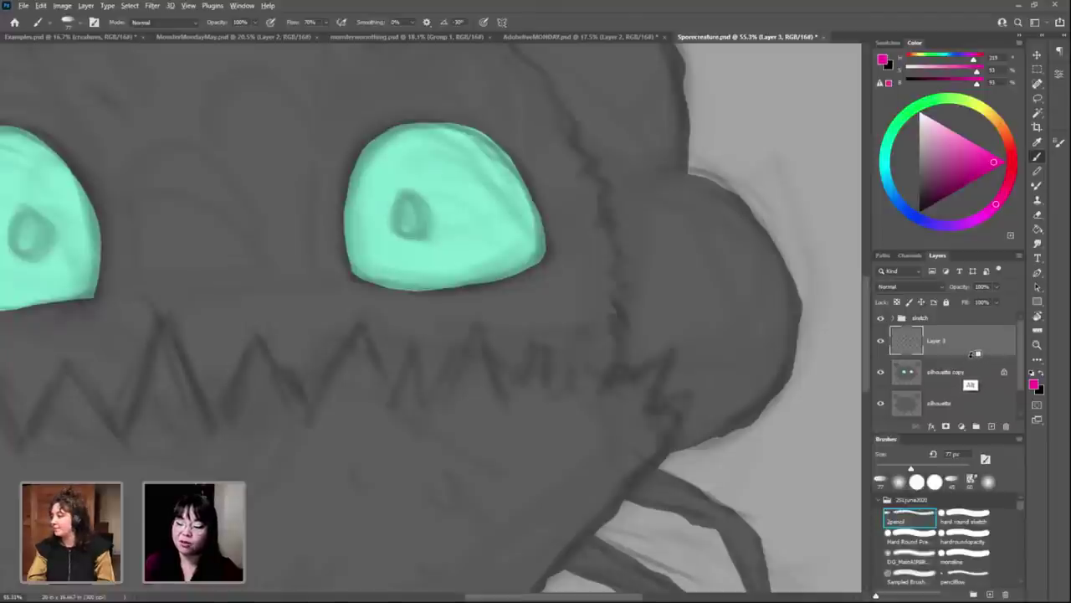
pyautogui.keyDown('alt'); pyautogui.click(975, 354); pyautogui.keyUp('alt')
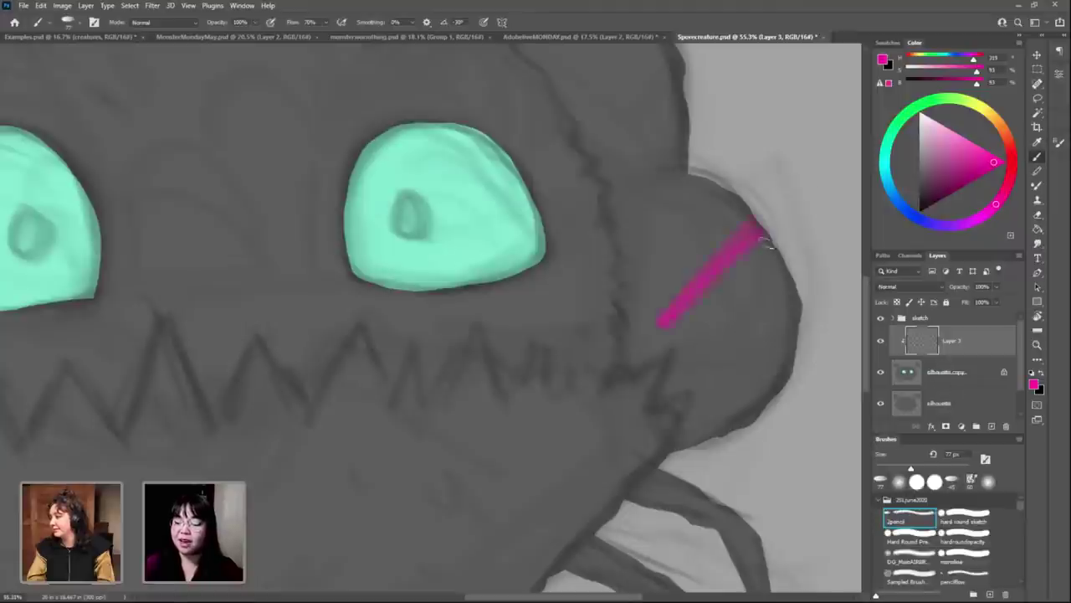
pyautogui.moveTo(766, 241); pyautogui.dragTo(730, 418)
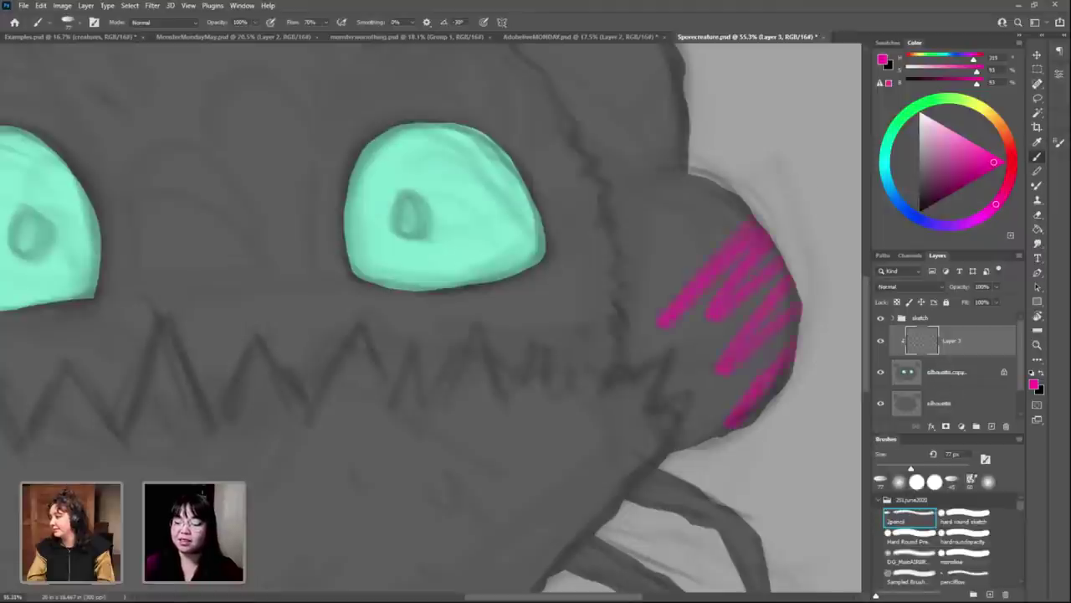
pyautogui.click(1038, 55)
pyautogui.moveTo(753, 331)
pyautogui.mouseDown()
pyautogui.moveTo(720, 297)
pyautogui.moveTo(701, 352)
pyautogui.mouseUp()
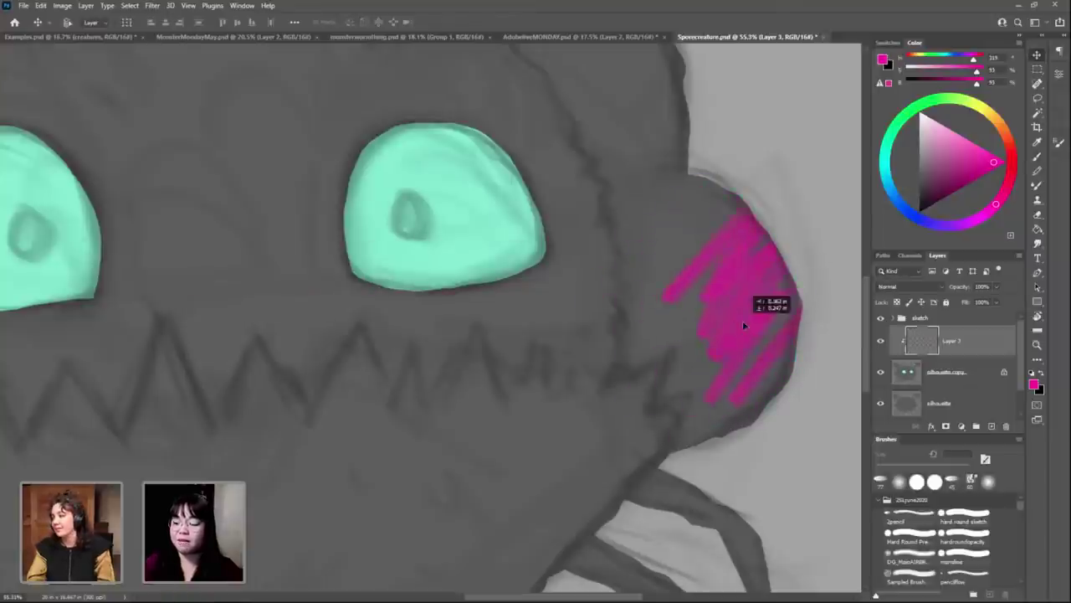
# Step: Paint purple test strokes on another layer, then delete both the purple and magenta layers
pyautogui.click(993, 426)
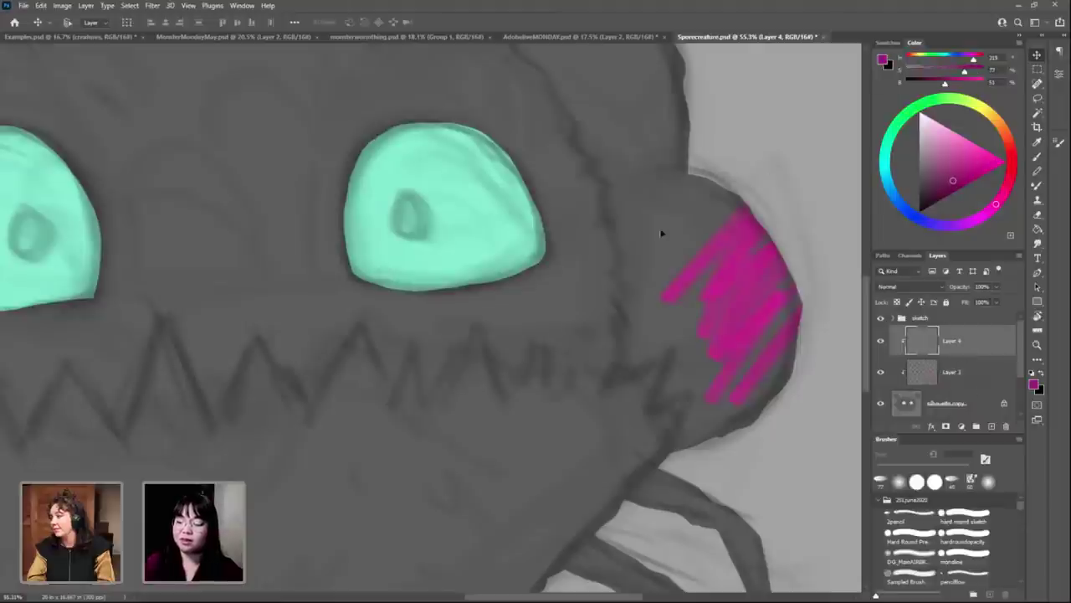
pyautogui.press('b')
pyautogui.moveTo(745, 213)
pyautogui.mouseDown()
pyautogui.moveTo(682, 221)
pyautogui.moveTo(736, 277)
pyautogui.moveTo(753, 405)
pyautogui.mouseUp()
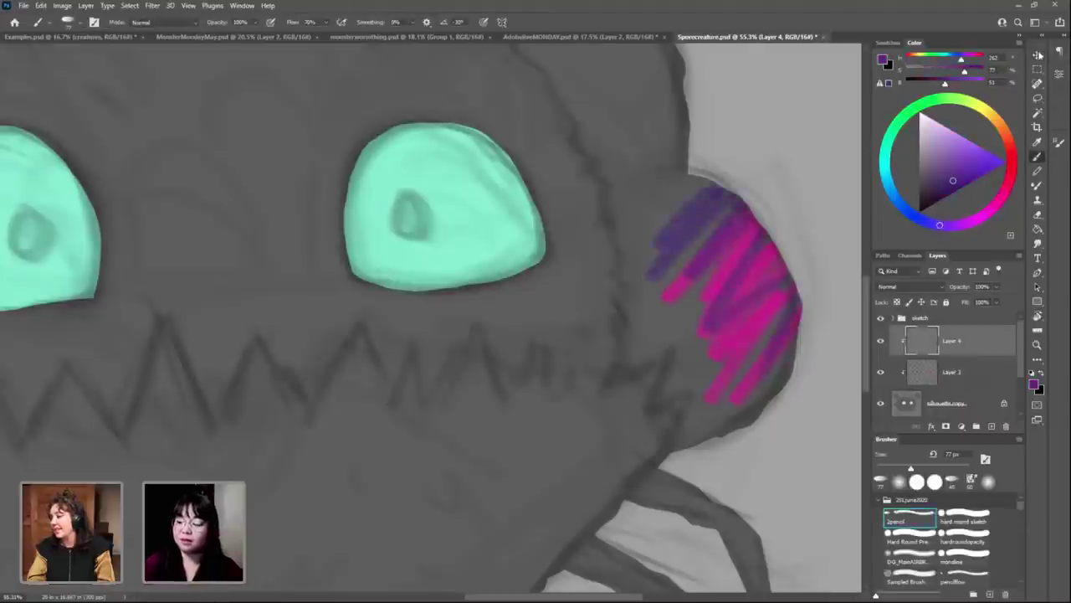
pyautogui.press('v')
pyautogui.moveTo(720, 209); pyautogui.dragTo(753, 210)
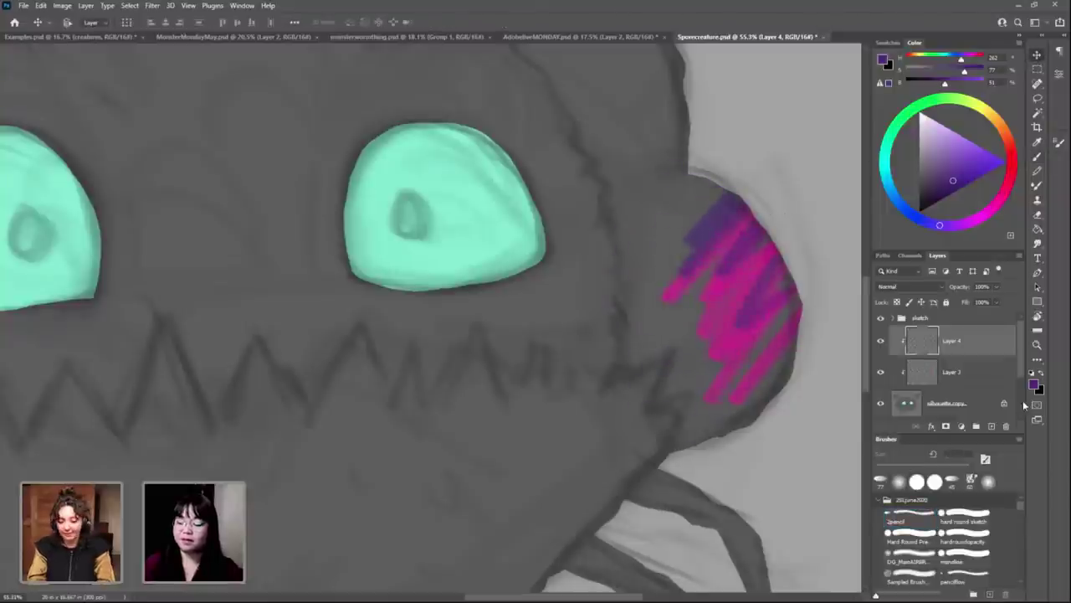
pyautogui.click(1006, 426)
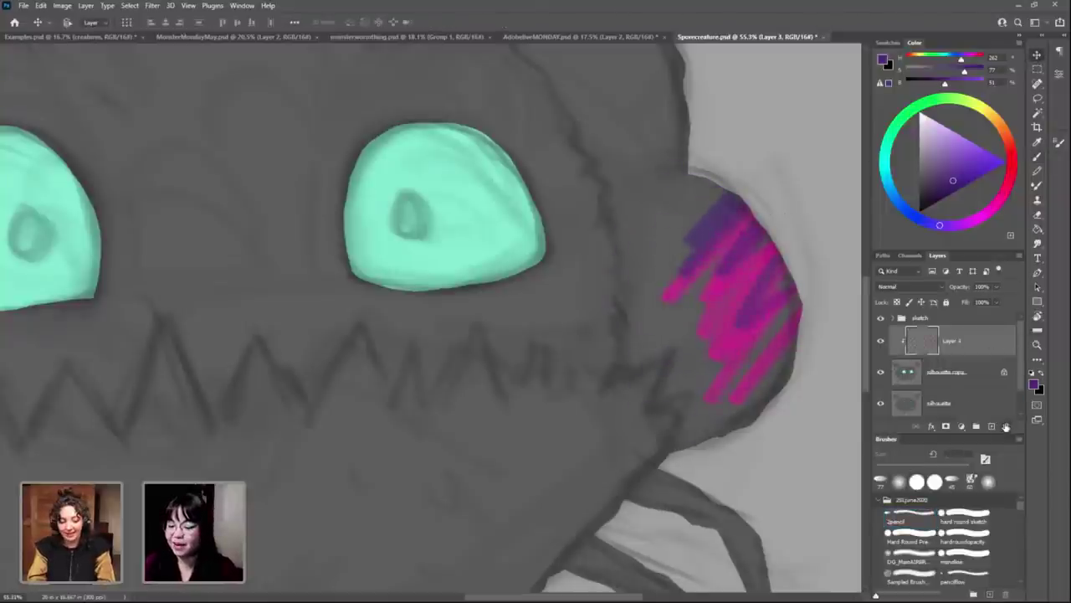
pyautogui.click(1006, 426)
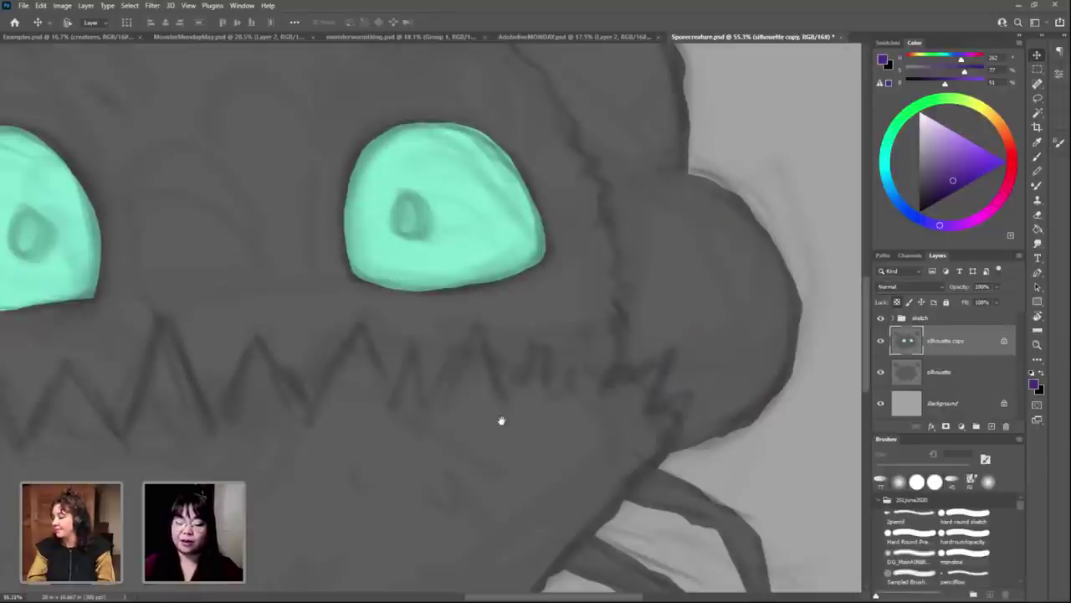
pyautogui.moveTo(501, 421); pyautogui.dragTo(638, 441)
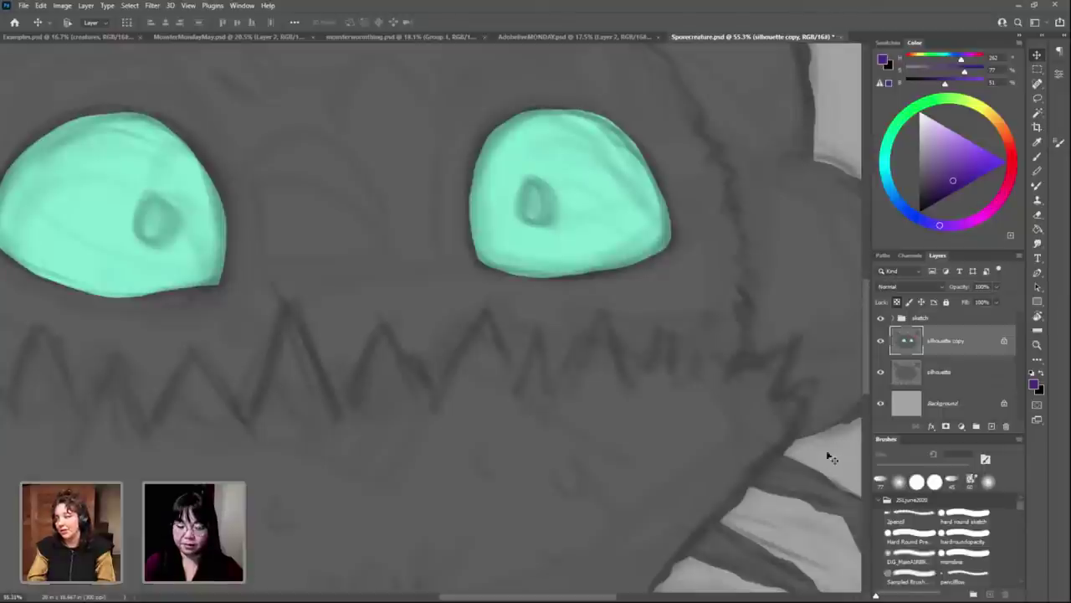
pyautogui.press('ctrl')
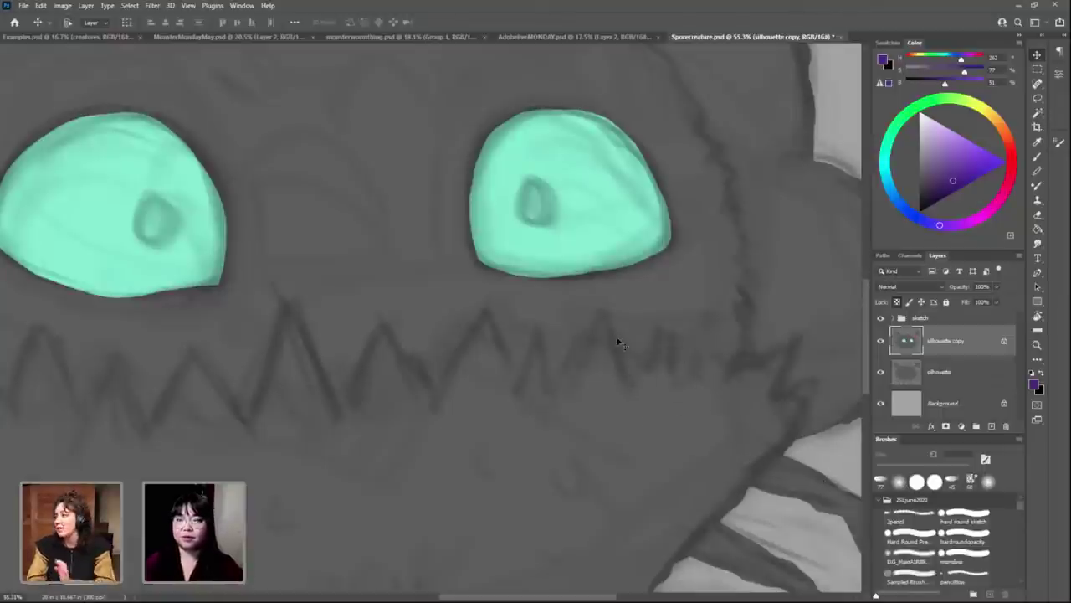
pyautogui.scroll(-3, 539, 306)
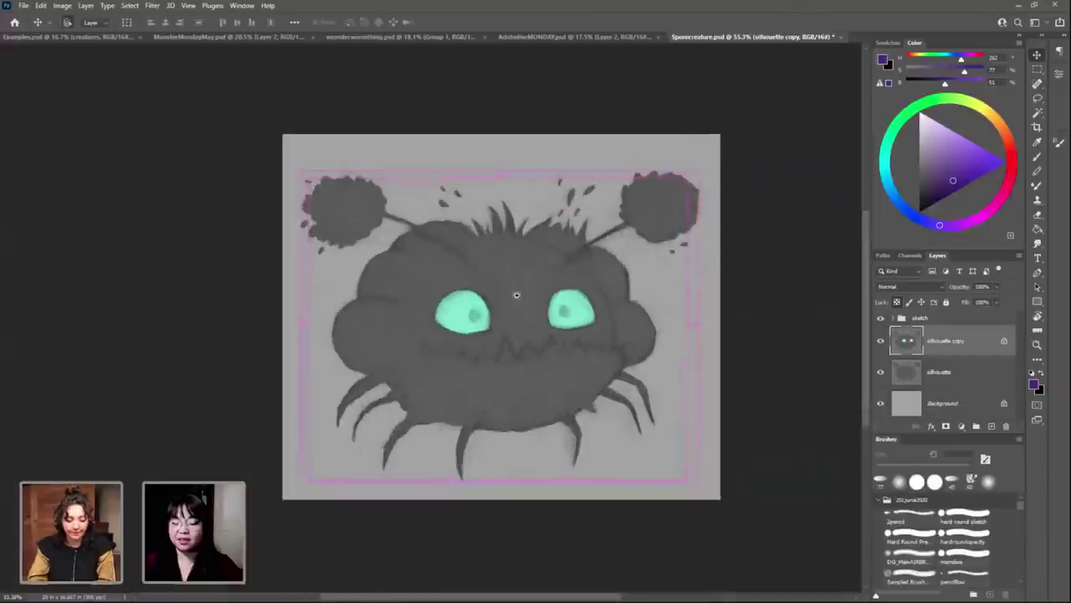
pyautogui.scroll(2, 534, 313)
pyautogui.press('ctrl')
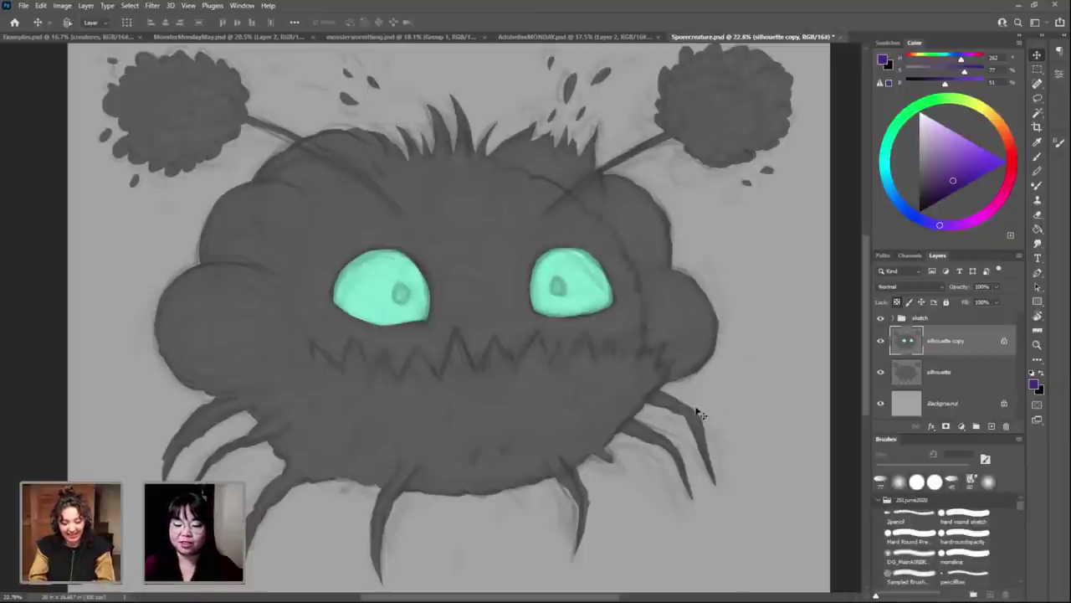
pyautogui.scroll(5, 736, 316)
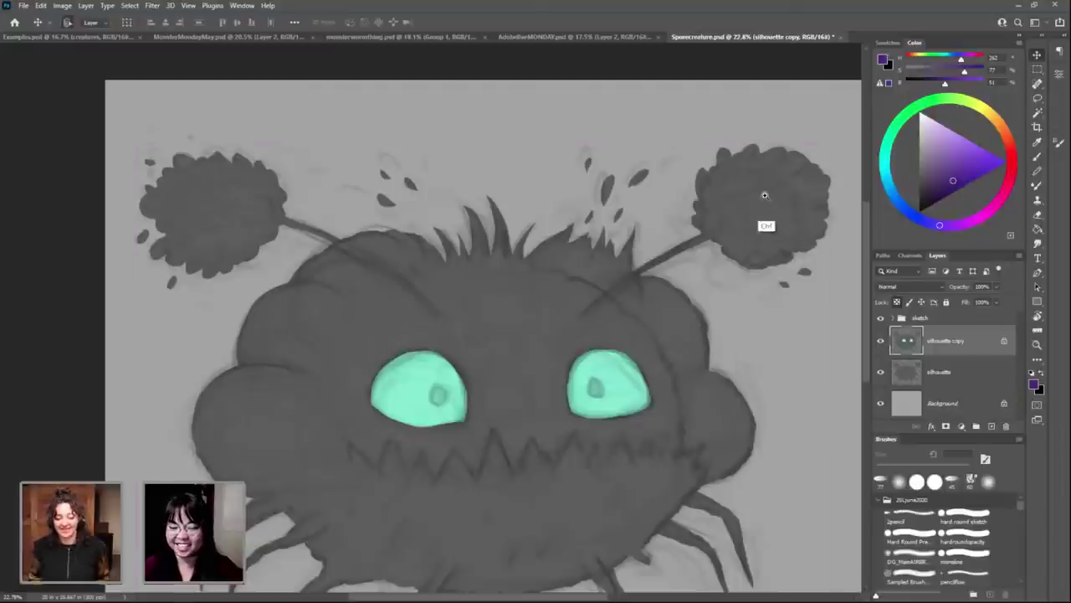
# Step: Move the colour wheel from a magenta hue to green and settle on a pale lime green
pyautogui.scroll(2, 808, 267)
pyautogui.scroll(2, 804, 310)
pyautogui.scroll(1, 753, 339)
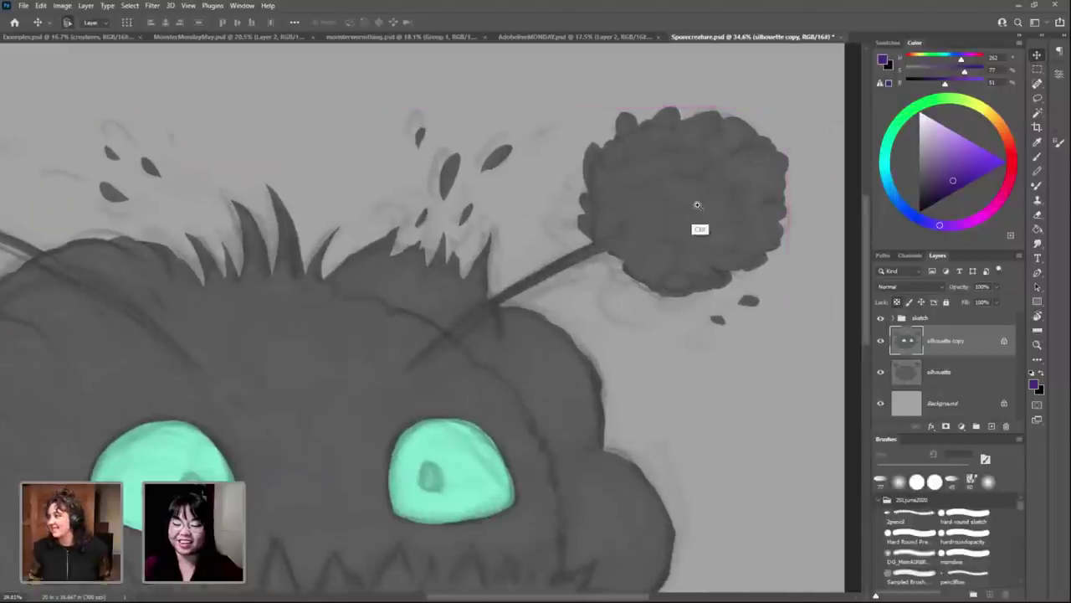
pyautogui.scroll(2, 716, 256)
pyautogui.scroll(-1, 741, 247)
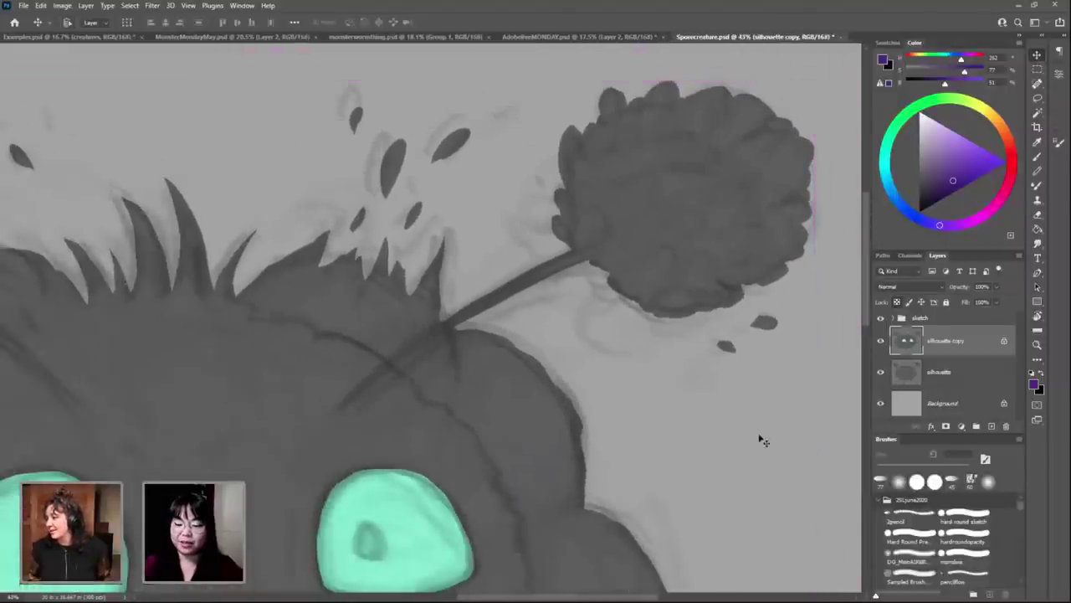
pyautogui.moveTo(939, 224); pyautogui.dragTo(984, 215)
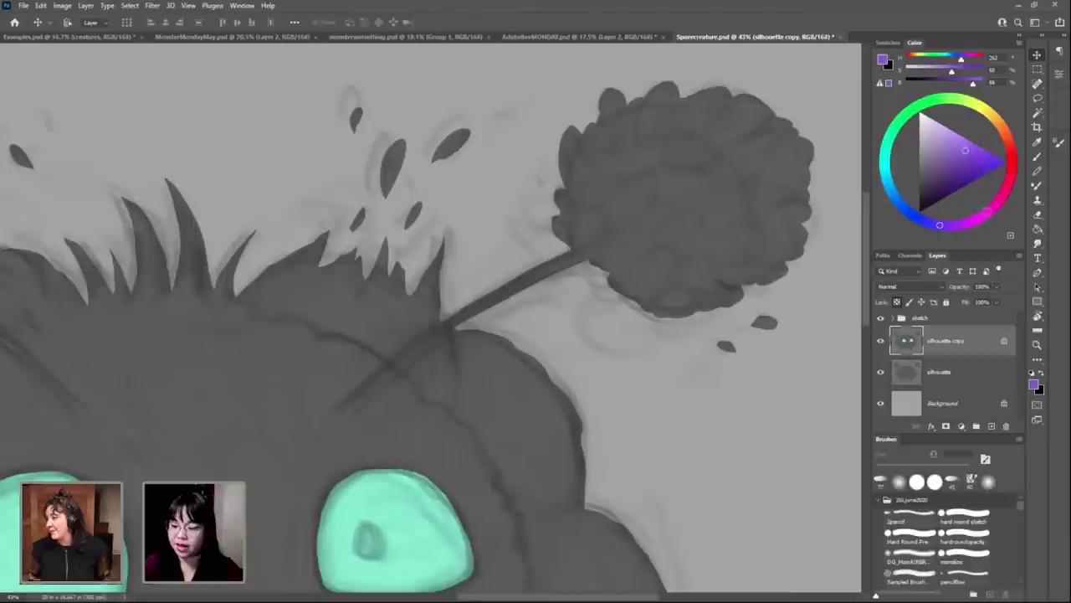
pyautogui.click(965, 151)
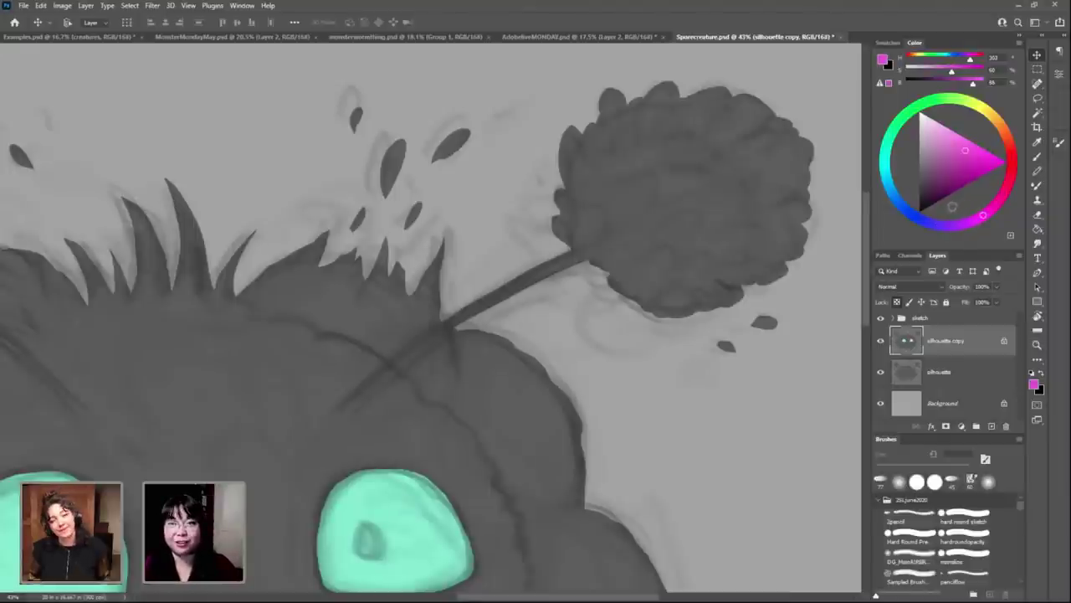
pyautogui.moveTo(947, 138); pyautogui.dragTo(944, 159)
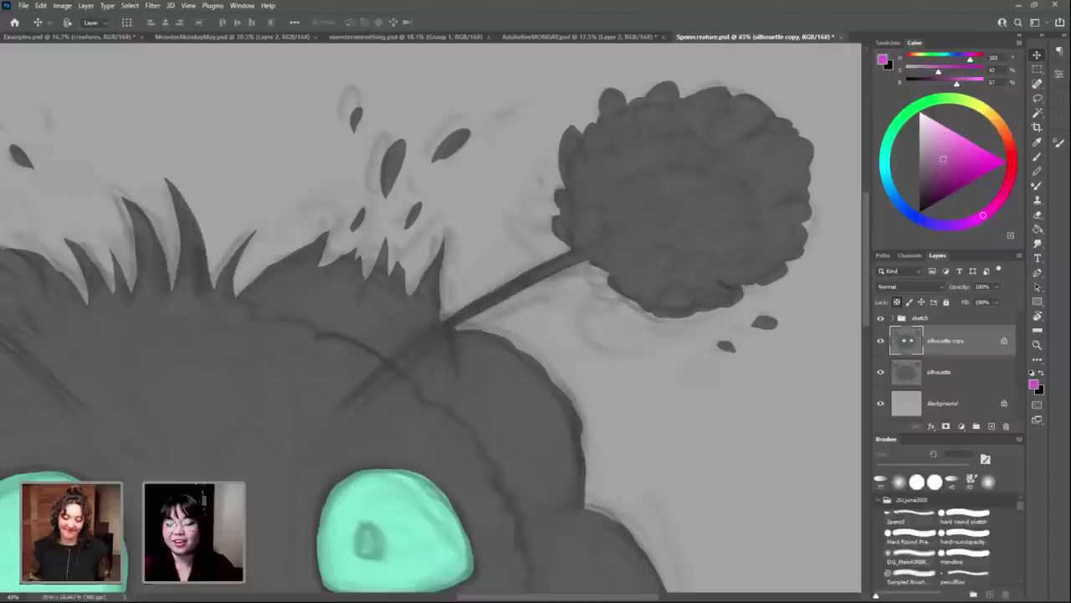
pyautogui.click(957, 99)
pyautogui.click(955, 149)
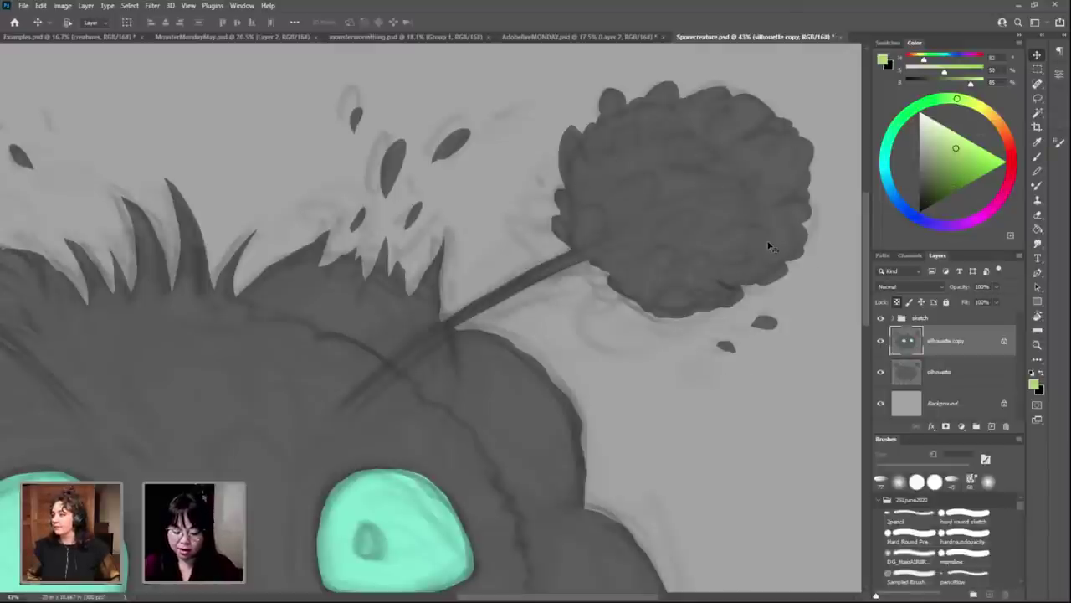
# Step: Lasso the right spore pod, fill it with lime green, and deselect
pyautogui.press('l')
pyautogui.moveTo(740, 65)
pyautogui.mouseDown()
pyautogui.moveTo(782, 84)
pyautogui.moveTo(753, 52)
pyautogui.mouseUp()
pyautogui.hotkey('alt', 'BackSpace')
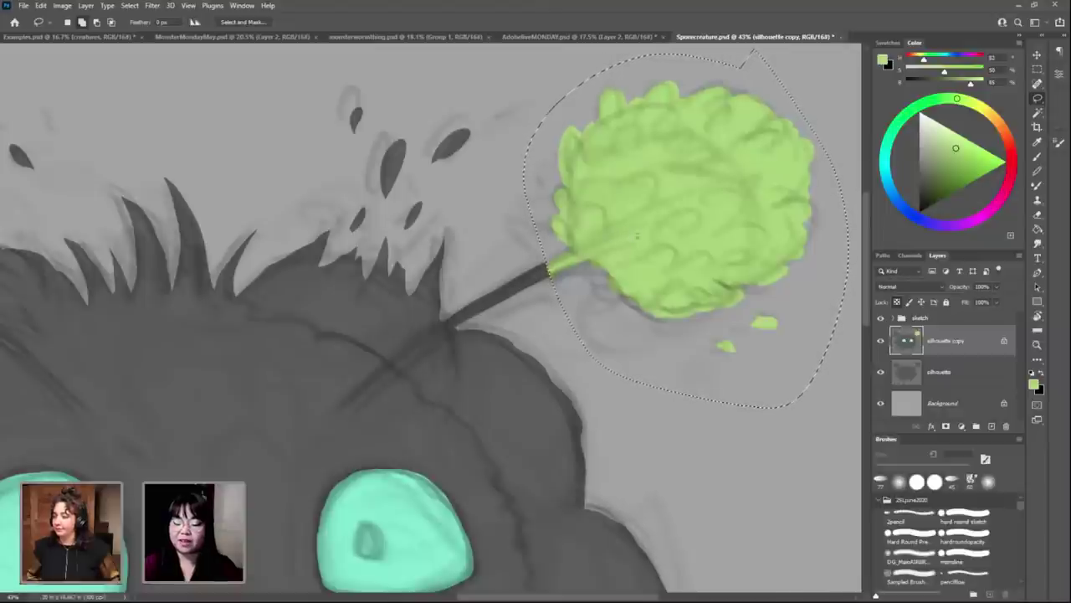
pyautogui.hotkey('ctrl', 'd')
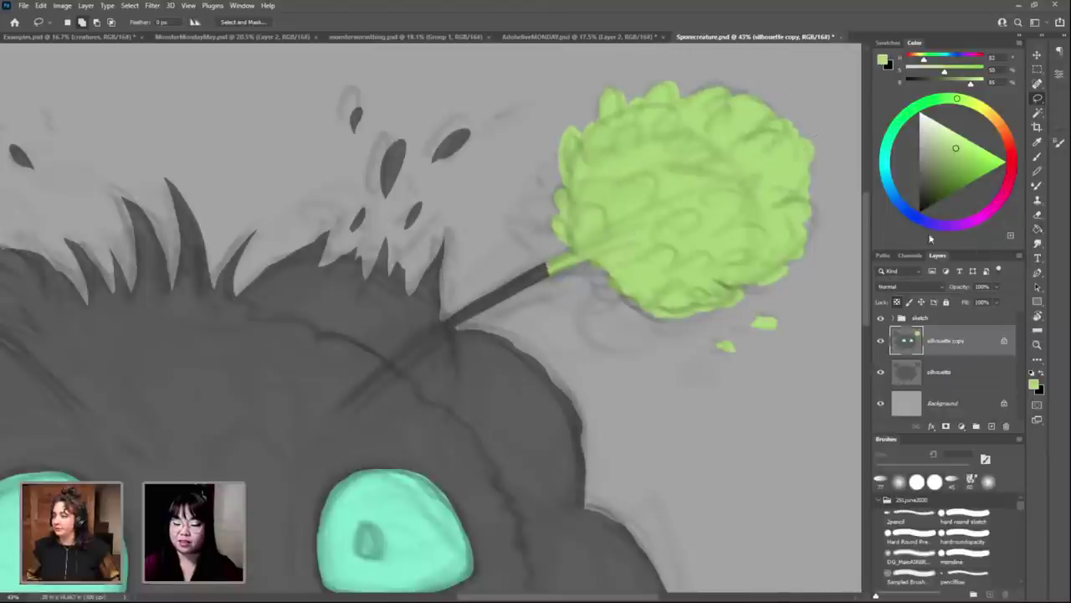
# Step: Choose a deep red and lasso the stalk from the pod down to the body
pyautogui.scroll(3, 527, 257)
pyautogui.click(1011, 156)
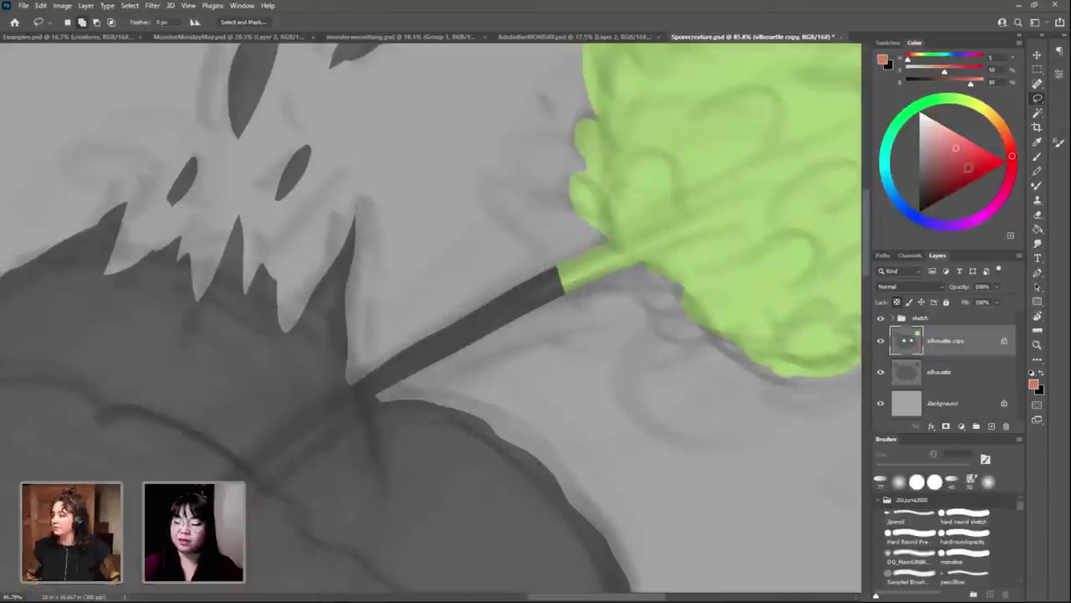
pyautogui.click(969, 168)
pyautogui.scroll(-2, 682, 299)
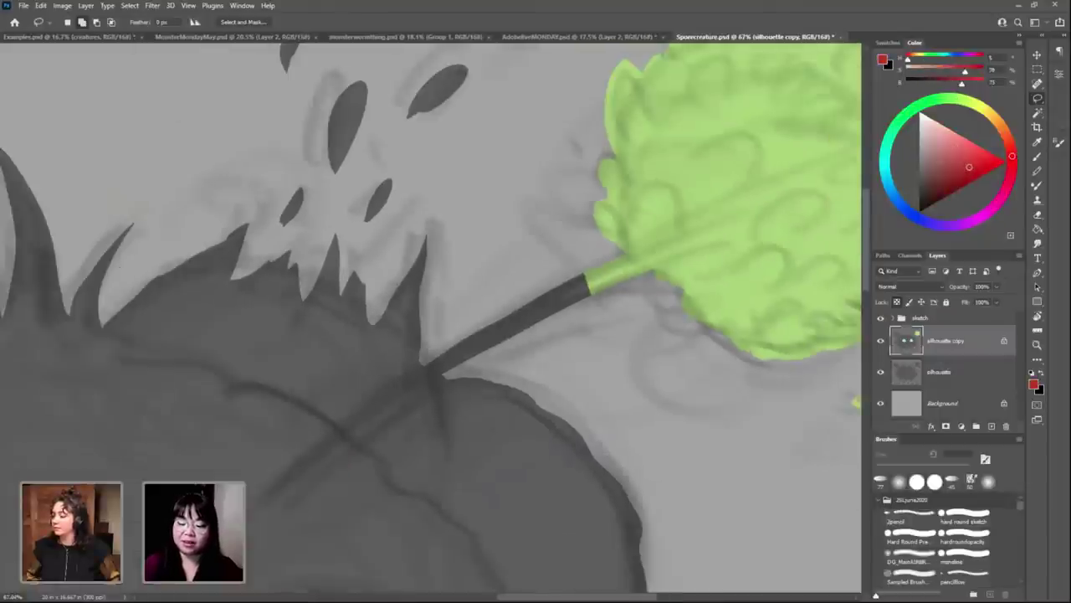
pyautogui.moveTo(624, 253); pyautogui.dragTo(708, 216)
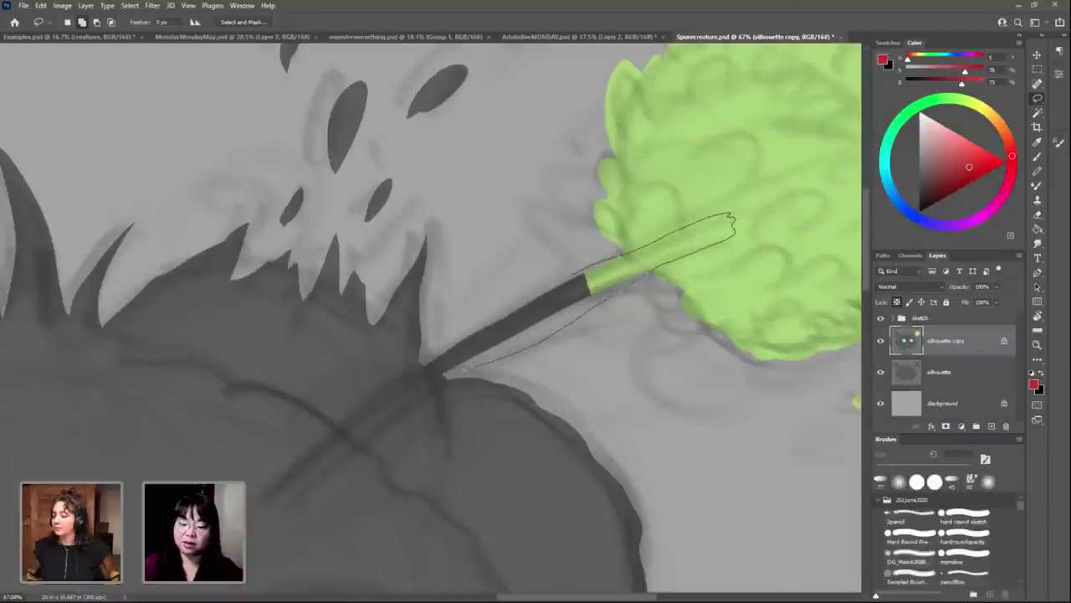
pyautogui.moveTo(325, 477); pyautogui.dragTo(248, 546)
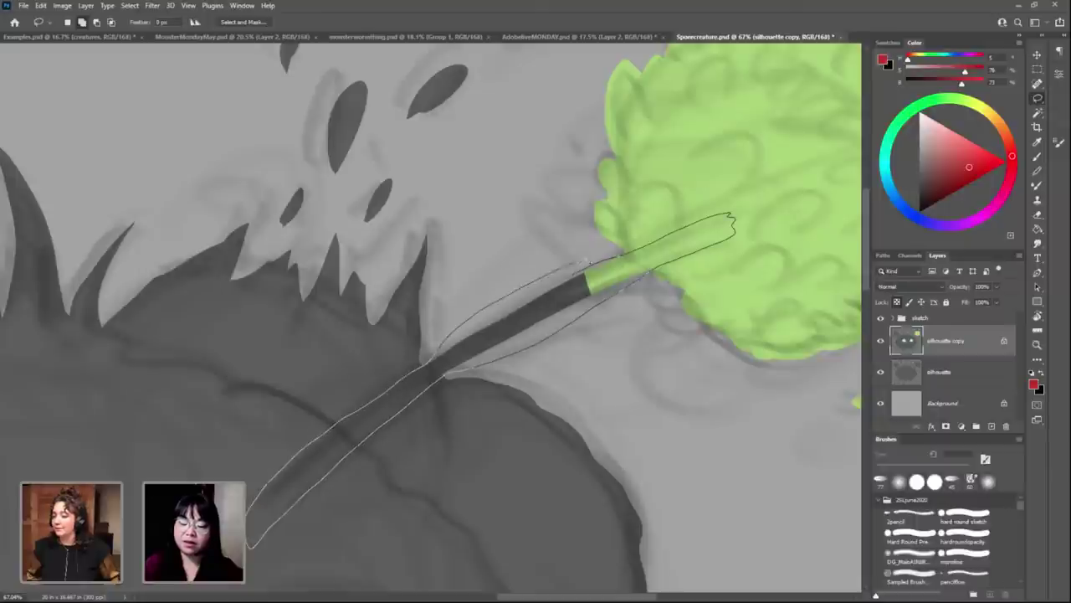
pyautogui.moveTo(247, 523); pyautogui.dragTo(251, 510)
# Step: Adjust the stalk outline to meet the pod, fill it red, and deselect
pyautogui.scroll(5, 502, 327)
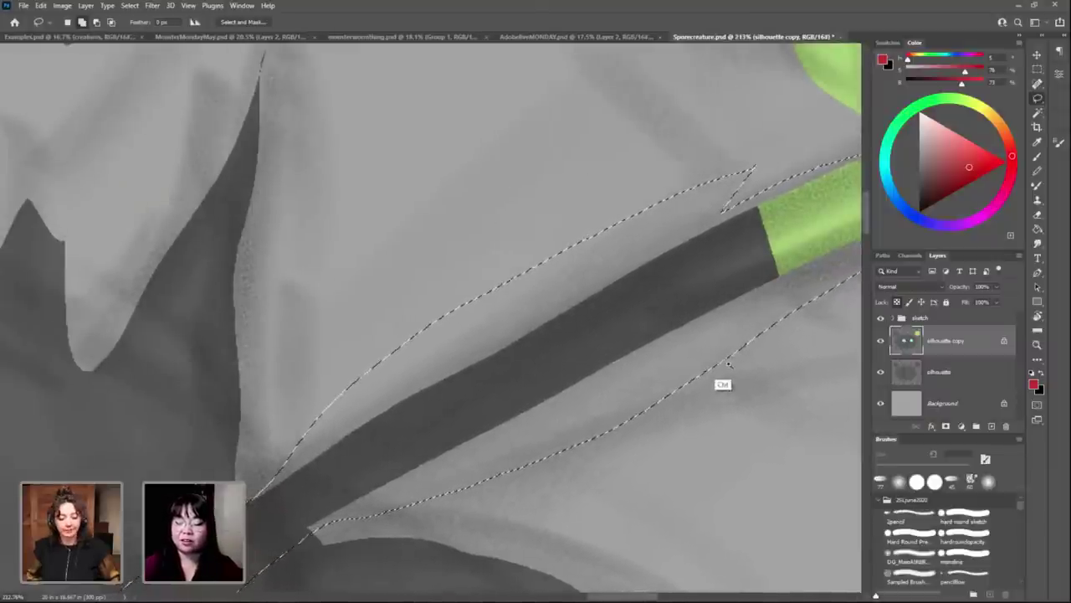
pyautogui.scroll(-4, 728, 364)
pyautogui.scroll(-2, 729, 364)
pyautogui.moveTo(581, 337); pyautogui.dragTo(697, 299)
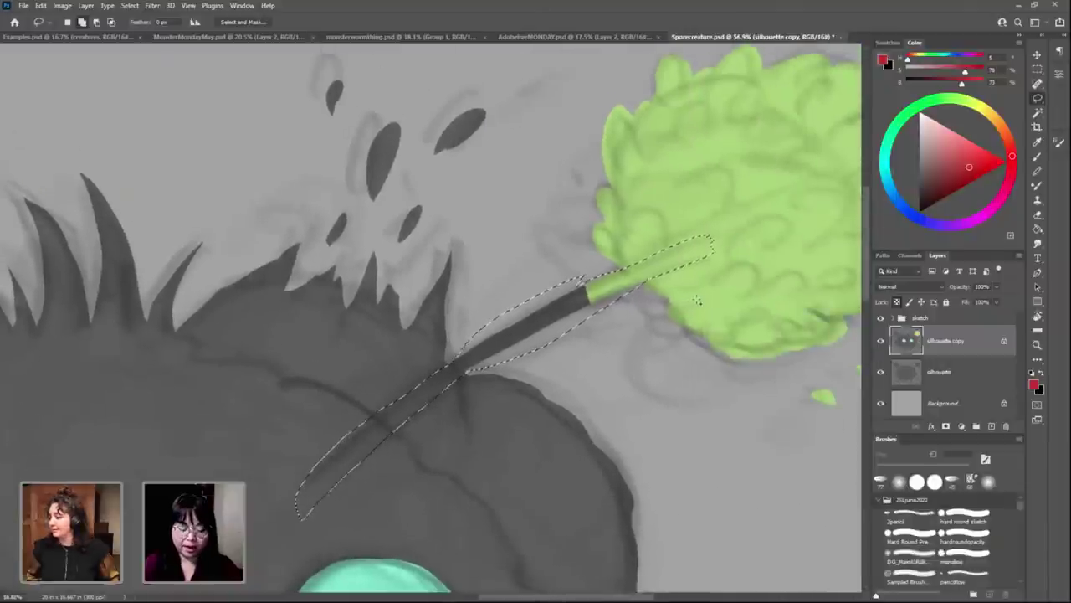
pyautogui.hotkey('alt', 'BackSpace')
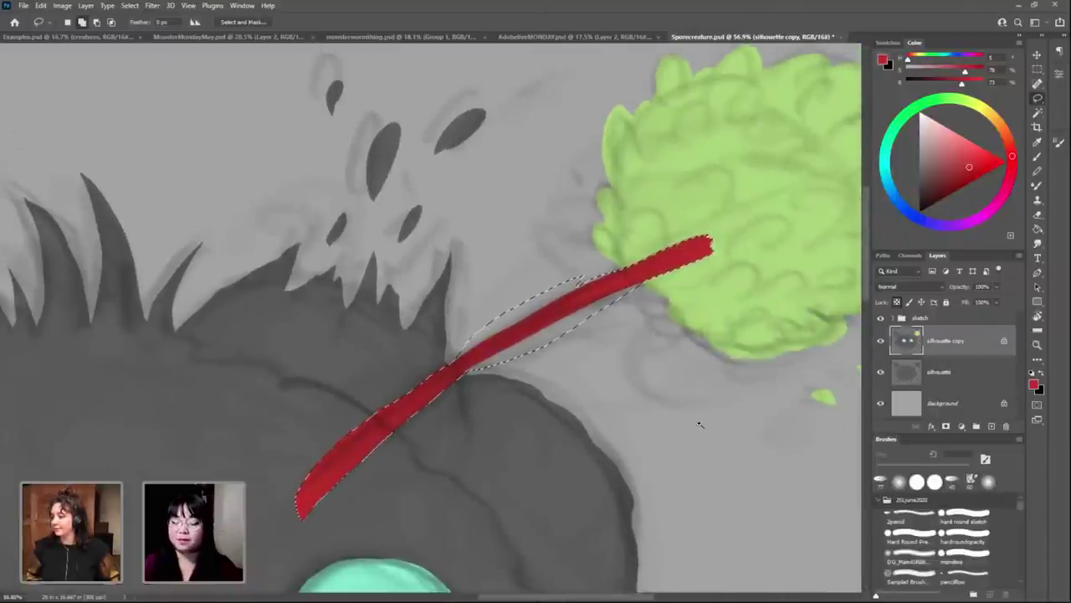
pyautogui.hotkey('ctrl', 'd')
pyautogui.scroll(-2, 720, 428)
pyautogui.scroll(-2, 712, 344)
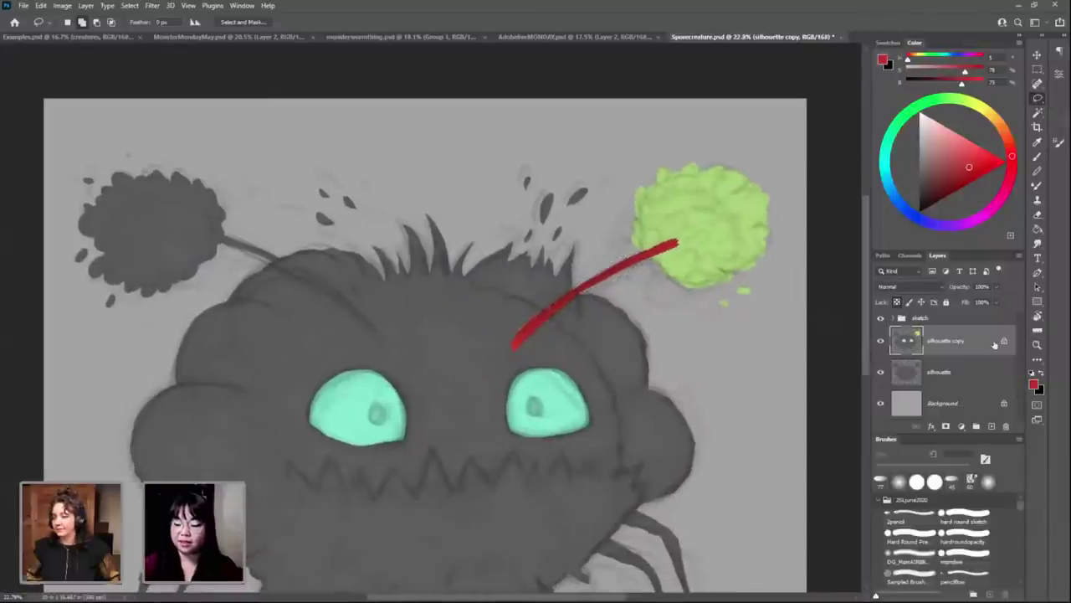
# Step: Add an empty layer, then Magic Wand-select the green spore pod on its own layer
pyautogui.click(992, 426)
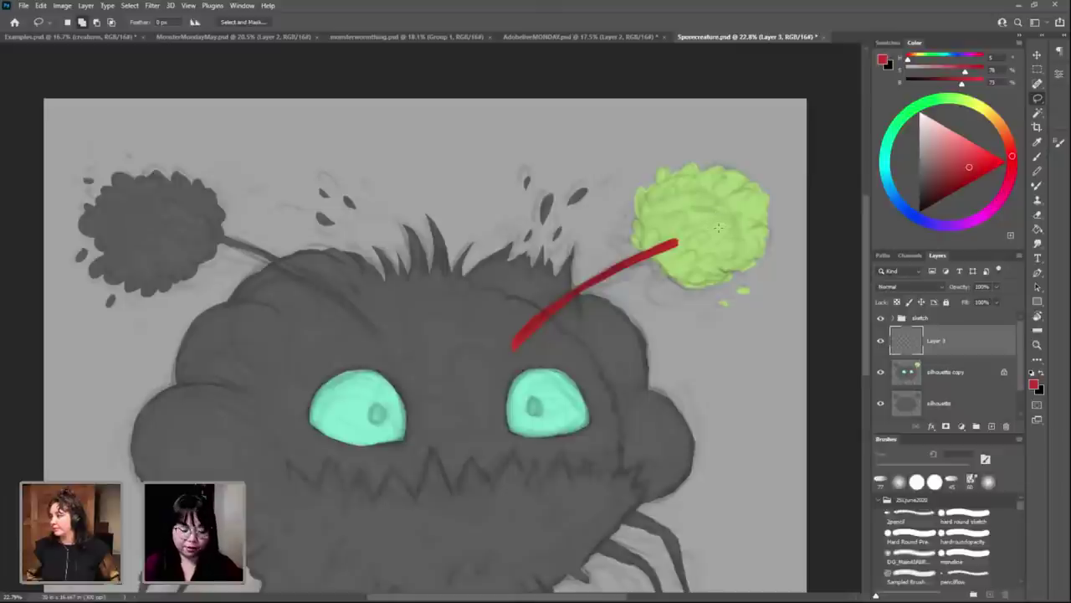
pyautogui.press('w')
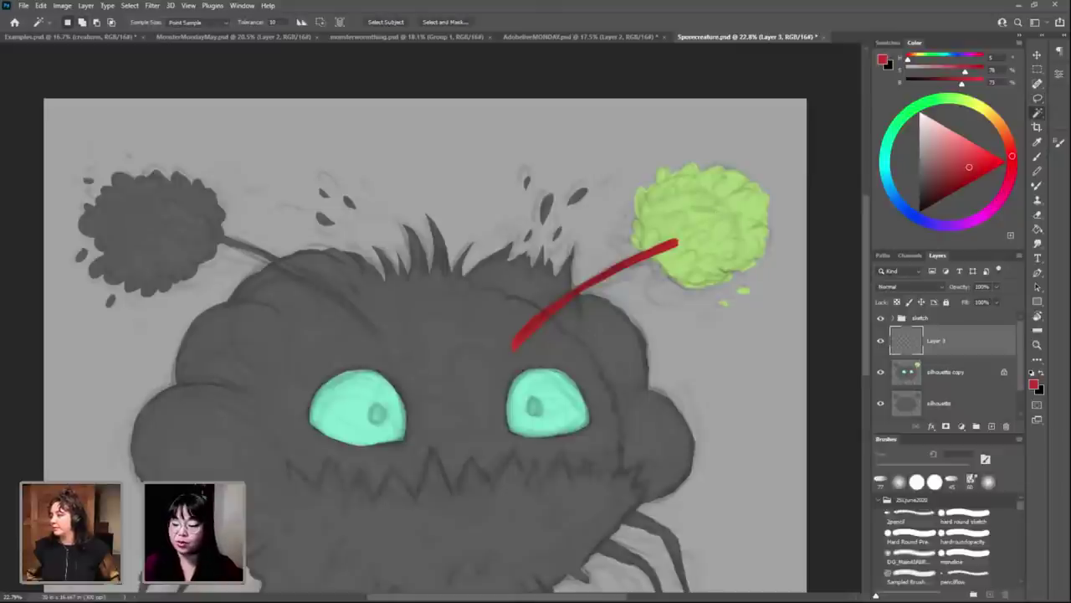
pyautogui.click(941, 376)
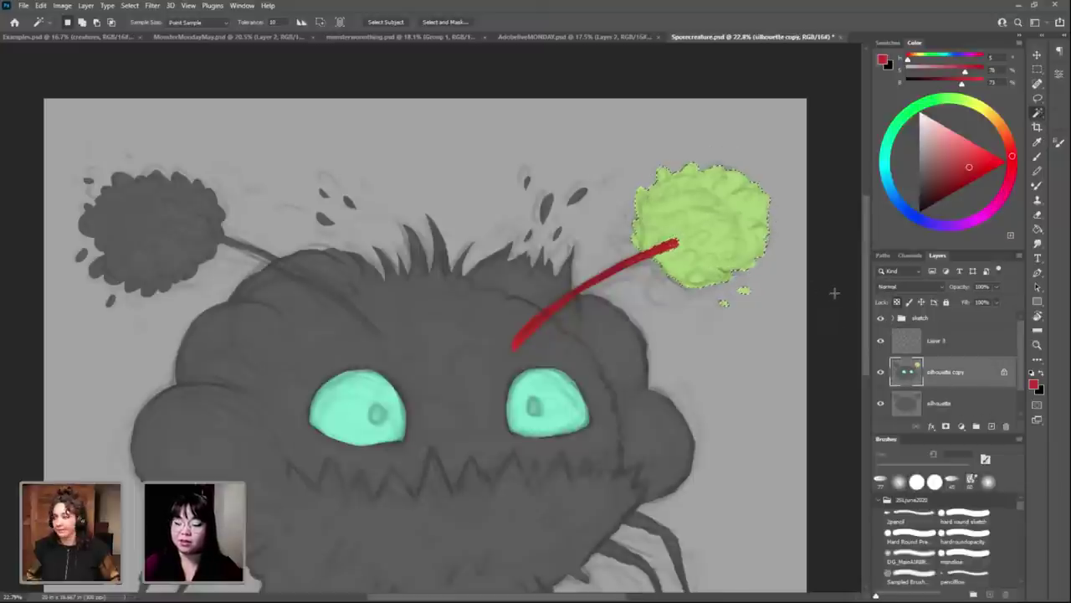
pyautogui.click(711, 238)
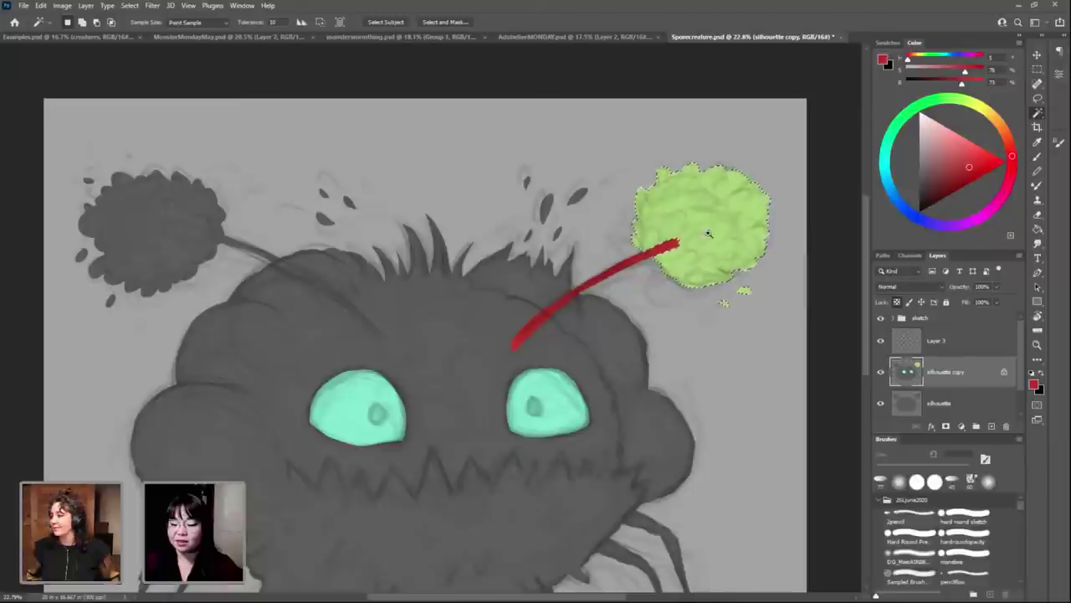
pyautogui.scroll(3, 705, 231)
pyautogui.scroll(2, 759, 284)
pyautogui.scroll(1, 611, 342)
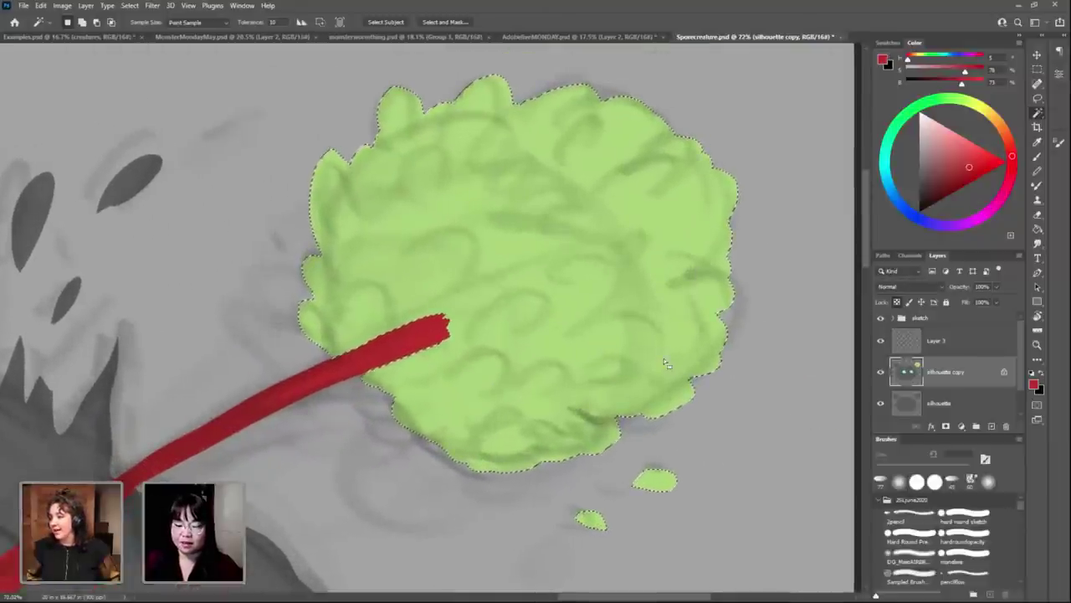
# Step: Return to the empty Layer 3 and zoom in on the red stalk's tip
pyautogui.click(988, 347)
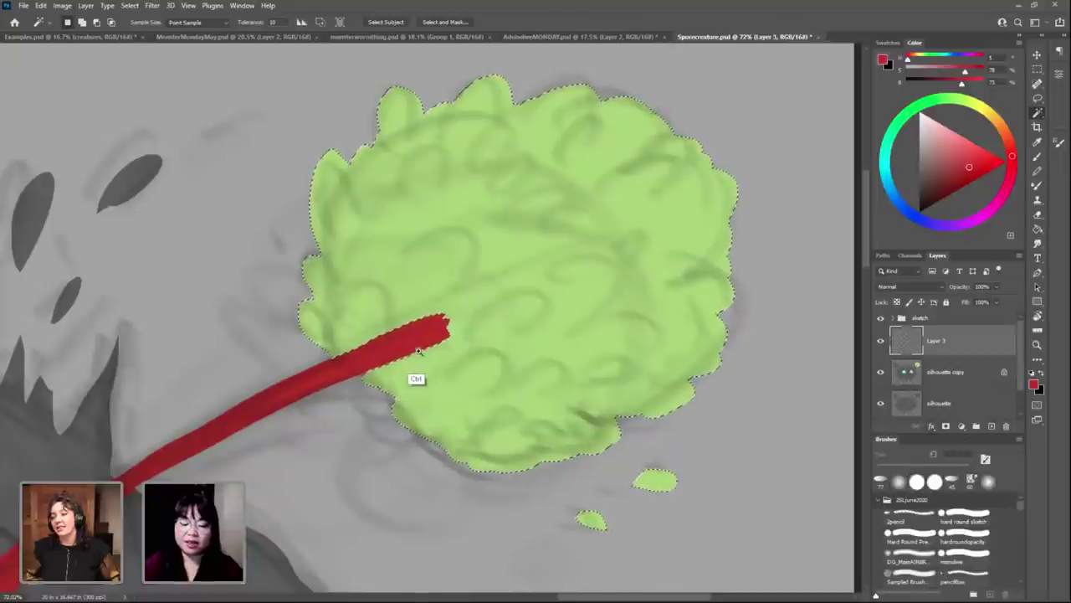
pyautogui.moveTo(423, 358)
pyautogui.mouseDown()
pyautogui.moveTo(502, 389)
pyautogui.moveTo(564, 377)
pyautogui.mouseUp()
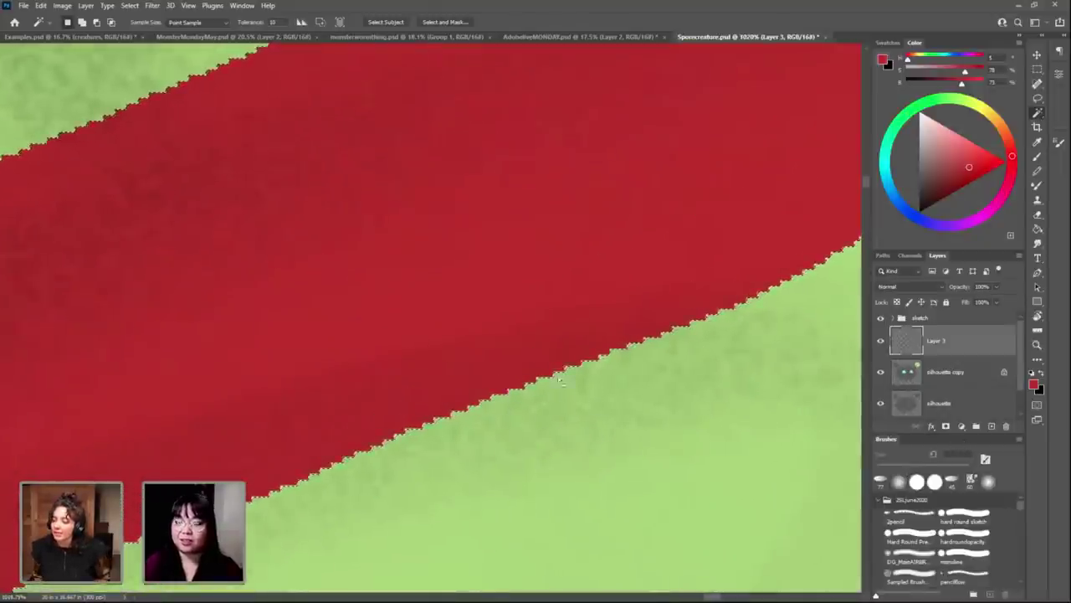
pyautogui.moveTo(808, 311); pyautogui.dragTo(425, 561)
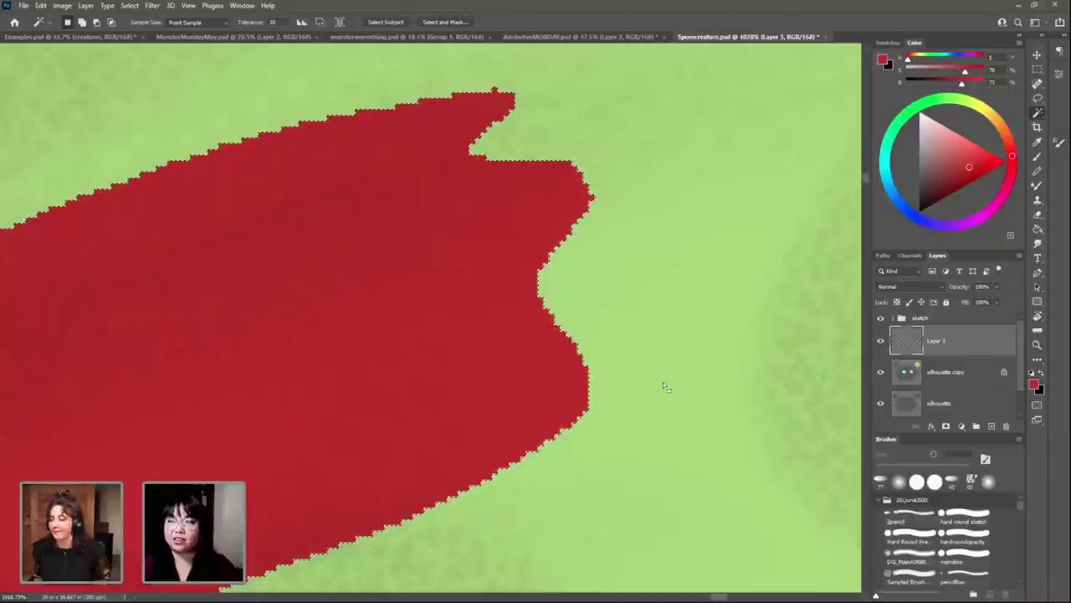
pyautogui.scroll(-2, 670, 418)
pyautogui.scroll(-10, 669, 376)
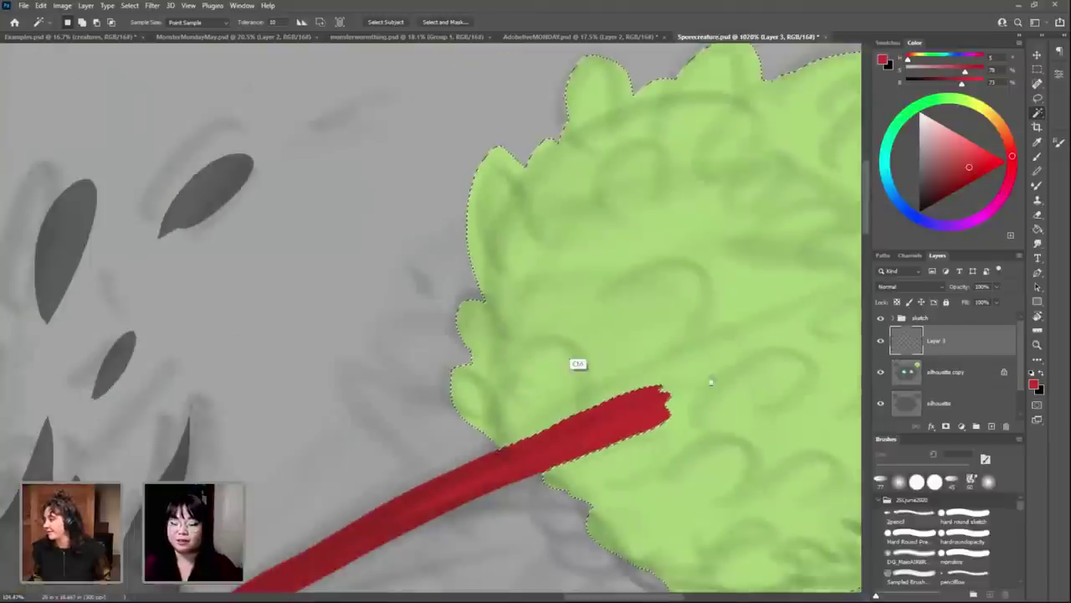
pyautogui.scroll(1, 547, 335)
pyautogui.scroll(1, 714, 376)
pyautogui.scroll(-3, 738, 391)
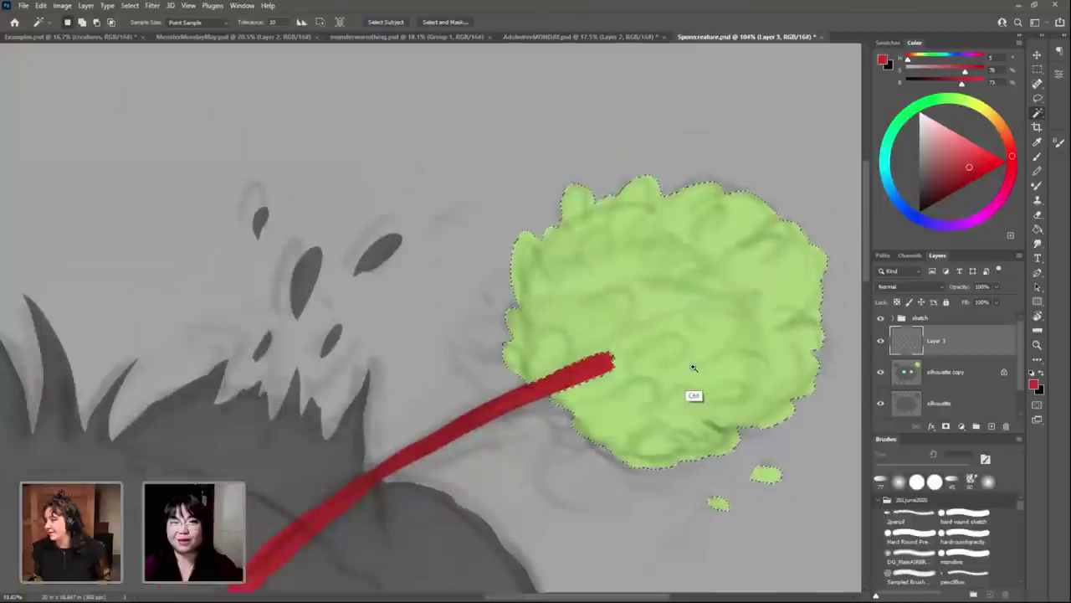
pyautogui.hscroll(2, 696, 358)
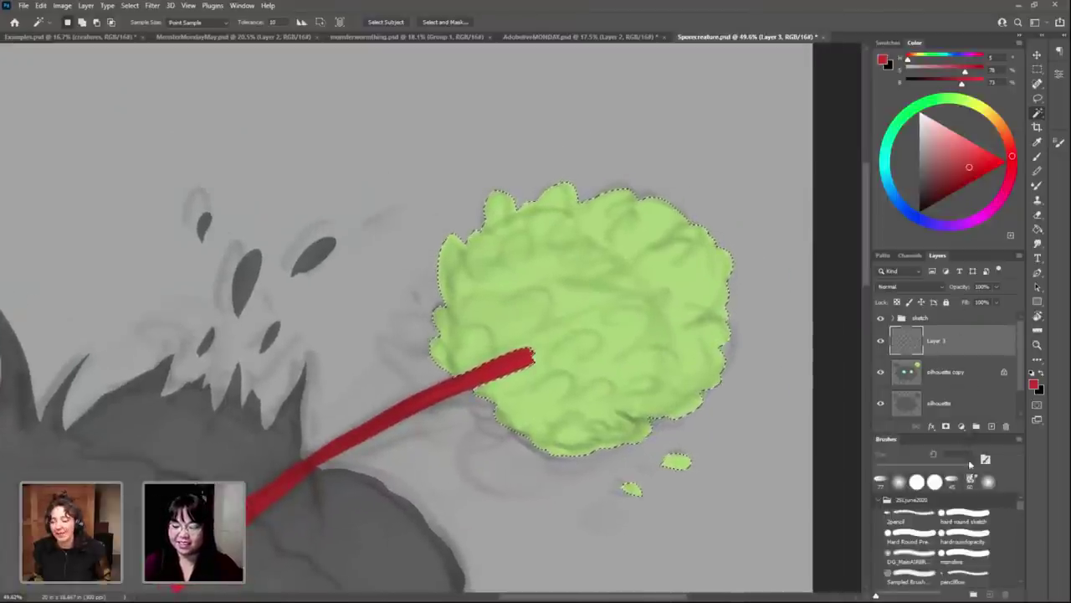
# Step: With a Hard Round brush, shade the pod's lower and middle areas darker green
pyautogui.click(910, 535)
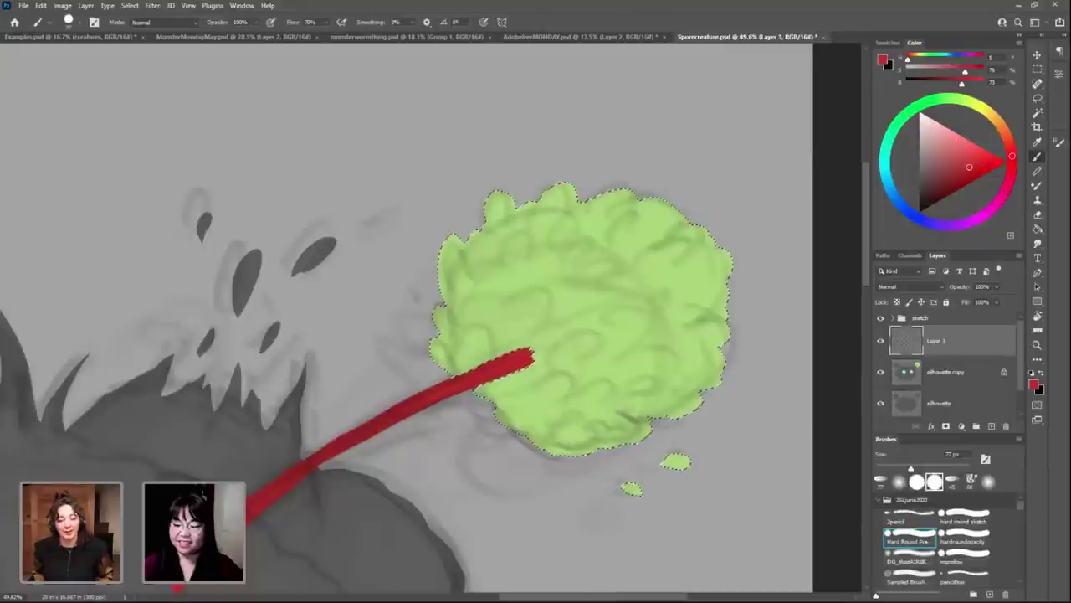
pyautogui.keyDown('alt'); pyautogui.click(682, 303); pyautogui.keyUp('alt')
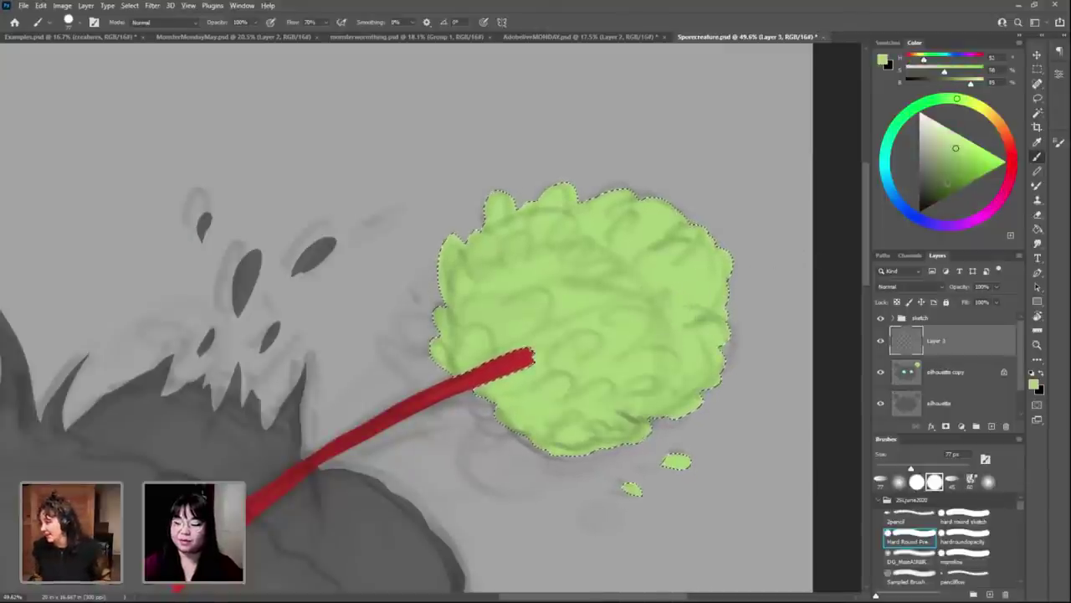
pyautogui.click(950, 183)
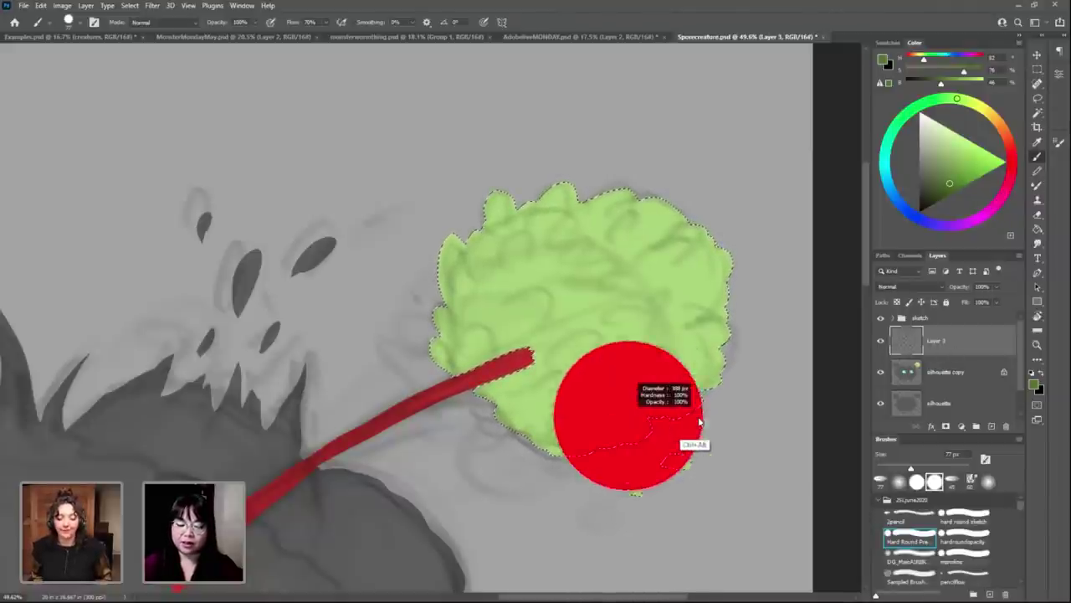
pyautogui.moveTo(641, 442)
pyautogui.mouseDown()
pyautogui.moveTo(669, 418)
pyautogui.moveTo(690, 444)
pyautogui.moveTo(694, 334)
pyautogui.moveTo(586, 382)
pyautogui.moveTo(478, 359)
pyautogui.moveTo(502, 431)
pyautogui.moveTo(526, 395)
pyautogui.moveTo(553, 431)
pyautogui.mouseUp()
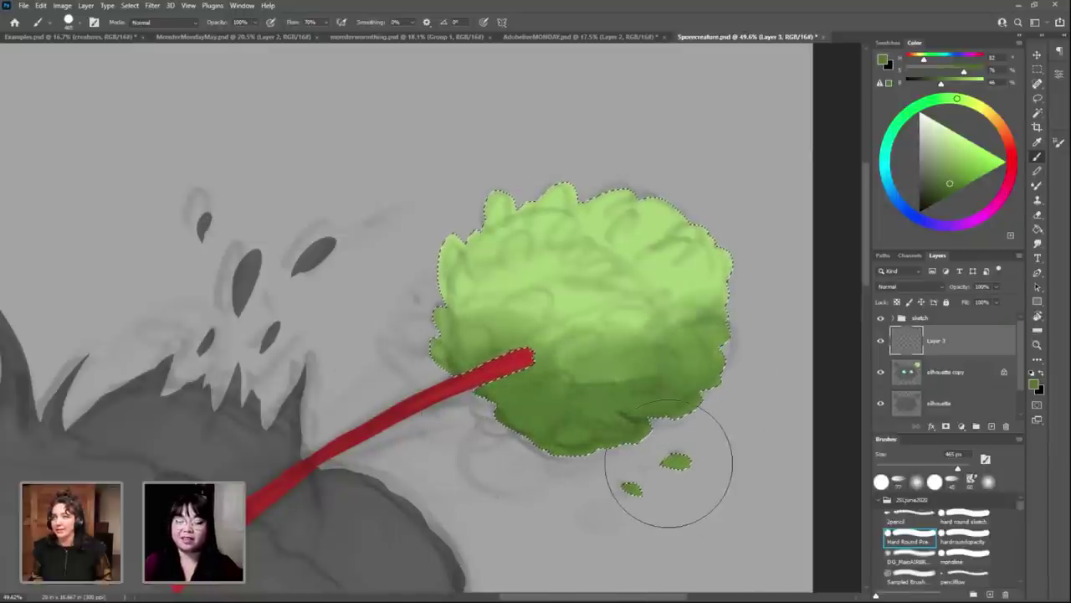
pyautogui.moveTo(670, 466)
pyautogui.mouseDown()
pyautogui.moveTo(623, 337)
pyautogui.moveTo(614, 245)
pyautogui.mouseUp()
pyautogui.keyDown('alt'); pyautogui.click(558, 299); pyautogui.keyUp('alt')
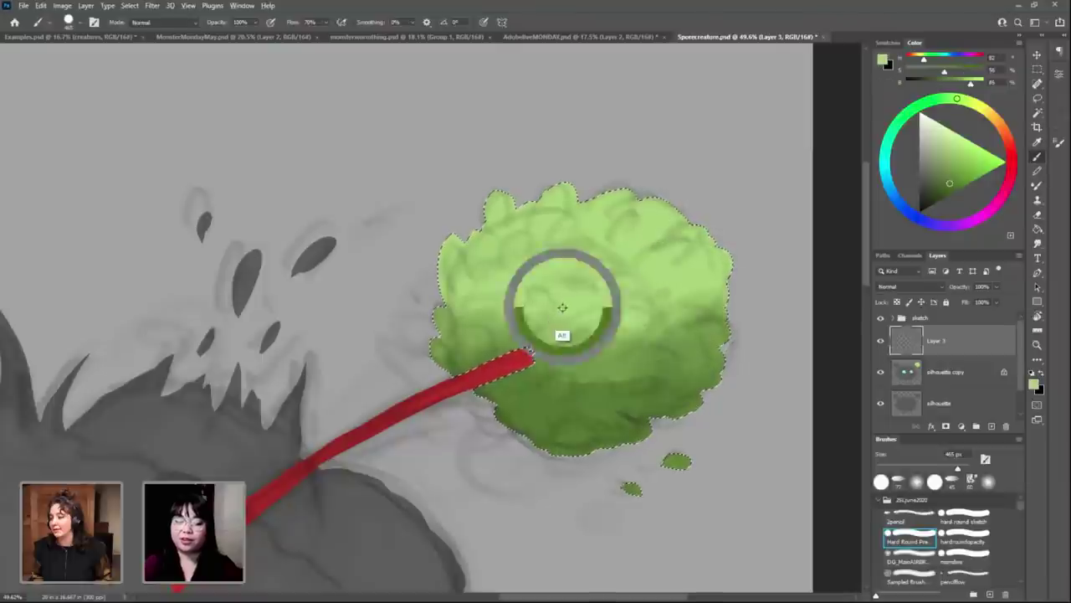
pyautogui.moveTo(557, 299)
pyautogui.mouseDown()
pyautogui.moveTo(622, 359)
pyautogui.moveTo(610, 307)
pyautogui.moveTo(636, 393)
pyautogui.mouseUp()
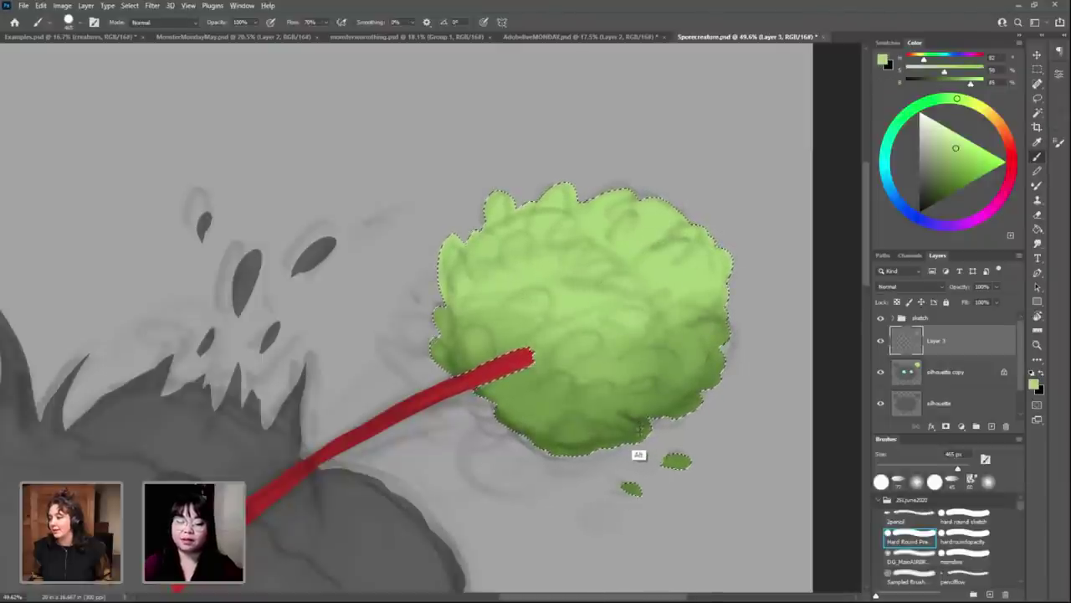
pyautogui.keyDown('alt'); pyautogui.click(637, 447); pyautogui.keyUp('alt')
pyautogui.moveTo(636, 447)
pyautogui.mouseDown()
pyautogui.moveTo(586, 352)
pyautogui.moveTo(669, 347)
pyautogui.moveTo(630, 341)
pyautogui.moveTo(527, 393)
pyautogui.mouseUp()
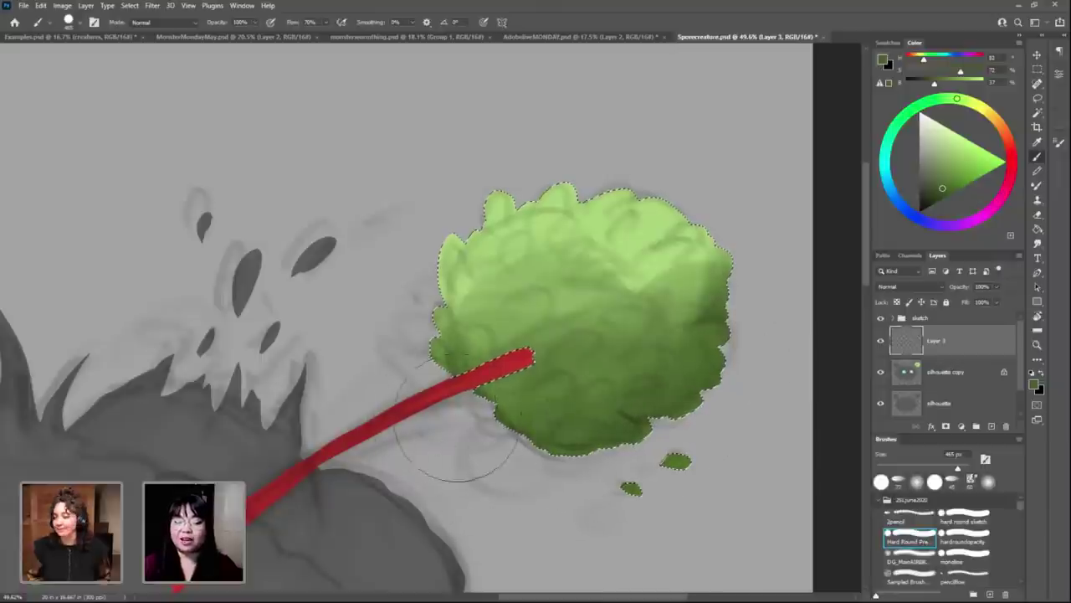
# Step: Brush sampled lighter greens over the pod's top and darken its upper right edge
pyautogui.keyDown('alt'); pyautogui.click(653, 241); pyautogui.keyUp('alt')
pyautogui.moveTo(653, 241)
pyautogui.mouseDown()
pyautogui.moveTo(651, 268)
pyautogui.moveTo(684, 268)
pyautogui.mouseUp()
pyautogui.keyDown('alt'); pyautogui.click(544, 247); pyautogui.keyUp('alt')
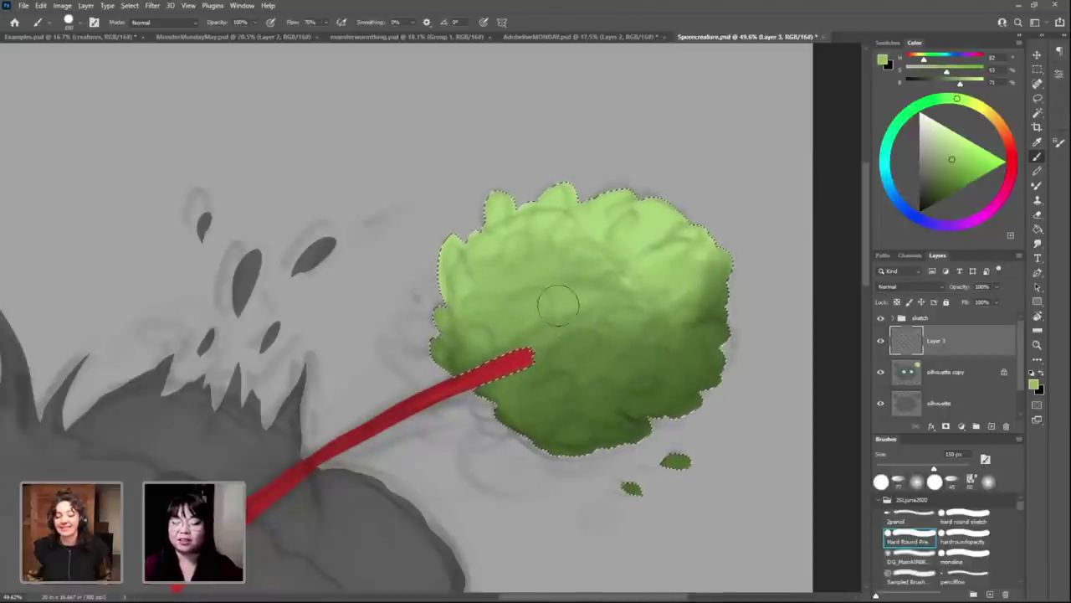
pyautogui.keyDown('alt'); pyautogui.click(645, 221); pyautogui.keyUp('alt')
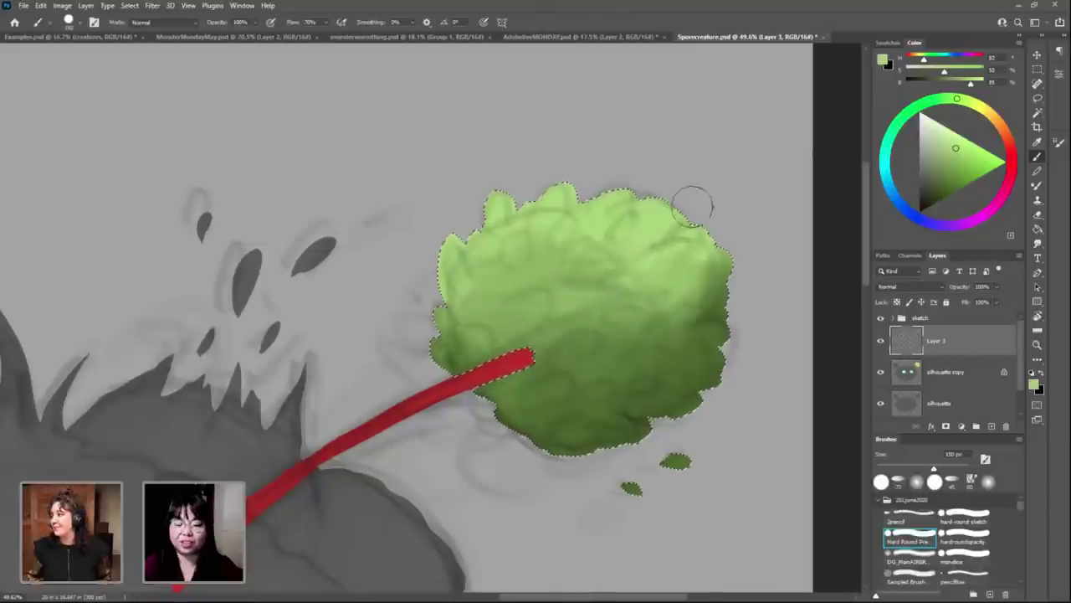
pyautogui.moveTo(690, 274); pyautogui.dragTo(484, 279)
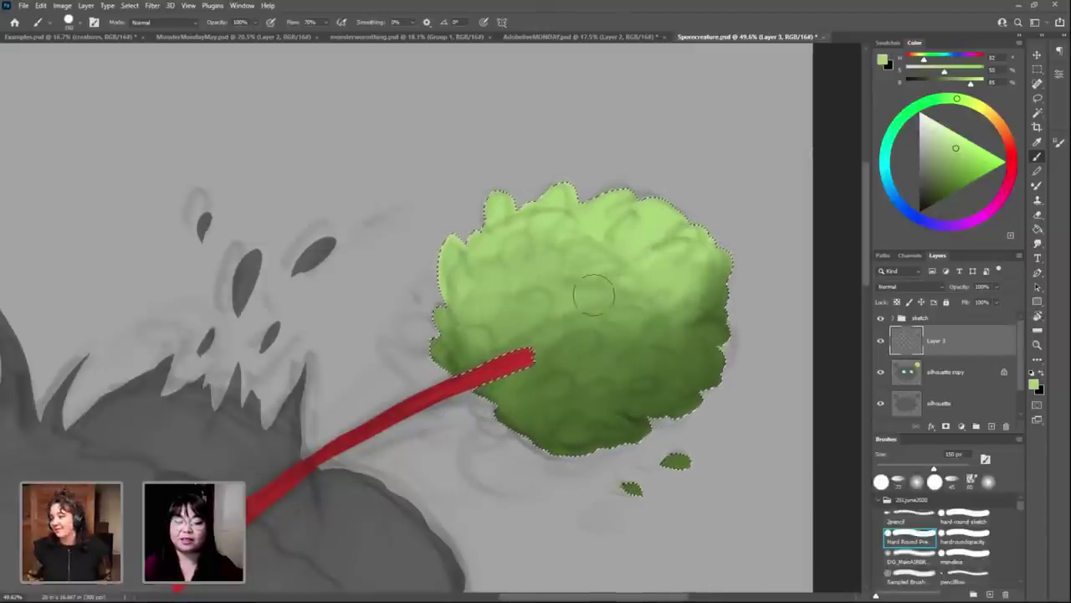
pyautogui.moveTo(484, 278); pyautogui.dragTo(621, 366)
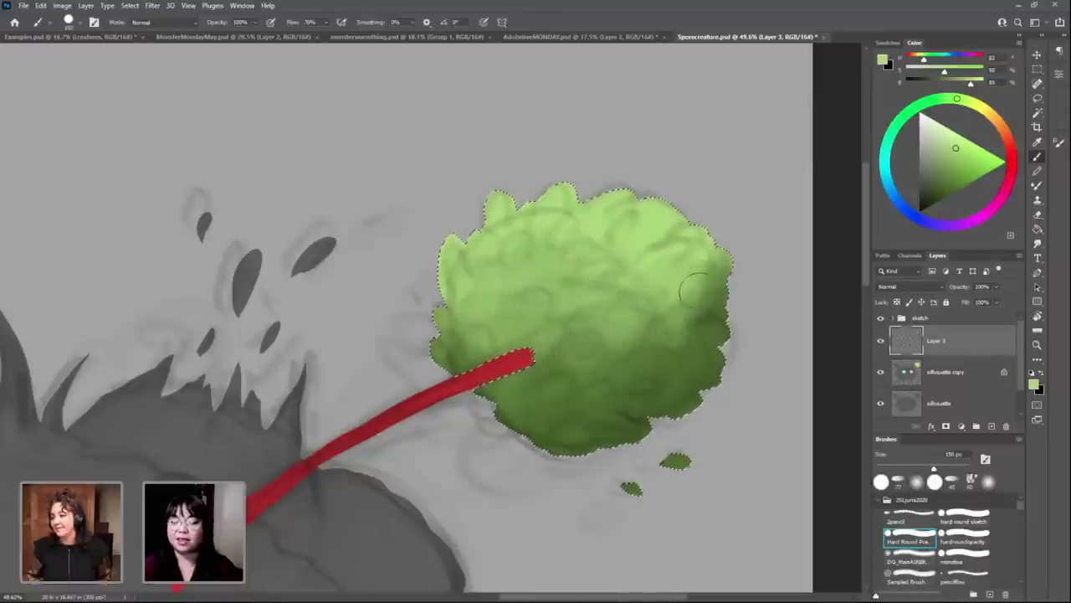
pyautogui.keyDown('alt'); pyautogui.click(621, 366); pyautogui.keyUp('alt')
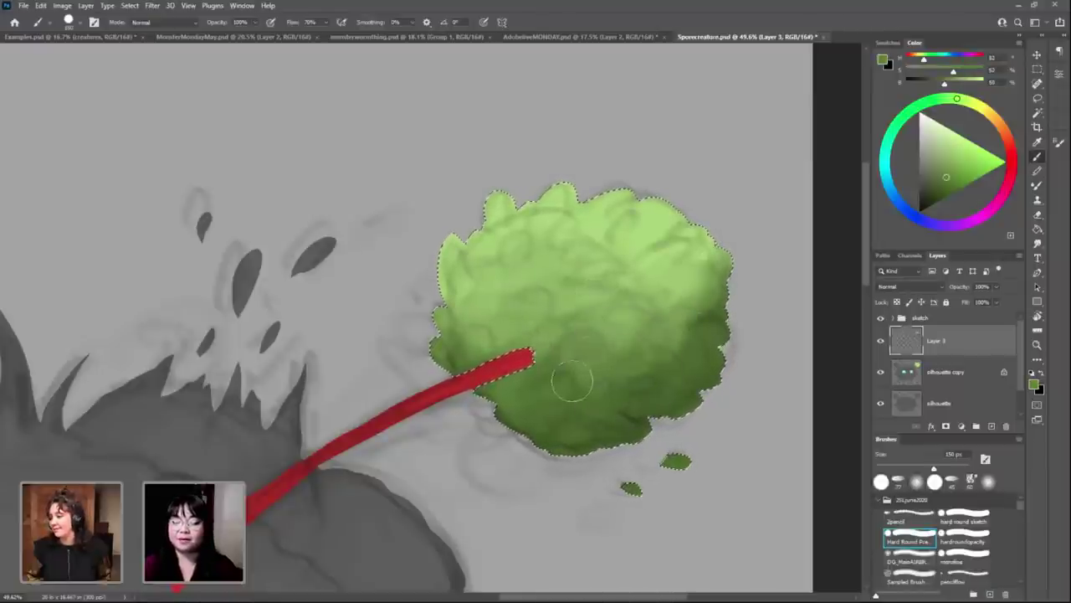
pyautogui.moveTo(683, 301); pyautogui.dragTo(669, 315)
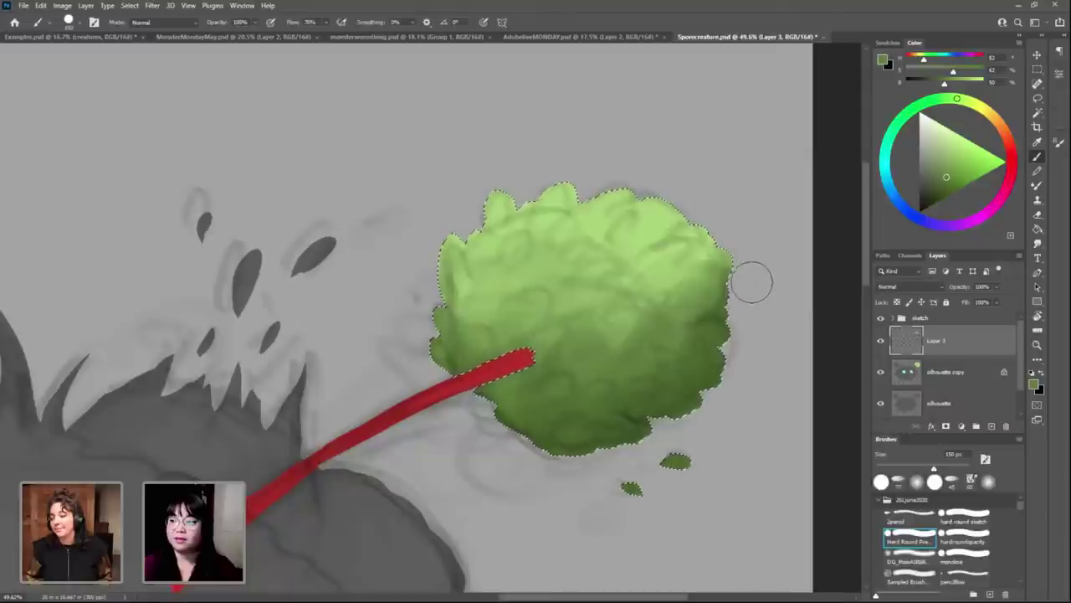
pyautogui.keyDown('alt'); pyautogui.click(678, 302); pyautogui.keyUp('alt')
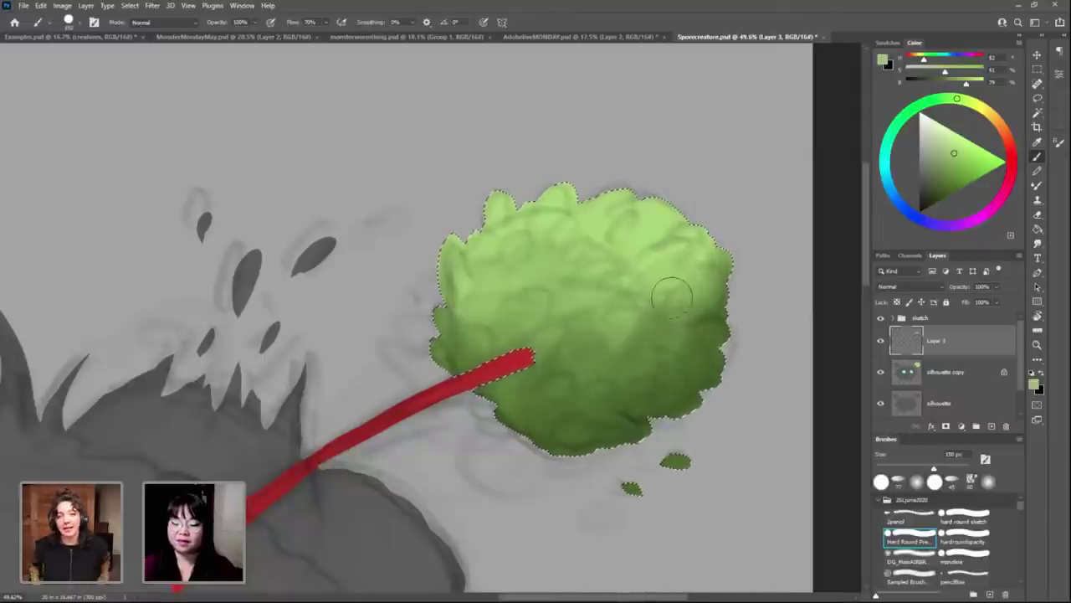
pyautogui.moveTo(540, 320)
pyautogui.mouseDown()
pyautogui.moveTo(492, 326)
pyautogui.moveTo(474, 295)
pyautogui.moveTo(599, 354)
pyautogui.moveTo(752, 282)
pyautogui.mouseUp()
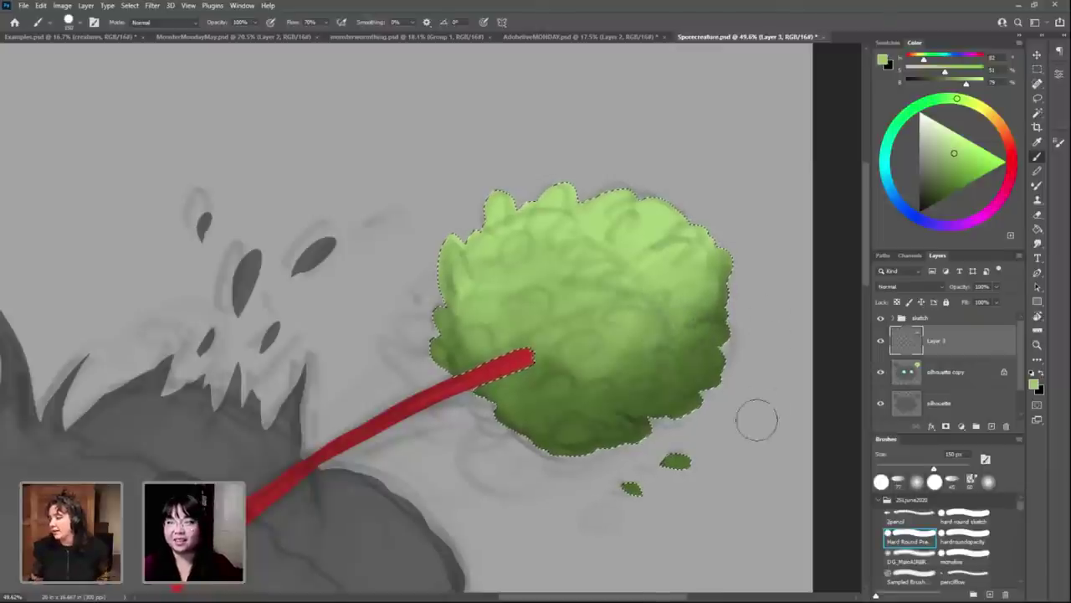
pyautogui.scroll(-3, 734, 399)
pyautogui.scroll(-2, 716, 484)
pyautogui.scroll(-1, 703, 377)
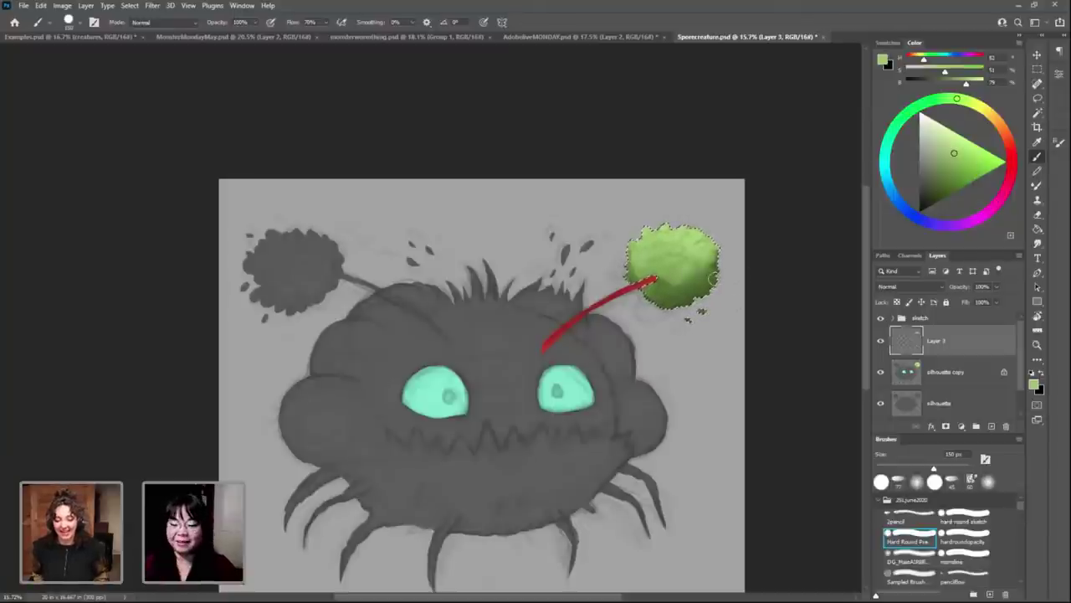
# Step: Remove Layer 3's pod shading, restoring the flat lime pod, and view the creature's eyes
pyautogui.scroll(4, 670, 284)
pyautogui.scroll(-1, 721, 309)
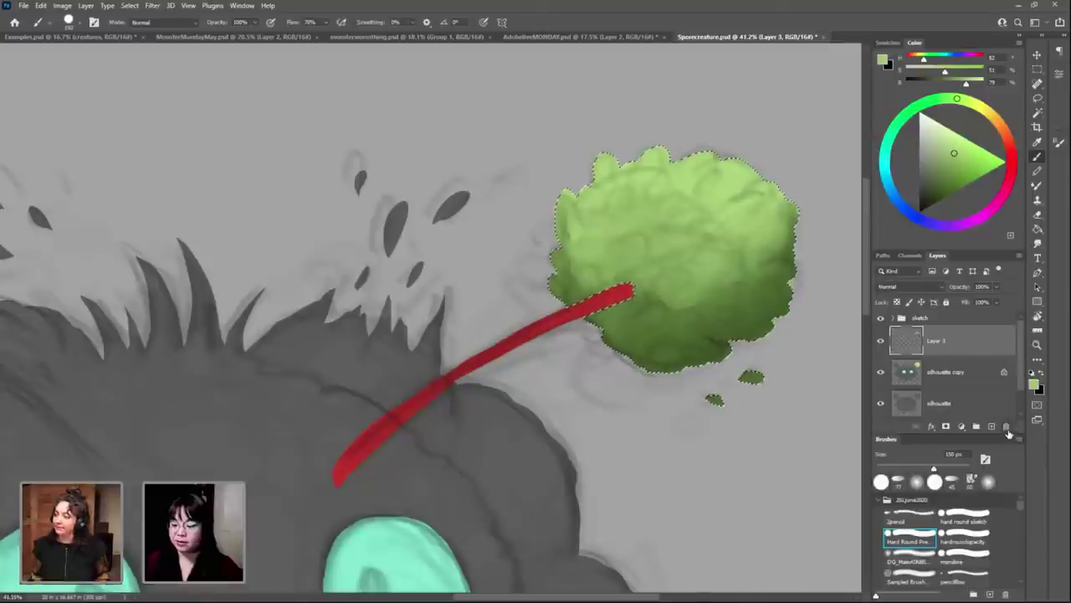
pyautogui.hotkey('ctrl', 'z')
pyautogui.moveTo(471, 424); pyautogui.dragTo(638, 322)
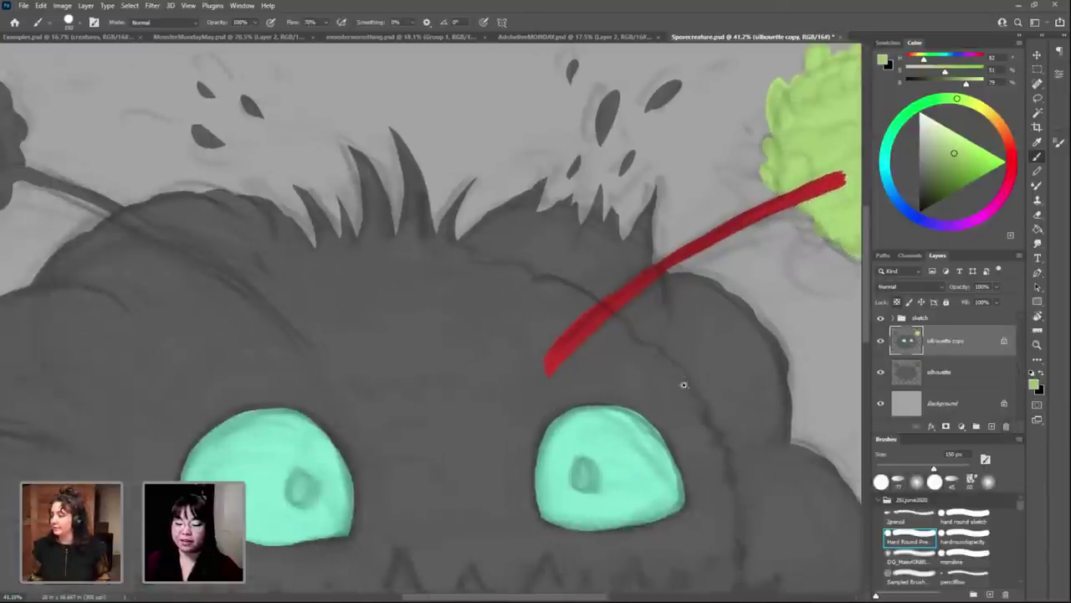
pyautogui.scroll(-3, 576, 341)
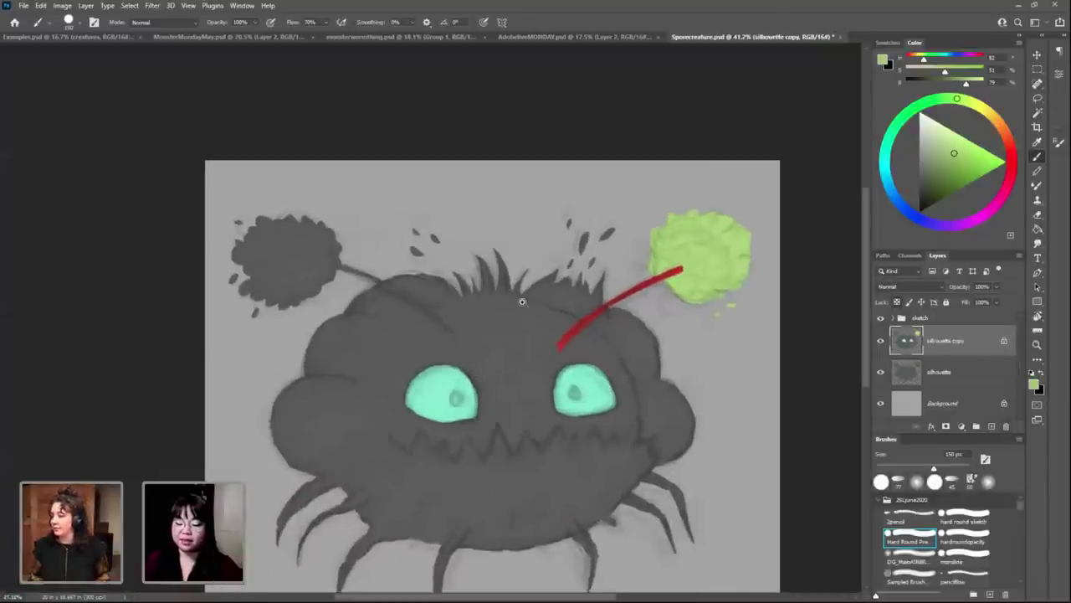
pyautogui.scroll(3, 688, 410)
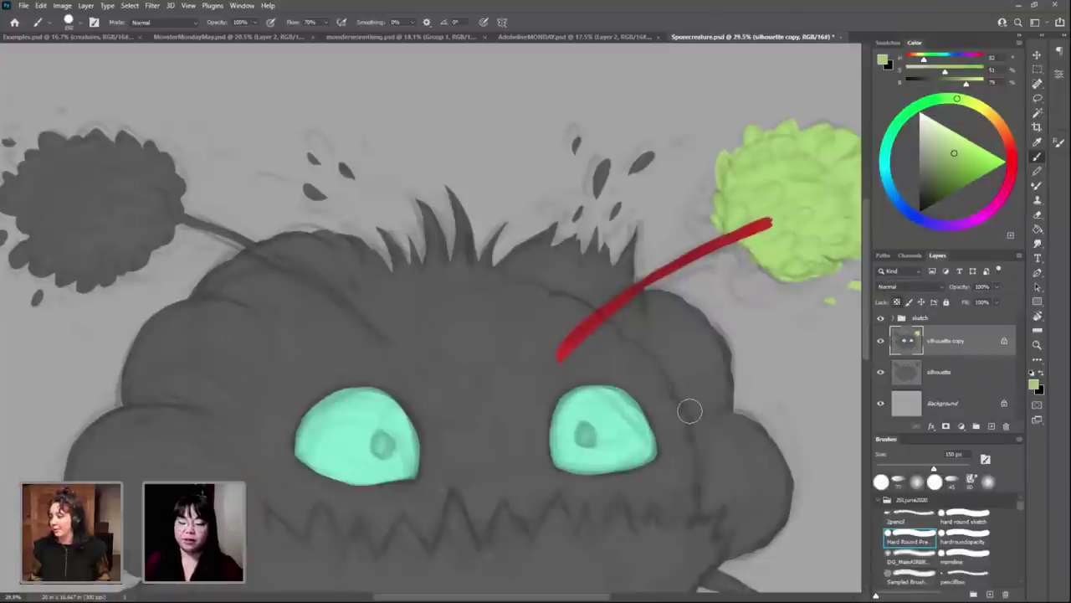
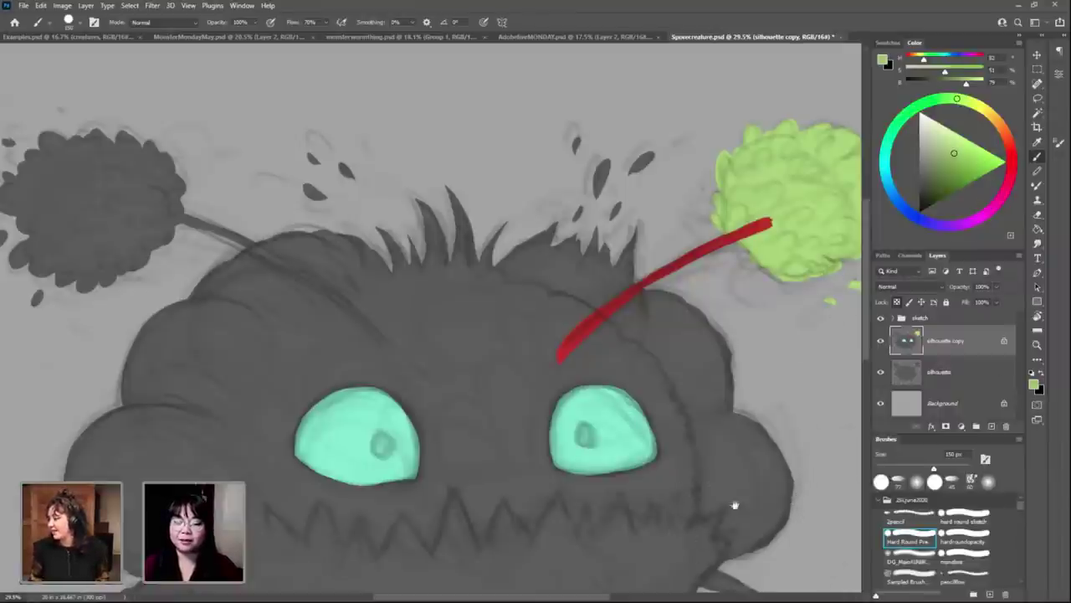
# Step: Check the flat creature silhouette with the sketch hidden in full-screen view
pyautogui.scroll(2, 735, 504)
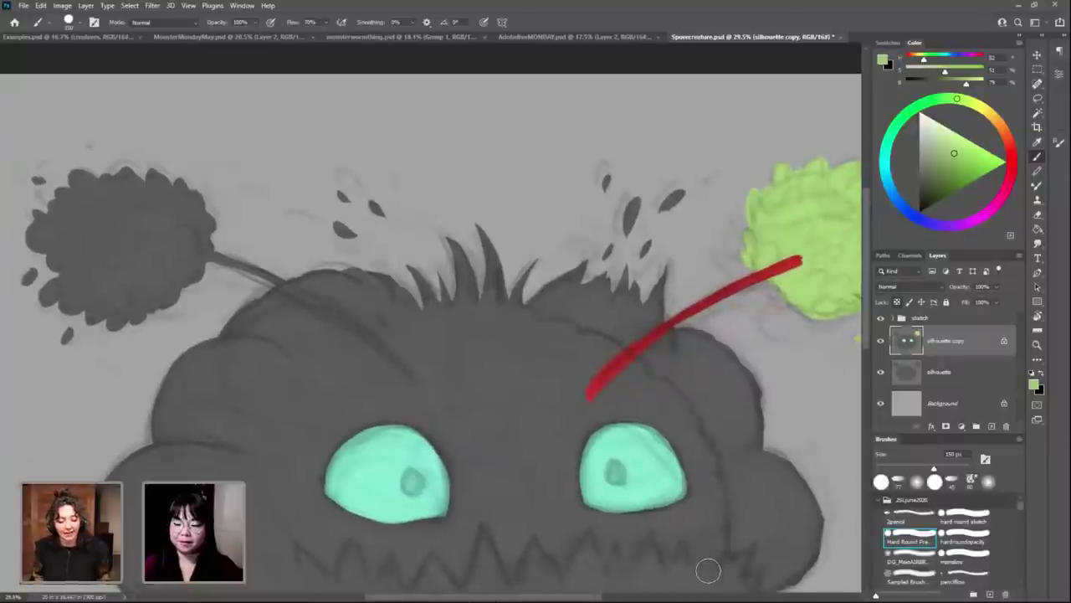
pyautogui.click(884, 318)
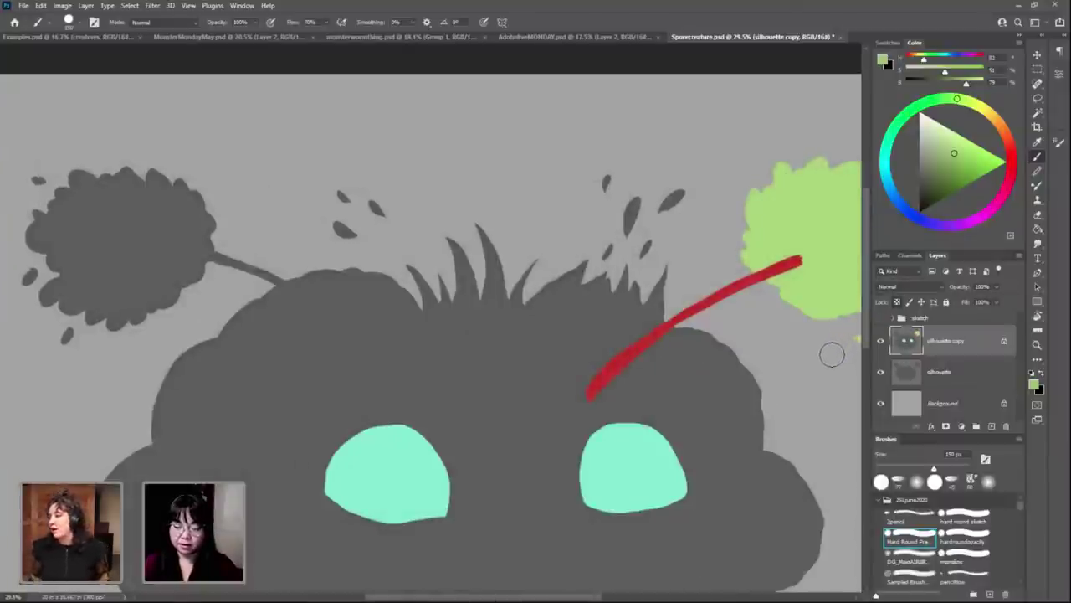
pyautogui.press('l')
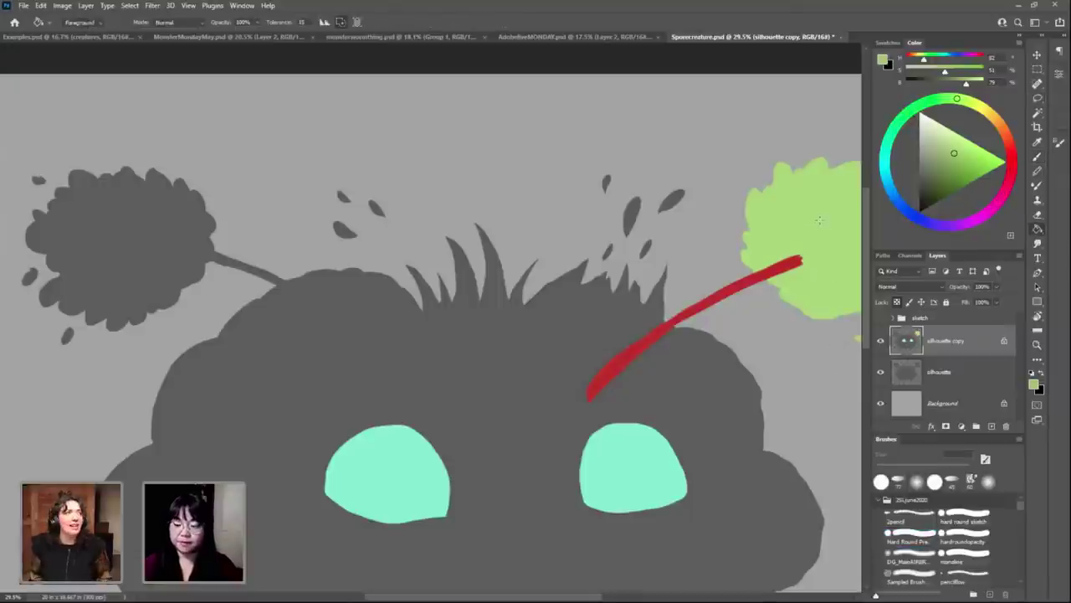
pyautogui.press('f')
pyautogui.press('f')
pyautogui.press('f')
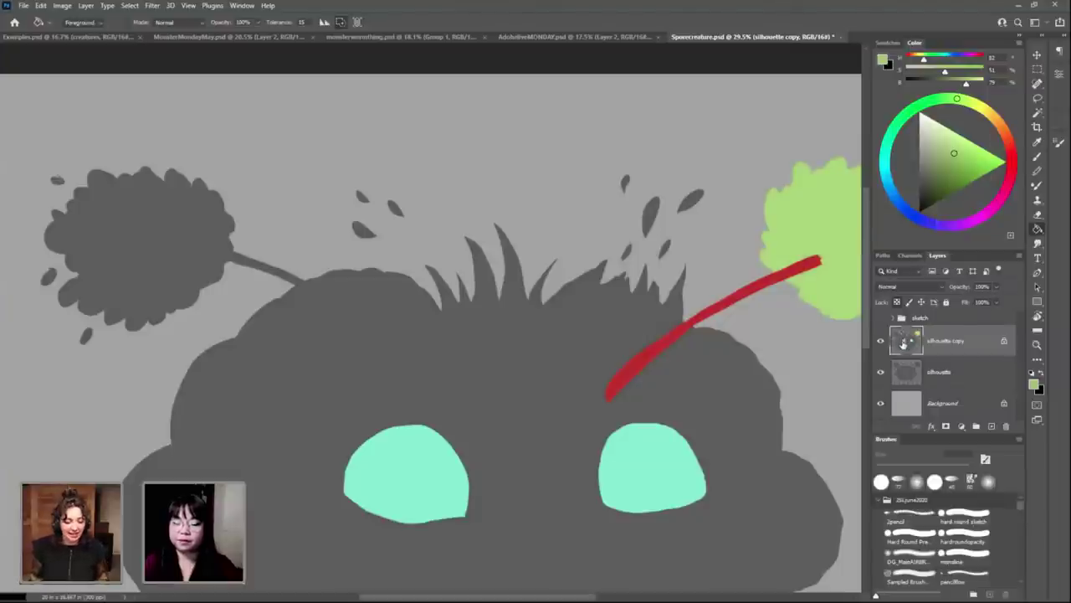
pyautogui.press('l')
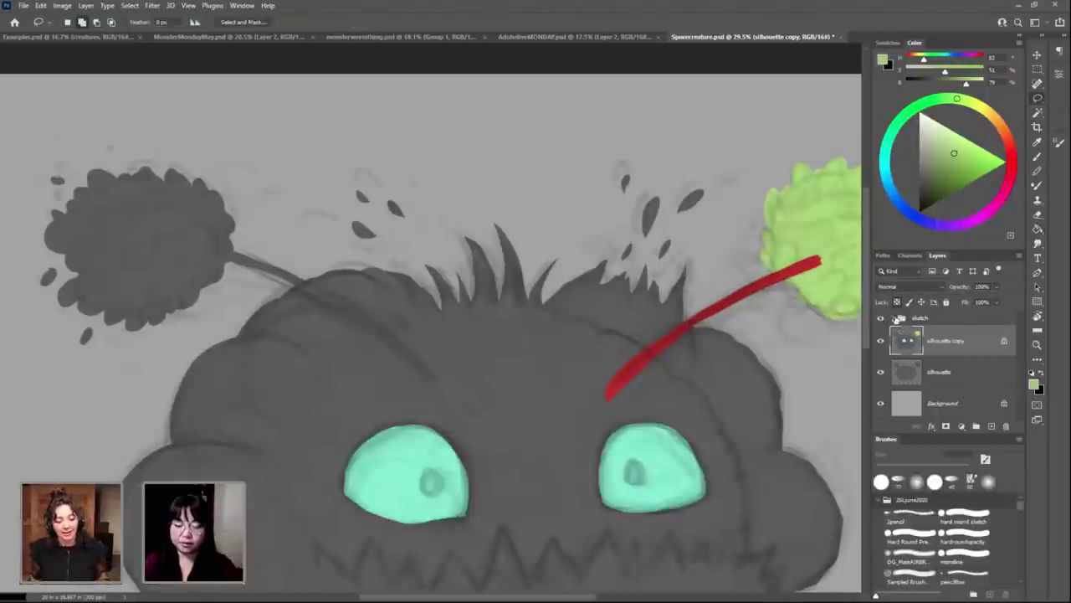
# Step: Lasso the left spore puff and fill it with the light green foreground colour
pyautogui.hotkey('ctrl', '-')
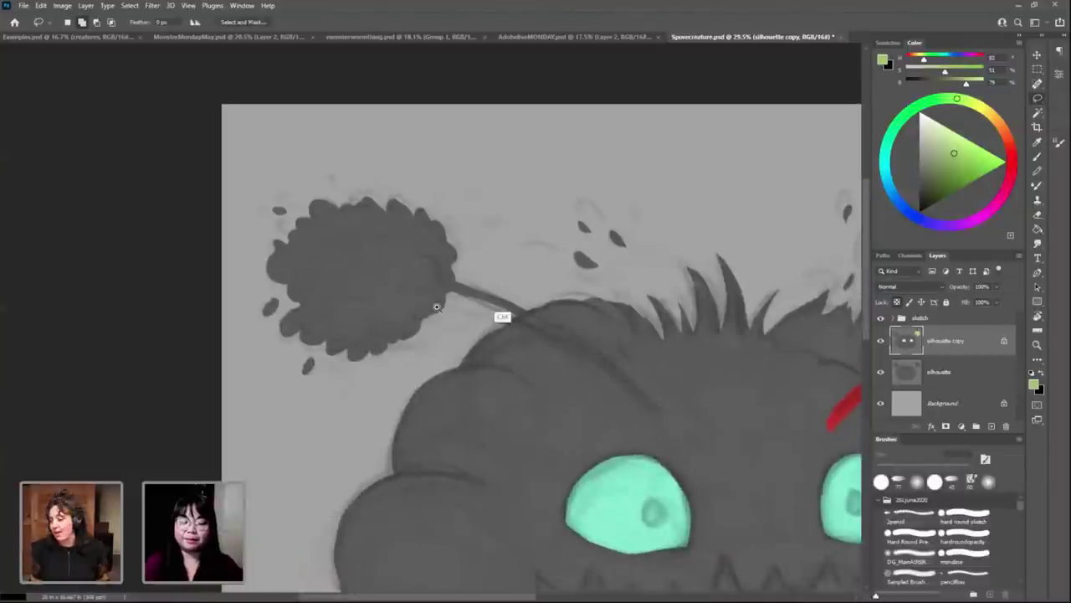
pyautogui.hotkey('ctrl', '+')
pyautogui.moveTo(565, 312)
pyautogui.mouseDown()
pyautogui.moveTo(447, 334)
pyautogui.moveTo(530, 335)
pyautogui.moveTo(646, 258)
pyautogui.mouseUp()
pyautogui.moveTo(352, 79)
pyautogui.mouseDown()
pyautogui.moveTo(595, 425)
pyautogui.moveTo(619, 330)
pyautogui.mouseUp()
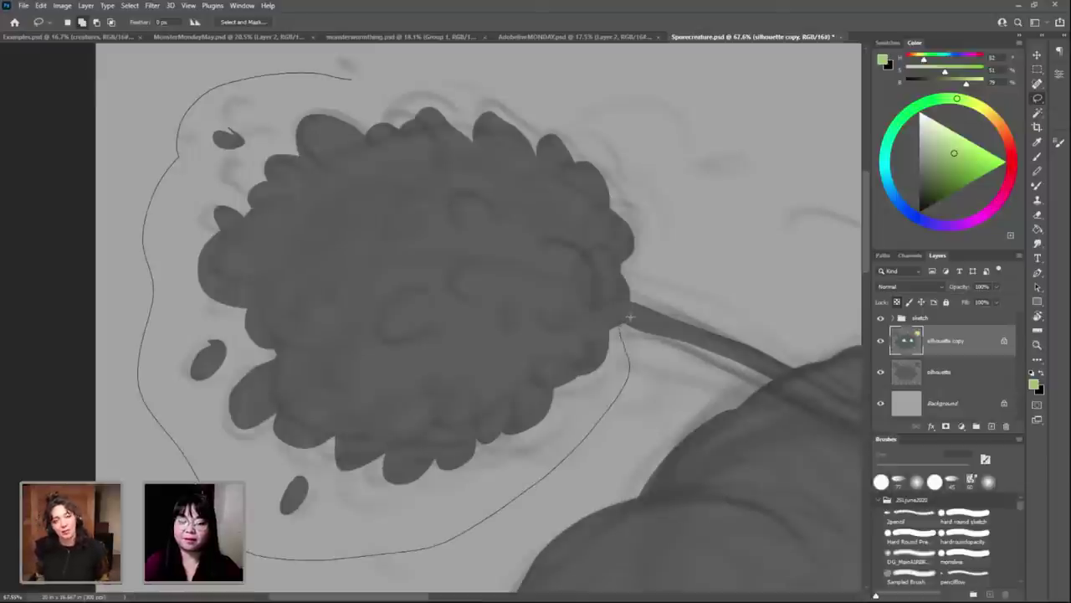
pyautogui.moveTo(634, 289); pyautogui.dragTo(506, 92)
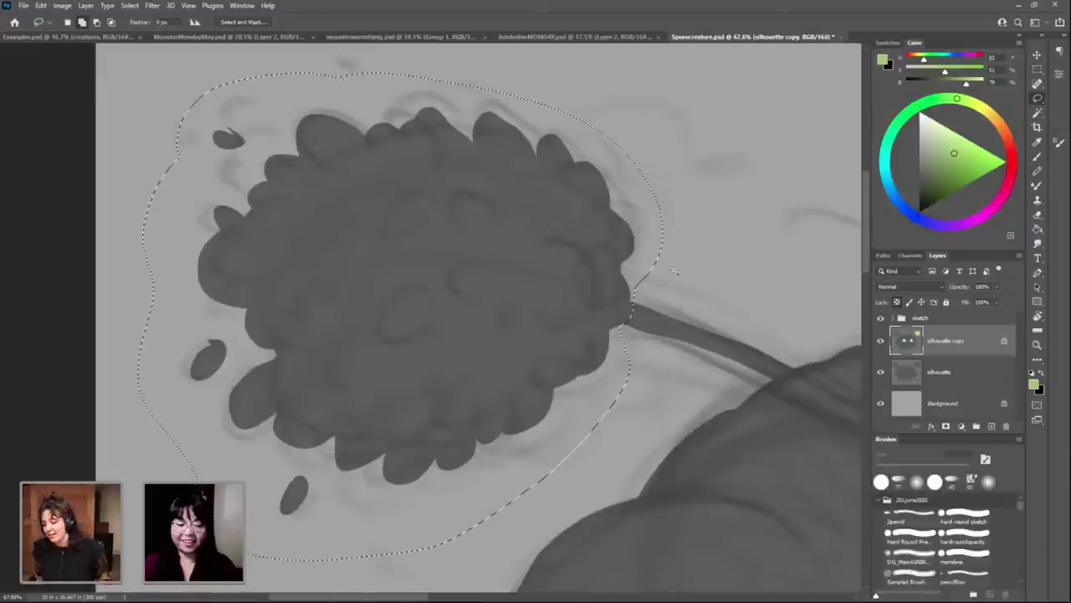
pyautogui.hotkey('alt', 'BackSpace')
pyautogui.scroll(-5, 751, 350)
pyautogui.moveTo(712, 446); pyautogui.dragTo(528, 432)
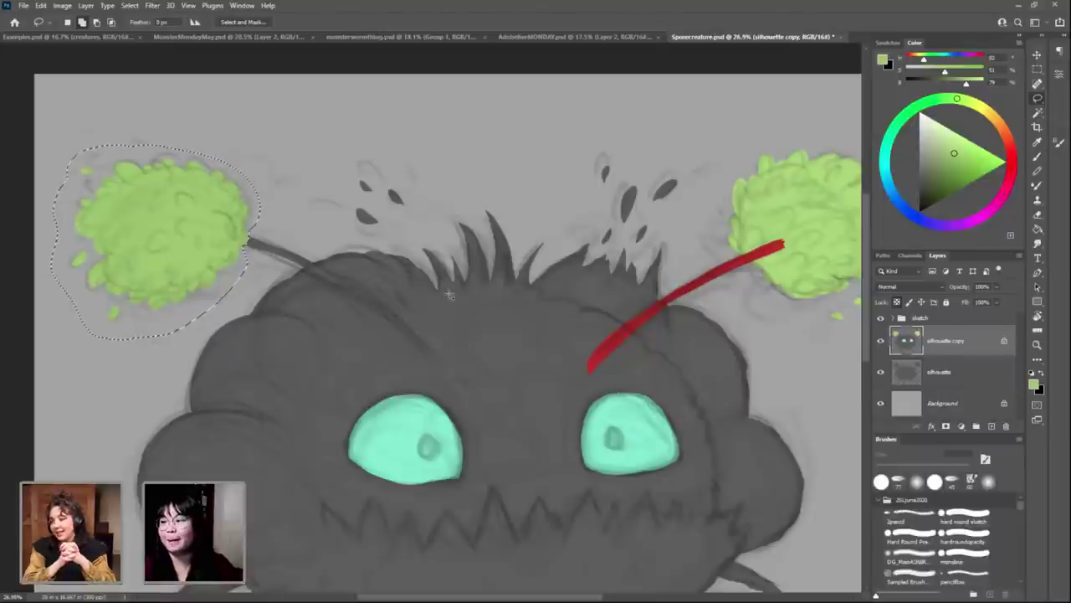
# Step: Deselect the green puff and make a red swatch the foreground colour
pyautogui.scroll(-1, 461, 315)
pyautogui.scroll(5, 430, 294)
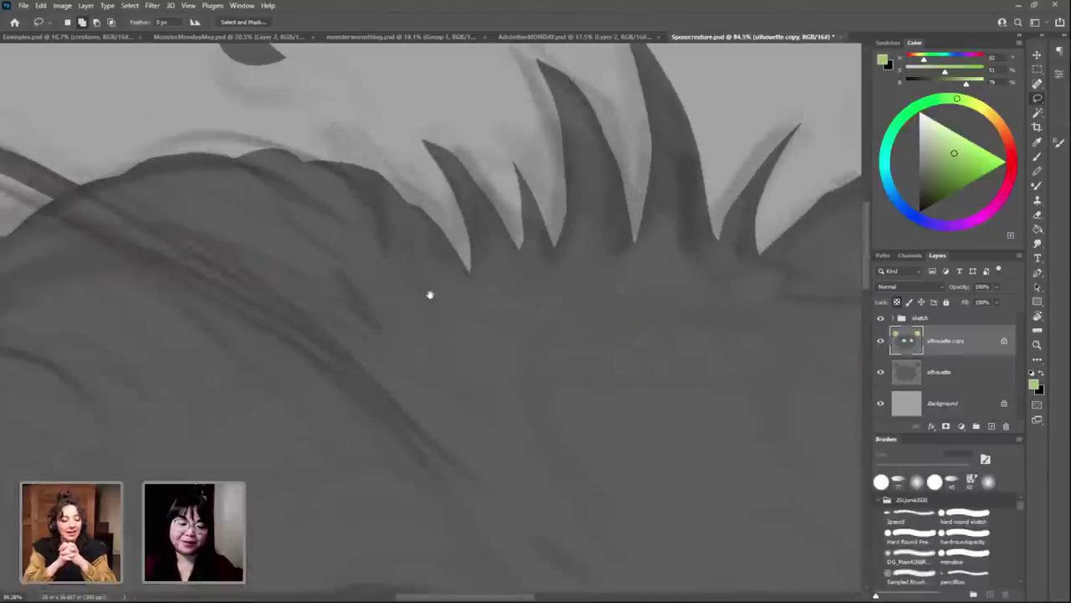
pyautogui.moveTo(732, 420); pyautogui.dragTo(725, 421)
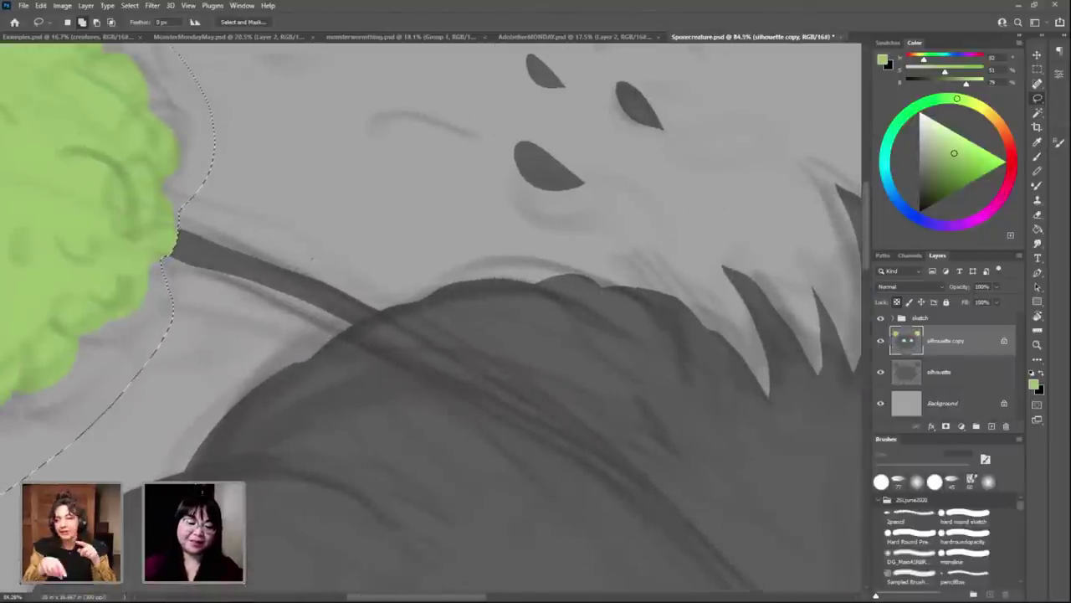
pyautogui.hotkey('ctrl', 'd')
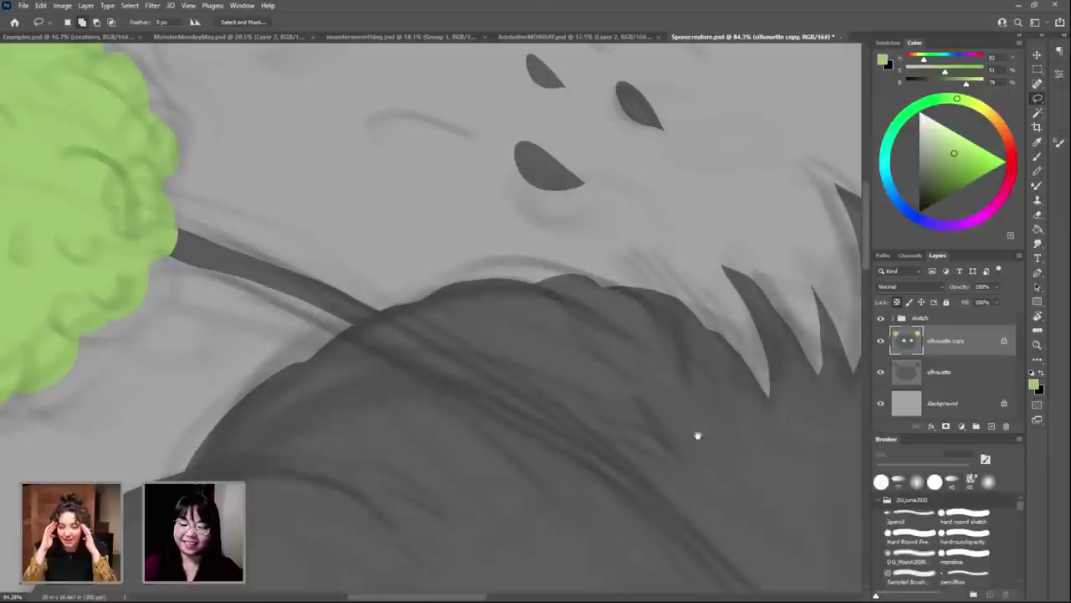
pyautogui.moveTo(698, 433); pyautogui.dragTo(418, 332)
pyautogui.click(890, 43)
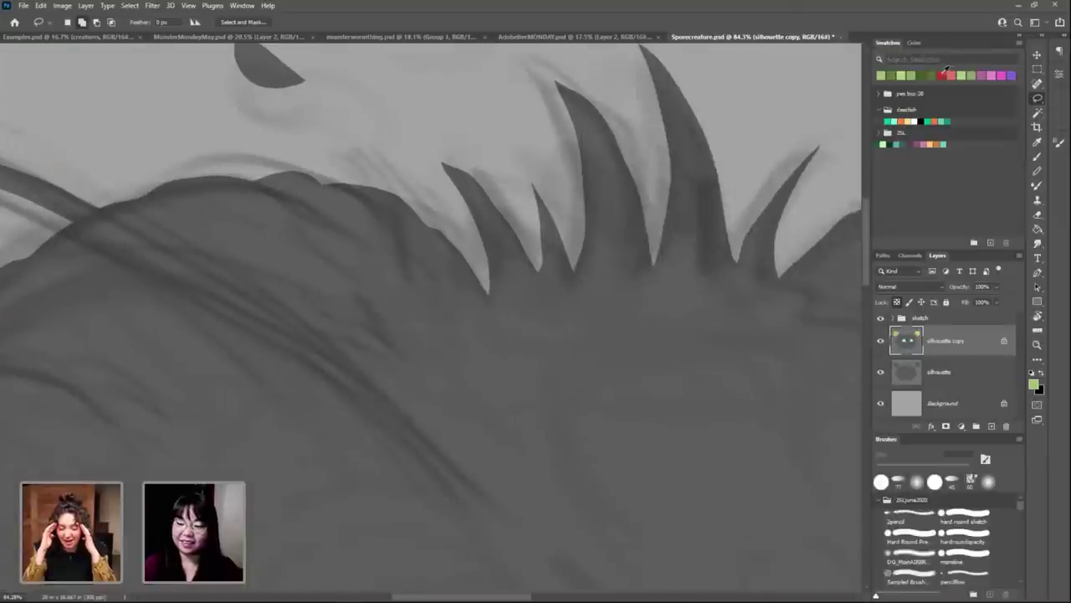
pyautogui.click(913, 42)
pyautogui.moveTo(509, 292); pyautogui.dragTo(545, 242)
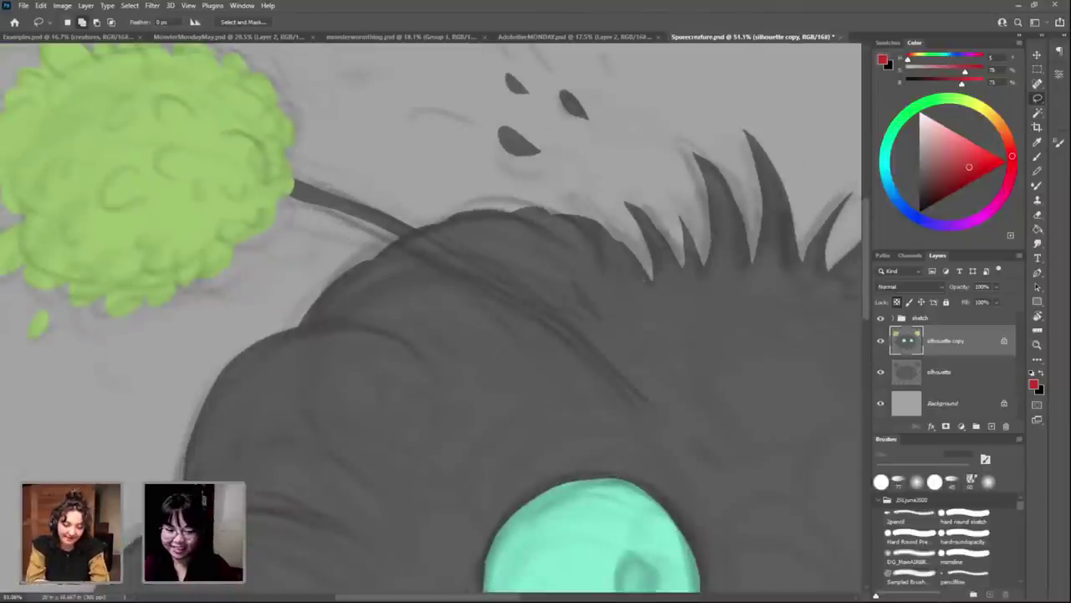
pyautogui.press('m')
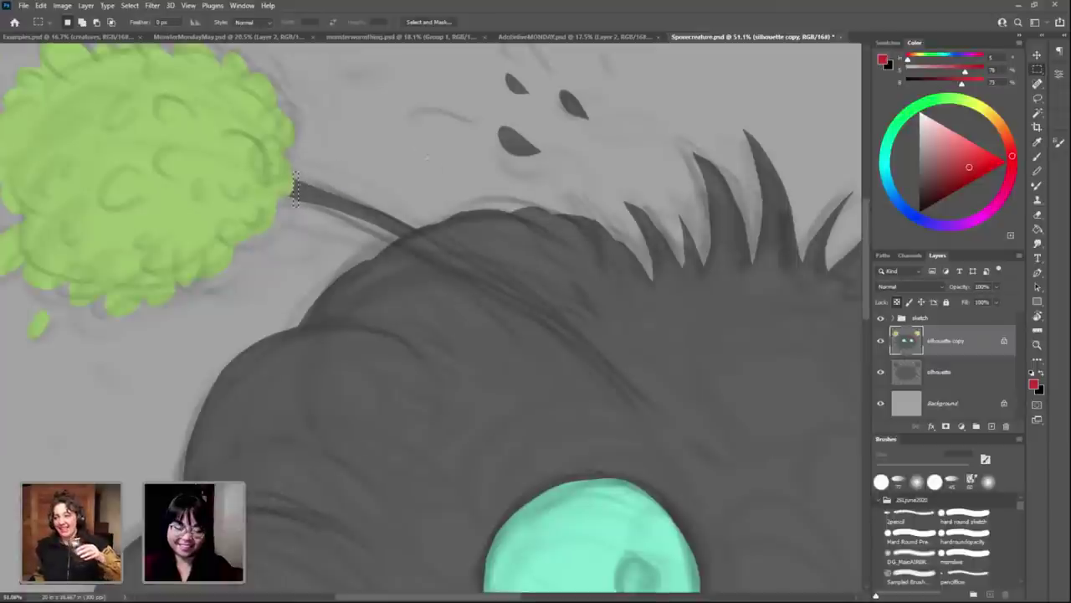
# Step: Lasso the left antenna stem, fill it red, and deselect
pyautogui.press('l')
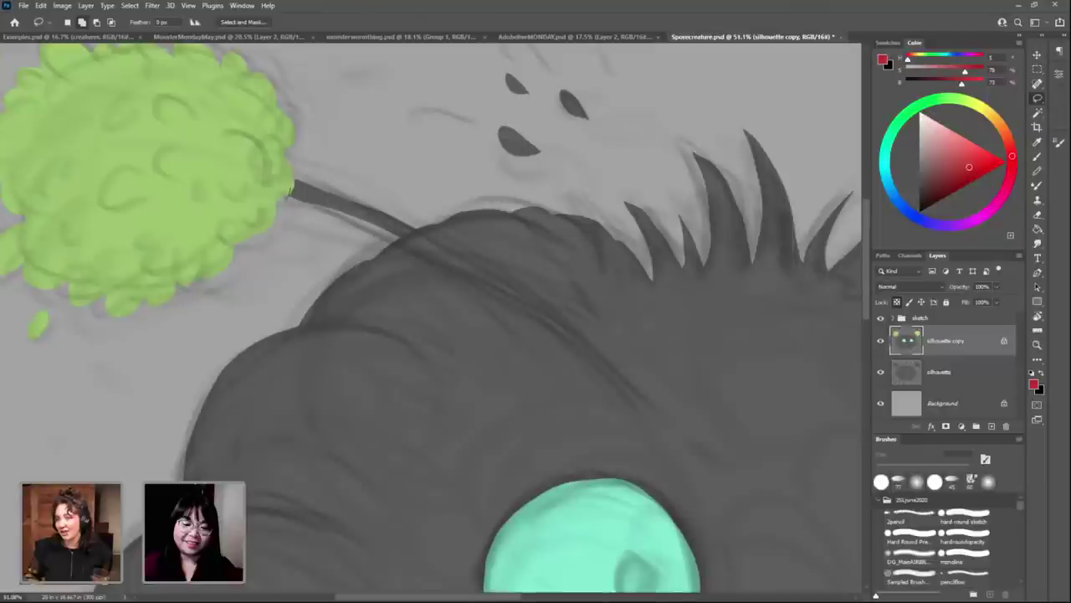
pyautogui.moveTo(311, 171); pyautogui.dragTo(389, 199)
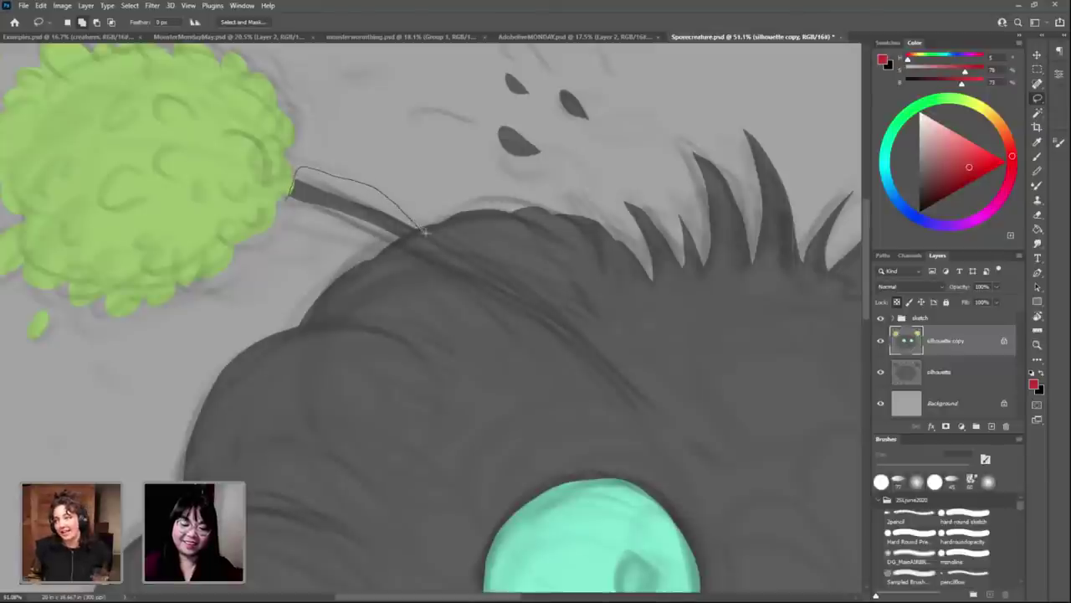
pyautogui.moveTo(424, 231)
pyautogui.mouseDown()
pyautogui.moveTo(499, 277)
pyautogui.moveTo(627, 385)
pyautogui.moveTo(633, 405)
pyautogui.mouseUp()
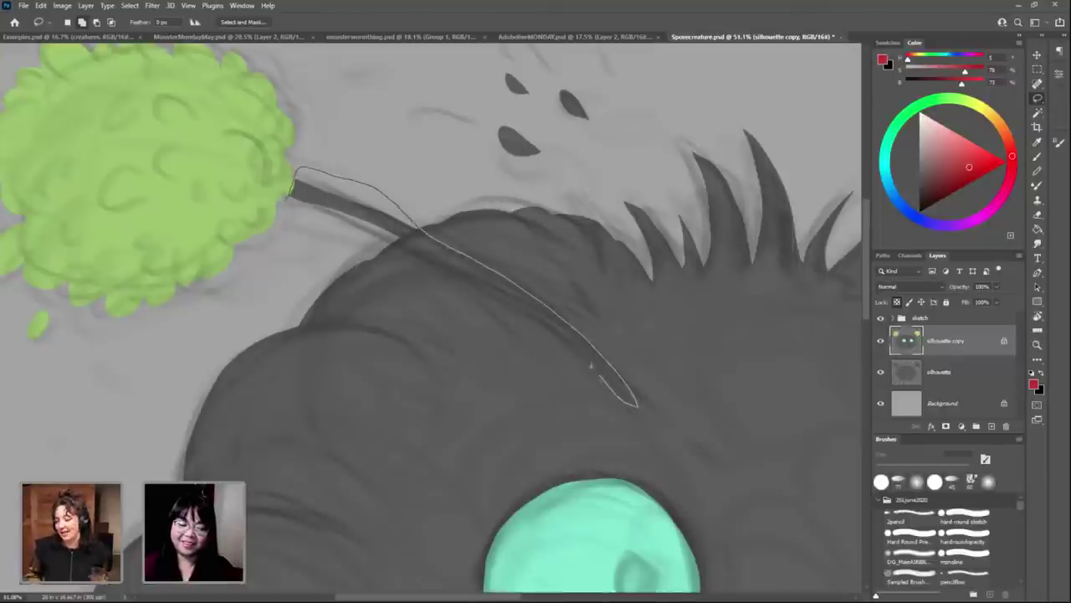
pyautogui.moveTo(540, 318); pyautogui.dragTo(408, 241)
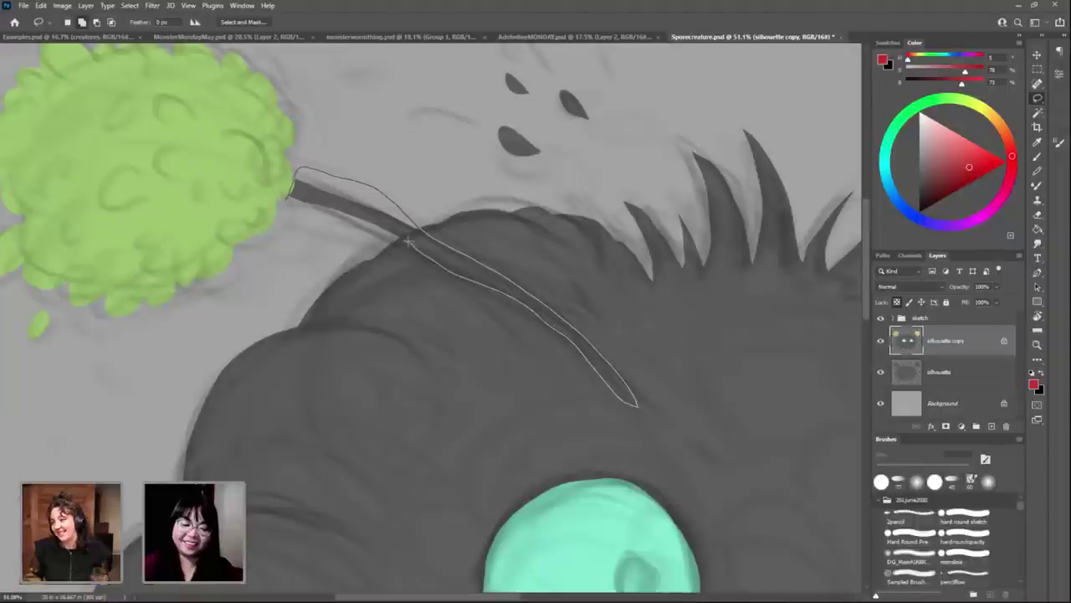
pyautogui.moveTo(290, 203); pyautogui.dragTo(290, 202)
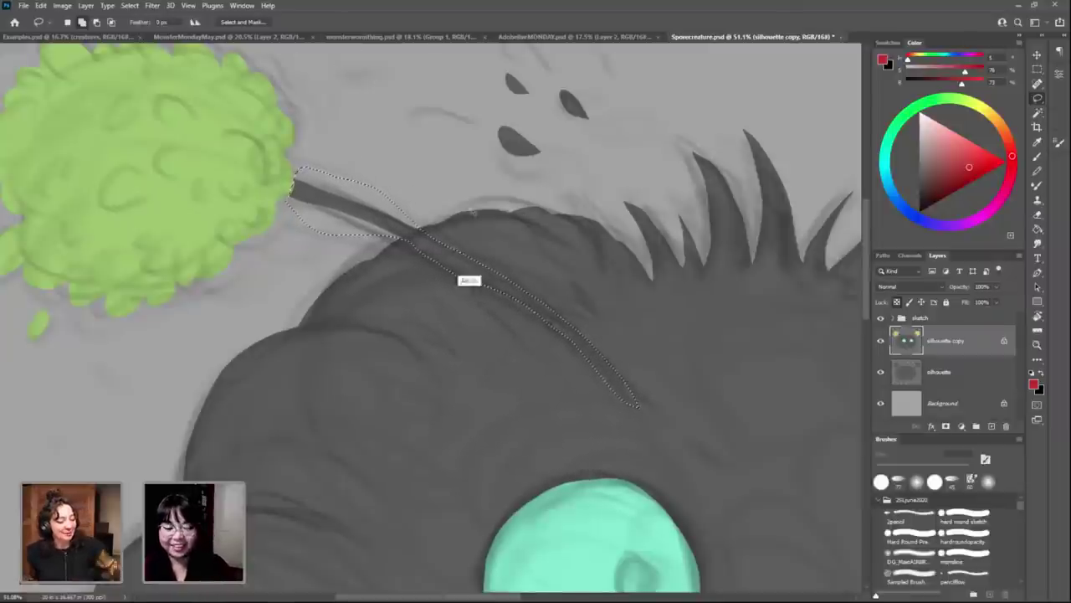
pyautogui.hotkey('alt', 'BackSpace')
pyautogui.hotkey('ctrl', 'd')
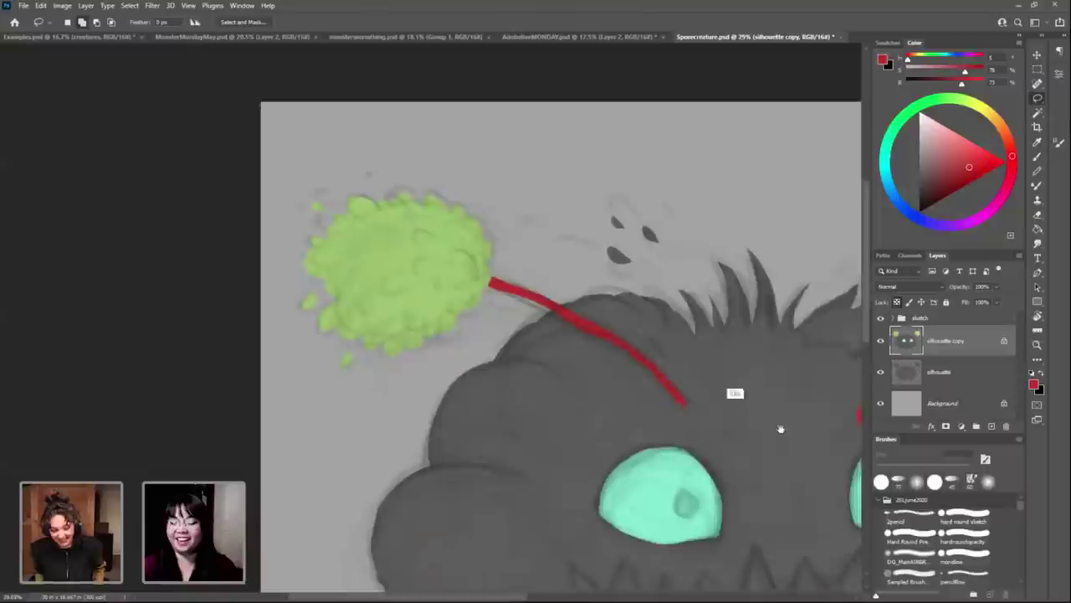
pyautogui.scroll(-3, 756, 414)
# Step: Pick a blue-violet foreground colour on the Color wheel and triangle
pyautogui.scroll(1, 777, 426)
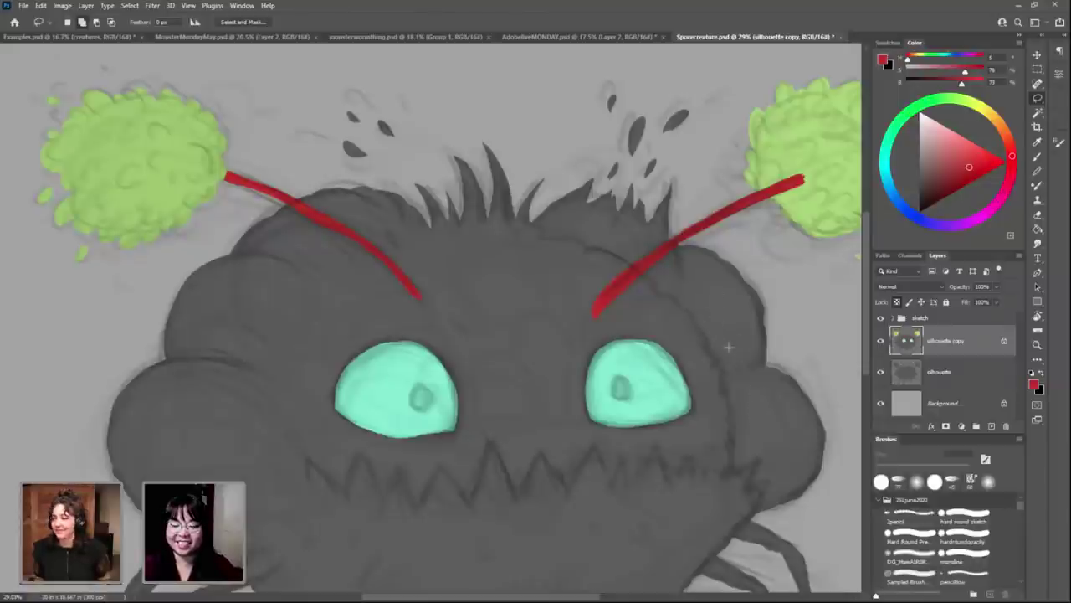
pyautogui.moveTo(737, 450); pyautogui.dragTo(740, 404)
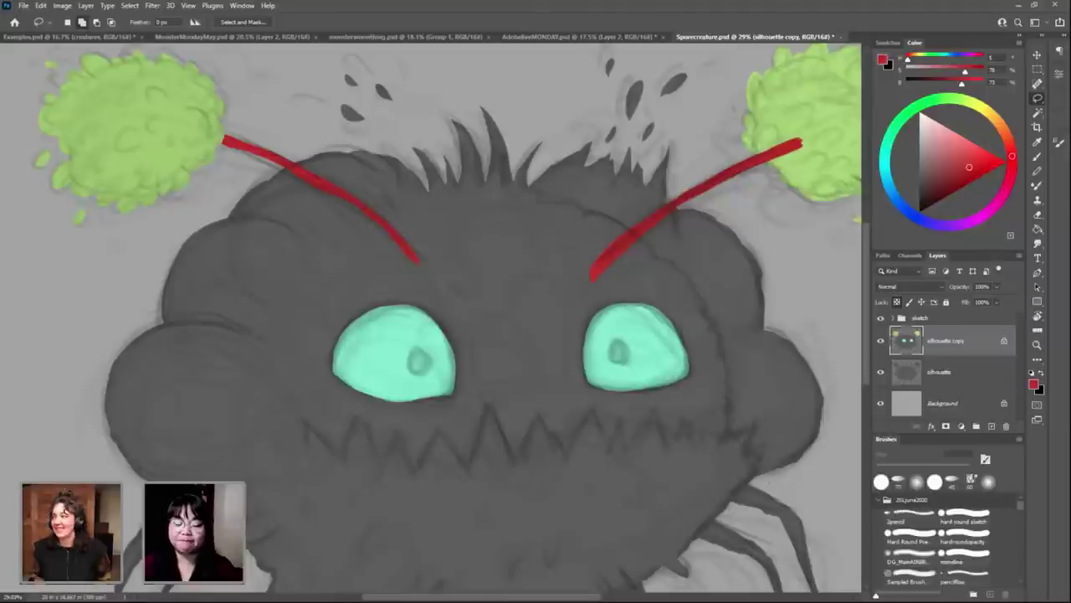
pyautogui.moveTo(740, 462); pyautogui.dragTo(702, 432)
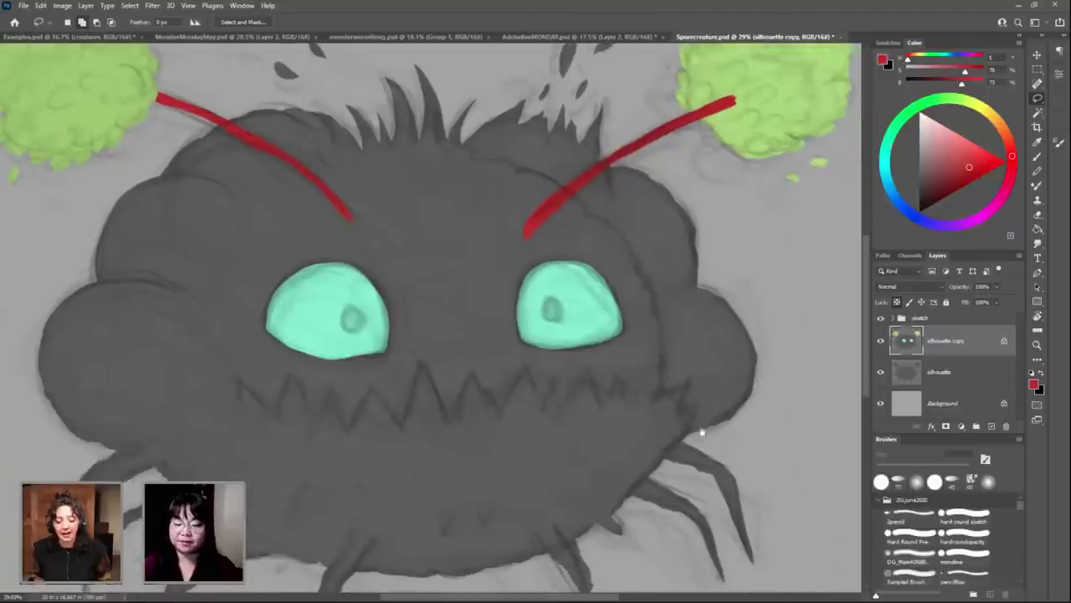
pyautogui.click(917, 217)
pyautogui.click(951, 165)
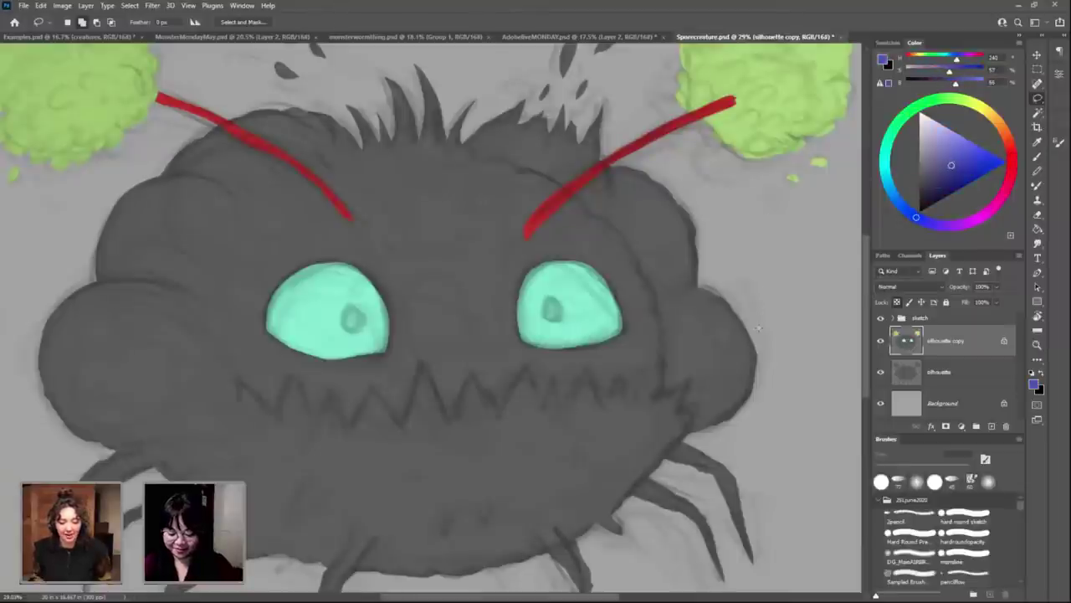
# Step: Lasso-select the creature's right side
pyautogui.press('m')
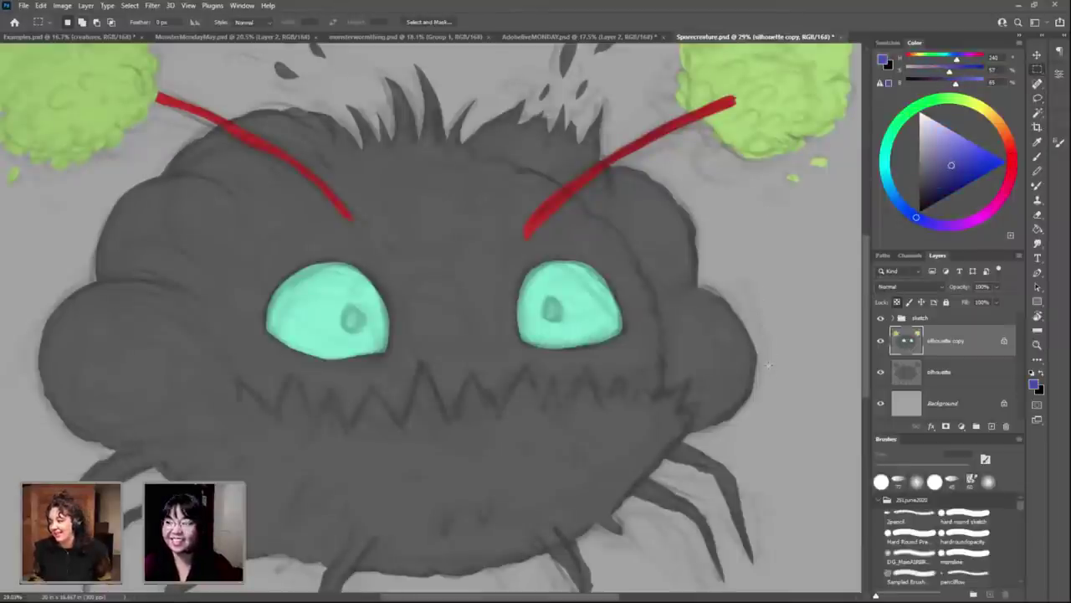
pyautogui.press('l')
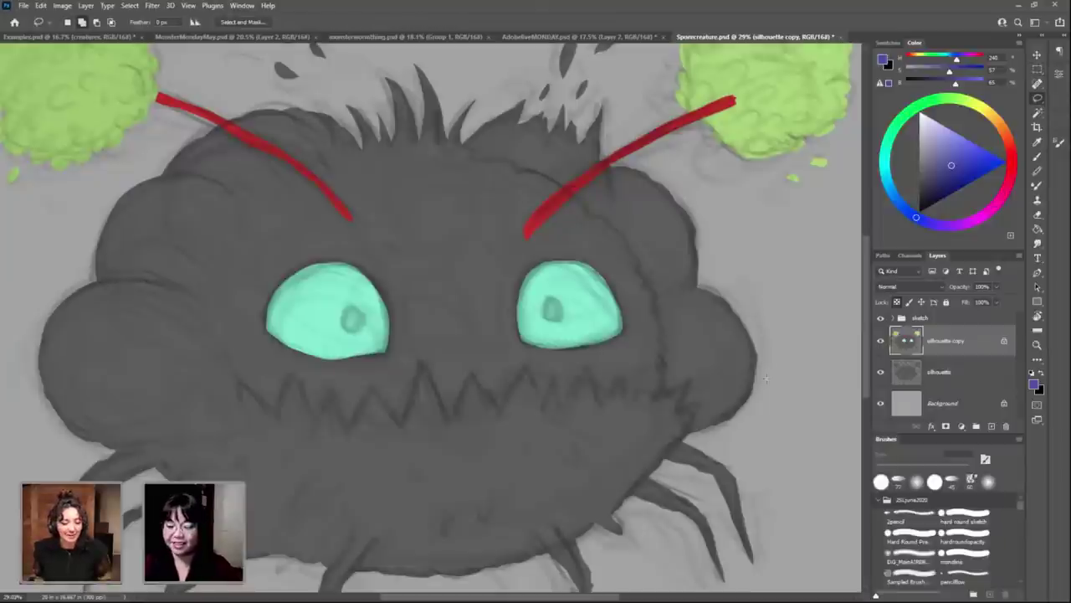
pyautogui.moveTo(767, 380)
pyautogui.mouseDown()
pyautogui.moveTo(695, 436)
pyautogui.moveTo(660, 374)
pyautogui.mouseUp()
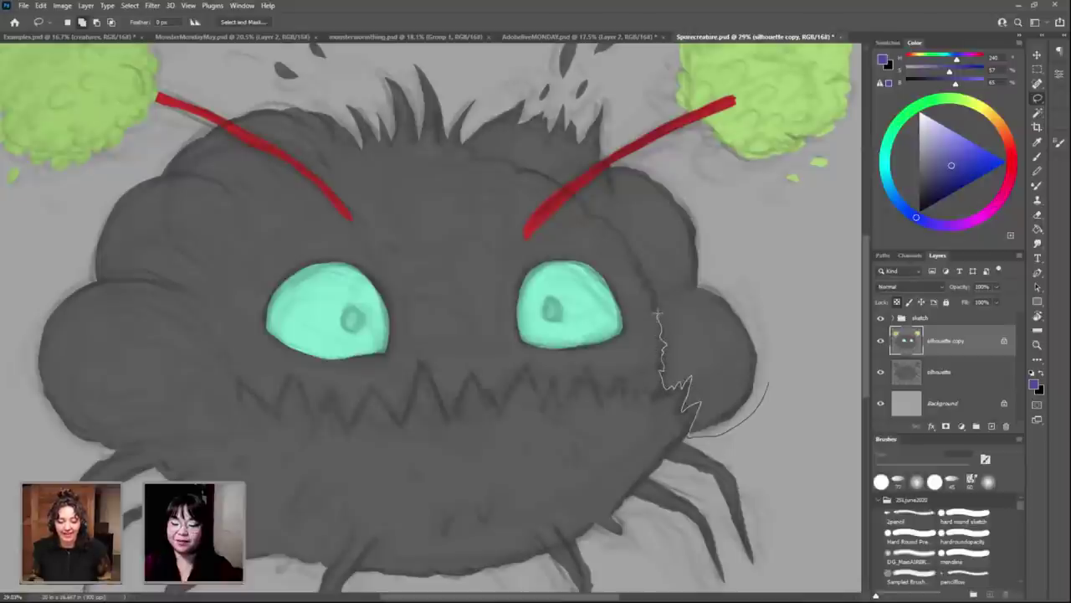
pyautogui.moveTo(658, 315); pyautogui.dragTo(658, 296)
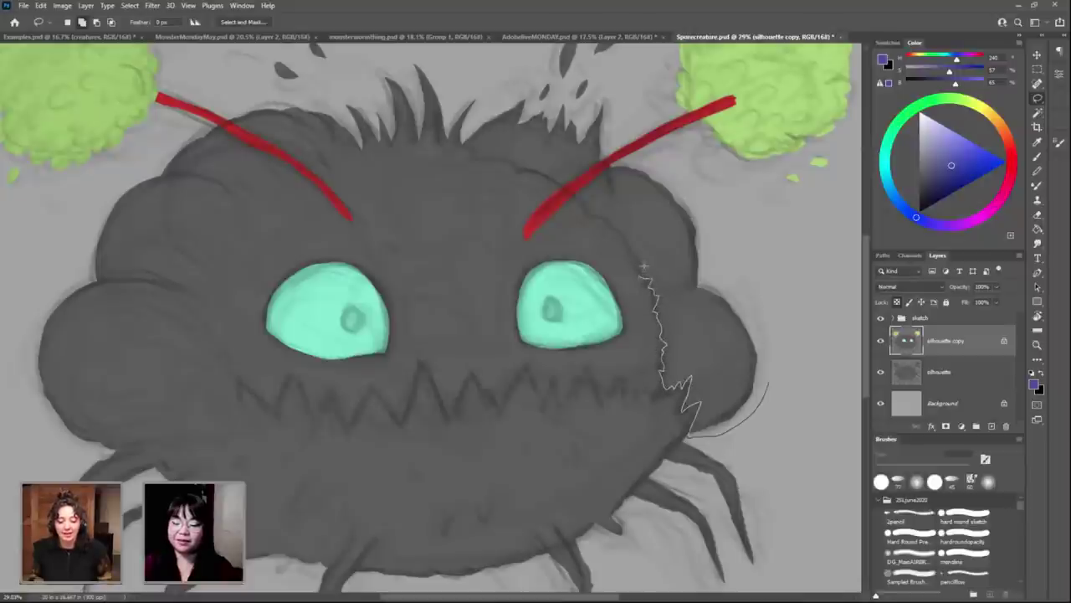
pyautogui.moveTo(651, 226)
pyautogui.mouseDown()
pyautogui.moveTo(812, 335)
pyautogui.moveTo(787, 408)
pyautogui.mouseUp()
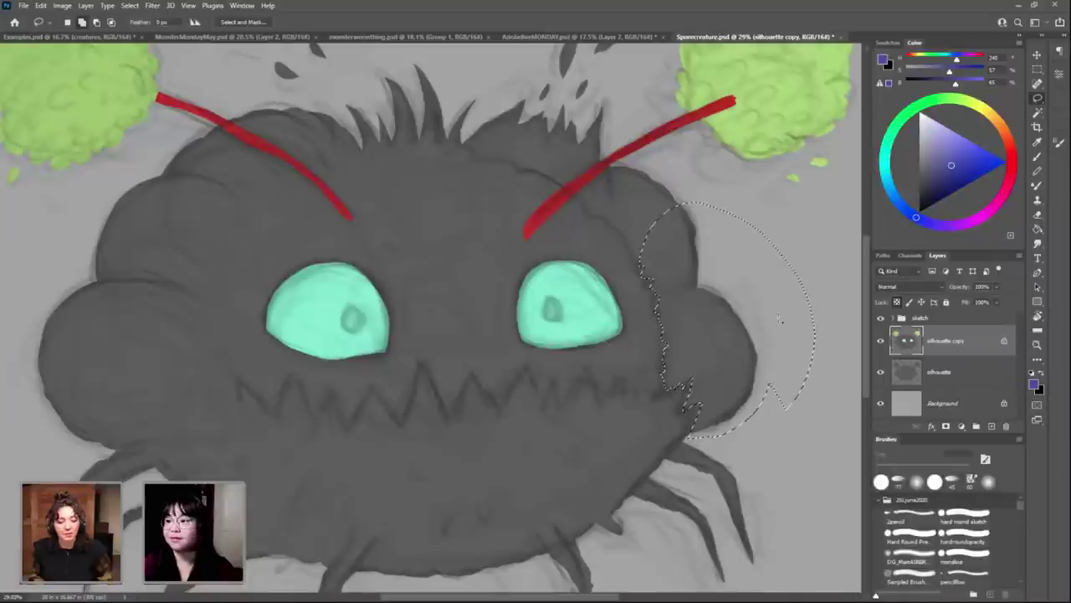
pyautogui.moveTo(708, 282); pyautogui.dragTo(775, 349)
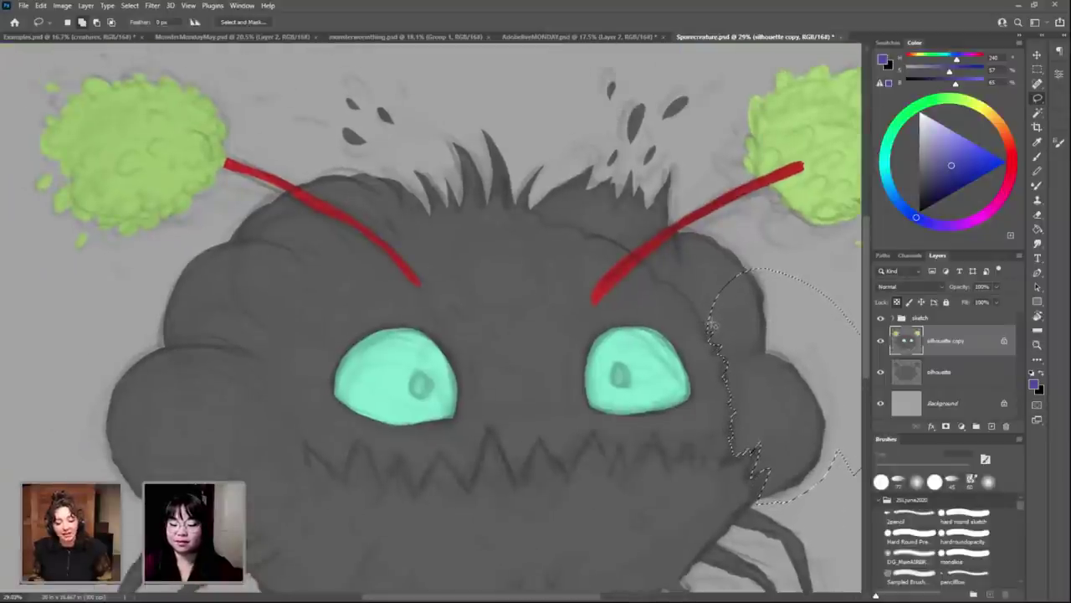
# Step: Add the dark spots above the head to the right-side selection
pyautogui.moveTo(708, 320)
pyautogui.mouseDown()
pyautogui.moveTo(621, 243)
pyautogui.moveTo(532, 209)
pyautogui.moveTo(566, 109)
pyautogui.moveTo(715, 124)
pyautogui.mouseUp()
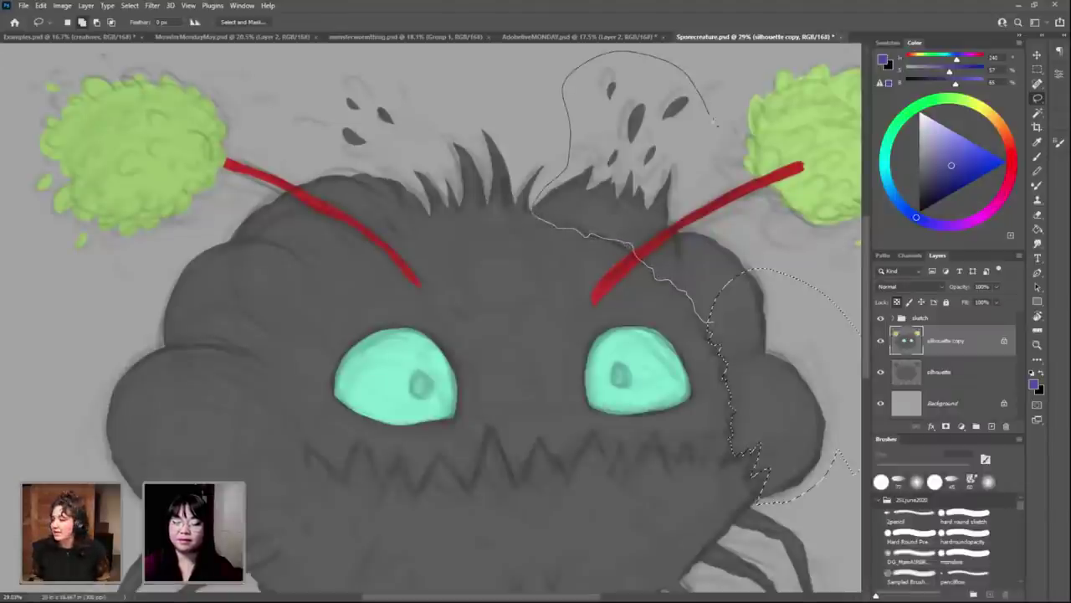
pyautogui.moveTo(770, 242); pyautogui.dragTo(763, 236)
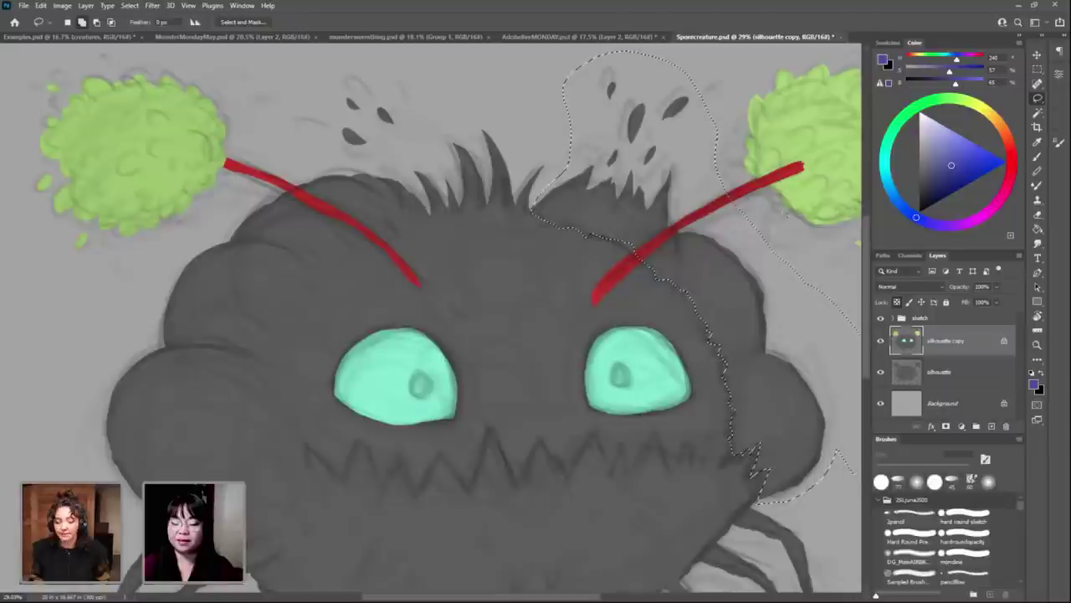
pyautogui.scroll(5, 650, 240)
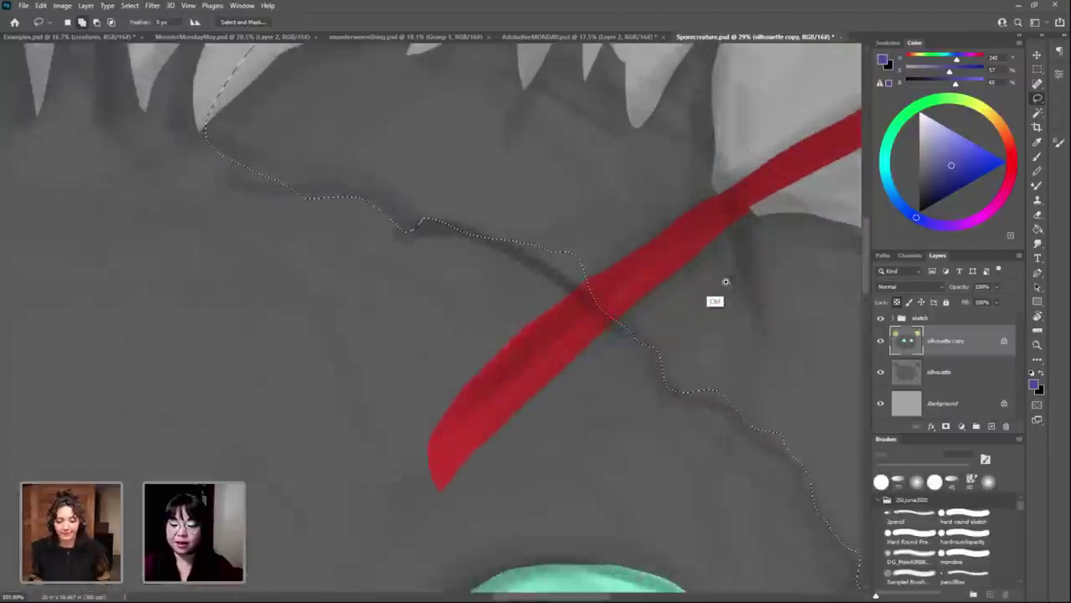
pyautogui.scroll(-3, 703, 274)
pyautogui.scroll(-2, 670, 268)
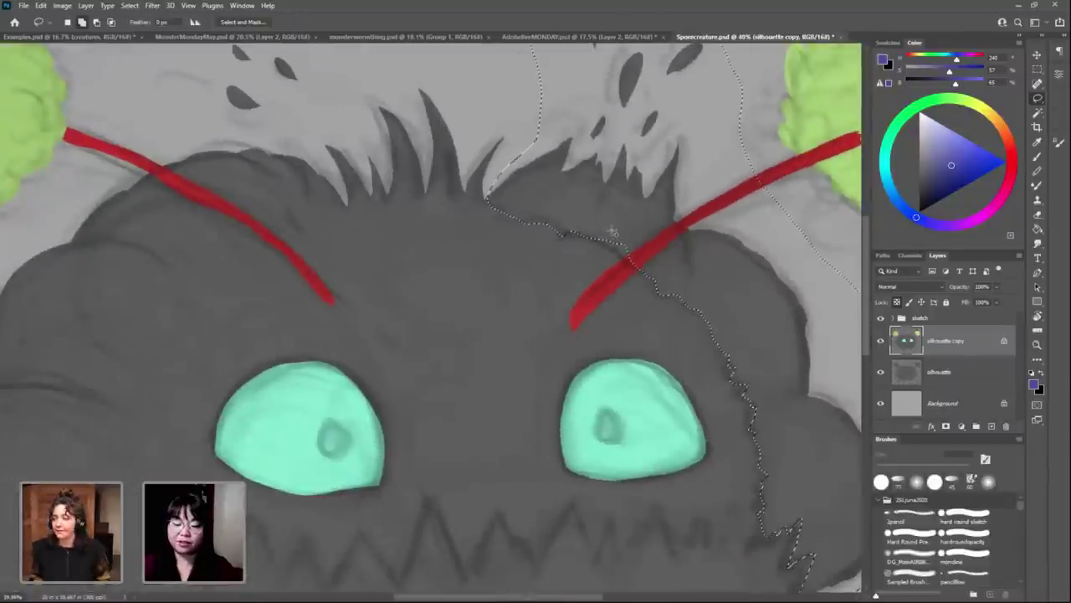
pyautogui.scroll(-2, 766, 347)
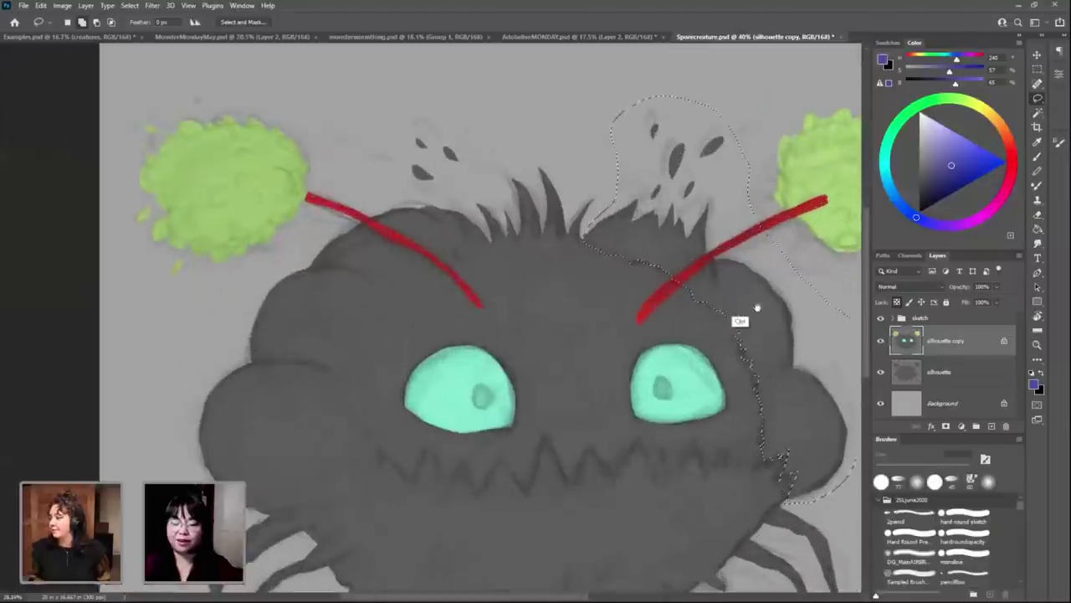
pyautogui.moveTo(736, 391); pyautogui.dragTo(661, 352)
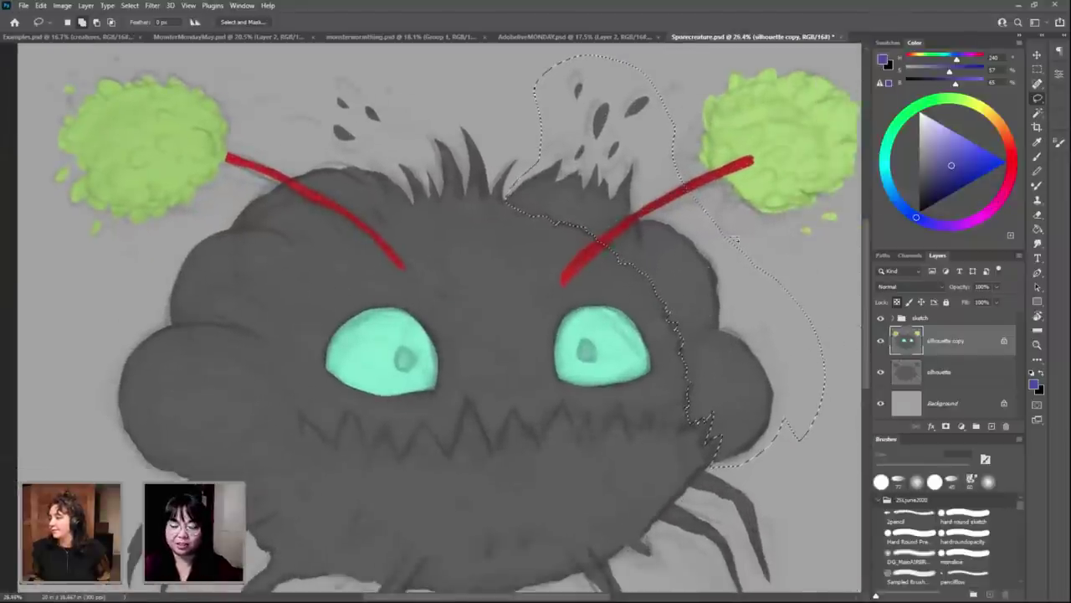
# Step: Paint Bucket-fill the selected right side with blue-purple
pyautogui.press('g')
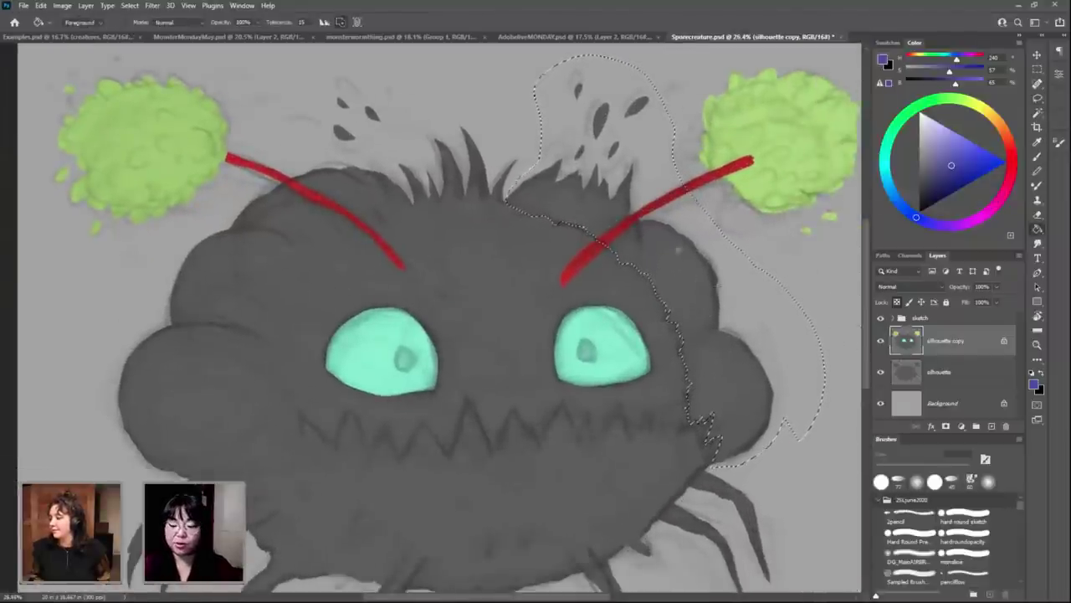
pyautogui.scroll(1, 699, 269)
pyautogui.scroll(5, 699, 268)
pyautogui.scroll(3, 717, 306)
pyautogui.scroll(1, 748, 292)
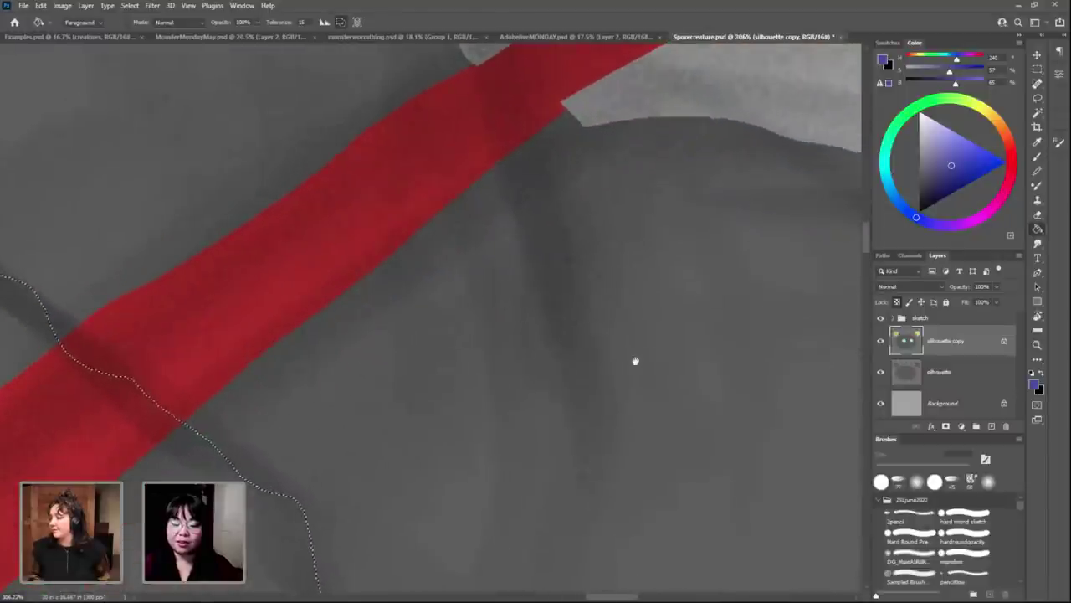
pyautogui.scroll(2, 634, 358)
pyautogui.scroll(3, 555, 299)
pyautogui.scroll(-3, 578, 306)
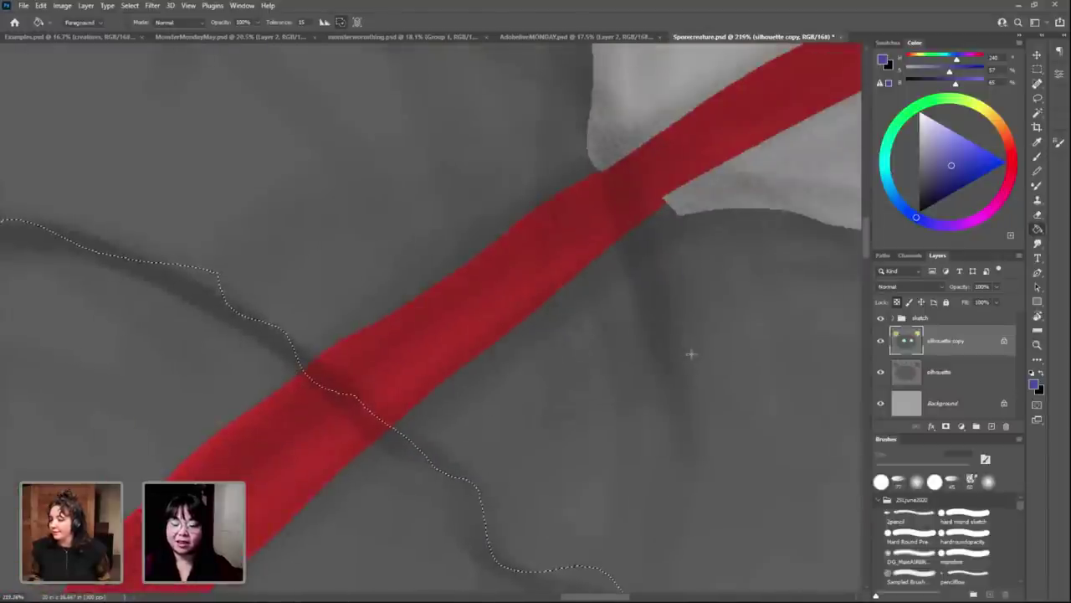
pyautogui.click(689, 347)
# Step: Pick teal and fill the four dark spots above the head
pyautogui.moveTo(548, 263)
pyautogui.mouseDown()
pyautogui.moveTo(672, 336)
pyautogui.moveTo(526, 310)
pyautogui.mouseUp()
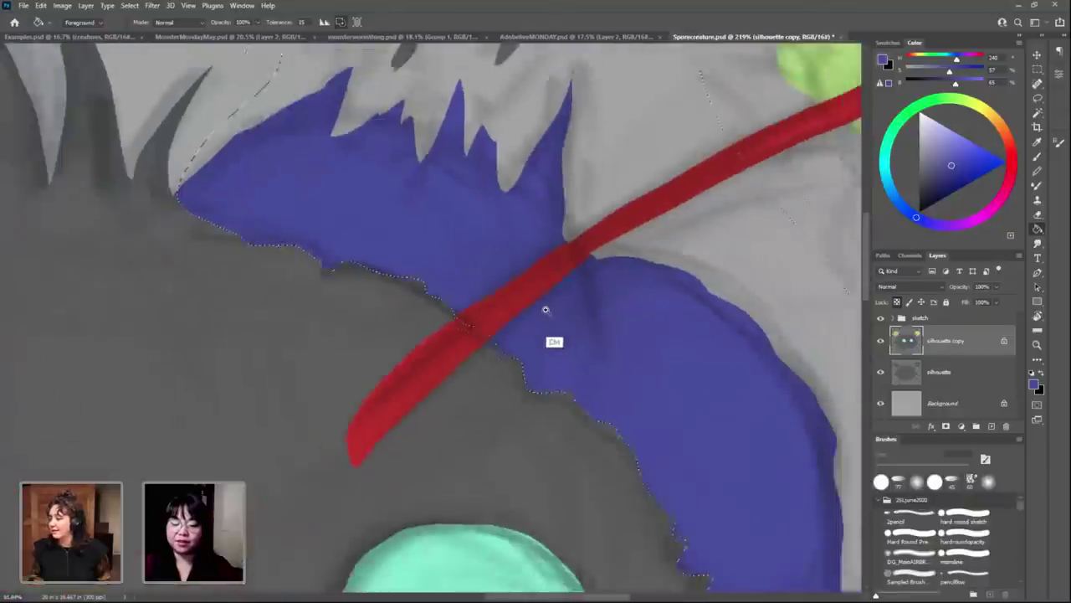
pyautogui.scroll(-3, 661, 346)
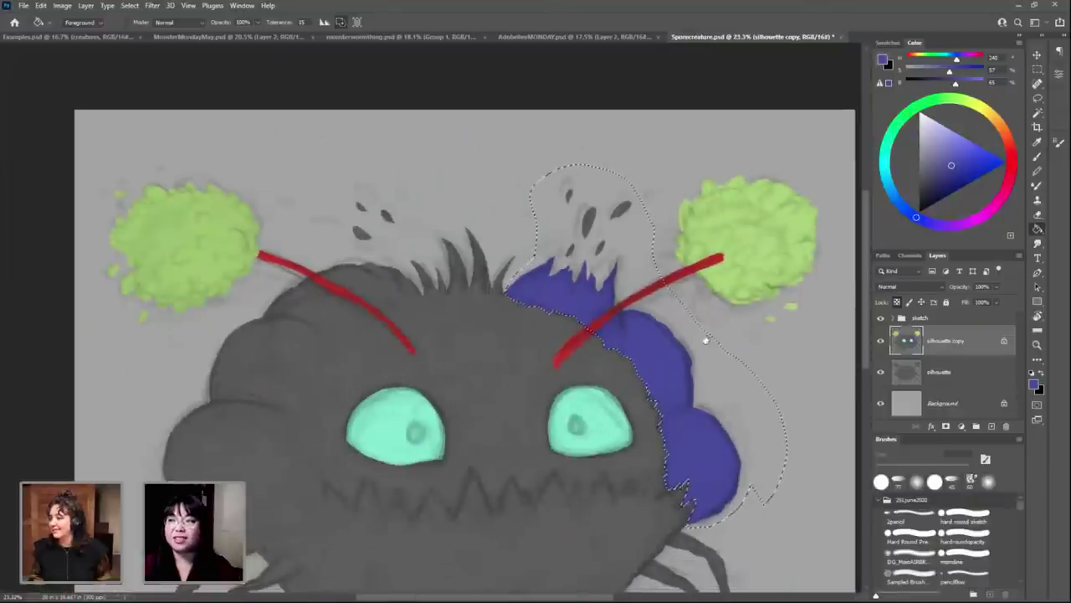
pyautogui.scroll(1, 706, 340)
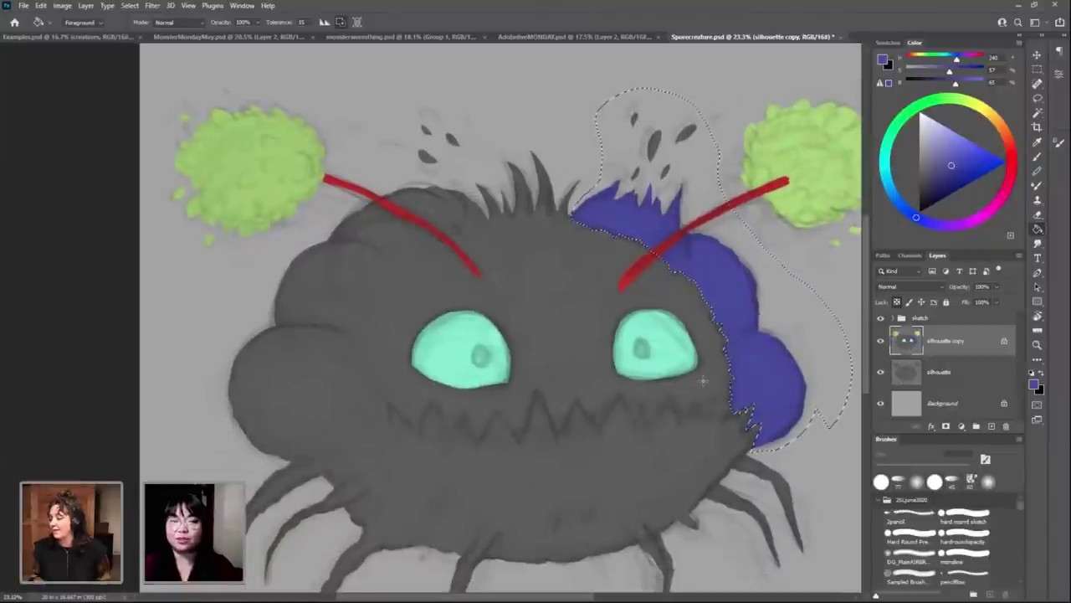
pyautogui.scroll(3, 661, 143)
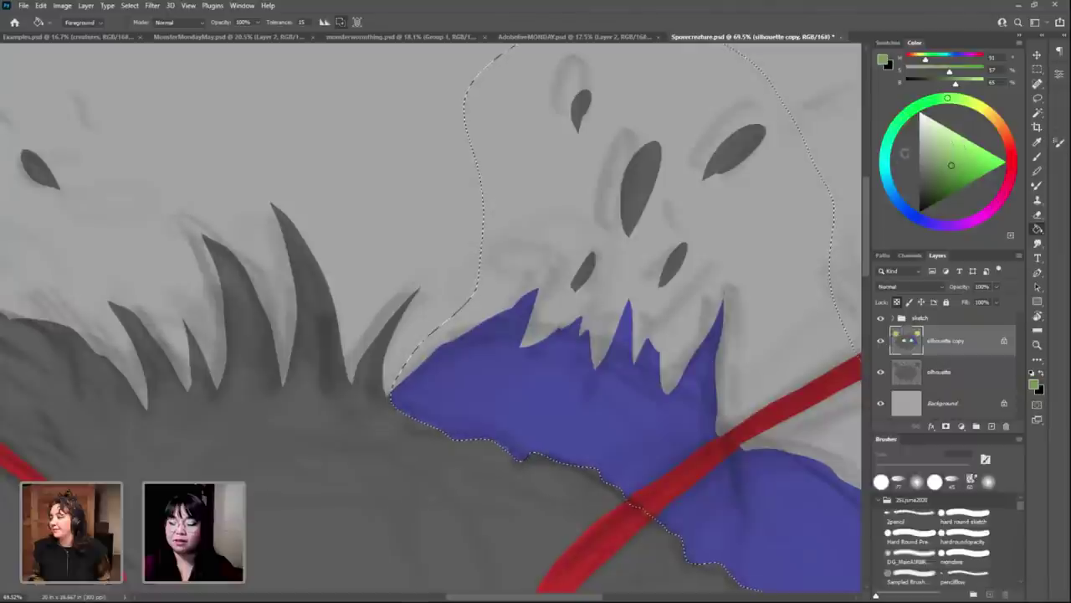
pyautogui.click(884, 163)
pyautogui.click(731, 151)
pyautogui.click(640, 188)
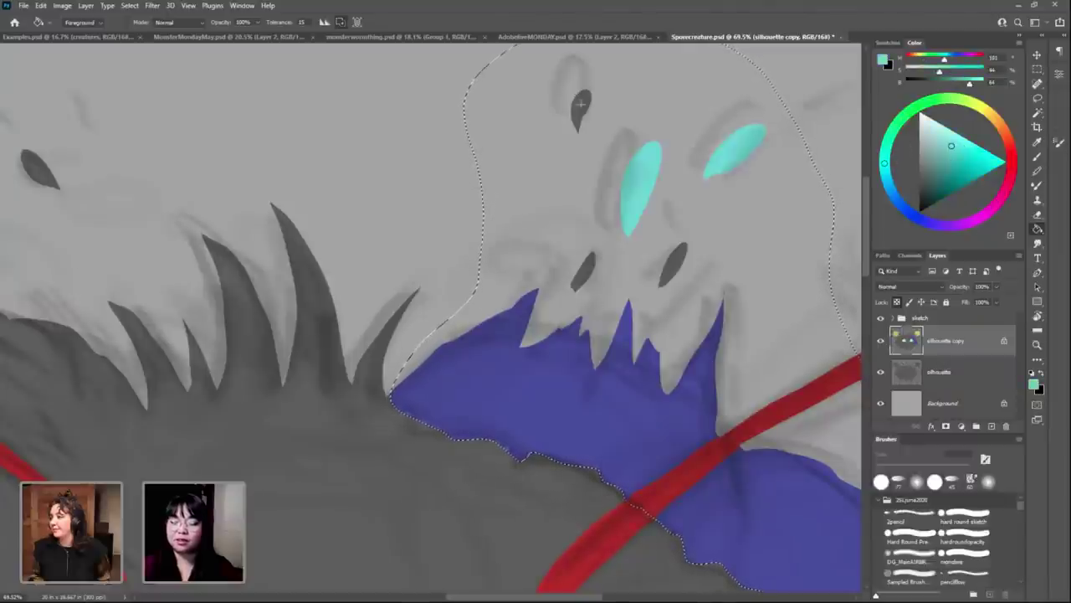
pyautogui.click(581, 109)
pyautogui.click(583, 271)
# Step: Clear the selection and recentre the view on the whole creature
pyautogui.scroll(-2, 709, 273)
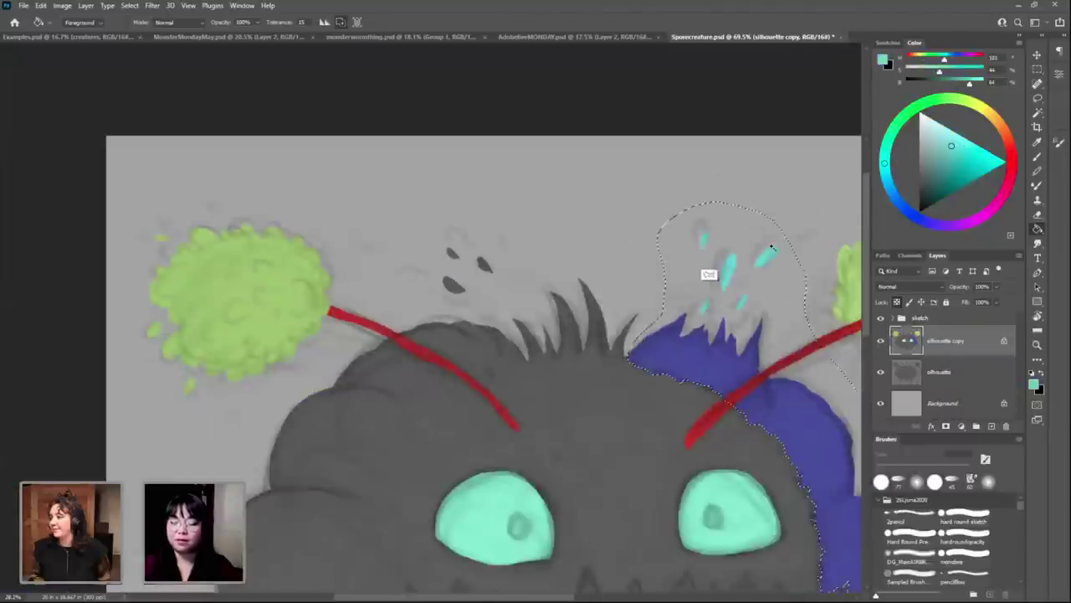
pyautogui.scroll(-2, 772, 370)
pyautogui.scroll(-2, 726, 290)
pyautogui.hotkey('ctrl', 'd')
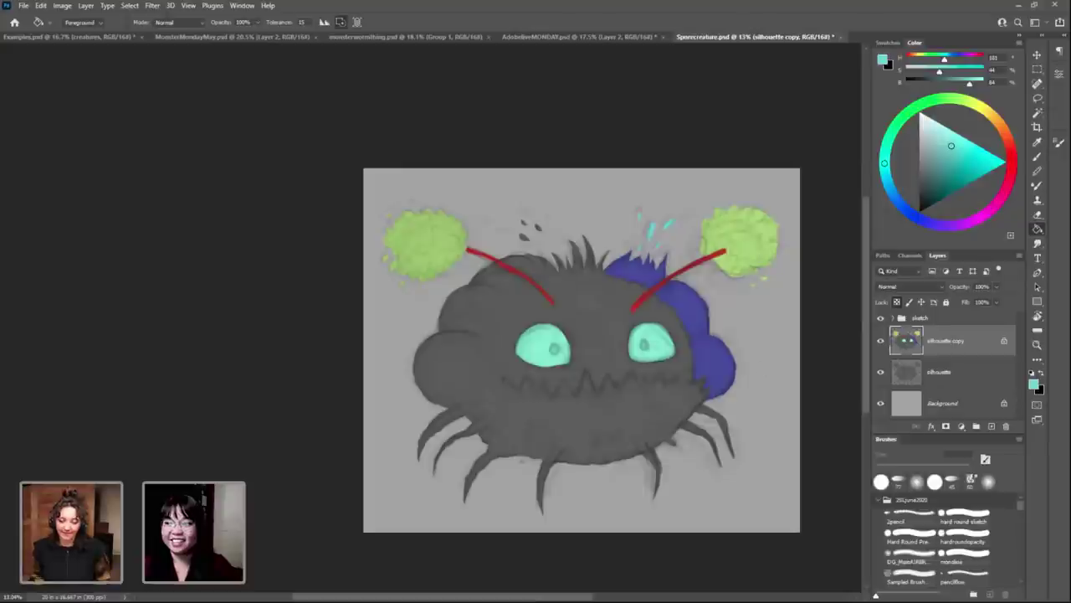
pyautogui.moveTo(750, 468); pyautogui.dragTo(780, 437)
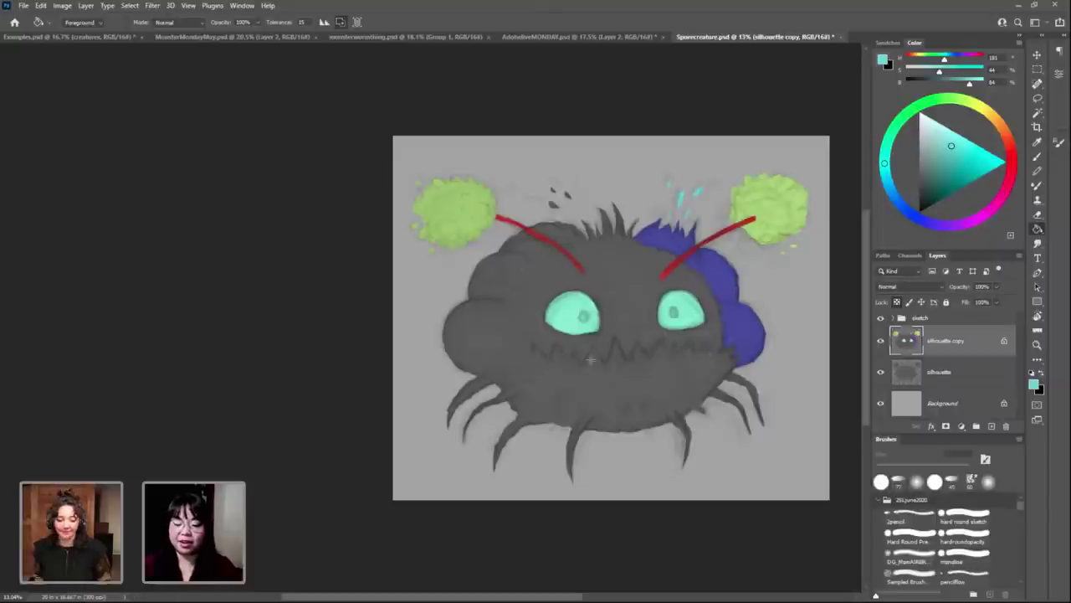
# Step: Pick a light pink and Paint Bucket-fill the grey creature body
pyautogui.click(1006, 186)
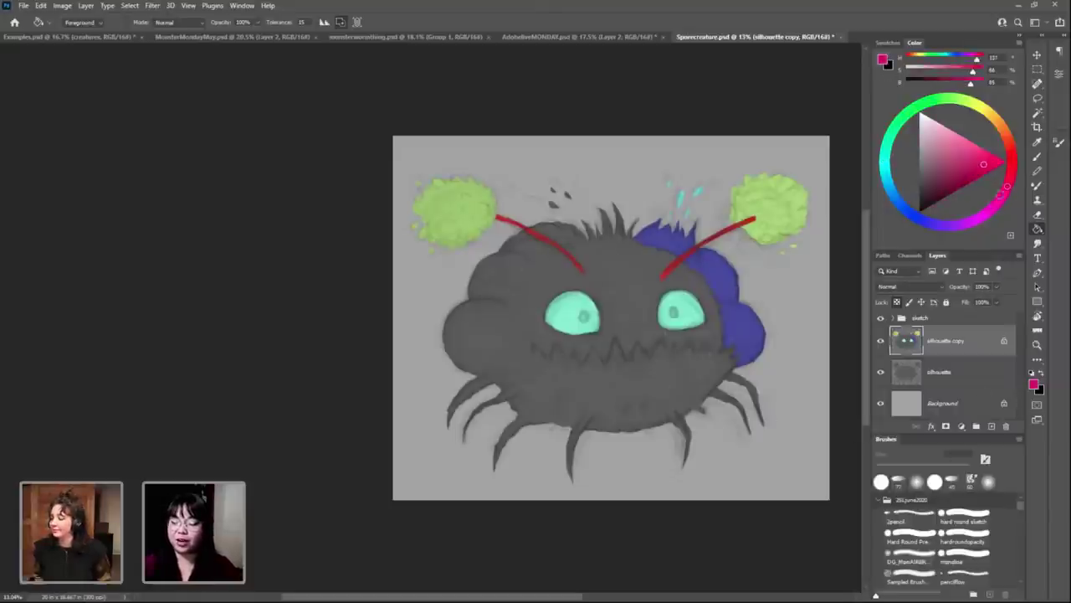
pyautogui.click(984, 164)
pyautogui.click(983, 215)
pyautogui.click(959, 136)
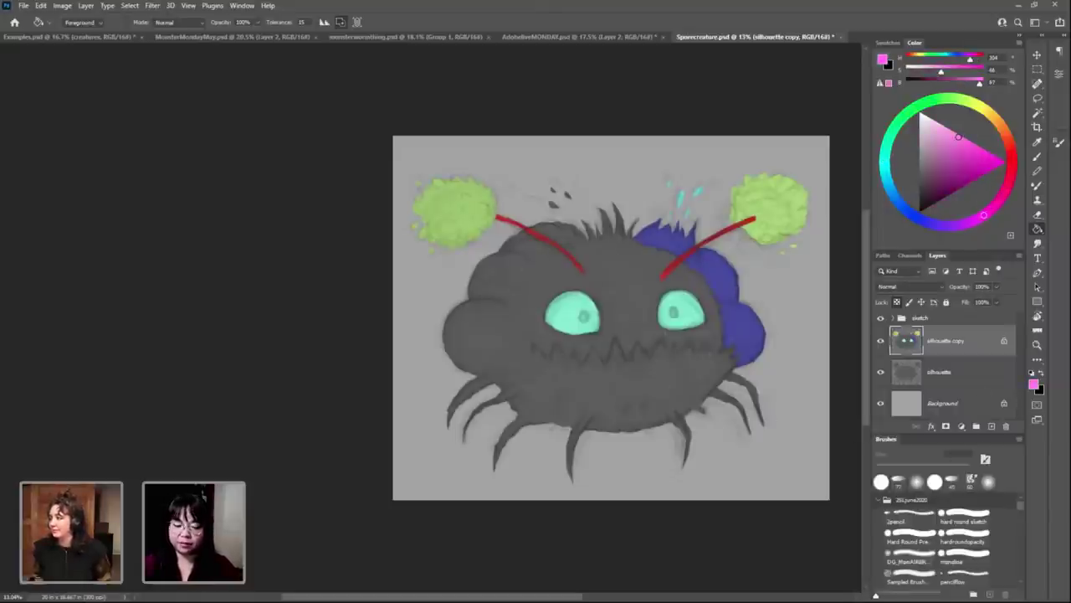
pyautogui.click(615, 292)
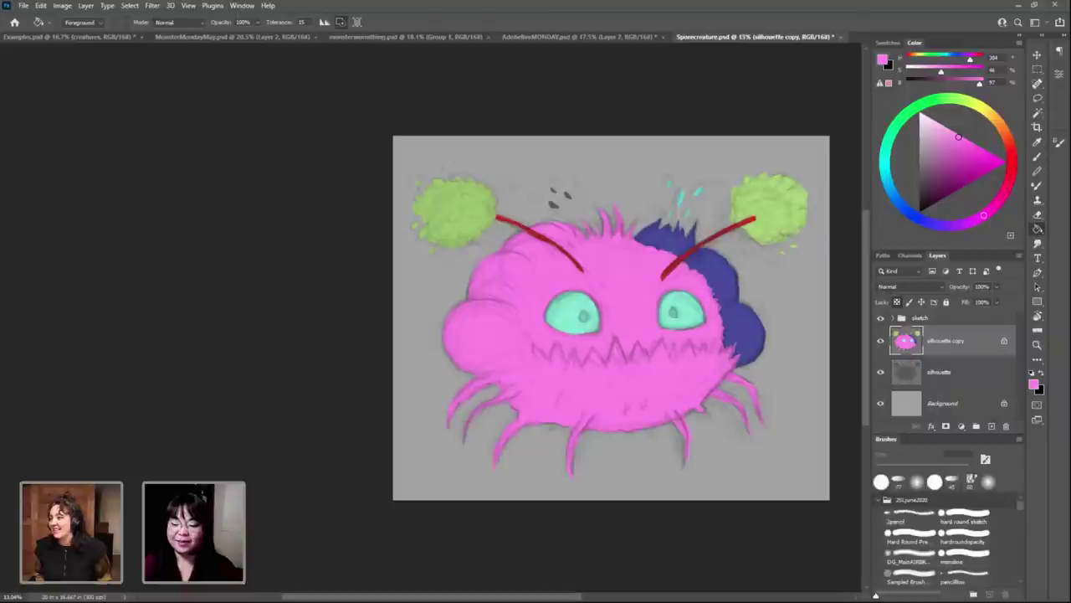
# Step: Sample the blue-purple and fill the three dark spots above the head's left
pyautogui.keyDown('alt'); pyautogui.click(679, 225); pyautogui.keyUp('alt')
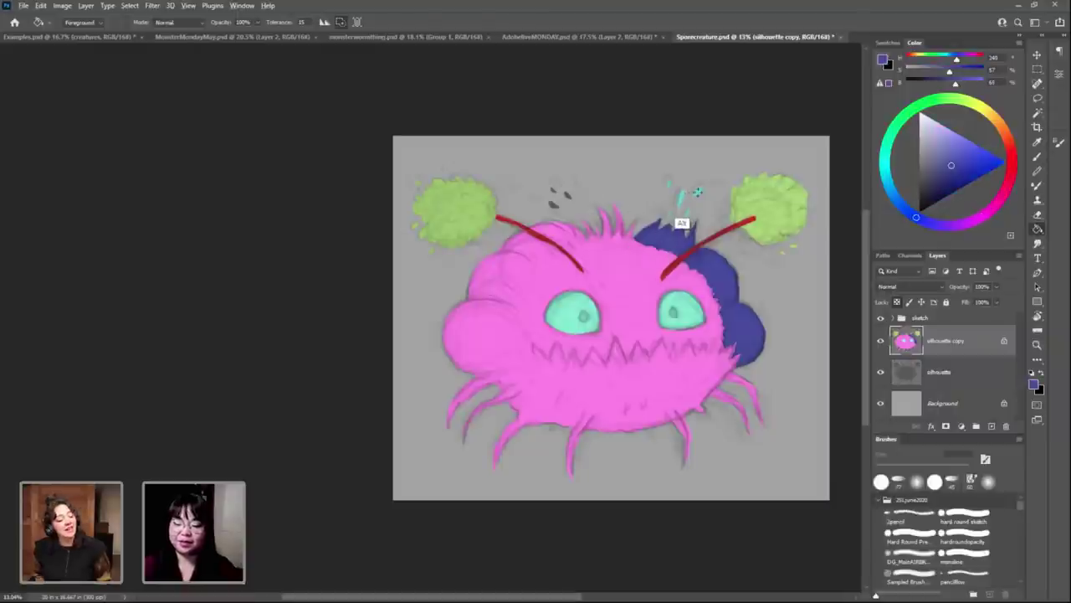
pyautogui.scroll(1, 548, 195)
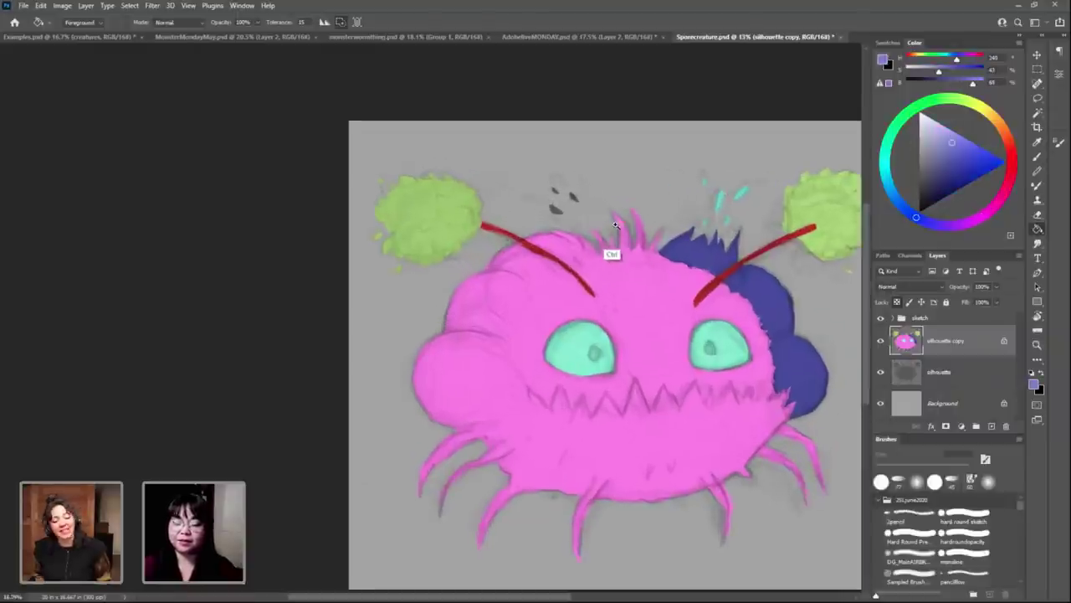
pyautogui.scroll(4, 552, 197)
pyautogui.click(620, 223)
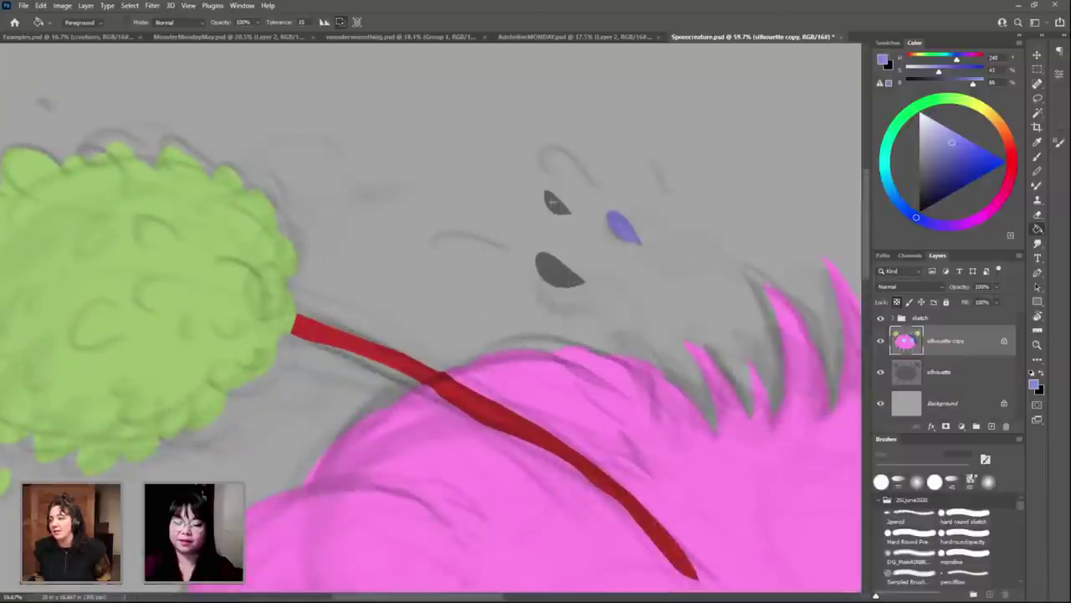
pyautogui.click(554, 204)
pyautogui.click(559, 269)
pyautogui.moveTo(770, 347); pyautogui.dragTo(669, 206)
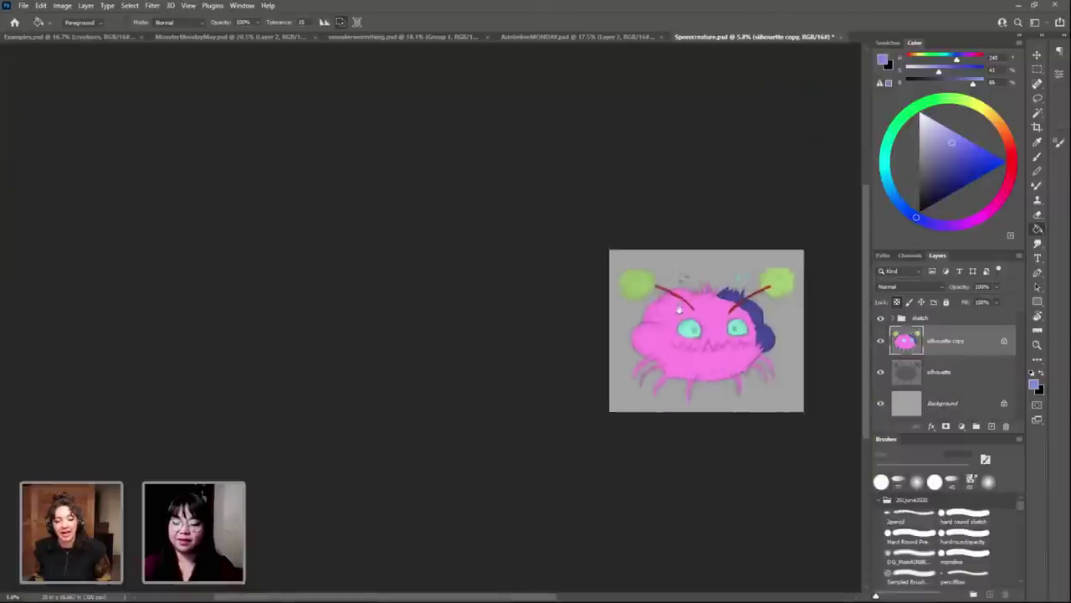
pyautogui.scroll(1, 599, 277)
pyautogui.scroll(1, 657, 279)
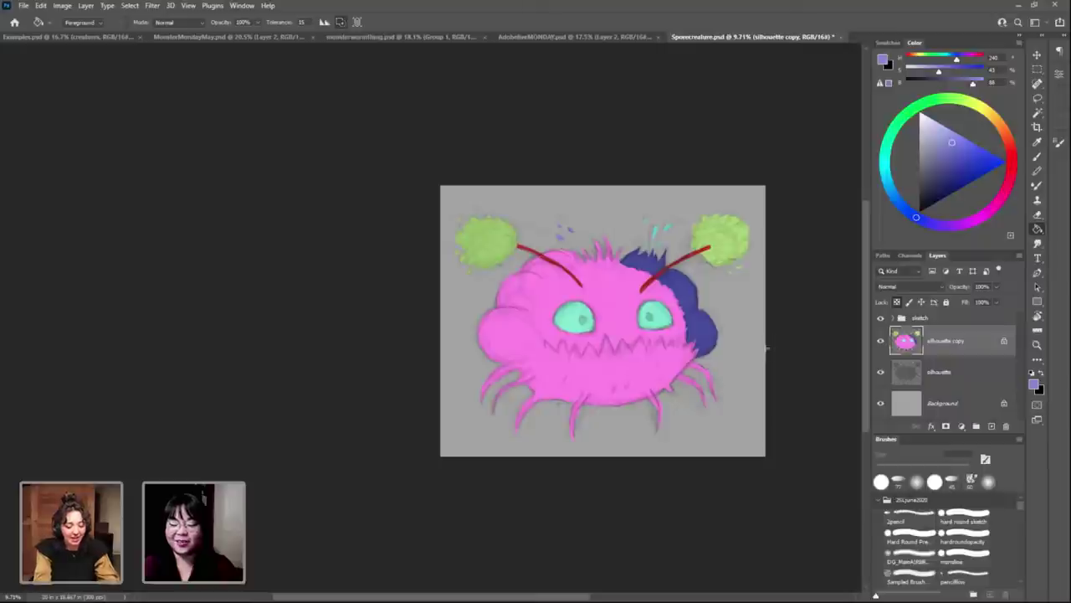
pyautogui.scroll(5, 638, 343)
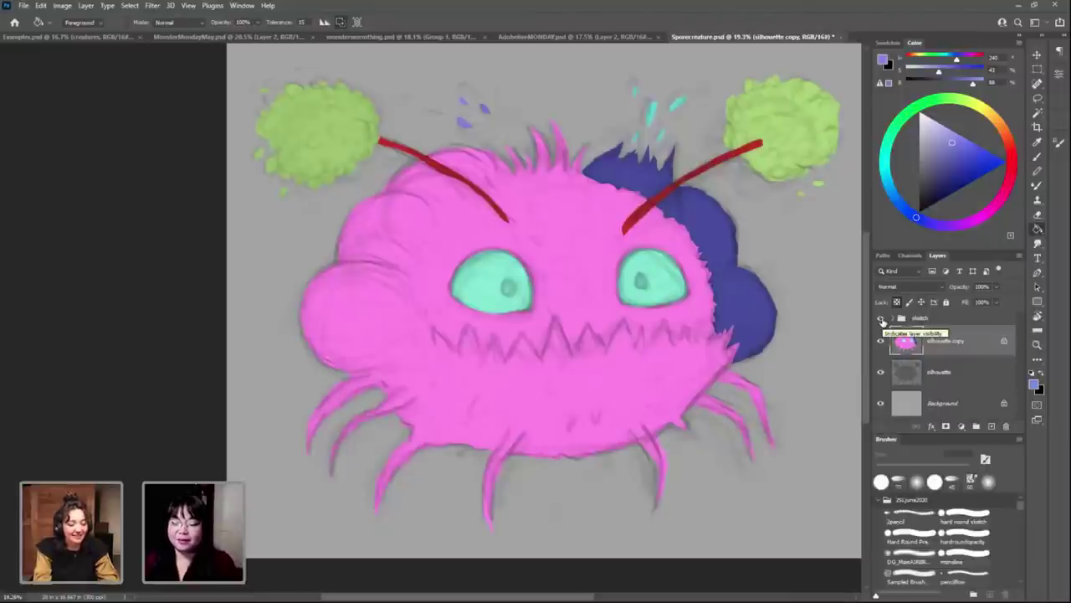
pyautogui.click(881, 319)
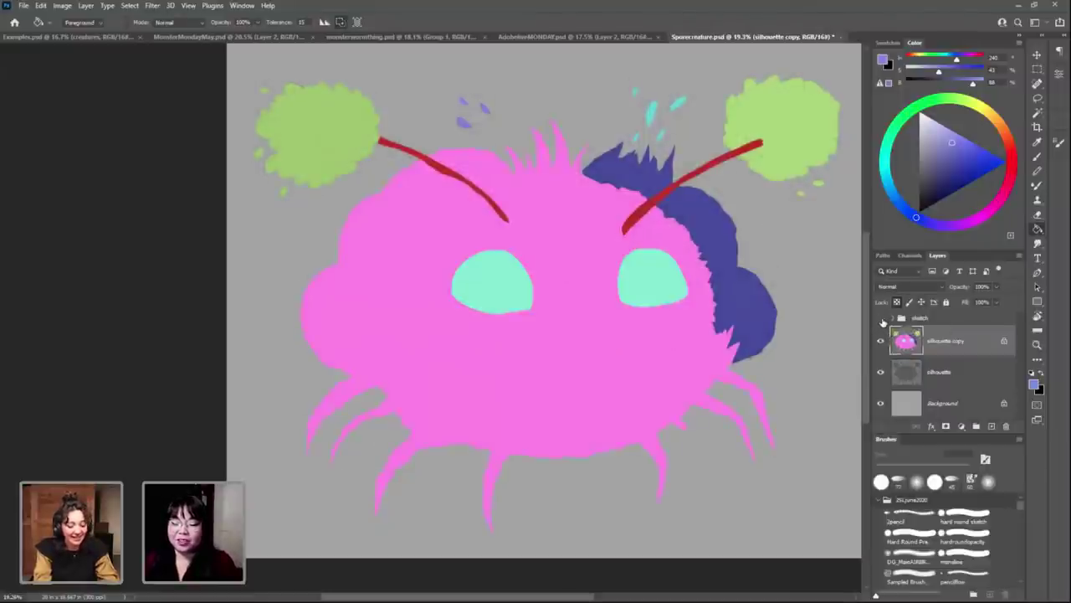
pyautogui.doubleClick(944, 342)
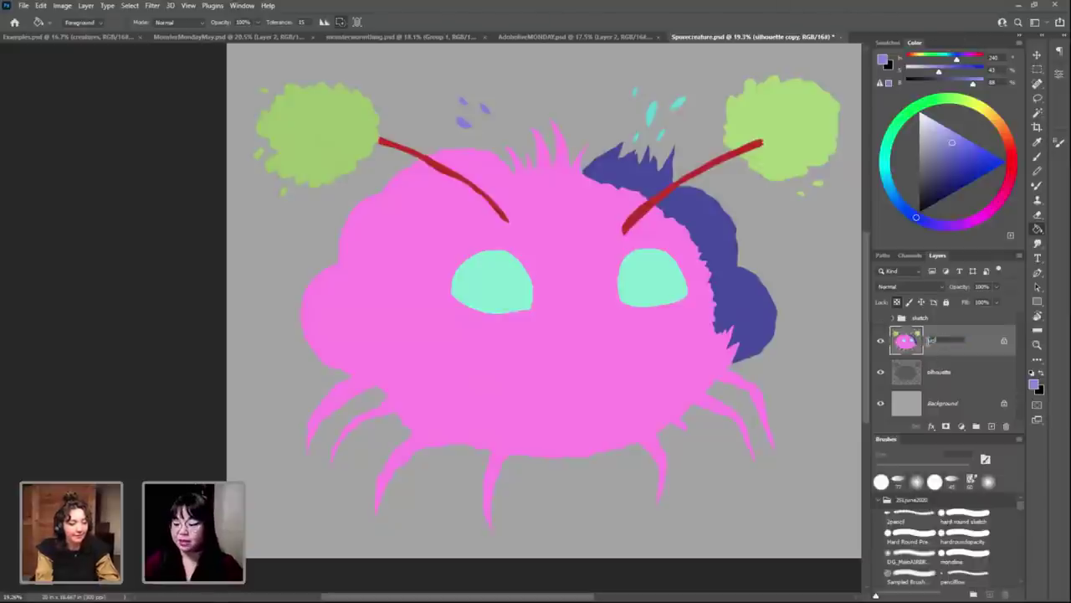
pyautogui.write('lats')
pyautogui.press('Return')
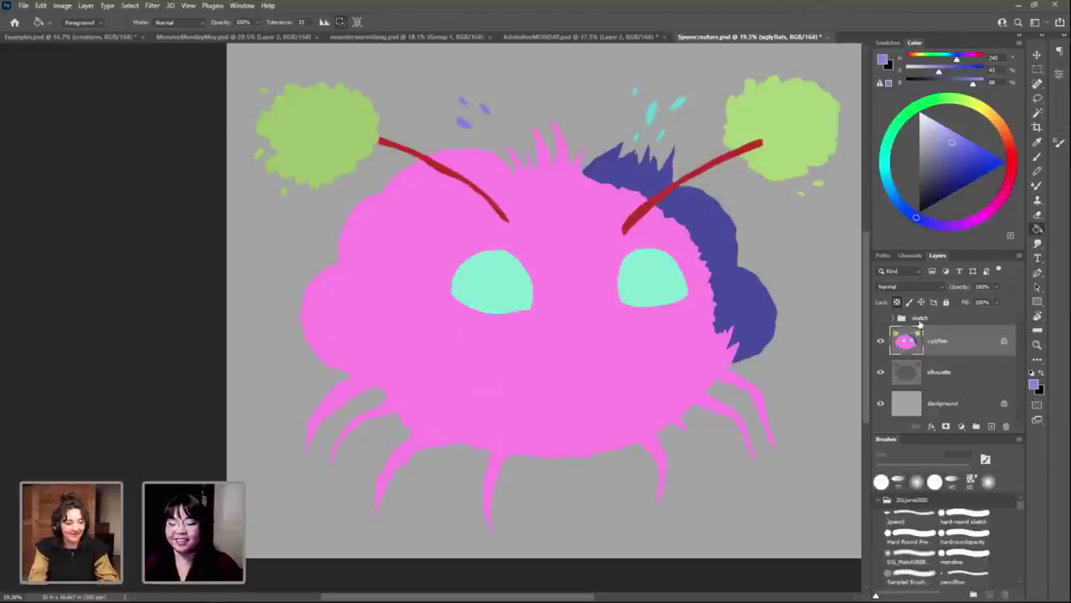
pyautogui.moveTo(959, 337); pyautogui.dragTo(993, 425)
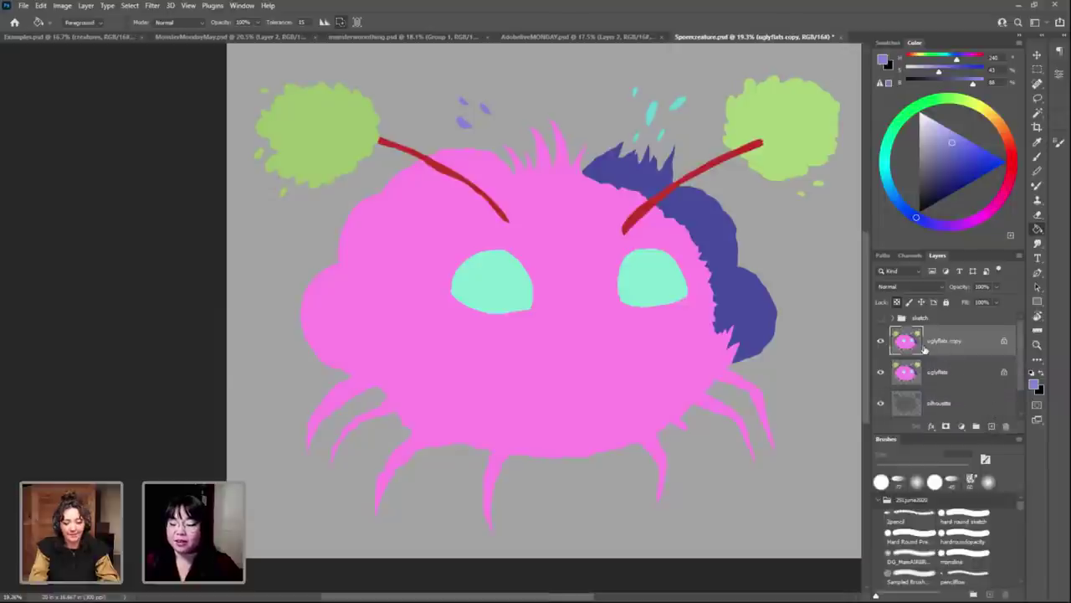
pyautogui.click(880, 319)
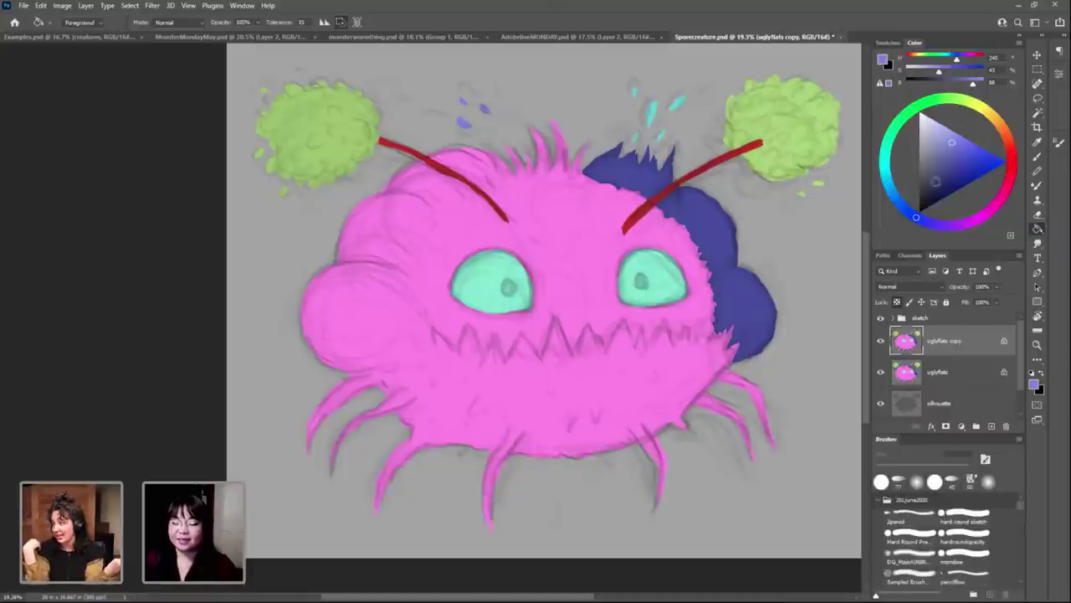
# Step: Fill the pink body, lower blue shape and spiky blue top with orange
pyautogui.click(1000, 125)
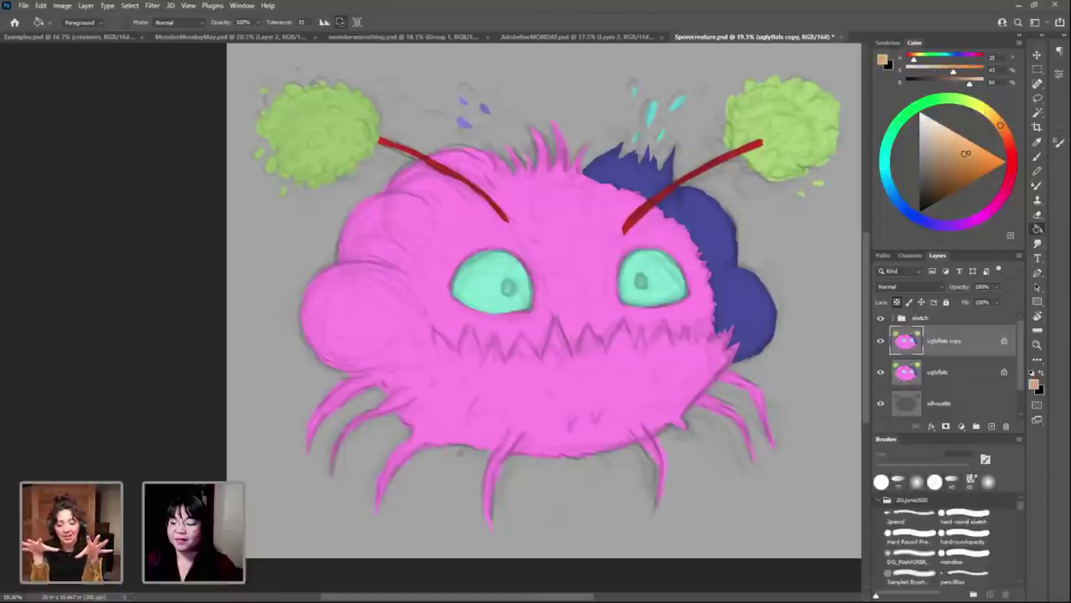
pyautogui.moveTo(963, 152); pyautogui.dragTo(973, 148)
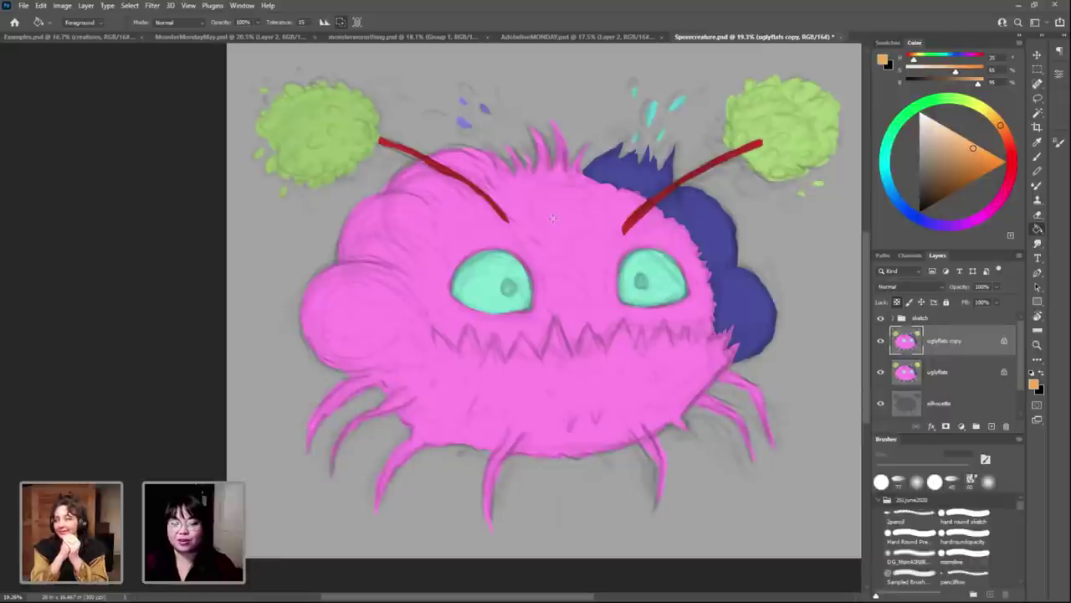
pyautogui.click(552, 218)
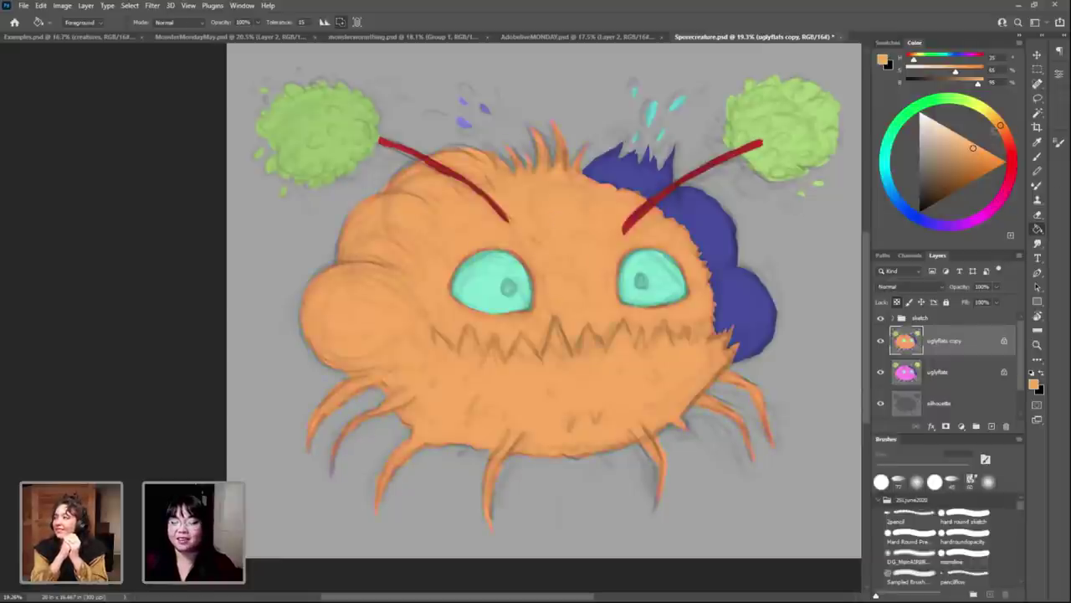
pyautogui.moveTo(1000, 124); pyautogui.dragTo(978, 149)
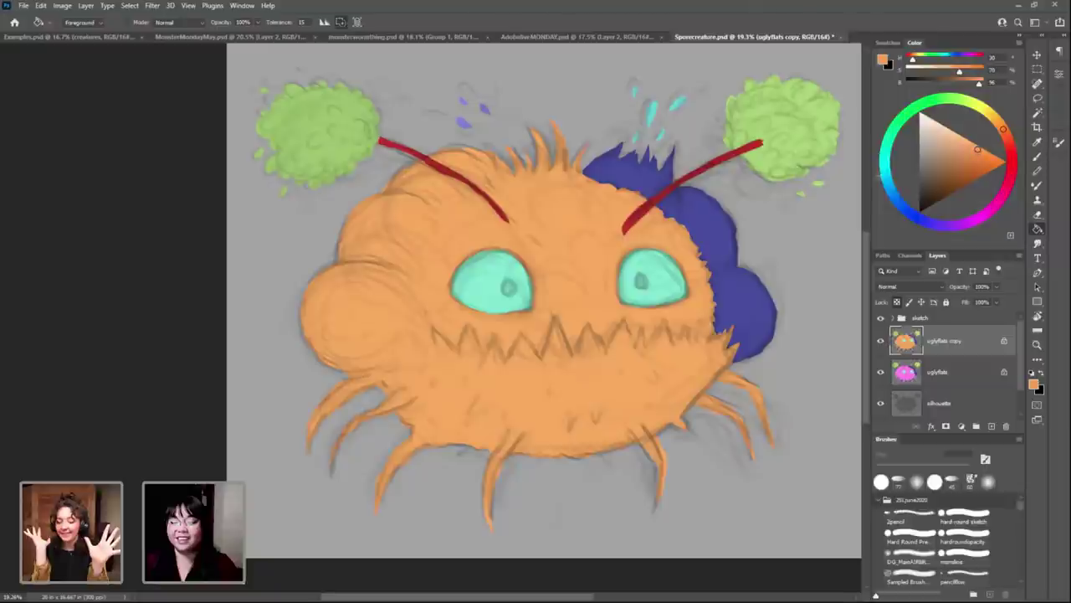
pyautogui.click(590, 227)
pyautogui.click(693, 216)
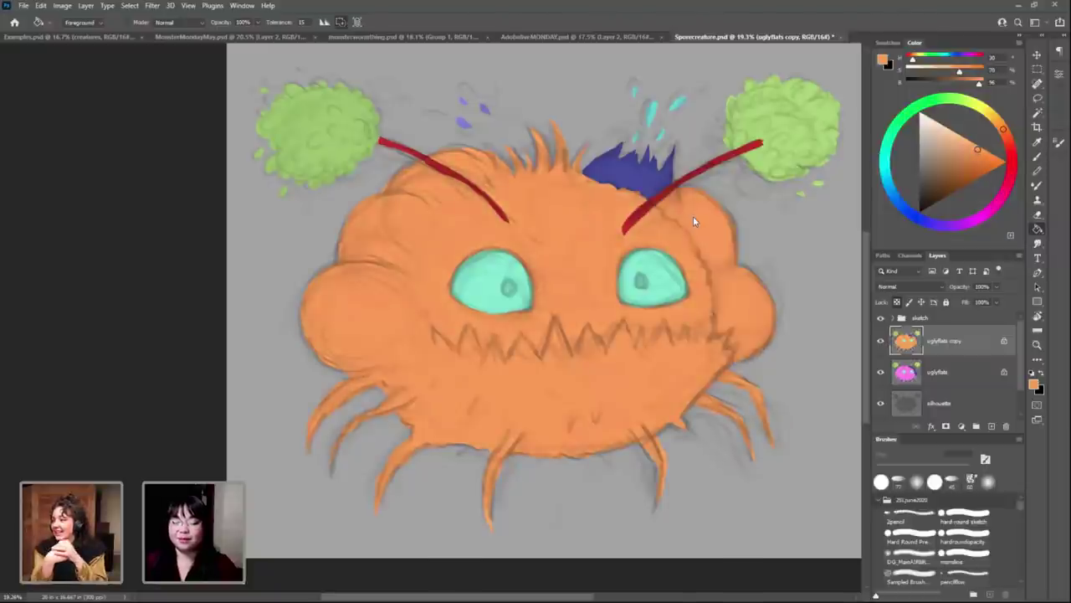
pyautogui.click(647, 182)
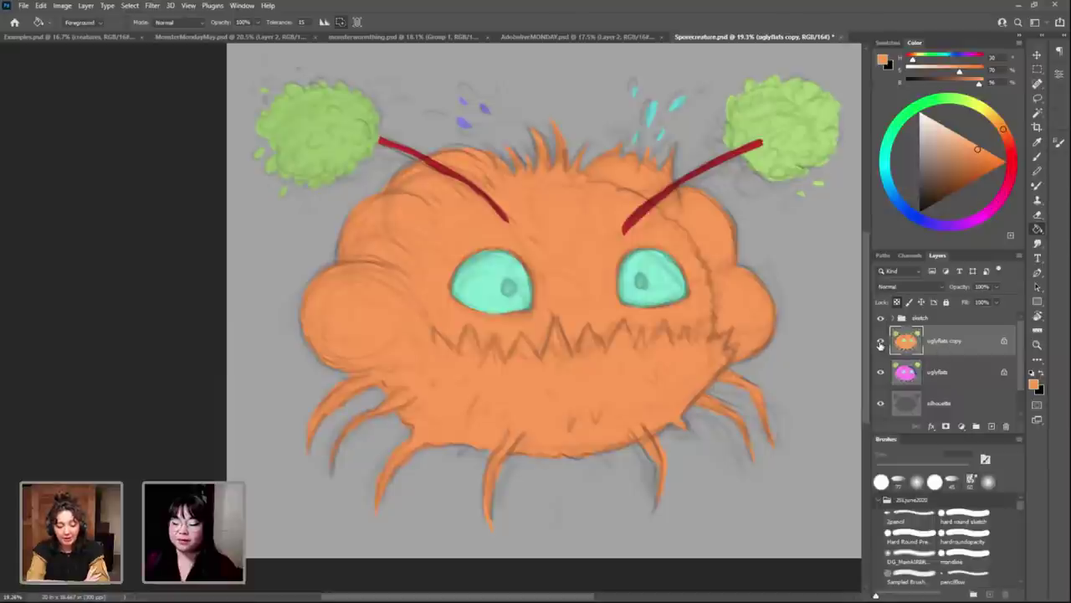
# Step: Hide uglyflats copy, select the pink uglyflats layer, and pick a red swatch
pyautogui.click(880, 343)
pyautogui.click(957, 378)
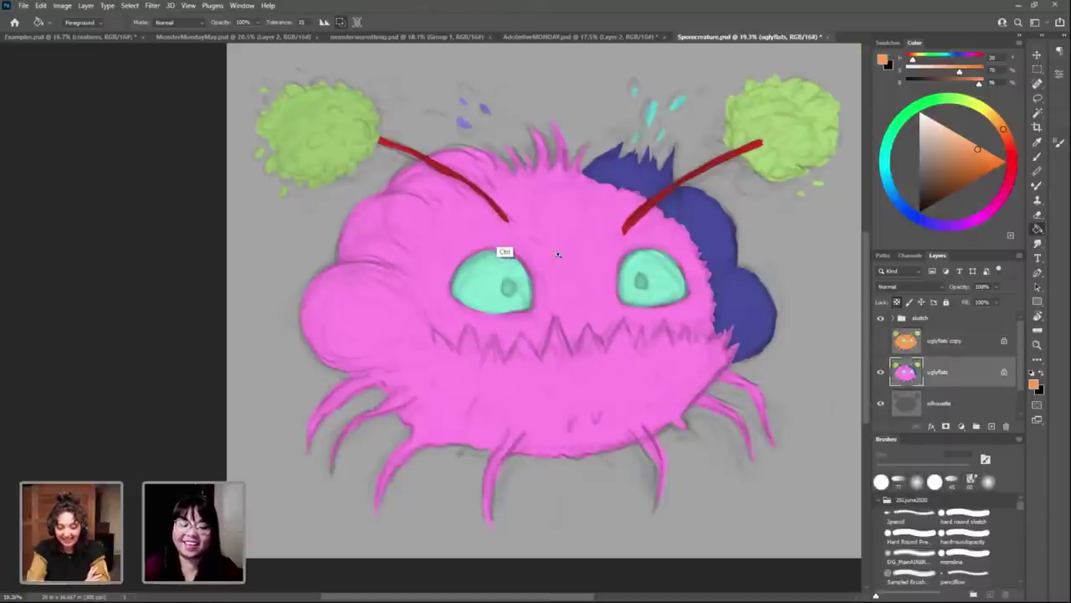
pyautogui.scroll(5, 502, 246)
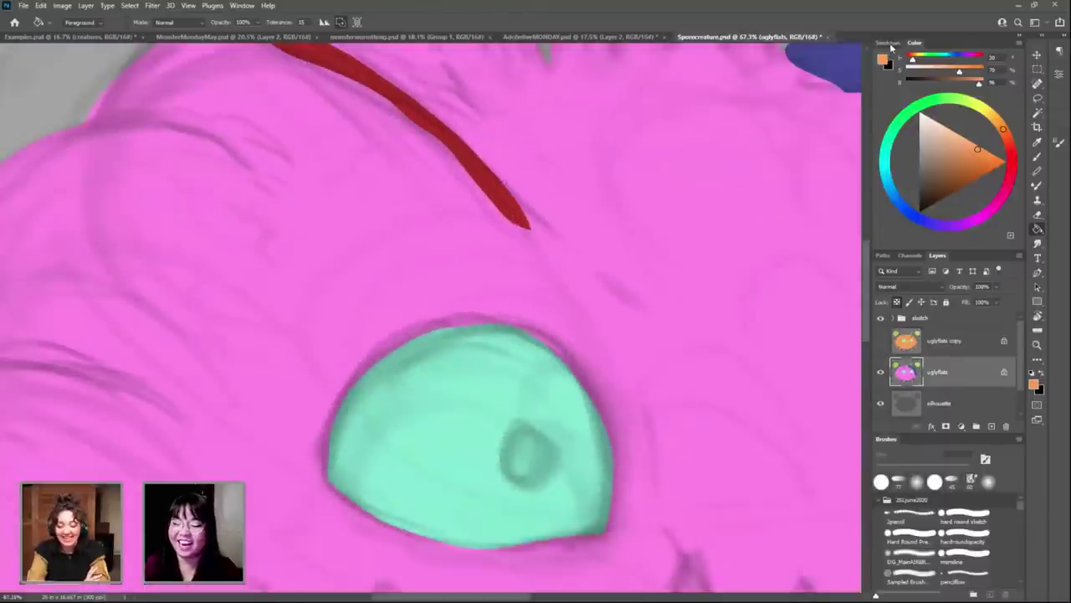
pyautogui.click(888, 42)
pyautogui.click(963, 74)
pyautogui.click(914, 42)
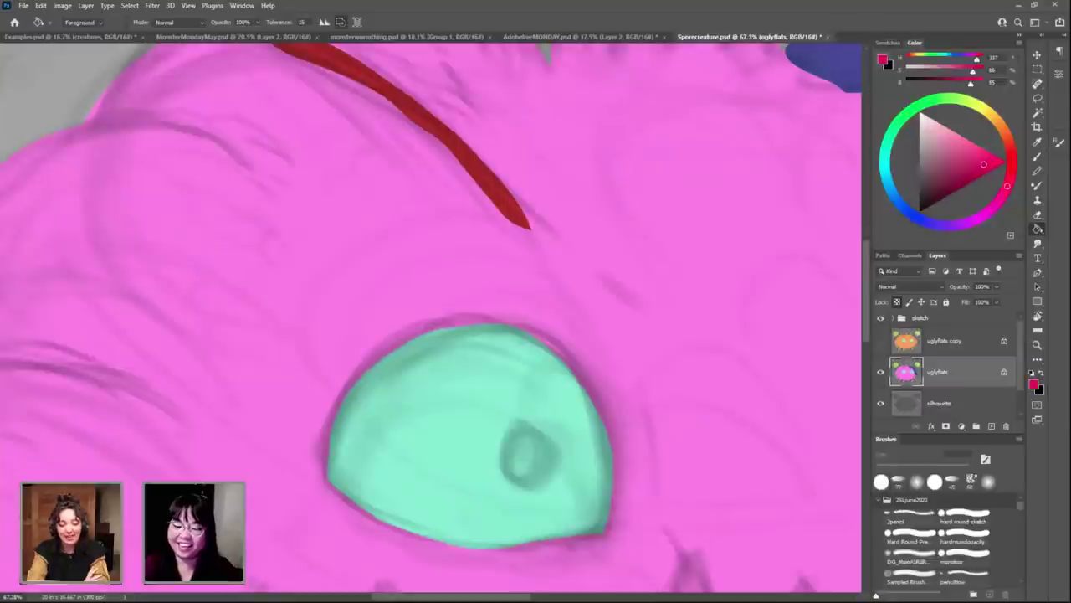
# Step: Lasso an extension past the left antenna tip toward the eye
pyautogui.press('l')
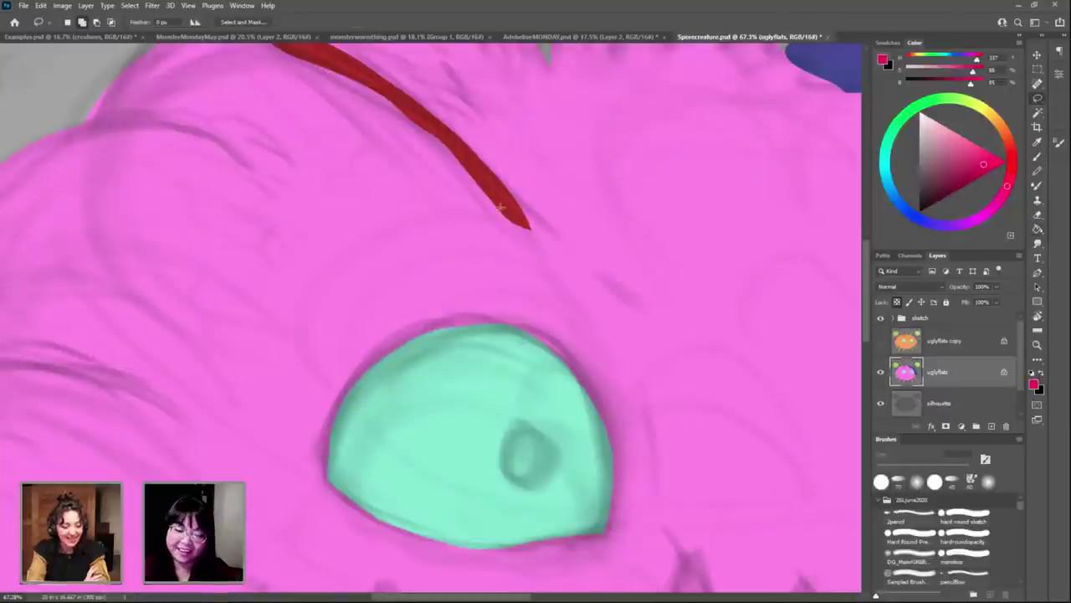
pyautogui.moveTo(546, 266); pyautogui.dragTo(588, 305)
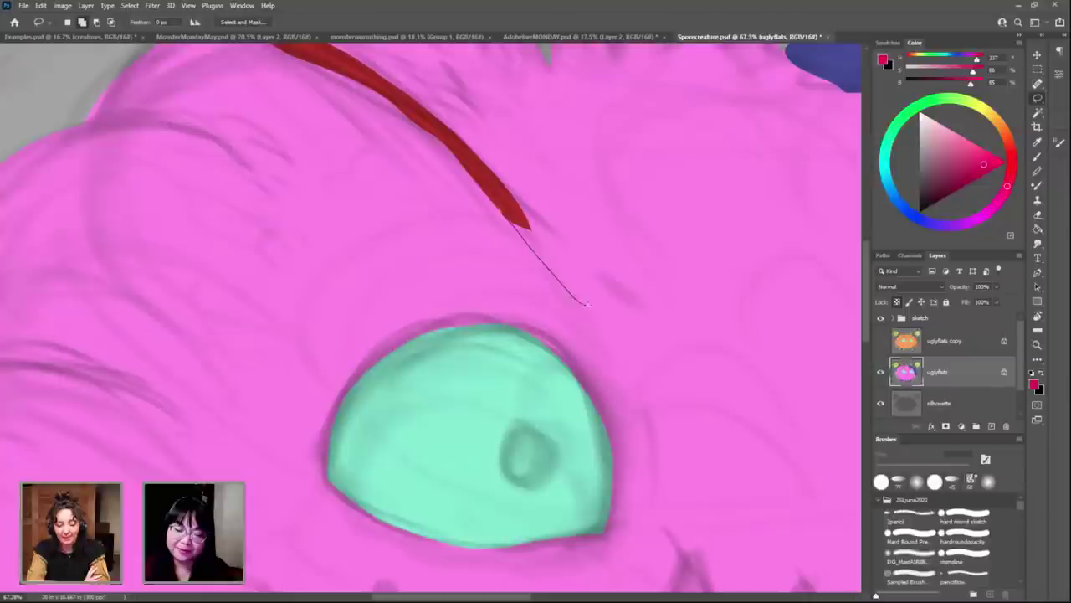
pyautogui.moveTo(496, 183); pyautogui.dragTo(499, 186)
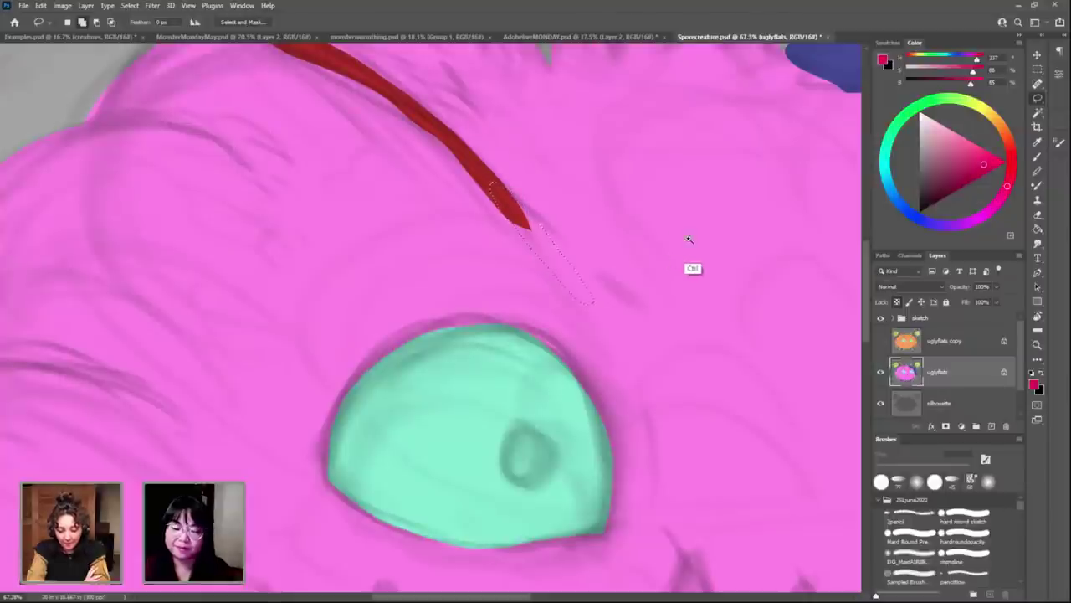
pyautogui.scroll(-5, 689, 239)
pyautogui.scroll(5, 575, 279)
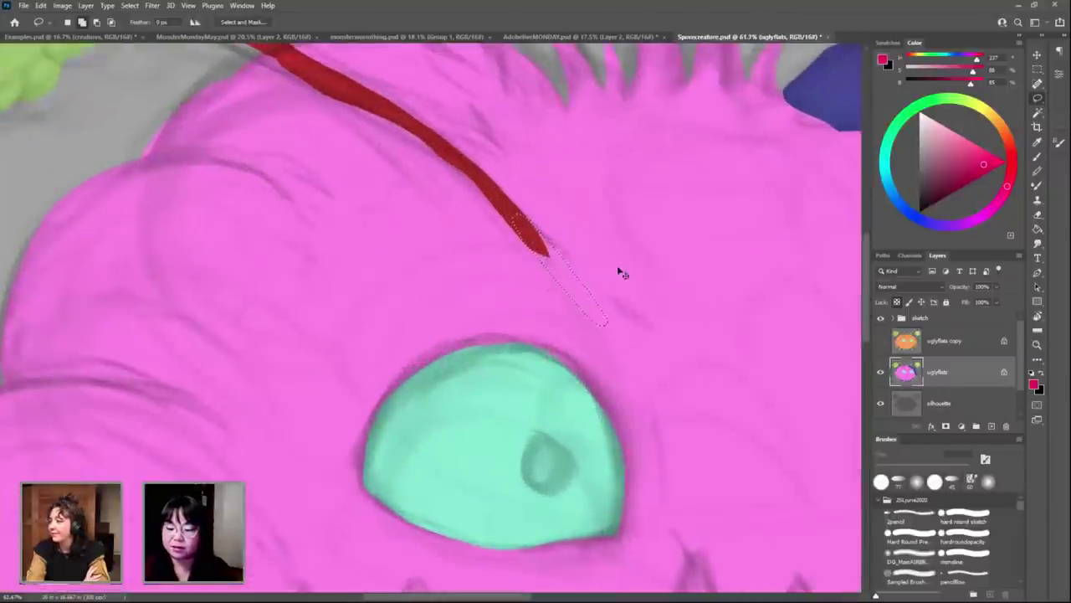
pyautogui.scroll(-2, 662, 242)
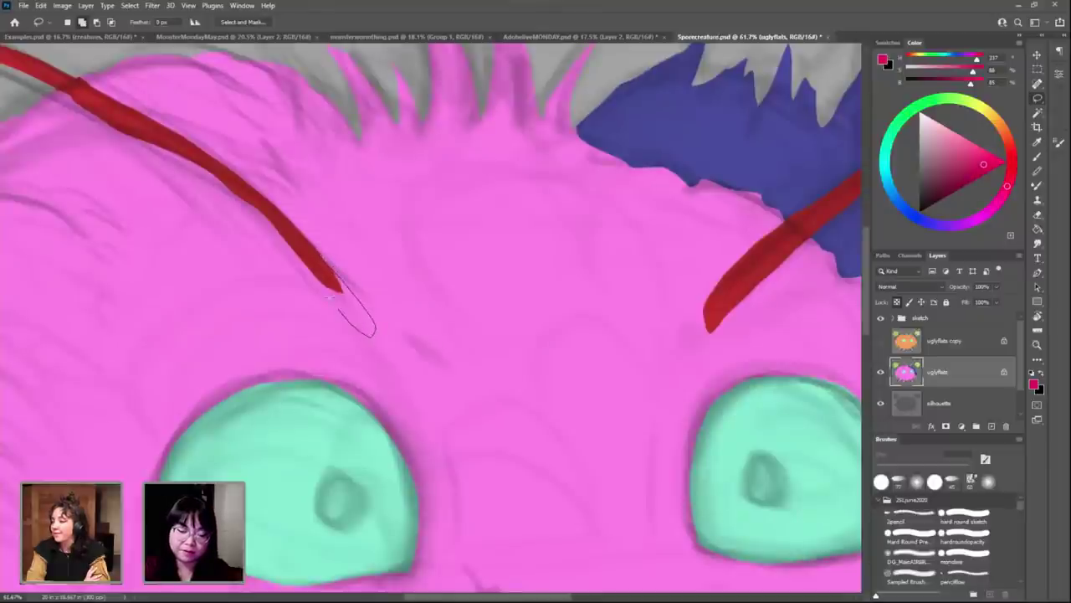
pyautogui.moveTo(309, 261); pyautogui.dragTo(307, 252)
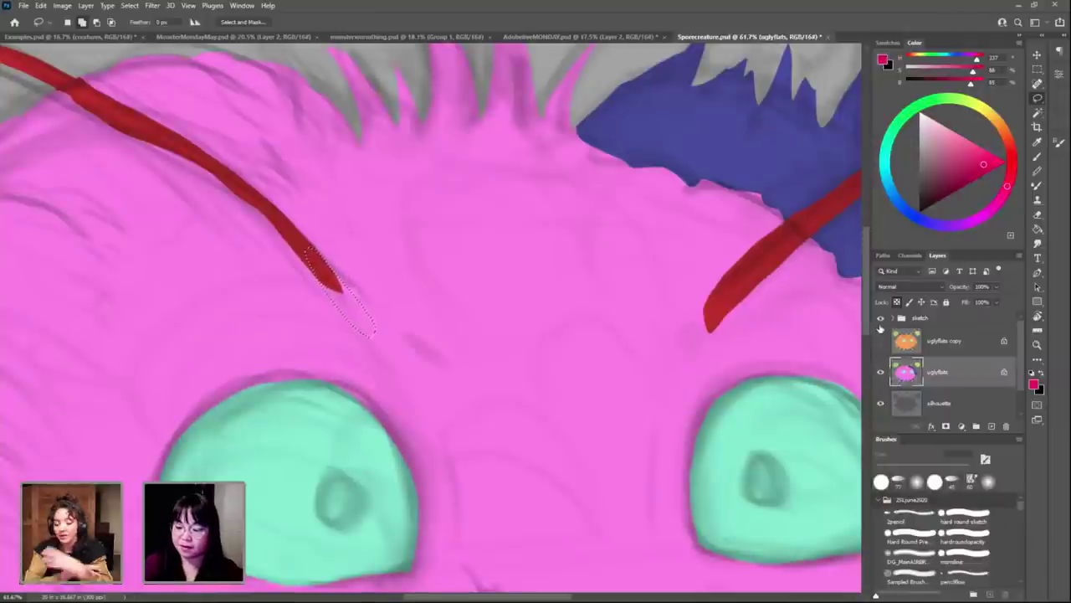
# Step: With the sketch group hidden, bucket-fill the antenna-tip selection red and deselect
pyautogui.click(881, 318)
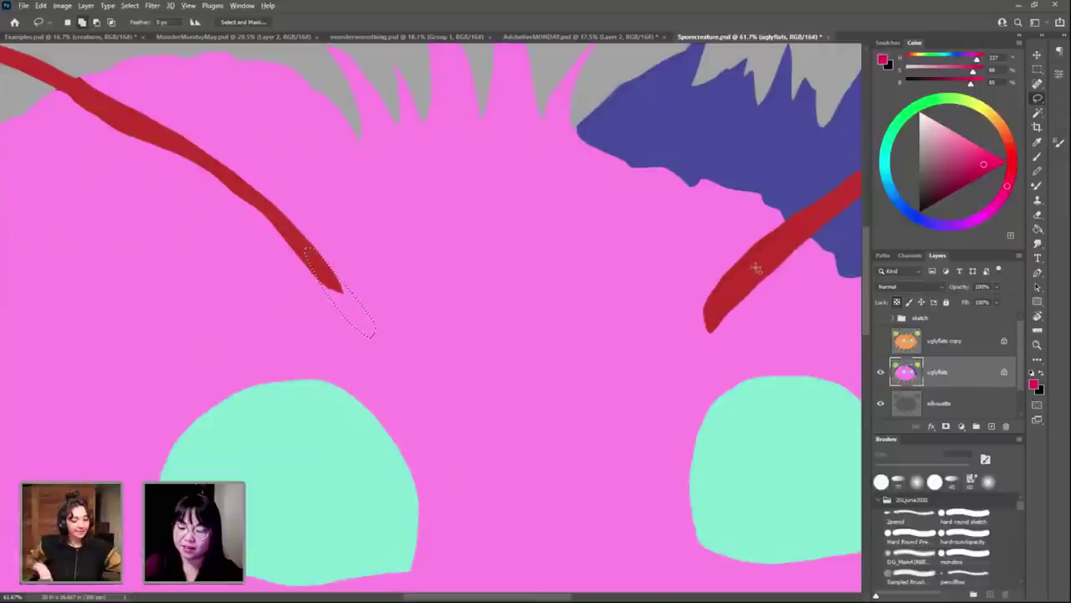
pyautogui.hotkey('alt', 'f')
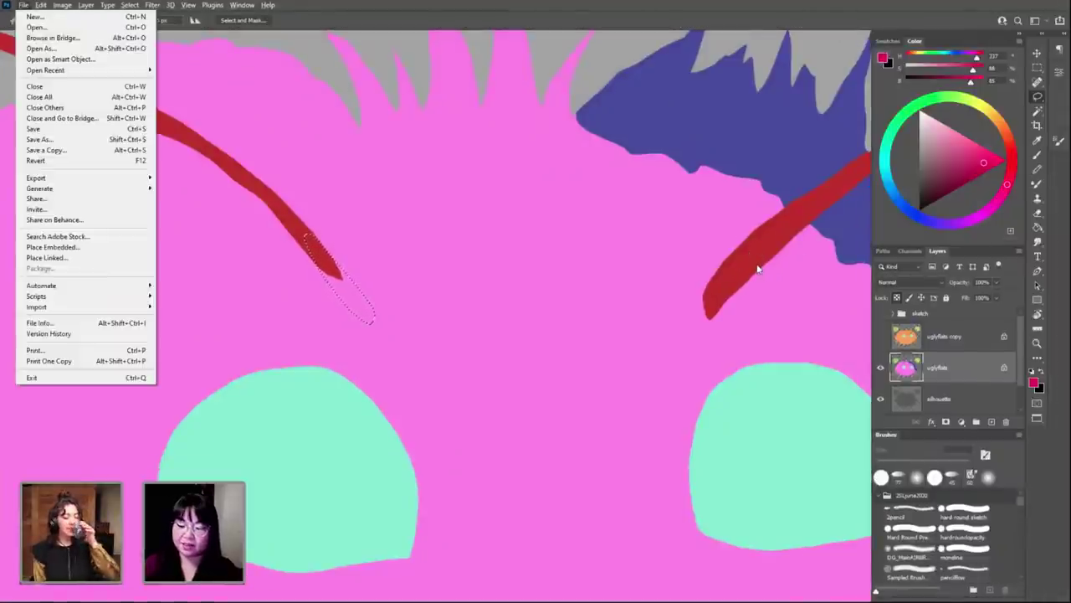
pyautogui.press('Escape')
pyautogui.hotkey('ctrl', 'alt', 'shift', 'i')
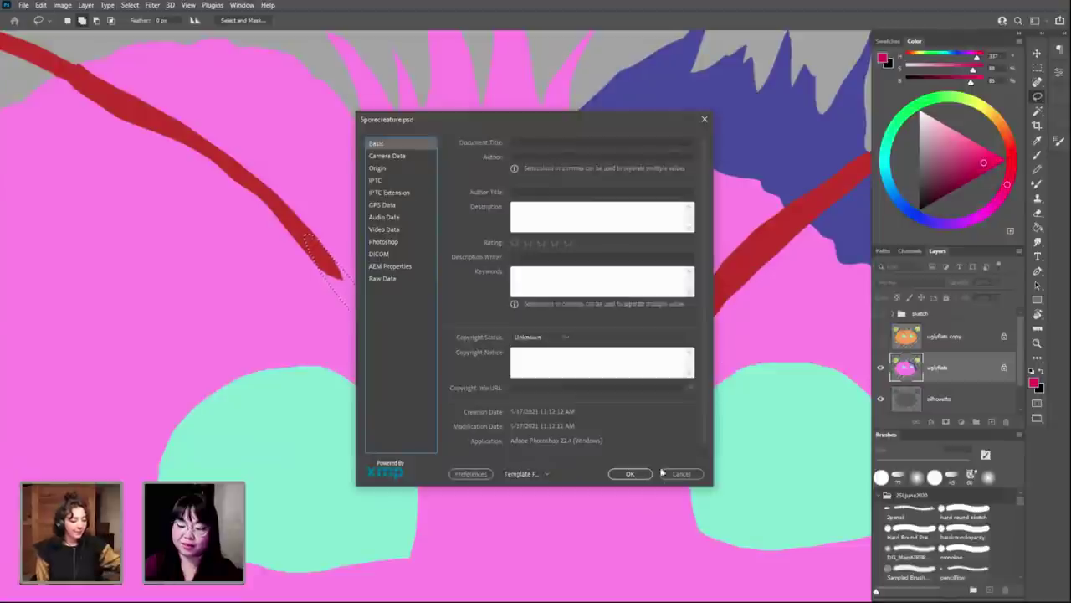
pyautogui.click(682, 471)
pyautogui.press('g')
pyautogui.keyDown('alt'); pyautogui.click(771, 266); pyautogui.keyUp('alt')
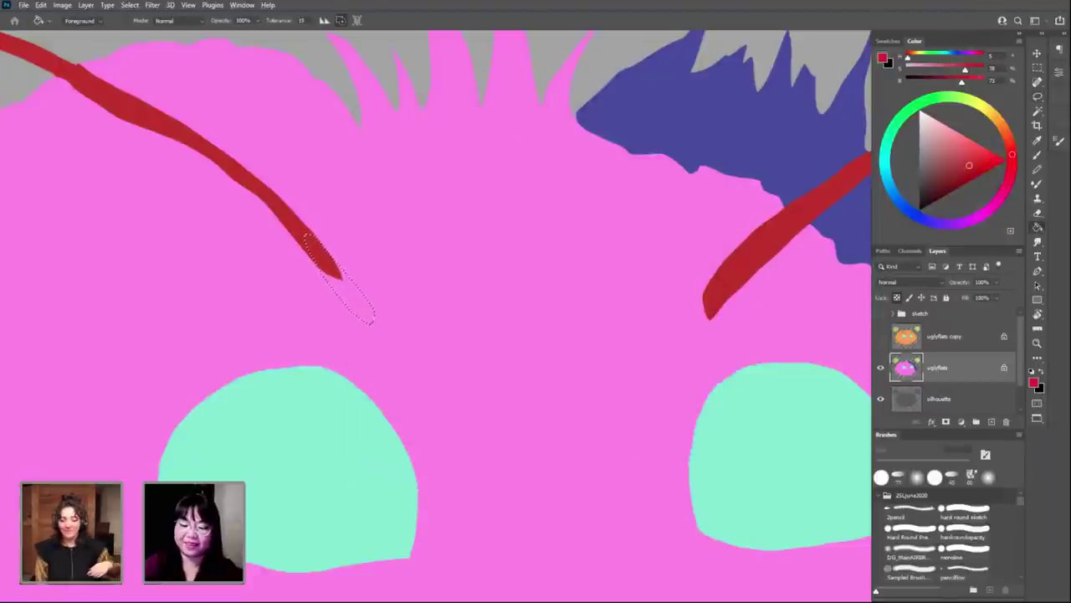
pyautogui.click(360, 303)
pyautogui.hotkey('ctrl', 'd')
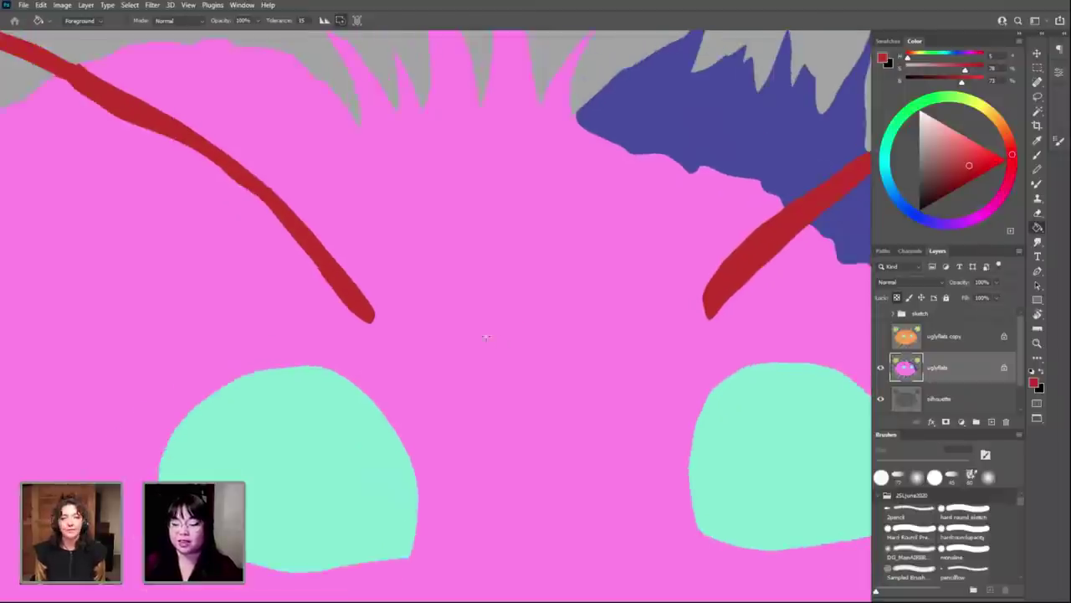
# Step: Zoom out and turn the sketch group and orange uglyflats copy layer back on
pyautogui.scroll(-3, 502, 343)
pyautogui.scroll(-3, 502, 342)
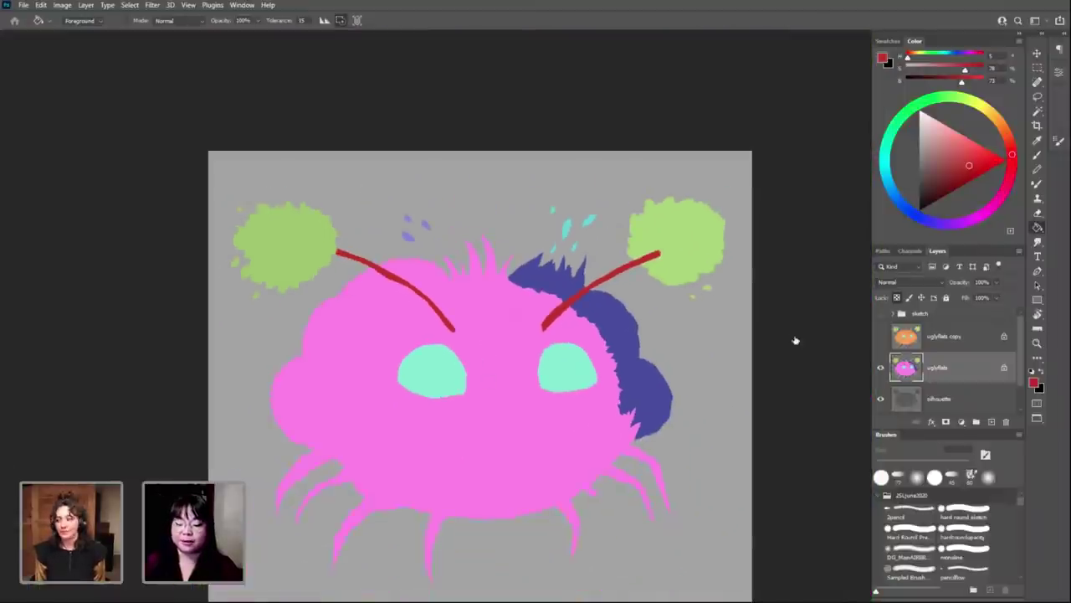
pyautogui.click(881, 315)
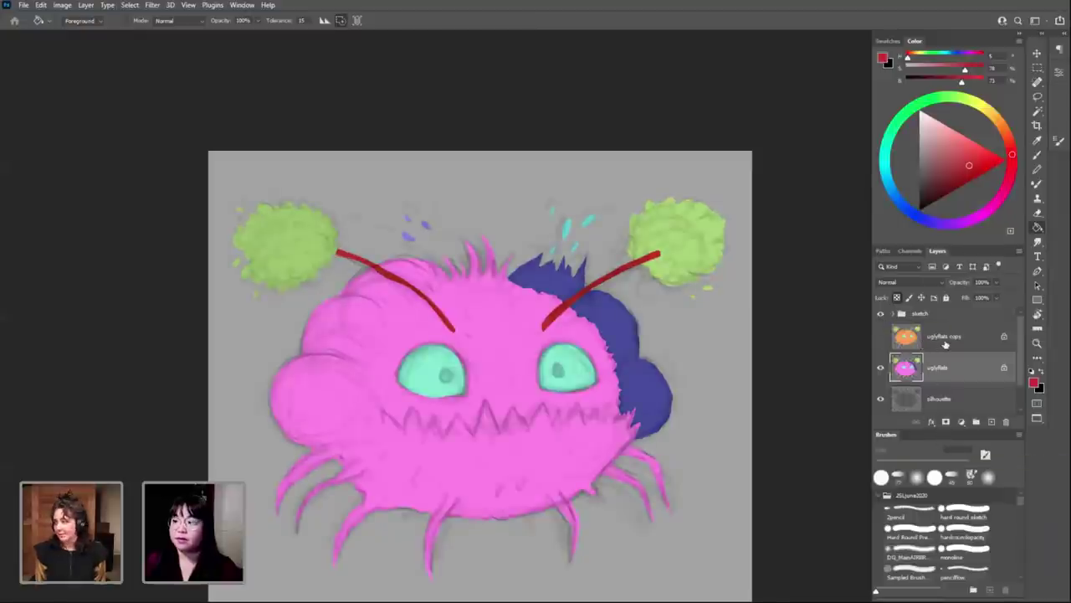
pyautogui.click(945, 337)
pyautogui.click(881, 337)
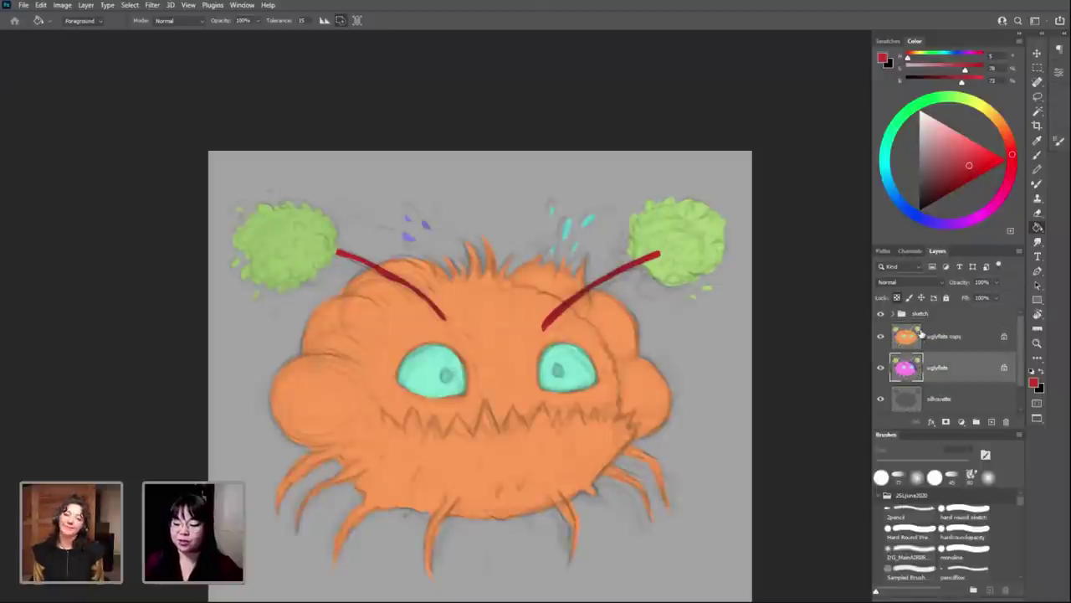
# Step: Magic Wand the orange body and set Hue/Saturation to Hue -12, Saturation +1, Lightness -1
pyautogui.press('w')
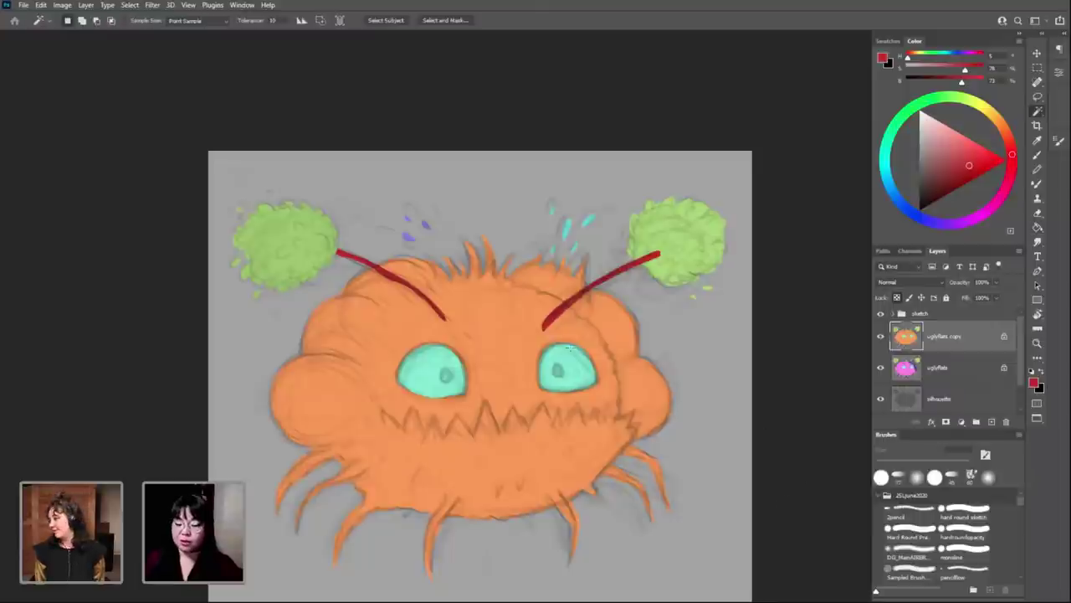
pyautogui.click(497, 341)
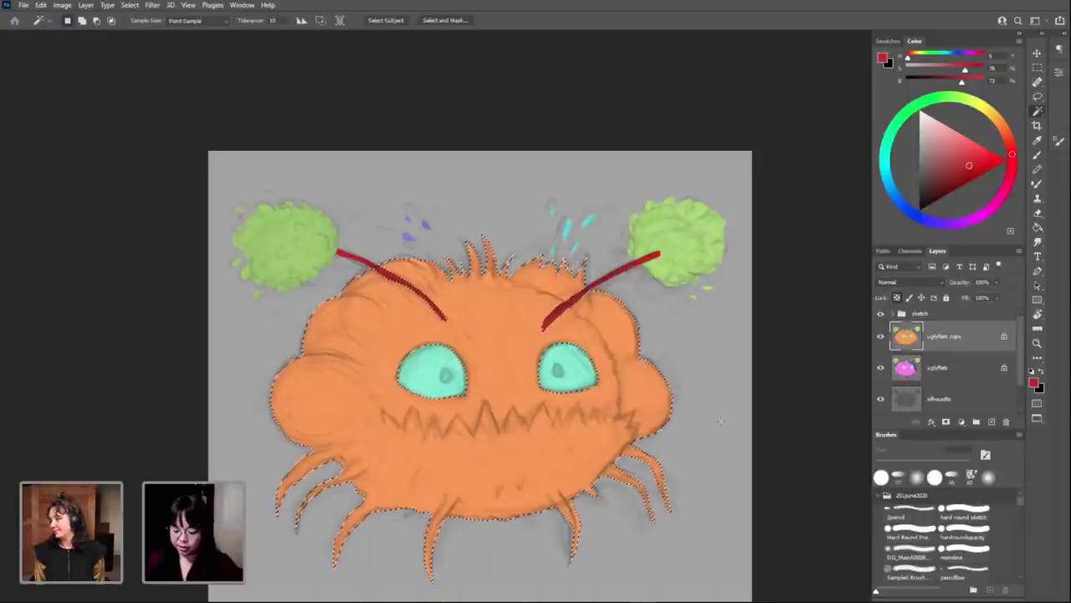
pyautogui.hotkey('ctrl', 'u')
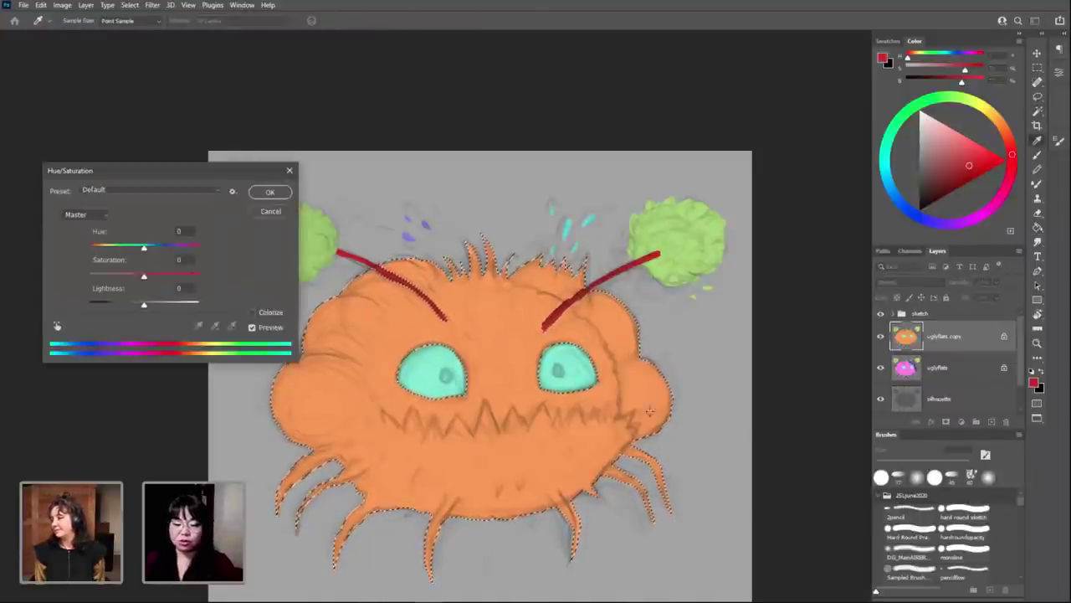
pyautogui.moveTo(143, 248); pyautogui.dragTo(131, 248)
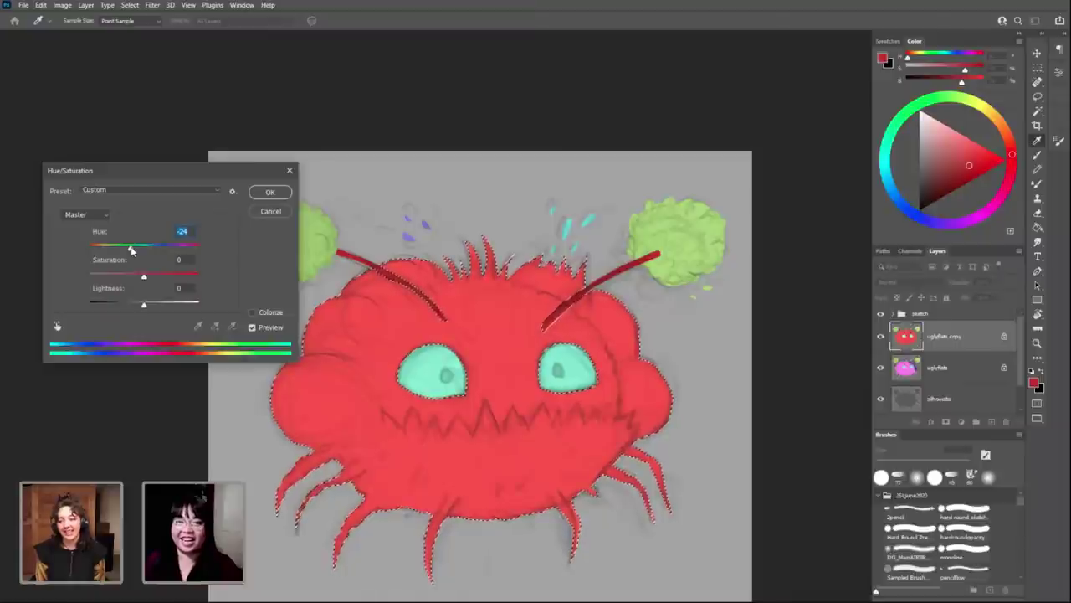
pyautogui.moveTo(131, 249); pyautogui.dragTo(137, 251)
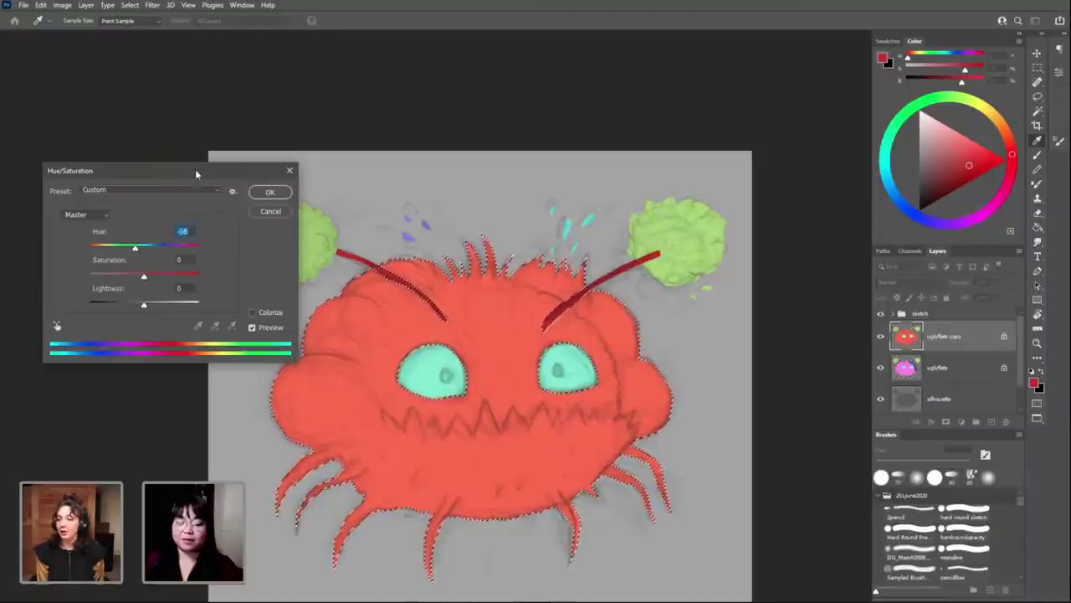
pyautogui.moveTo(196, 173); pyautogui.dragTo(198, 101)
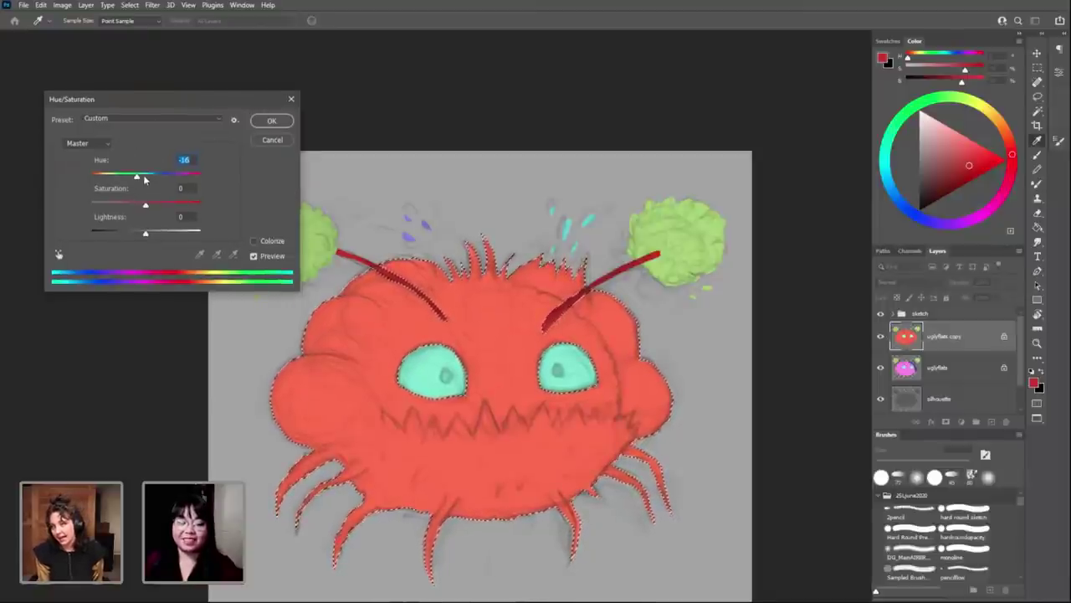
pyautogui.moveTo(146, 178); pyautogui.dragTo(139, 179)
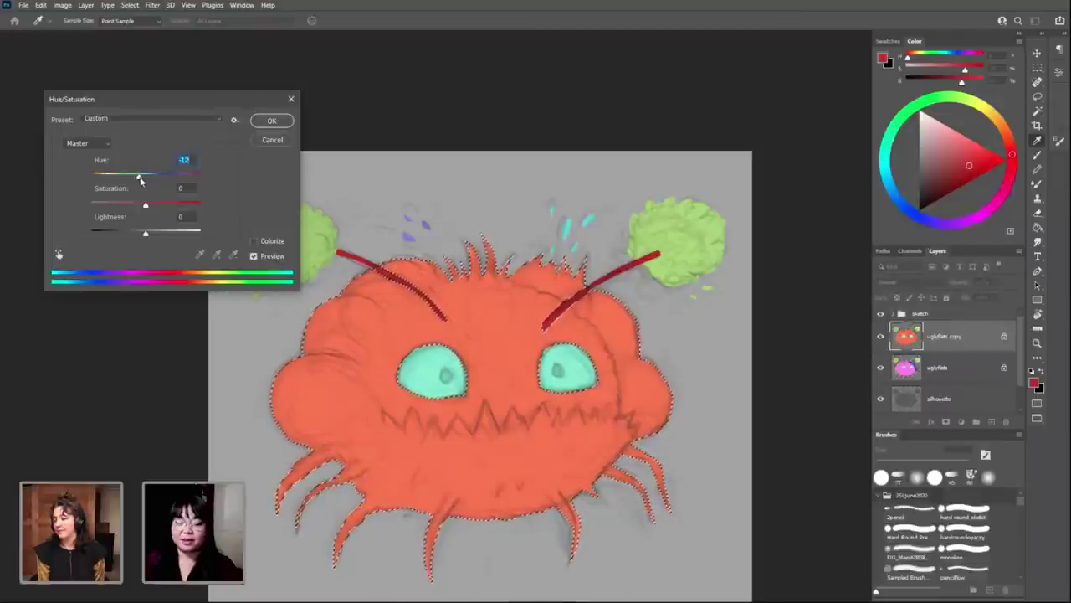
pyautogui.moveTo(215, 102); pyautogui.dragTo(252, 72)
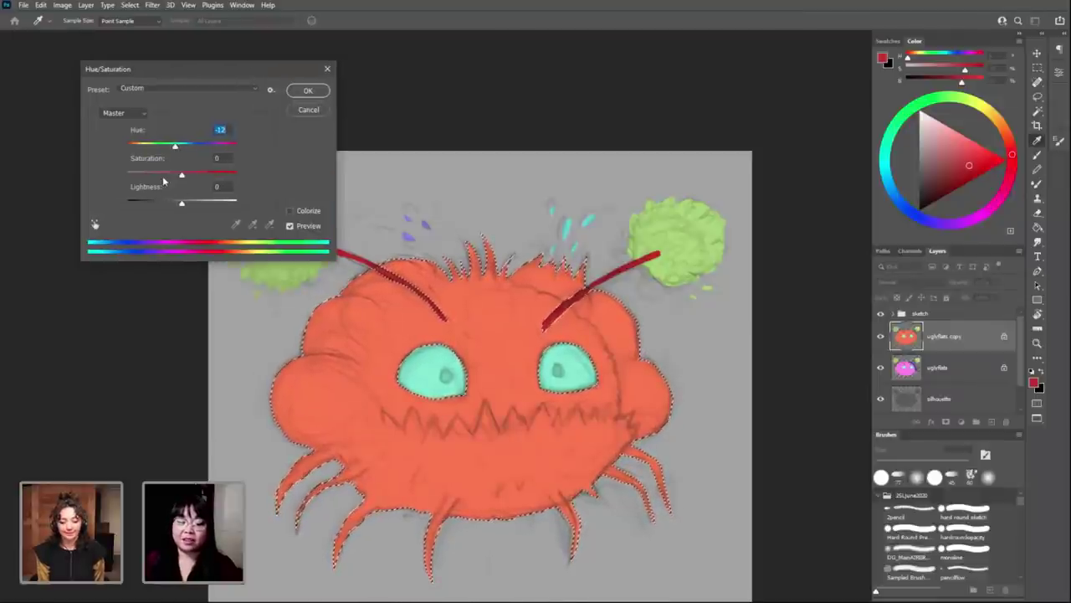
pyautogui.moveTo(182, 174); pyautogui.dragTo(185, 205)
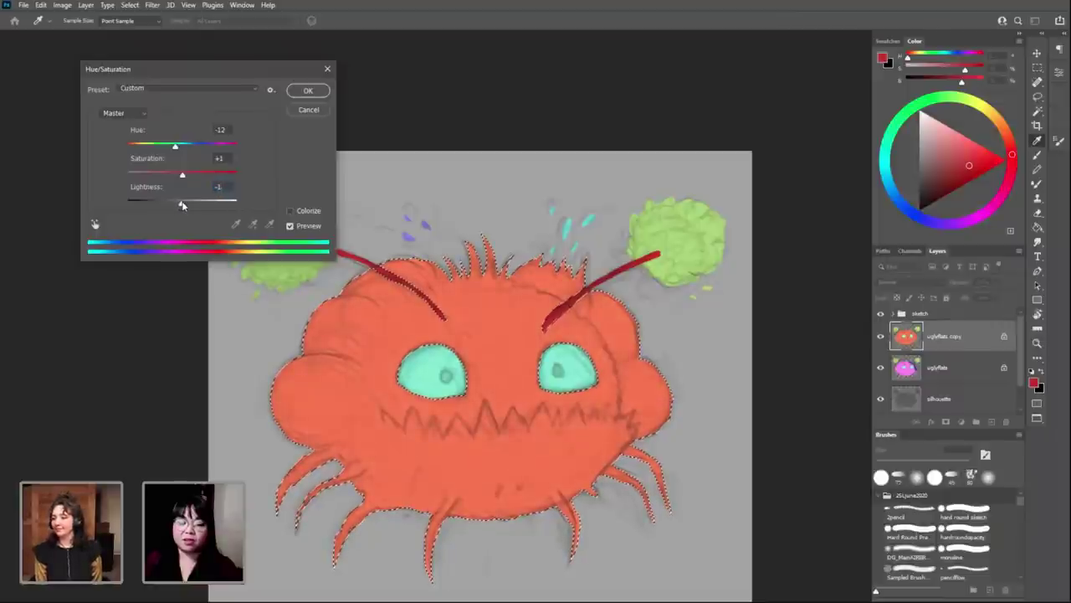
# Step: Apply the hue change, return to the uglyflats copy layer and deselect the body
pyautogui.click(308, 92)
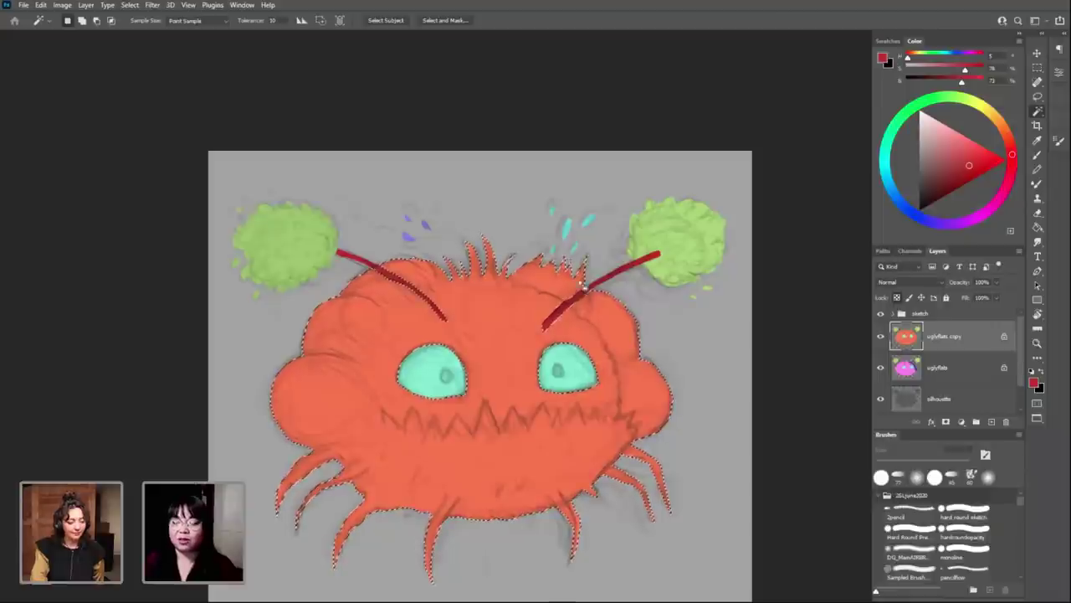
pyautogui.click(937, 369)
pyautogui.click(944, 341)
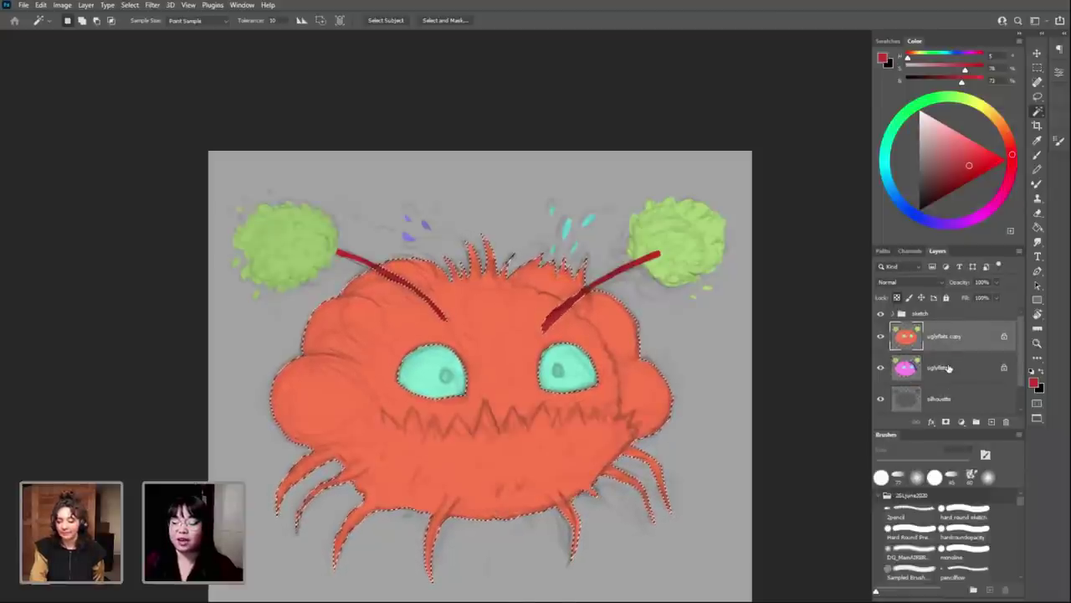
pyautogui.click(942, 368)
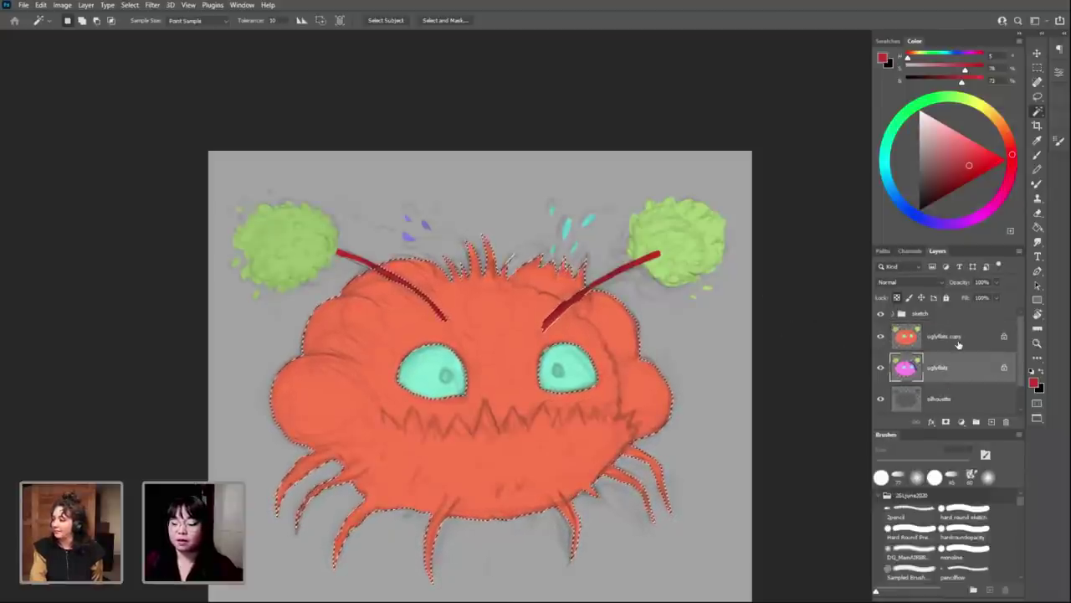
pyautogui.hotkey('alt', ']')
pyautogui.hotkey('ctrl', 'd')
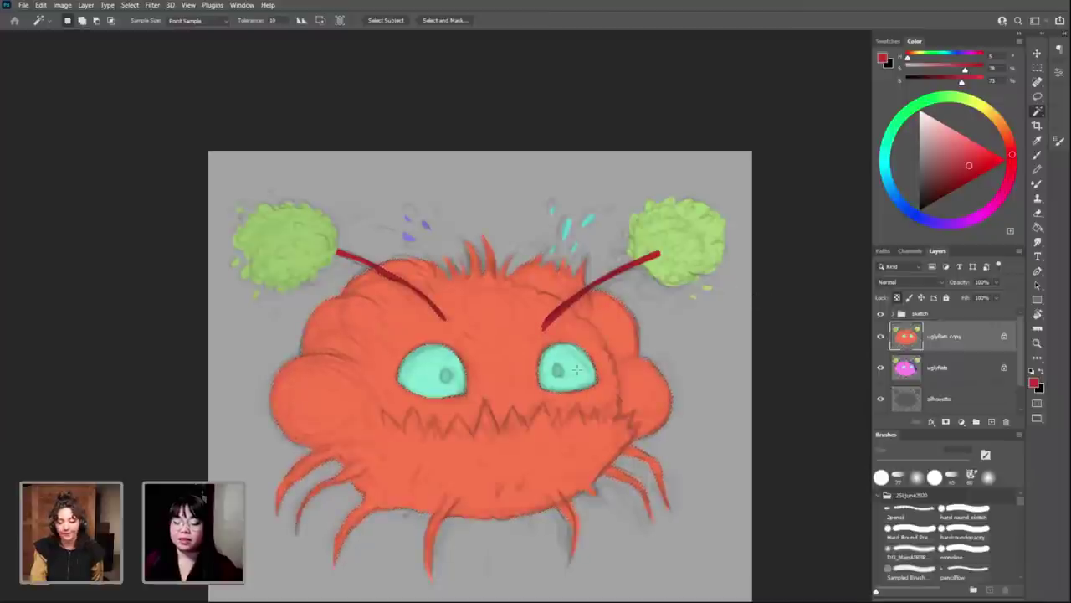
# Step: Set white as the painting colour and bucket-fill both eyes white
pyautogui.press('d')
pyautogui.press('x')
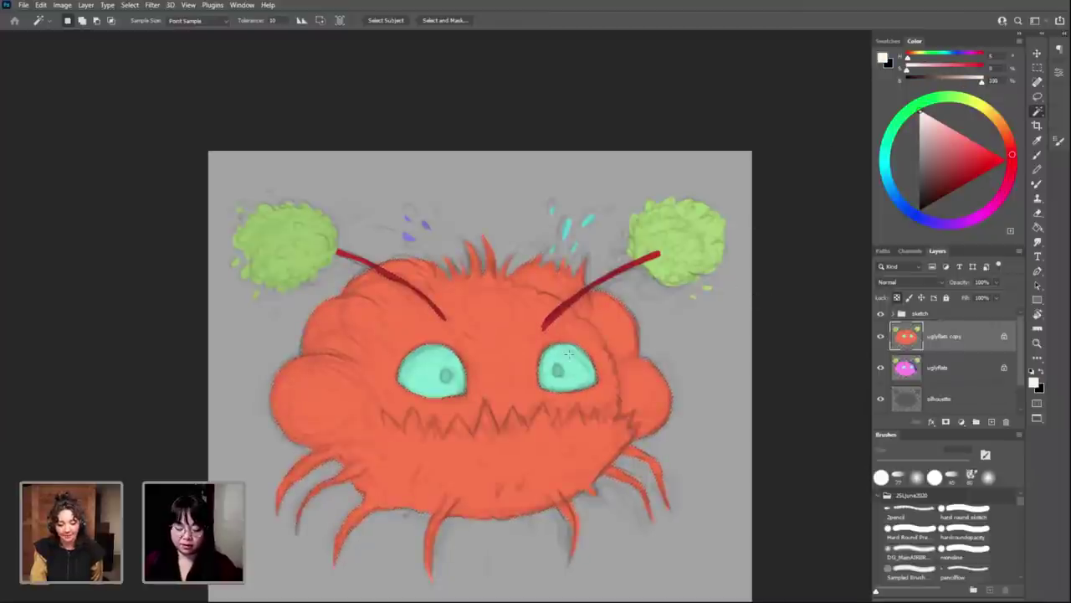
pyautogui.press('f')
pyautogui.press('f')
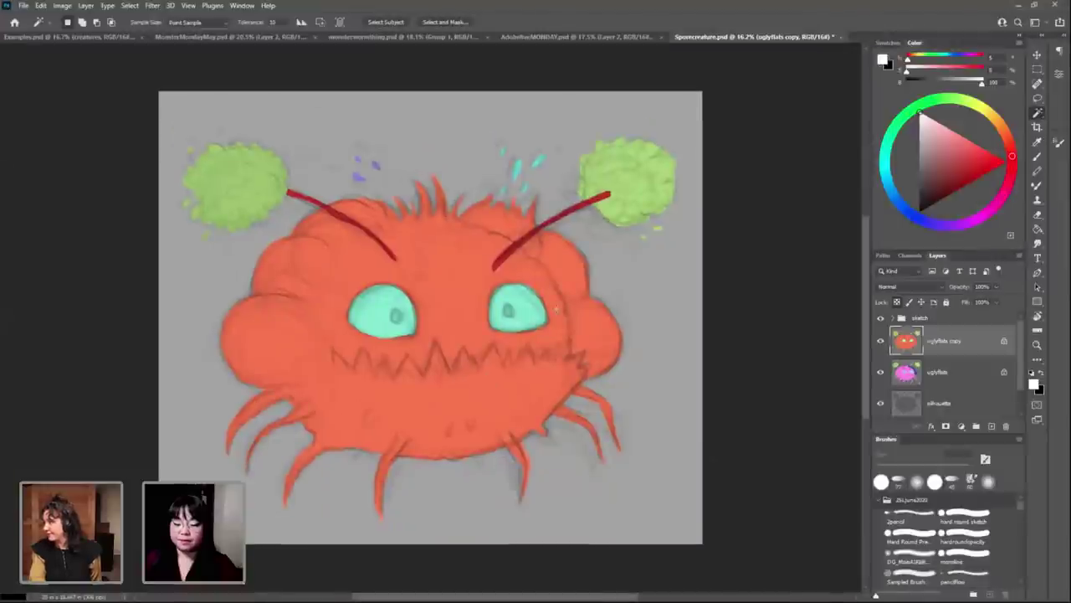
pyautogui.press('g')
pyautogui.click(518, 311)
pyautogui.click(381, 313)
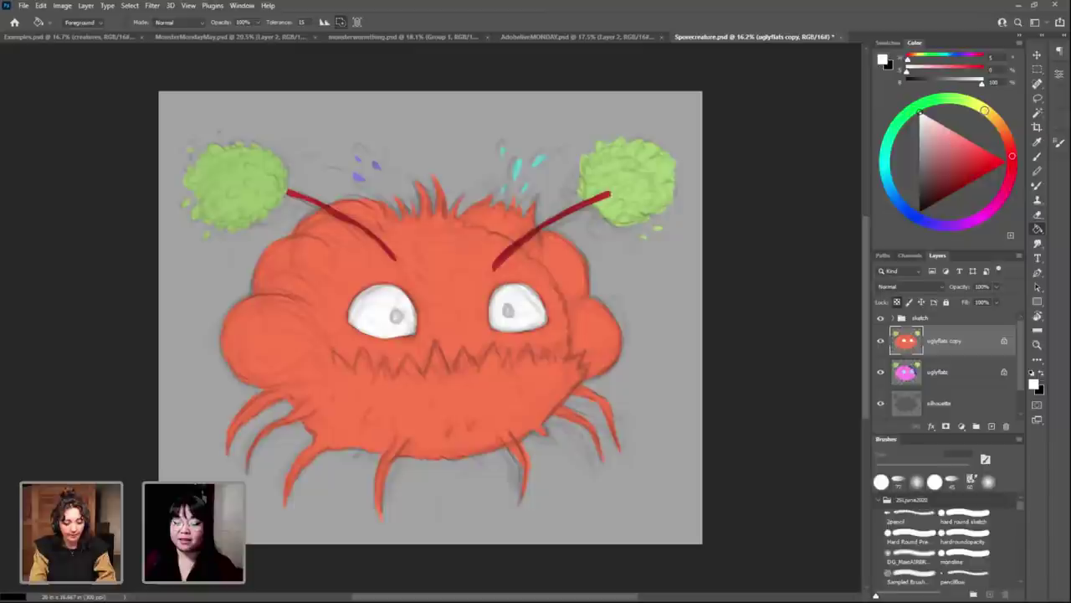
# Step: Pick a pale yellow and bucket-fill both eyes with it
pyautogui.click(985, 110)
pyautogui.moveTo(964, 137); pyautogui.dragTo(960, 135)
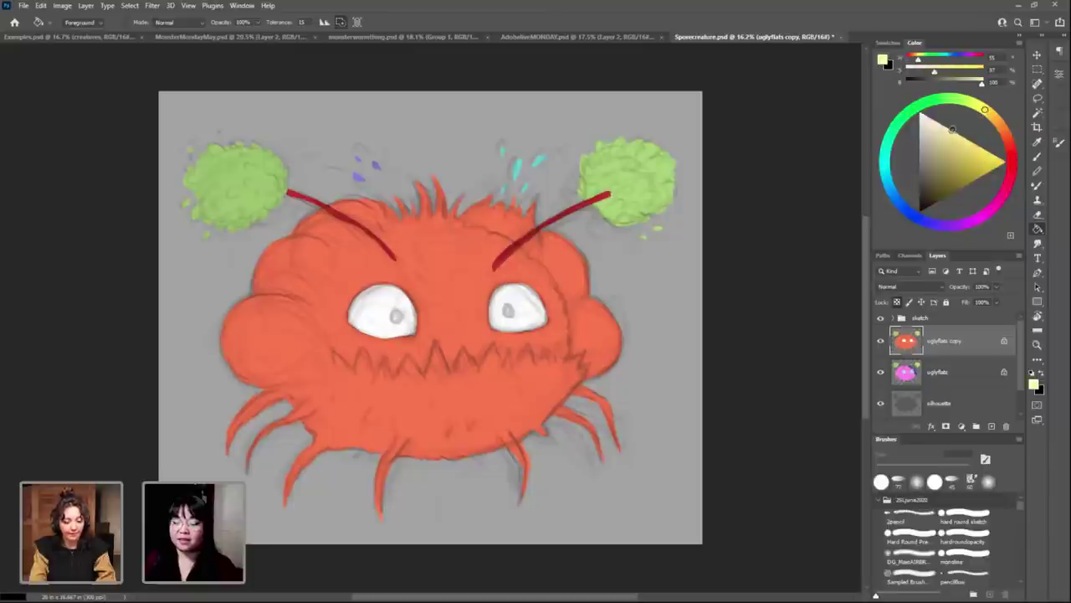
pyautogui.click(506, 289)
pyautogui.click(386, 311)
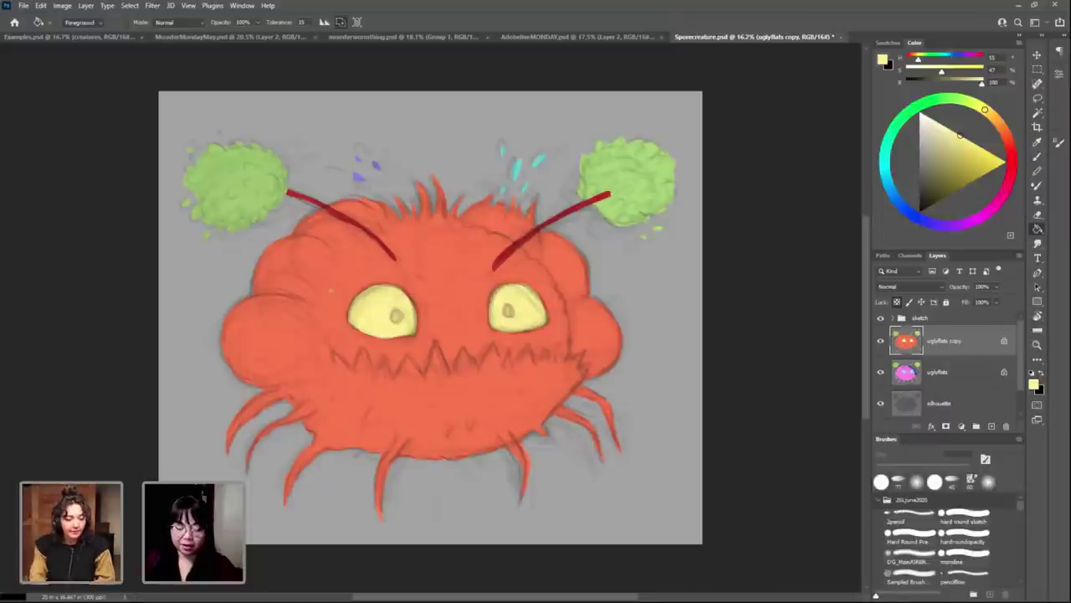
# Step: Magic Wand the orange body and apply a Hue/Saturation boost of Saturation +48
pyautogui.press('w')
pyautogui.click(441, 282)
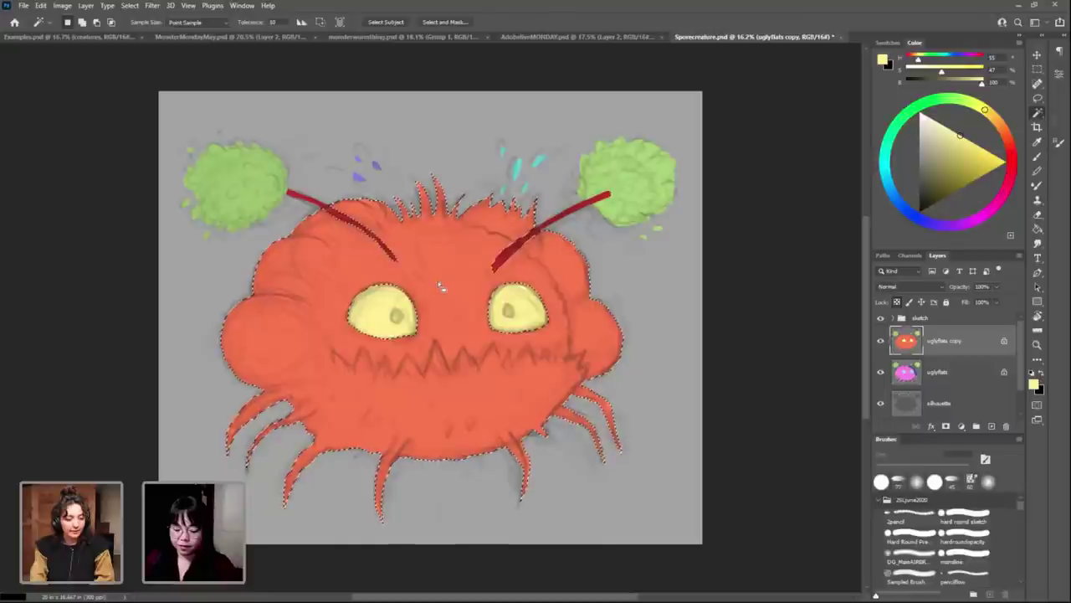
pyautogui.hotkey('ctrl', 'u')
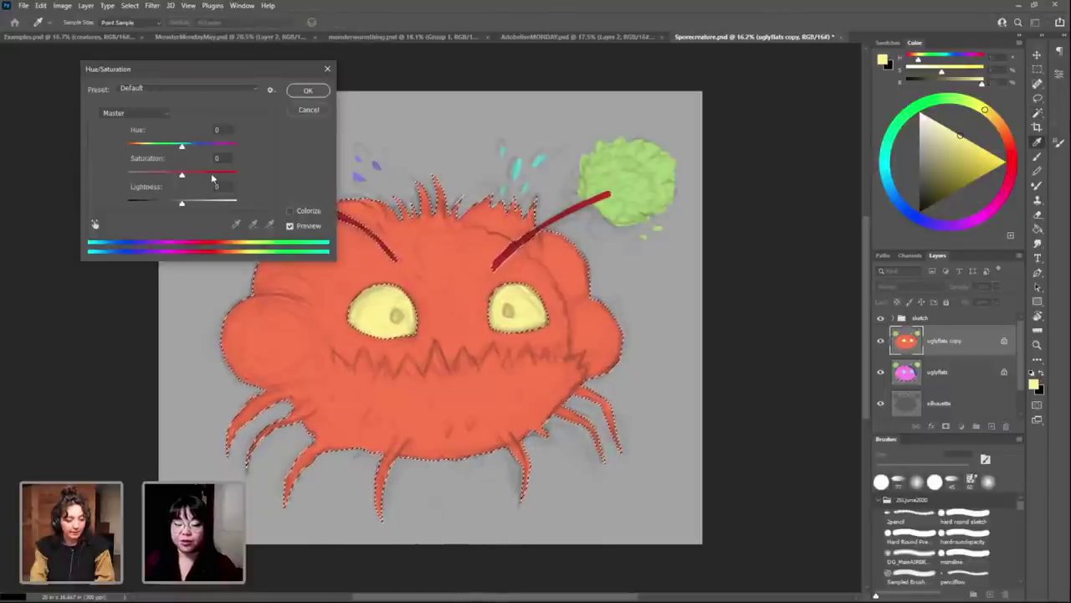
pyautogui.moveTo(212, 178); pyautogui.dragTo(214, 176)
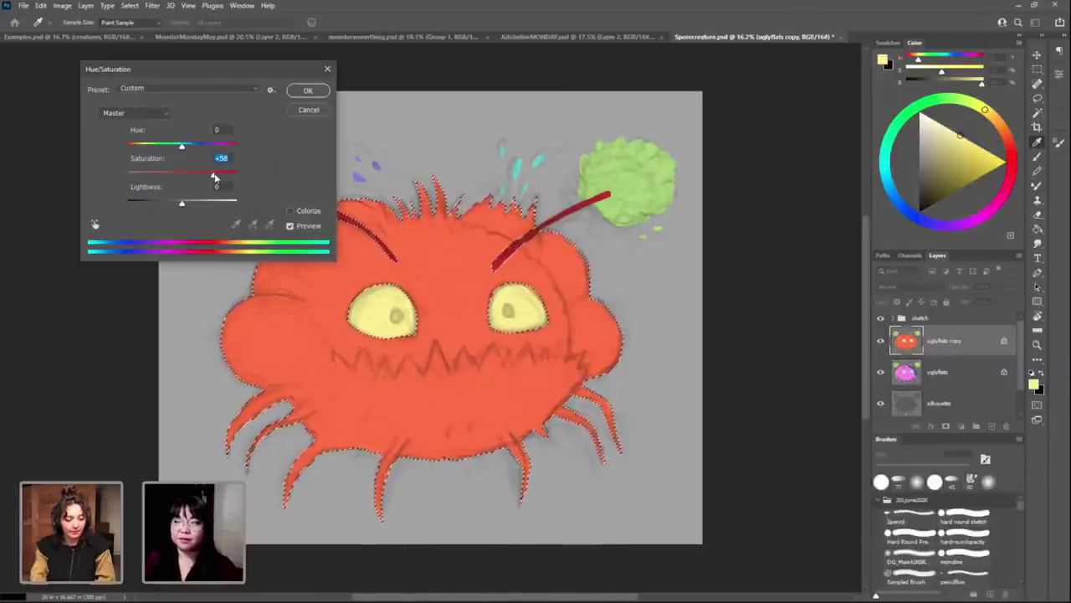
pyautogui.moveTo(215, 176); pyautogui.dragTo(207, 176)
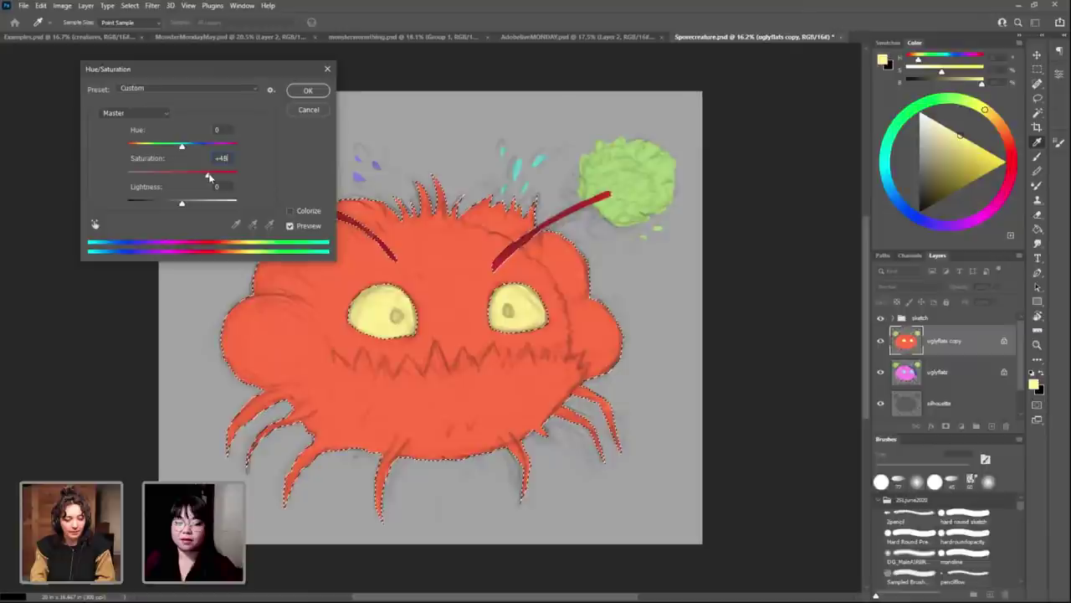
pyautogui.click(307, 89)
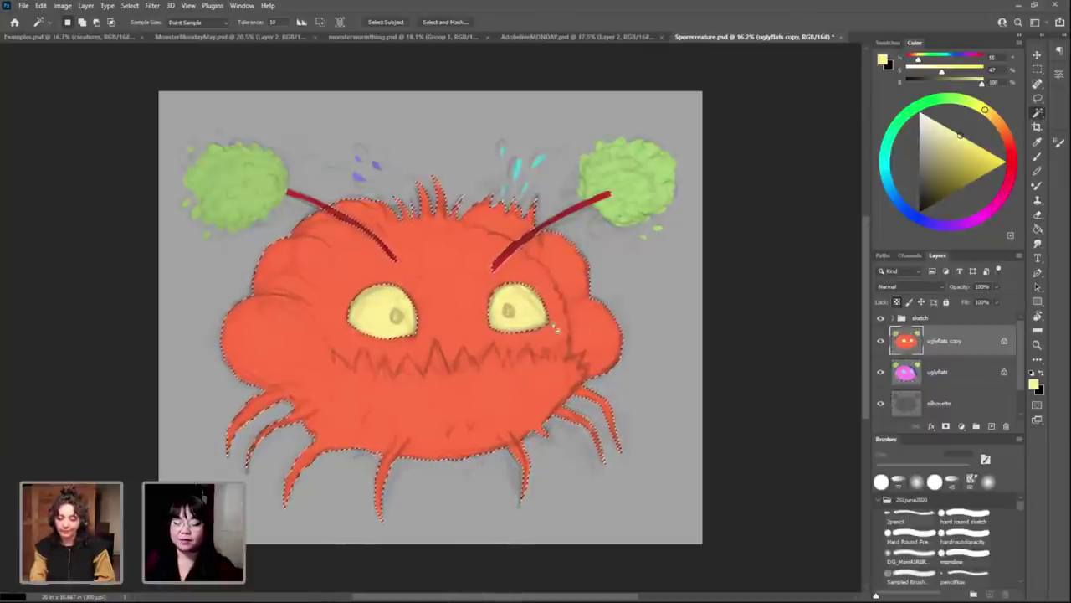
# Step: Clear the selections and hide the sketch group to see the flat colours
pyautogui.hotkey('ctrl', 'd')
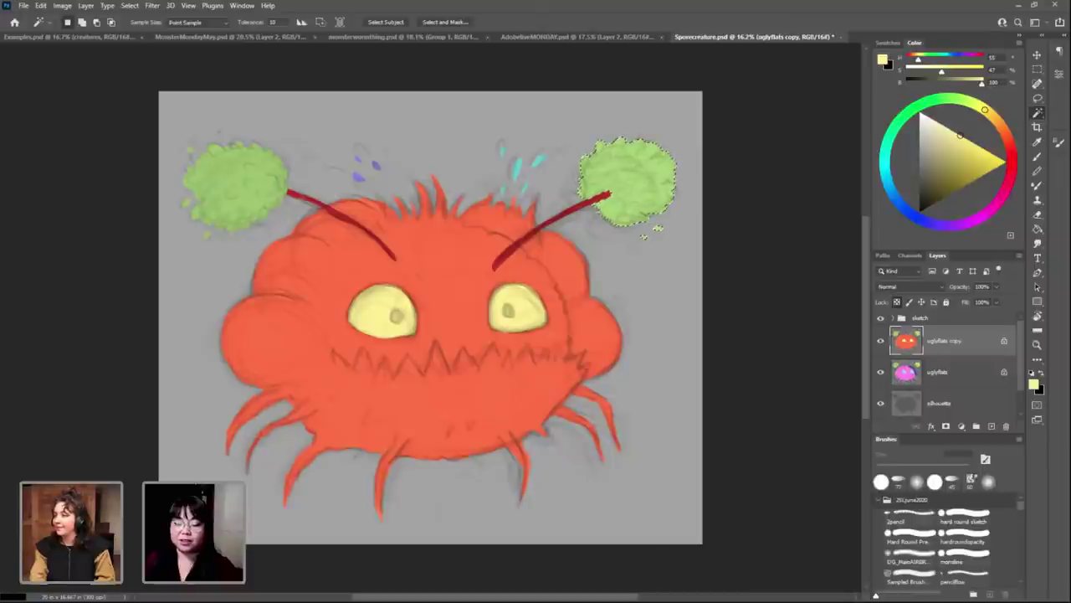
pyautogui.hotkey('ctrl', 'd')
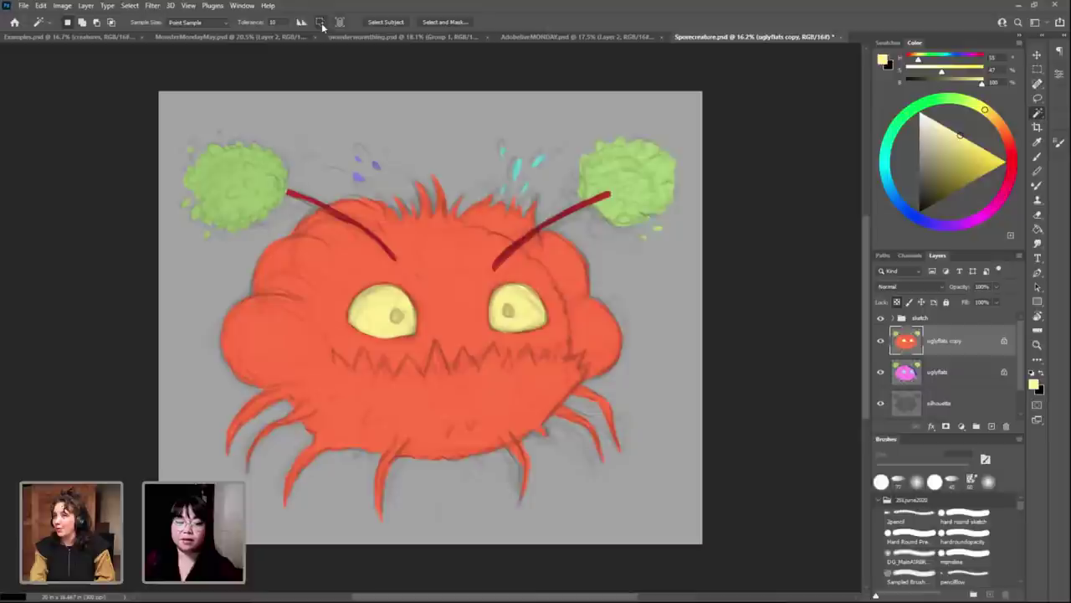
pyautogui.click(237, 180)
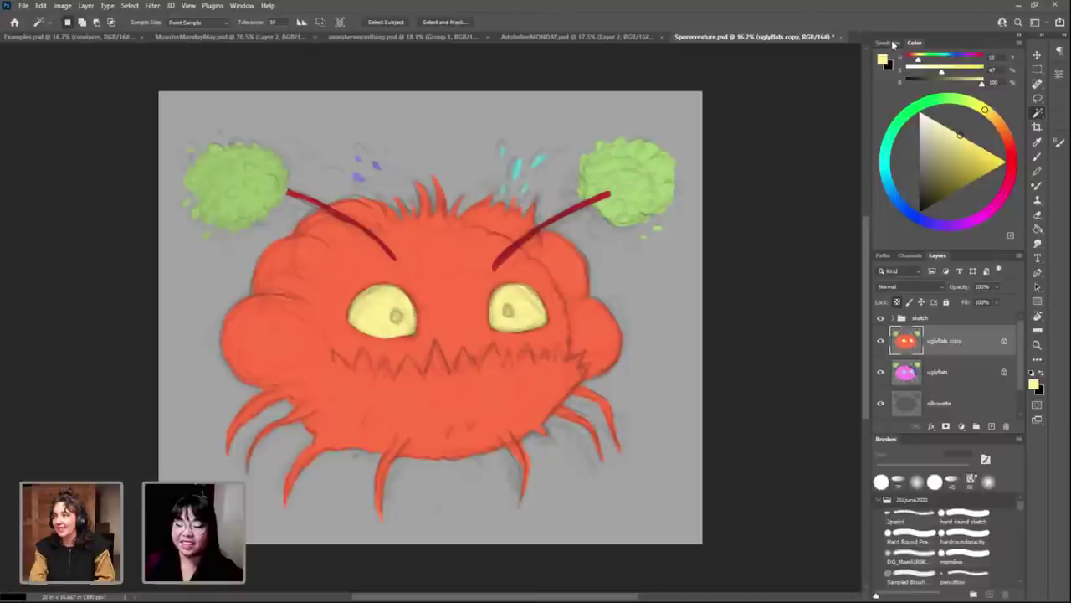
pyautogui.click(893, 44)
pyautogui.click(880, 318)
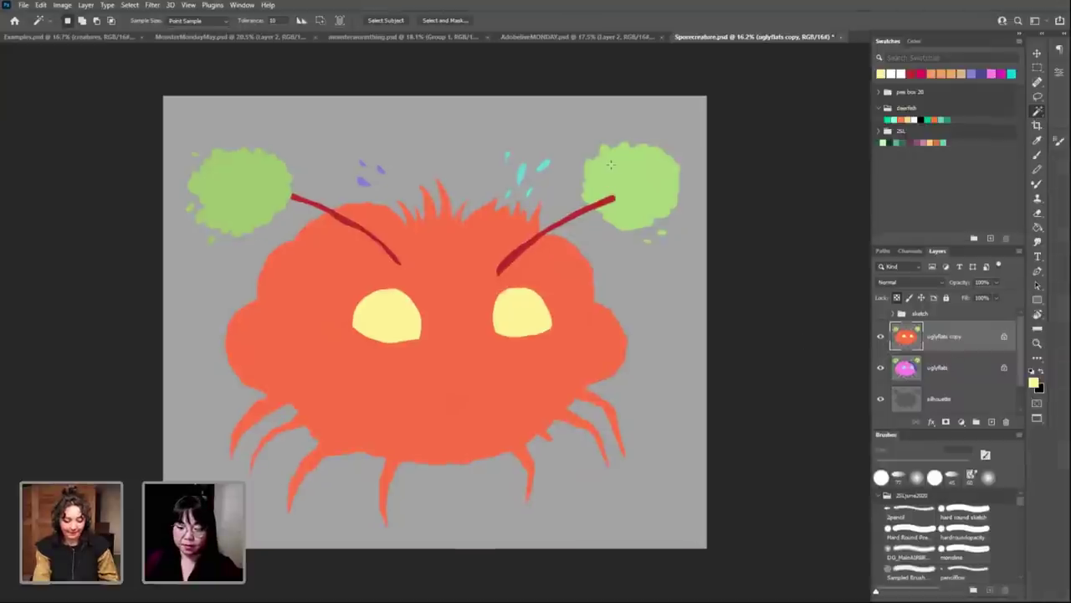
# Step: Sample the left puff's green and Paint Bucket the right puff with it
pyautogui.press('f')
pyautogui.press('f')
pyautogui.press('f')
pyautogui.press('g')
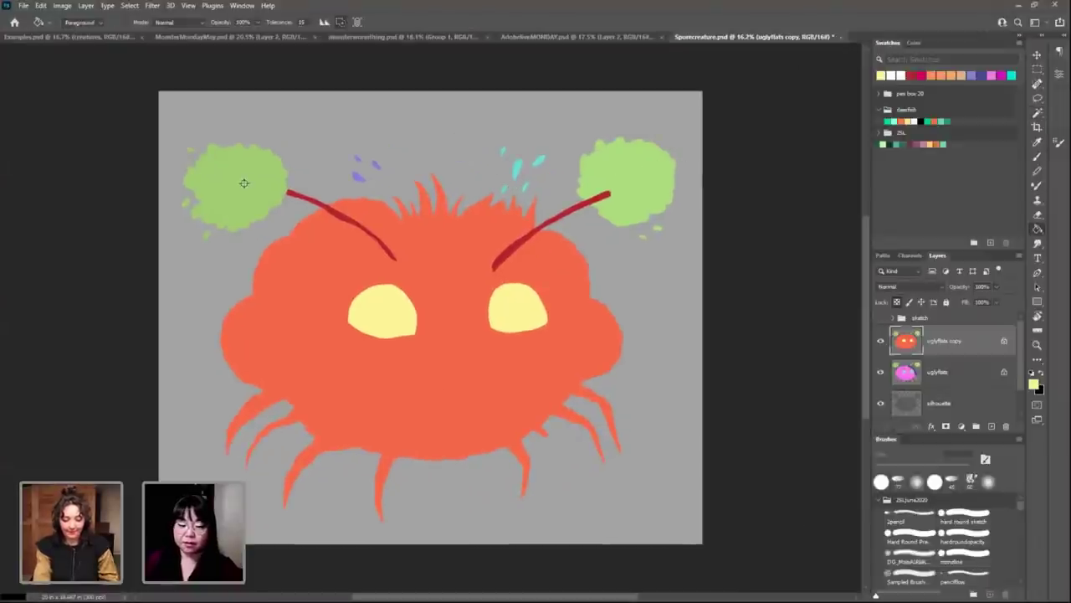
pyautogui.keyDown('alt'); pyautogui.click(243, 182); pyautogui.keyUp('alt')
pyautogui.click(650, 177)
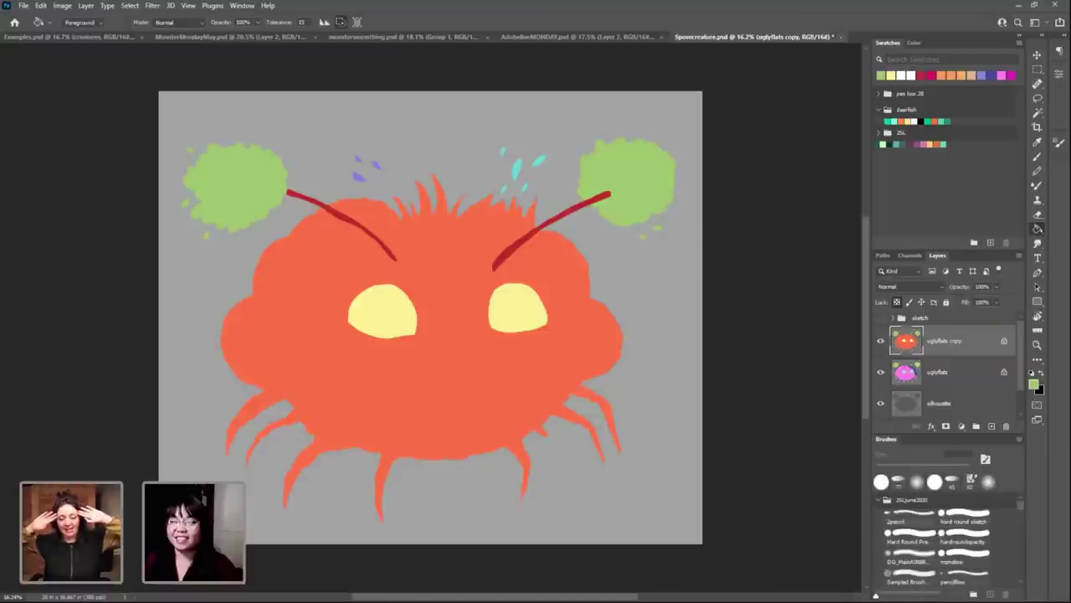
# Step: Show the sketch group again and check both green puffs with the Magic Wand
pyautogui.click(881, 318)
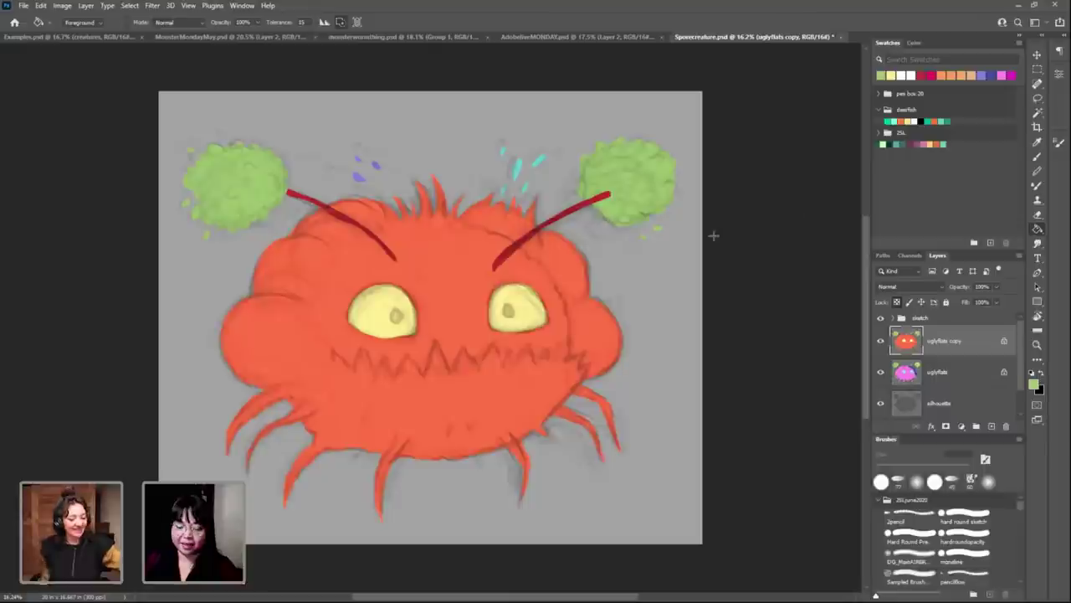
pyautogui.press('w')
pyautogui.click(649, 186)
pyautogui.hotkey('ctrl', 'd')
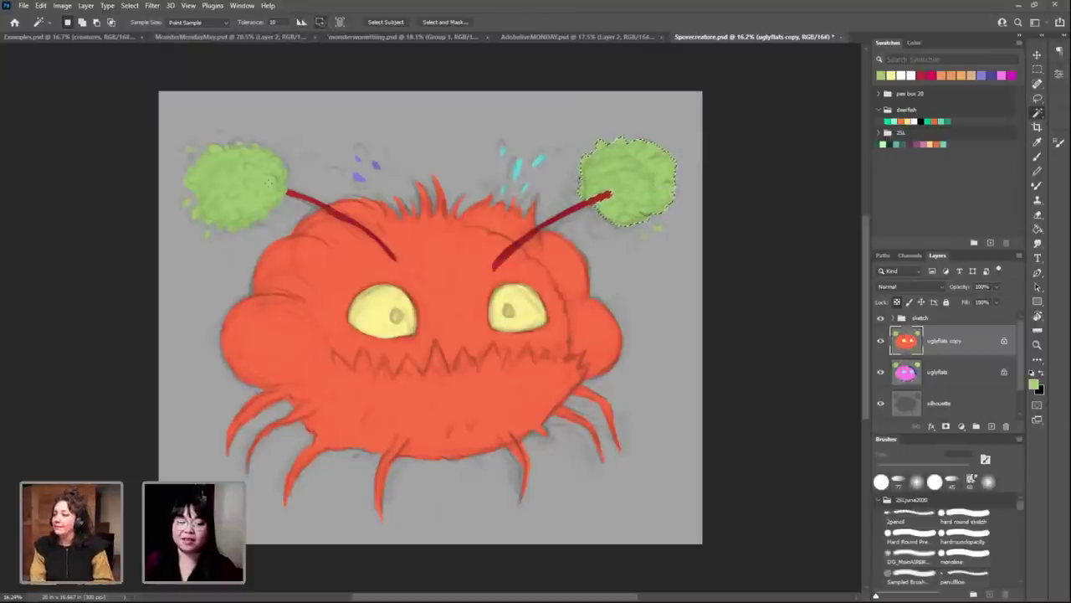
# Step: Select the green puffs, then undo a trial move of a puff copy
pyautogui.click(638, 171)
pyautogui.click(638, 170)
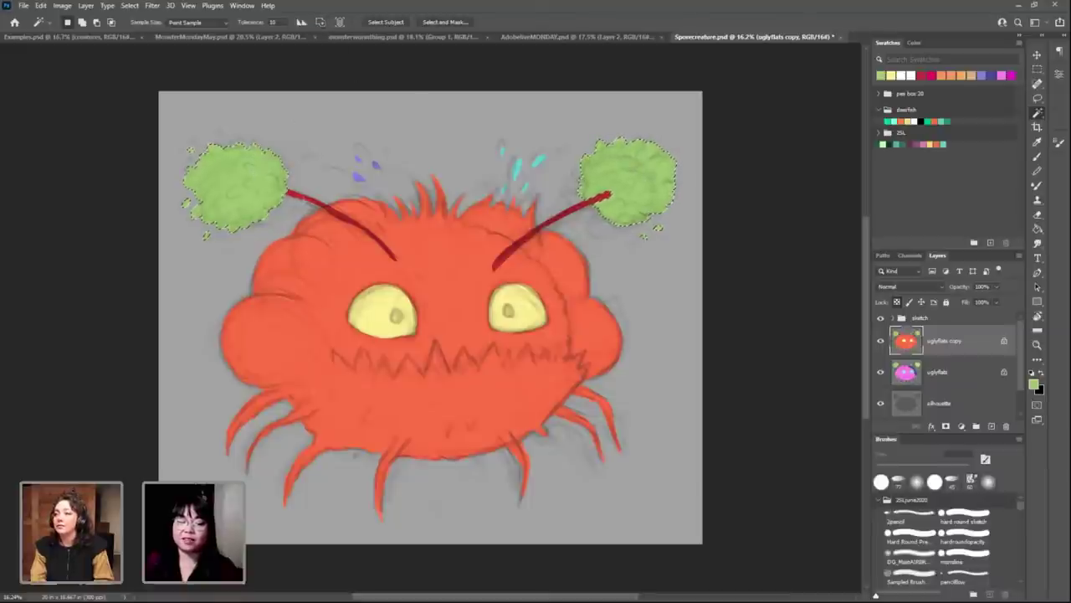
pyautogui.keyDown('shift'); pyautogui.click(257, 167); pyautogui.keyUp('shift')
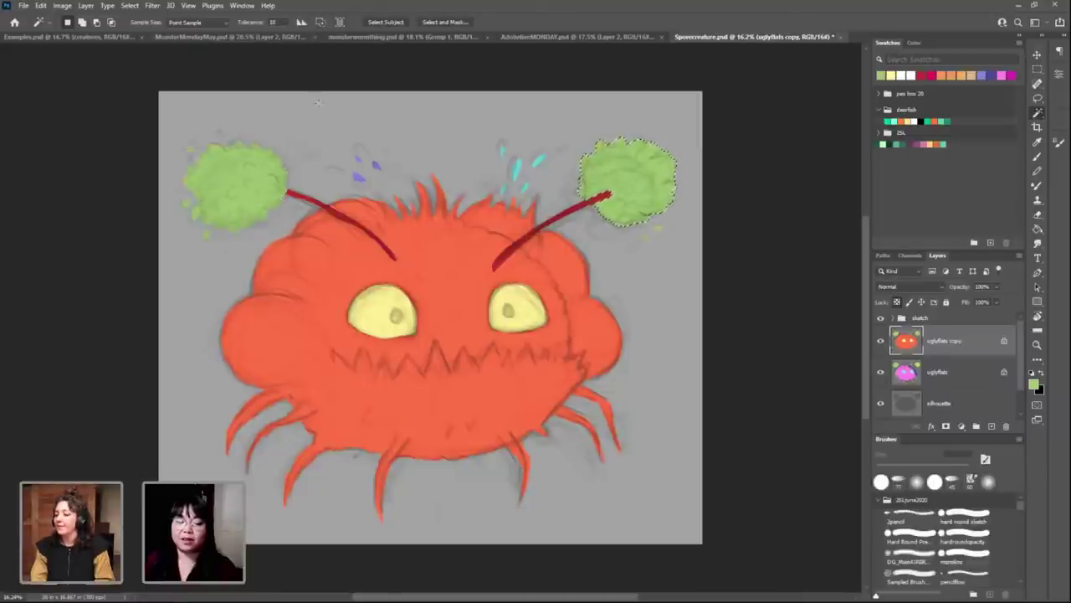
pyautogui.hotkey('ctrl', 'd')
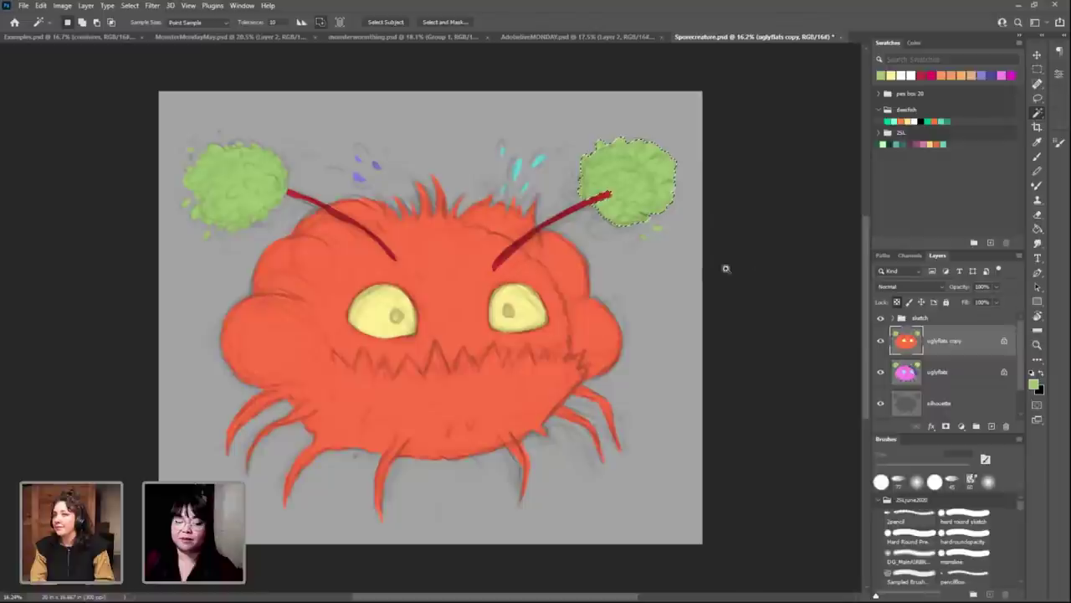
pyautogui.moveTo(711, 218); pyautogui.dragTo(601, 282)
pyautogui.hotkey('ctrl', 'z')
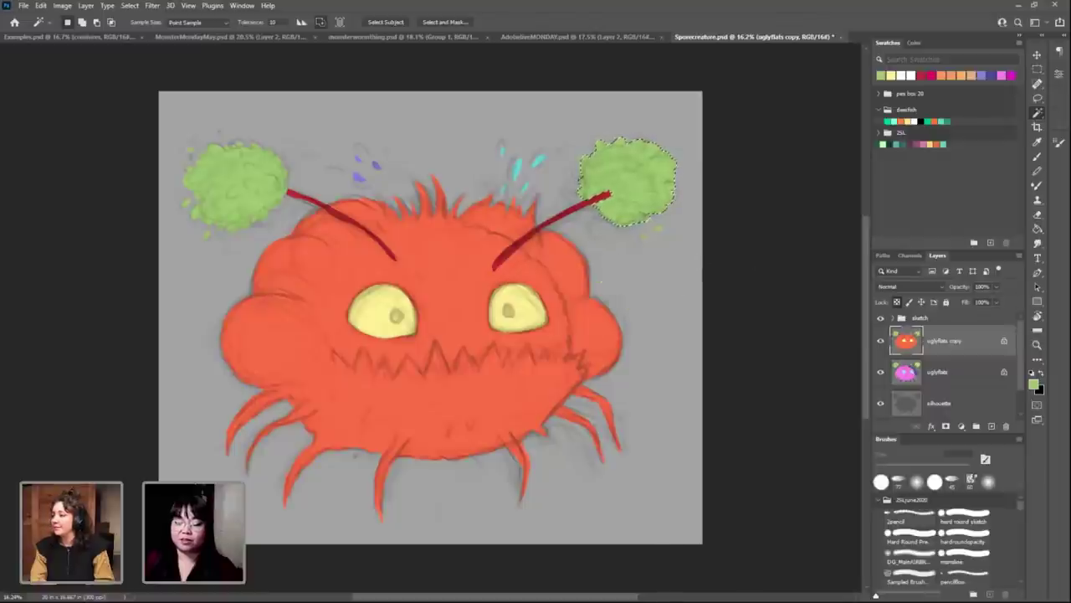
# Step: Select both puffs together, zoom in on them, and pick a brighter green in the Color panel
pyautogui.click(321, 22)
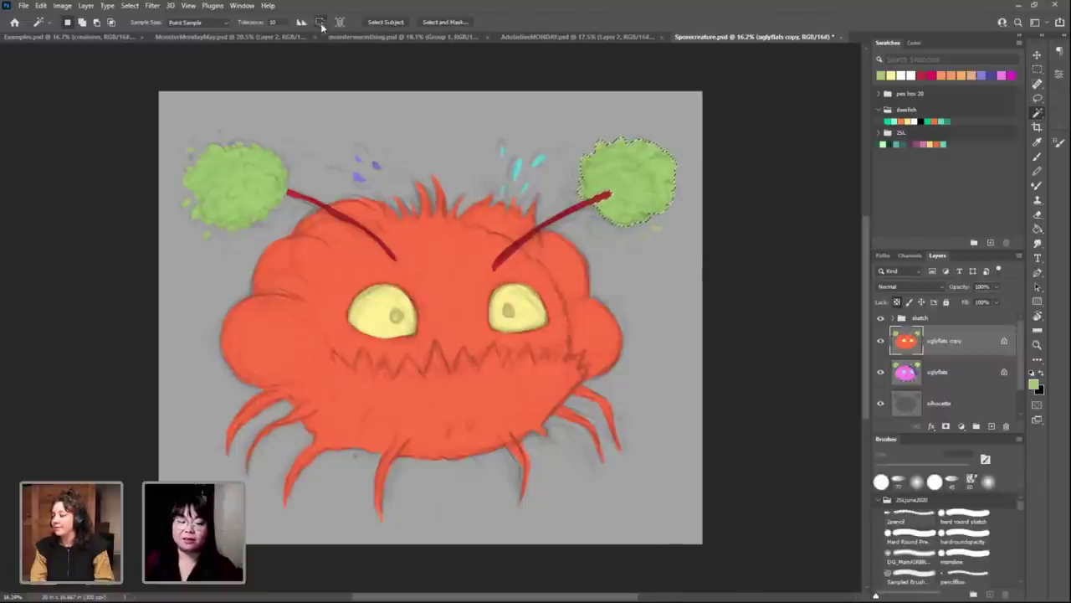
pyautogui.click(231, 184)
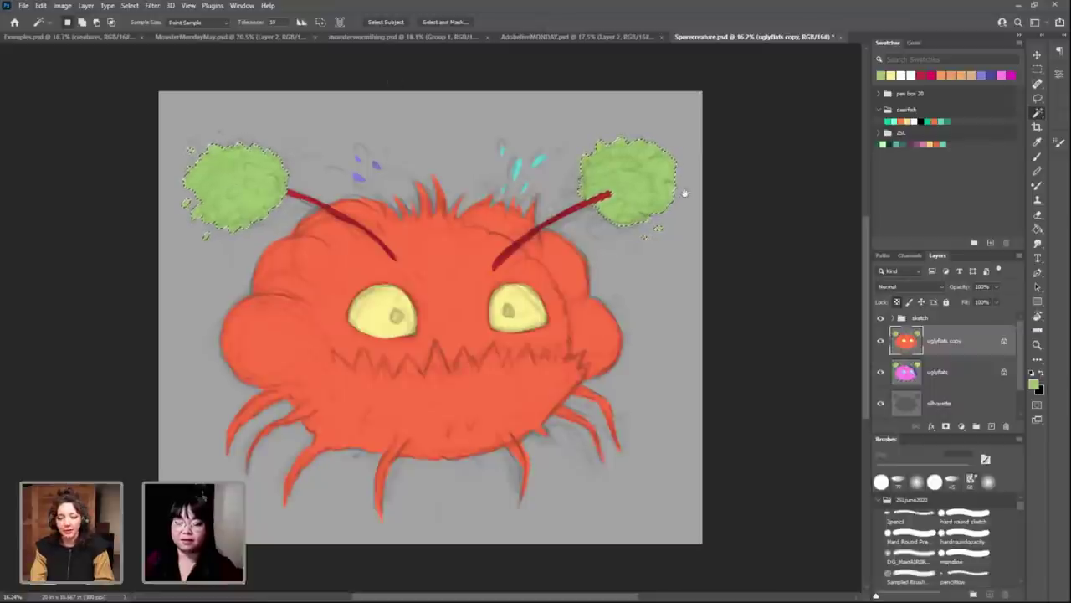
pyautogui.moveTo(716, 200); pyautogui.dragTo(758, 218)
pyautogui.scroll(2, 679, 254)
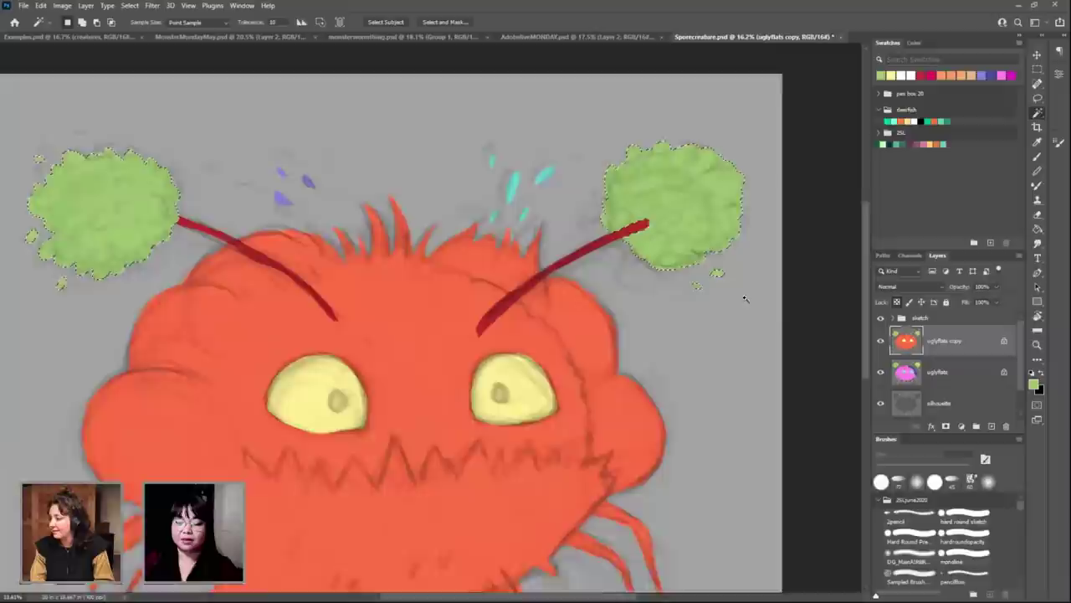
pyautogui.scroll(3, 680, 254)
pyautogui.moveTo(718, 217); pyautogui.dragTo(710, 285)
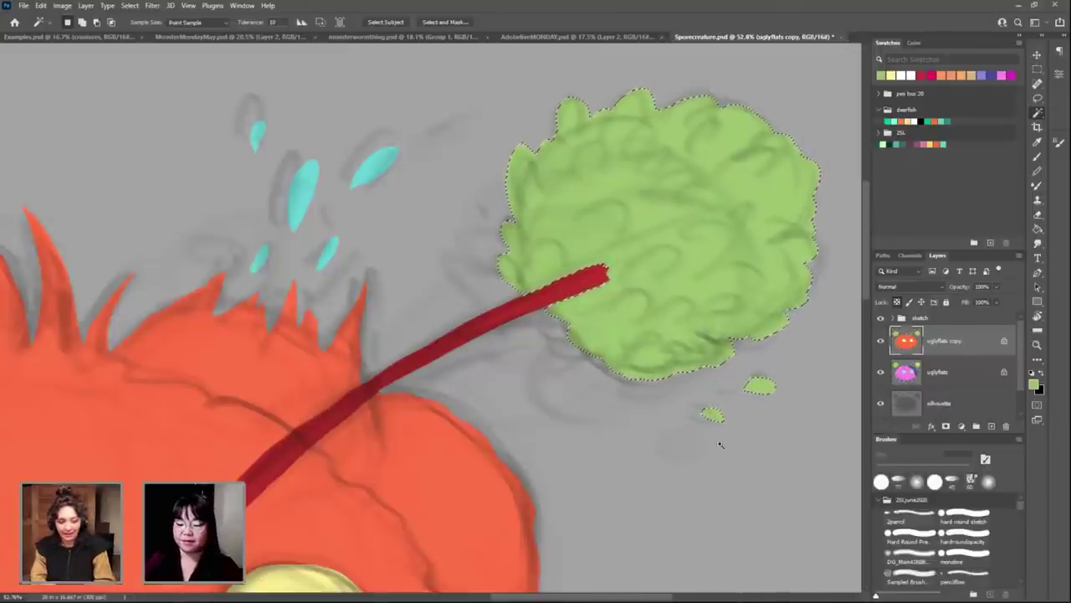
pyautogui.scroll(-5, 725, 444)
pyautogui.scroll(5, 658, 402)
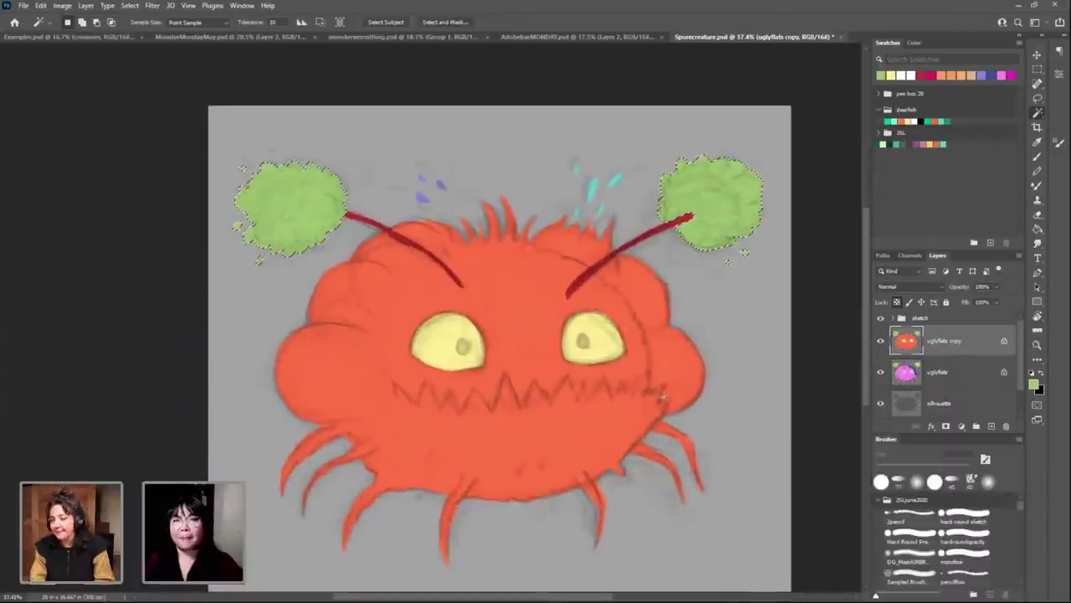
pyautogui.click(918, 41)
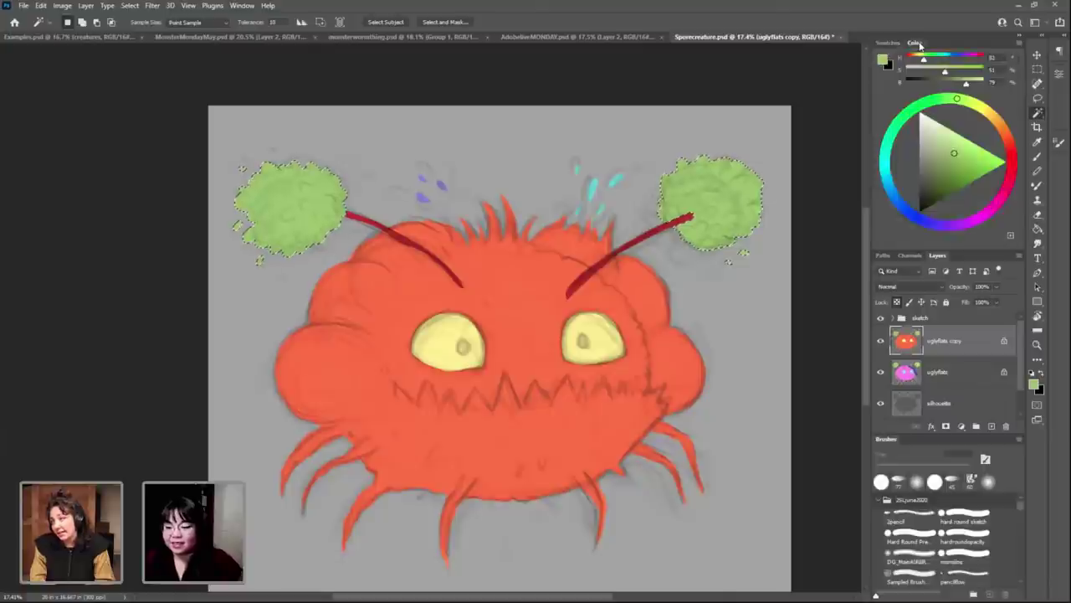
pyautogui.moveTo(954, 153); pyautogui.dragTo(968, 147)
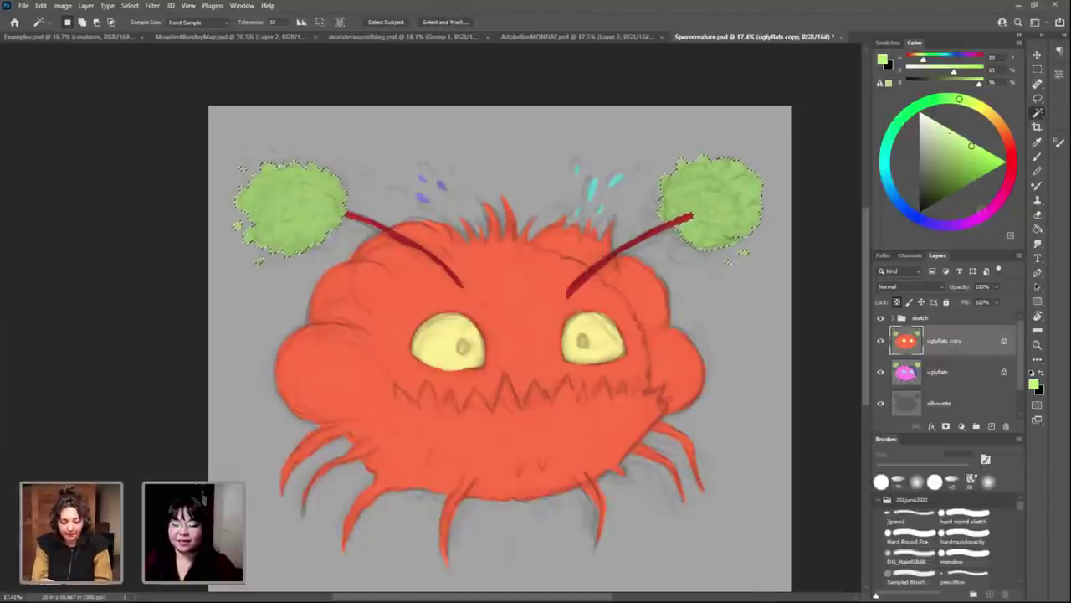
# Step: Preview pink, lighter, light-blue and mint-green hue shifts on the selected puffs
pyautogui.hotkey('ctrl', 'u')
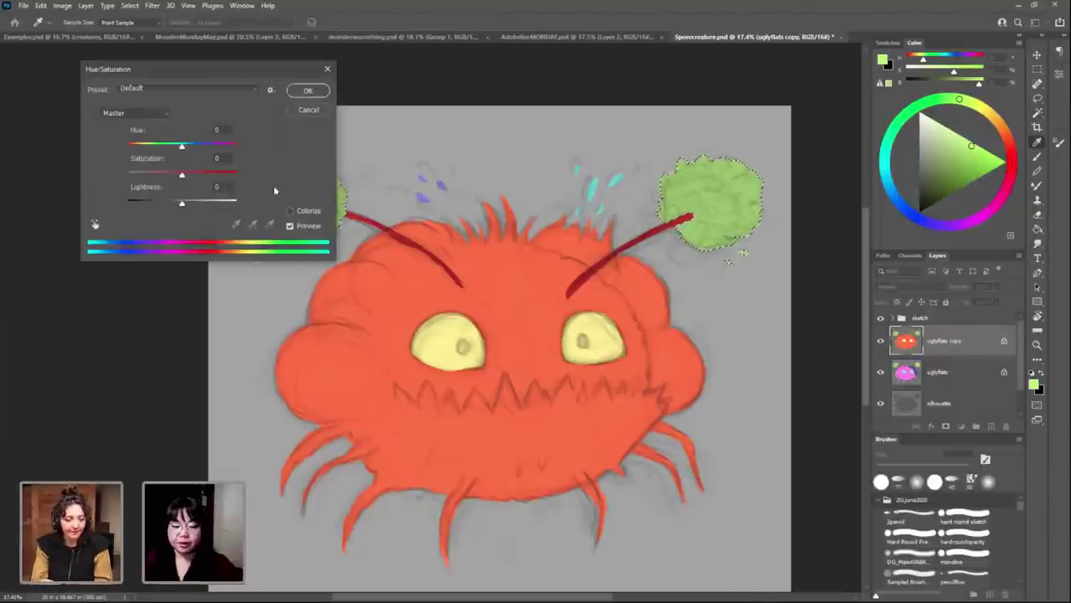
pyautogui.moveTo(182, 146); pyautogui.dragTo(141, 147)
pyautogui.moveTo(182, 203); pyautogui.dragTo(203, 207)
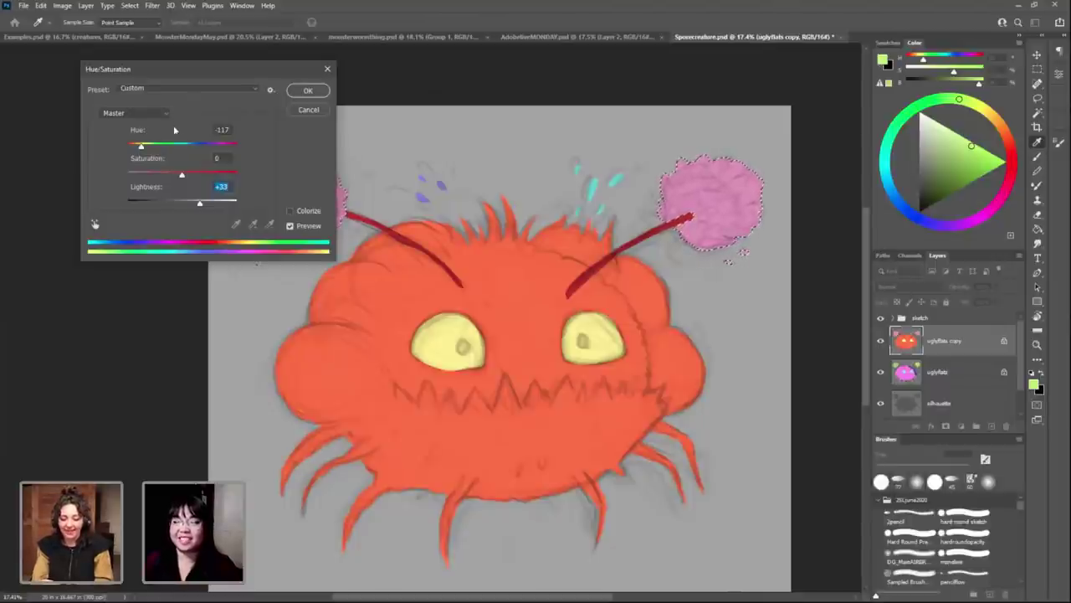
pyautogui.click(226, 147)
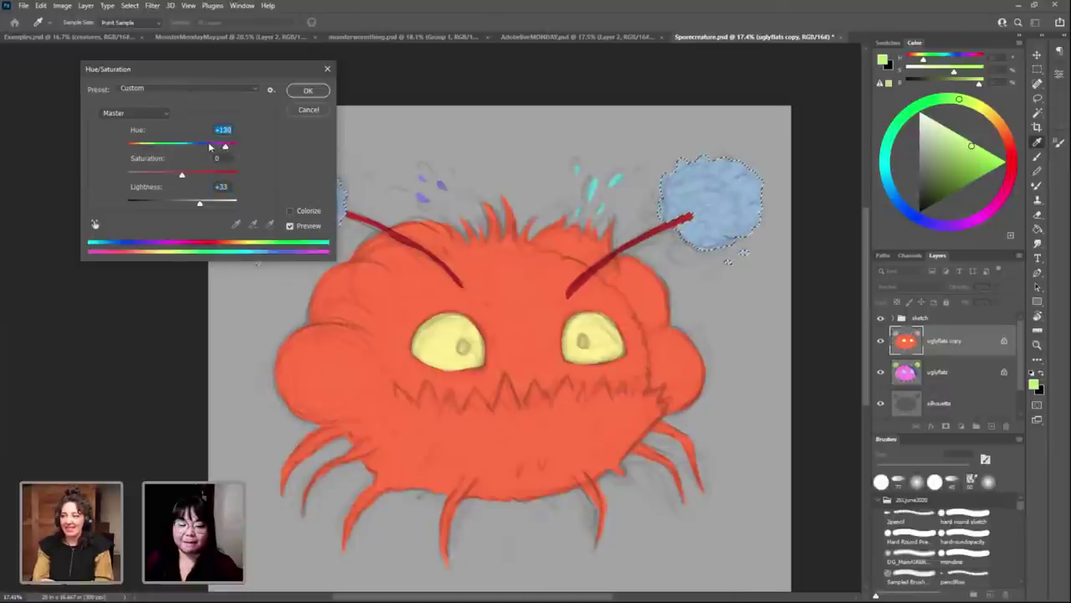
pyautogui.moveTo(210, 146)
pyautogui.mouseDown()
pyautogui.moveTo(192, 145)
pyautogui.moveTo(219, 148)
pyautogui.mouseUp()
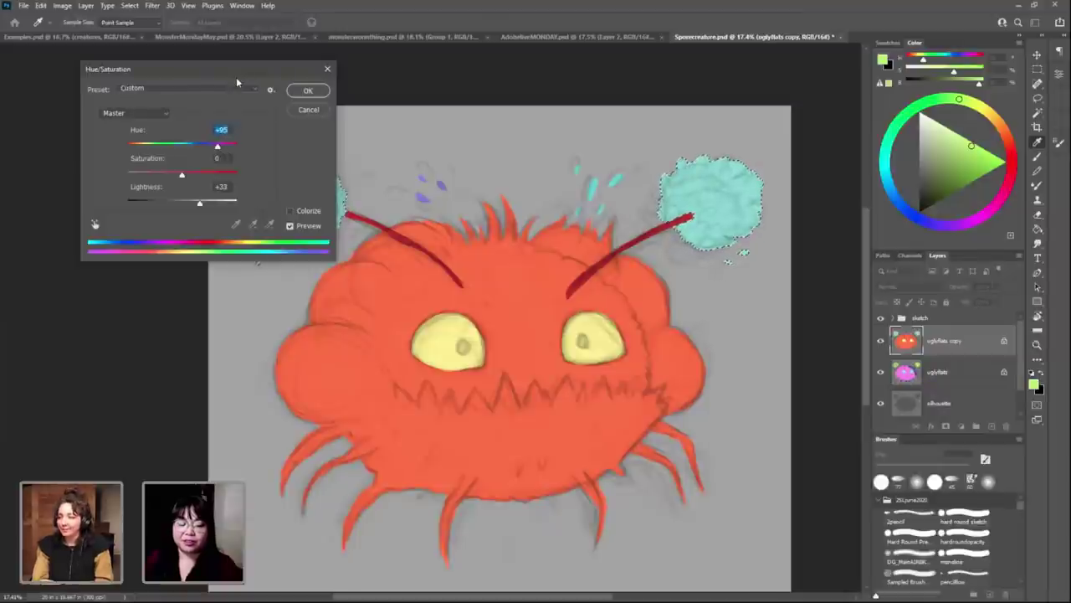
# Step: Try yellow-green and tan hues, cancel to keep the puffs green, then select both antennae
pyautogui.moveTo(236, 70); pyautogui.dragTo(194, 57)
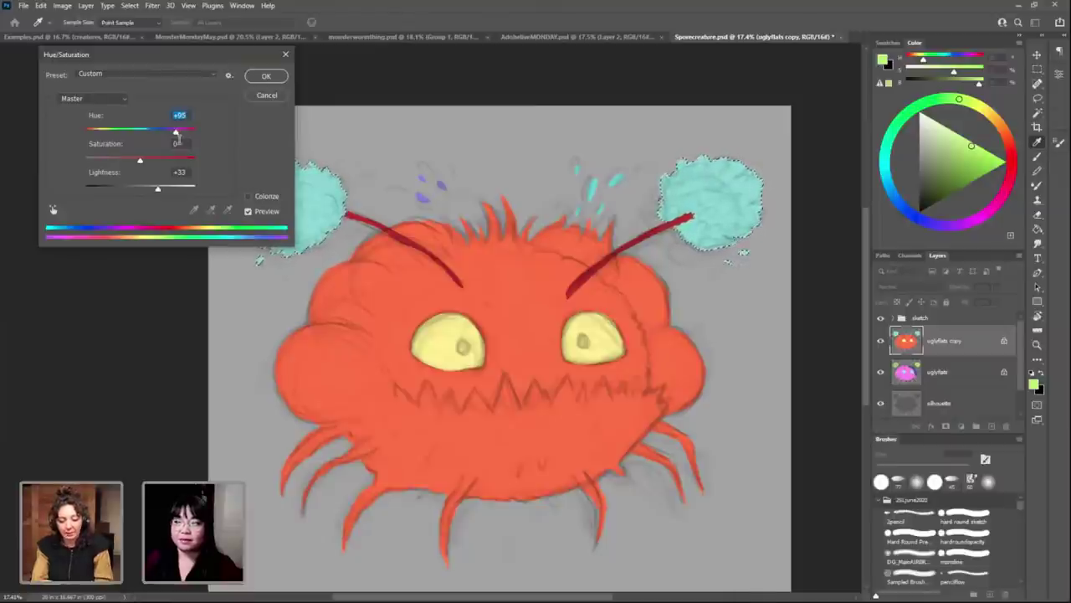
pyautogui.click(130, 132)
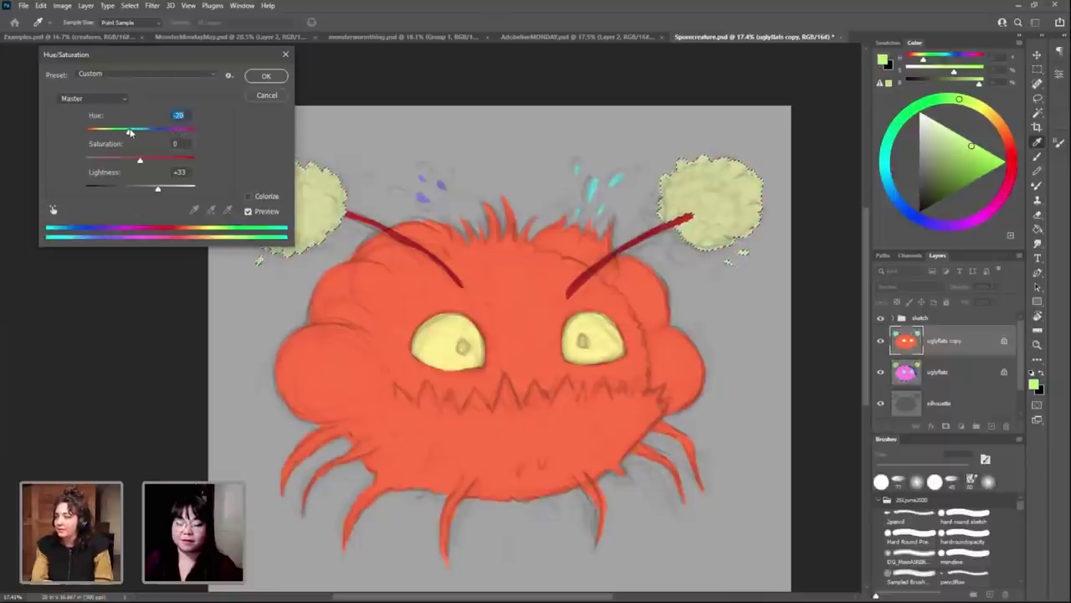
pyautogui.moveTo(129, 133); pyautogui.dragTo(121, 132)
pyautogui.click(248, 212)
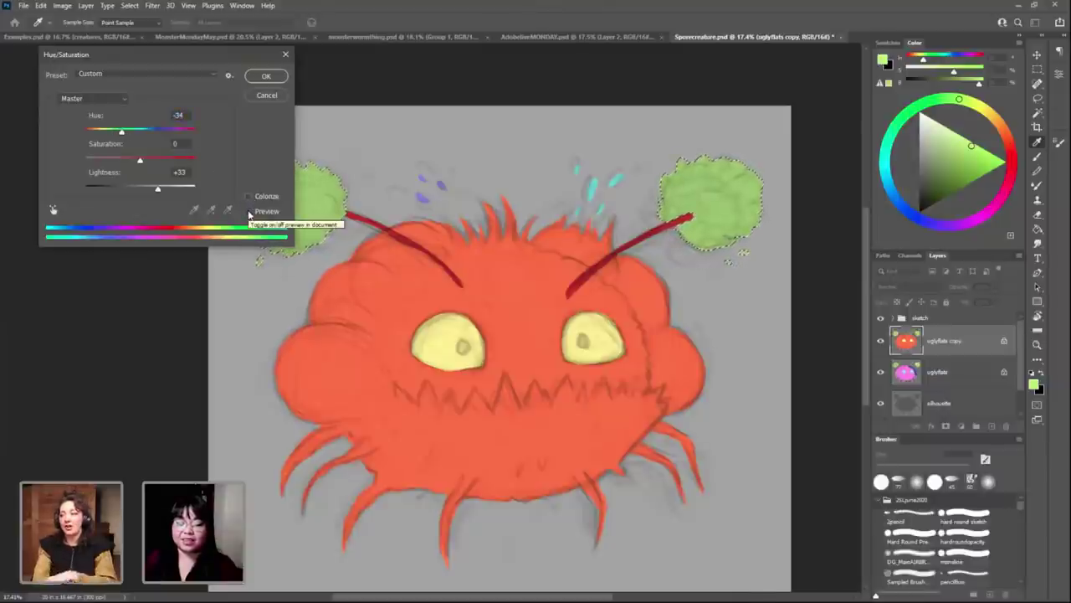
pyautogui.click(248, 213)
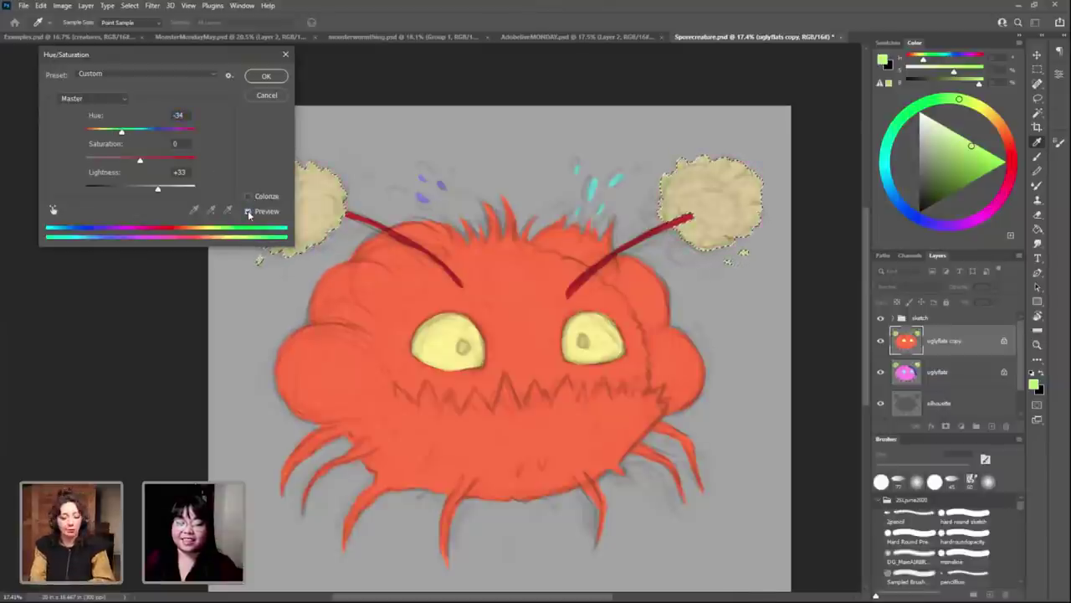
pyautogui.click(267, 97)
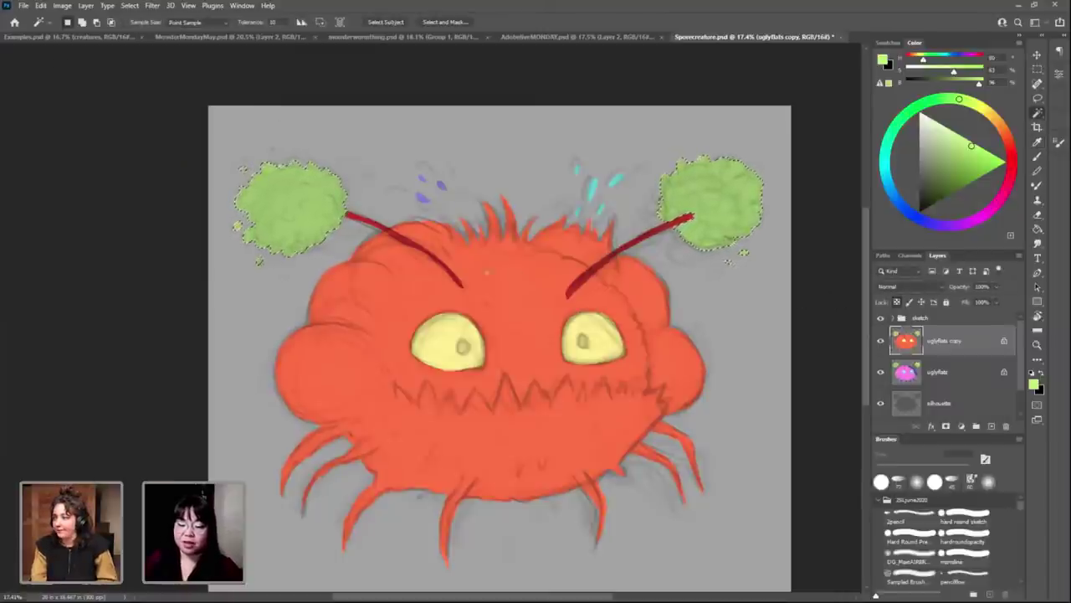
pyautogui.hotkey('ctrl', 'd')
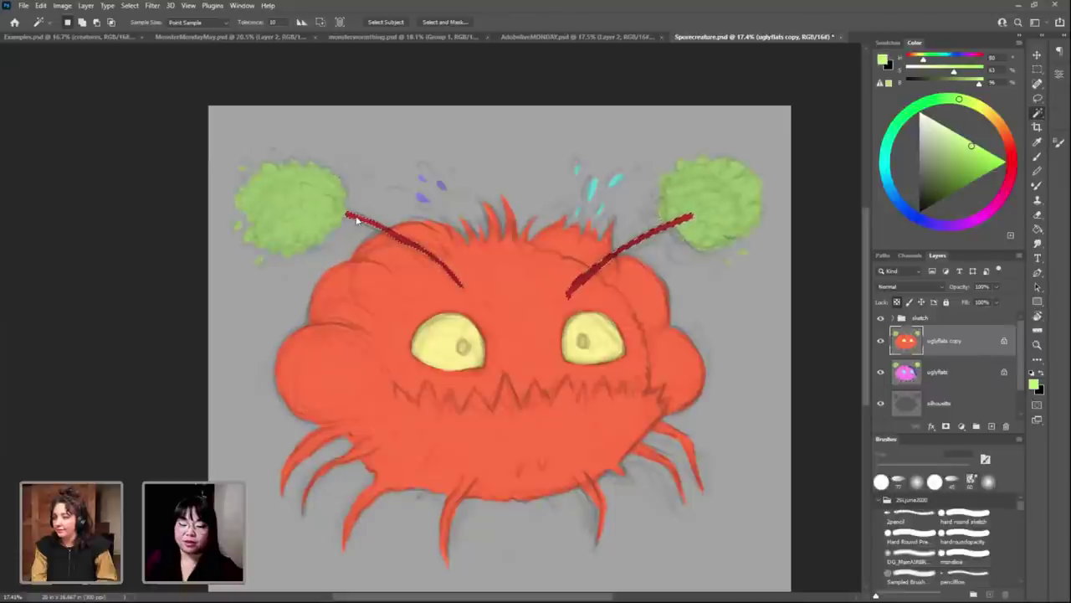
pyautogui.click(357, 220)
# Step: Test hue shifts on the antennae, then deselect and add a new empty Layer 3
pyautogui.hotkey('ctrl', 'u')
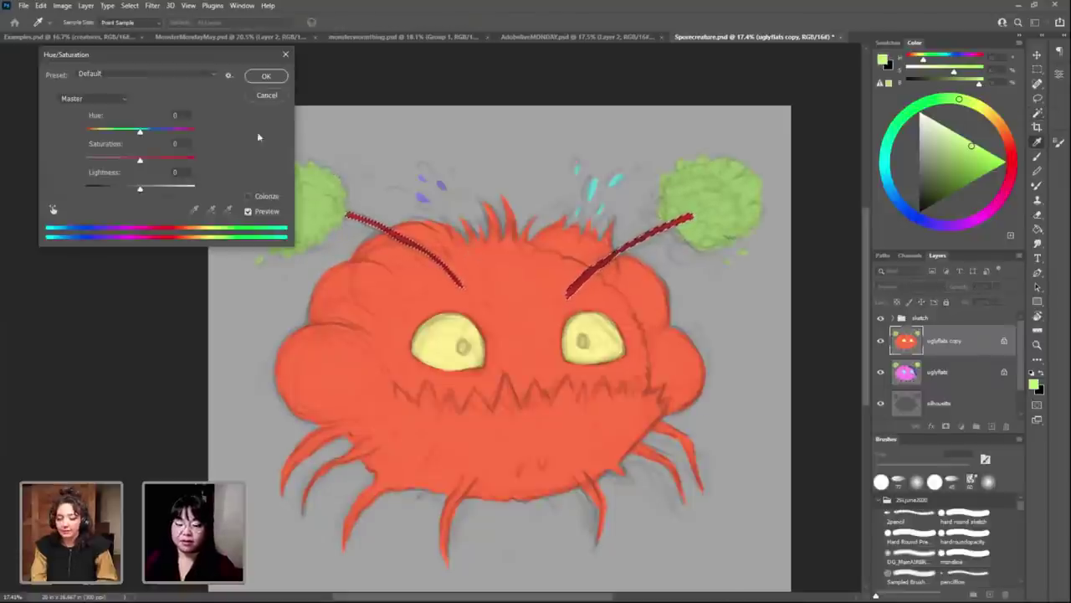
pyautogui.moveTo(140, 131); pyautogui.dragTo(124, 132)
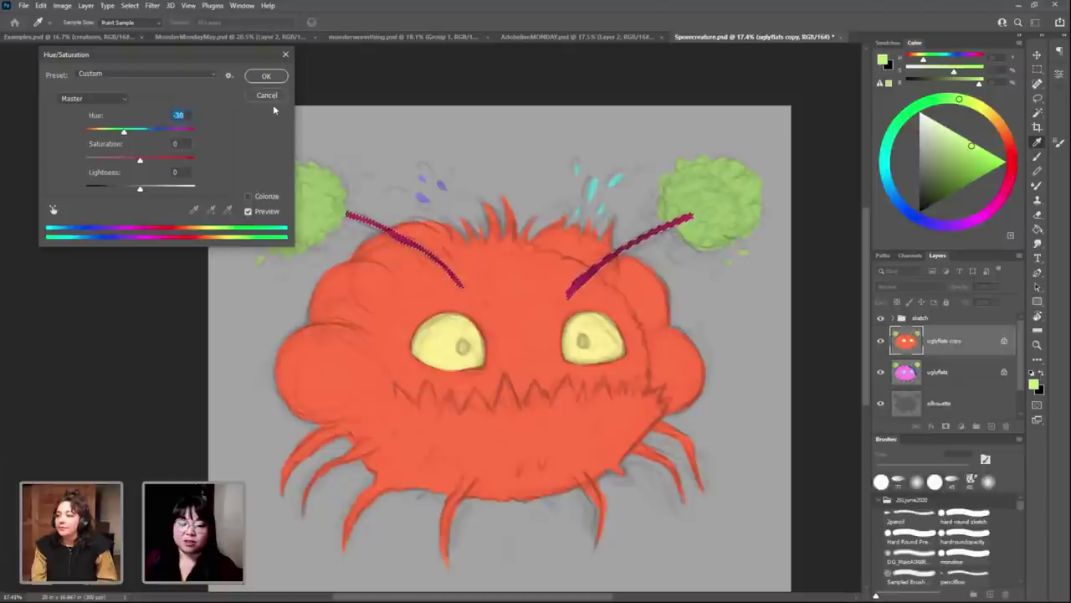
pyautogui.moveTo(166, 190); pyautogui.dragTo(168, 190)
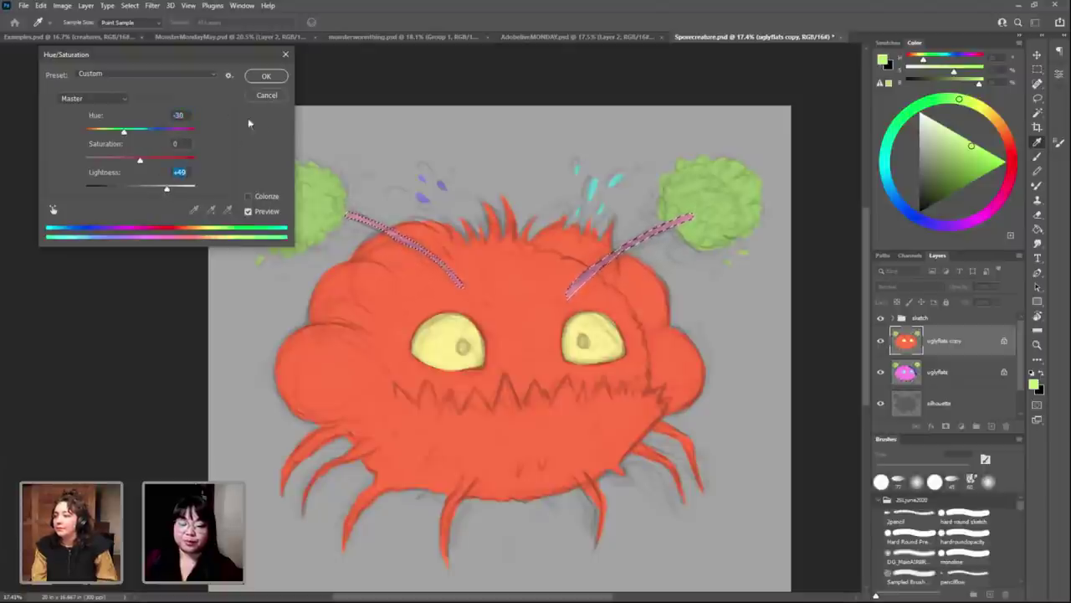
pyautogui.click(270, 98)
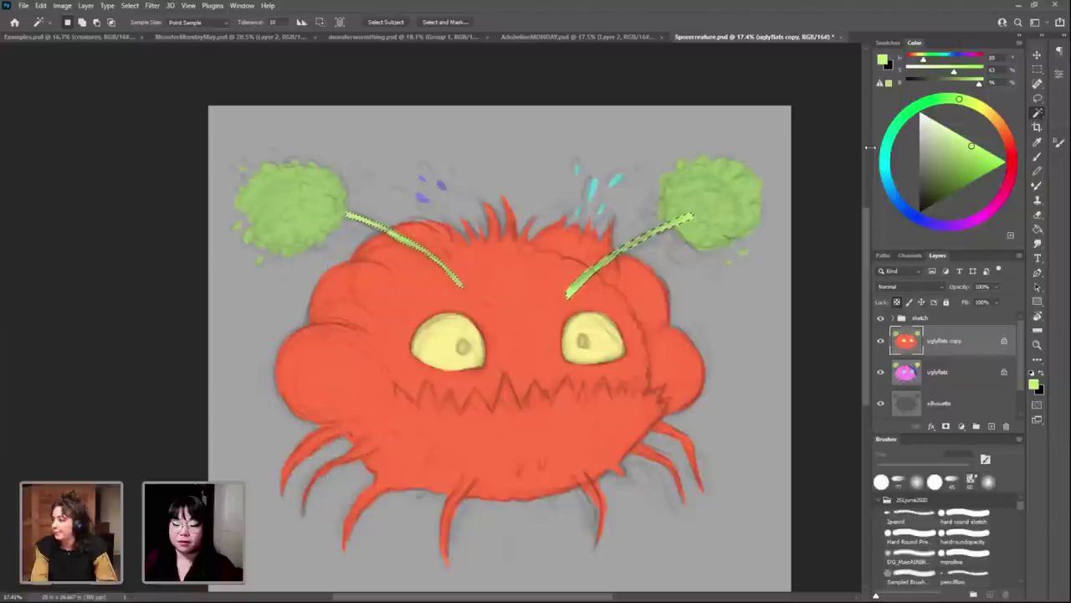
pyautogui.hotkey('ctrl', 'd')
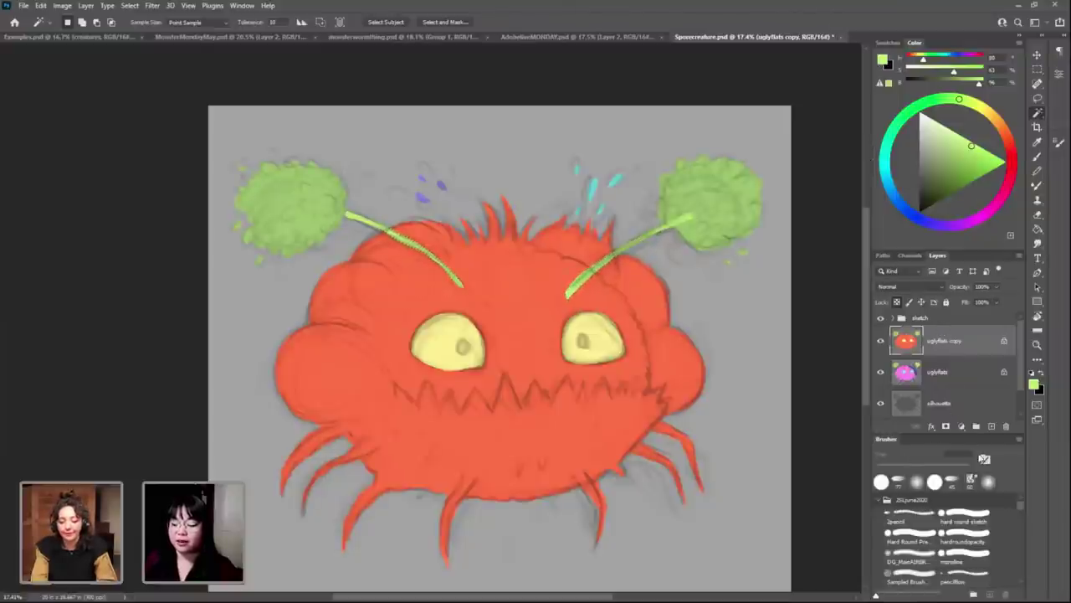
pyautogui.click(991, 427)
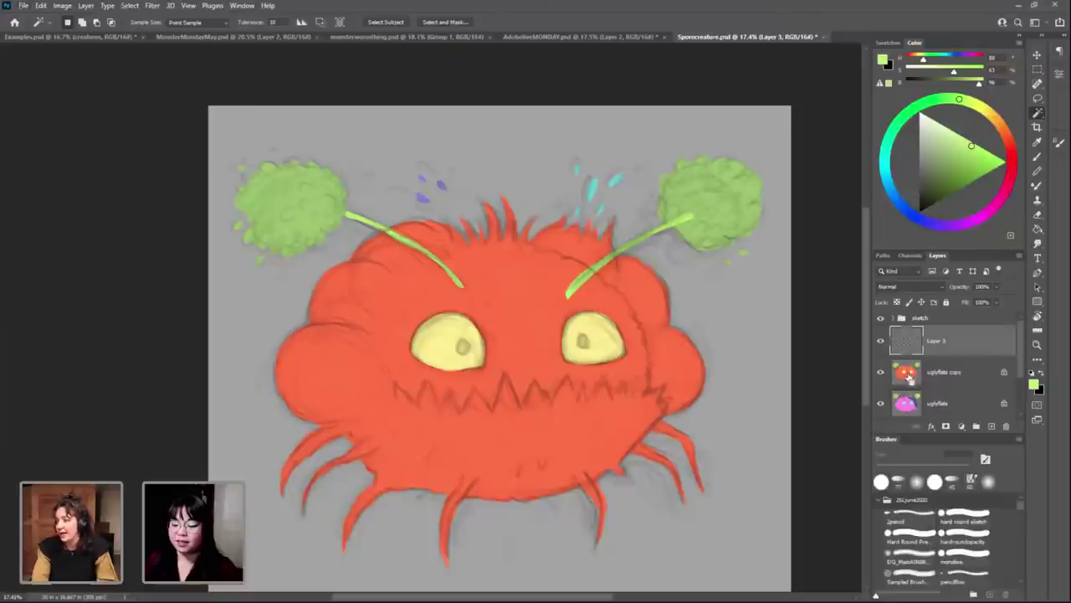
# Step: Load the creature's shapes as a selection, set Layer 3 to Multiply, and pick dark magenta
pyautogui.keyDown('ctrl'); pyautogui.click(908, 376); pyautogui.keyUp('ctrl')
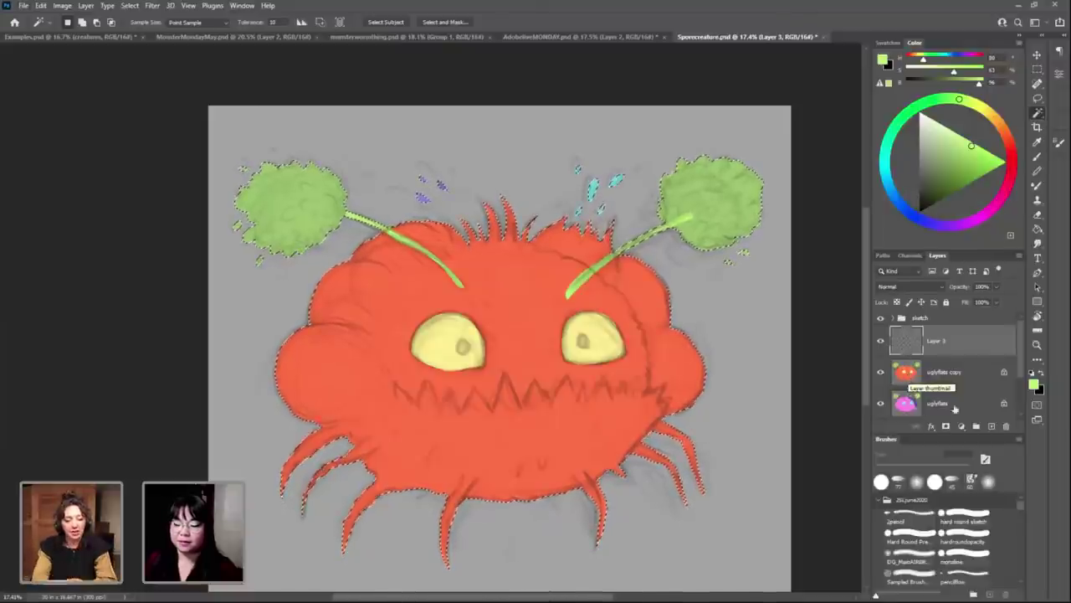
pyautogui.press('x')
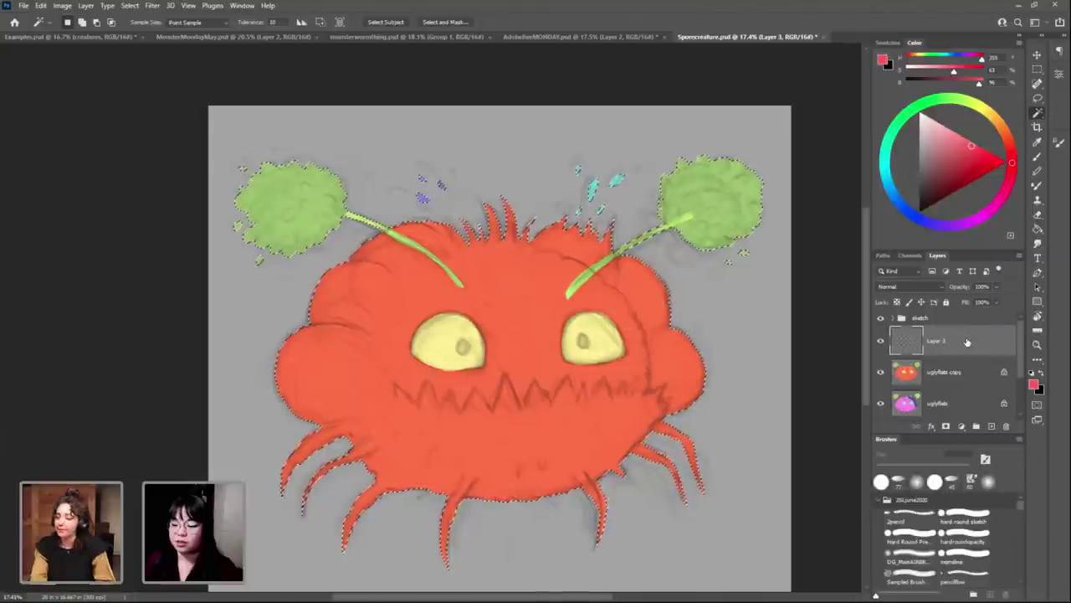
pyautogui.click(915, 288)
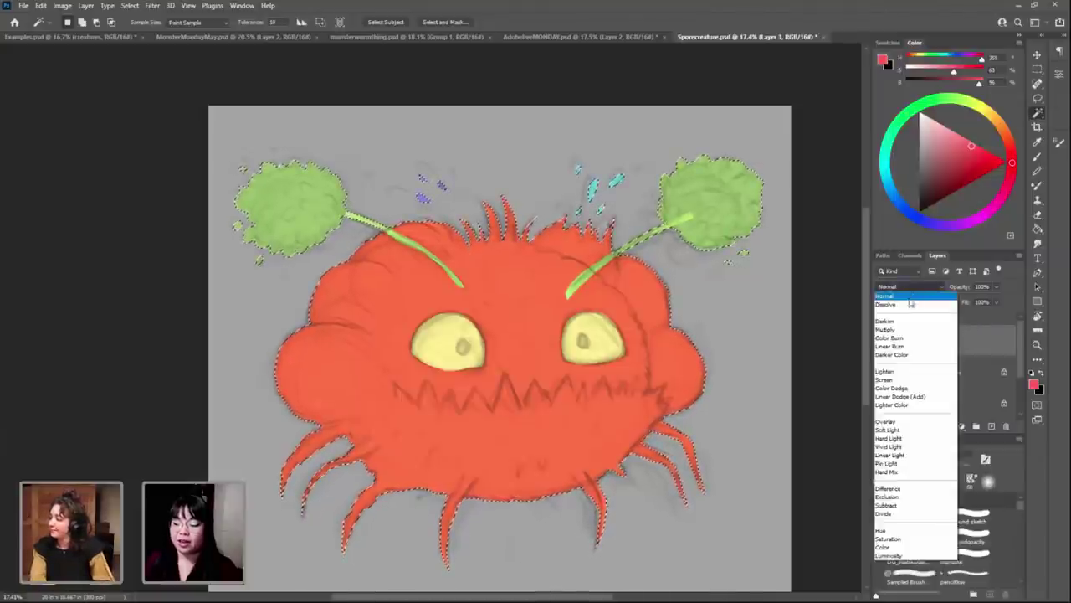
pyautogui.click(885, 329)
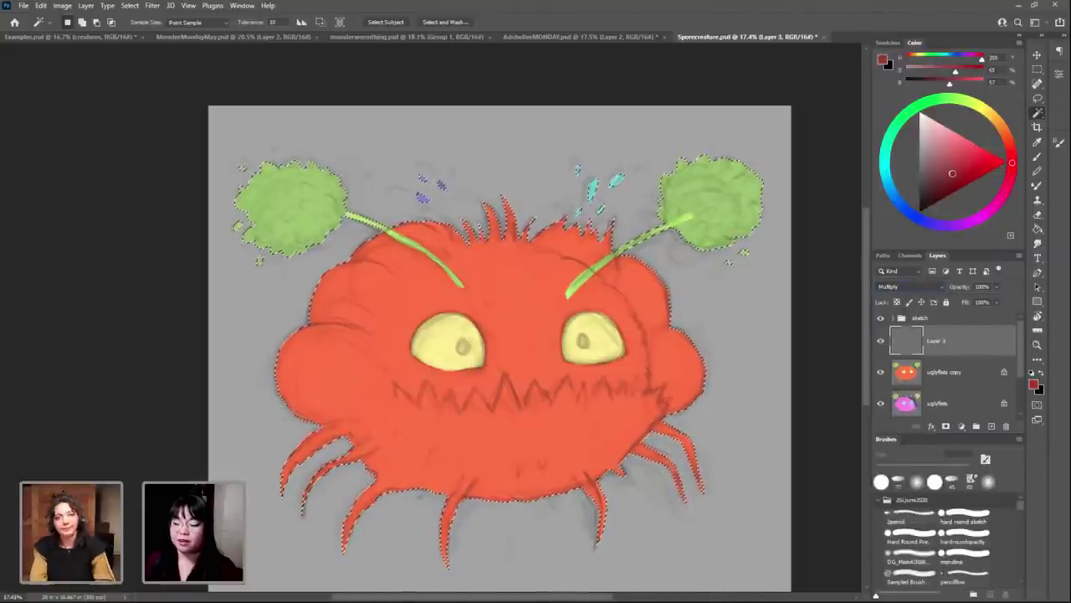
pyautogui.moveTo(1009, 187)
pyautogui.mouseDown()
pyautogui.moveTo(1001, 200)
pyautogui.moveTo(954, 174)
pyautogui.moveTo(988, 214)
pyautogui.mouseUp()
pyautogui.click(964, 175)
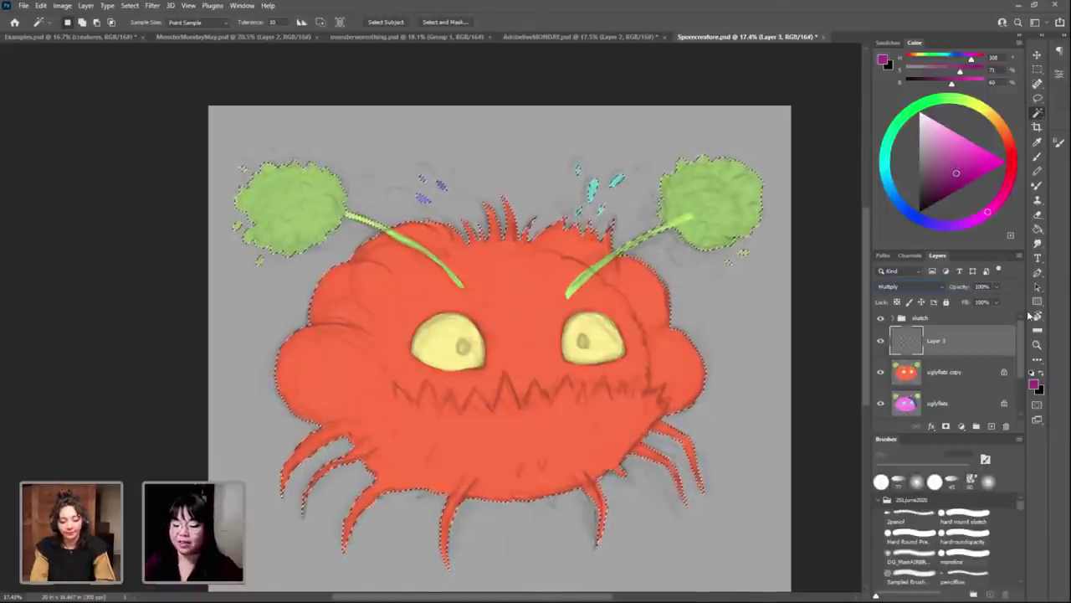
pyautogui.click(919, 556)
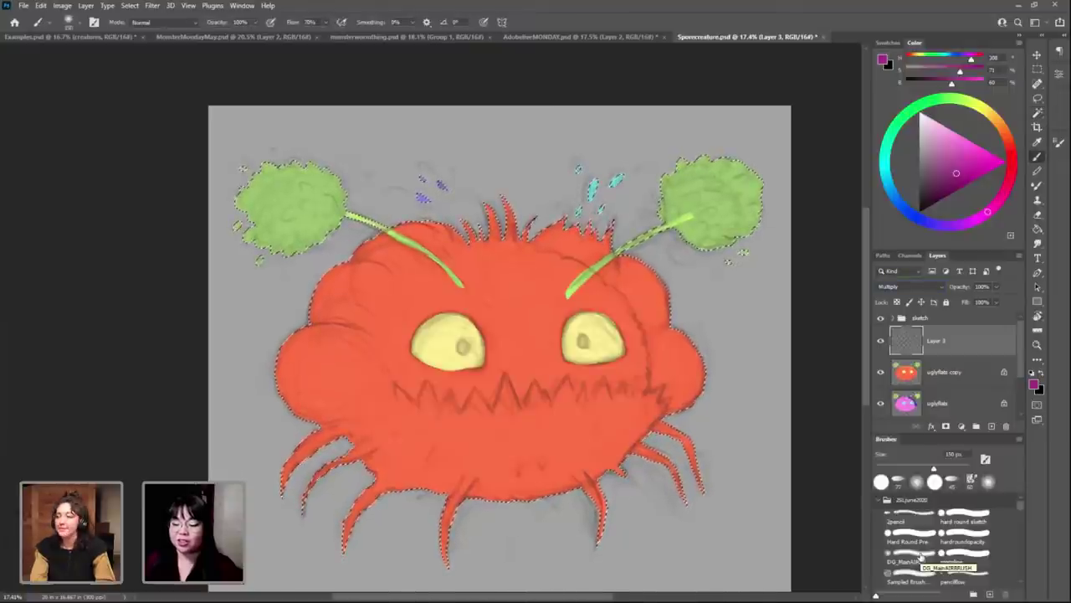
# Step: Airbrush dark magenta shading along the body's right side, lower edge and legs
pyautogui.click(919, 556)
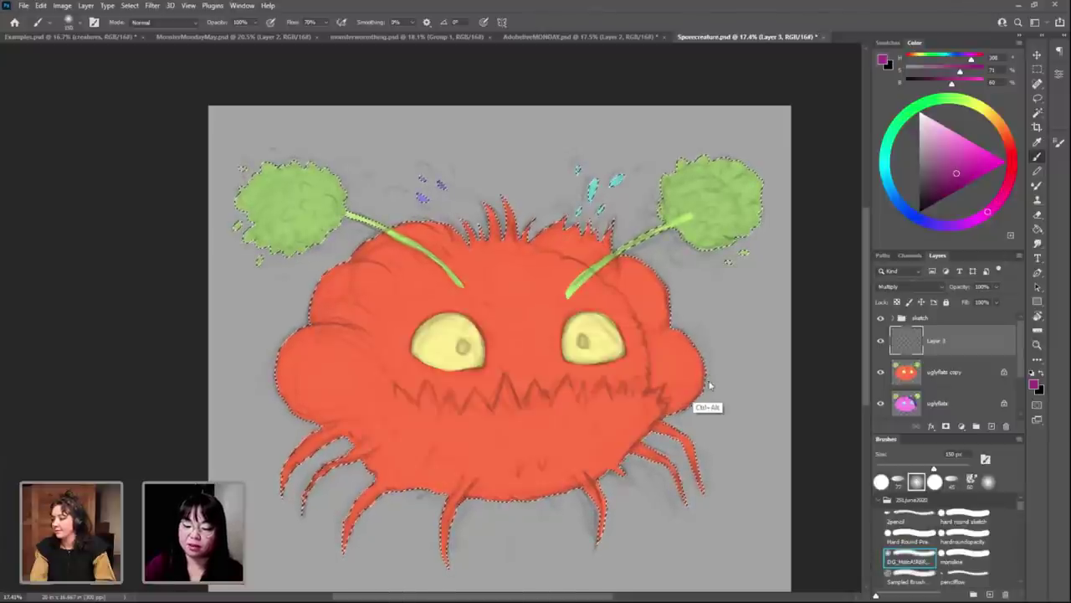
pyautogui.moveTo(717, 359)
pyautogui.mouseDown()
pyautogui.moveTo(591, 475)
pyautogui.moveTo(513, 509)
pyautogui.moveTo(305, 385)
pyautogui.moveTo(699, 235)
pyautogui.moveTo(622, 538)
pyautogui.moveTo(365, 511)
pyautogui.moveTo(262, 462)
pyautogui.moveTo(358, 555)
pyautogui.moveTo(603, 531)
pyautogui.moveTo(628, 485)
pyautogui.moveTo(478, 514)
pyautogui.moveTo(521, 514)
pyautogui.moveTo(712, 292)
pyautogui.moveTo(665, 282)
pyautogui.moveTo(593, 522)
pyautogui.moveTo(352, 341)
pyautogui.moveTo(371, 287)
pyautogui.moveTo(750, 251)
pyautogui.moveTo(623, 285)
pyautogui.moveTo(577, 255)
pyautogui.moveTo(619, 280)
pyautogui.moveTo(670, 570)
pyautogui.mouseUp()
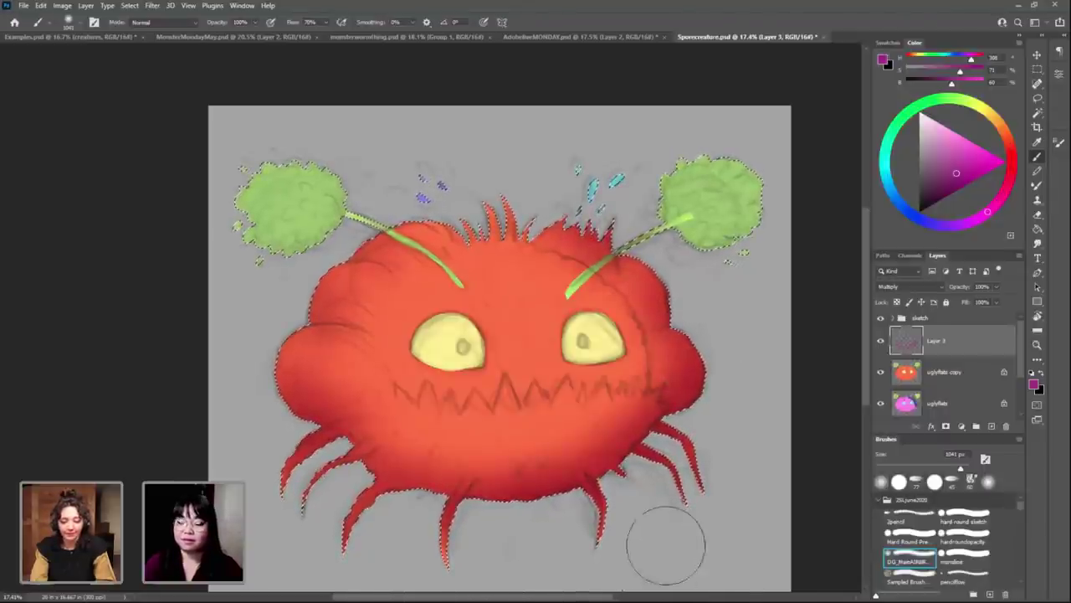
pyautogui.moveTo(660, 572)
pyautogui.mouseDown()
pyautogui.moveTo(601, 448)
pyautogui.moveTo(469, 456)
pyautogui.moveTo(632, 423)
pyautogui.mouseUp()
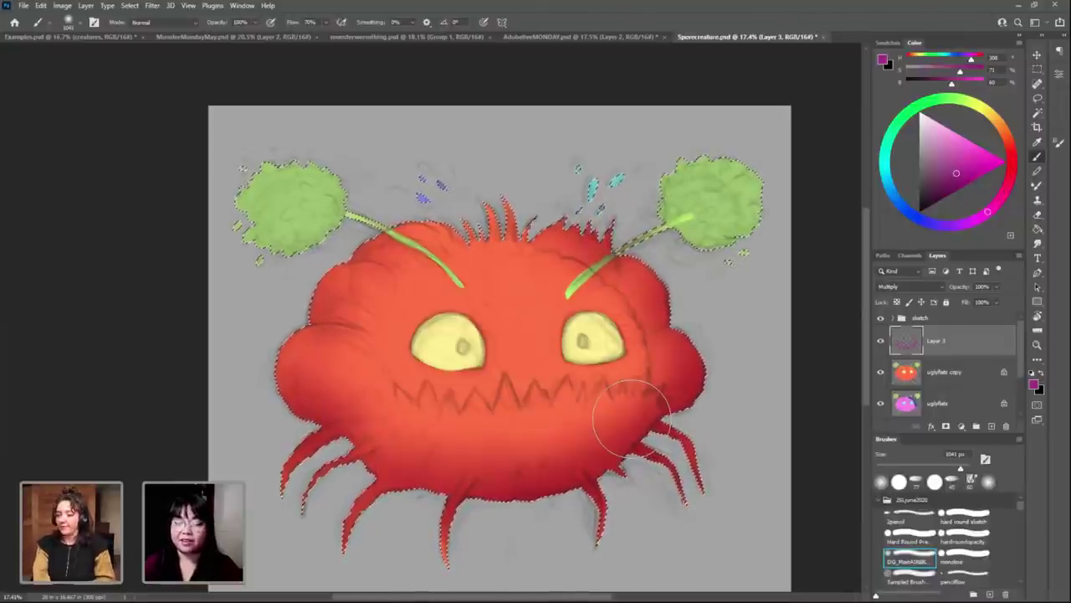
pyautogui.moveTo(632, 419); pyautogui.dragTo(724, 395)
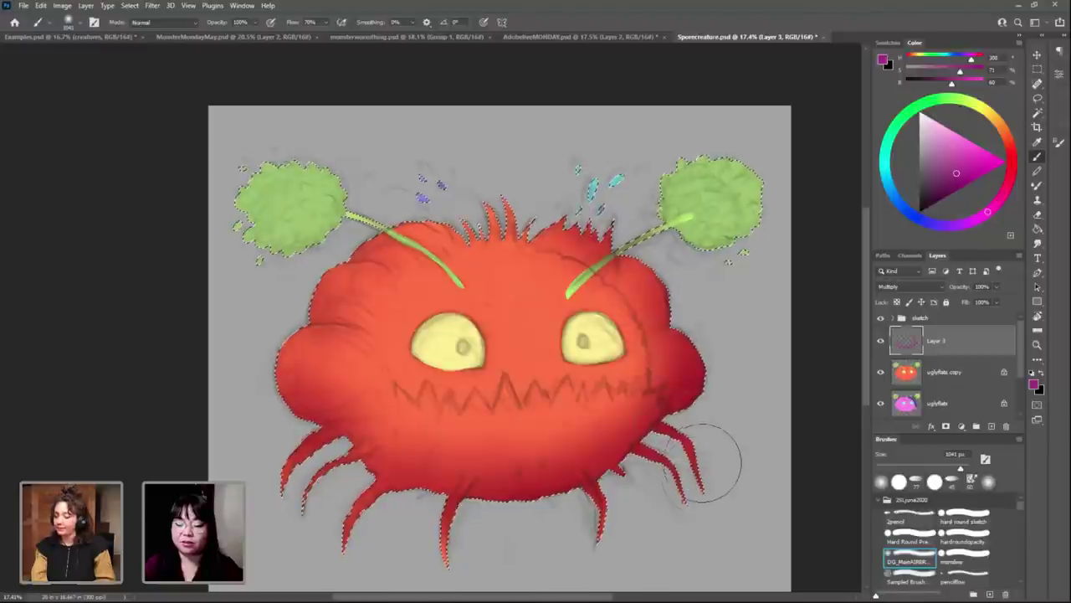
pyautogui.moveTo(717, 449)
pyautogui.mouseDown()
pyautogui.moveTo(560, 523)
pyautogui.moveTo(620, 526)
pyautogui.mouseUp()
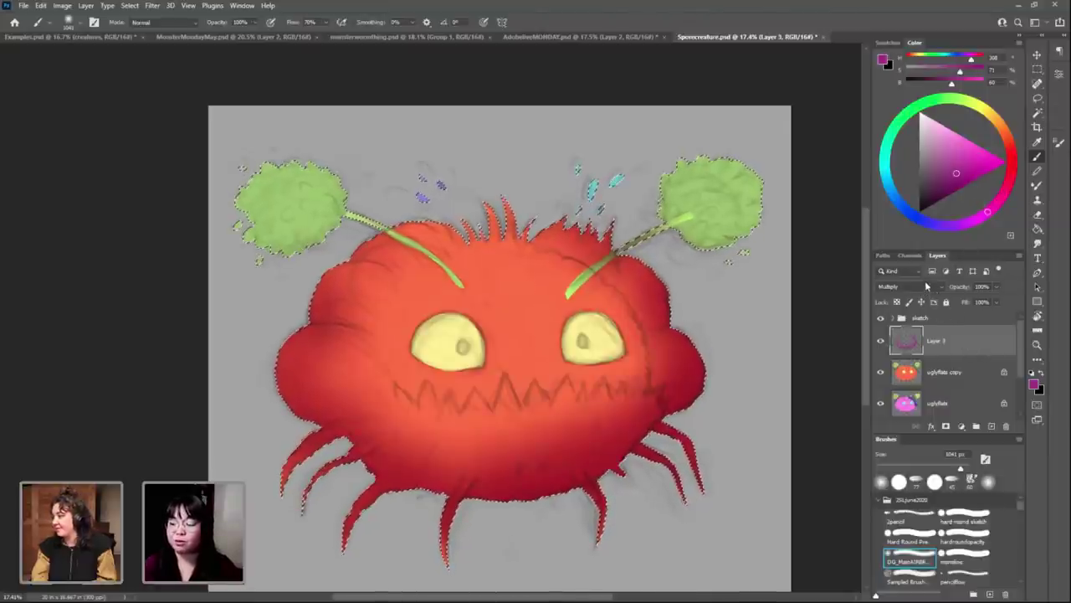
pyautogui.moveTo(956, 173); pyautogui.dragTo(940, 190)
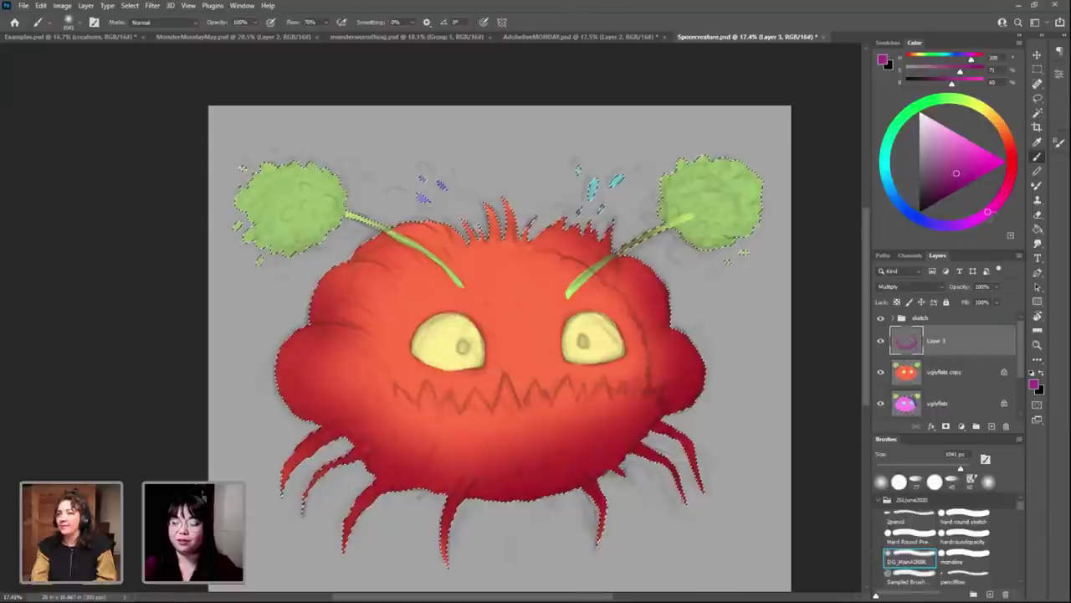
pyautogui.click(955, 173)
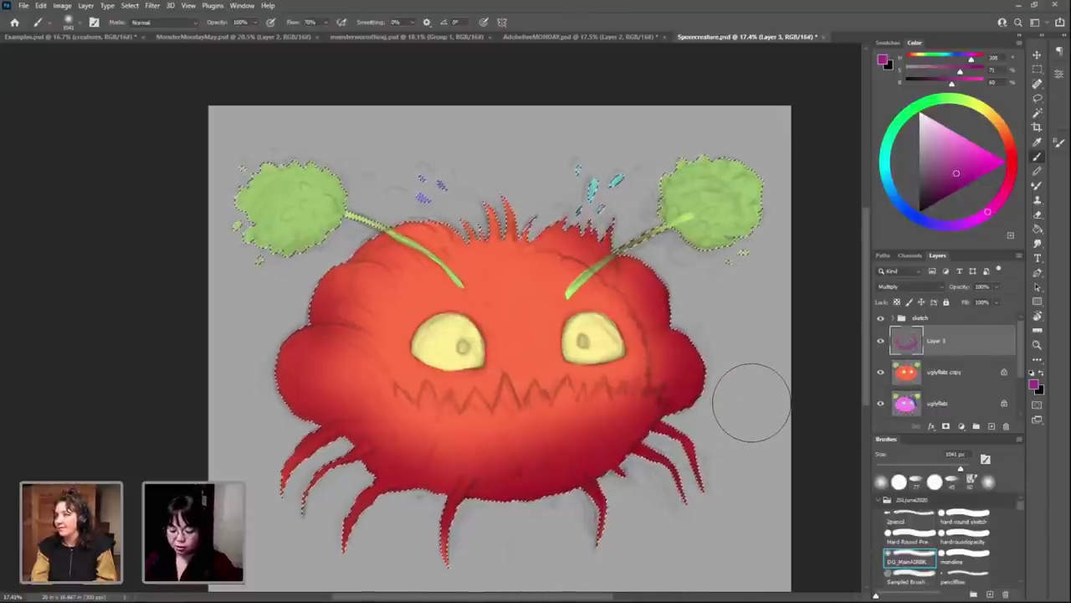
# Step: Preview several hue shifts on the shading layer, then cancel to keep the magenta shading
pyautogui.hotkey('ctrl', 'u')
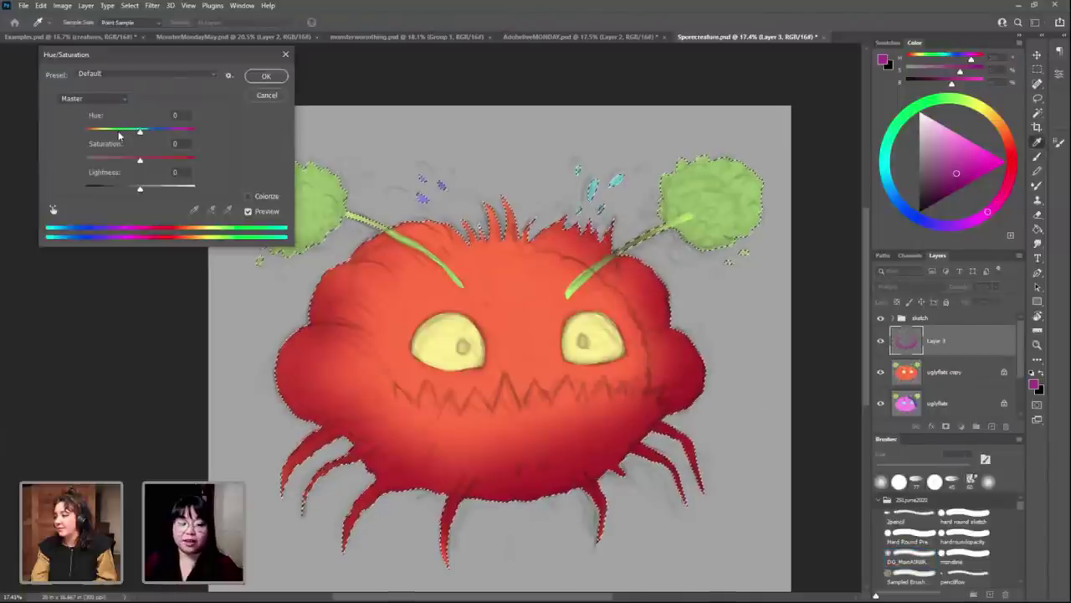
pyautogui.moveTo(139, 132); pyautogui.dragTo(190, 134)
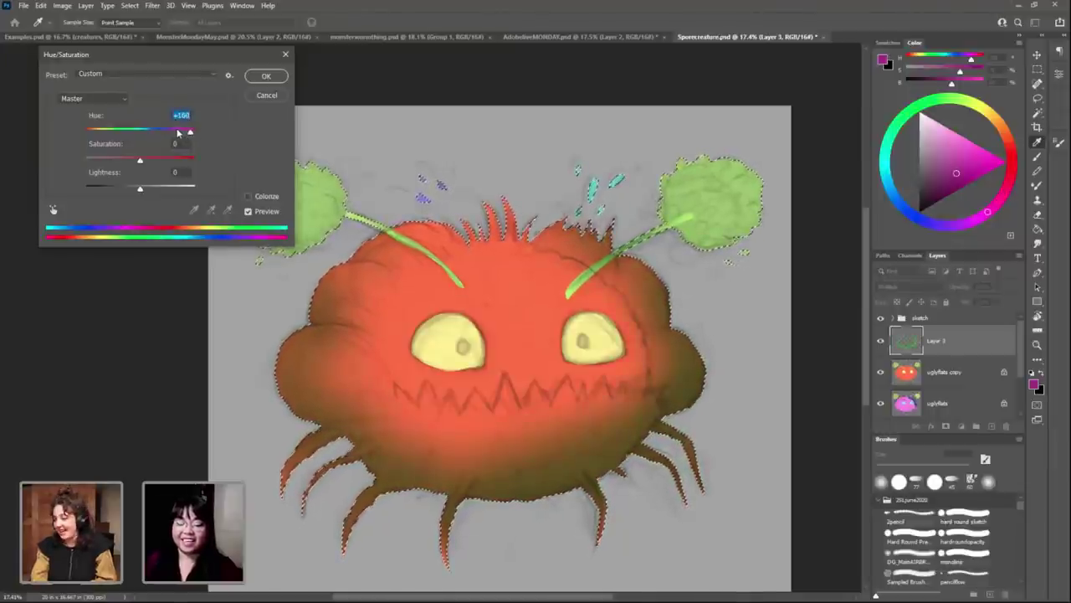
pyautogui.moveTo(177, 132); pyautogui.dragTo(142, 132)
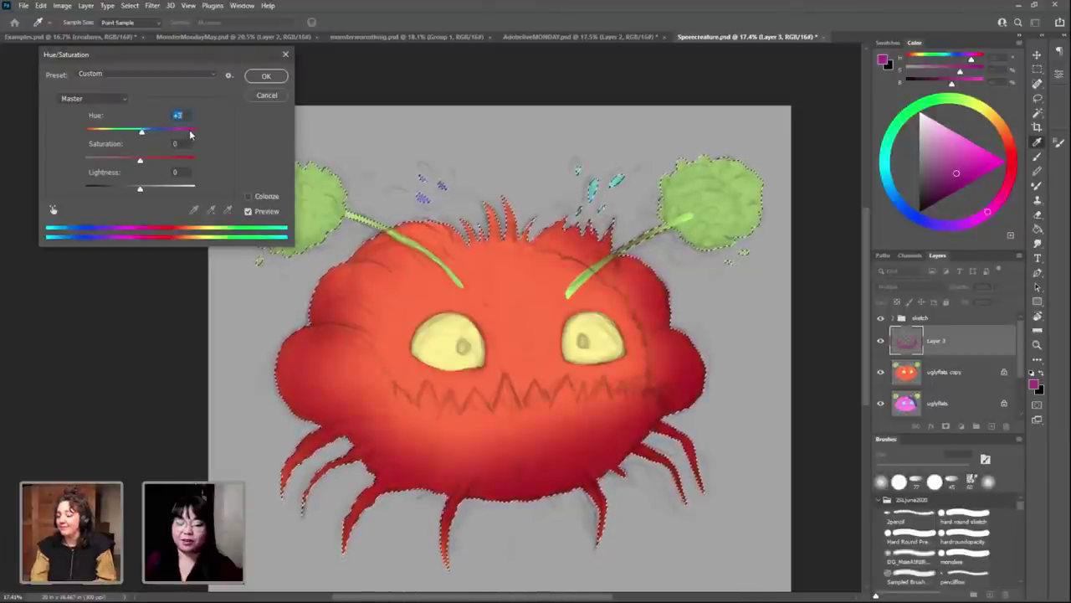
pyautogui.click(189, 132)
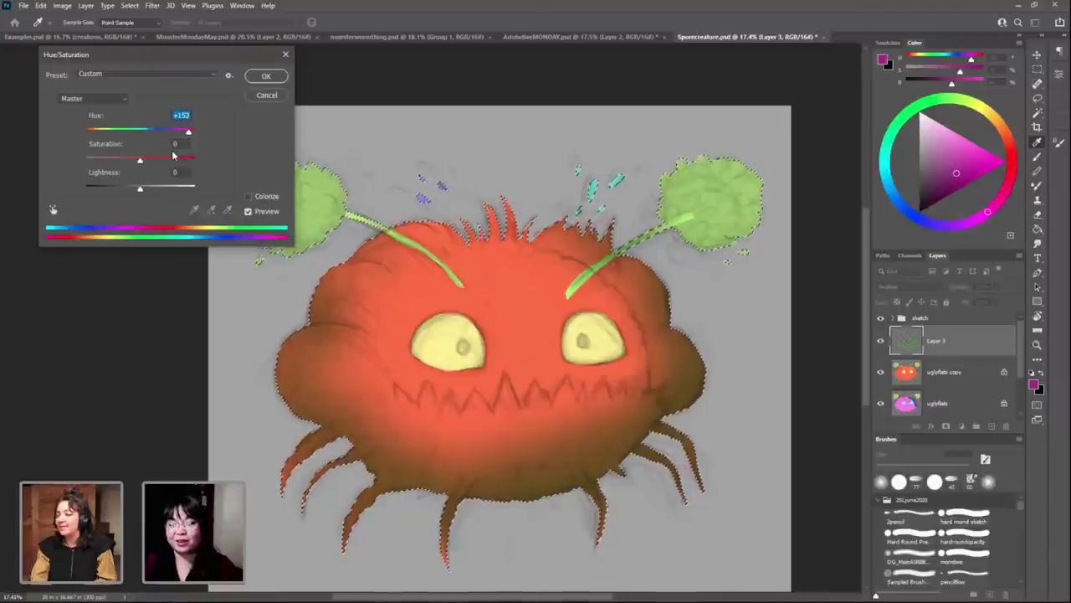
pyautogui.click(268, 97)
pyautogui.press('b')
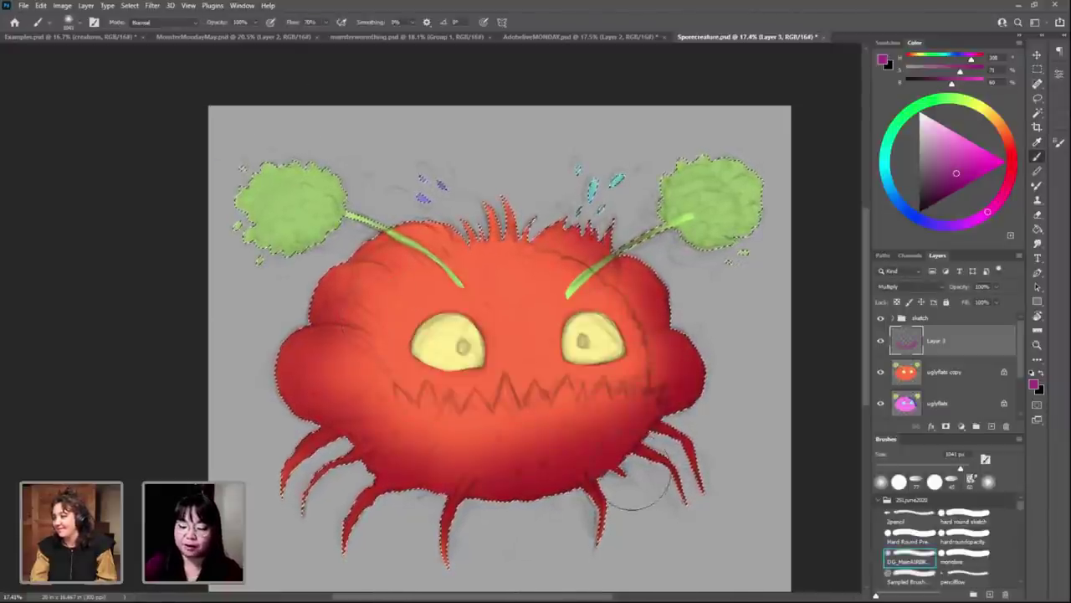
pyautogui.press('[')
pyautogui.press('[')
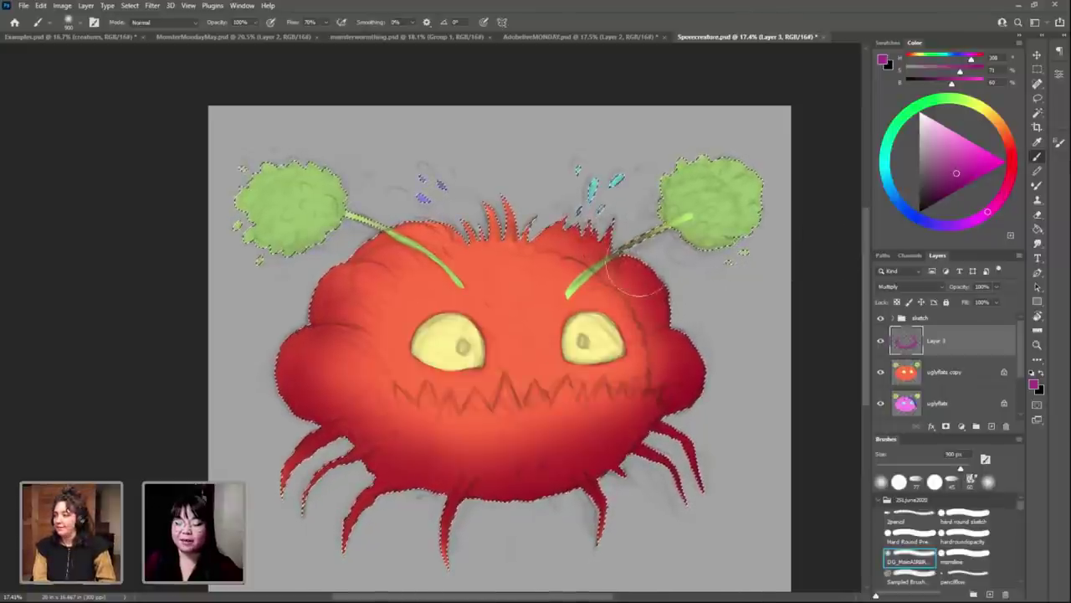
# Step: Magic-wand the green puffs on uglyflats copy, then rename Layer 3 to 'multiply' and deselect
pyautogui.click(921, 371)
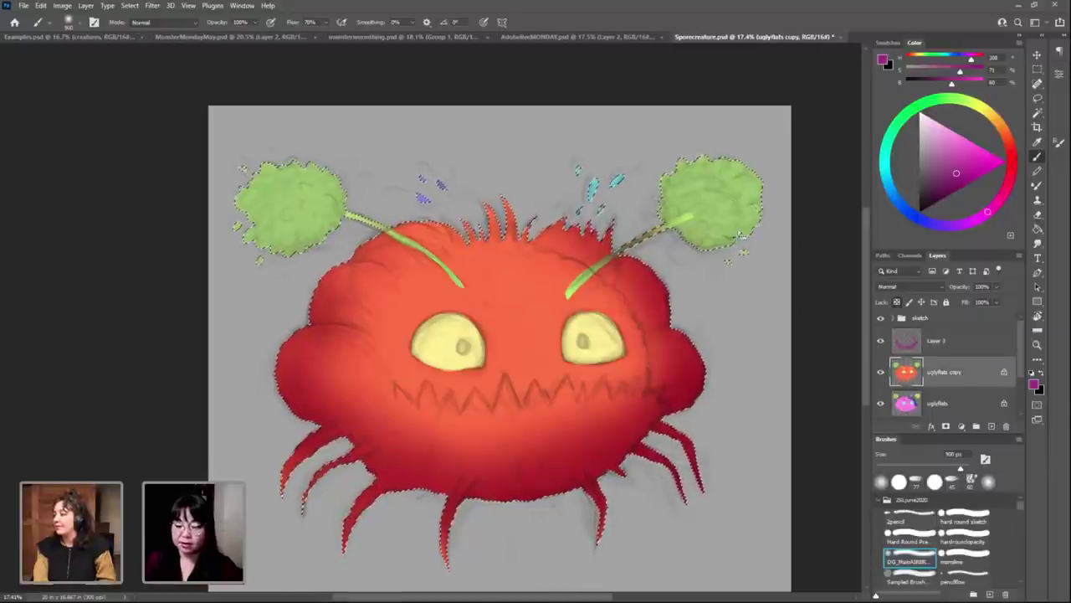
pyautogui.press('w')
pyautogui.click(710, 210)
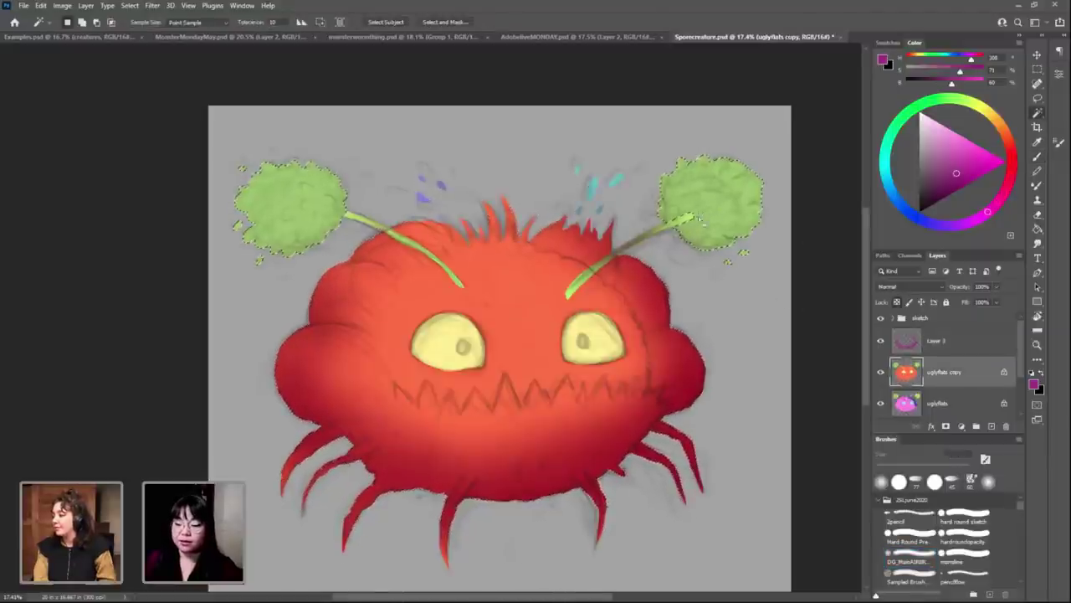
pyautogui.click(977, 348)
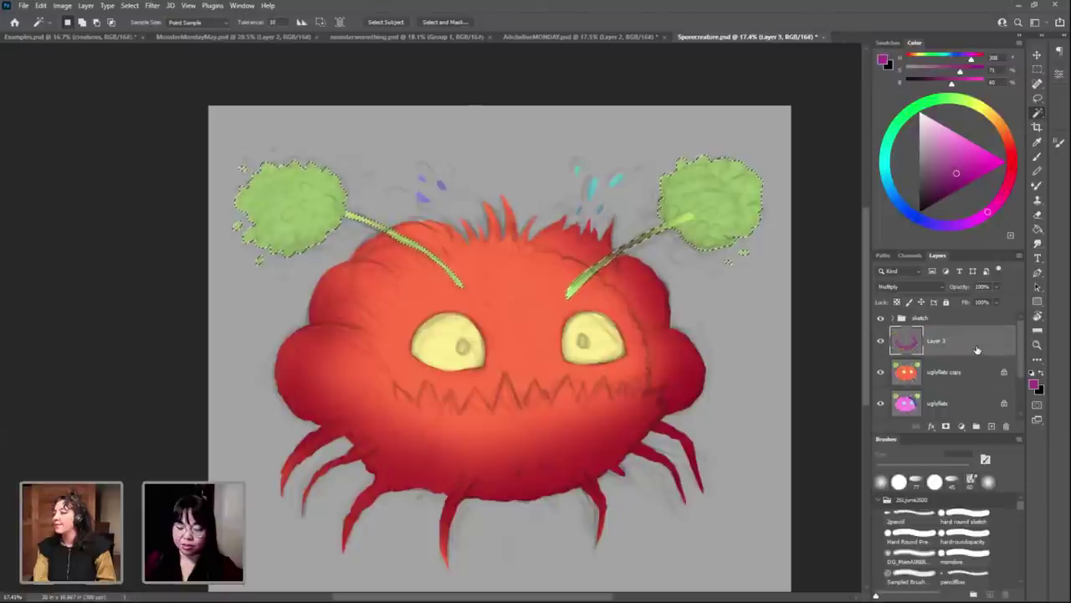
pyautogui.hotkey('ctrl', 'd')
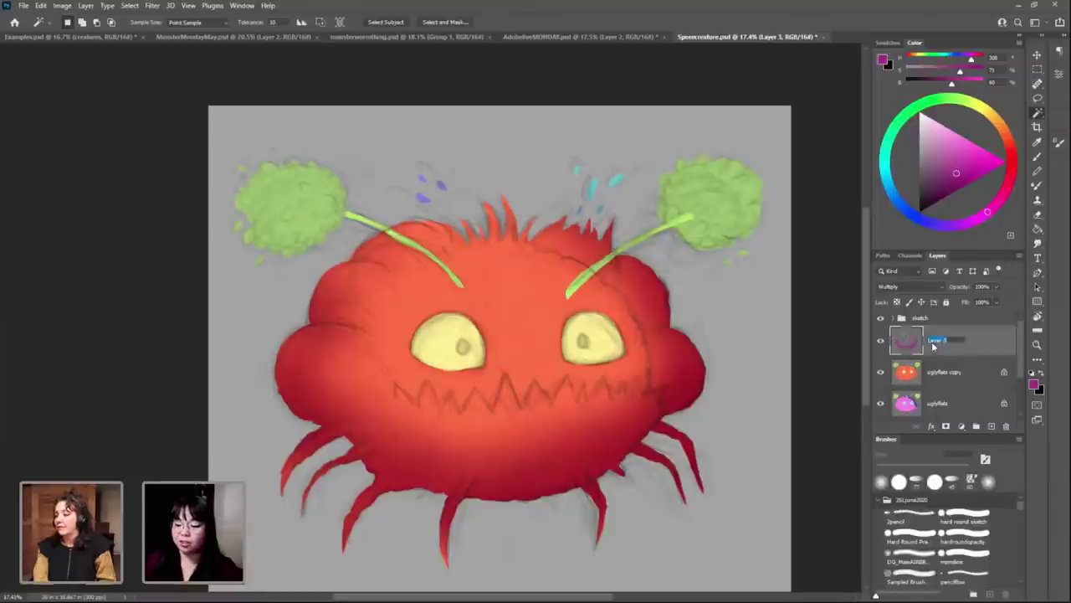
pyautogui.write('ms')
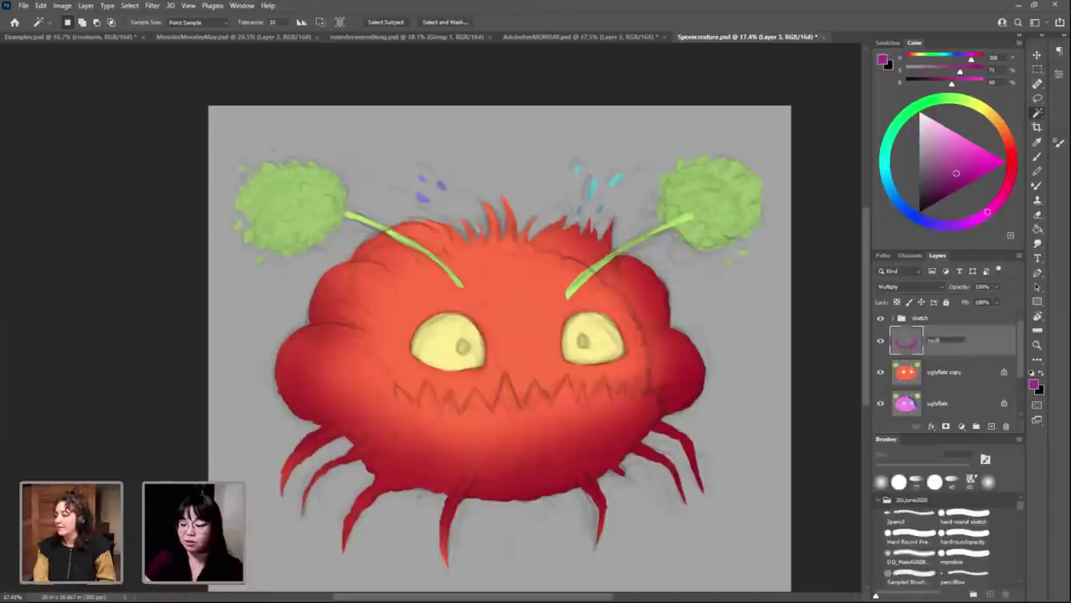
pyautogui.write('y')
pyautogui.press('Return')
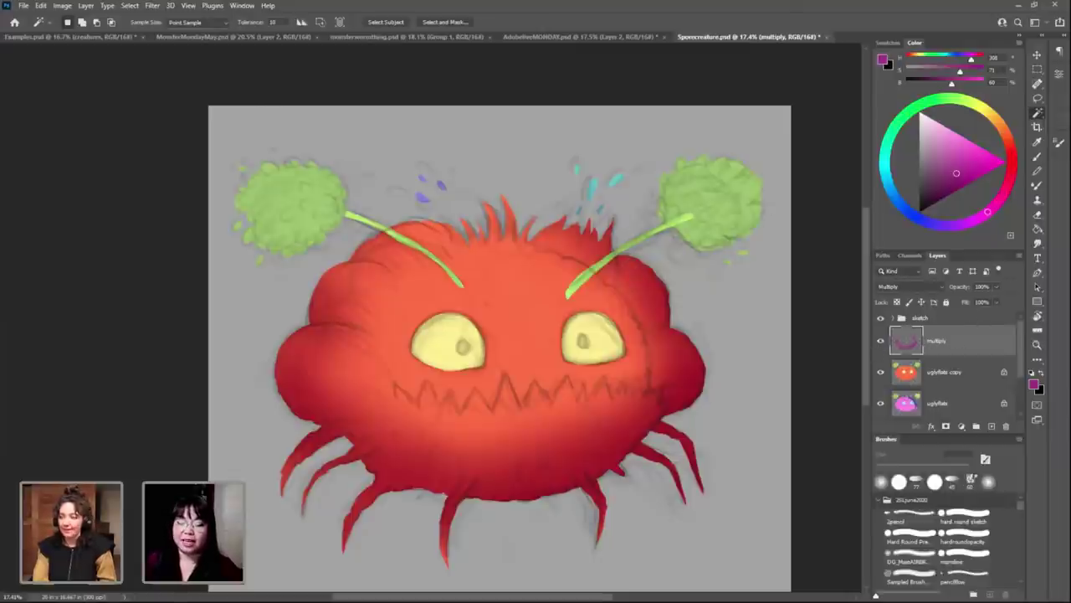
pyautogui.click(946, 383)
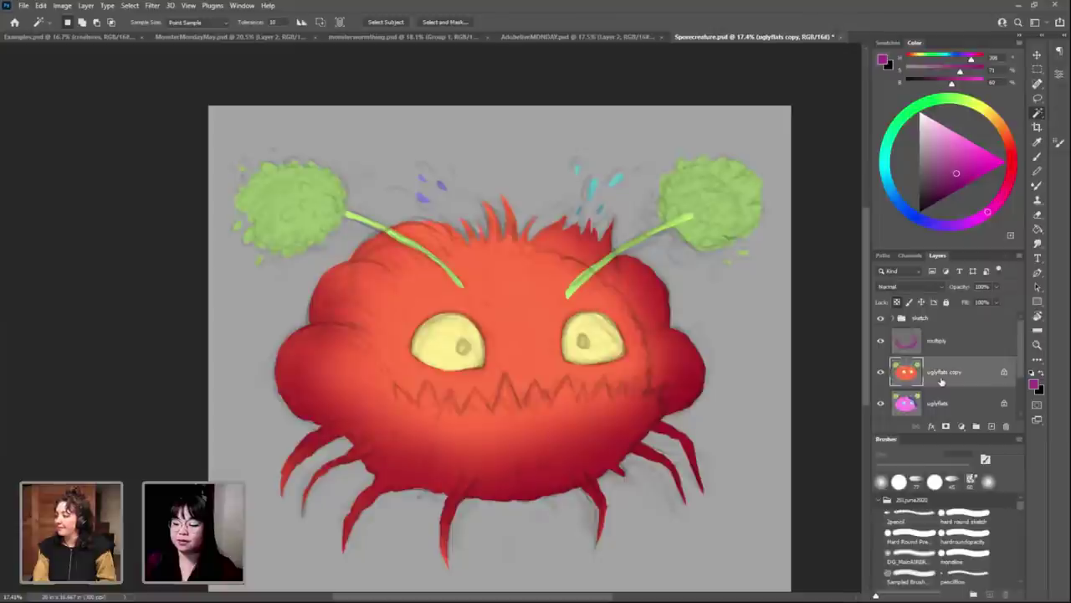
# Step: Magic-wand select the creature's red body on uglyflats copy, leaving both eyes unselected
pyautogui.click(523, 313)
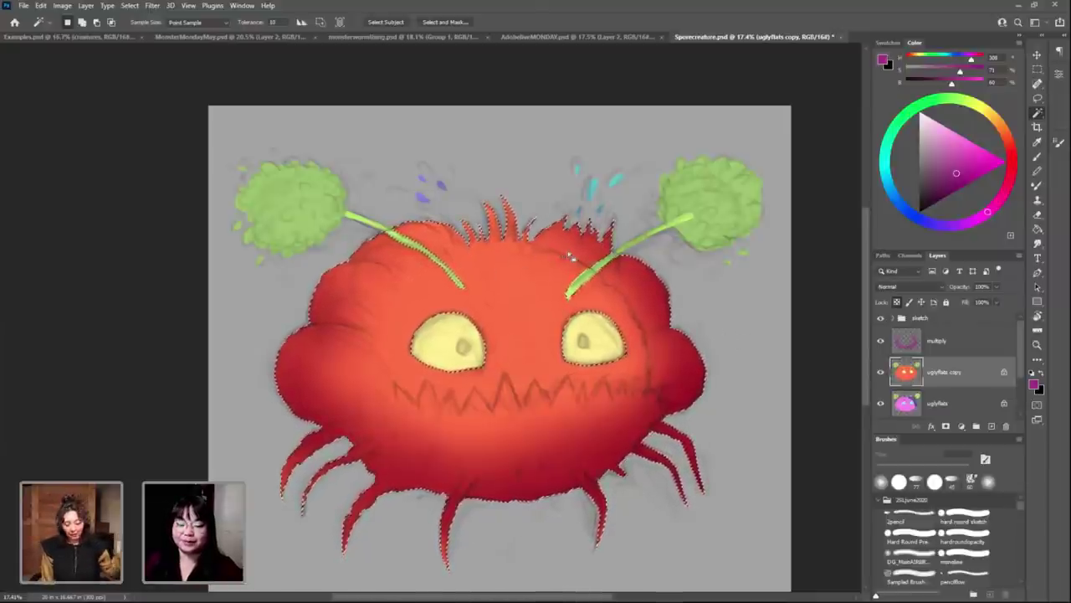
pyautogui.hotkey('ctrl', 'd')
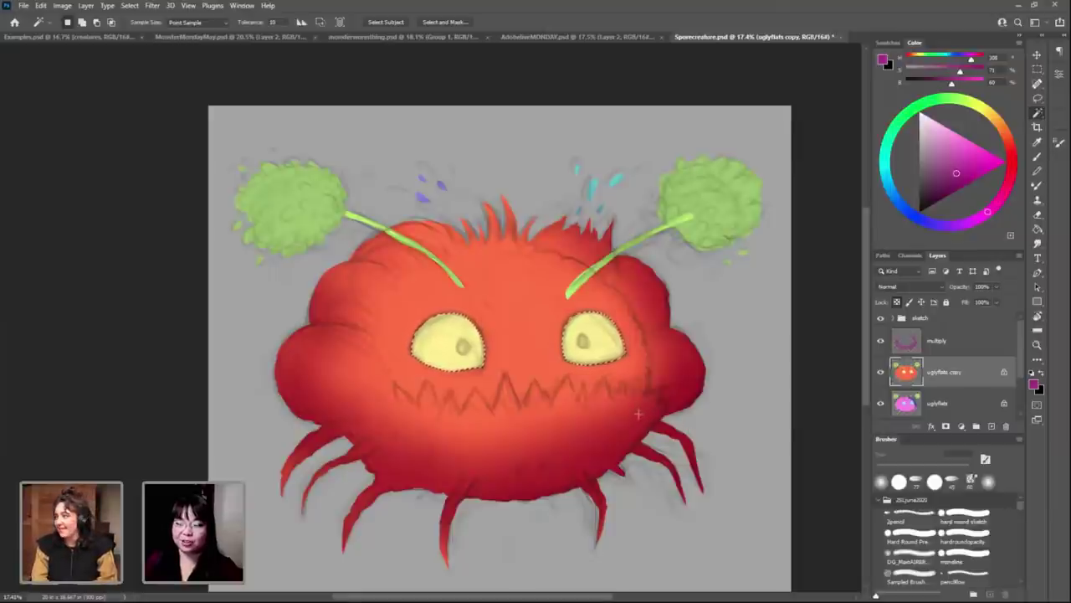
pyautogui.hotkey('ctrl', 'd')
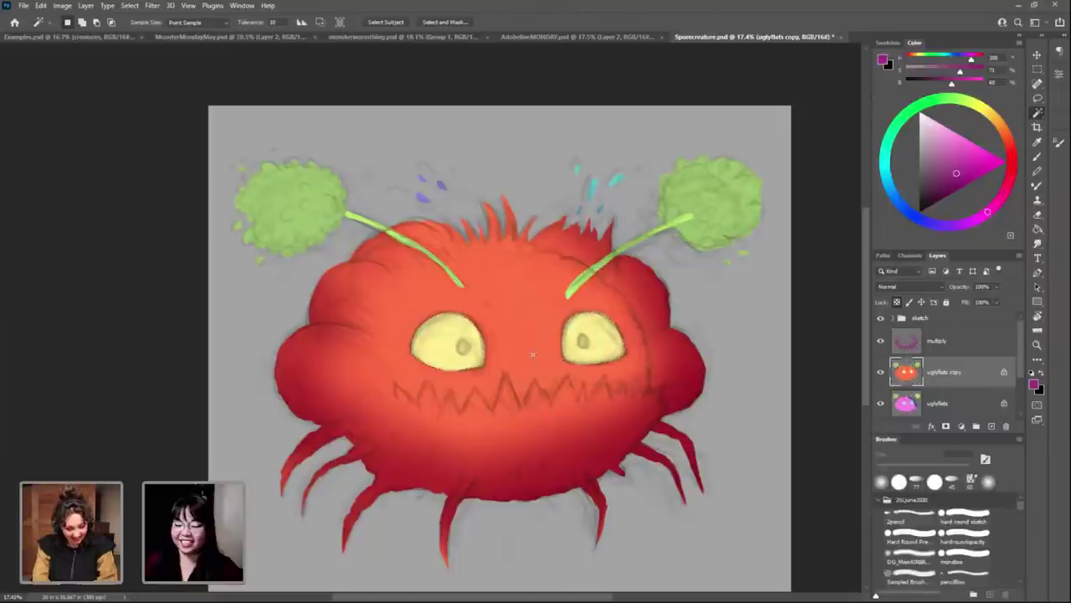
pyautogui.click(524, 353)
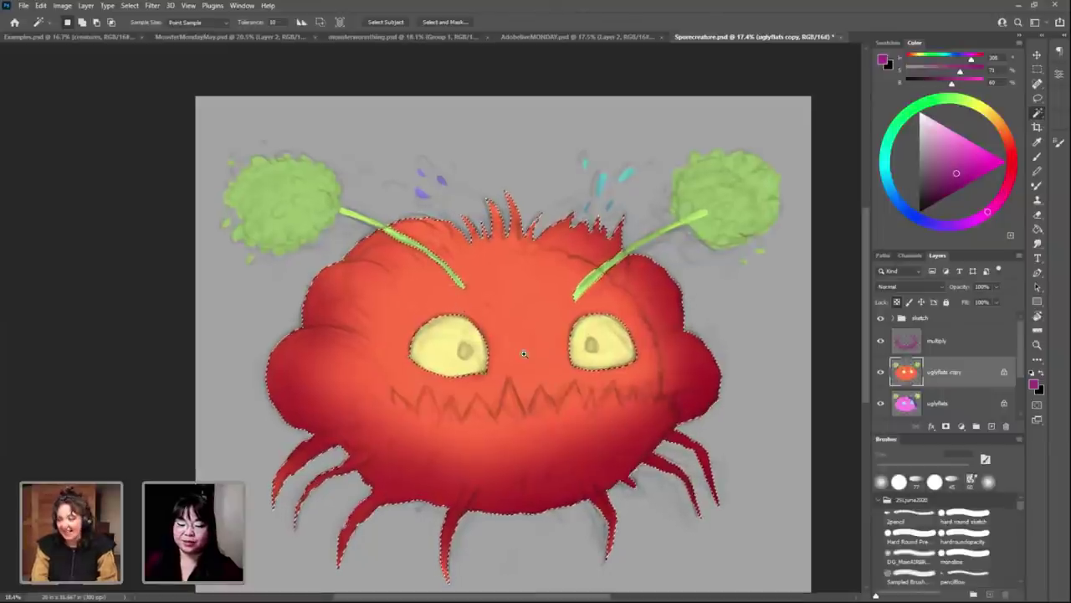
pyautogui.scroll(1, 524, 353)
pyautogui.scroll(1, 603, 343)
pyautogui.scroll(1, 612, 352)
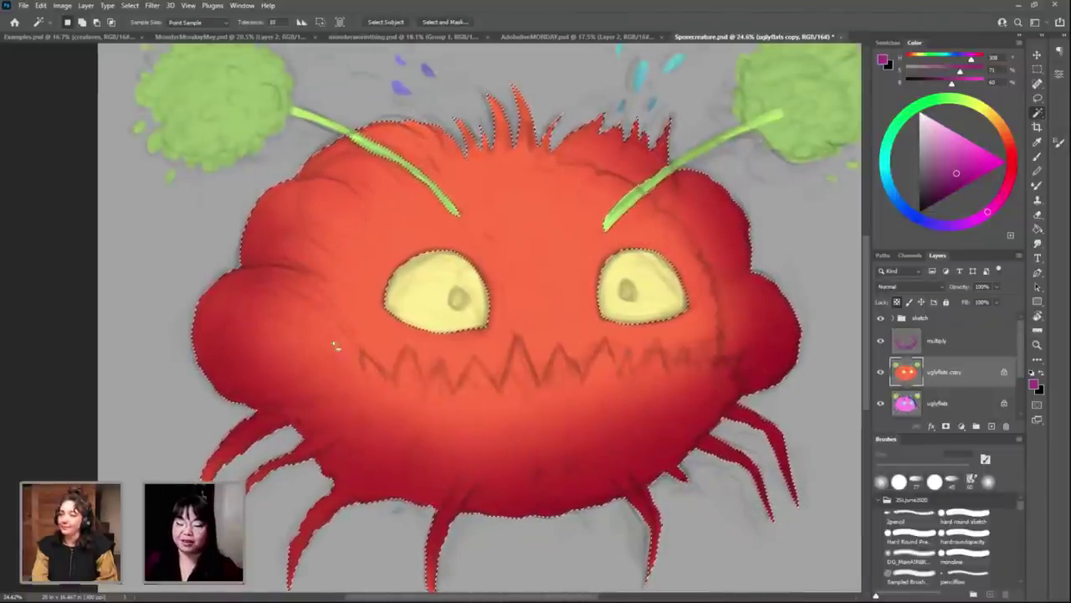
pyautogui.click(975, 343)
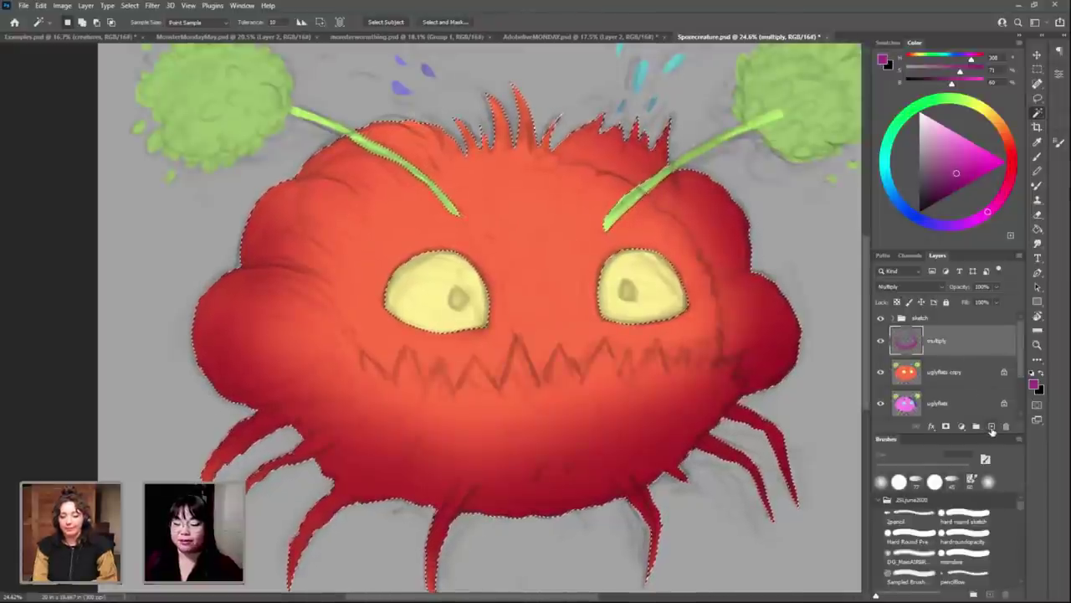
# Step: Add a new empty layer above multiply and choose a brightened pale yellow painting colour
pyautogui.click(991, 427)
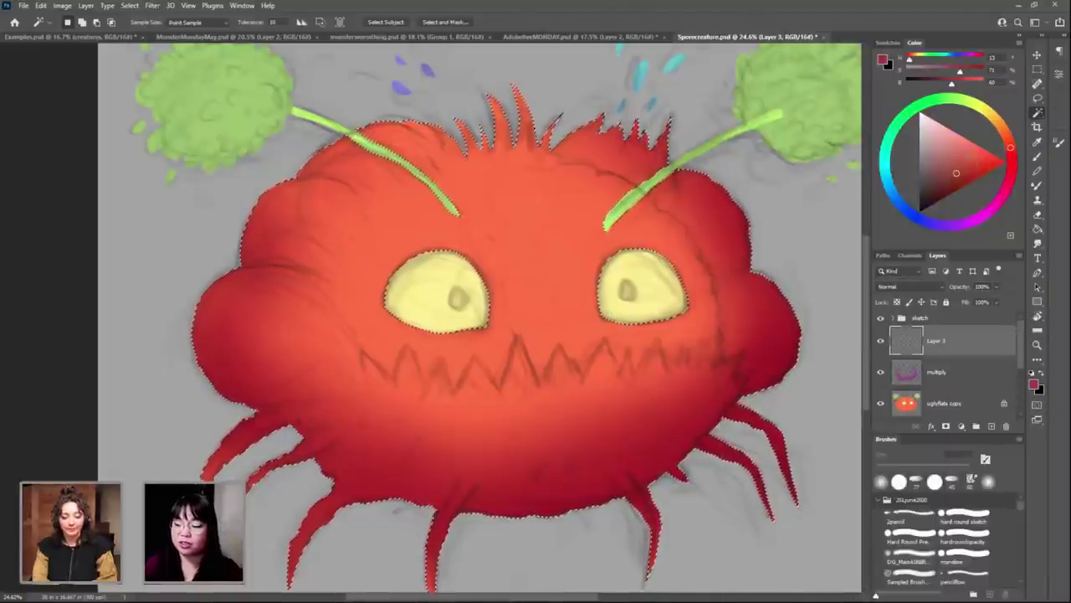
pyautogui.click(1003, 108)
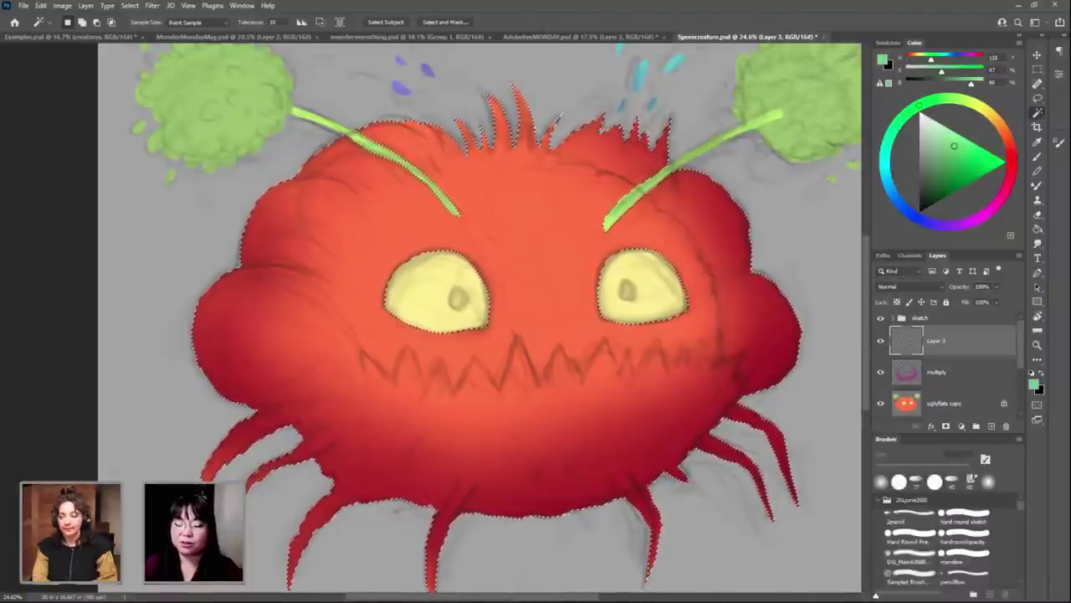
pyautogui.click(989, 113)
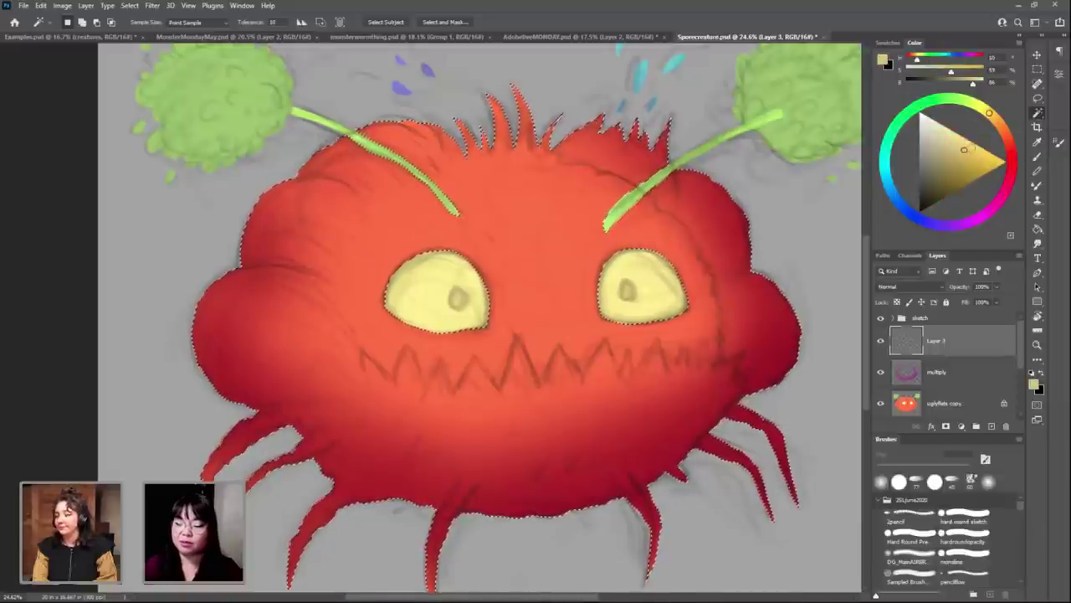
pyautogui.click(969, 148)
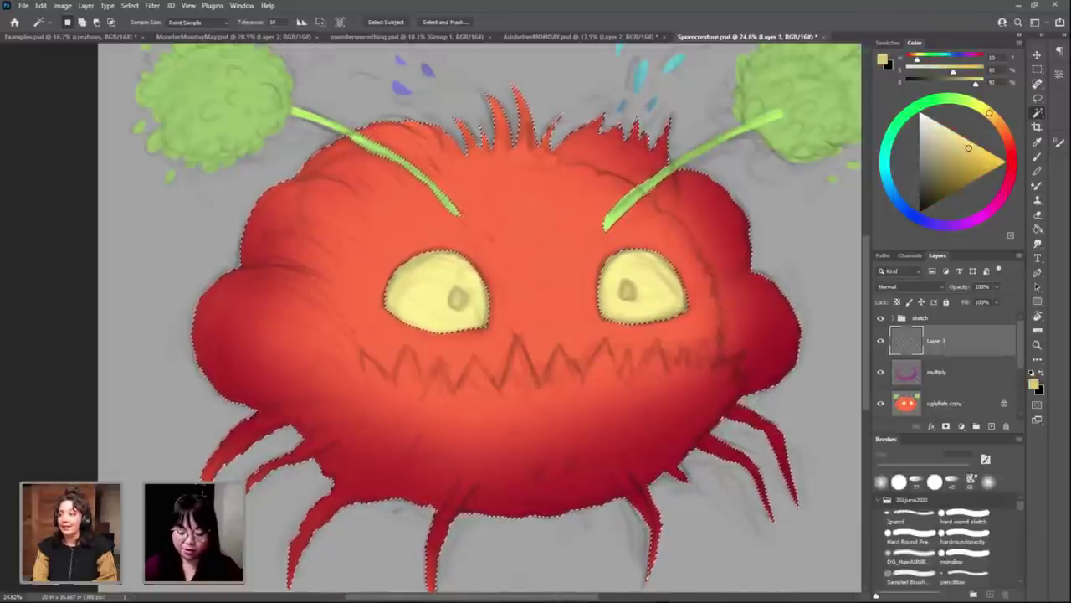
pyautogui.click(957, 540)
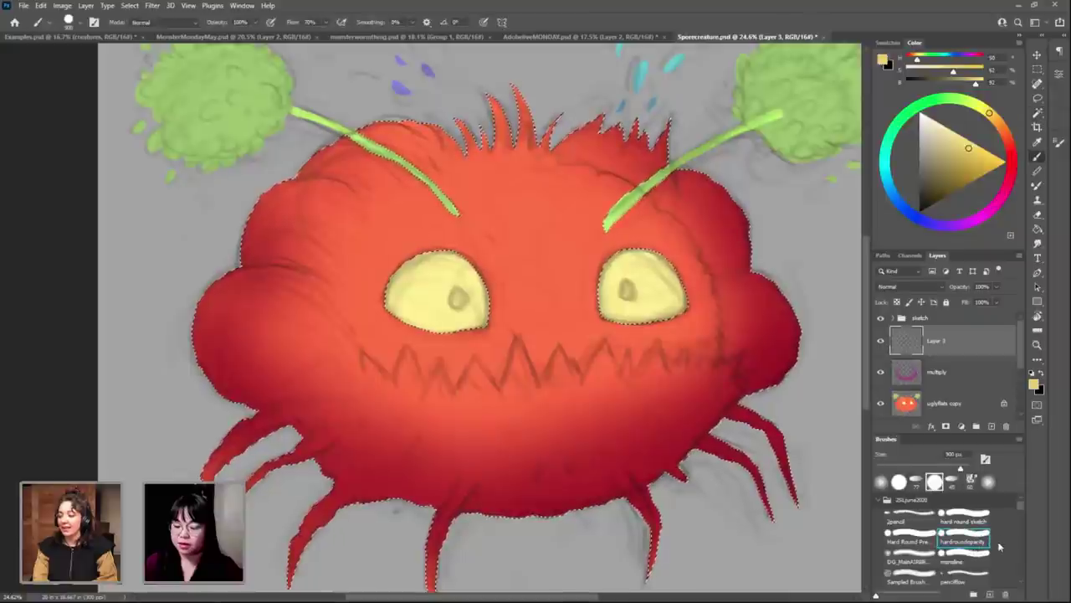
pyautogui.moveTo(578, 270); pyautogui.dragTo(557, 314)
pyautogui.hotkey('ctrl', 'z')
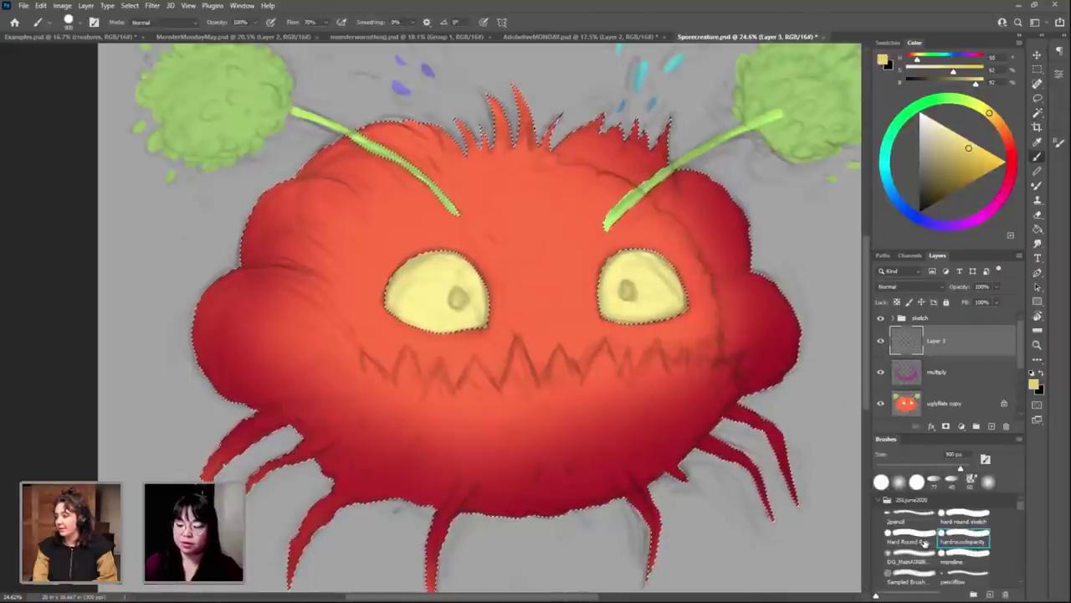
# Step: Paint pale highlights on the forehead and top spikes with a 200–250 px Hard Round Pressure brush
pyautogui.click(924, 542)
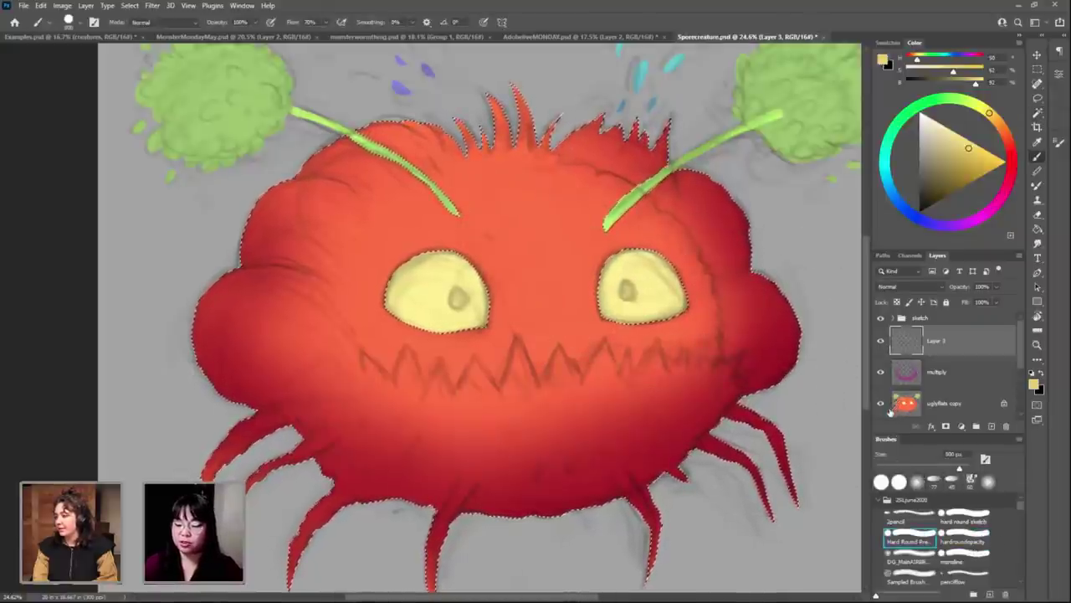
pyautogui.moveTo(540, 201); pyautogui.dragTo(578, 188)
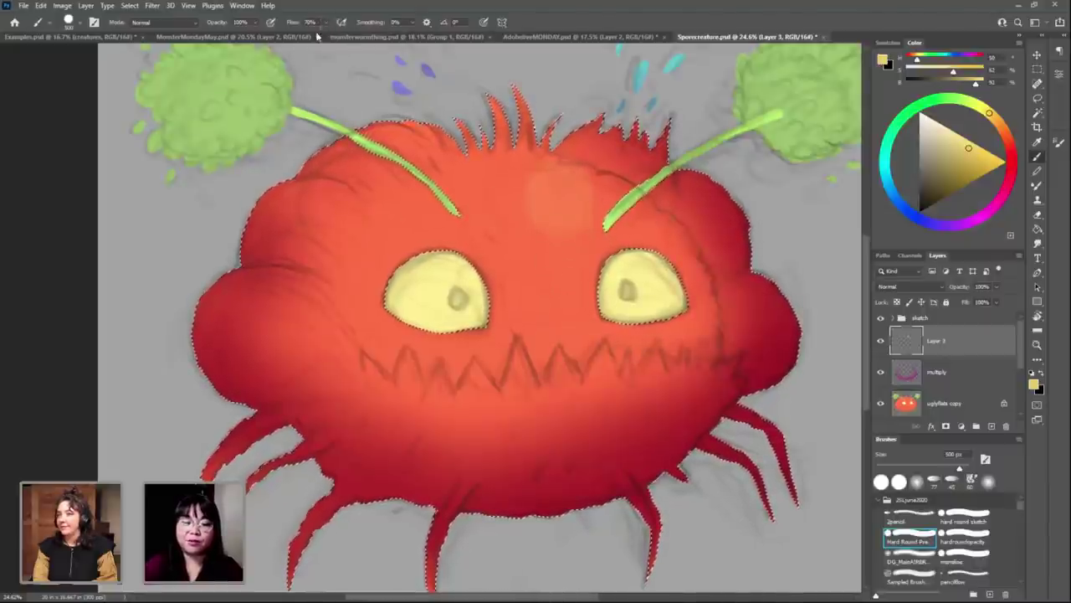
pyautogui.press('[')
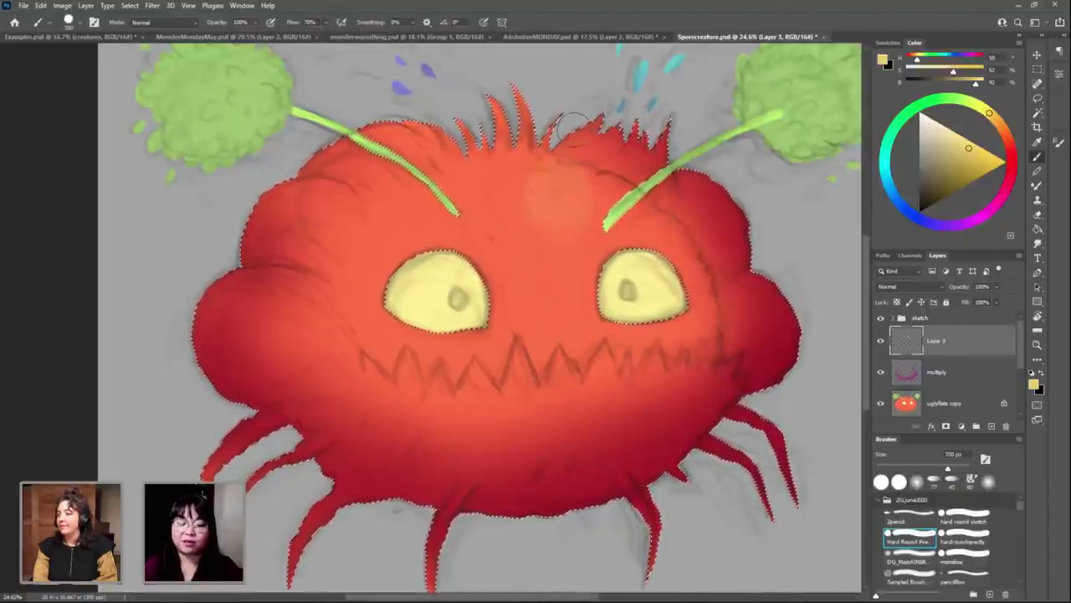
pyautogui.press('[')
pyautogui.moveTo(540, 239); pyautogui.dragTo(573, 184)
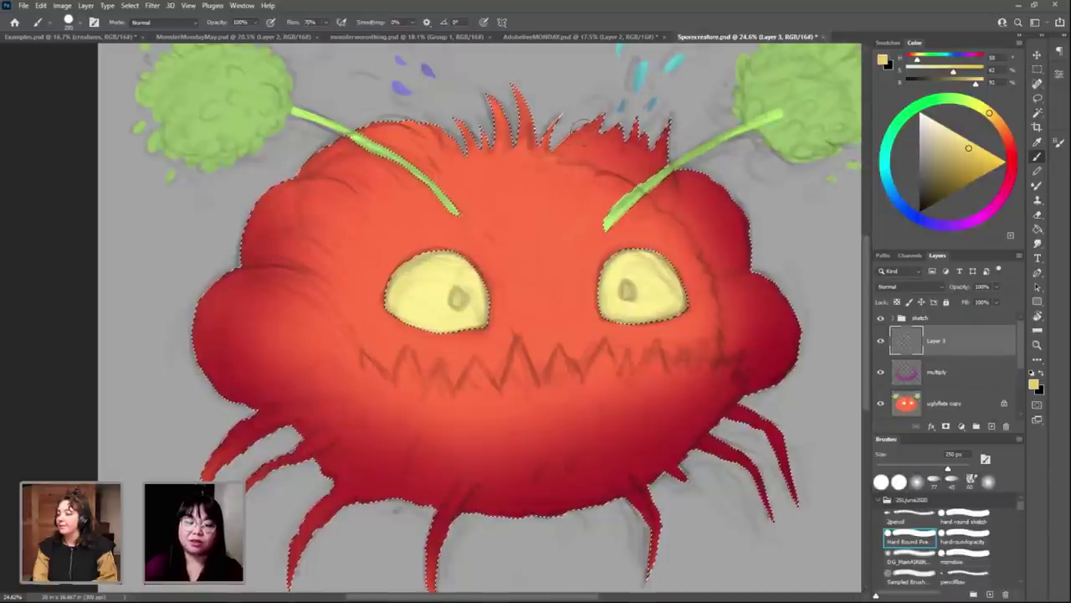
pyautogui.press(']')
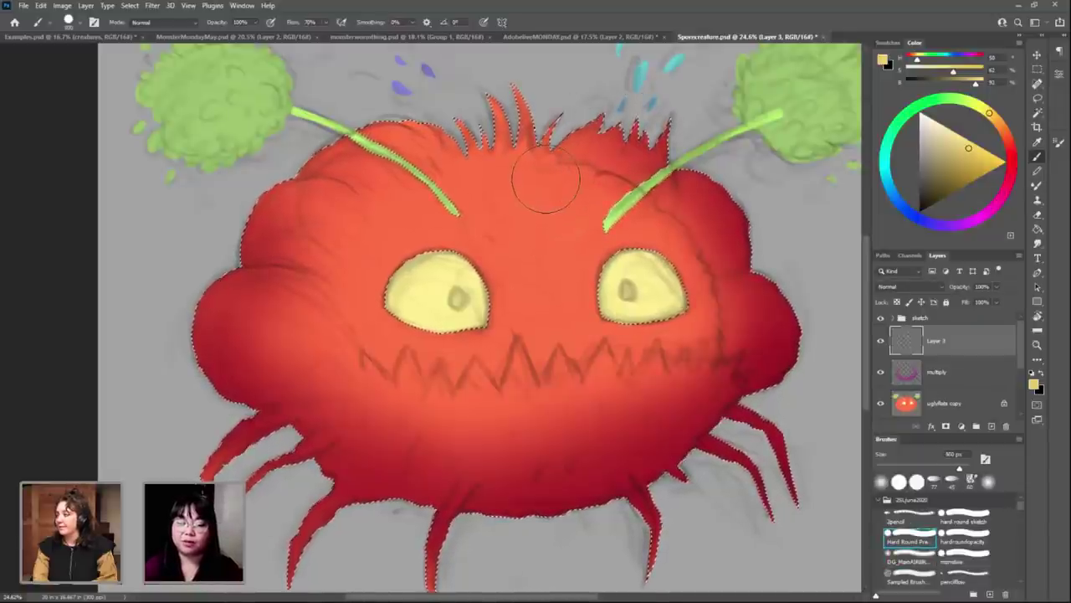
pyautogui.press('[')
pyautogui.press('[')
pyautogui.press('[')
pyautogui.moveTo(546, 178)
pyautogui.mouseDown()
pyautogui.moveTo(551, 213)
pyautogui.moveTo(515, 219)
pyautogui.mouseUp()
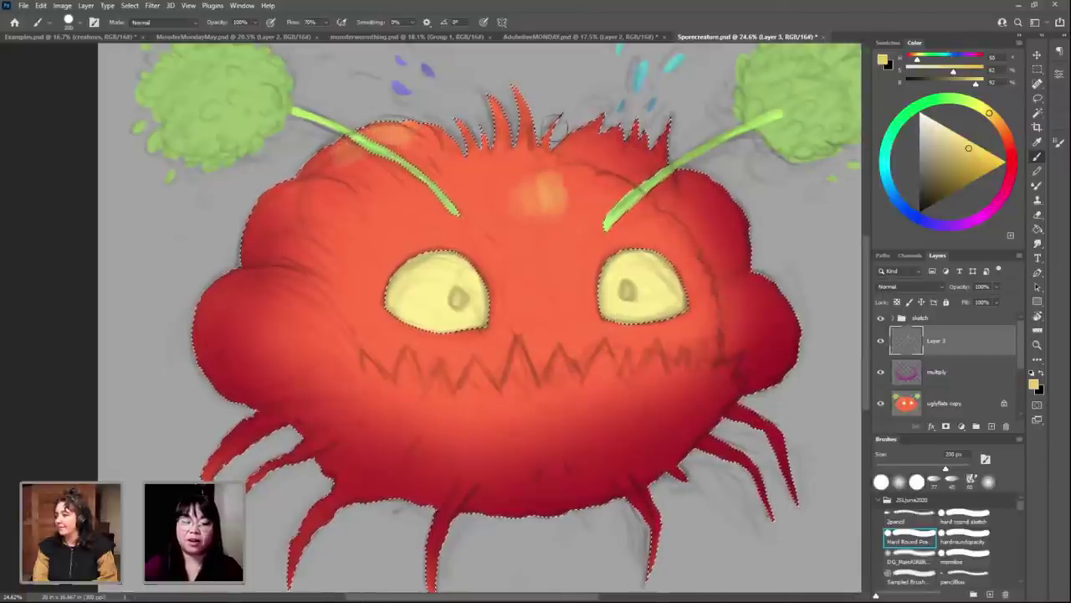
pyautogui.moveTo(611, 144); pyautogui.dragTo(586, 149)
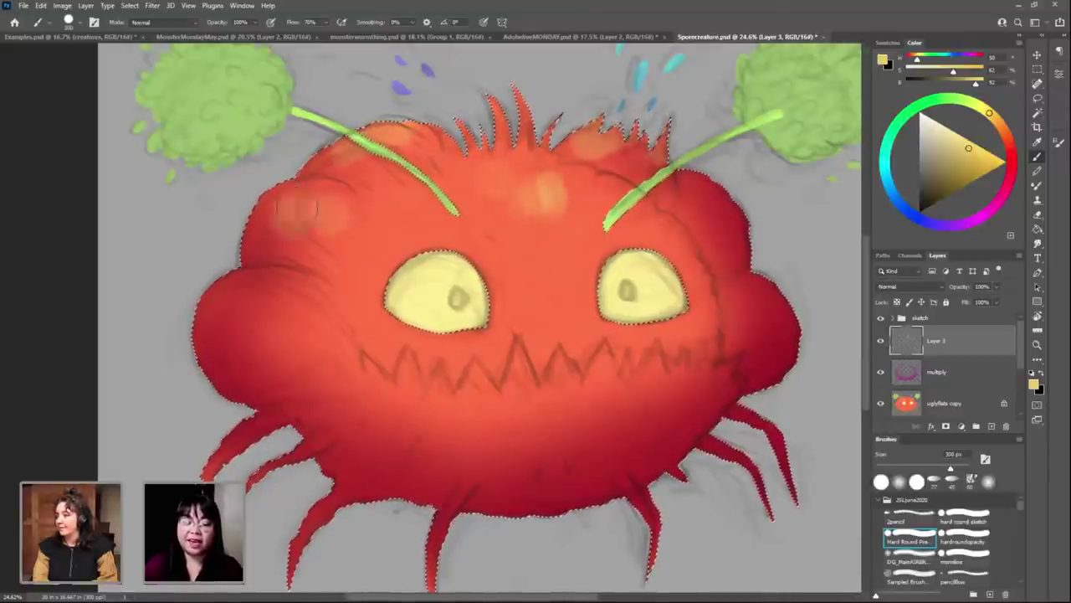
# Step: Highlight the left forehead and left cheek bulge at 300 px, blending with the airbrush, and dab the right lobe
pyautogui.press(']')
pyautogui.moveTo(280, 211)
pyautogui.mouseDown()
pyautogui.moveTo(347, 237)
pyautogui.moveTo(287, 210)
pyautogui.moveTo(301, 219)
pyautogui.moveTo(280, 219)
pyautogui.mouseUp()
pyautogui.press('.')
pyautogui.press('.')
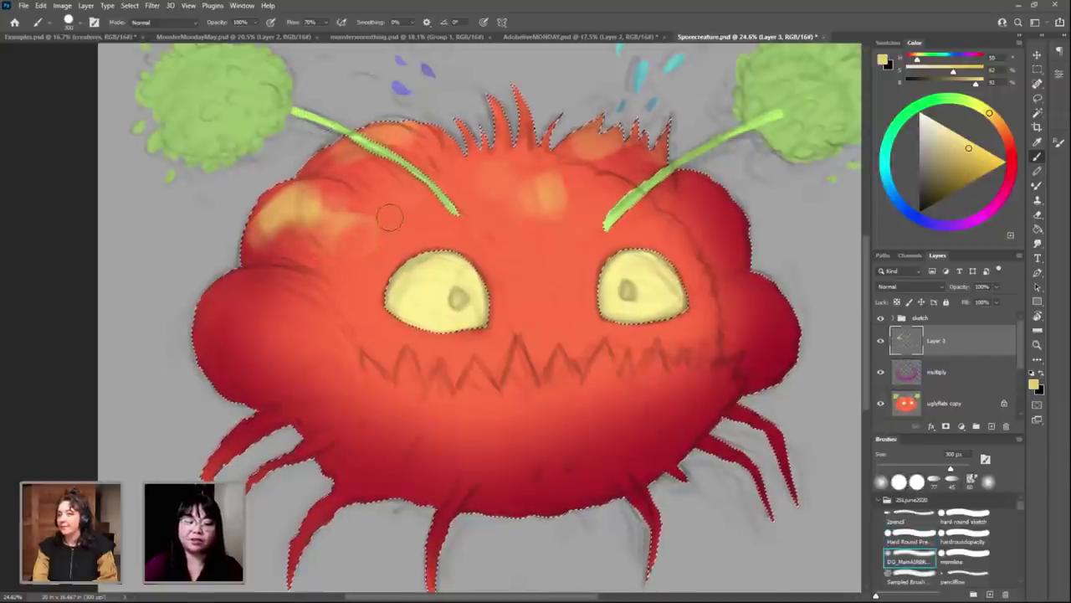
pyautogui.moveTo(385, 226)
pyautogui.mouseDown()
pyautogui.moveTo(364, 244)
pyautogui.moveTo(303, 195)
pyautogui.moveTo(277, 213)
pyautogui.moveTo(356, 197)
pyautogui.moveTo(410, 155)
pyautogui.moveTo(502, 191)
pyautogui.moveTo(569, 186)
pyautogui.moveTo(620, 151)
pyautogui.moveTo(478, 197)
pyautogui.mouseUp()
pyautogui.press(',')
pyautogui.press(',')
pyautogui.moveTo(240, 292); pyautogui.dragTo(280, 281)
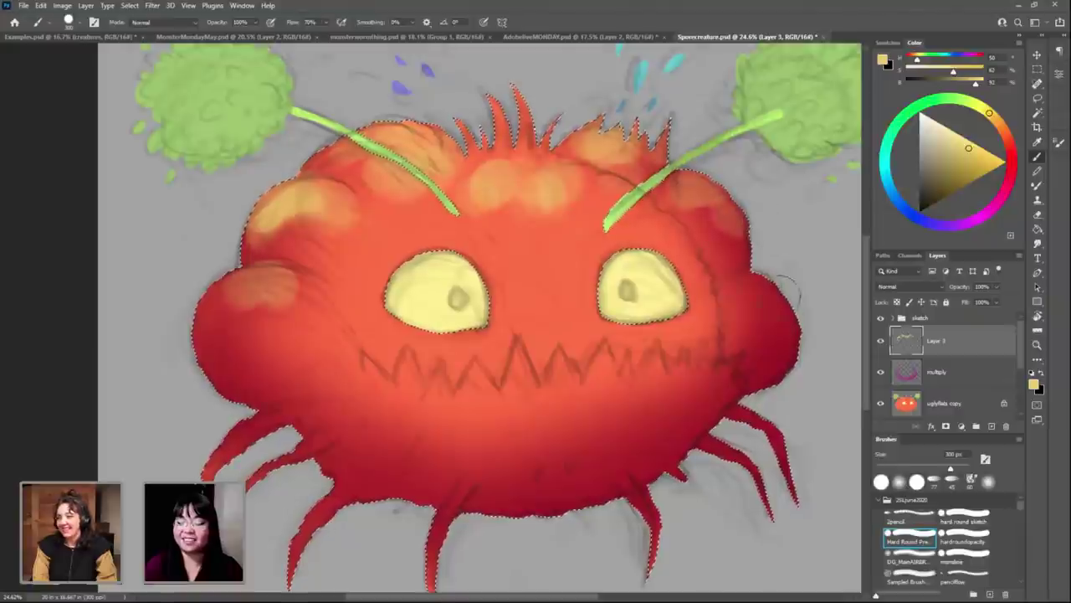
pyautogui.click(756, 288)
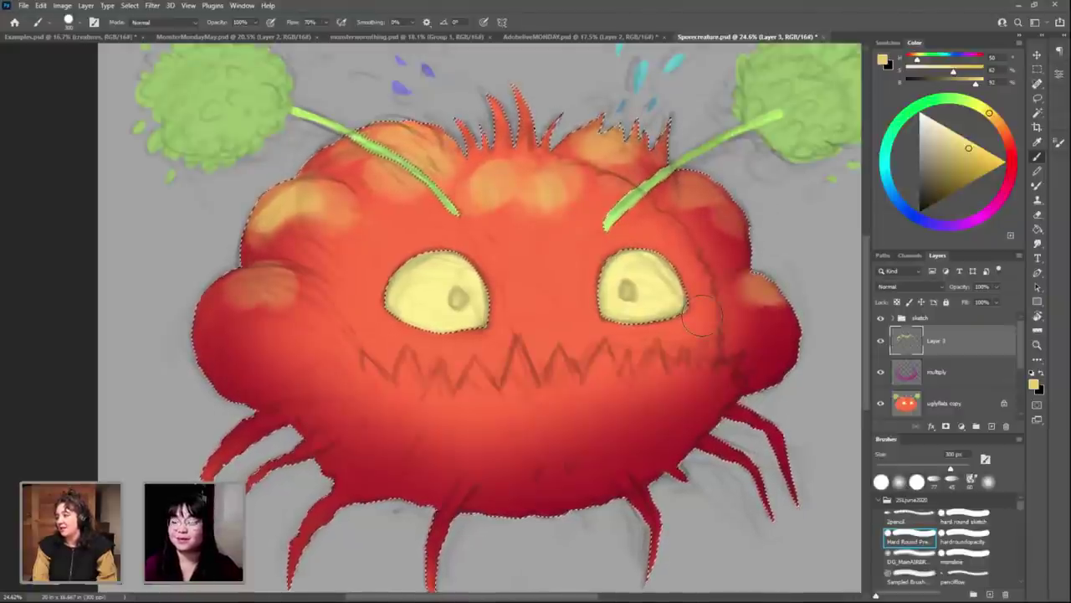
# Step: Lighten the body's upper-right edge and the bump on its right side
pyautogui.click(911, 561)
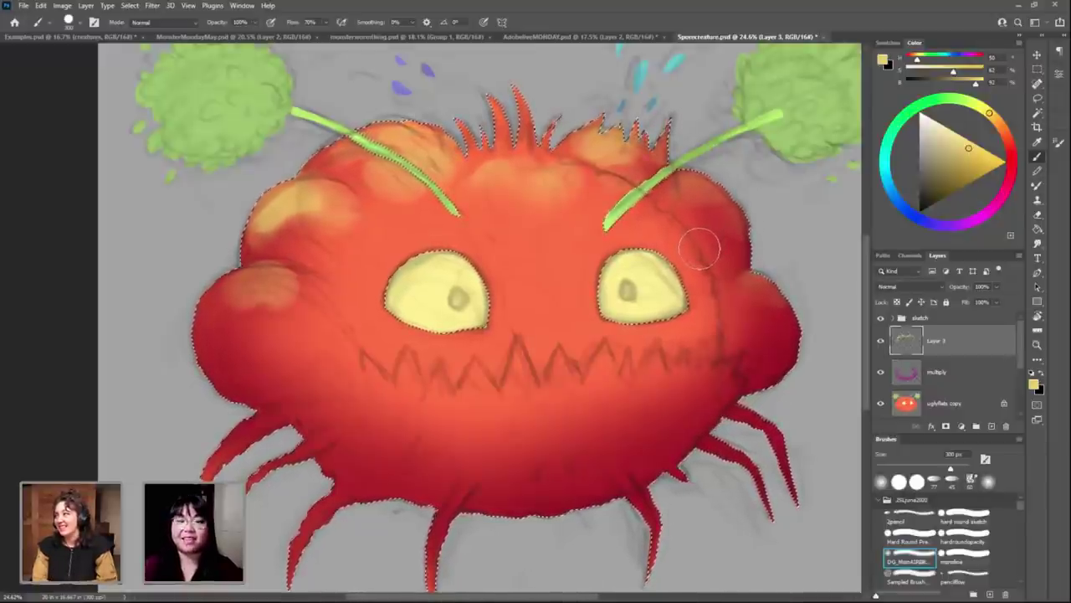
pyautogui.press(',')
pyautogui.press(',')
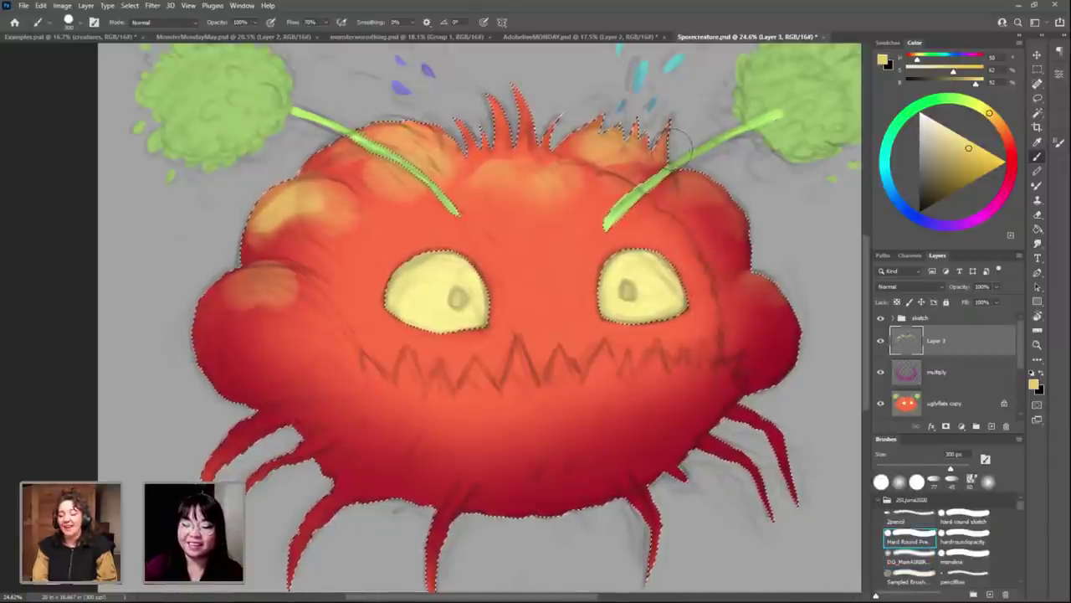
pyautogui.moveTo(738, 218); pyautogui.dragTo(730, 221)
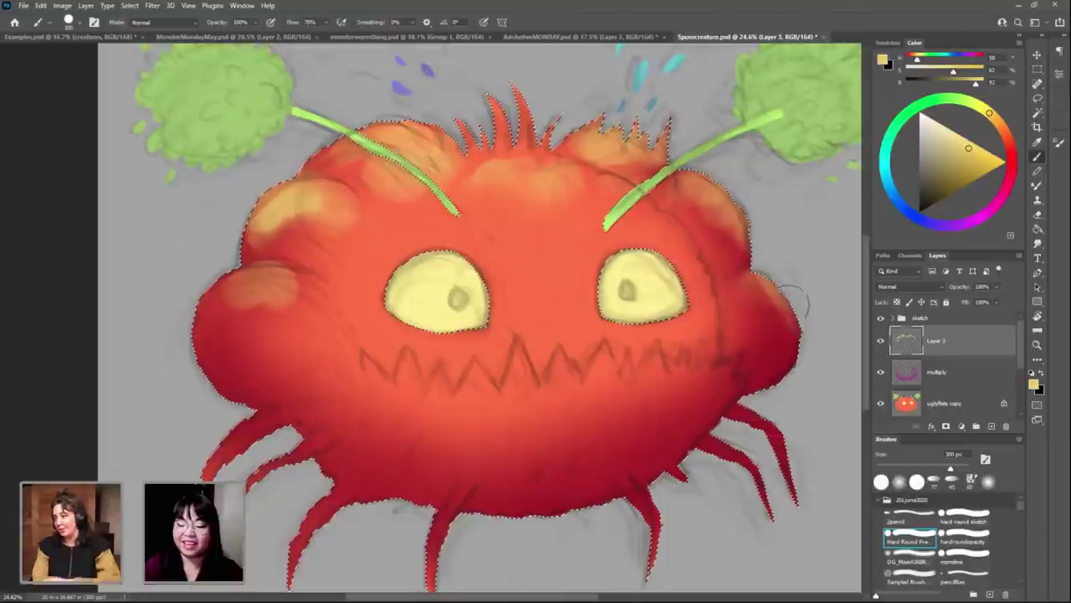
pyautogui.moveTo(763, 302); pyautogui.dragTo(783, 251)
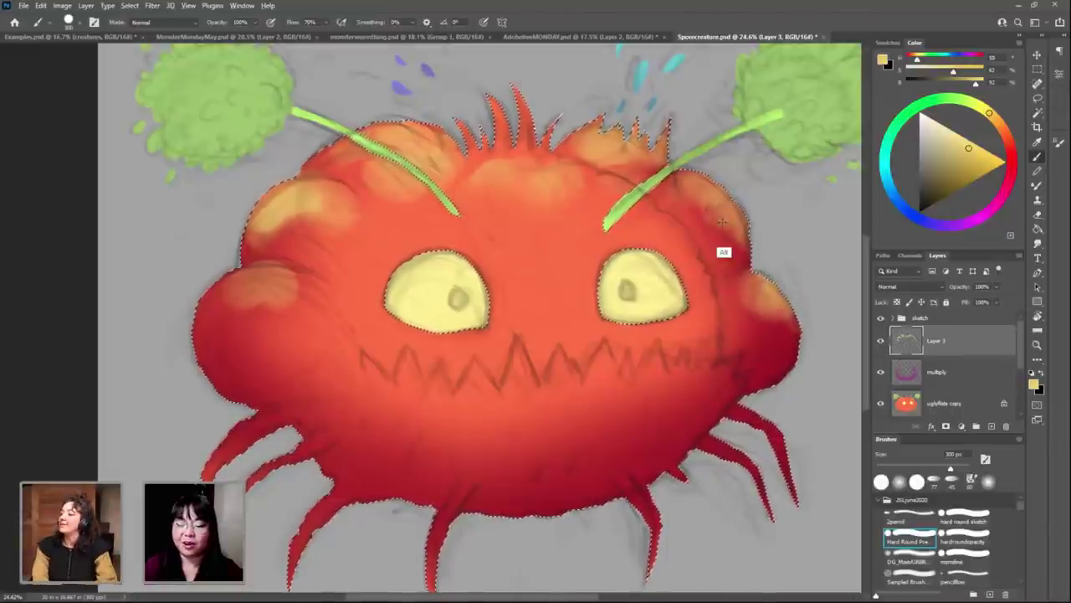
pyautogui.keyDown('alt'); pyautogui.click(723, 251); pyautogui.keyUp('alt')
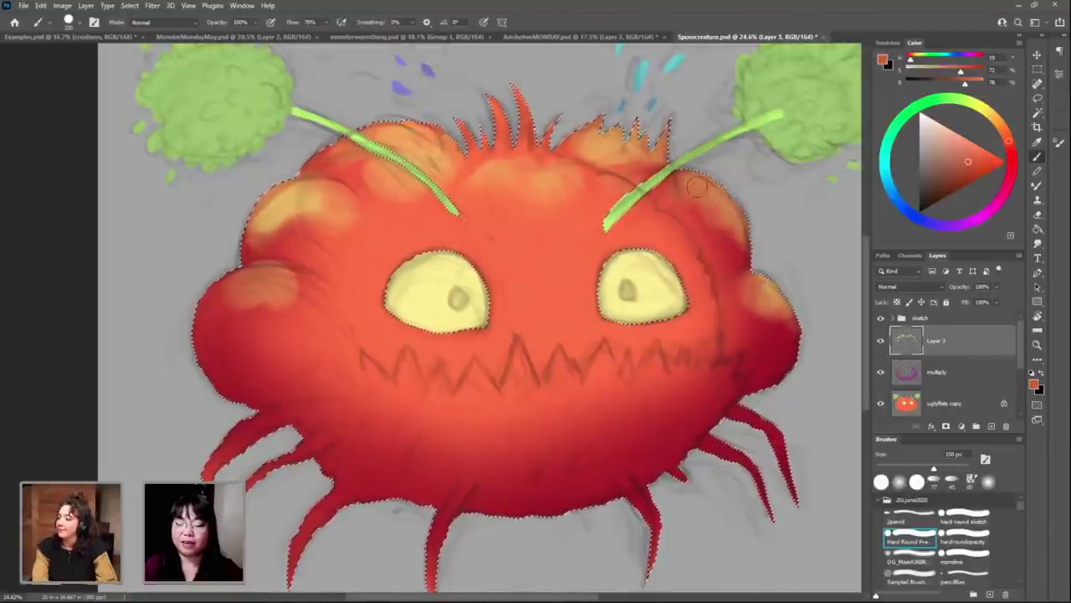
# Step: Glaze a darker stroke on the right side in Multiply brush mode, then return the brush to Normal
pyautogui.keyDown('alt'); pyautogui.click(773, 301); pyautogui.keyUp('alt')
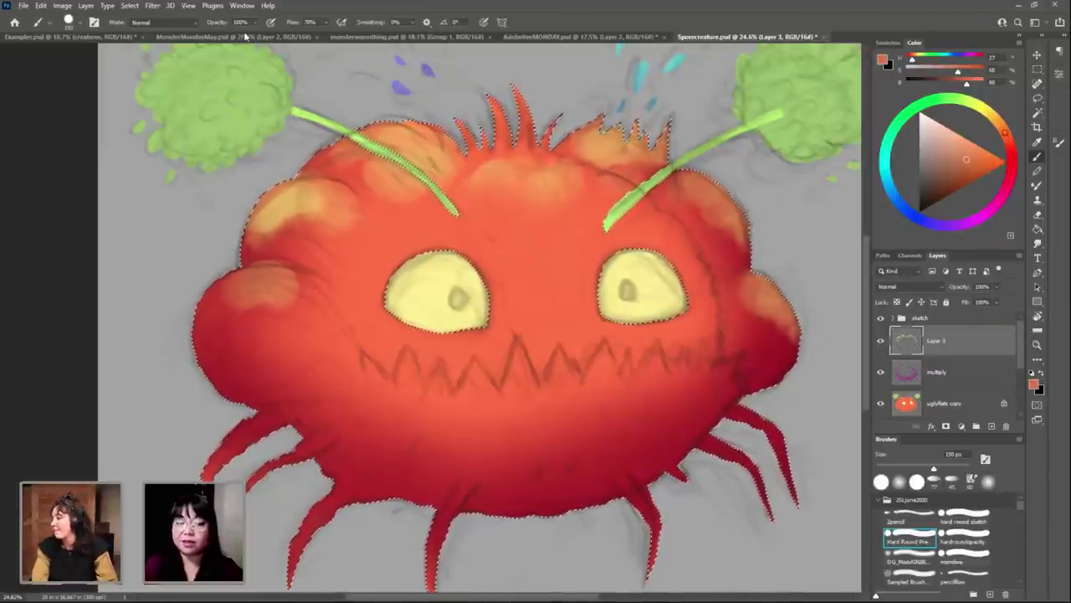
pyautogui.click(169, 25)
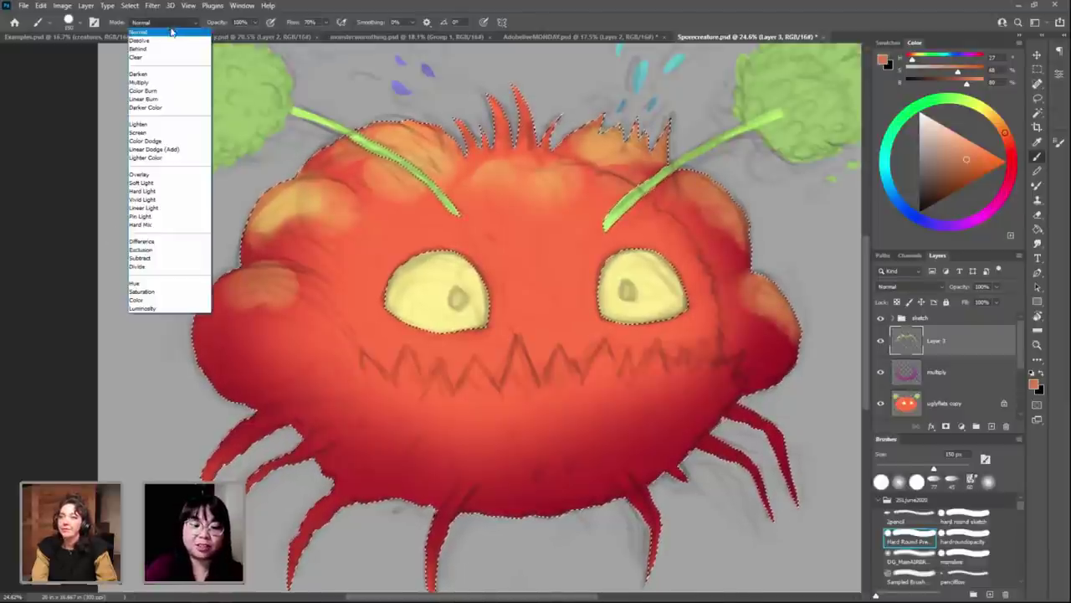
pyautogui.click(164, 83)
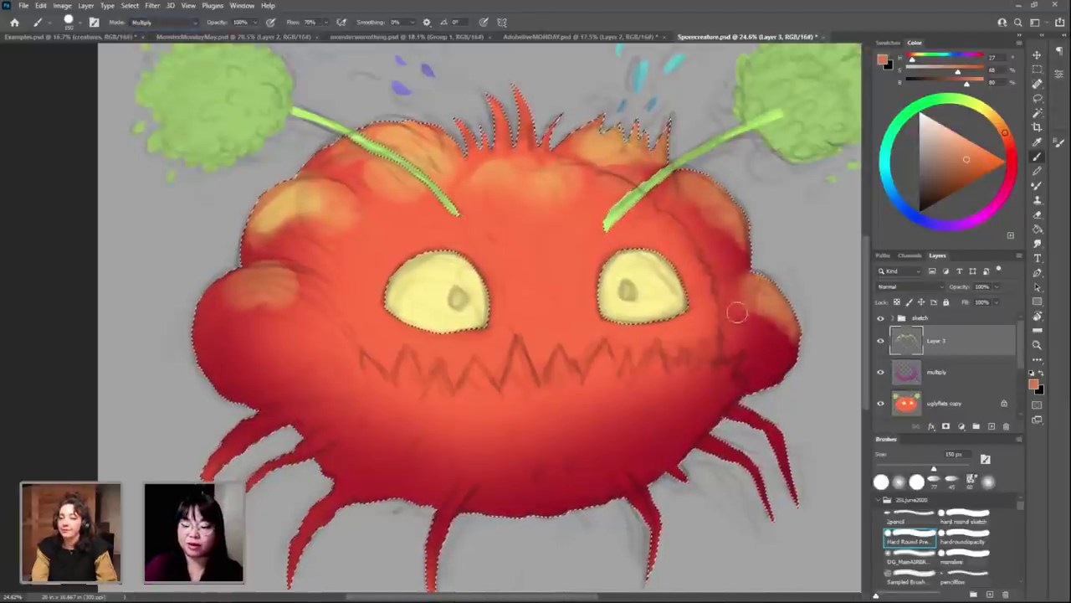
pyautogui.moveTo(727, 318); pyautogui.dragTo(746, 359)
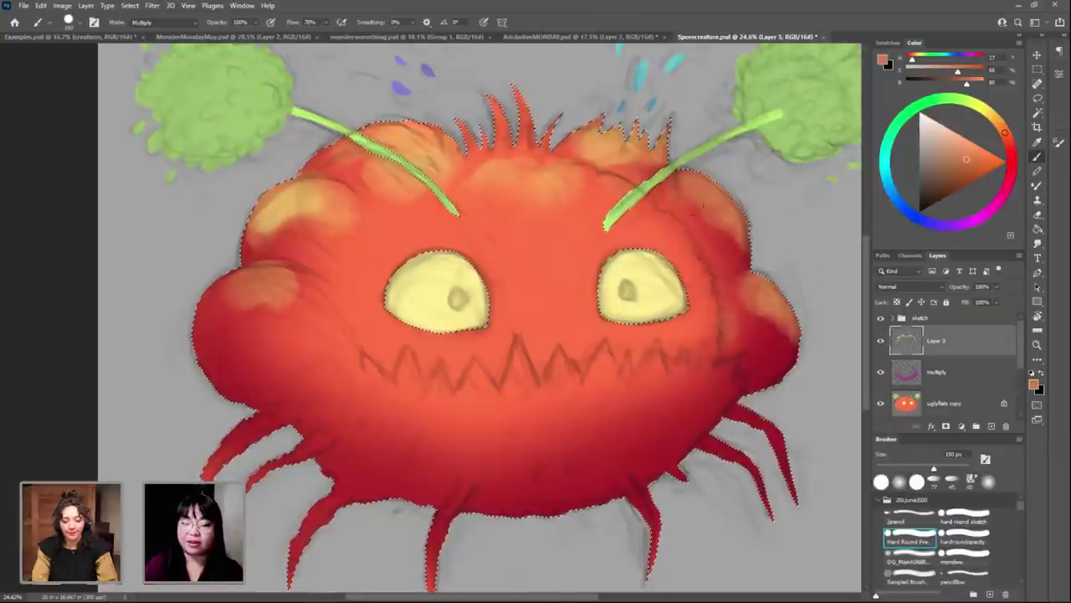
pyautogui.click(172, 23)
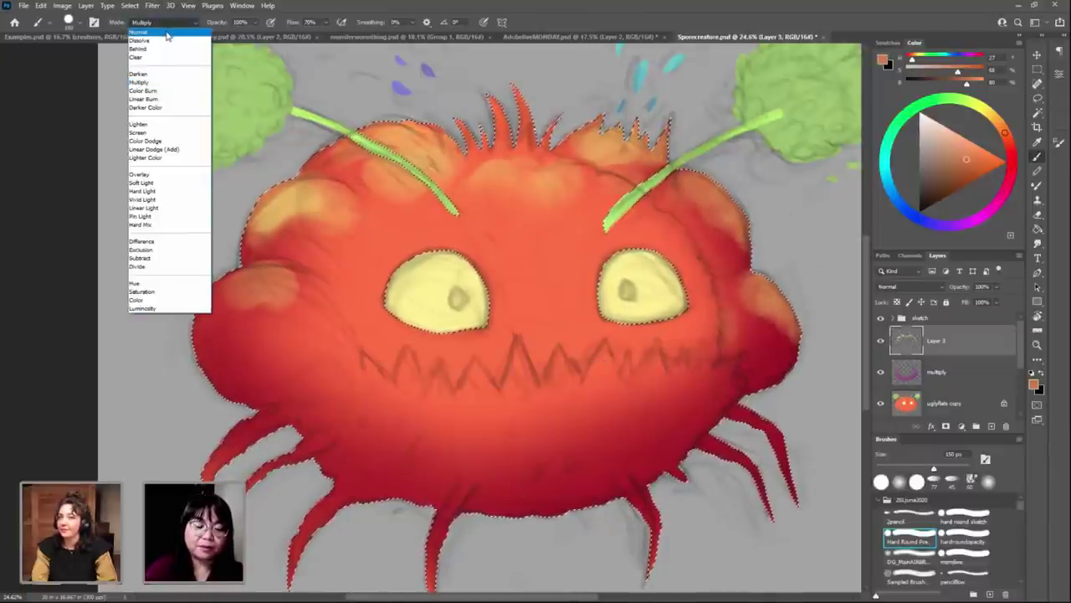
pyautogui.click(167, 34)
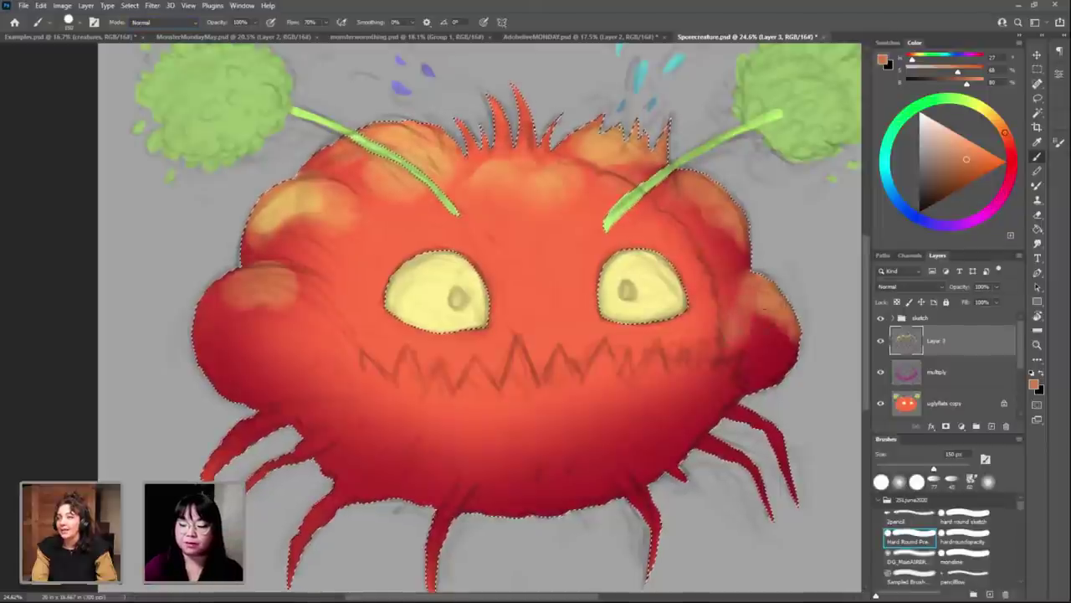
pyautogui.keyDown('alt'); pyautogui.click(761, 338); pyautogui.keyUp('alt')
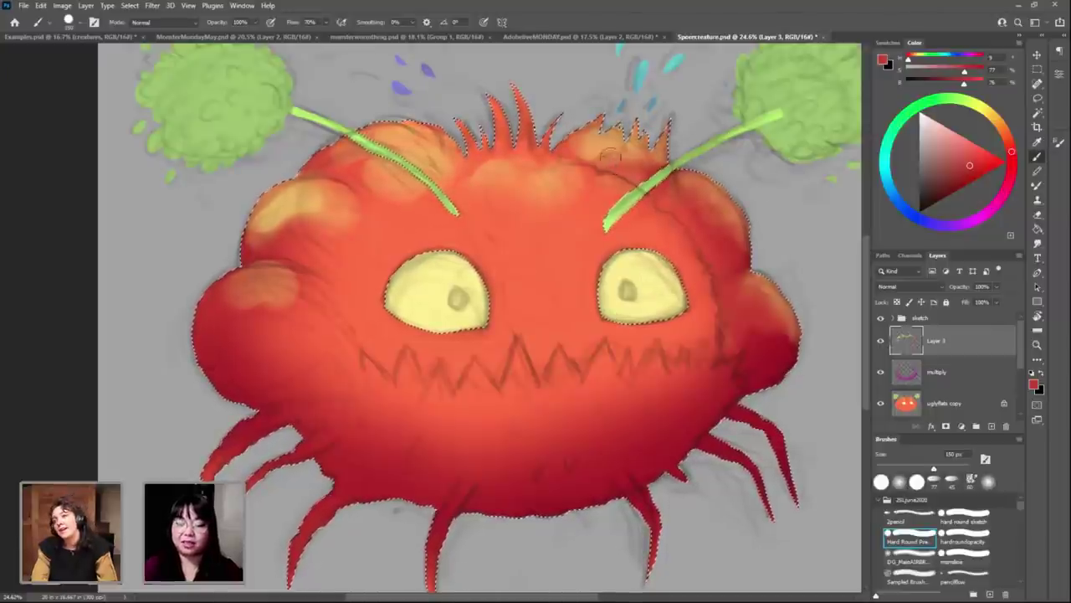
# Step: Repaint the forehead between the antennae with sampled brighter orange and darken the upper-left forehead
pyautogui.keyDown('alt'); pyautogui.click(592, 192); pyautogui.keyUp('alt')
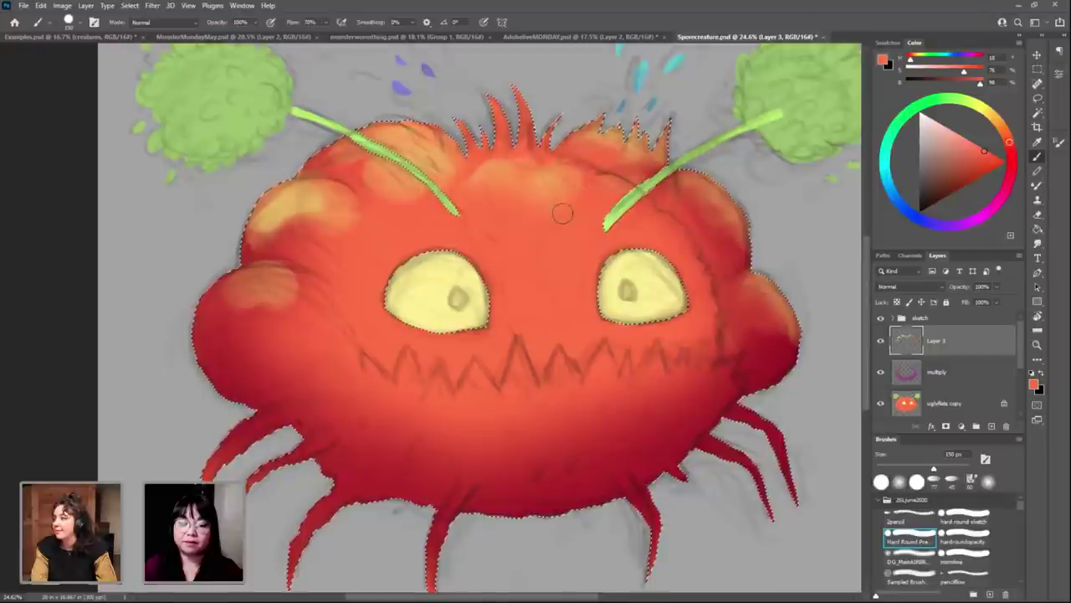
pyautogui.moveTo(561, 210); pyautogui.dragTo(564, 186)
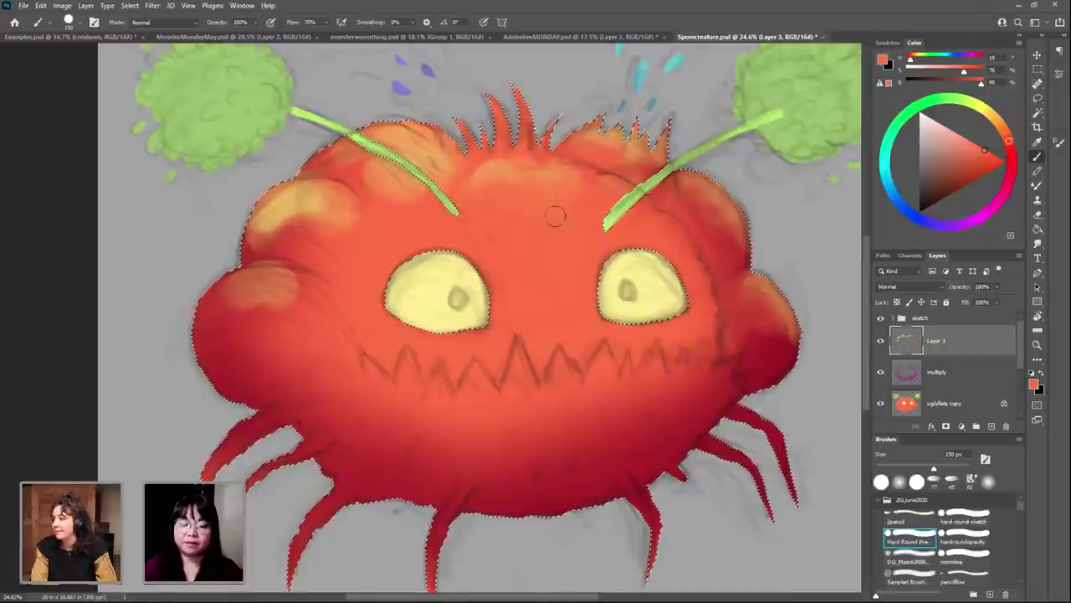
pyautogui.keyDown('alt'); pyautogui.click(410, 194); pyautogui.keyUp('alt')
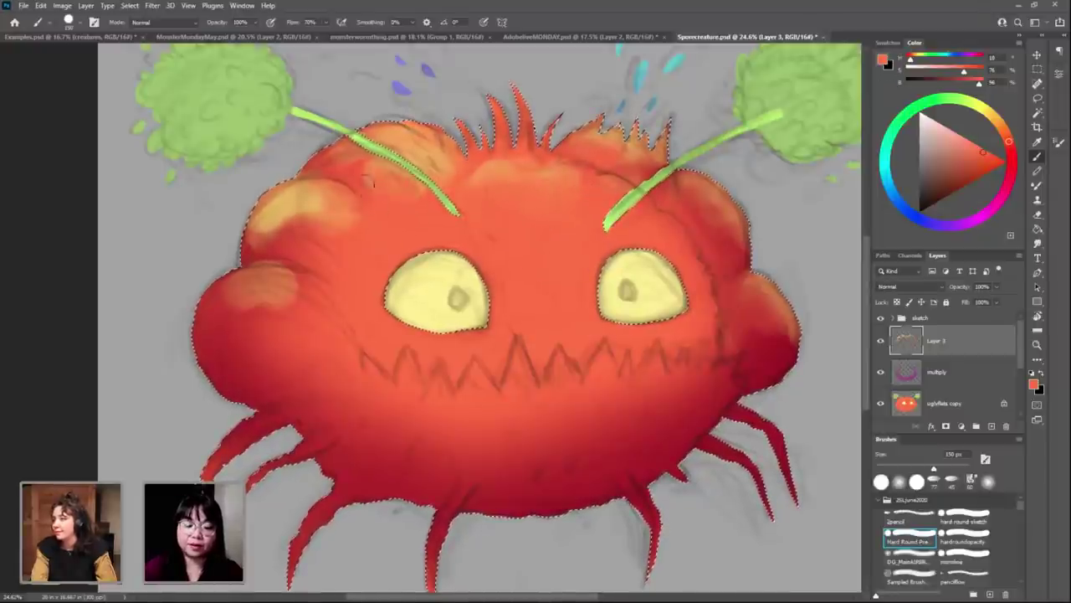
pyautogui.moveTo(360, 227)
pyautogui.mouseDown()
pyautogui.moveTo(327, 211)
pyautogui.moveTo(289, 217)
pyautogui.mouseUp()
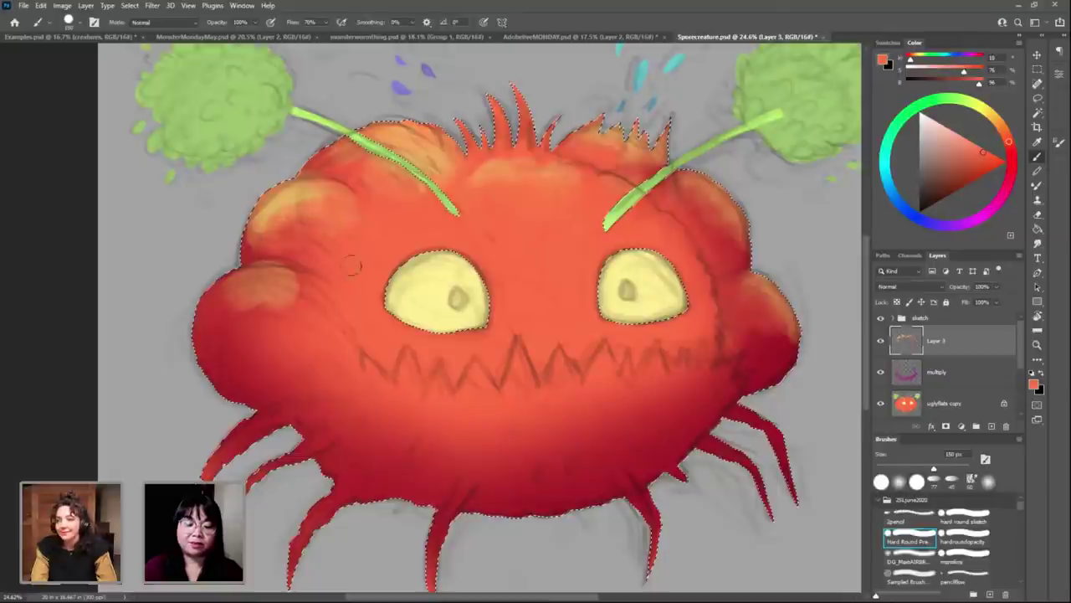
# Step: Build darker red shading down the right cheek, then enlarge the brush to about 2160 px
pyautogui.keyDown('alt'); pyautogui.click(317, 311); pyautogui.keyUp('alt')
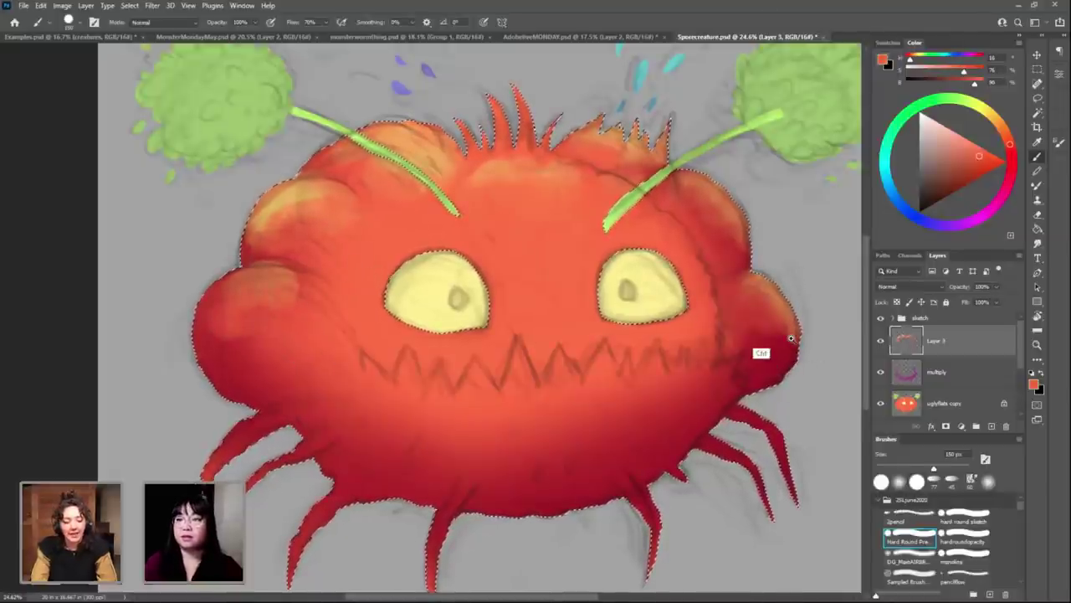
pyautogui.keyDown('alt'); pyautogui.click(753, 348); pyautogui.keyUp('alt')
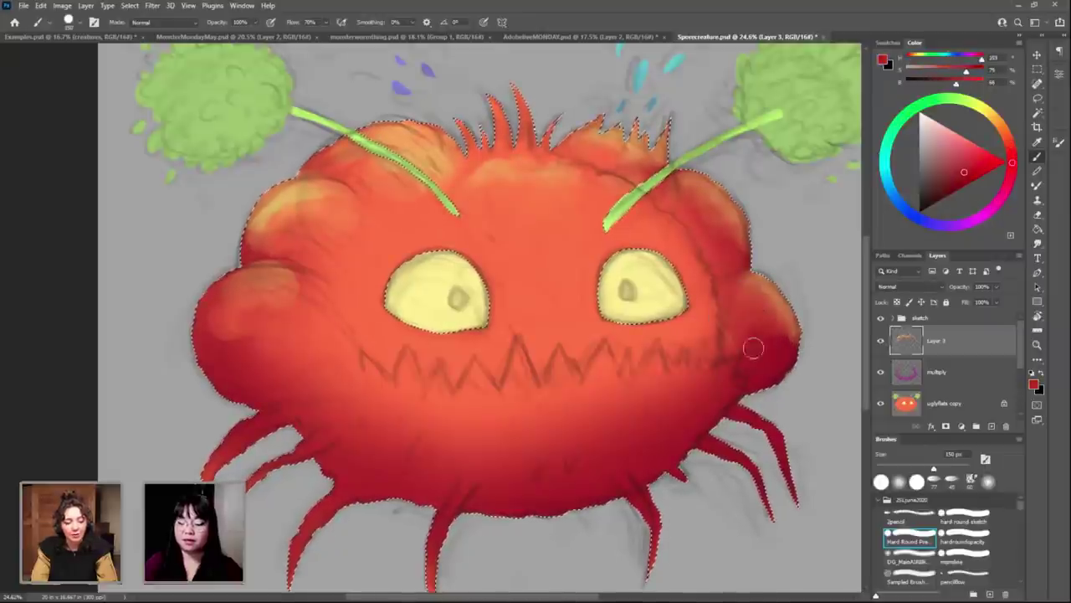
pyautogui.moveTo(751, 339); pyautogui.dragTo(749, 361)
pyautogui.moveTo(743, 322); pyautogui.dragTo(748, 306)
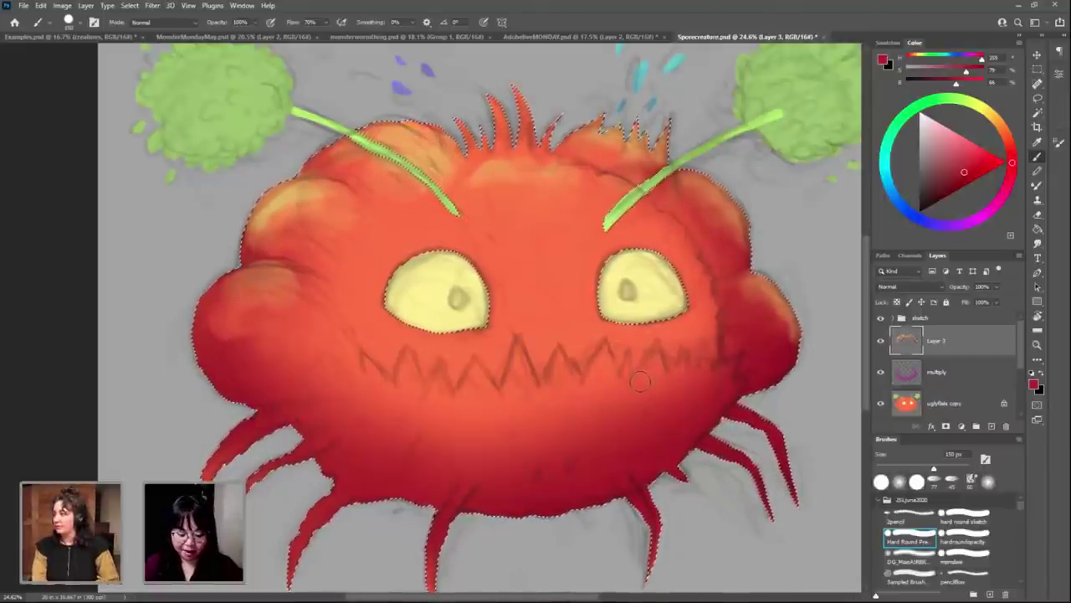
pyautogui.press('ctrl')
pyautogui.hotkey('ctrl', 'alt')
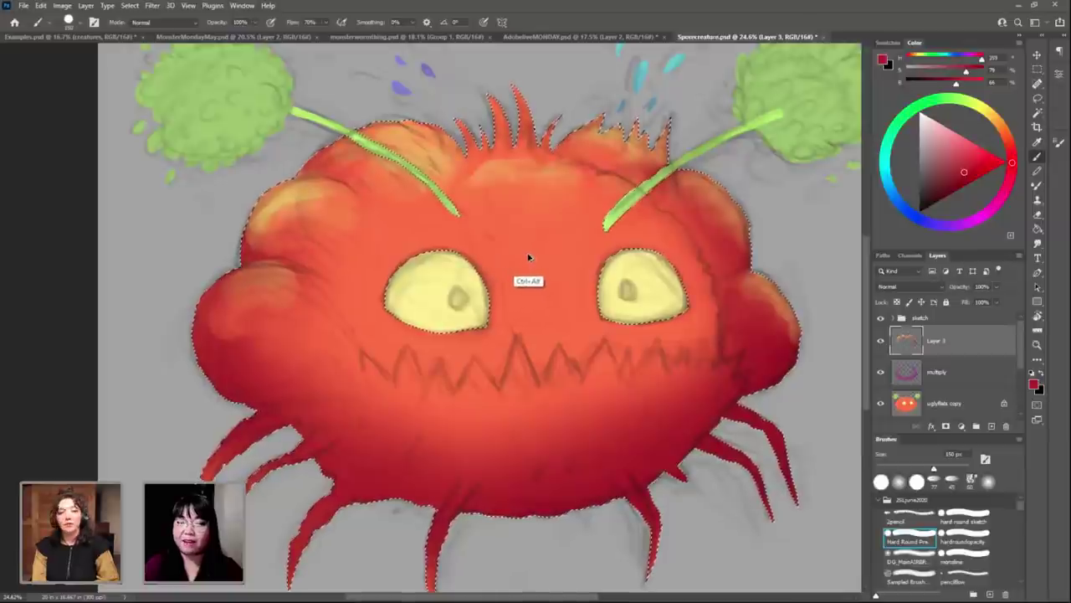
pyautogui.moveTo(523, 254)
pyautogui.mouseDown()
pyautogui.moveTo(688, 264)
pyautogui.moveTo(682, 251)
pyautogui.moveTo(547, 270)
pyautogui.moveTo(603, 288)
pyautogui.moveTo(522, 263)
pyautogui.moveTo(685, 269)
pyautogui.moveTo(555, 271)
pyautogui.moveTo(561, 95)
pyautogui.moveTo(562, 289)
pyautogui.moveTo(628, 303)
pyautogui.moveTo(566, 293)
pyautogui.moveTo(667, 293)
pyautogui.moveTo(670, 304)
pyautogui.moveTo(671, 289)
pyautogui.mouseUp()
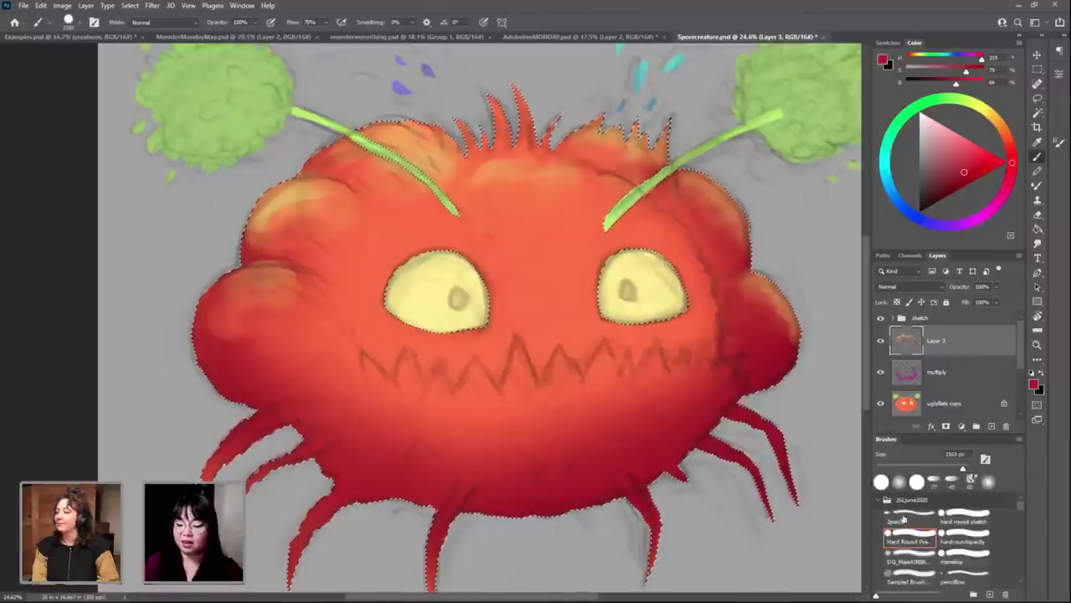
# Step: With the soft airbrush, tint the top, left bump and upper-right bumps a pale pinkish-mauve
pyautogui.click(911, 560)
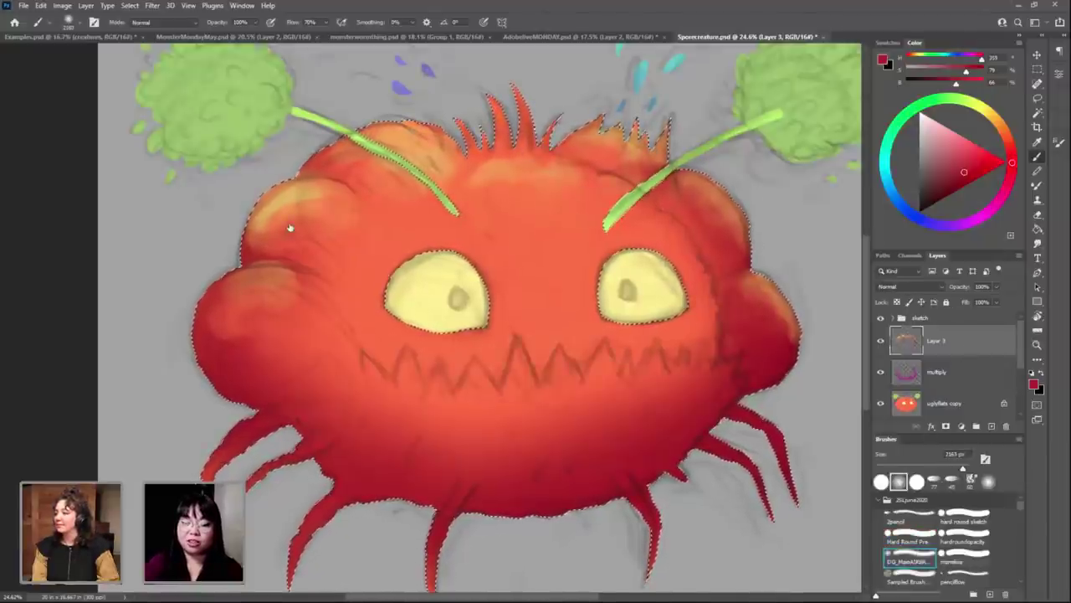
pyautogui.moveTo(290, 228)
pyautogui.mouseDown()
pyautogui.moveTo(602, 162)
pyautogui.moveTo(850, 368)
pyautogui.mouseUp()
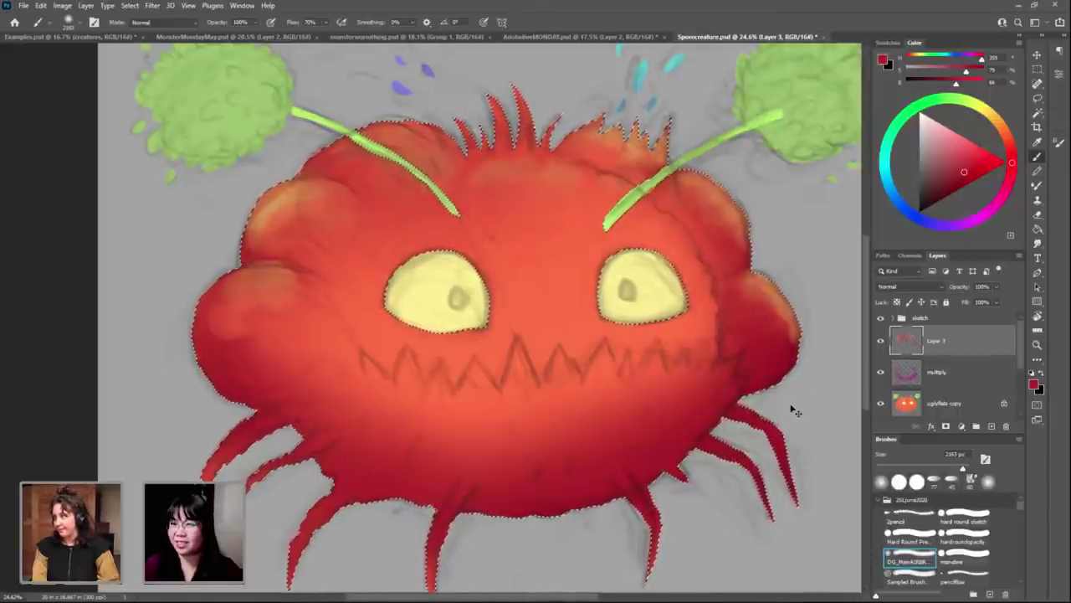
pyautogui.hotkey('ctrl', 'z')
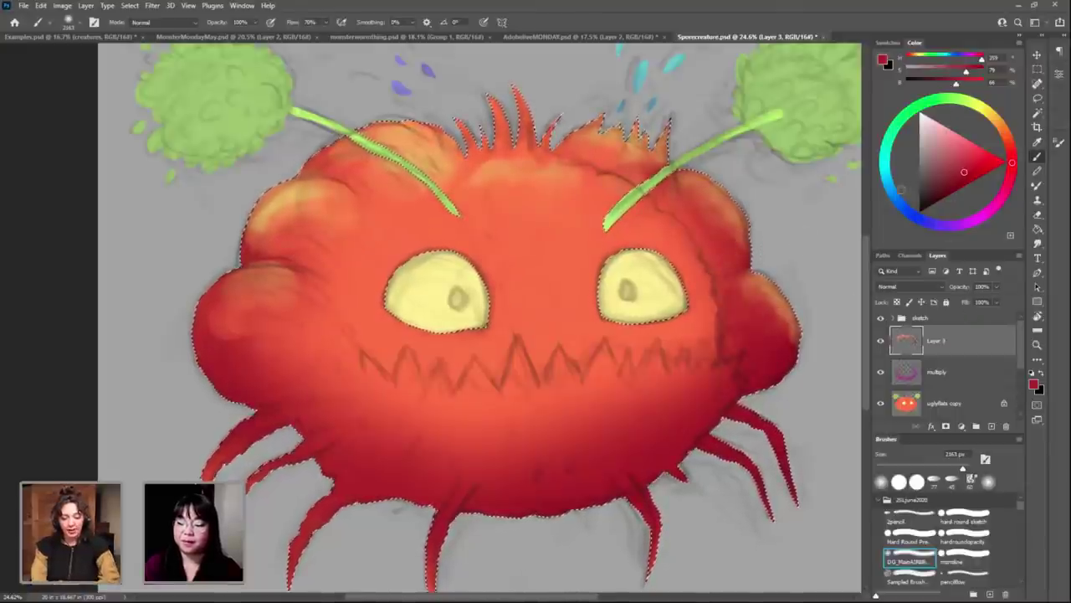
pyautogui.keyDown('alt'); pyautogui.click(643, 80); pyautogui.keyUp('alt')
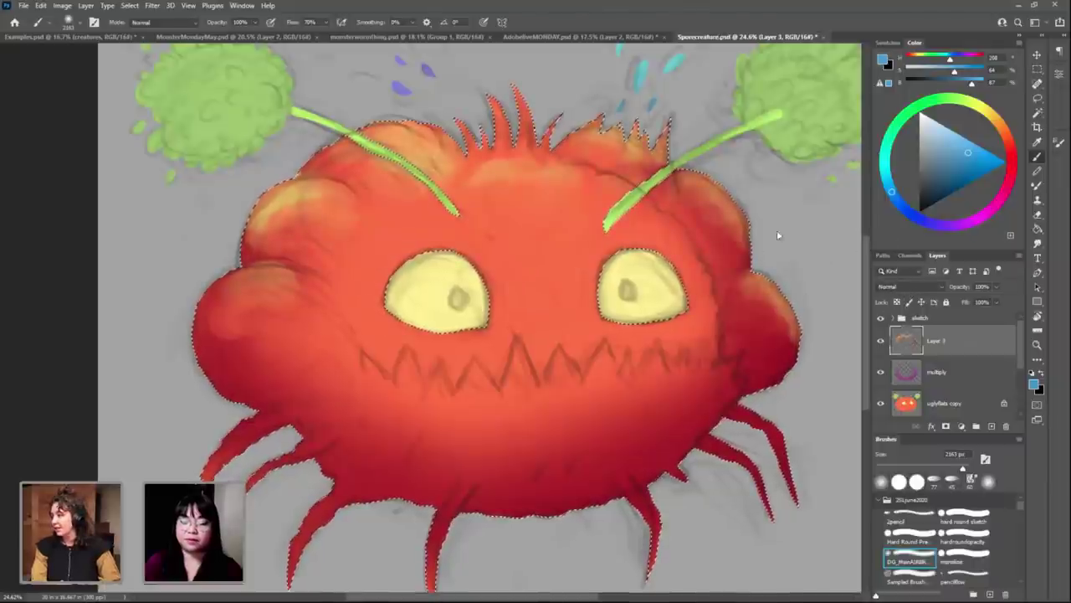
pyautogui.moveTo(301, 193); pyautogui.dragTo(452, 142)
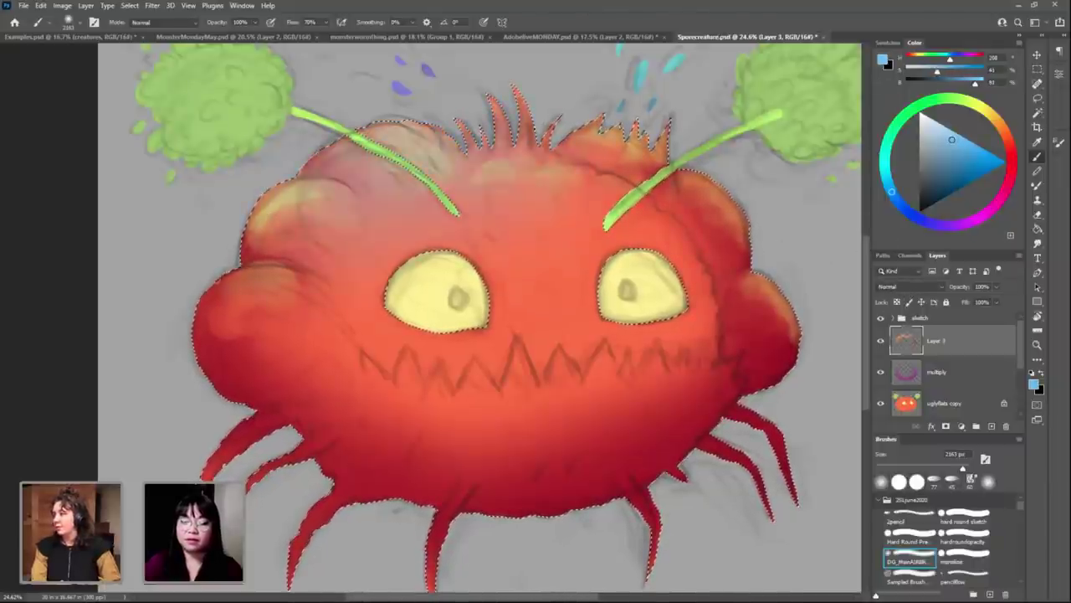
pyautogui.moveTo(602, 159); pyautogui.dragTo(720, 210)
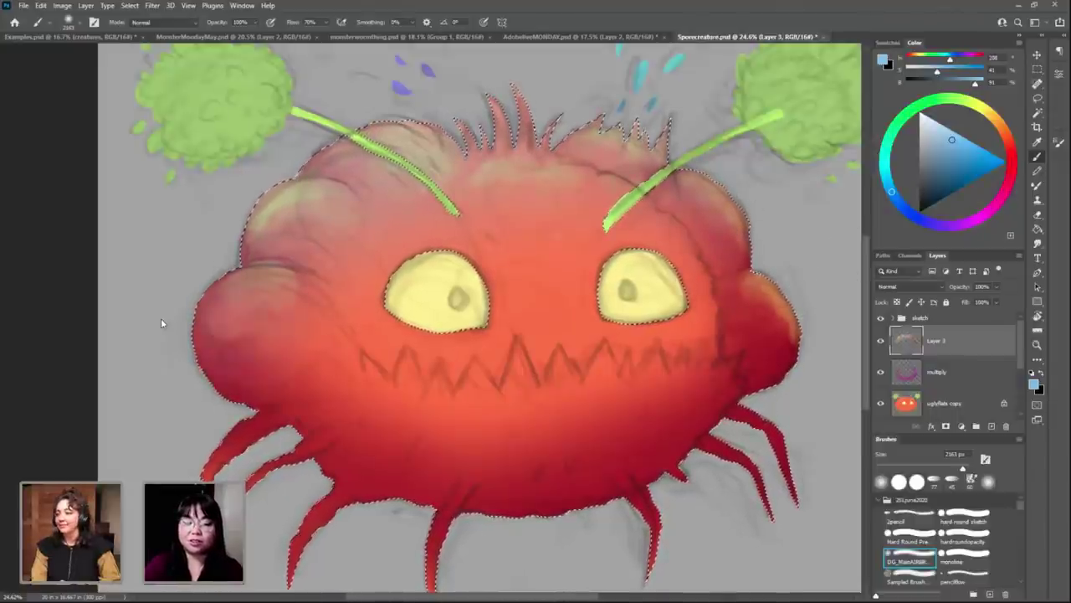
pyautogui.moveTo(161, 318); pyautogui.dragTo(167, 376)
pyautogui.moveTo(749, 204); pyautogui.dragTo(795, 310)
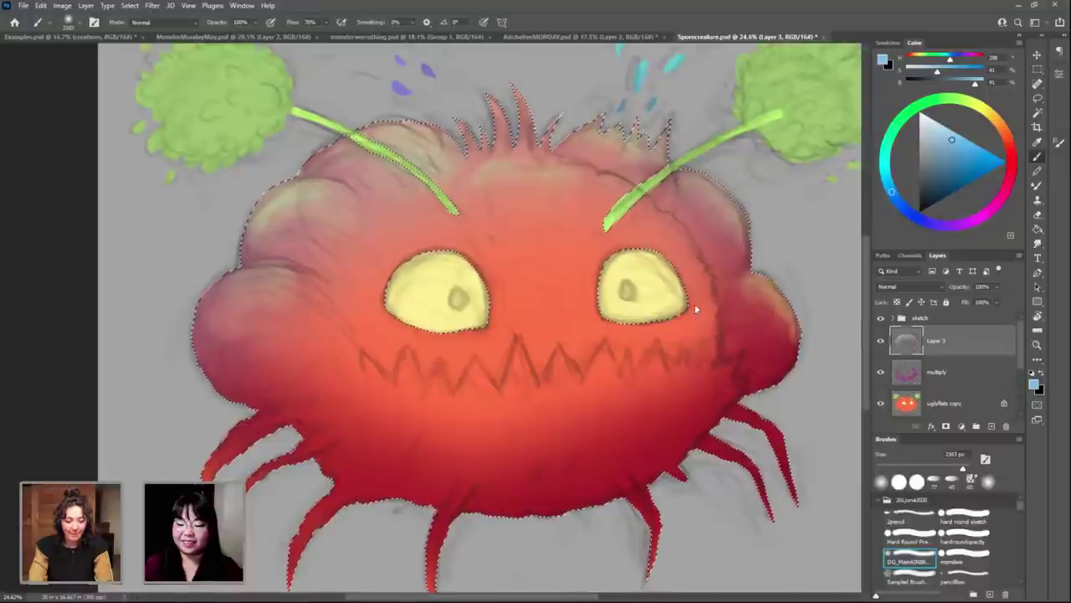
pyautogui.moveTo(715, 297); pyautogui.dragTo(591, 312)
pyautogui.click(911, 515)
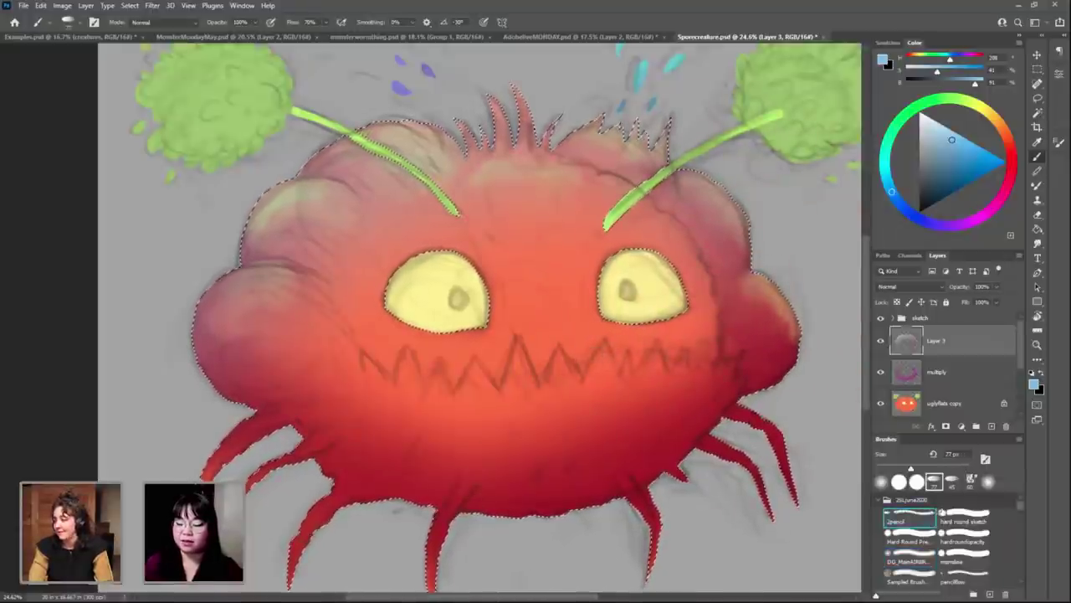
# Step: Undo trial Hard Round strokes right of the right eye, then pick a red-orange painting colour
pyautogui.doubleClick(889, 516)
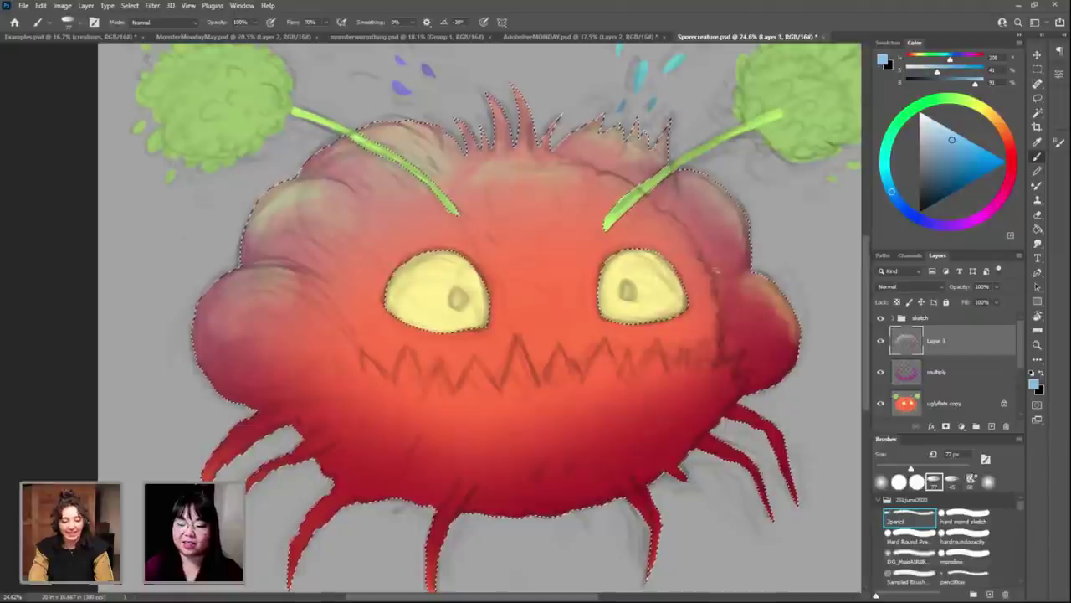
pyautogui.click(929, 539)
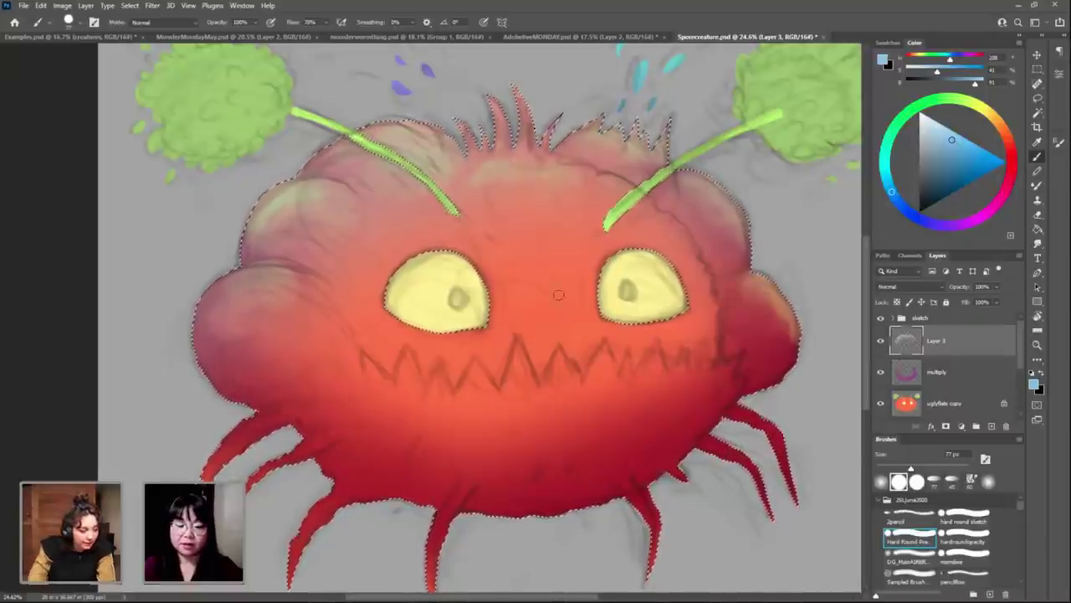
pyautogui.moveTo(675, 231)
pyautogui.mouseDown()
pyautogui.moveTo(718, 251)
pyautogui.moveTo(701, 268)
pyautogui.mouseUp()
pyautogui.hotkey('ctrl', 'z')
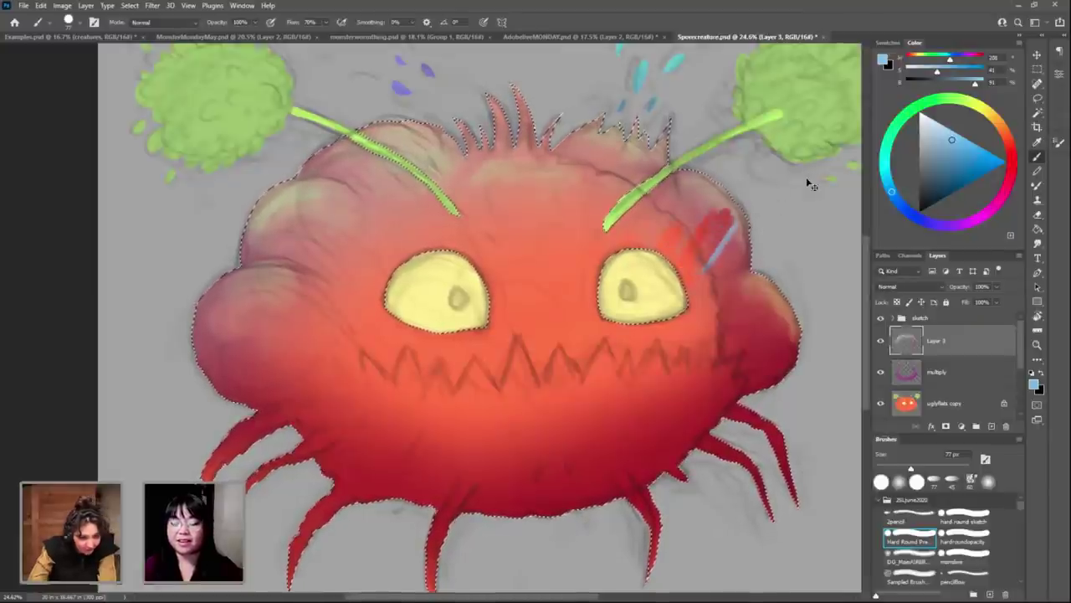
pyautogui.hotkey('ctrl', 'shift', 'z')
pyautogui.hotkey('ctrl', 'z')
pyautogui.hotkey('ctrl', 'z')
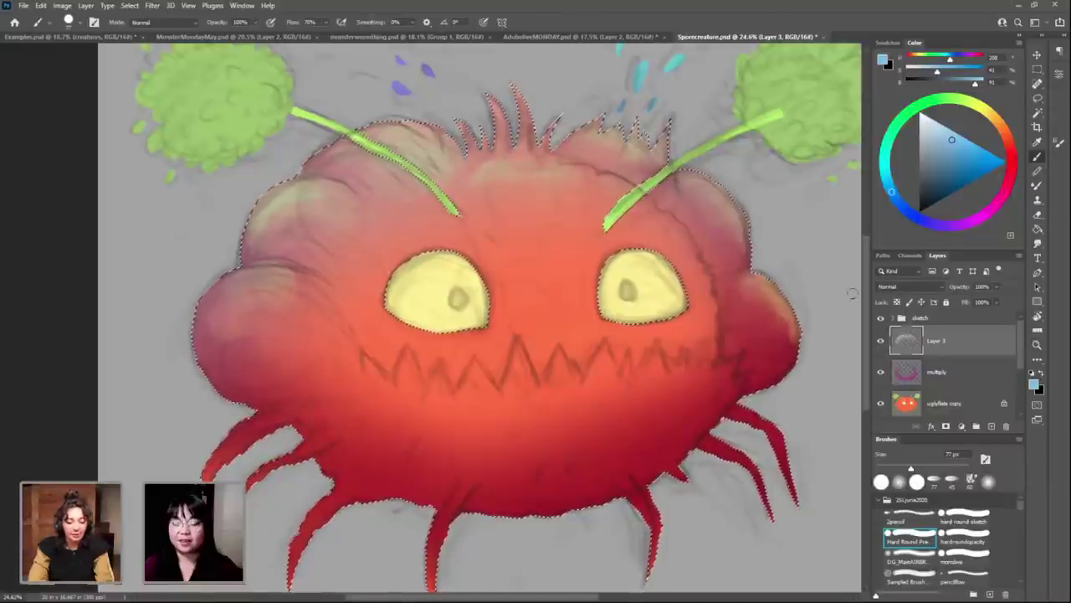
pyautogui.keyDown('alt'); pyautogui.click(778, 309); pyautogui.keyUp('alt')
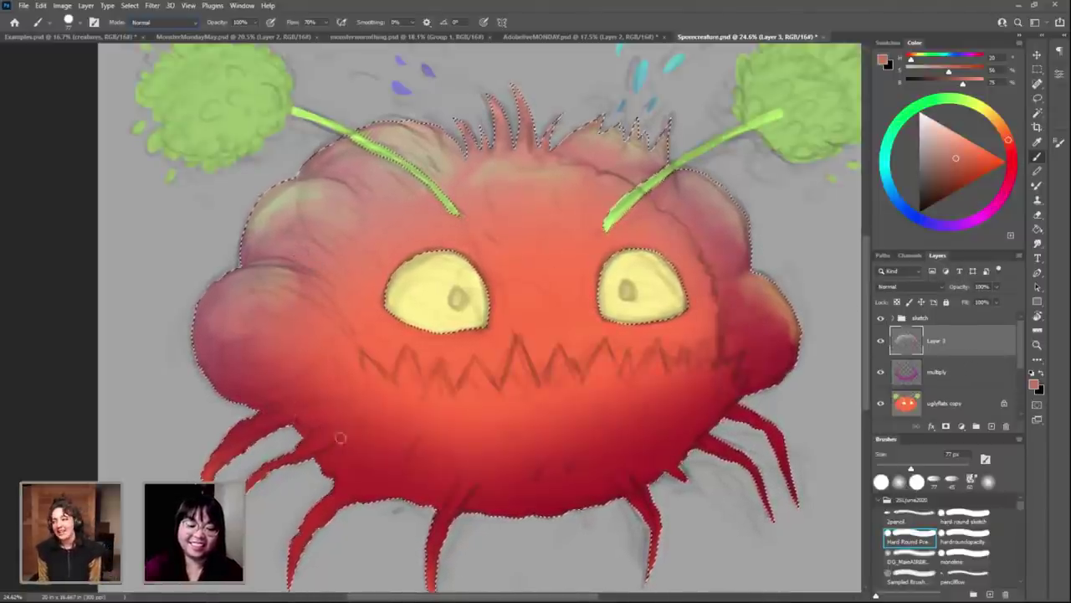
# Step: Sample eye yellow, face orange and body reds, resizing the brush from 175 px to 80 px
pyautogui.keyDown('alt'); pyautogui.click(433, 295); pyautogui.keyUp('alt')
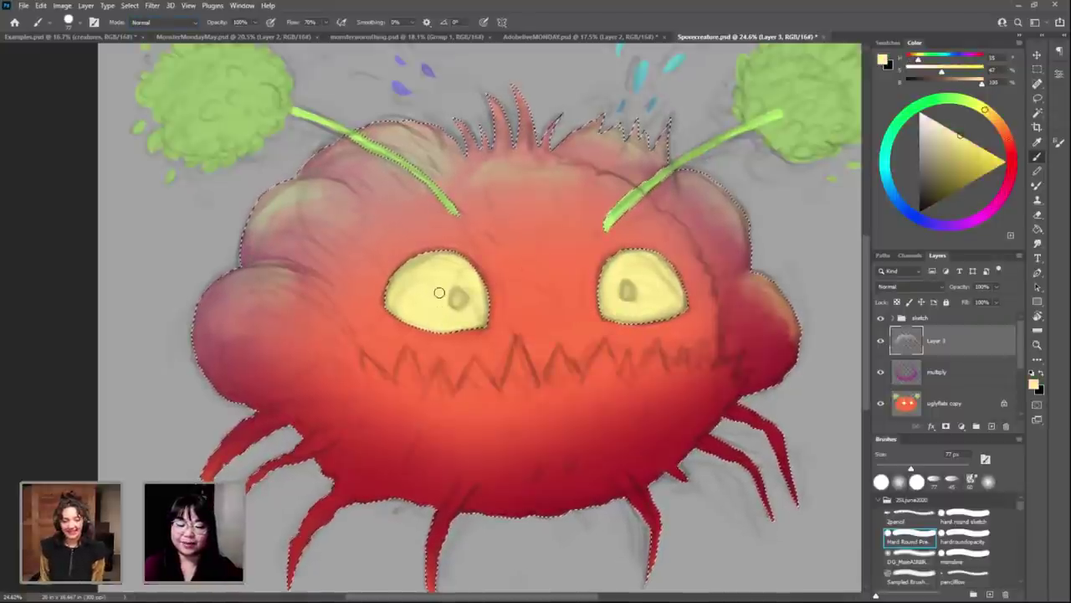
pyautogui.press(']')
pyautogui.press(']')
pyautogui.press(']')
pyautogui.press(']')
pyautogui.press(']')
pyautogui.press(']')
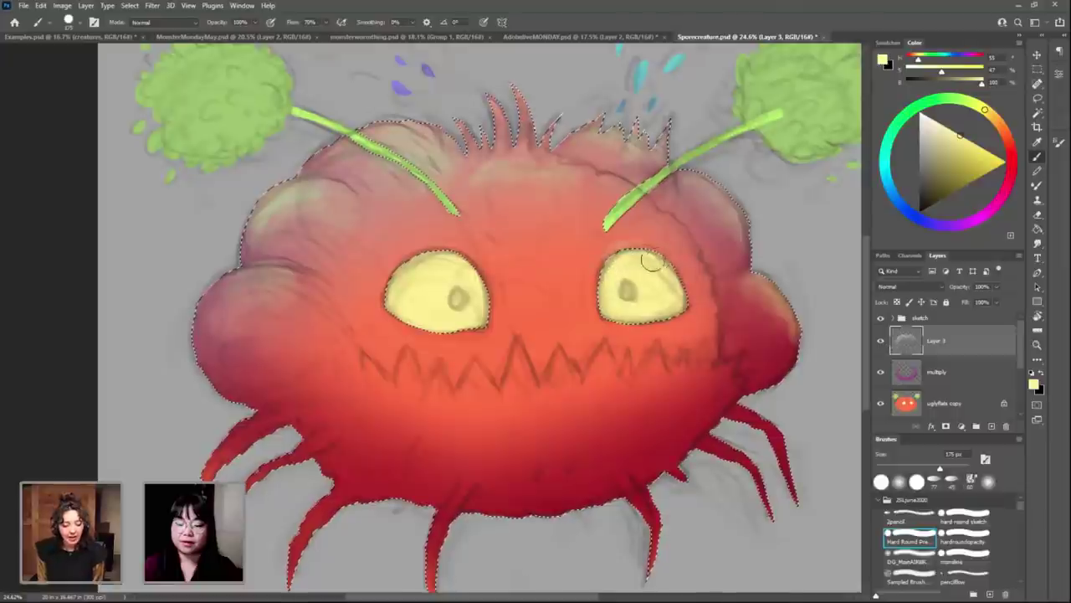
pyautogui.keyDown('alt'); pyautogui.click(477, 251); pyautogui.keyUp('alt')
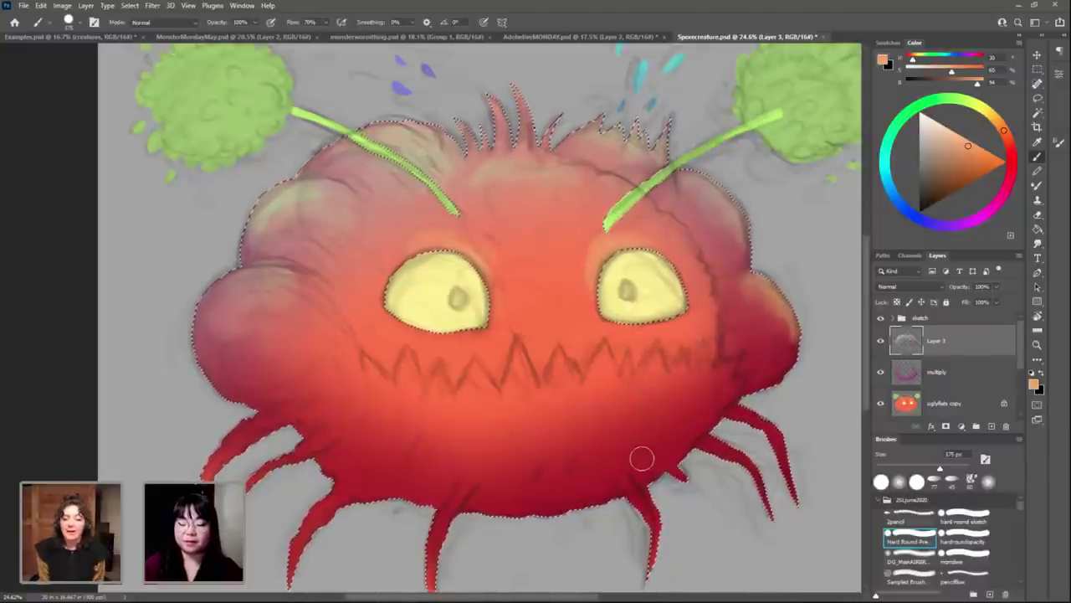
pyautogui.keyDown('alt'); pyautogui.click(721, 348); pyautogui.keyUp('alt')
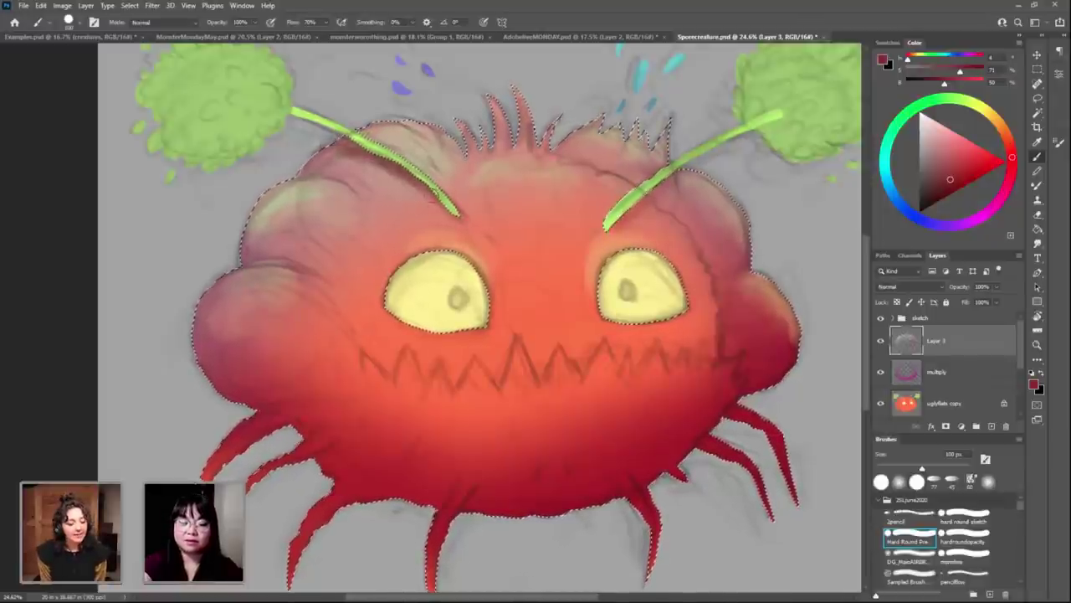
pyautogui.keyDown('alt'); pyautogui.click(459, 186); pyautogui.keyUp('alt')
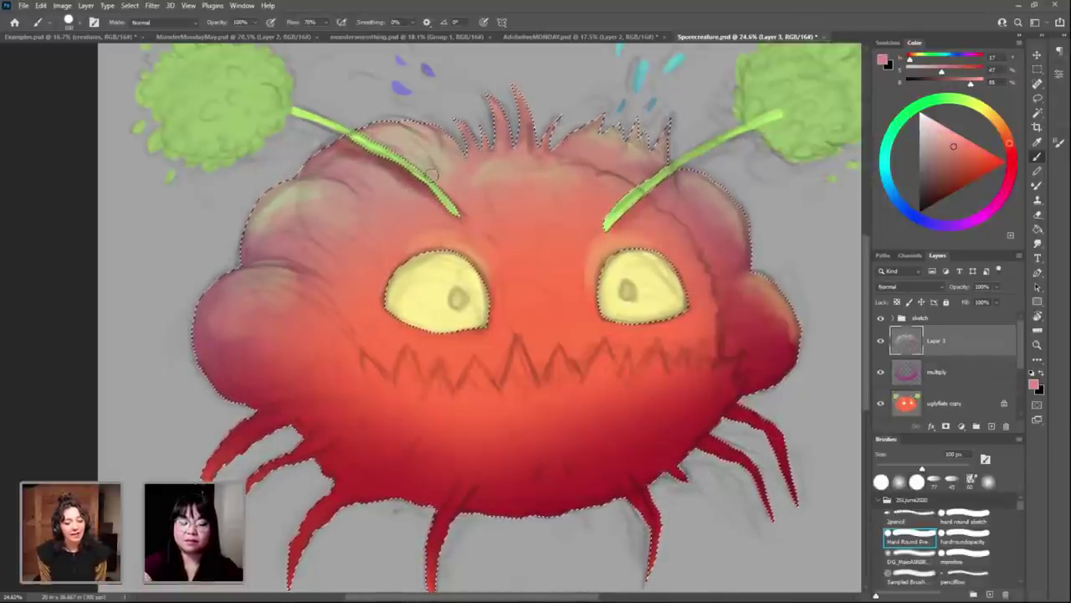
pyautogui.keyDown('alt'); pyautogui.click(342, 131); pyautogui.keyUp('alt')
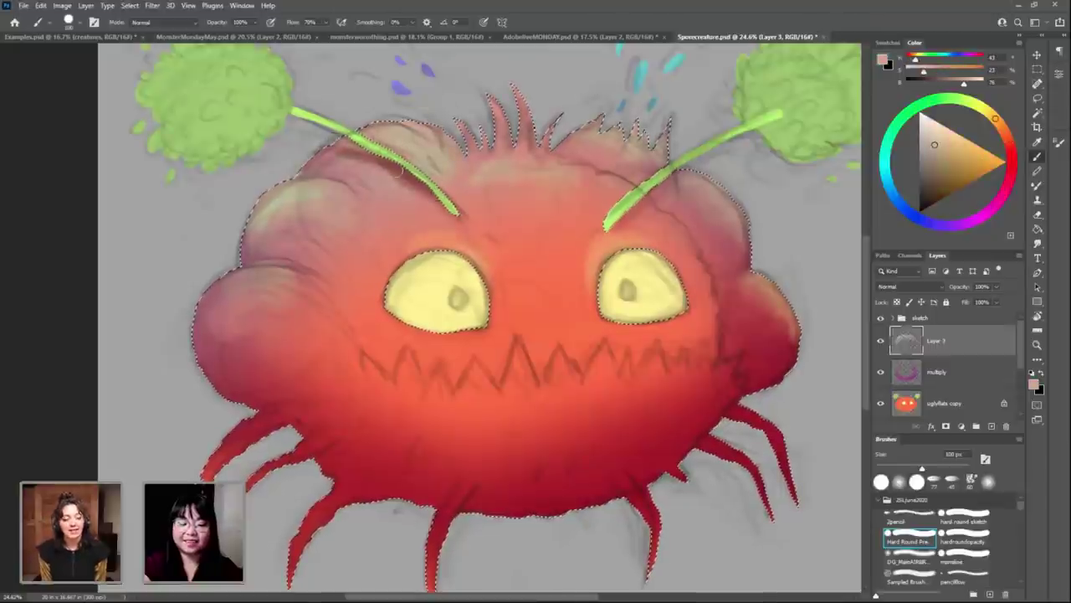
pyautogui.keyDown('alt'); pyautogui.click(340, 153); pyautogui.keyUp('alt')
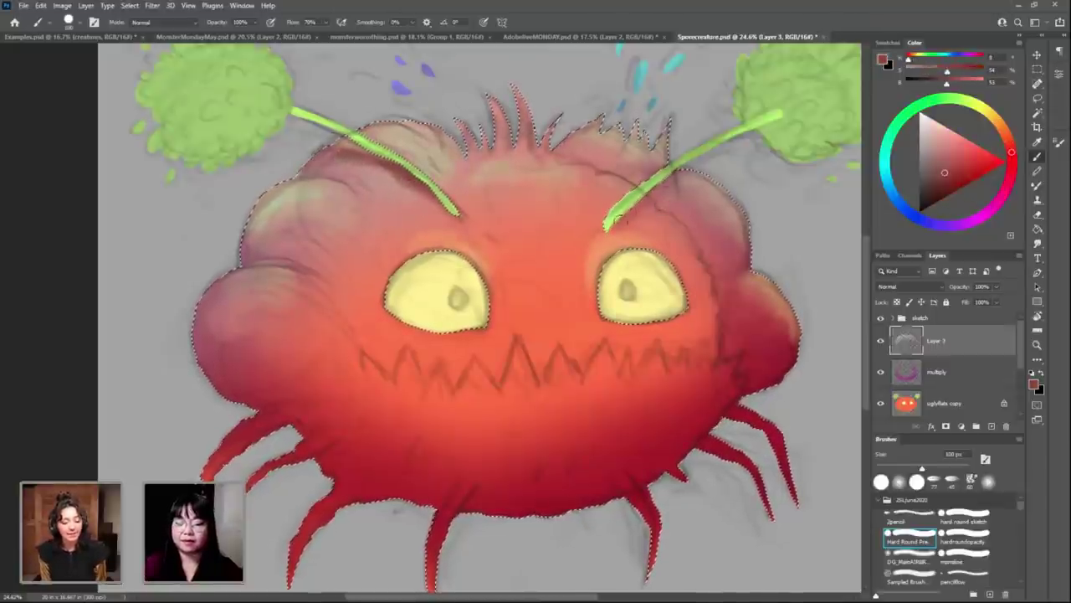
pyautogui.press('[')
pyautogui.press('[')
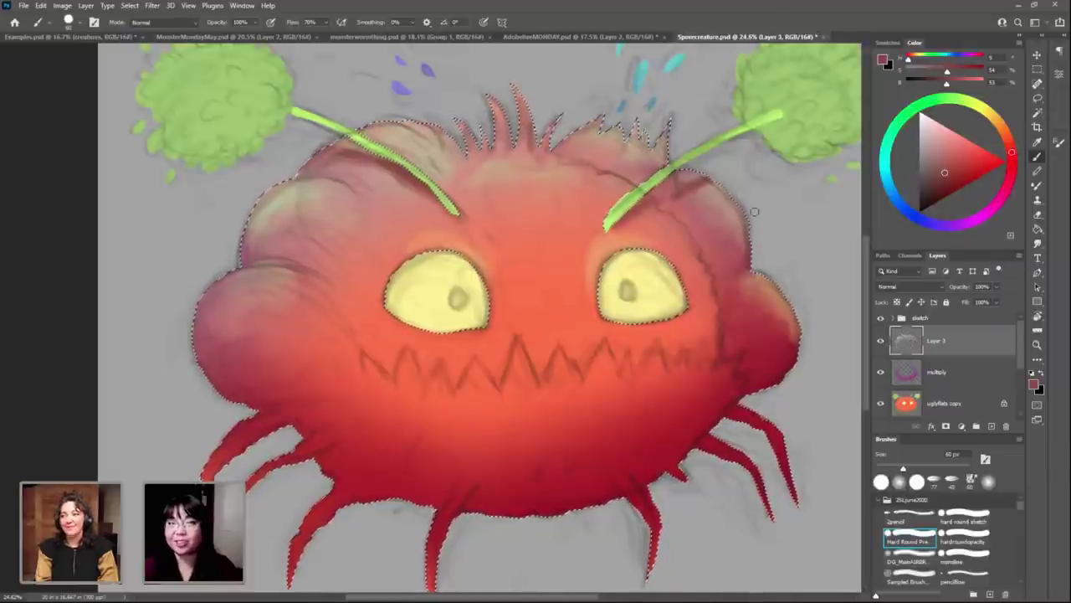
# Step: Resample oranges and reds around the eyes and right cheek, ending on pale yellow for the glow
pyautogui.keyDown('alt'); pyautogui.click(607, 251); pyautogui.keyUp('alt')
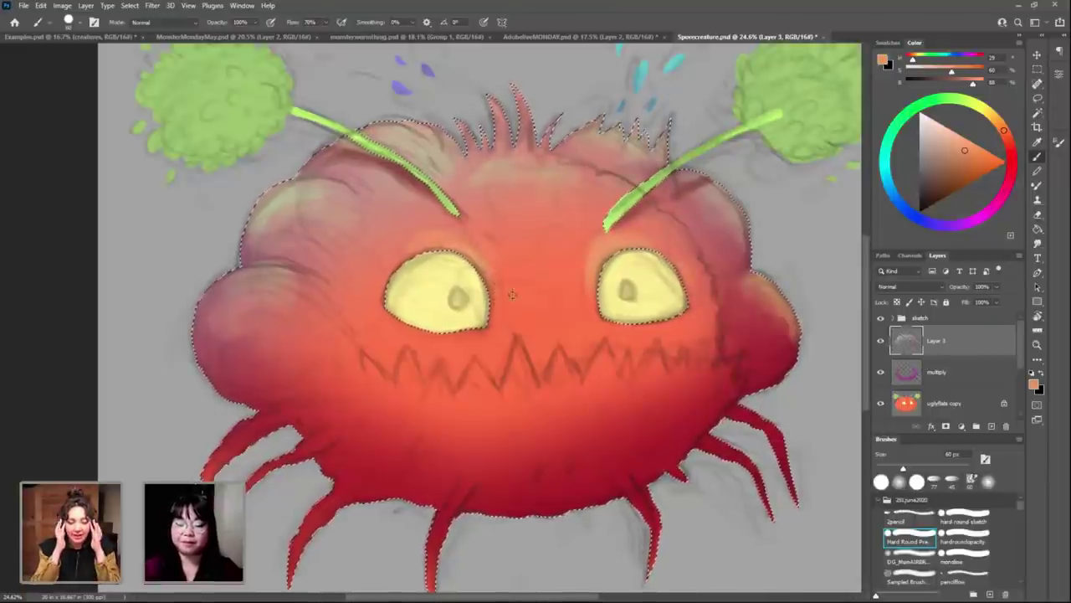
pyautogui.keyDown('alt'); pyautogui.click(493, 323); pyautogui.keyUp('alt')
pyautogui.keyDown('alt'); pyautogui.click(489, 324); pyautogui.keyUp('alt')
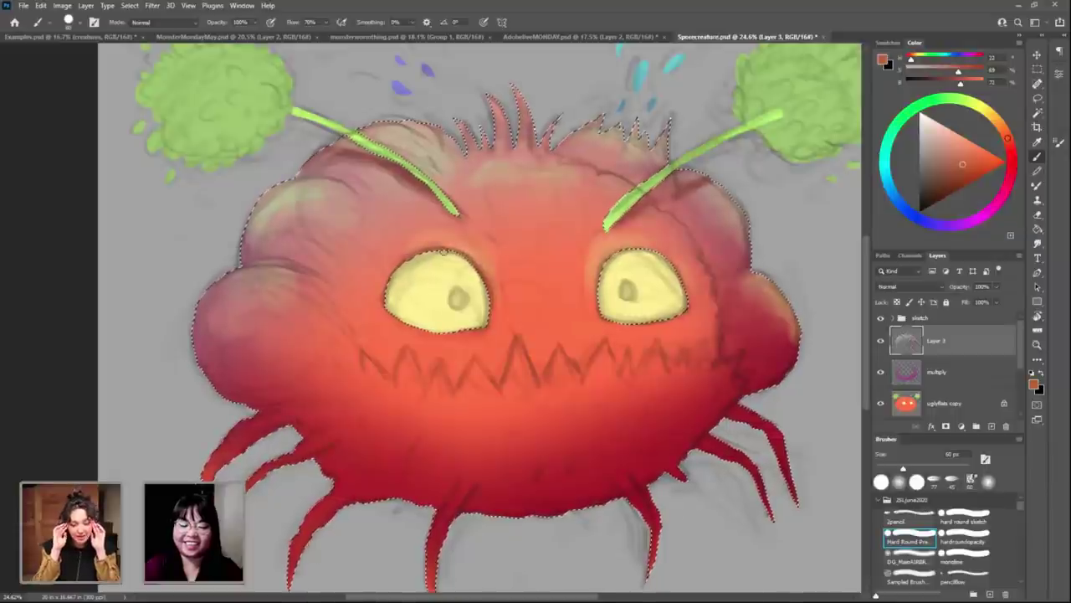
pyautogui.keyDown('alt'); pyautogui.click(609, 233); pyautogui.keyUp('alt')
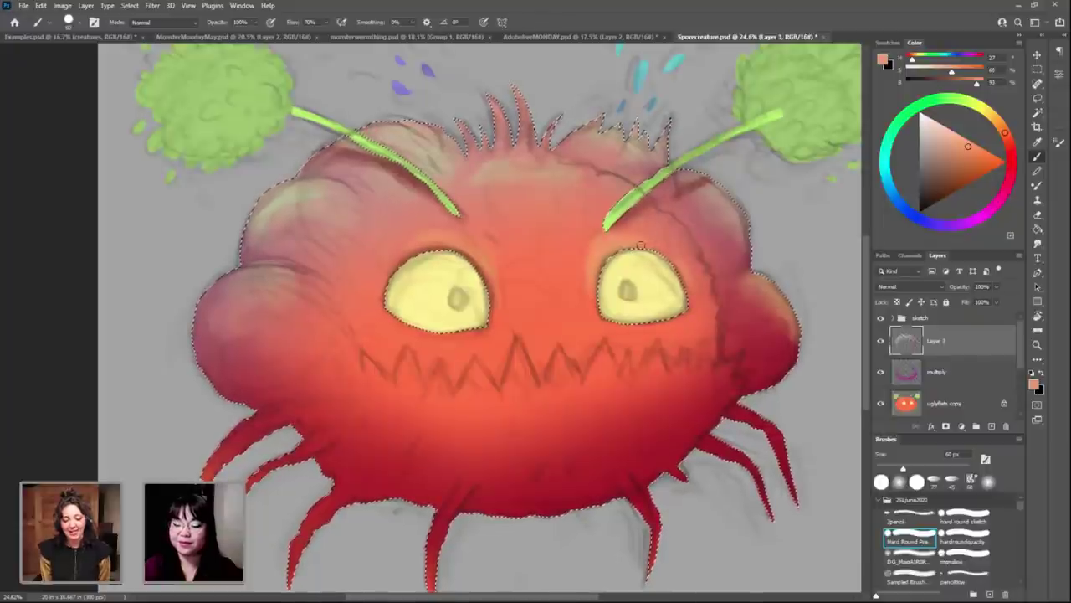
pyautogui.keyDown('alt'); pyautogui.click(584, 292); pyautogui.keyUp('alt')
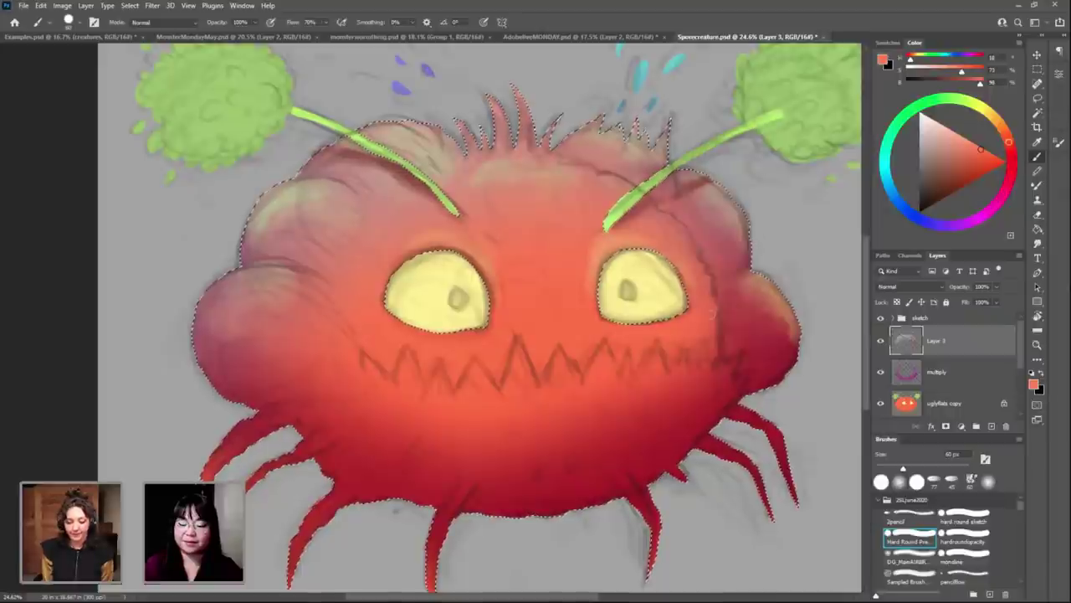
pyautogui.keyDown('alt'); pyautogui.click(671, 240); pyautogui.keyUp('alt')
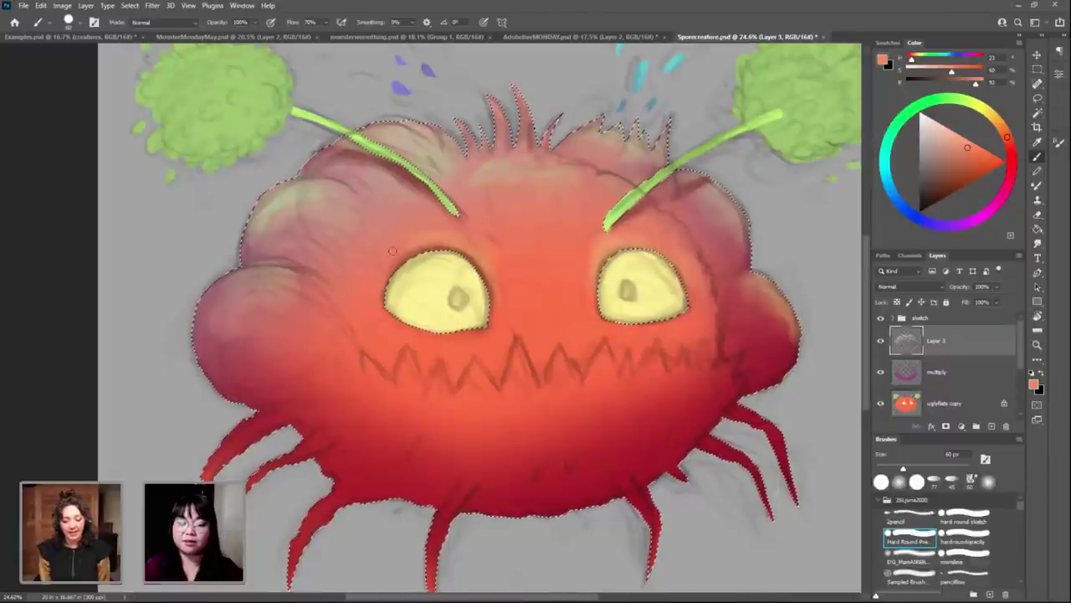
pyautogui.keyDown('alt'); pyautogui.click(655, 281); pyautogui.keyUp('alt')
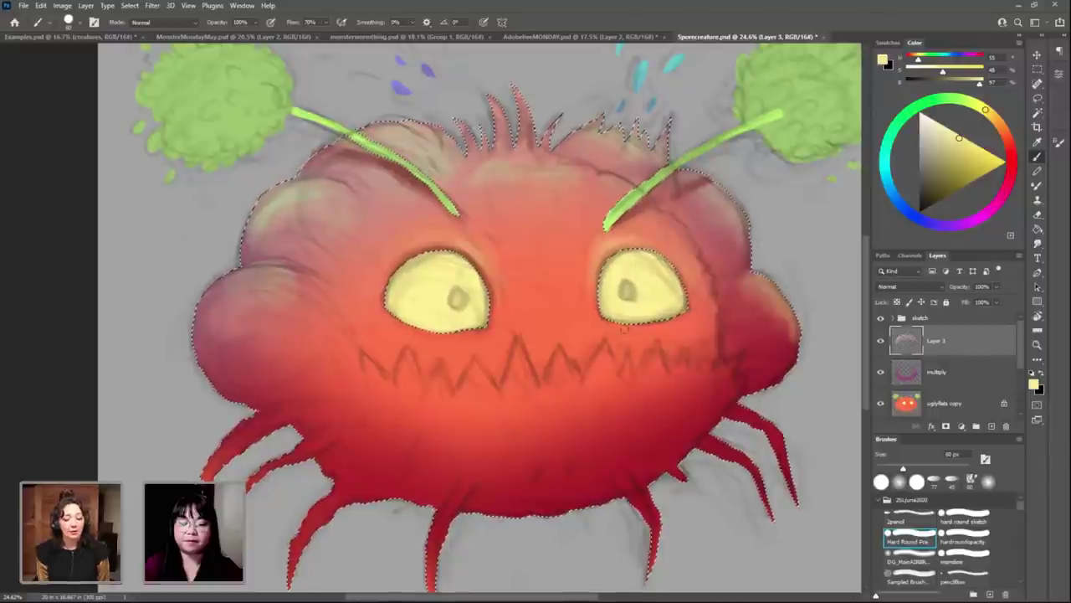
# Step: Keep the sketch group on Pass Through and add a new empty Layer 4 on top
pyautogui.click(969, 319)
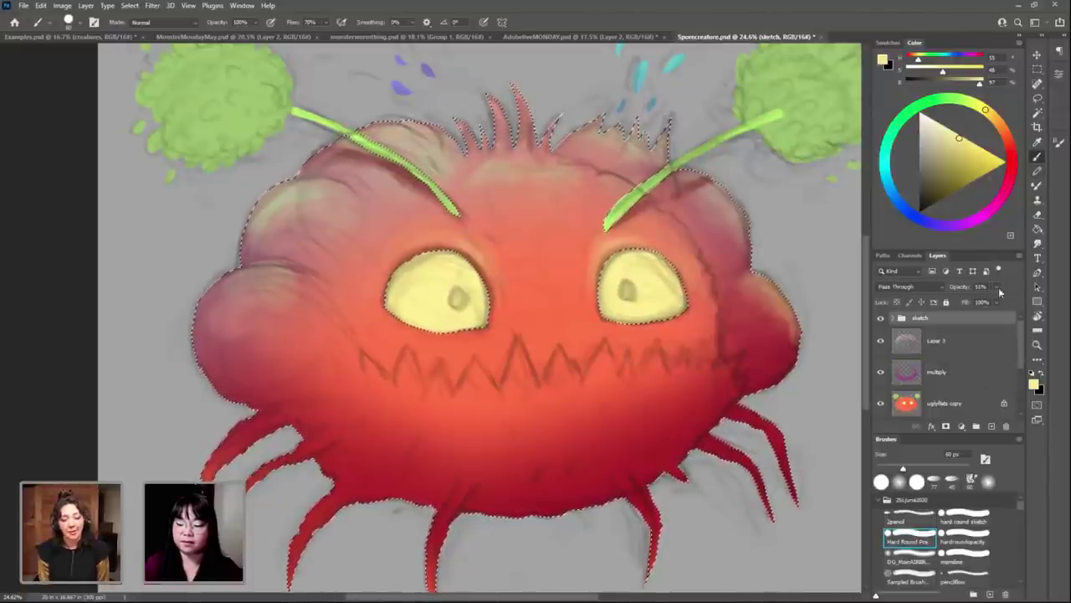
pyautogui.click(934, 286)
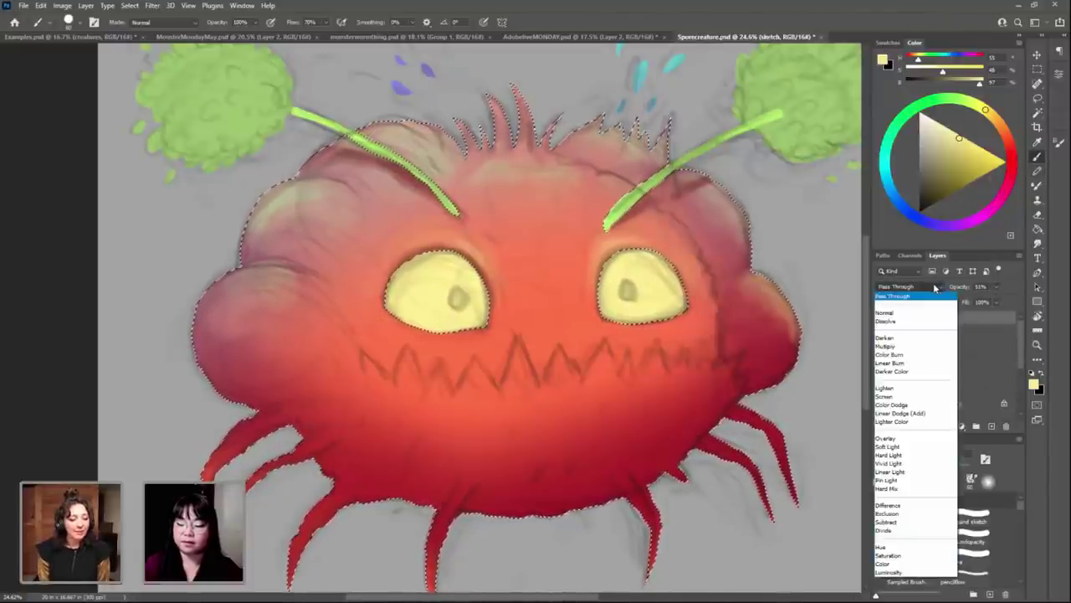
pyautogui.click(939, 284)
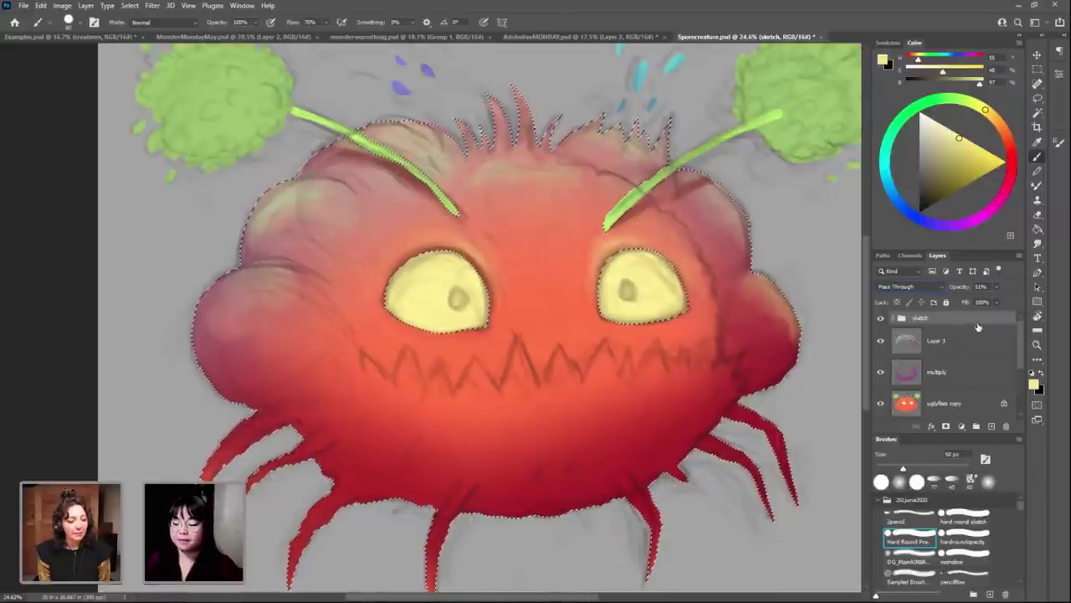
pyautogui.rightClick(979, 325)
pyautogui.click(992, 330)
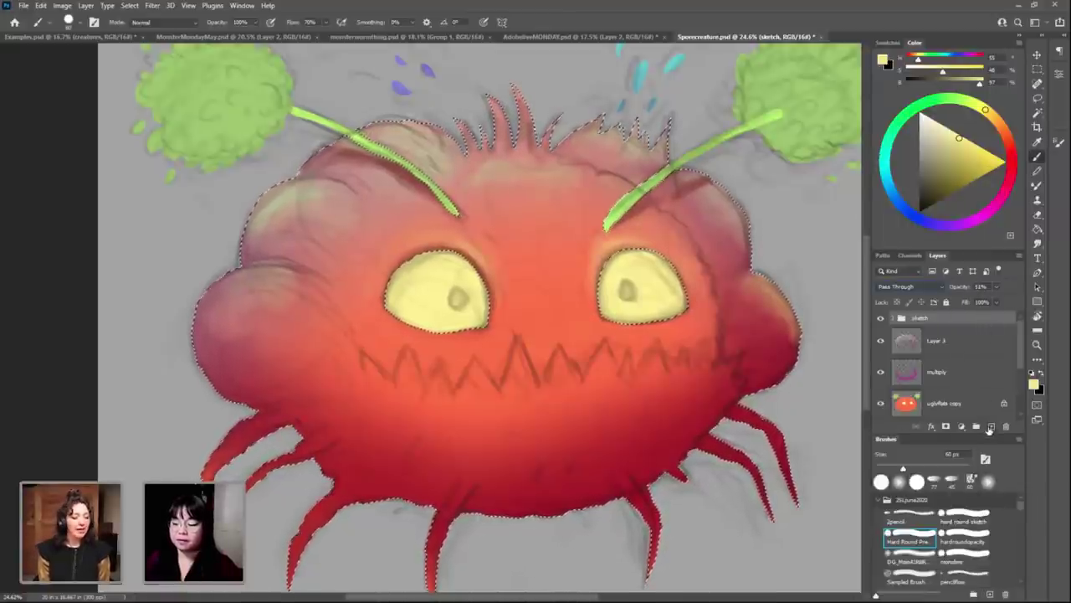
pyautogui.click(992, 427)
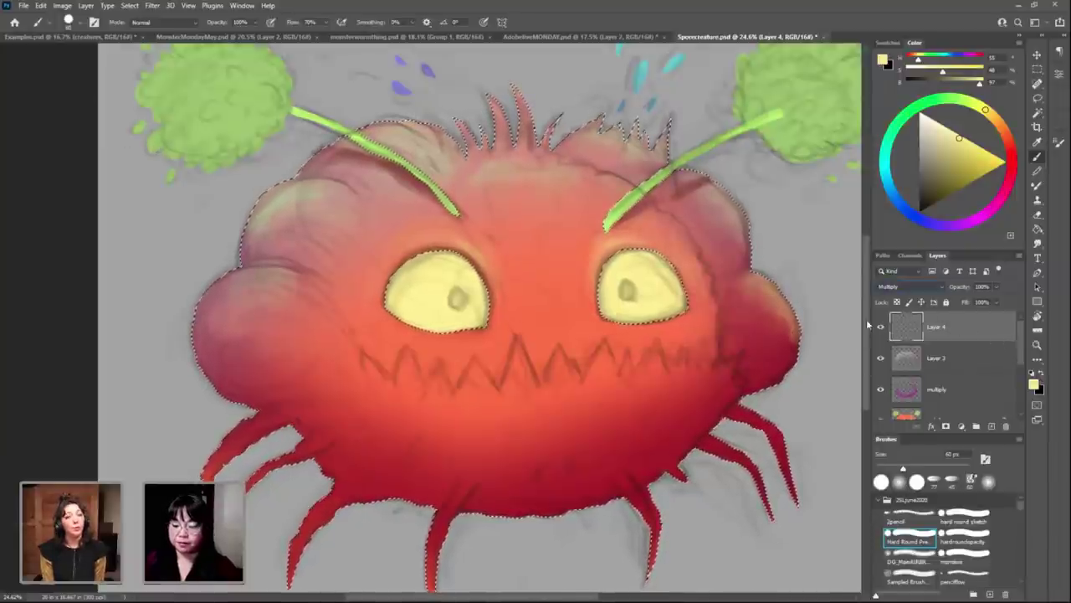
# Step: Deselect, then colorize Layer 4 with Hue/Saturation at Hue 340, Saturation 73, Lightness +16
pyautogui.hotkey('ctrl', 'd')
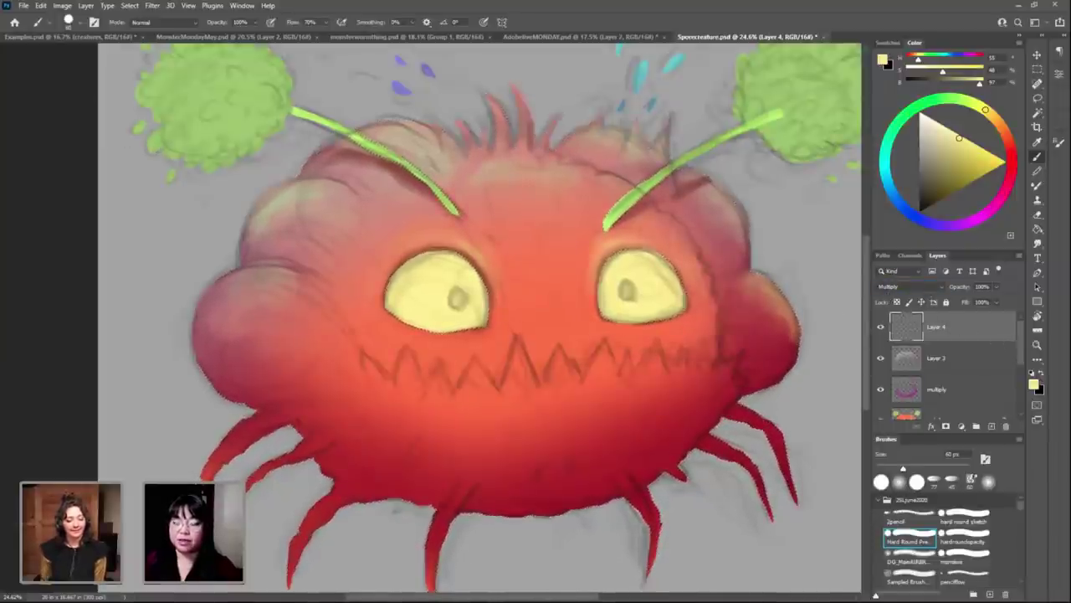
pyautogui.scroll(1, 292, 266)
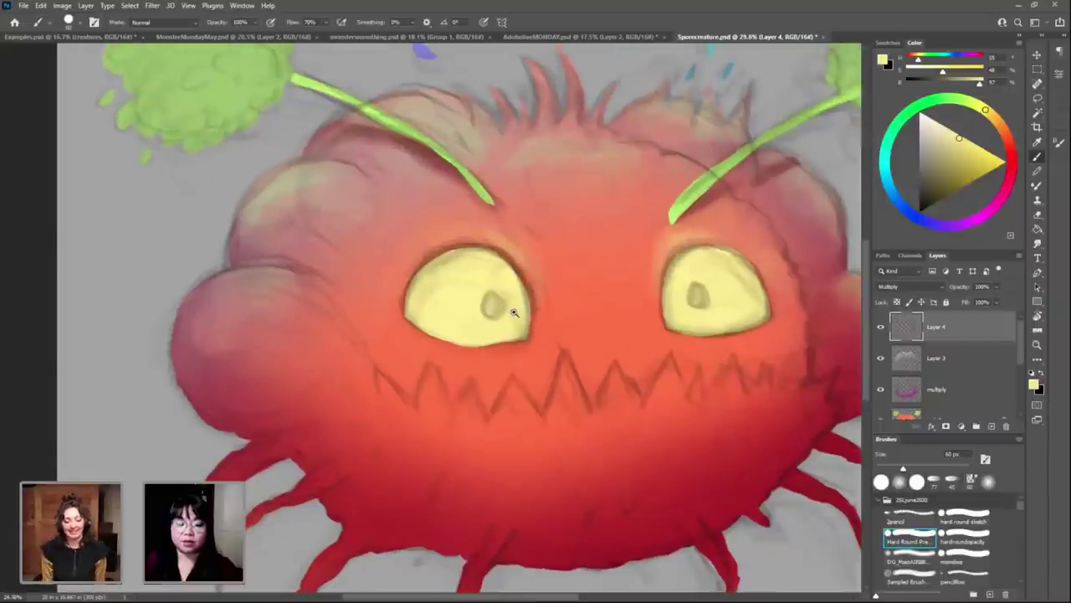
pyautogui.moveTo(468, 262); pyautogui.dragTo(411, 216)
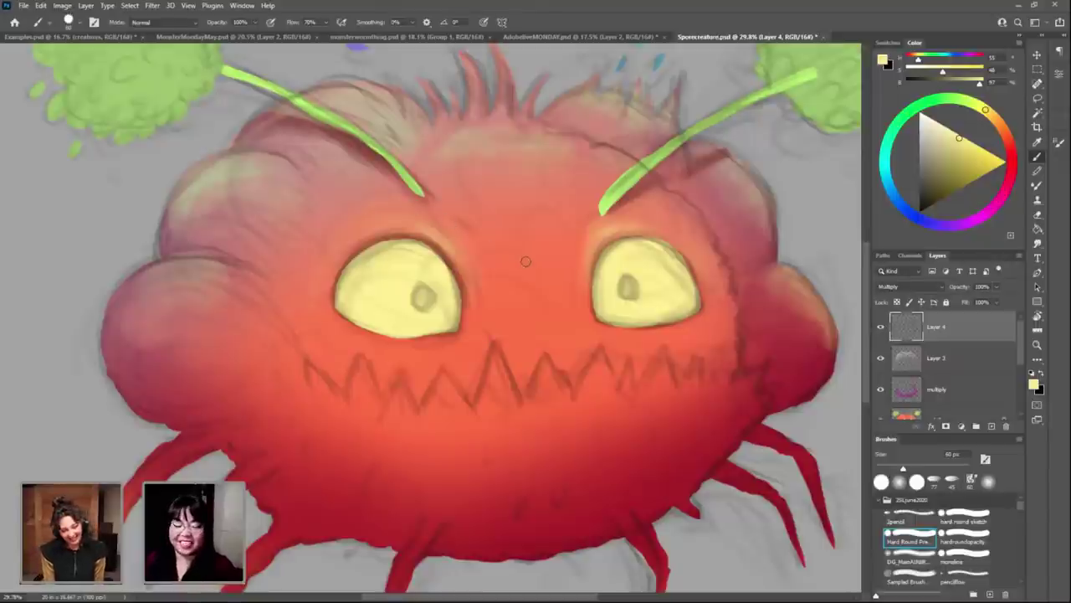
pyautogui.hotkey('ctrl', 'u')
pyautogui.click(249, 197)
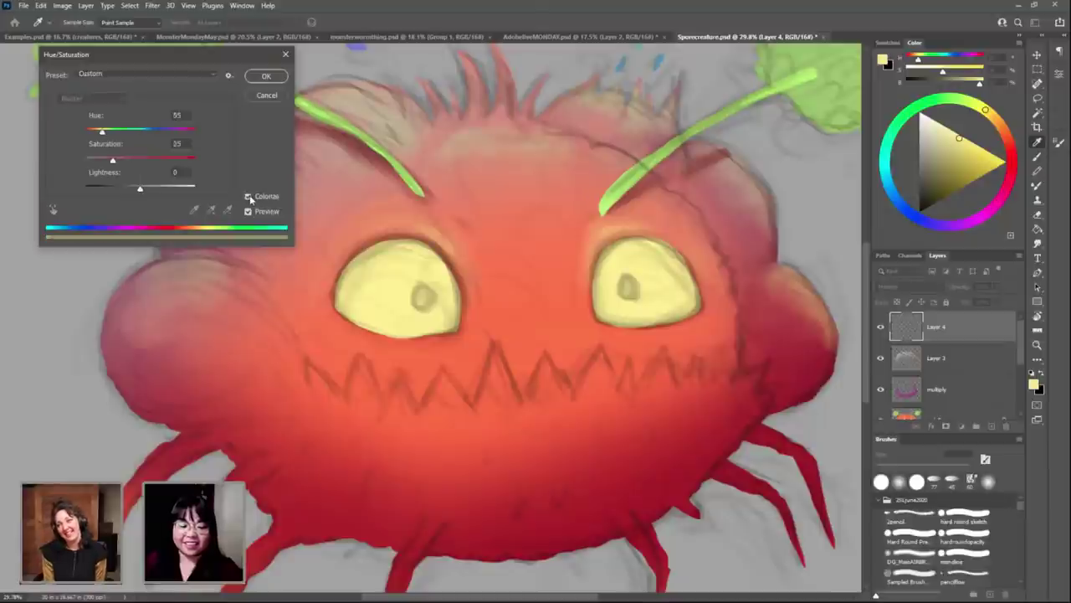
pyautogui.moveTo(112, 159)
pyautogui.mouseDown()
pyautogui.moveTo(162, 160)
pyautogui.moveTo(148, 189)
pyautogui.mouseUp()
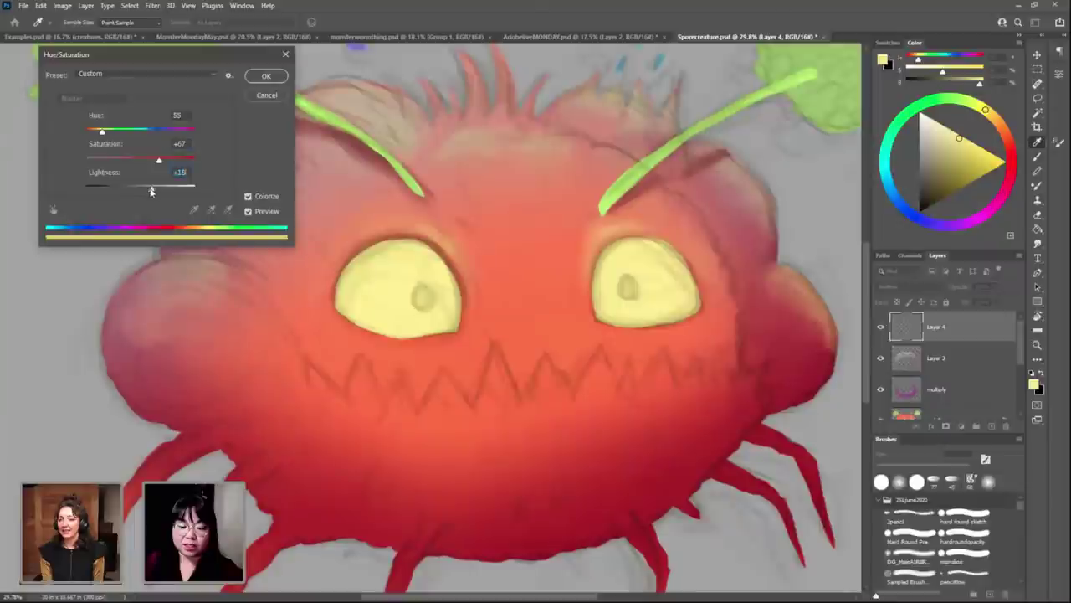
pyautogui.moveTo(117, 132); pyautogui.dragTo(193, 138)
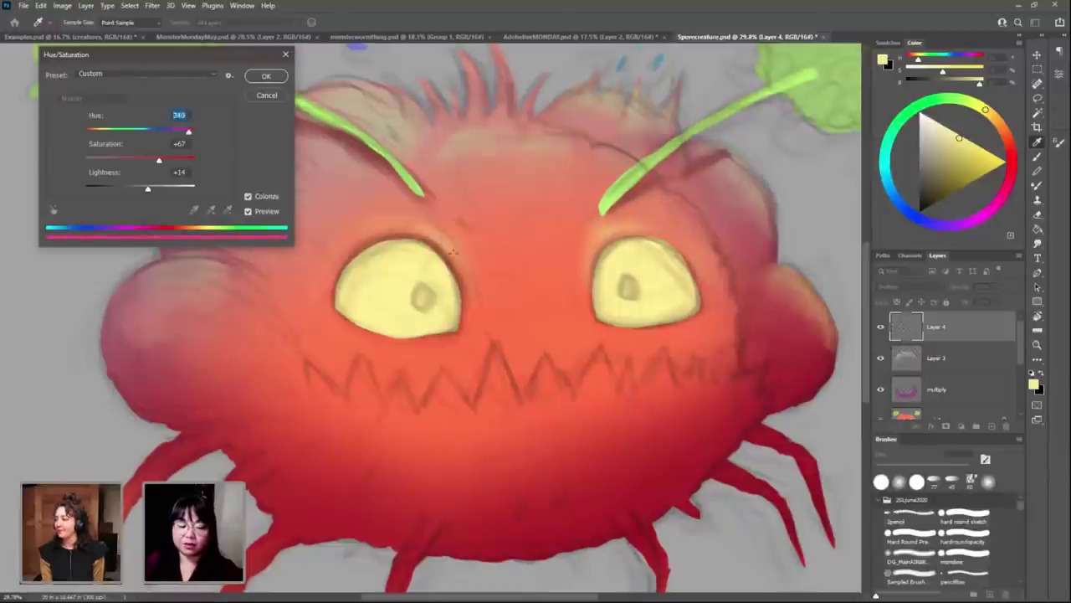
pyautogui.moveTo(147, 189)
pyautogui.mouseDown()
pyautogui.moveTo(160, 191)
pyautogui.moveTo(145, 191)
pyautogui.moveTo(165, 160)
pyautogui.mouseUp()
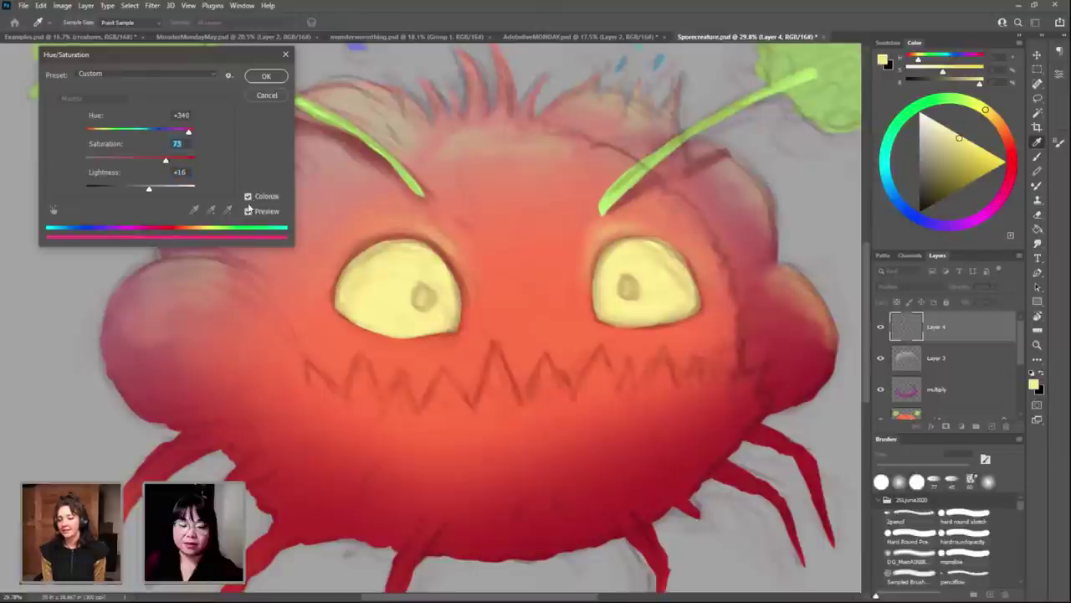
# Step: Apply the Hue/Saturation adjustment, then hide and re-show the shading and red body layers to compare the flats
pyautogui.click(266, 76)
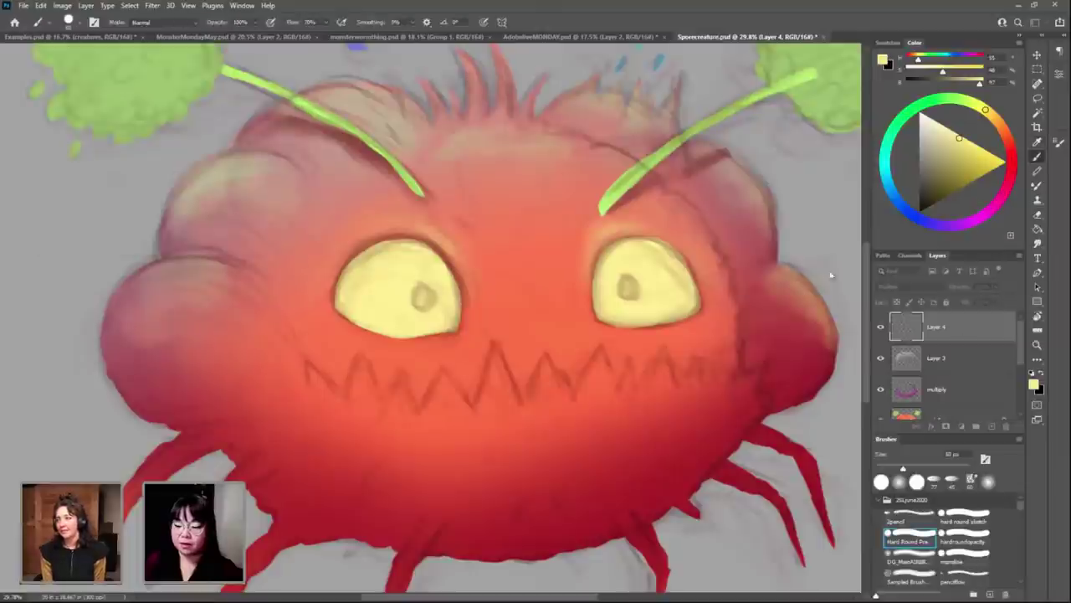
pyautogui.click(880, 390)
pyautogui.click(881, 357)
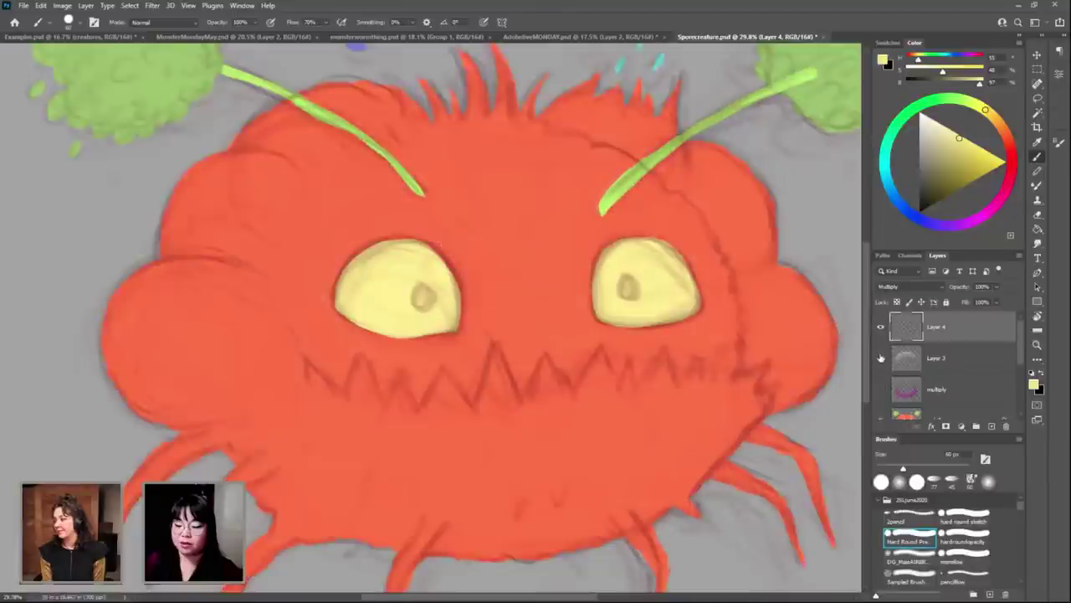
pyautogui.scroll(-1, 878, 389)
pyautogui.click(881, 390)
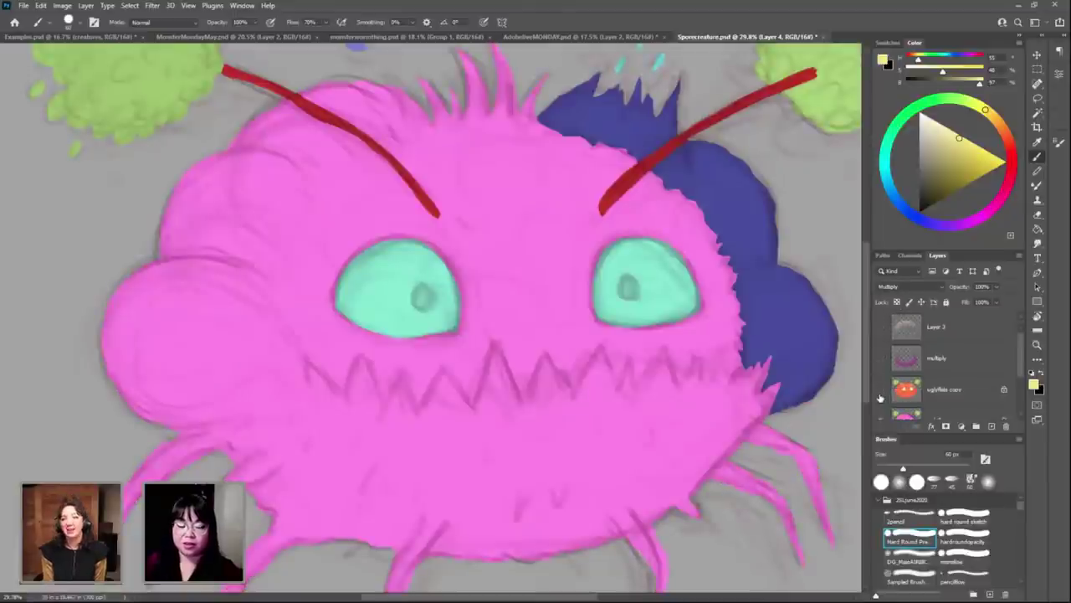
pyautogui.click(881, 389)
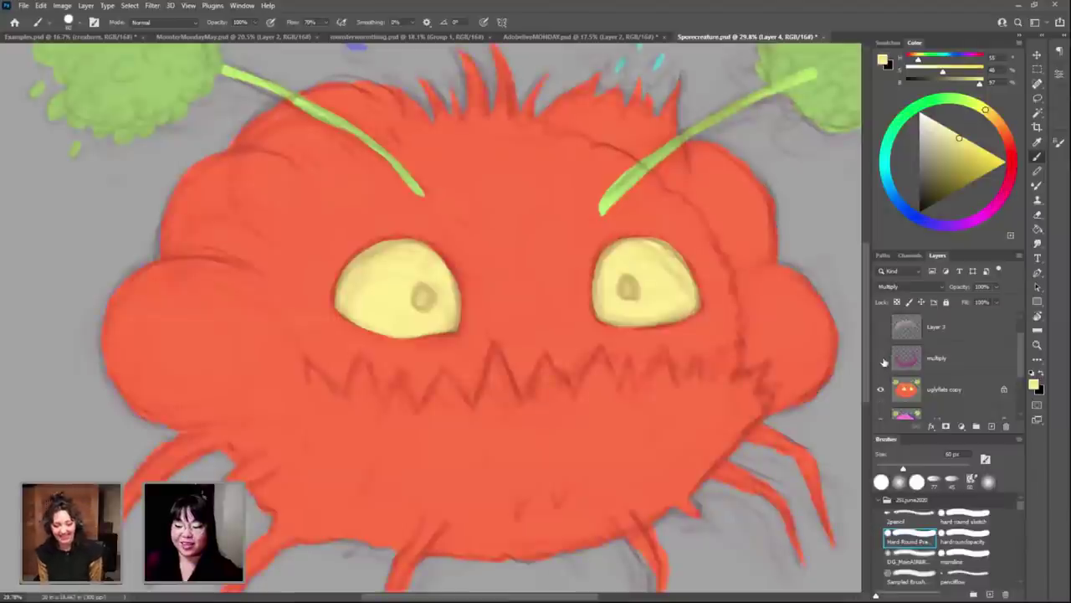
pyautogui.click(880, 357)
pyautogui.click(881, 327)
pyautogui.scroll(1, 887, 351)
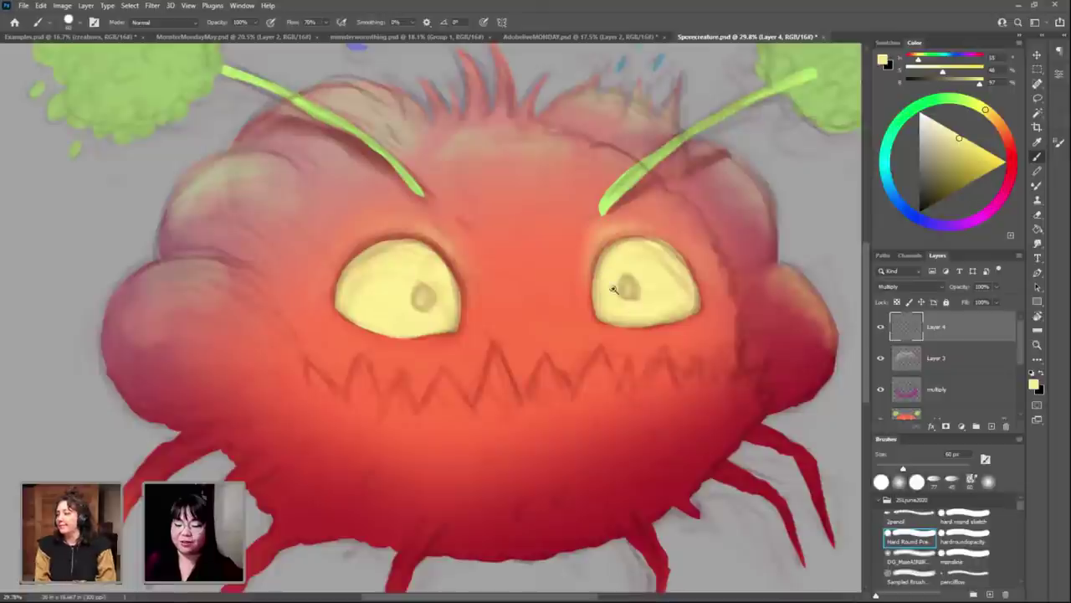
# Step: Test a light stroke over the right eye and a Layer 4 duplicate, undoing both
pyautogui.moveTo(603, 270); pyautogui.dragTo(661, 347)
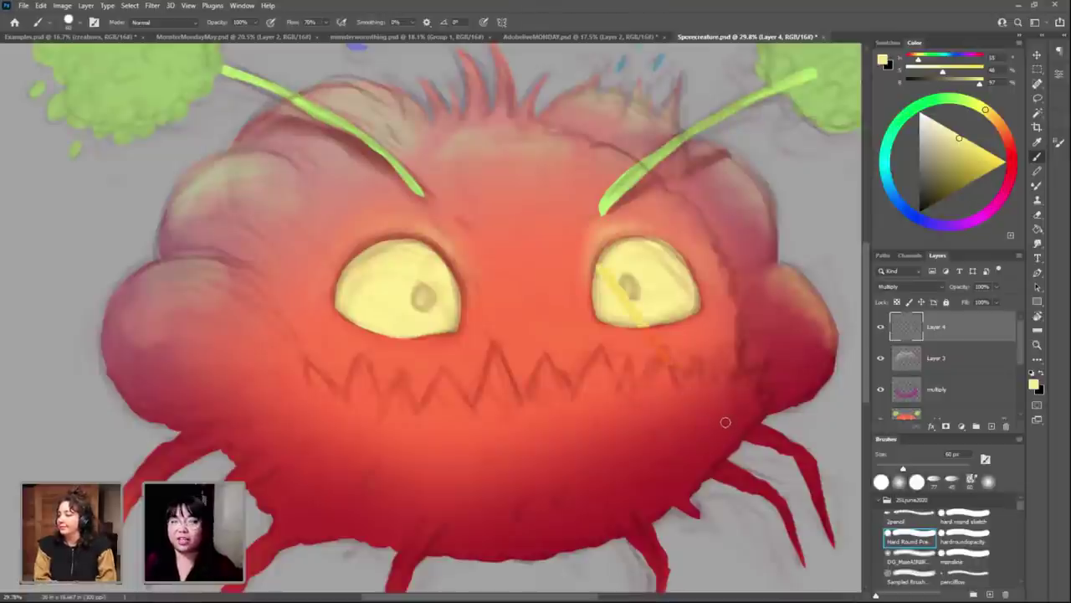
pyautogui.hotkey('ctrl', 'z')
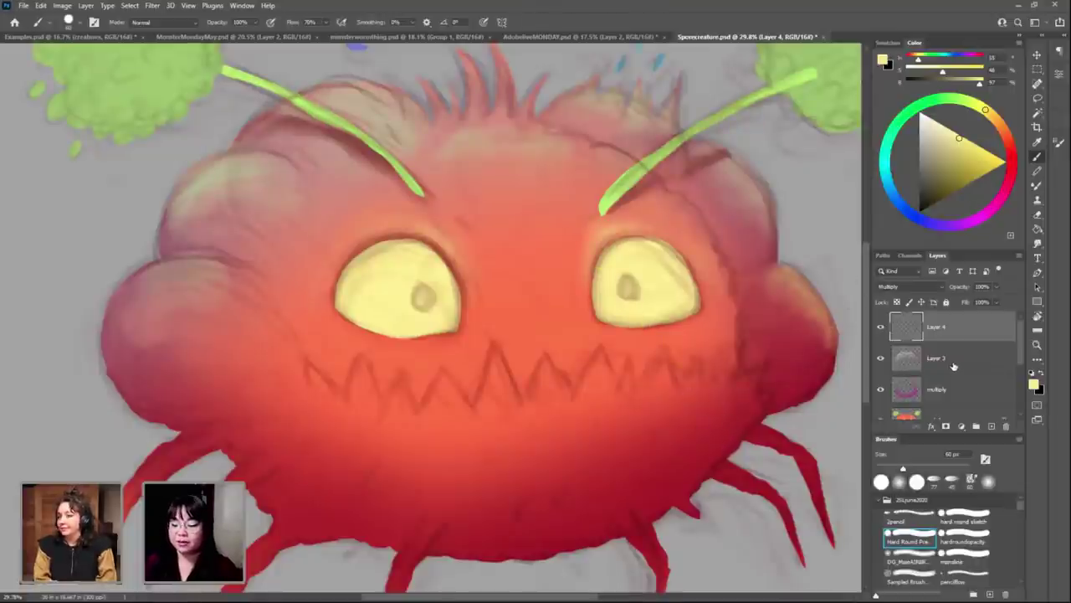
pyautogui.click(955, 360)
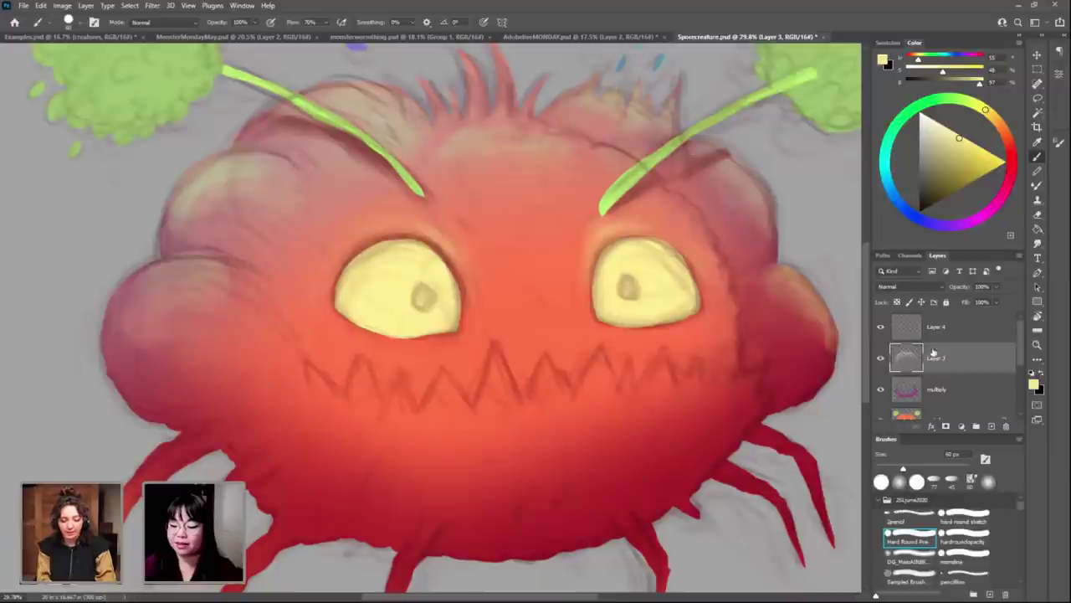
pyautogui.click(961, 338)
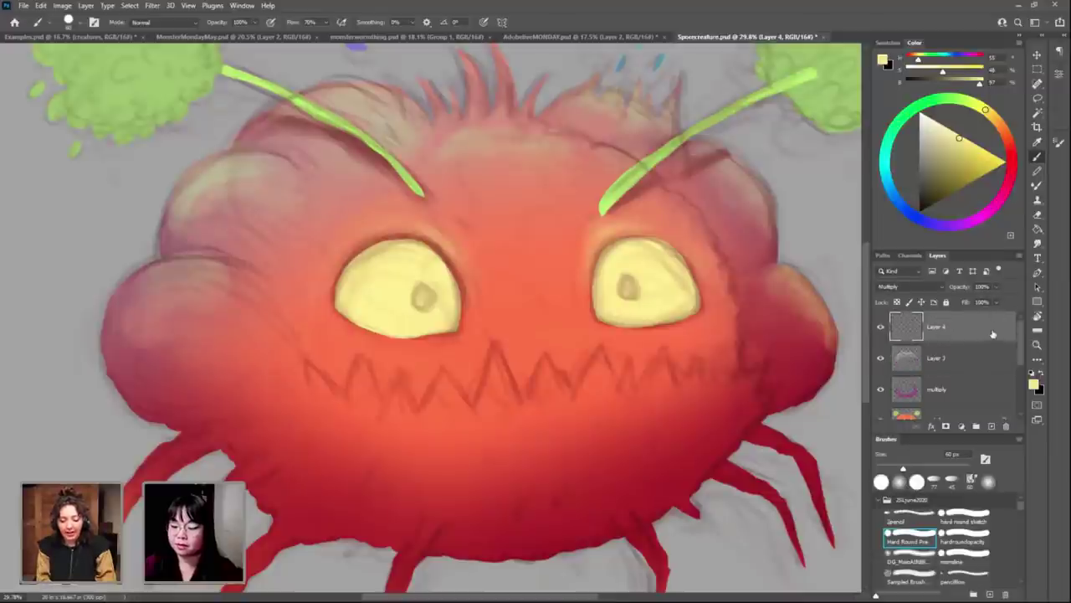
pyautogui.moveTo(993, 334); pyautogui.dragTo(991, 426)
pyautogui.hotkey('ctrl', 'z')
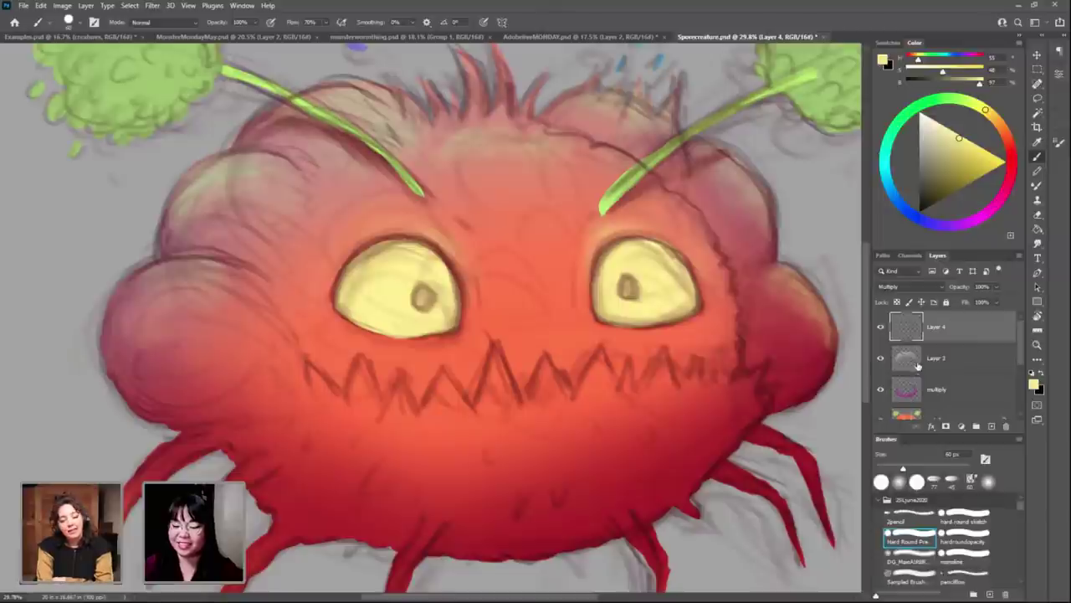
# Step: With Layer 3 active, Magic Wand-select the creature's body area
pyautogui.click(920, 368)
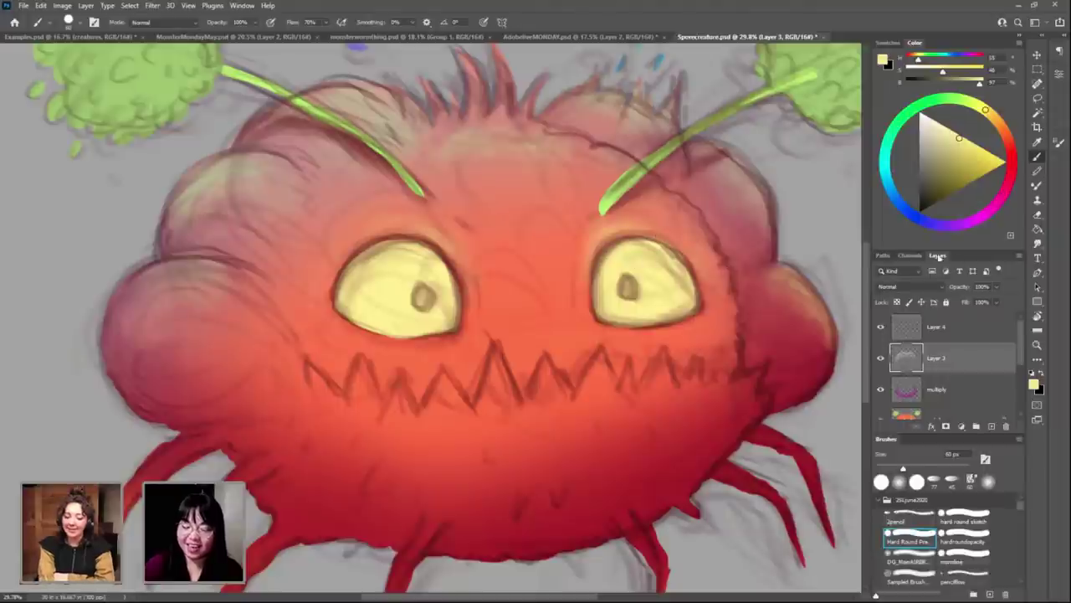
pyautogui.press('w')
pyautogui.click(552, 293)
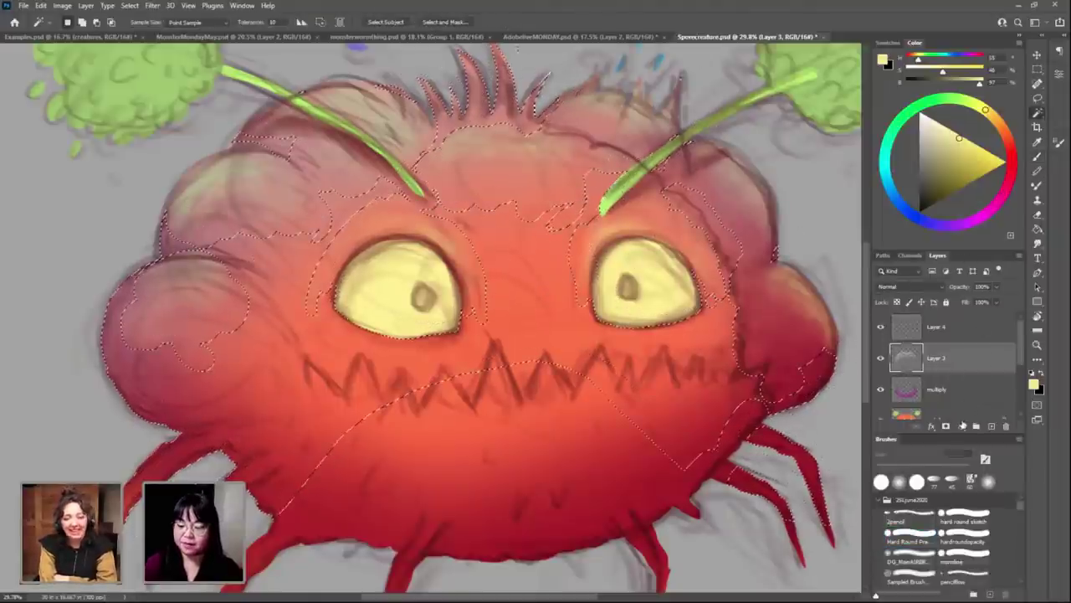
# Step: Select the creature's body, excluding the eyes, from the uglyflats copy layer, then return to Layer 3
pyautogui.click(929, 414)
pyautogui.hotkey('ctrl', 'd')
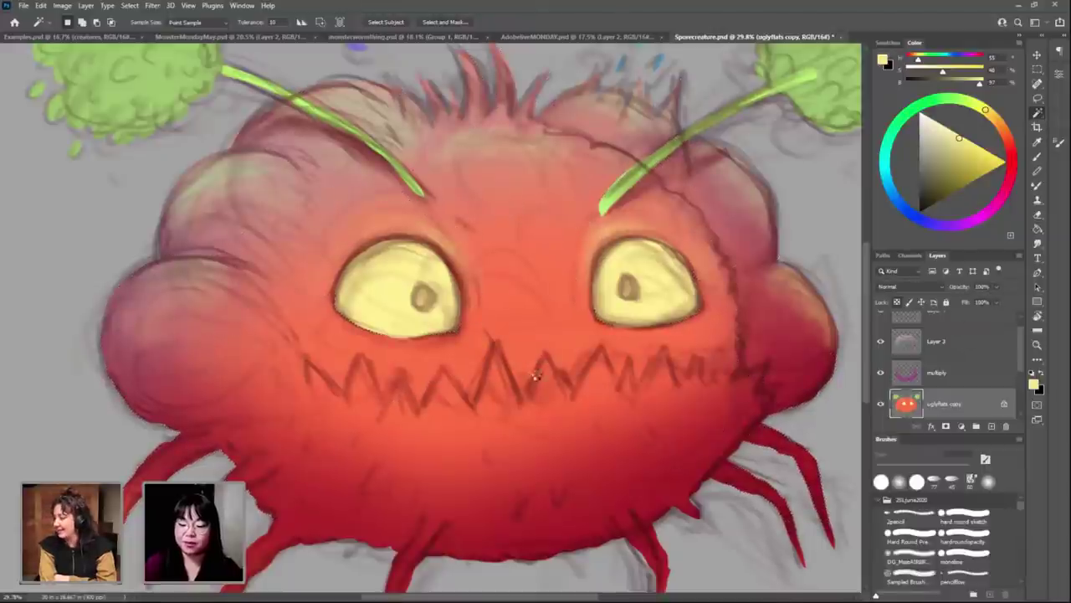
pyautogui.click(536, 377)
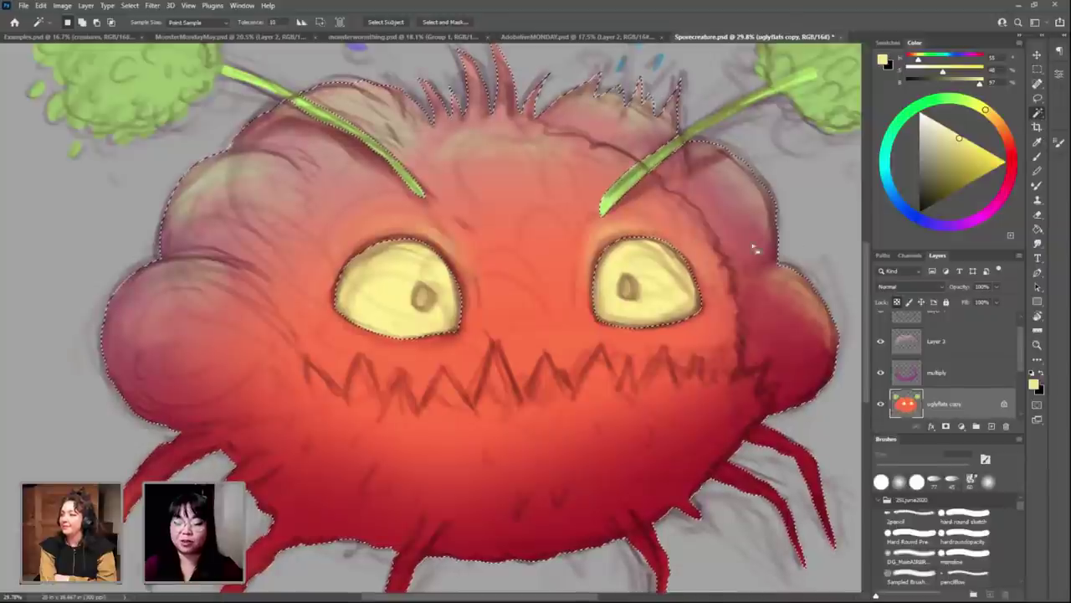
pyautogui.hotkey('alt', ']')
pyautogui.hotkey('alt', ']')
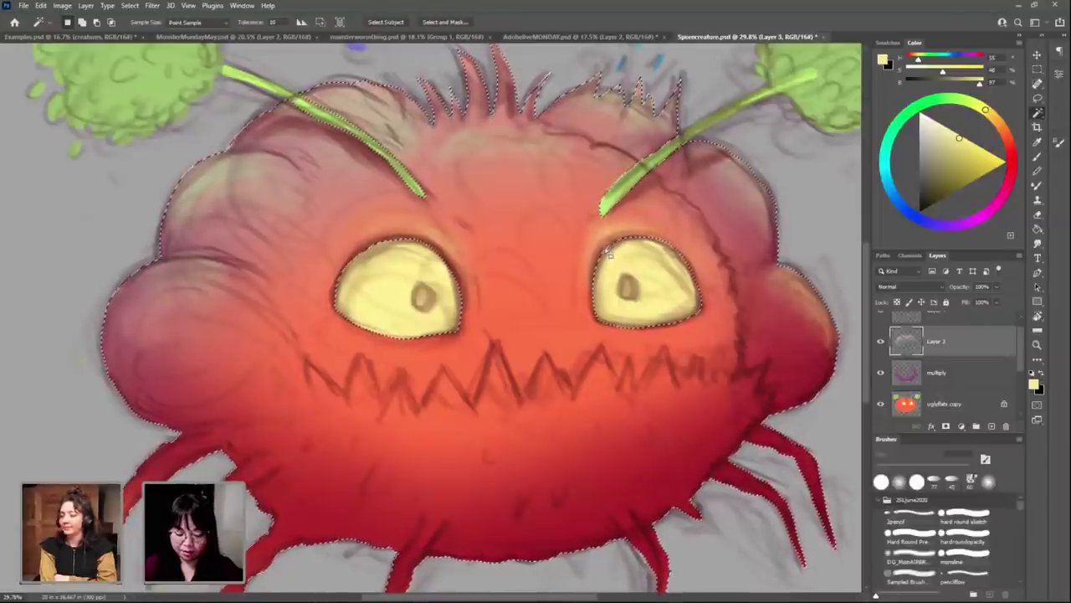
# Step: Brush a warm light orange glow along the tops of both eyes, sampling nearby skin tones
pyautogui.press('b')
pyautogui.moveTo(599, 243); pyautogui.dragTo(586, 258)
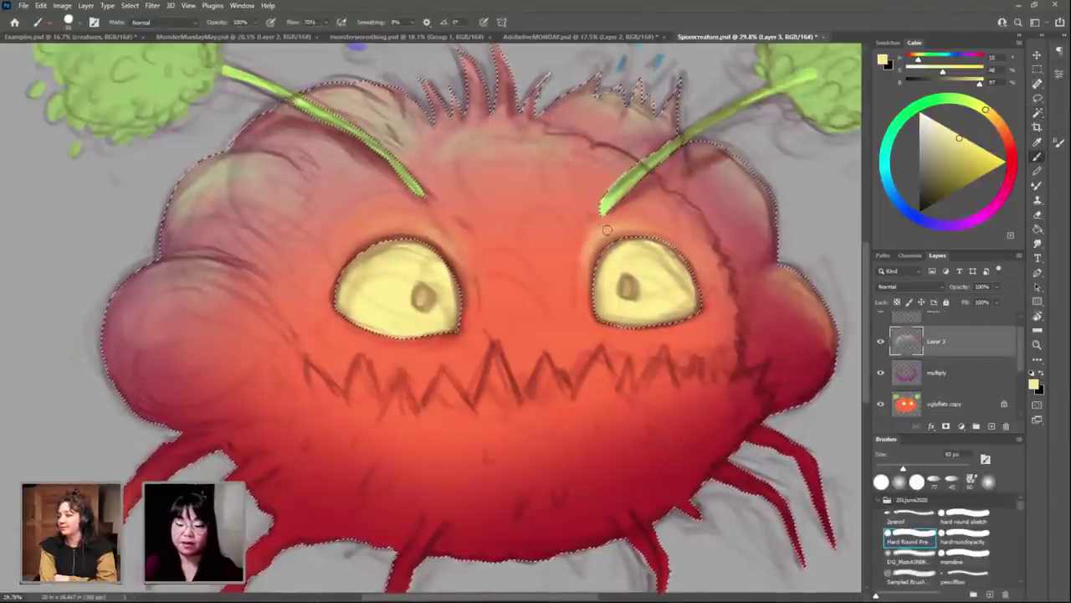
pyautogui.moveTo(450, 240); pyautogui.dragTo(431, 235)
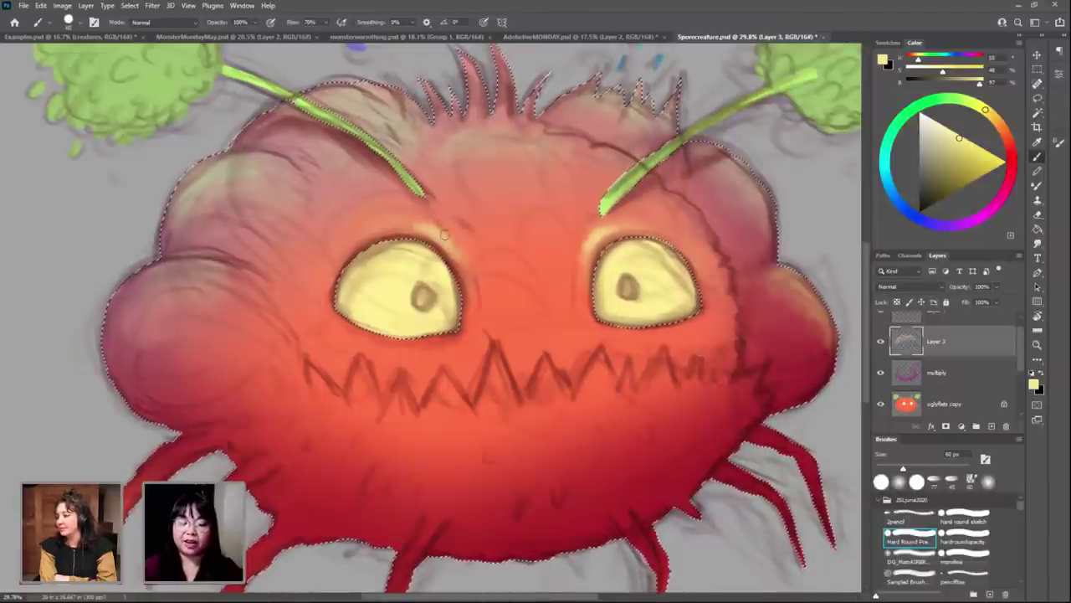
pyautogui.moveTo(596, 309); pyautogui.dragTo(591, 237)
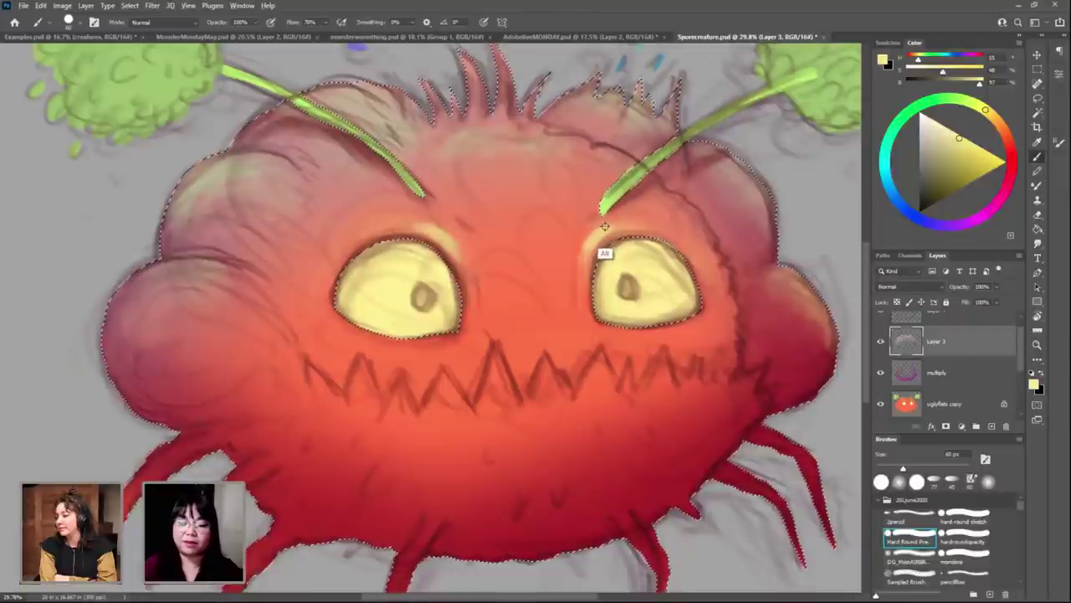
pyautogui.keyDown('alt'); pyautogui.click(605, 228); pyautogui.keyUp('alt')
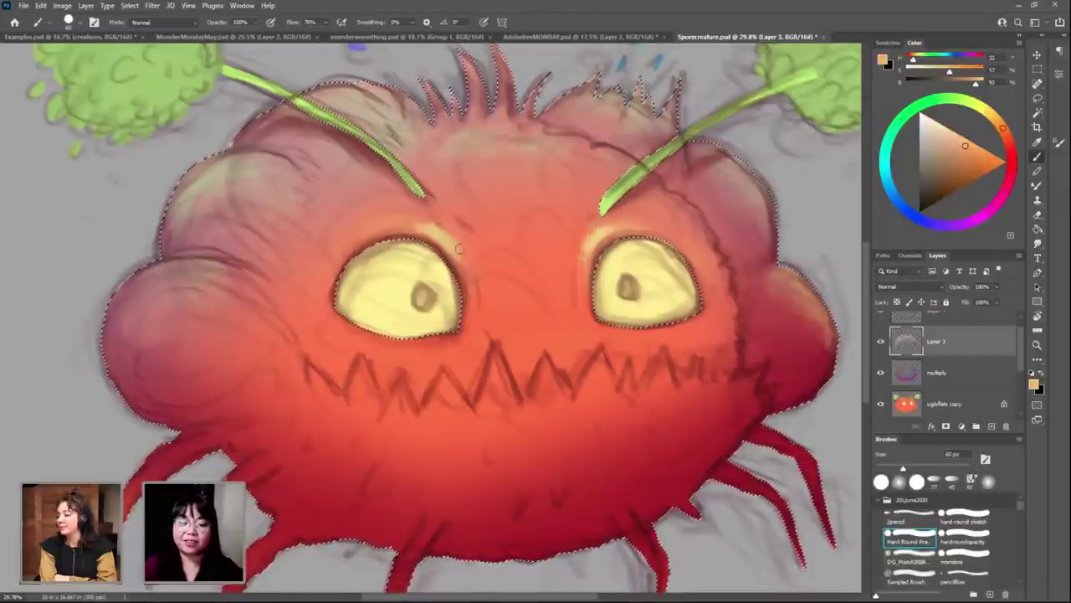
pyautogui.keyDown('alt'); pyautogui.click(602, 231); pyautogui.keyUp('alt')
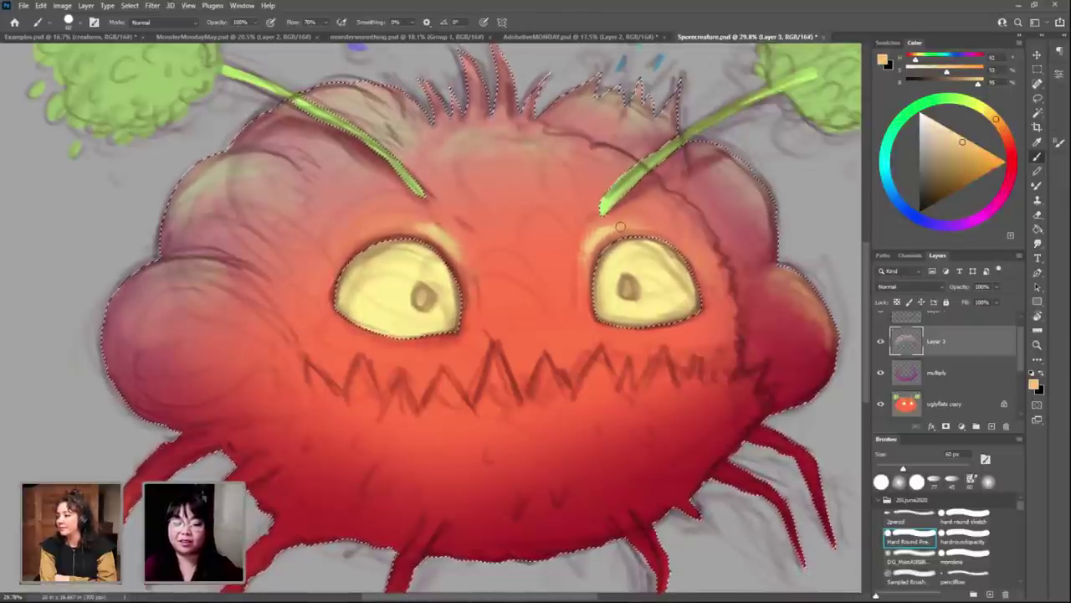
pyautogui.click(944, 127)
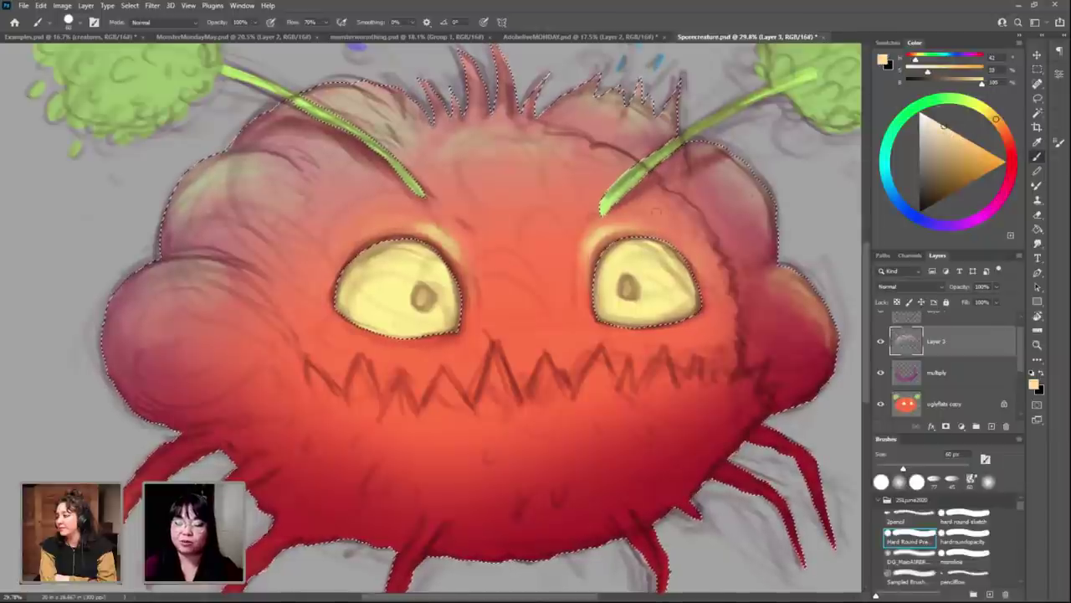
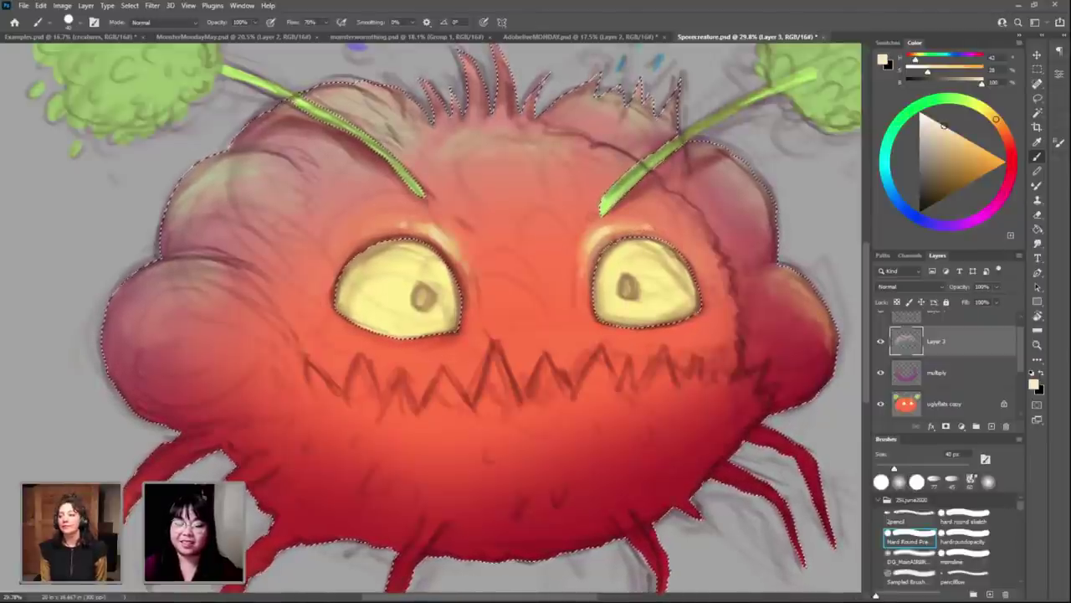
# Step: Sample the monster's orange-red skin and deselect the creature with Ctrl+D
pyautogui.keyDown('alt'); pyautogui.click(619, 237); pyautogui.keyUp('alt')
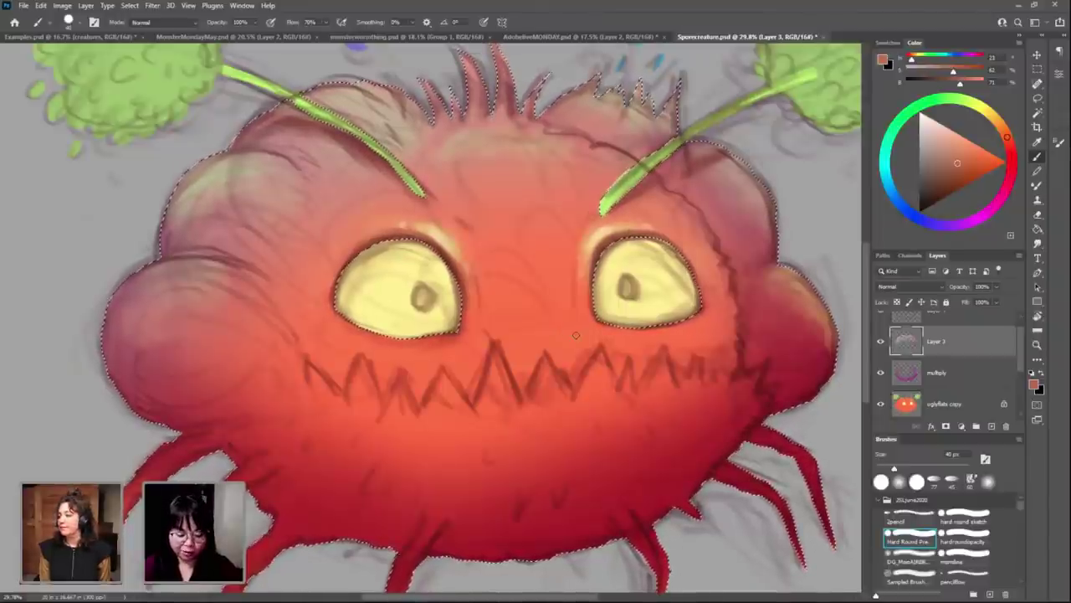
pyautogui.hotkey('ctrl', 'd')
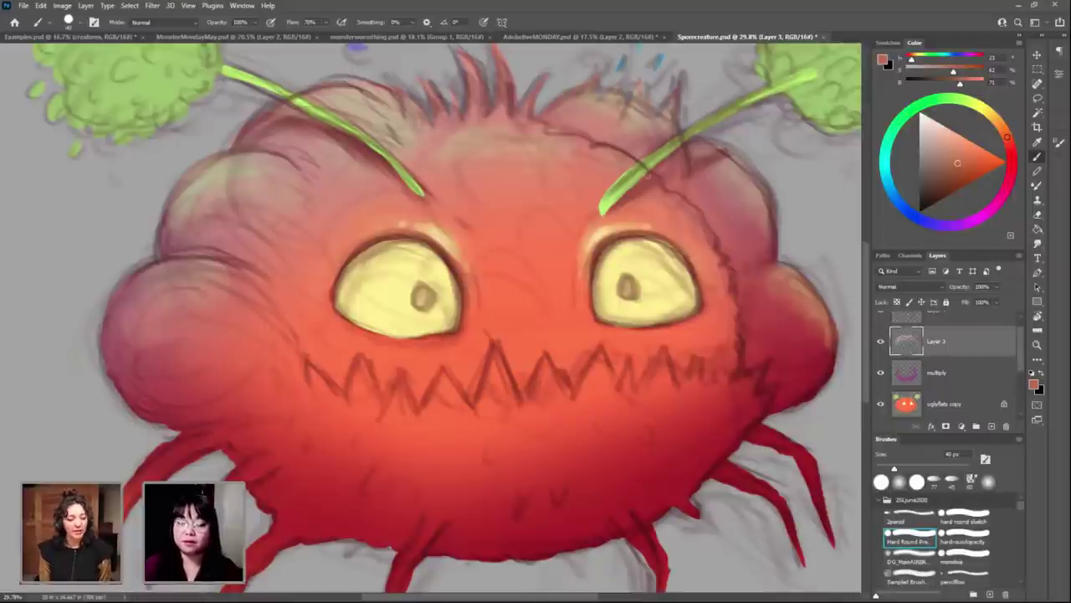
# Step: Paint light peach highlights below the right and left eyes, sampling nearby face tones
pyautogui.keyDown('alt'); pyautogui.click(589, 251); pyautogui.keyUp('alt')
pyautogui.press(']')
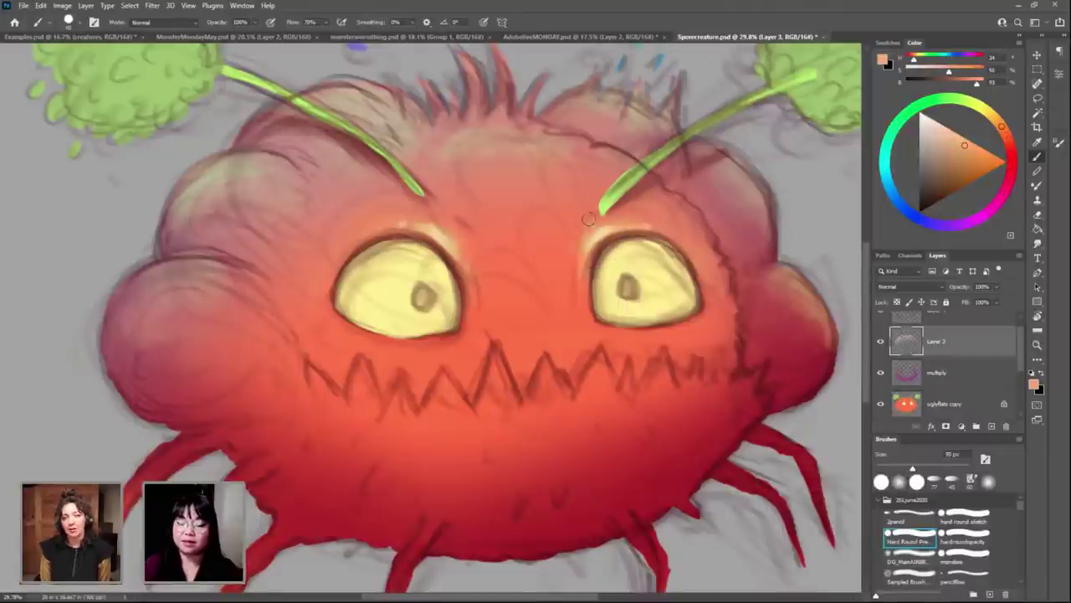
pyautogui.keyDown('alt'); pyautogui.click(427, 194); pyautogui.keyUp('alt')
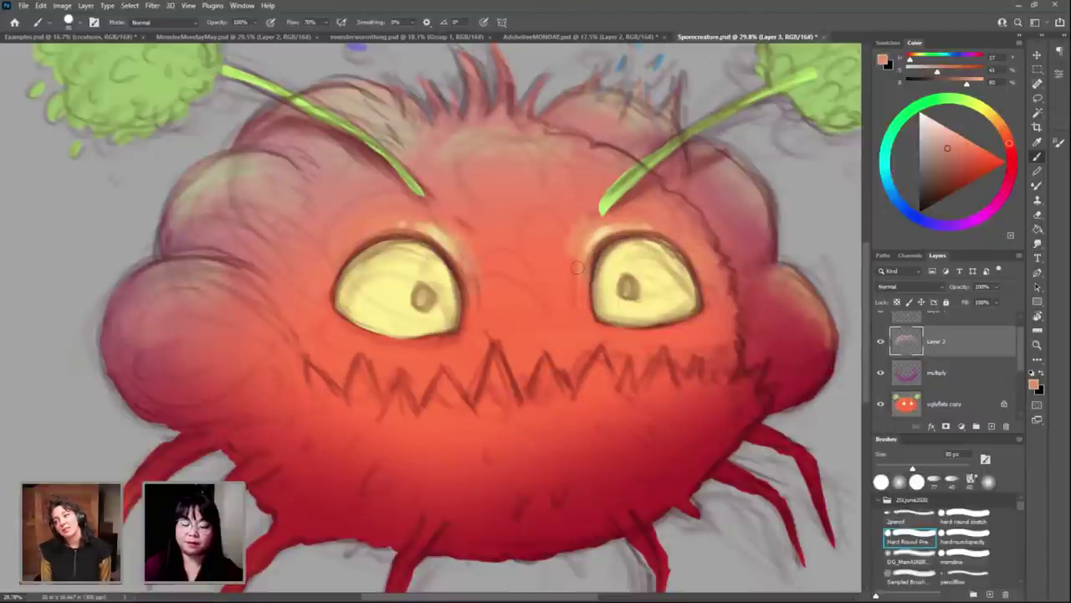
pyautogui.keyDown('alt'); pyautogui.click(476, 261); pyautogui.keyUp('alt')
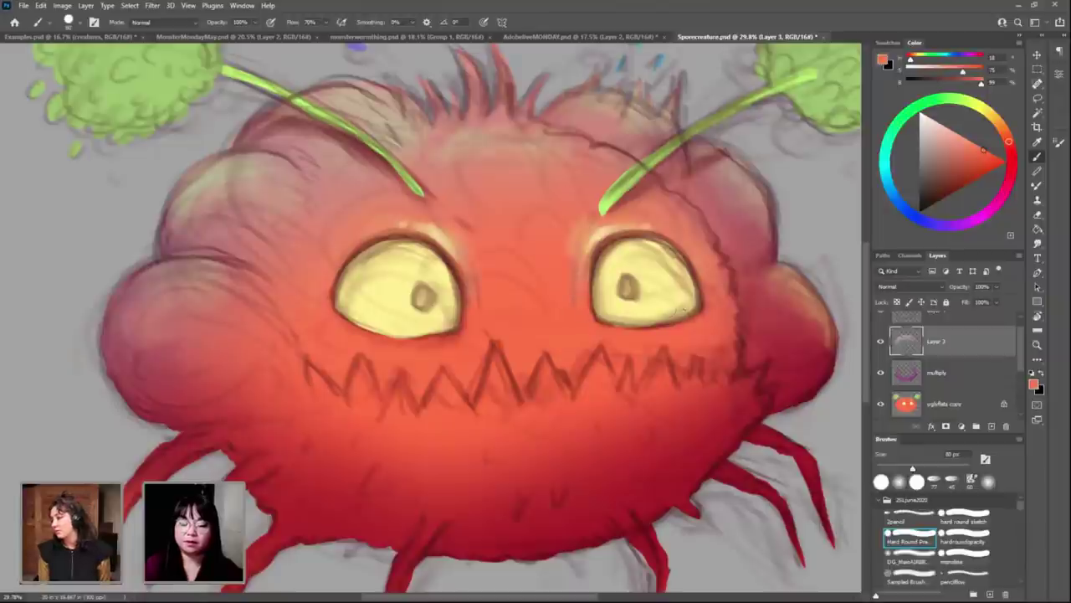
pyautogui.keyDown('alt'); pyautogui.click(610, 251); pyautogui.keyUp('alt')
pyautogui.moveTo(633, 338)
pyautogui.mouseDown()
pyautogui.moveTo(694, 325)
pyautogui.moveTo(642, 335)
pyautogui.moveTo(705, 335)
pyautogui.mouseUp()
pyautogui.keyDown('alt'); pyautogui.click(681, 334); pyautogui.keyUp('alt')
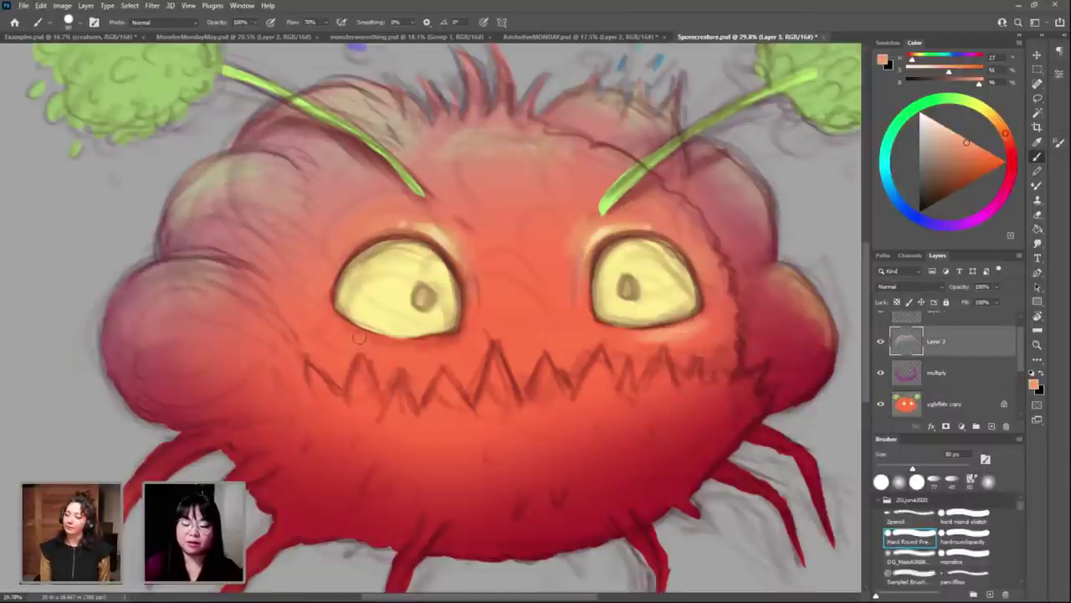
pyautogui.moveTo(399, 345); pyautogui.dragTo(348, 331)
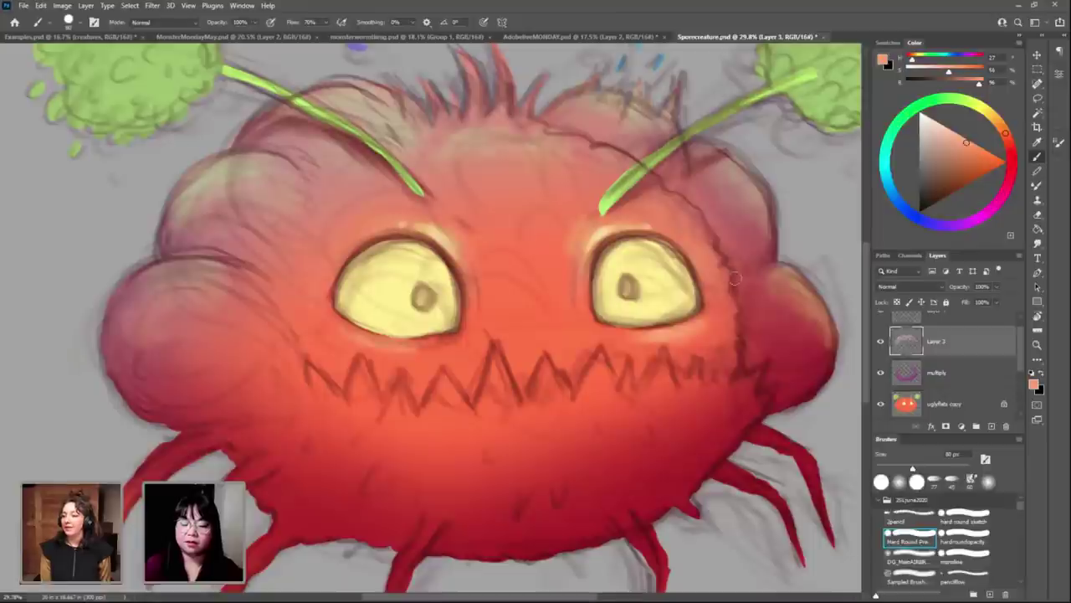
pyautogui.keyDown('alt'); pyautogui.click(694, 368); pyautogui.keyUp('alt')
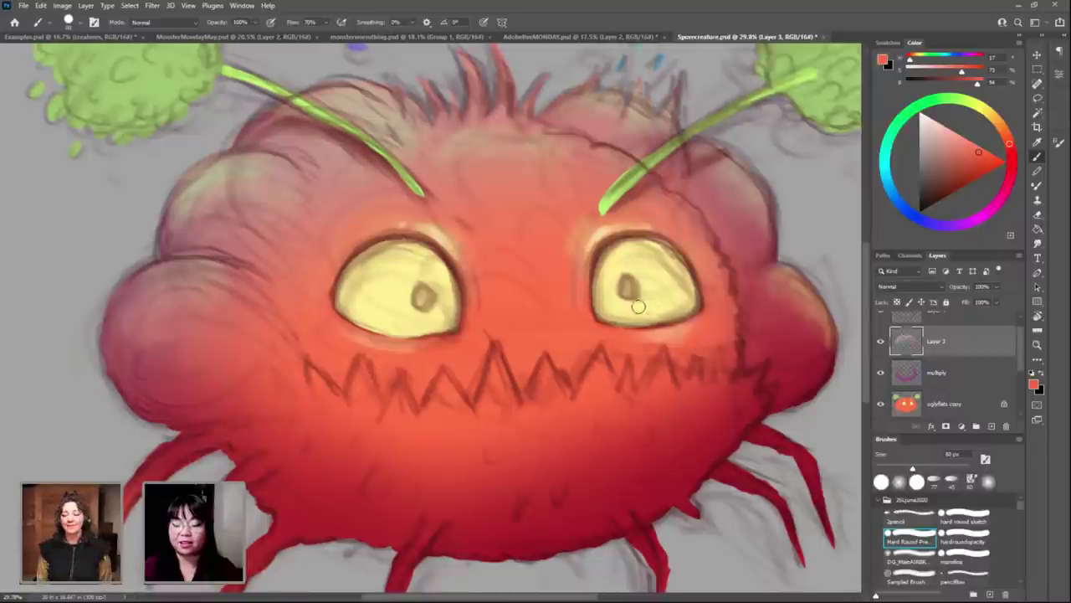
# Step: Brighten the left eye's lower edge with yellow and redefine both eyes' rims in red
pyautogui.keyDown('alt'); pyautogui.click(615, 295); pyautogui.keyUp('alt')
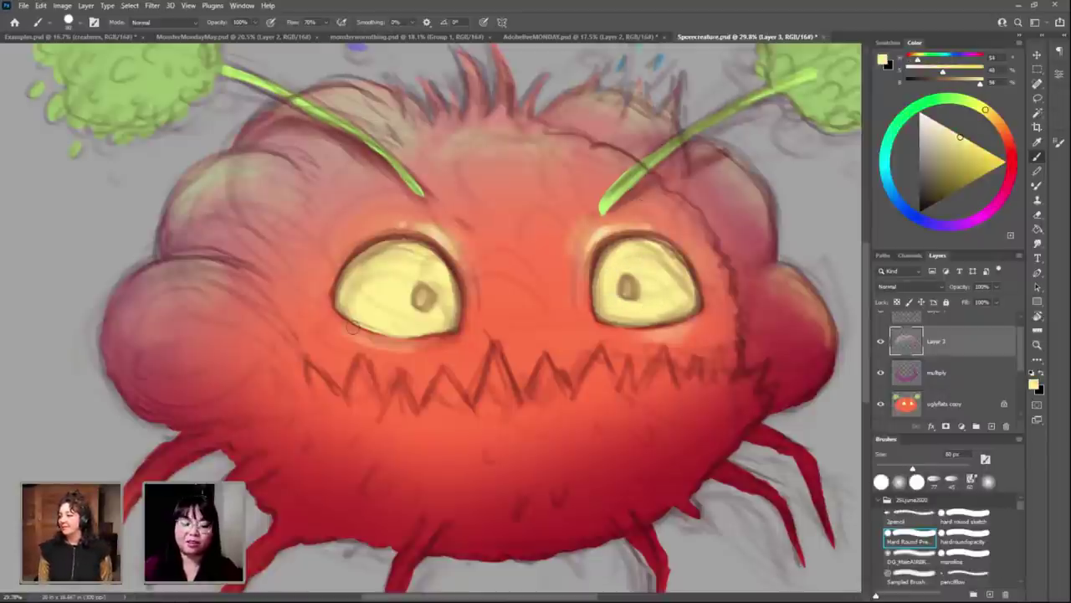
pyautogui.press('[')
pyautogui.press('[')
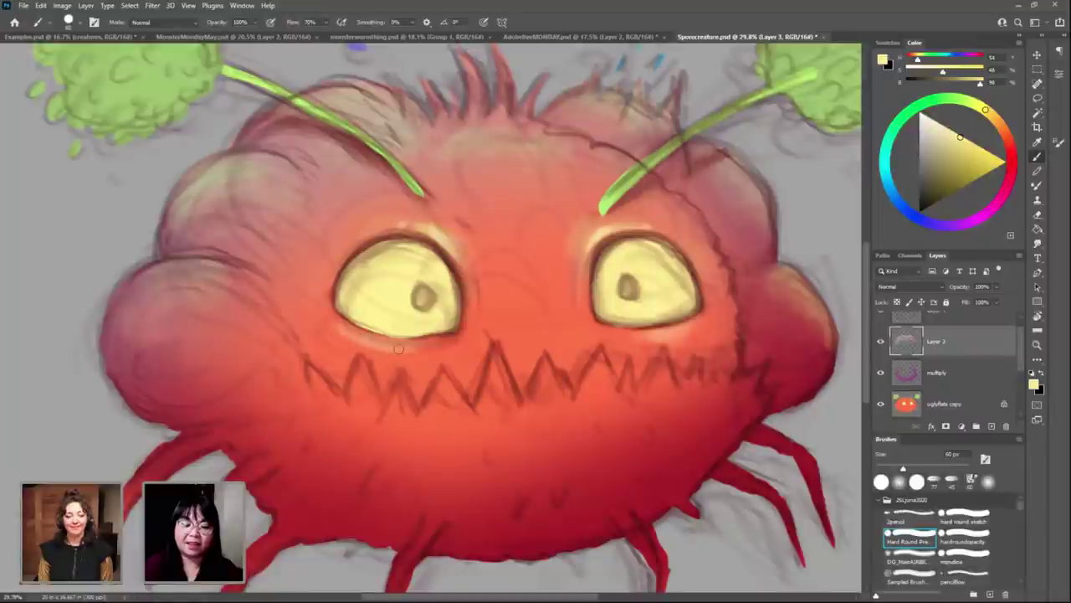
pyautogui.moveTo(365, 339); pyautogui.dragTo(422, 346)
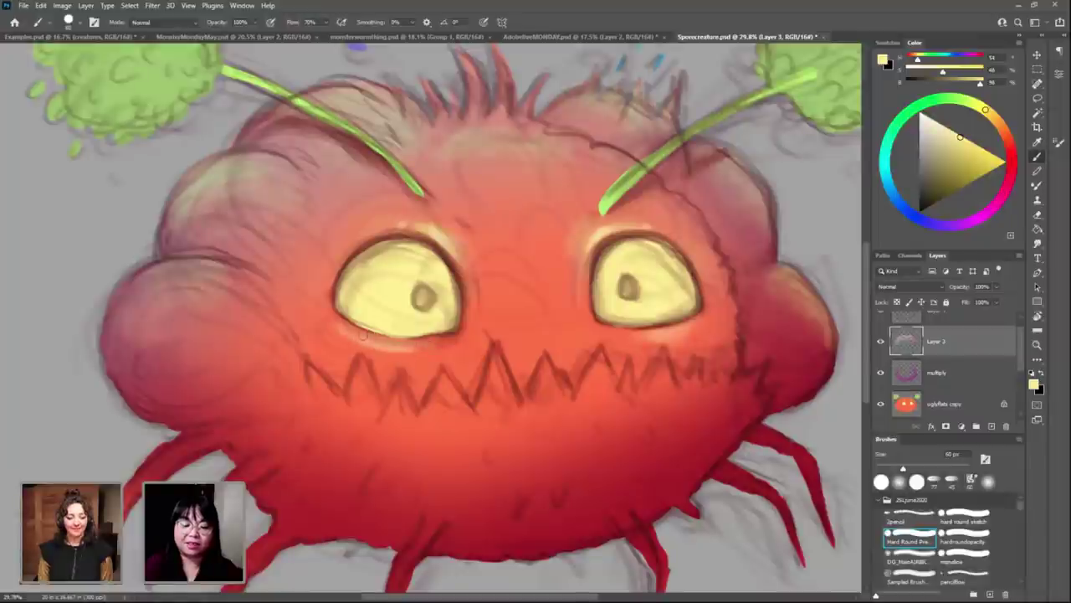
pyautogui.keyDown('alt'); pyautogui.click(333, 295); pyautogui.keyUp('alt')
pyautogui.moveTo(380, 336); pyautogui.dragTo(452, 331)
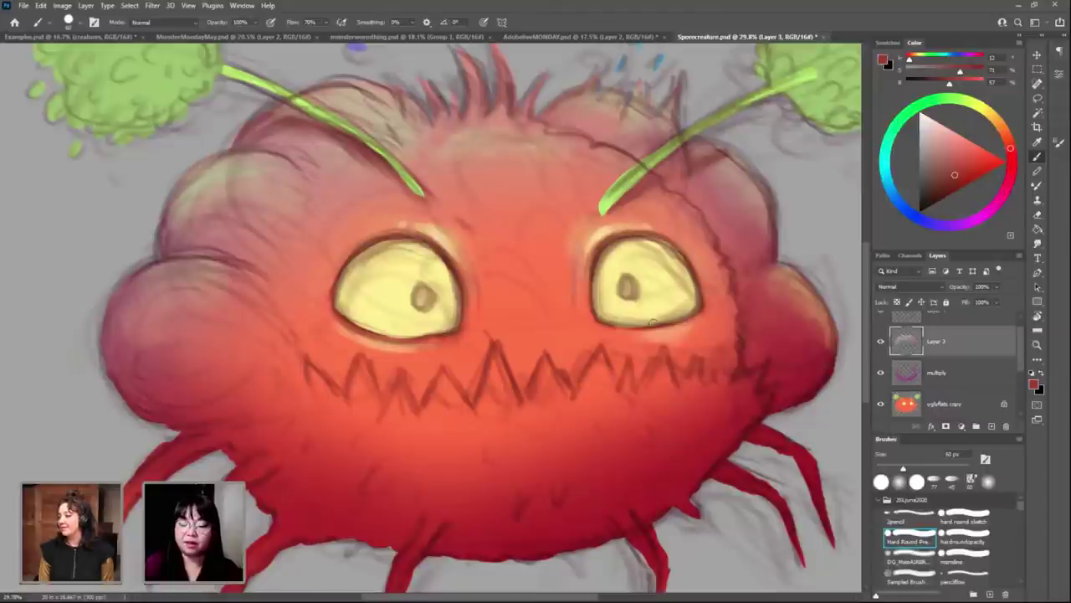
pyautogui.moveTo(654, 319); pyautogui.dragTo(700, 290)
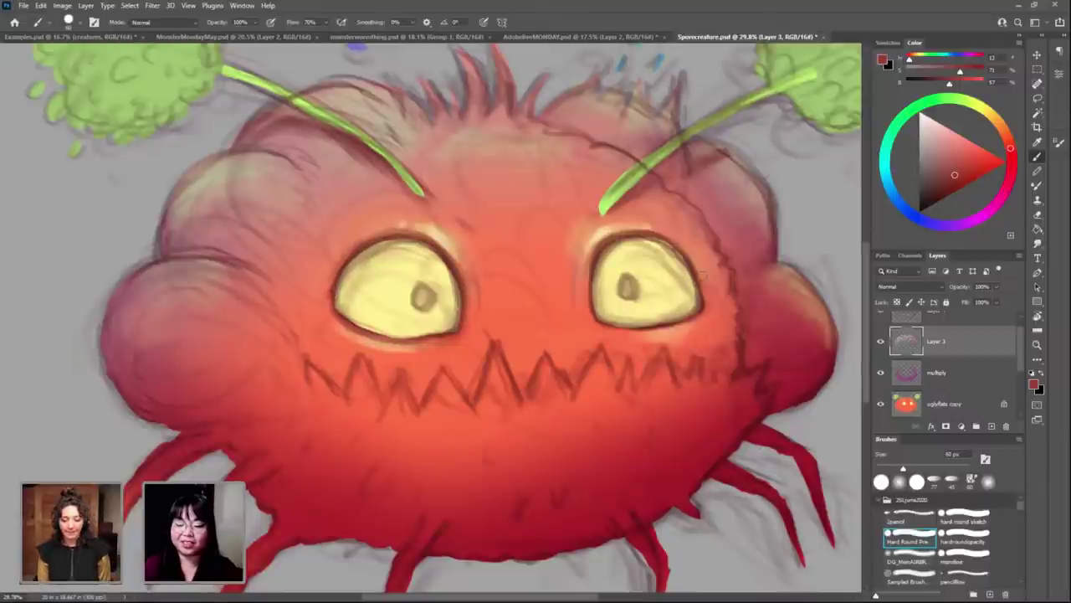
# Step: Resample peach, orange and darker red skin tones around the eyes for shading
pyautogui.keyDown('alt'); pyautogui.click(685, 283); pyautogui.keyUp('alt')
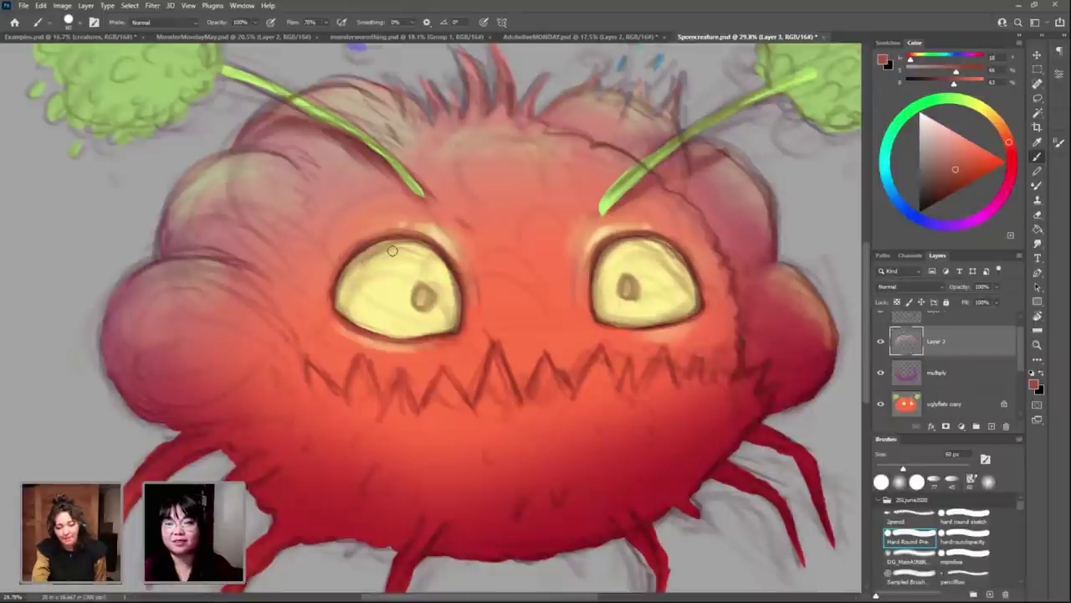
pyautogui.keyDown('alt'); pyautogui.click(694, 328); pyautogui.keyUp('alt')
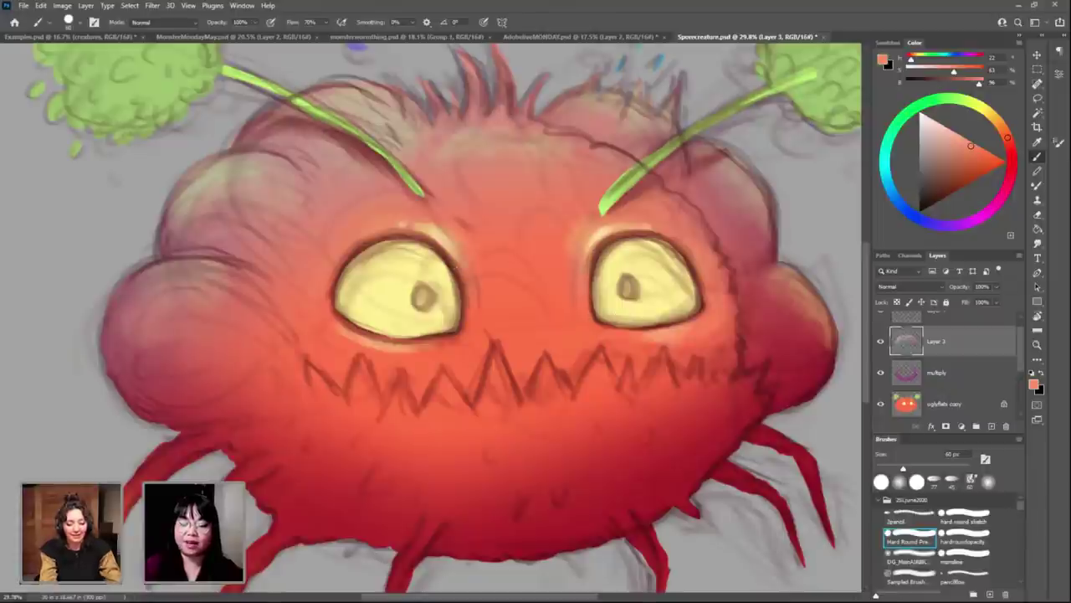
pyautogui.keyDown('alt'); pyautogui.click(418, 255); pyautogui.keyUp('alt')
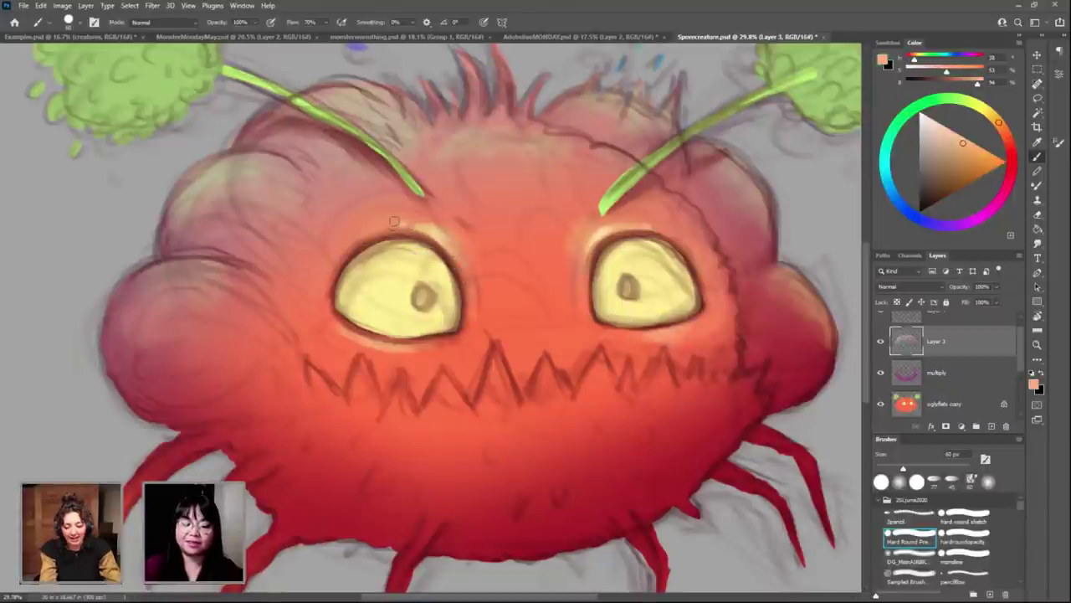
pyautogui.keyDown('alt'); pyautogui.click(391, 348); pyautogui.keyUp('alt')
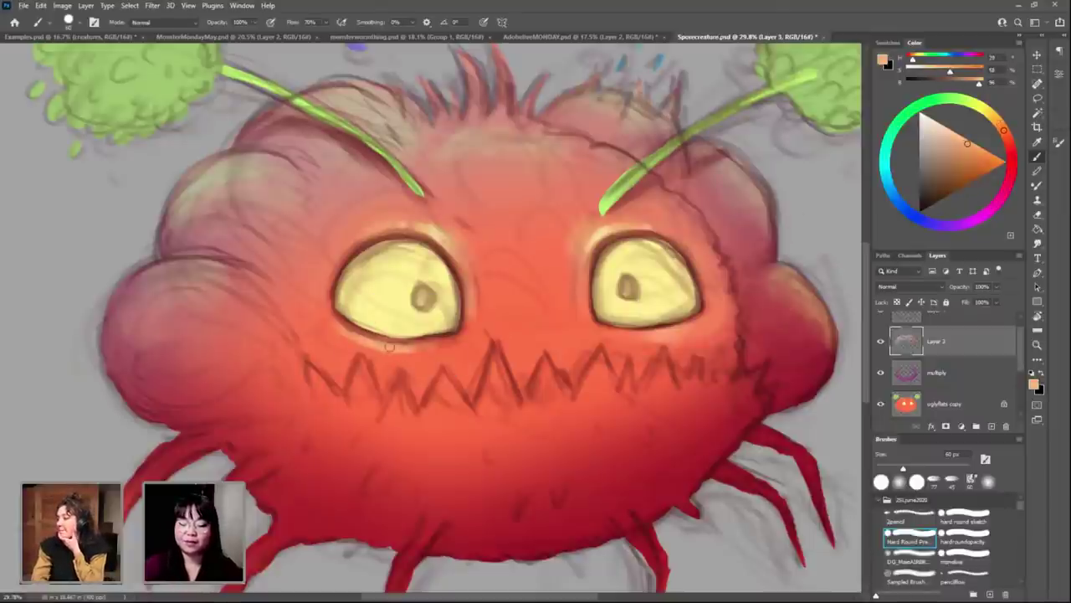
pyautogui.keyDown('alt'); pyautogui.click(318, 312); pyautogui.keyUp('alt')
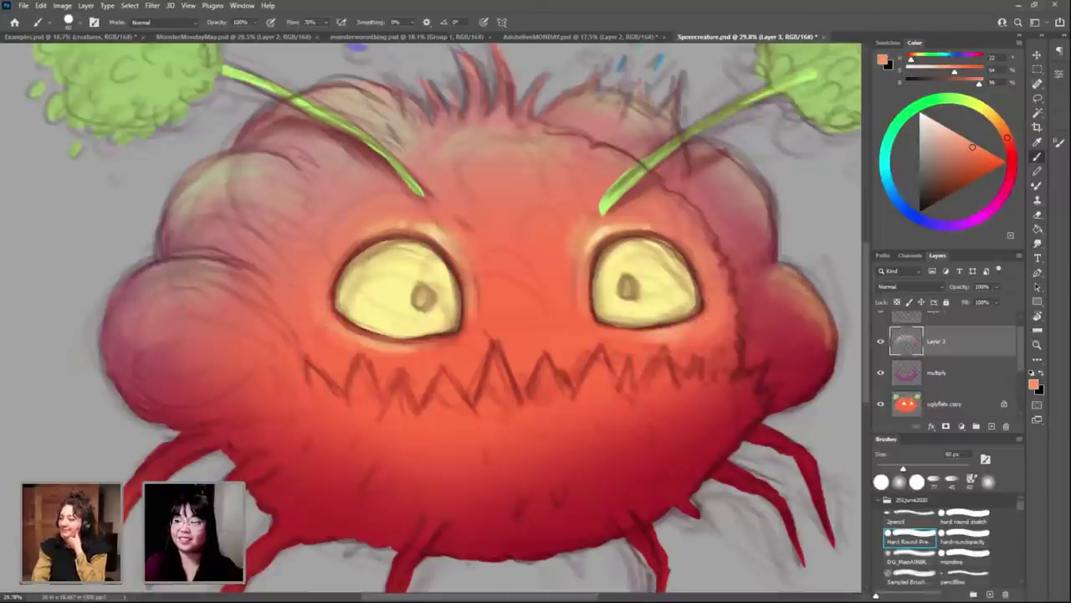
pyautogui.keyDown('alt'); pyautogui.click(719, 330); pyautogui.keyUp('alt')
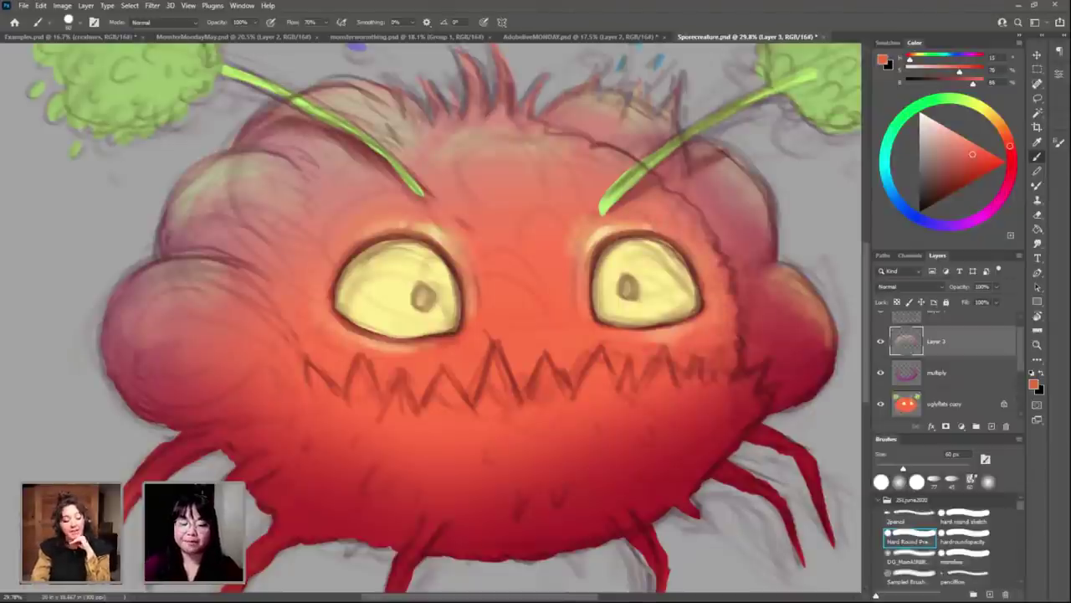
pyautogui.keyDown('alt'); pyautogui.click(363, 317); pyautogui.keyUp('alt')
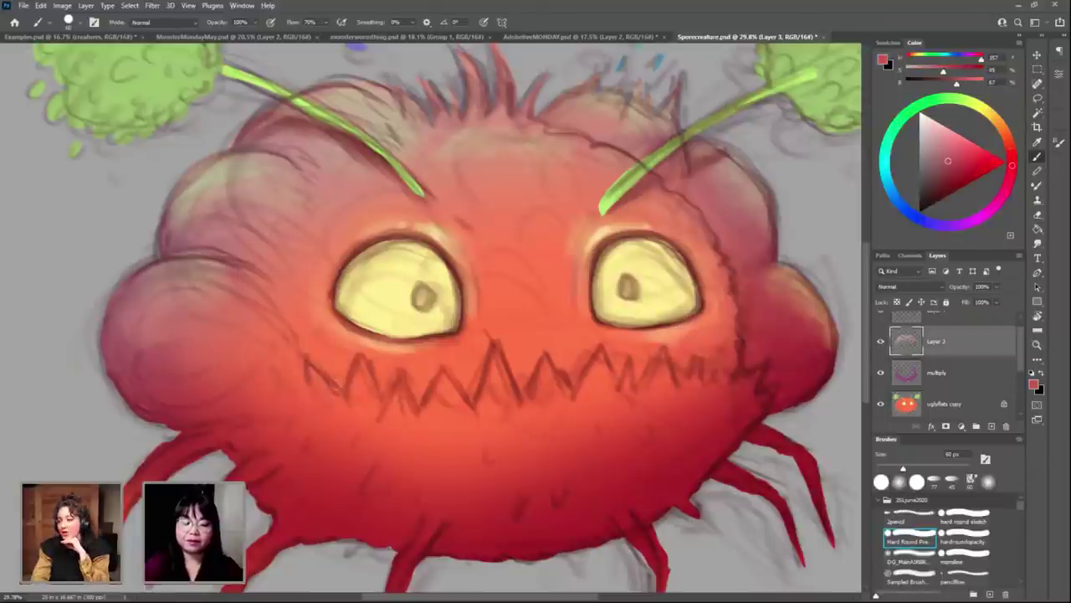
# Step: Paint dark red shading at and below the mouth's left end
pyautogui.press(']')
pyautogui.press(']')
pyautogui.moveTo(314, 371); pyautogui.dragTo(358, 379)
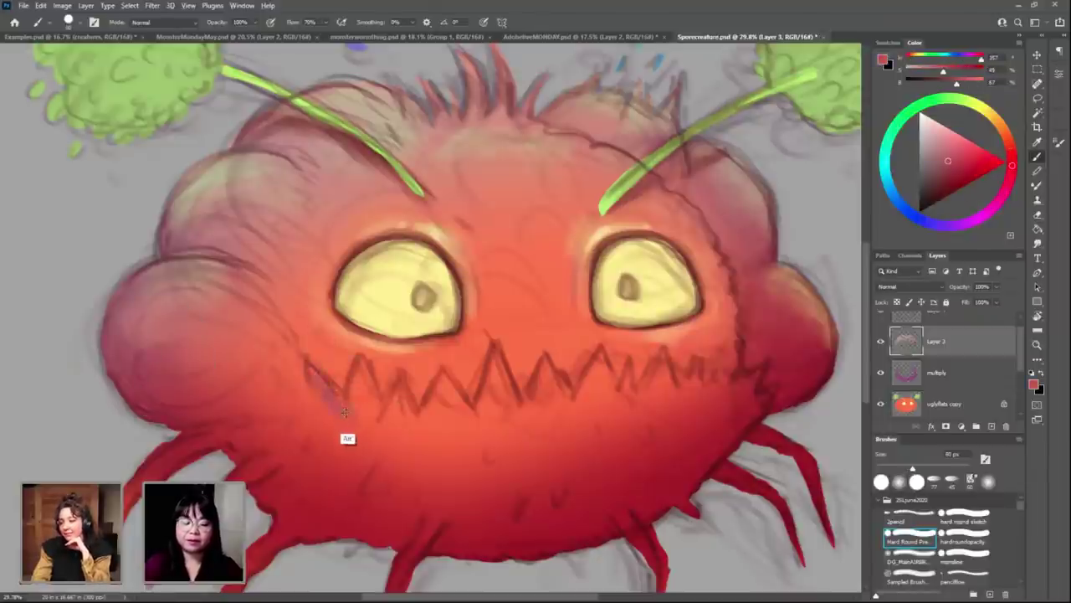
pyautogui.keyDown('alt'); pyautogui.click(349, 440); pyautogui.keyUp('alt')
pyautogui.press(']')
pyautogui.press(']')
pyautogui.moveTo(360, 380)
pyautogui.mouseDown()
pyautogui.moveTo(351, 402)
pyautogui.moveTo(377, 410)
pyautogui.mouseUp()
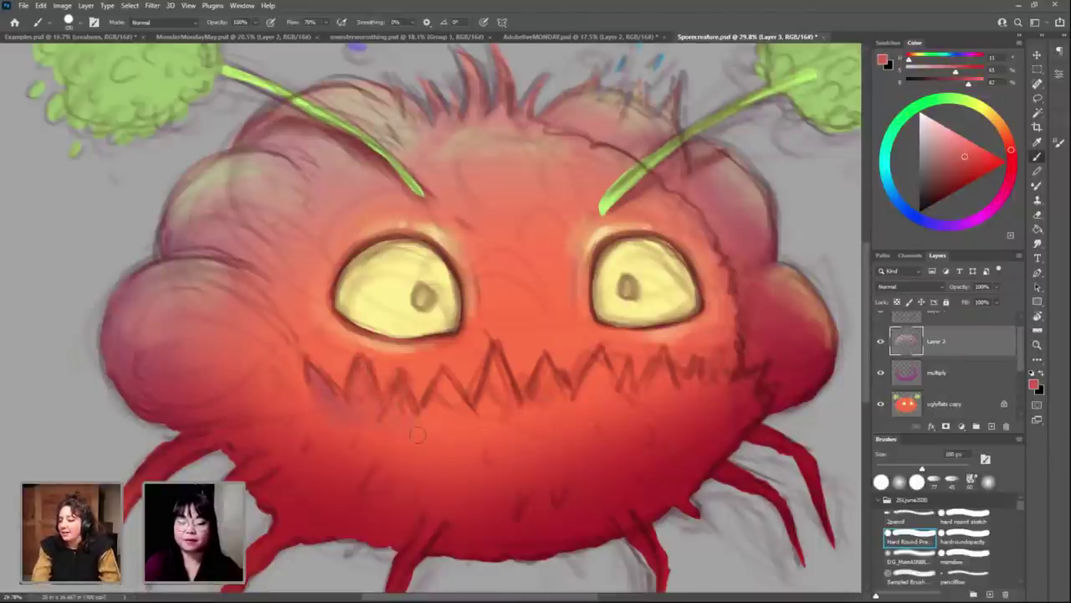
# Step: Blend lighter orange left of the mouth with a 150 px brush
pyautogui.keyDown('alt'); pyautogui.click(332, 446); pyautogui.keyUp('alt')
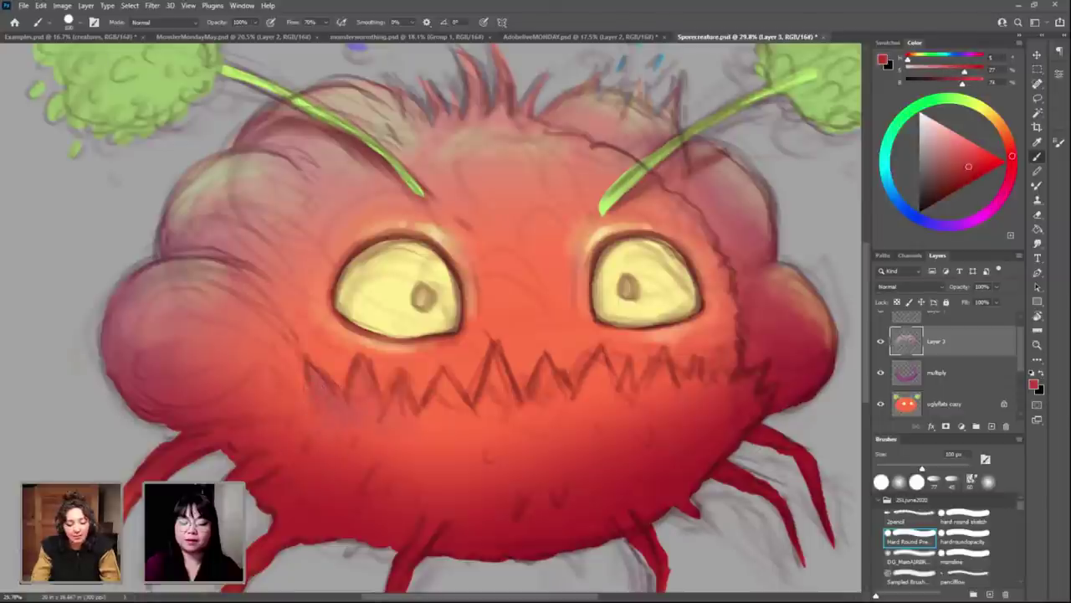
pyautogui.press(']')
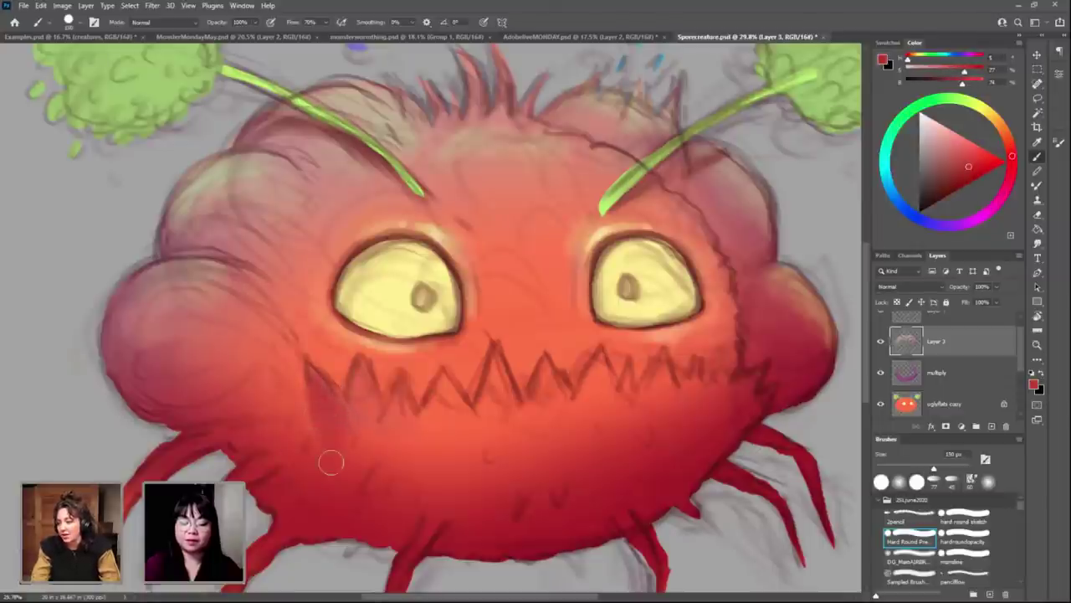
pyautogui.keyDown('alt'); pyautogui.click(307, 441); pyautogui.keyUp('alt')
pyautogui.press(']')
pyautogui.moveTo(309, 414); pyautogui.dragTo(307, 436)
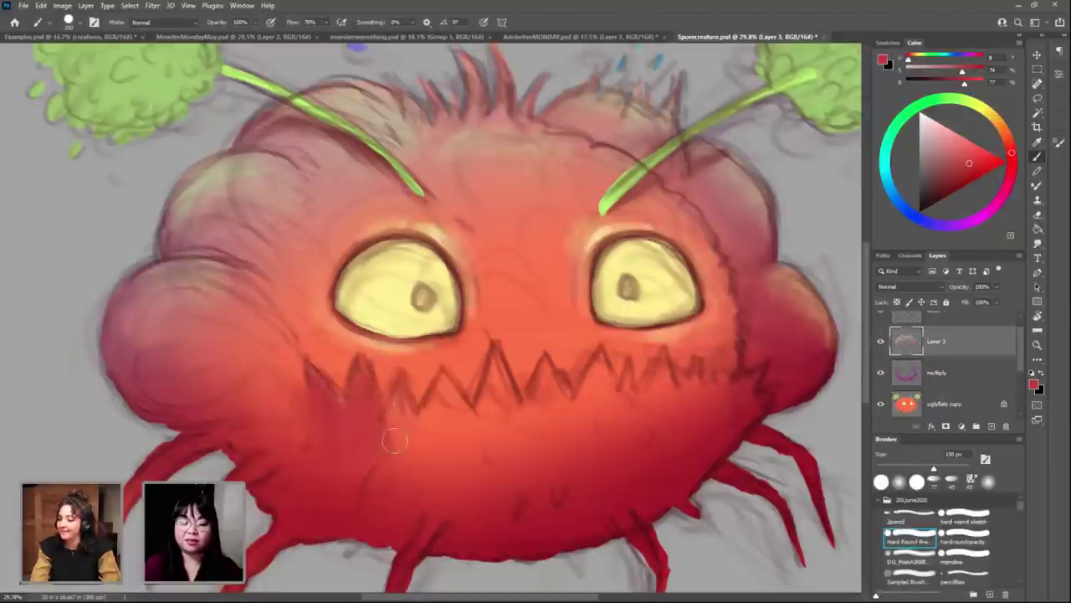
# Step: Resample face reds while growing the brush from 50 px to about 500 px
pyautogui.press('[')
pyautogui.press('[')
pyautogui.press('[')
pyautogui.press('[')
pyautogui.press('[')
pyautogui.press('[')
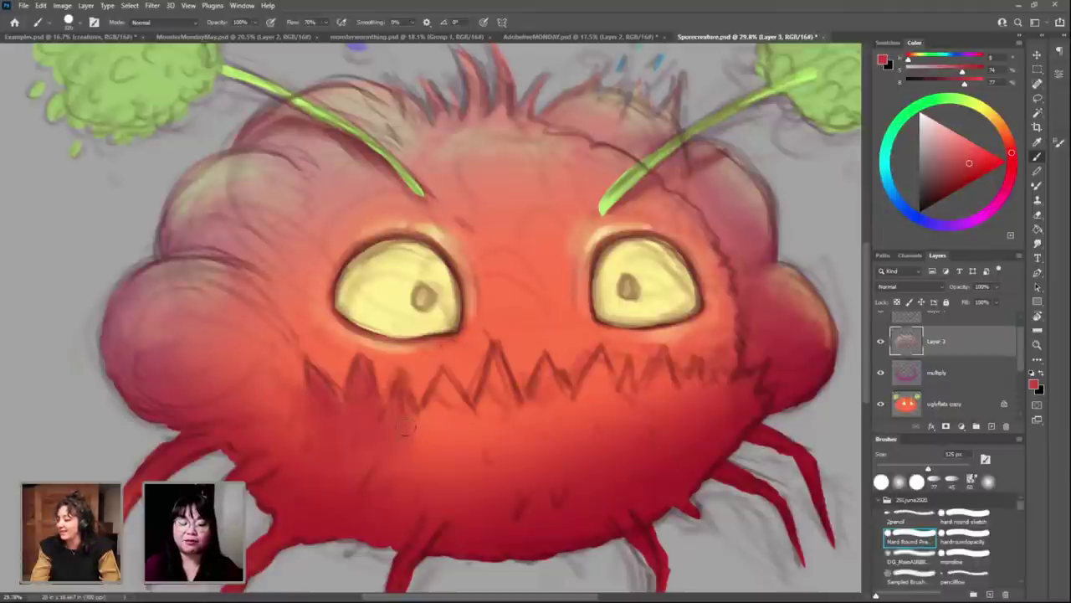
pyautogui.keyDown('alt'); pyautogui.click(409, 472); pyautogui.keyUp('alt')
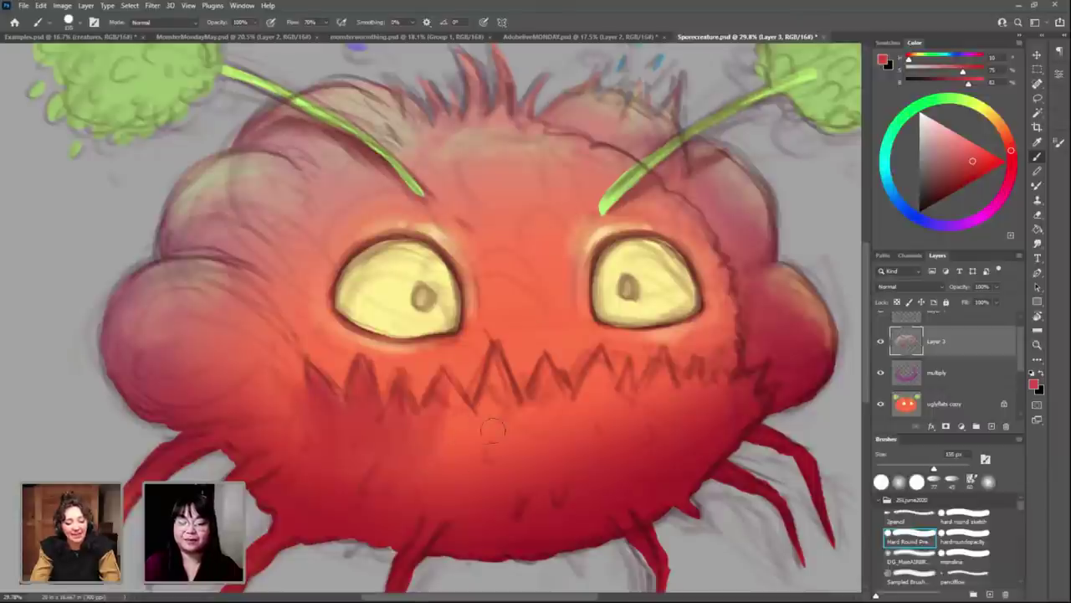
pyautogui.press(']')
pyautogui.press(']')
pyautogui.press(']')
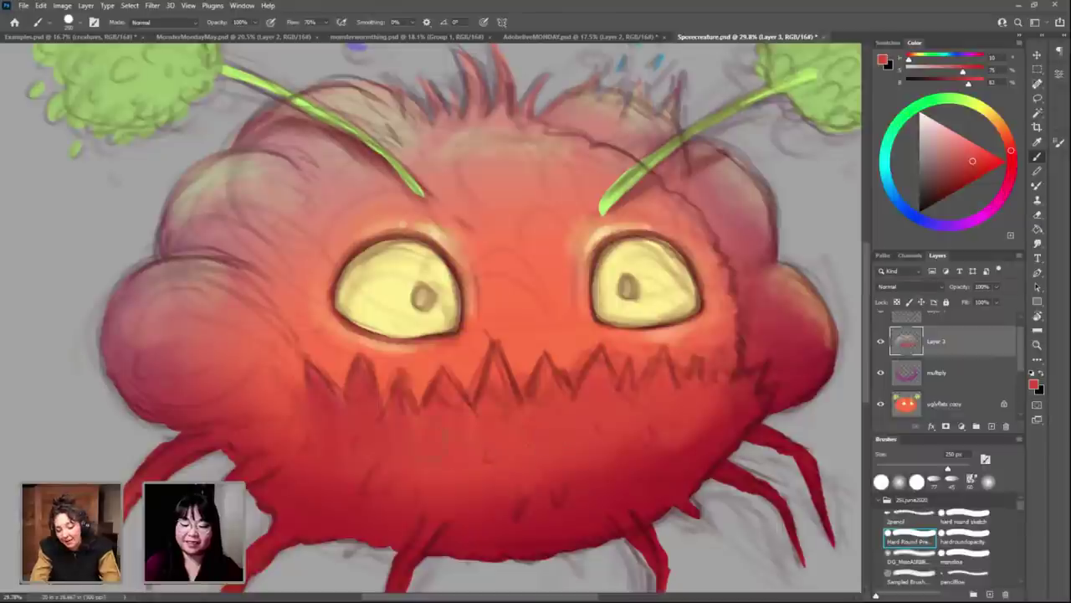
pyautogui.keyDown('alt'); pyautogui.click(385, 461); pyautogui.keyUp('alt')
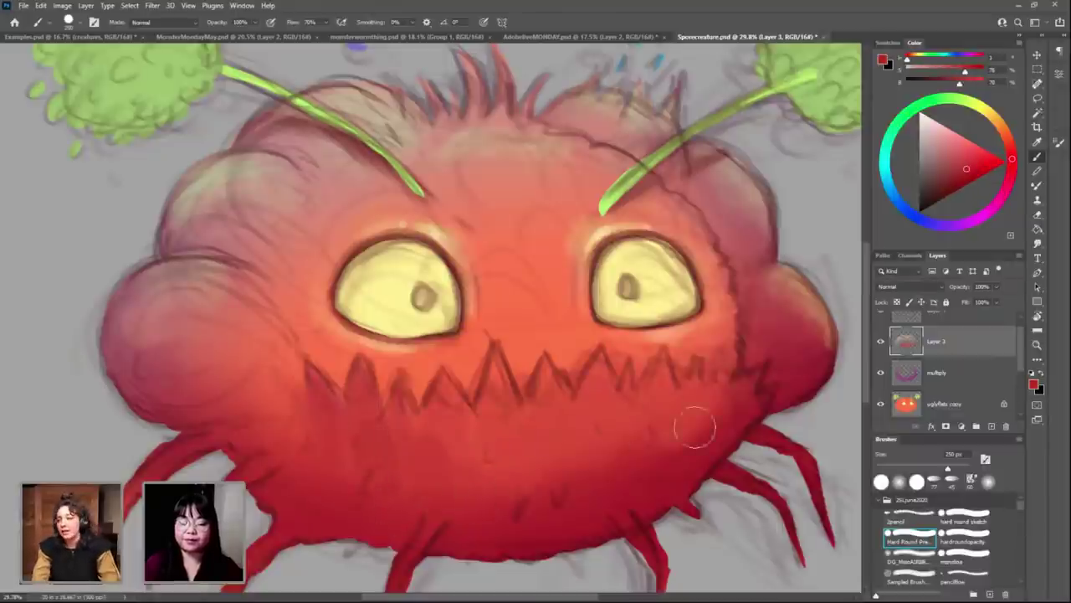
pyautogui.press(']')
pyautogui.press(']')
pyautogui.press(']')
# Step: Shrink the brush from 175 px to 30 px and sample oranges and reds around the eyes and lower face
pyautogui.keyDown('alt'); pyautogui.click(514, 454); pyautogui.keyUp('alt')
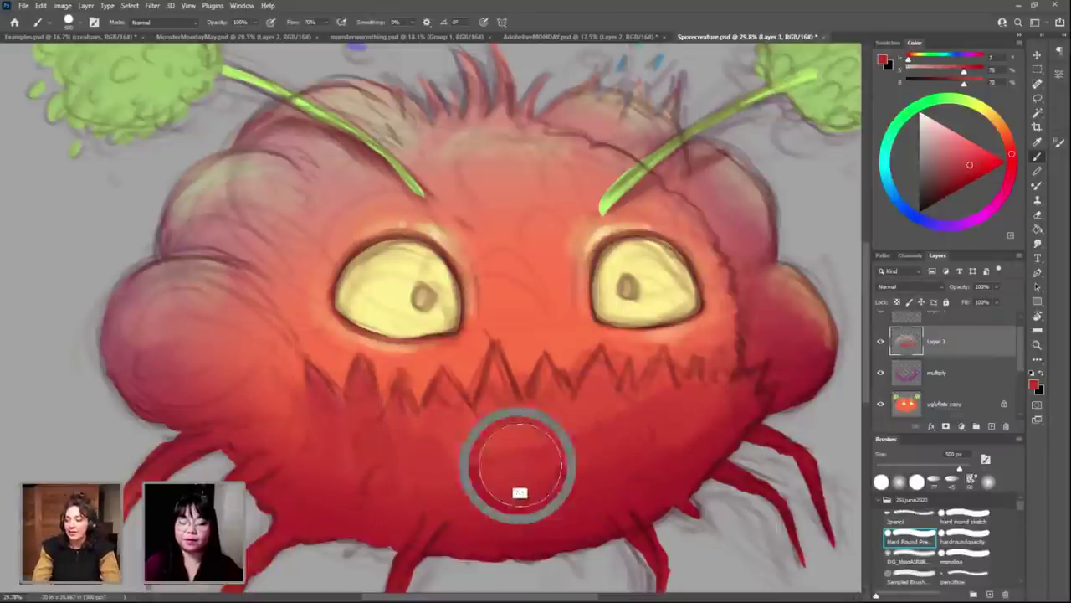
pyautogui.press('[')
pyautogui.press('[')
pyautogui.press('[')
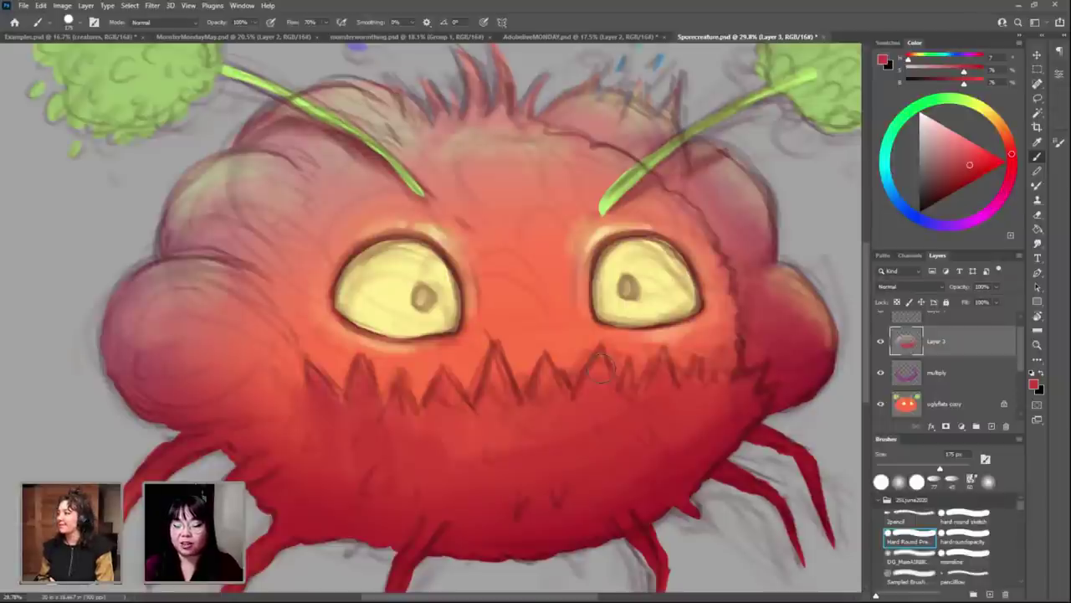
pyautogui.moveTo(673, 333); pyautogui.dragTo(694, 338)
pyautogui.keyDown('alt'); pyautogui.click(694, 338); pyautogui.keyUp('alt')
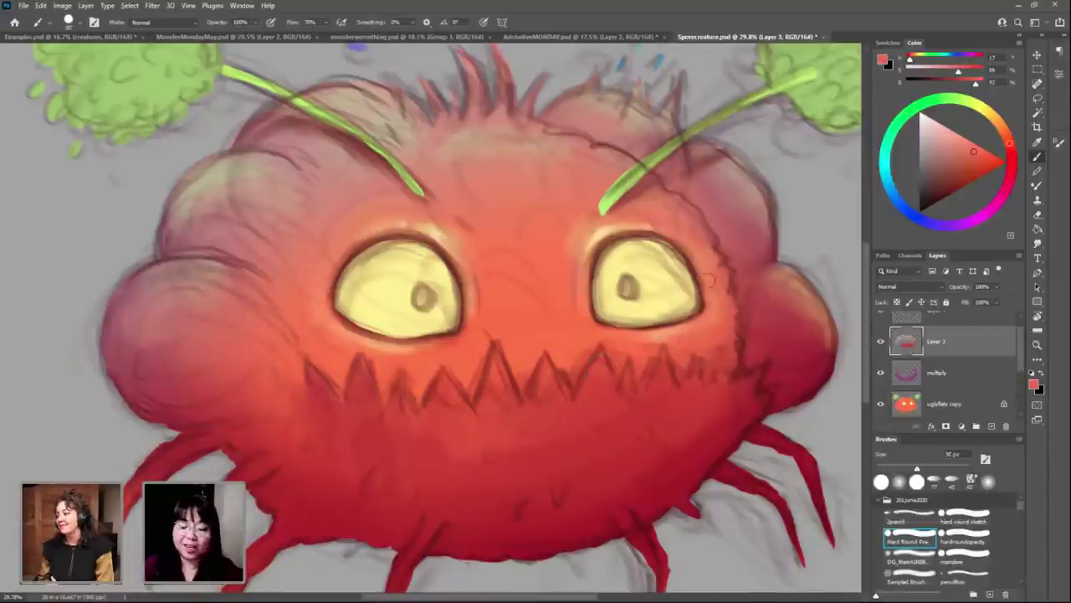
pyautogui.keyDown('alt'); pyautogui.click(713, 328); pyautogui.keyUp('alt')
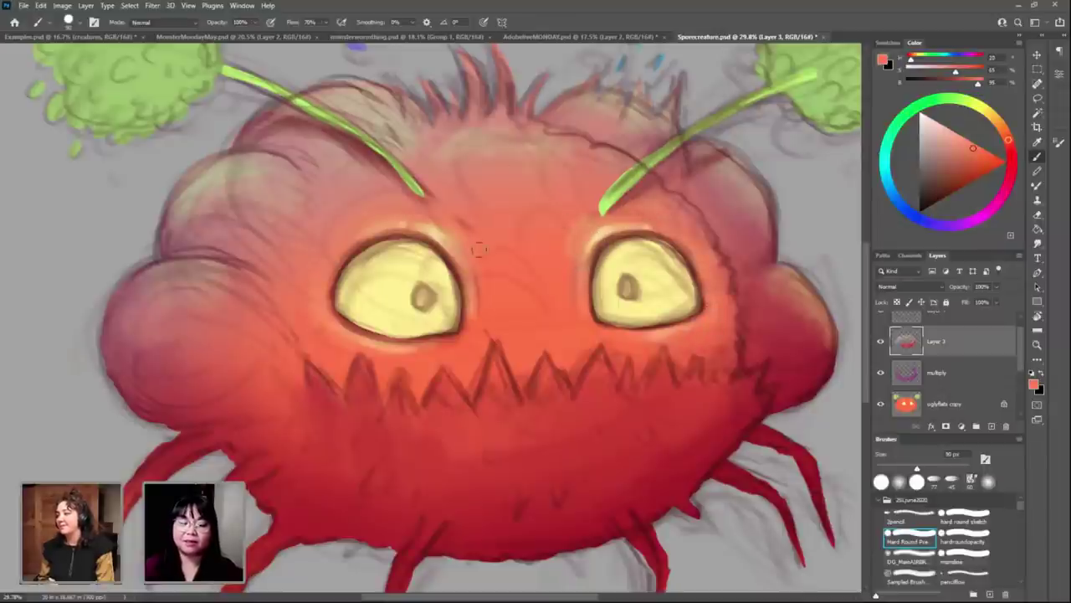
pyautogui.keyDown('alt'); pyautogui.click(449, 248); pyautogui.keyUp('alt')
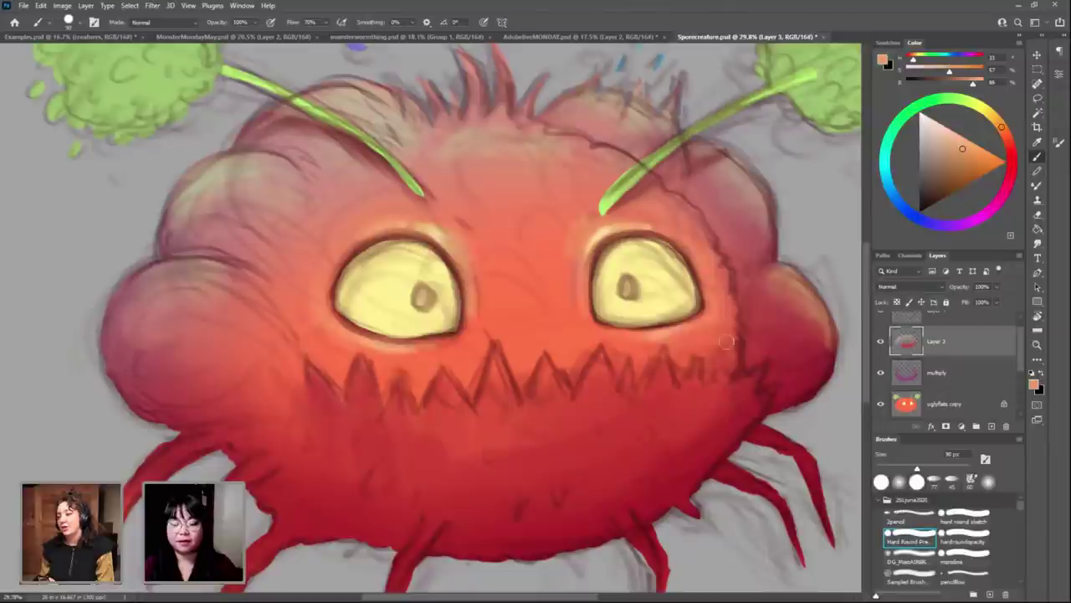
pyautogui.keyDown('alt'); pyautogui.click(502, 481); pyautogui.keyUp('alt')
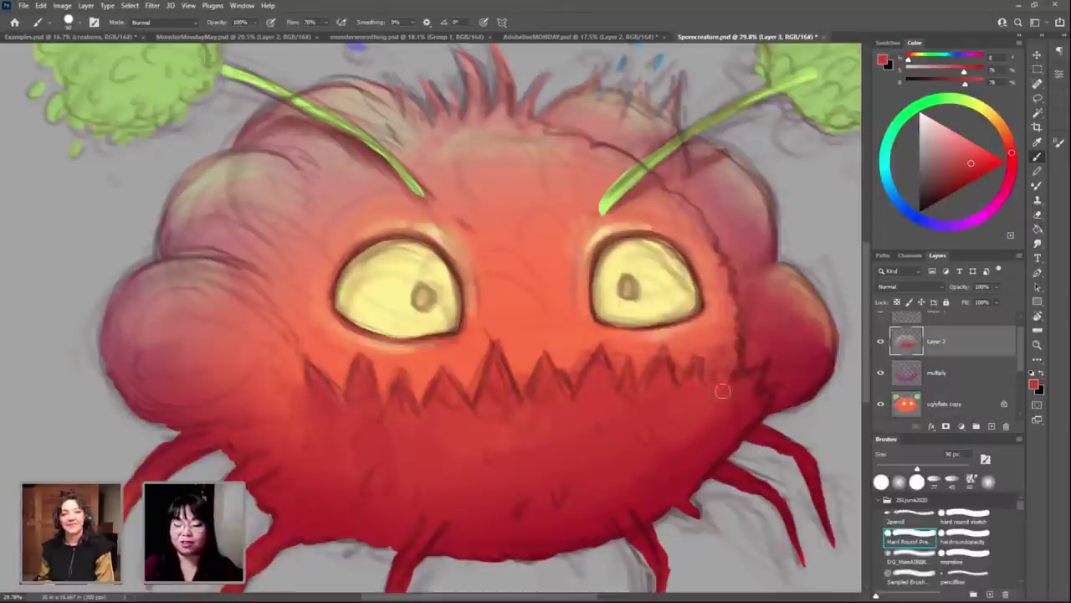
# Step: Enlarge the brush to 175–200 px and sample tones from the right bulge, face centre and left cheek
pyautogui.press(']')
pyautogui.press(']')
pyautogui.press(']')
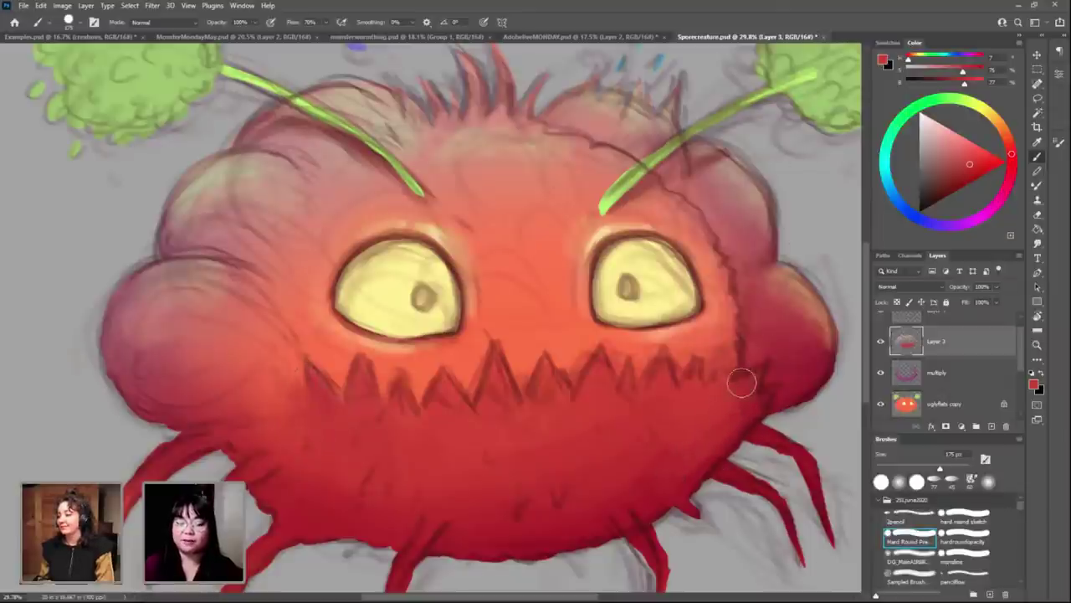
pyautogui.keyDown('alt'); pyautogui.click(781, 352); pyautogui.keyUp('alt')
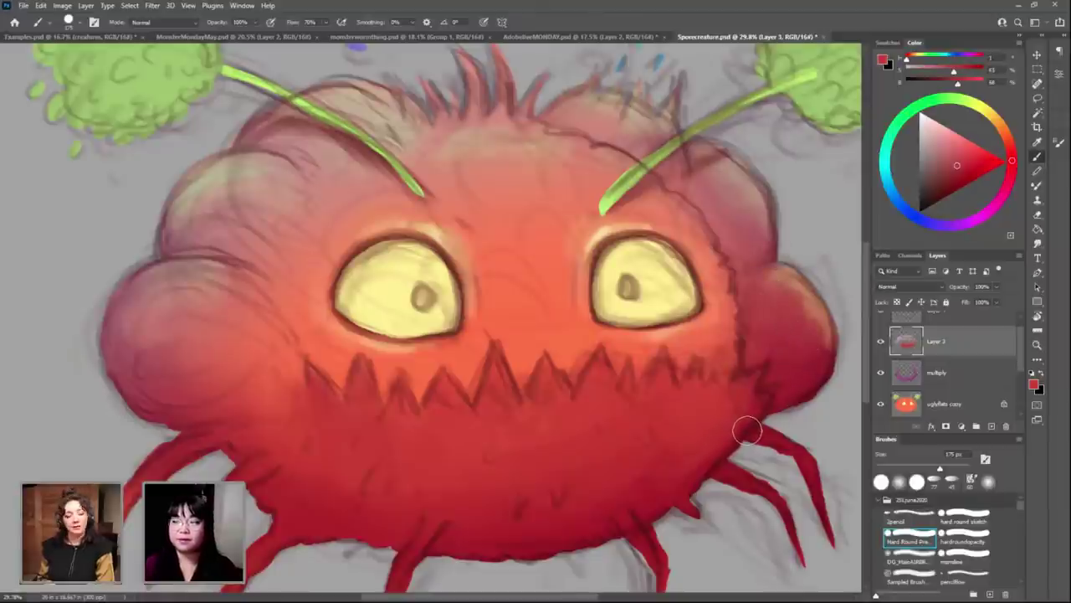
pyautogui.keyDown('alt'); pyautogui.click(493, 301); pyautogui.keyUp('alt')
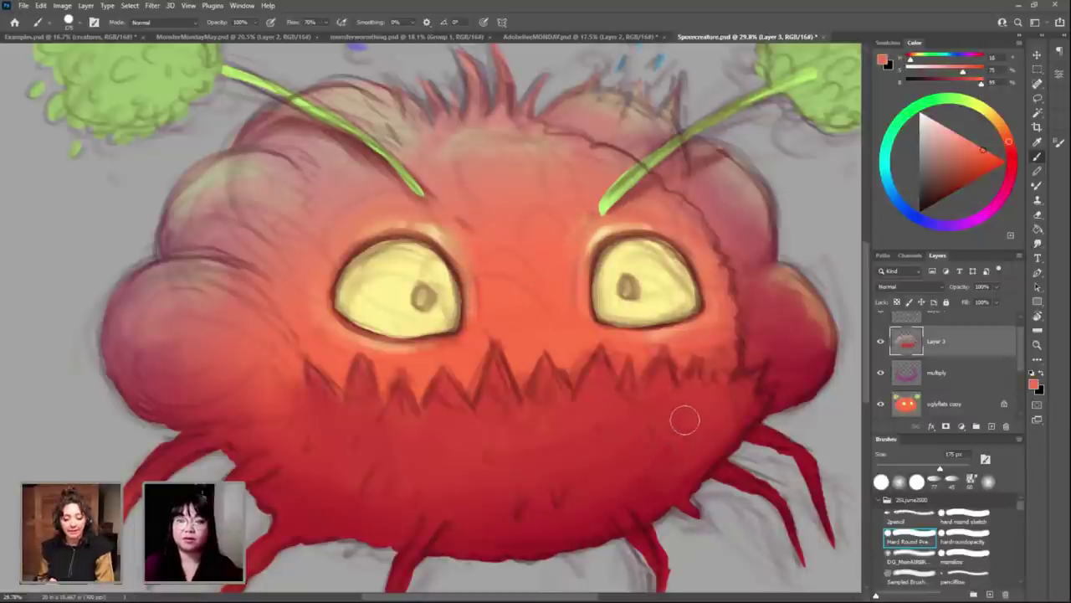
pyautogui.keyDown('alt'); pyautogui.click(210, 317); pyautogui.keyUp('alt')
pyautogui.press(']')
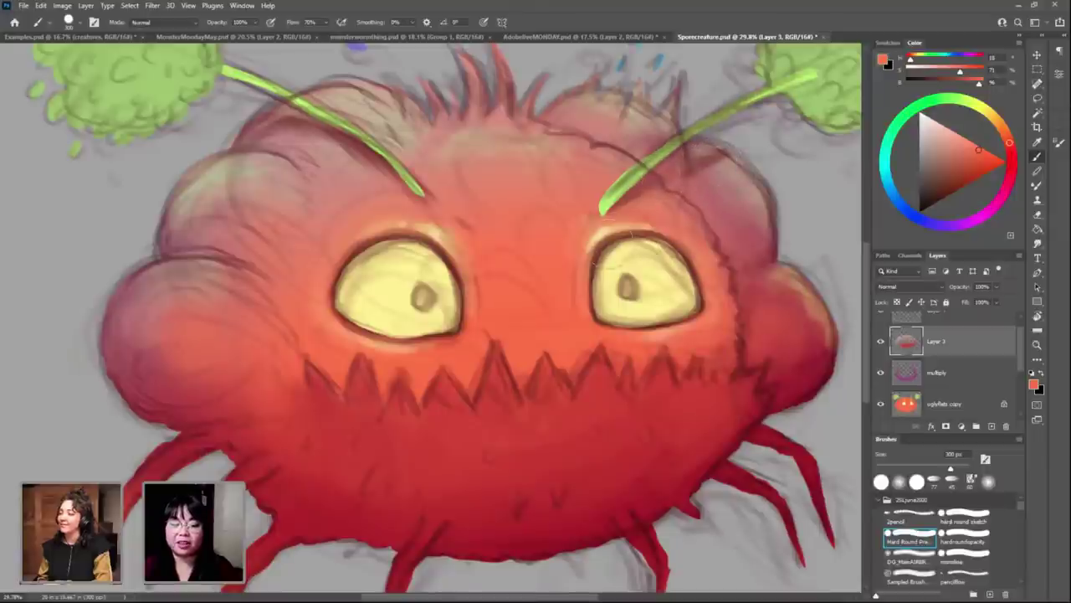
# Step: Shrink the brush to 100 px and sample reds and peach tones around the right antenna and both cheeks
pyautogui.keyDown('alt'); pyautogui.click(609, 243); pyautogui.keyUp('alt')
pyautogui.press('[')
pyautogui.press('[')
pyautogui.press('[')
pyautogui.press('[')
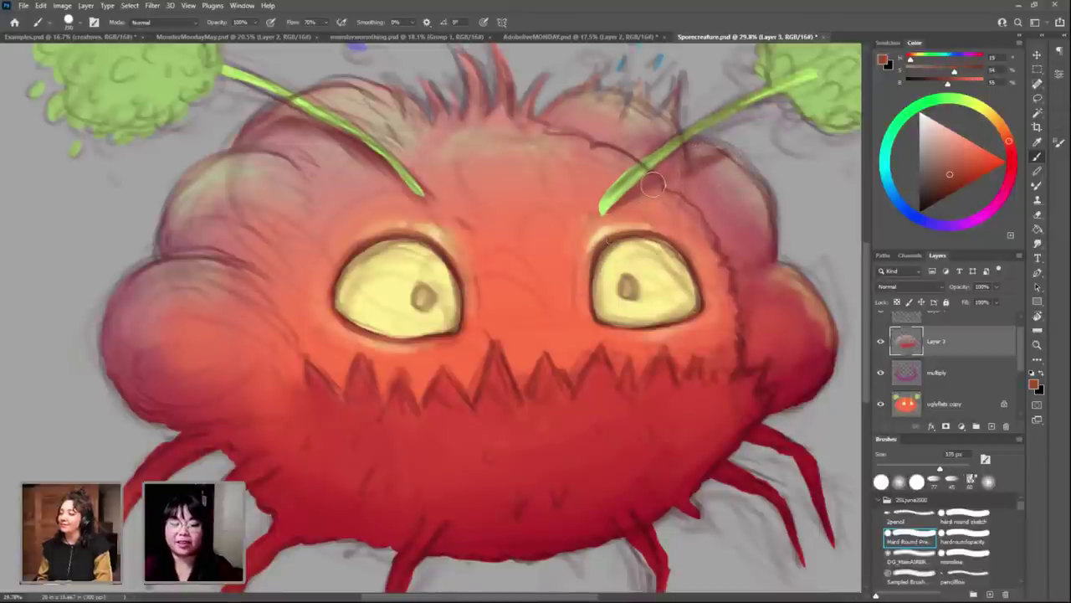
pyautogui.press('[')
pyautogui.press('[')
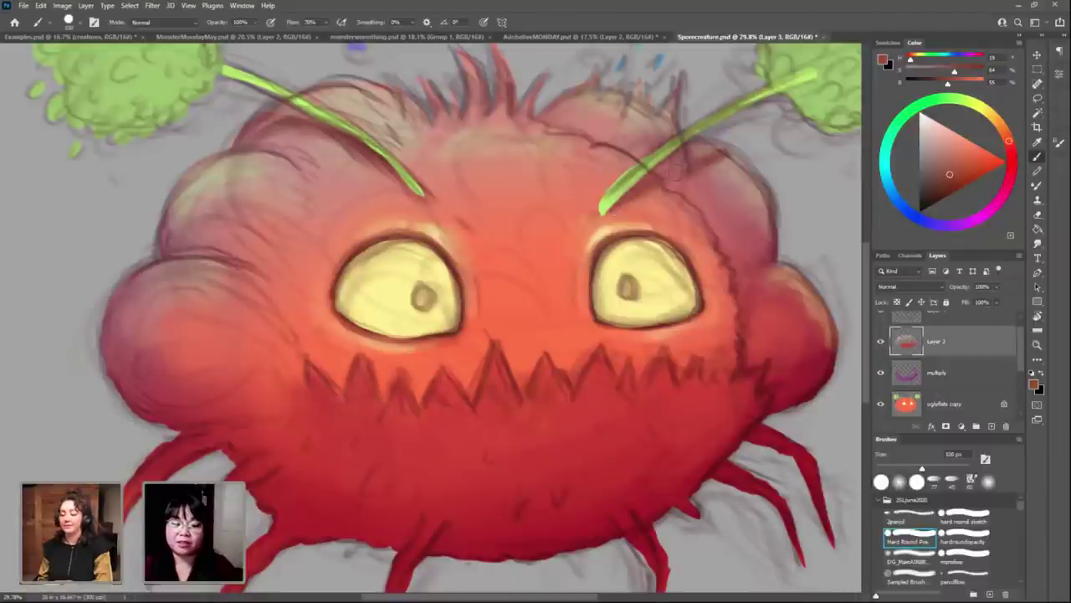
pyautogui.keyDown('alt'); pyautogui.click(340, 126); pyautogui.keyUp('alt')
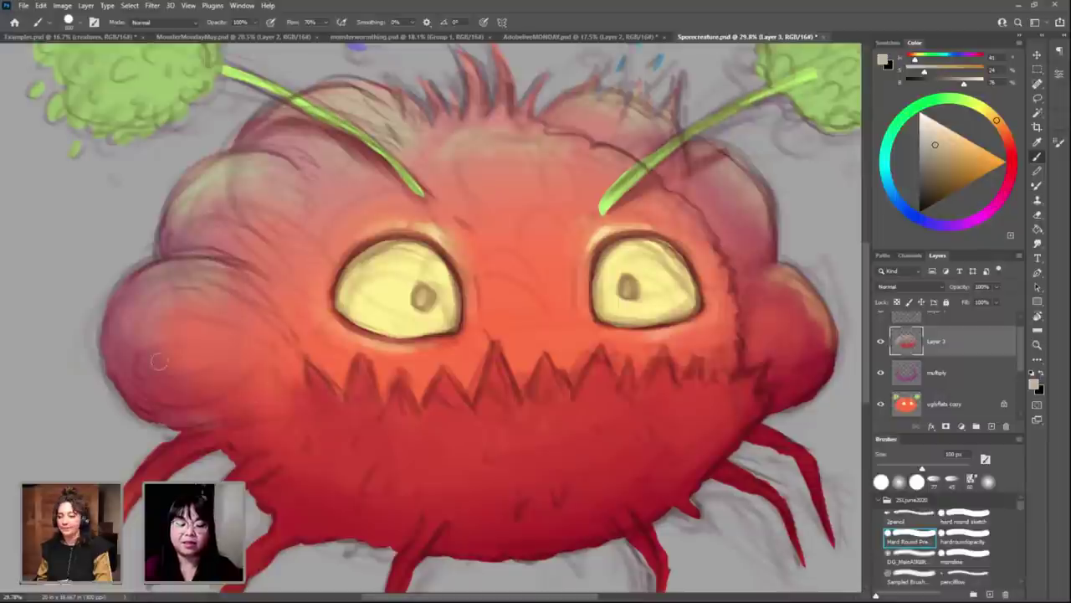
pyautogui.keyDown('alt'); pyautogui.click(180, 407); pyautogui.keyUp('alt')
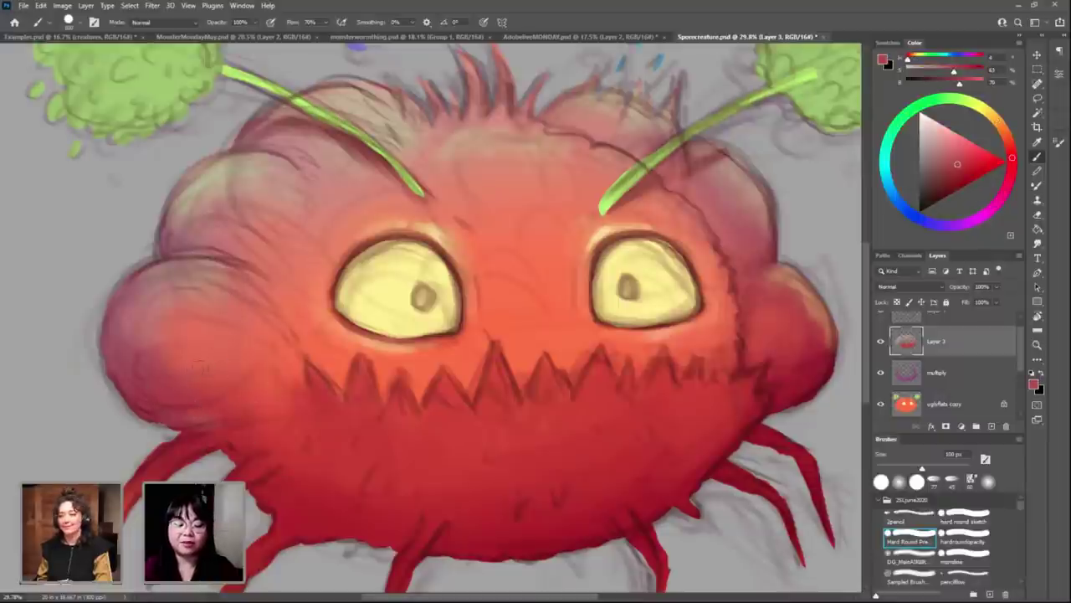
pyautogui.keyDown('alt'); pyautogui.click(177, 364); pyautogui.keyUp('alt')
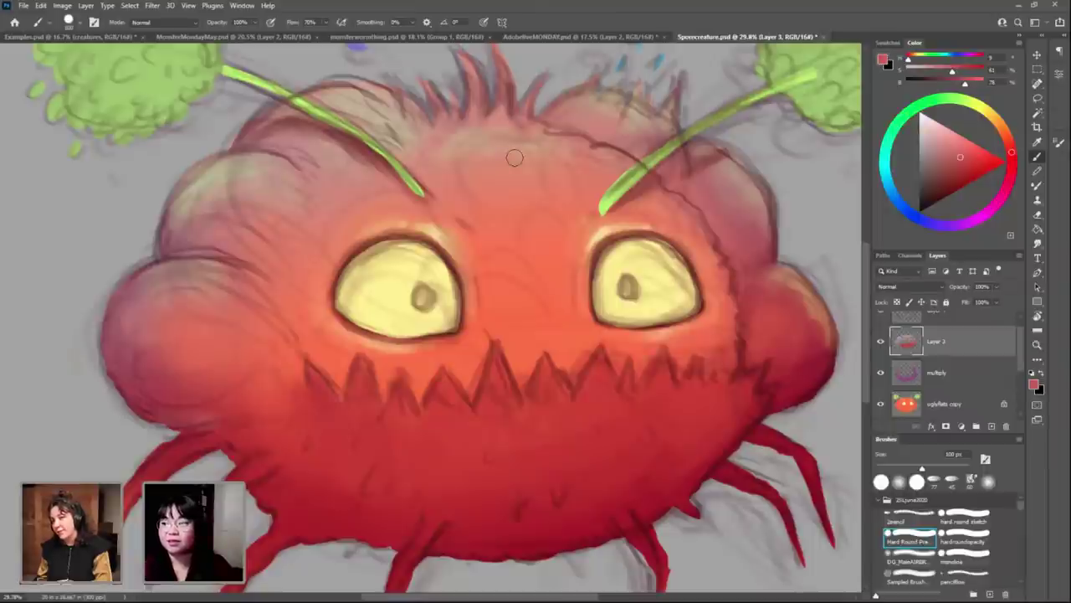
pyautogui.keyDown('alt'); pyautogui.click(741, 285); pyautogui.keyUp('alt')
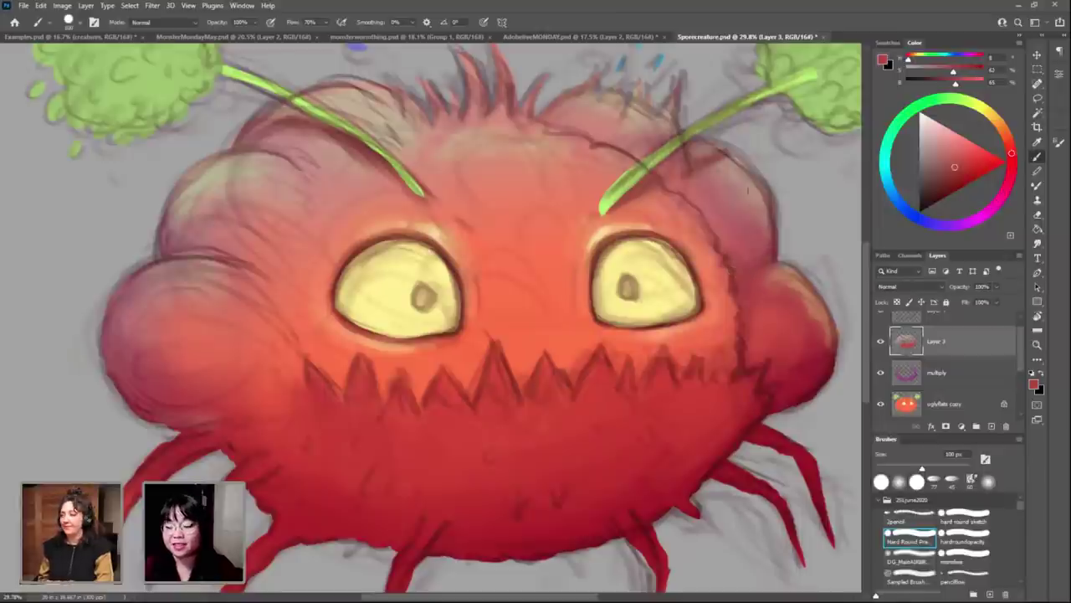
pyautogui.keyDown('alt'); pyautogui.click(726, 278); pyautogui.keyUp('alt')
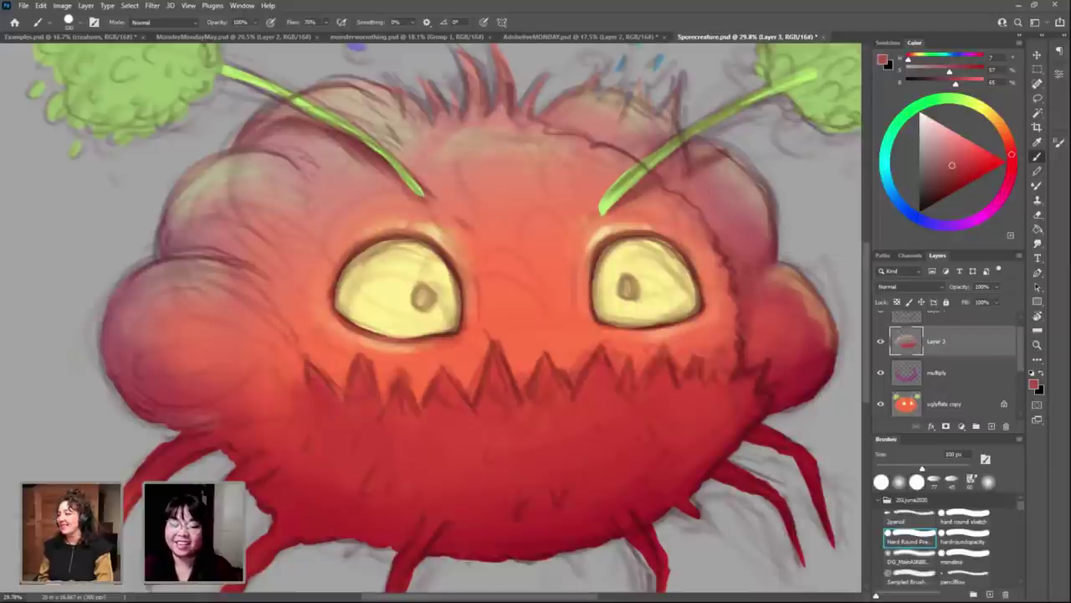
pyautogui.keyDown('alt'); pyautogui.click(648, 227); pyautogui.keyUp('alt')
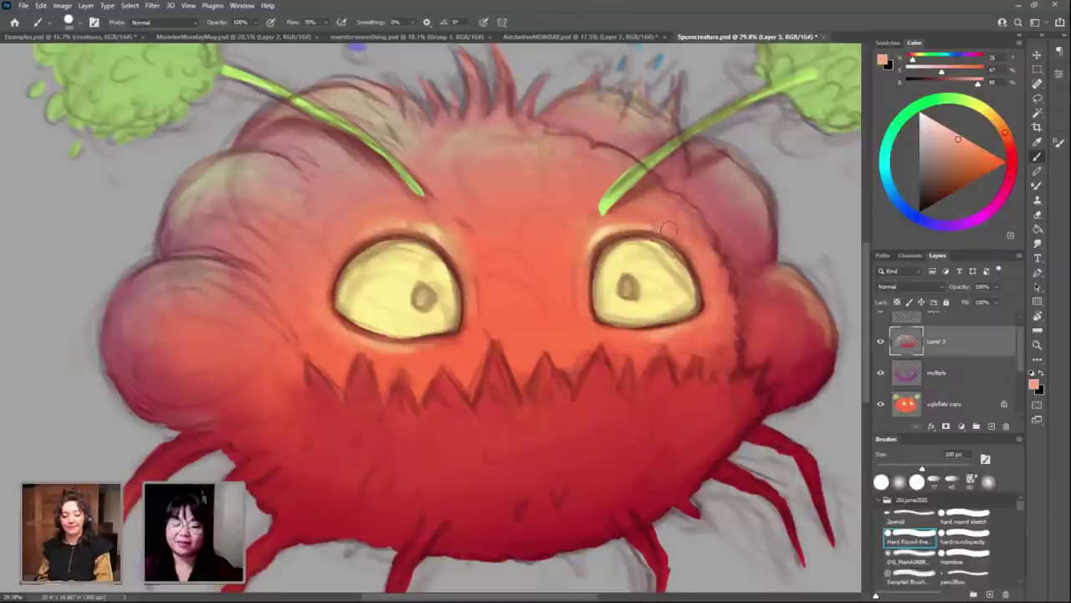
pyautogui.keyDown('alt'); pyautogui.click(561, 235); pyautogui.keyUp('alt')
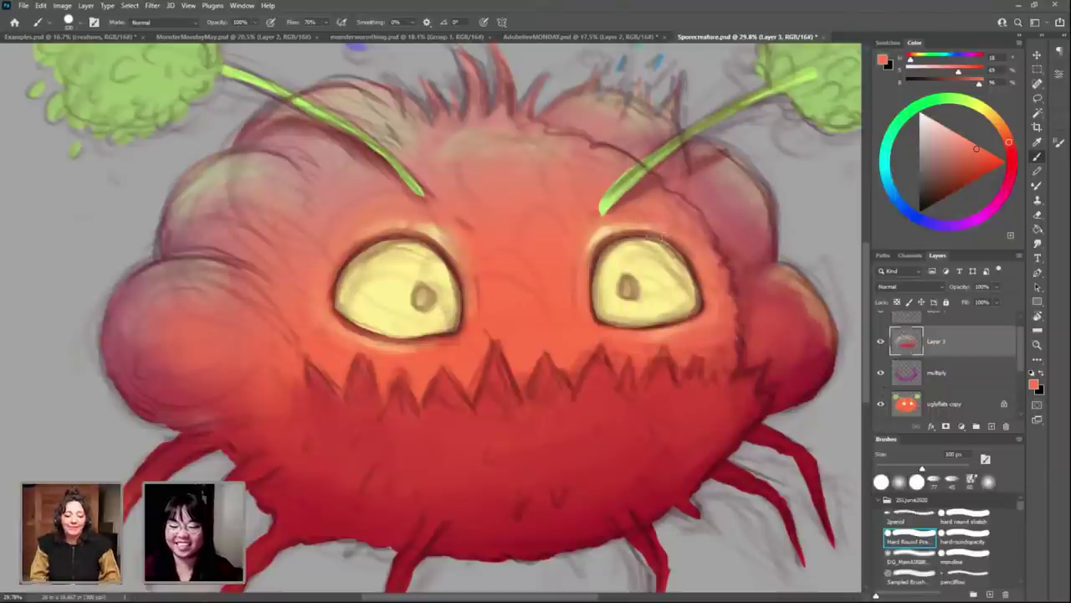
# Step: Shrink the brush to 30 px and sample lighter oranges above and beside the right eye
pyautogui.keyDown('alt'); pyautogui.click(632, 258); pyautogui.keyUp('alt')
pyautogui.press('[')
pyautogui.press('[')
pyautogui.press('[')
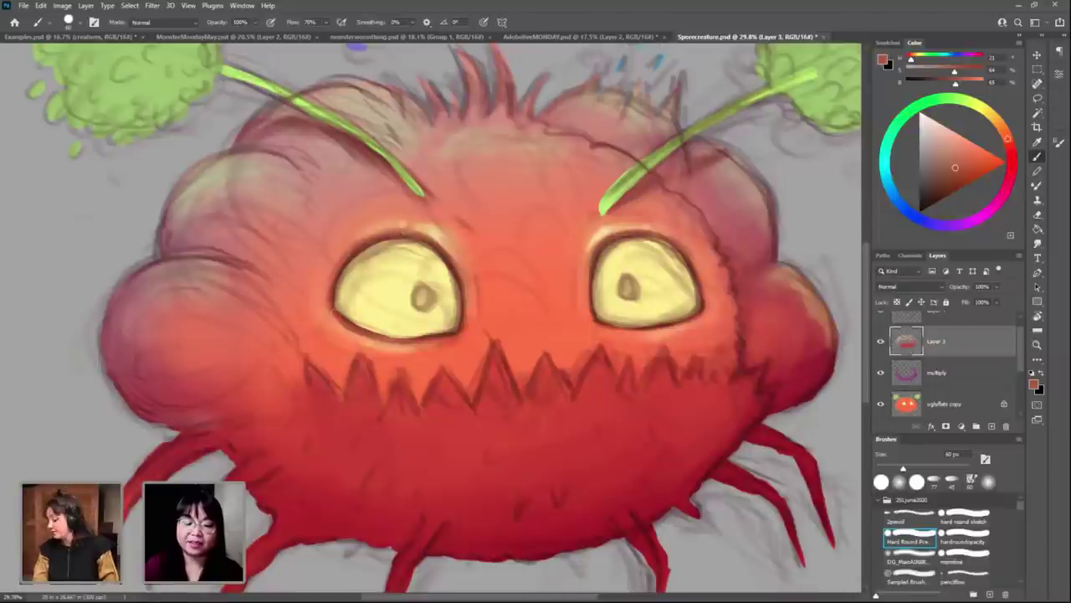
pyautogui.keyDown('alt'); pyautogui.click(627, 226); pyautogui.keyUp('alt')
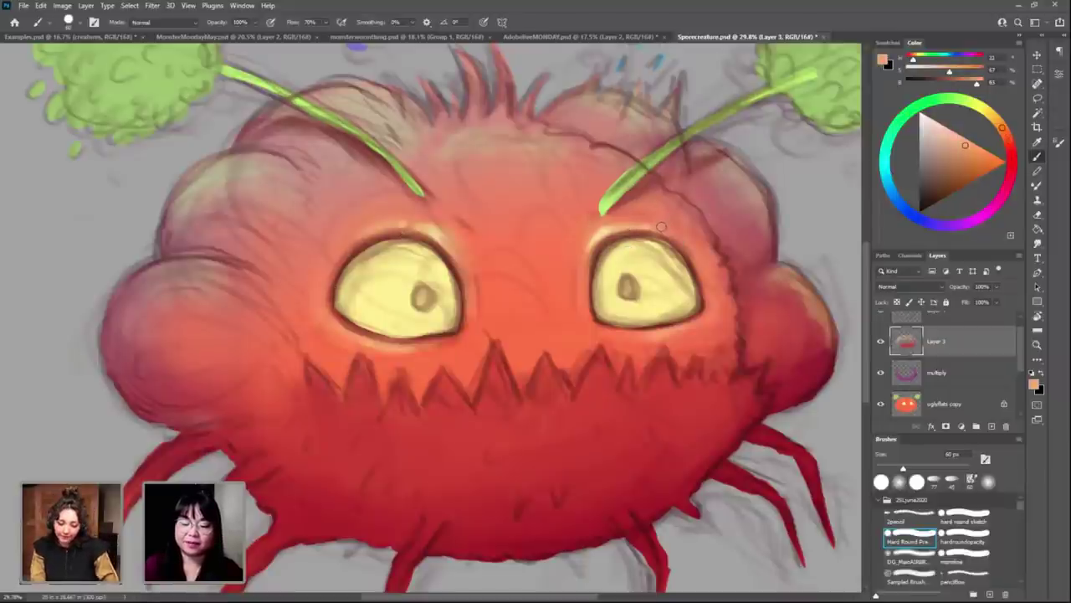
pyautogui.press('[')
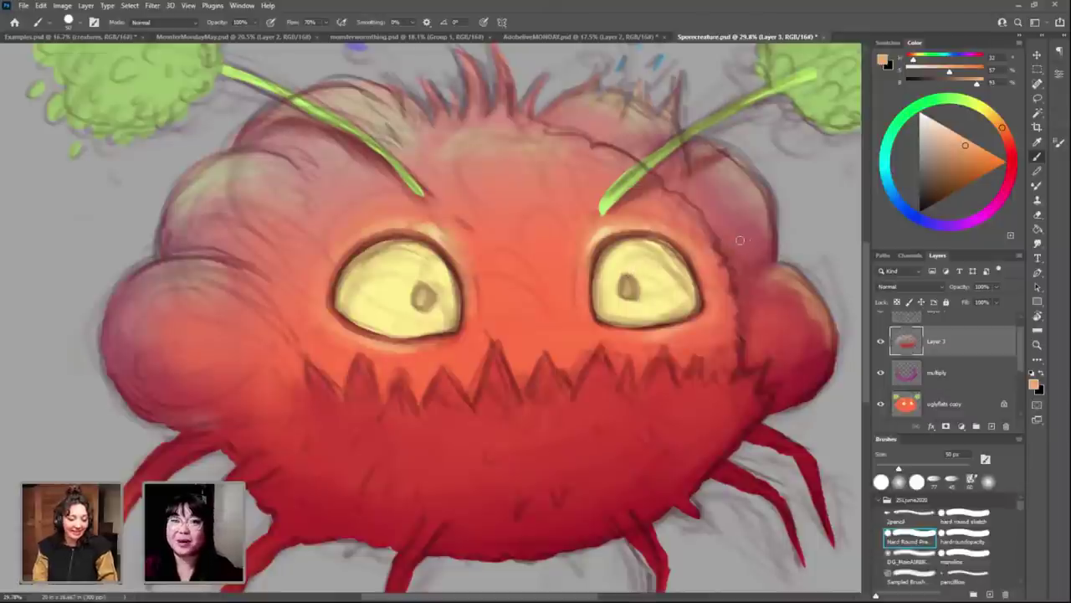
pyautogui.press('alt')
pyautogui.keyDown('alt'); pyautogui.click(648, 225); pyautogui.keyUp('alt')
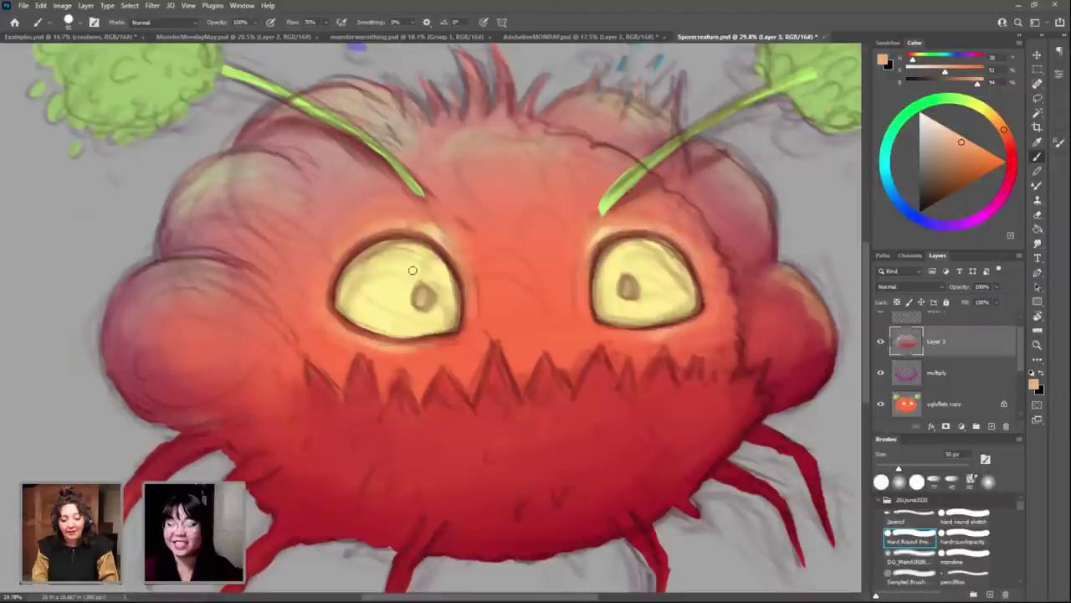
# Step: Sample reddish and orange tones around the left eye and enlarge the brush
pyautogui.keyDown('alt'); pyautogui.click(309, 272); pyautogui.keyUp('alt')
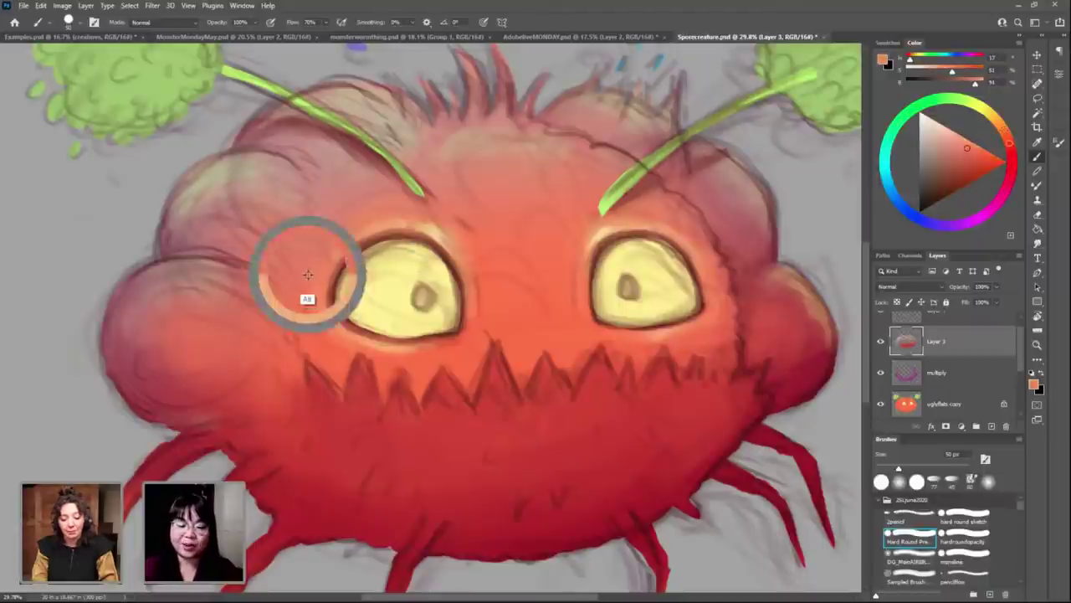
pyautogui.keyDown('alt'); pyautogui.rightClick(306, 282); pyautogui.keyUp('alt')
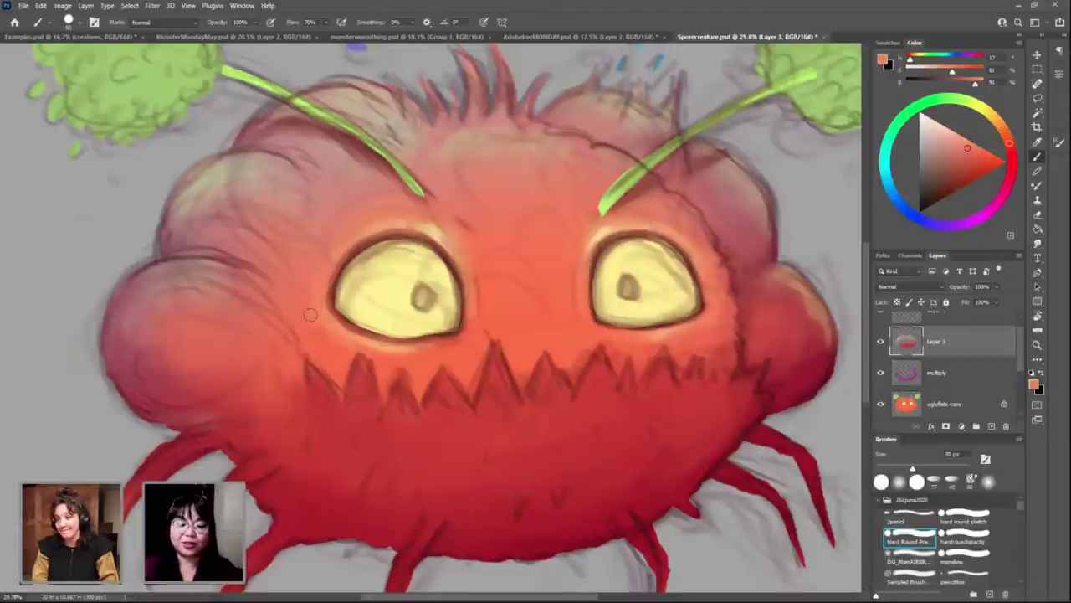
pyautogui.keyDown('alt'); pyautogui.click(344, 244); pyautogui.keyUp('alt')
pyautogui.keyDown('alt'); pyautogui.click(344, 244); pyautogui.keyUp('alt')
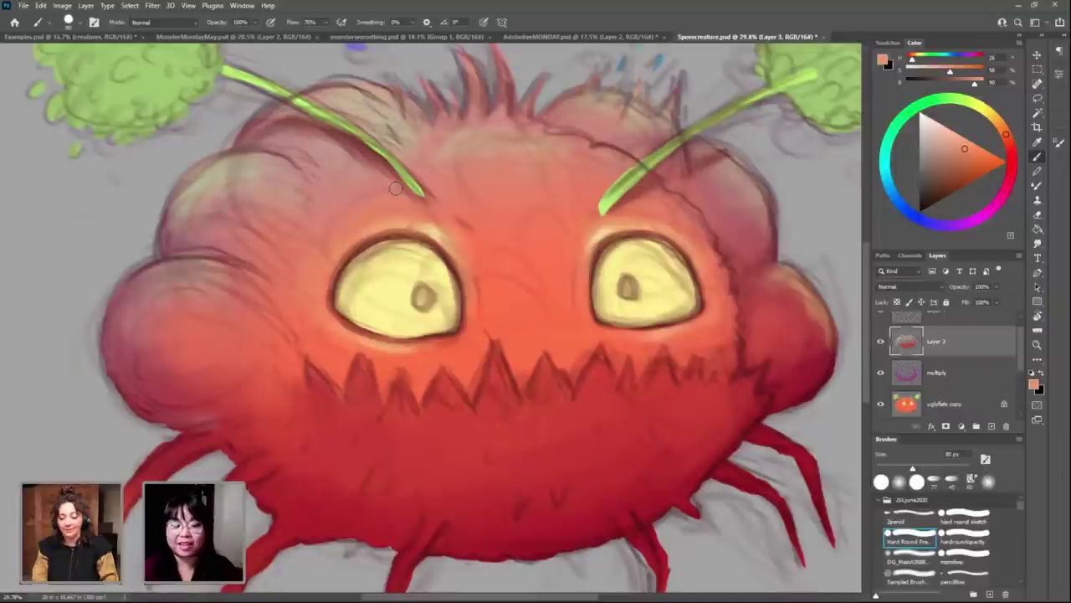
pyautogui.keyDown('alt'); pyautogui.click(401, 354); pyautogui.keyUp('alt')
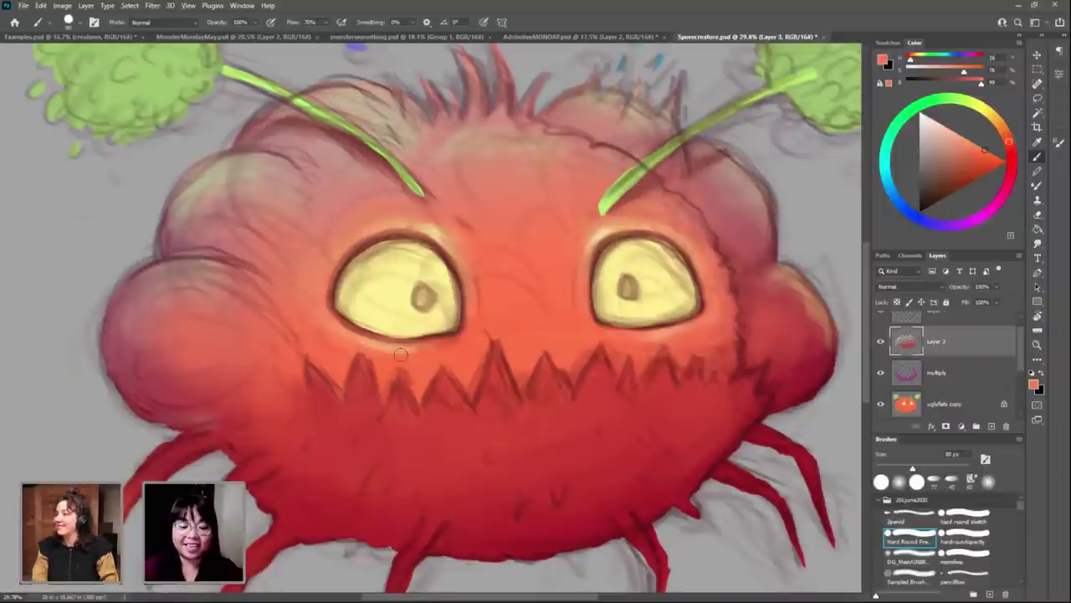
pyautogui.keyDown('alt'); pyautogui.click(422, 352); pyautogui.keyUp('alt')
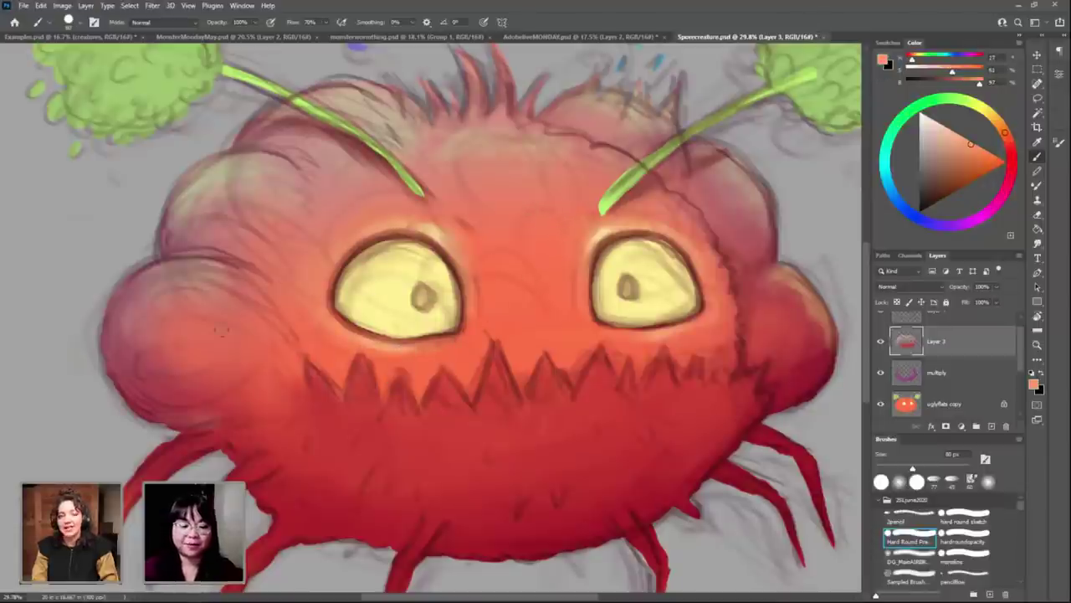
# Step: Paint pale highlights on the upper-left lobe and along the right lobe with a 150 px brush
pyautogui.keyDown('alt'); pyautogui.click(371, 318); pyautogui.keyUp('alt')
pyautogui.press(']')
pyautogui.press(']')
pyautogui.press(']')
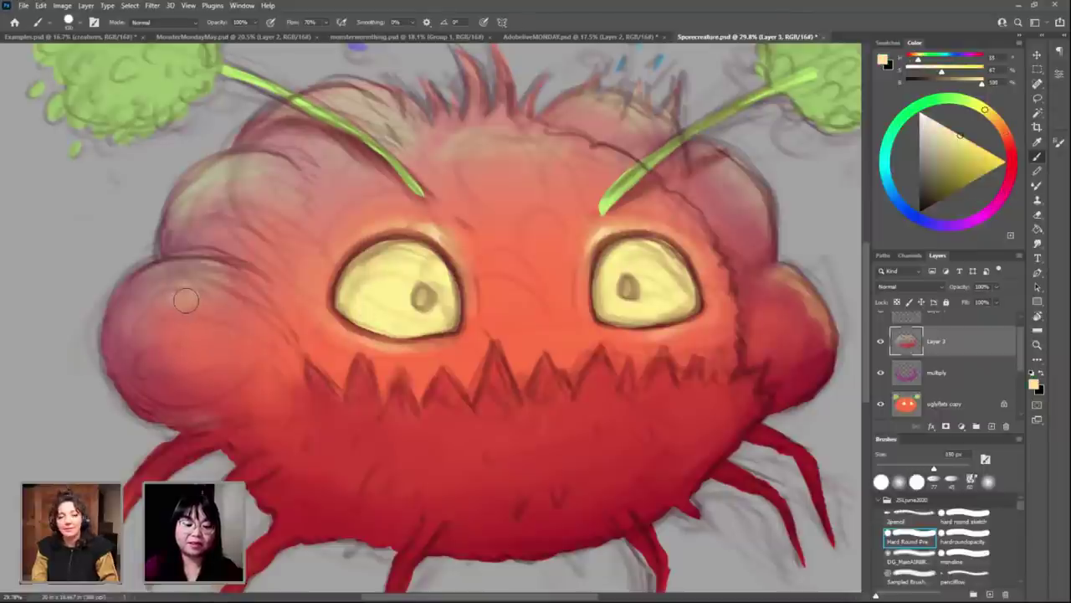
pyautogui.keyDown('alt'); pyautogui.click(179, 331); pyautogui.keyUp('alt')
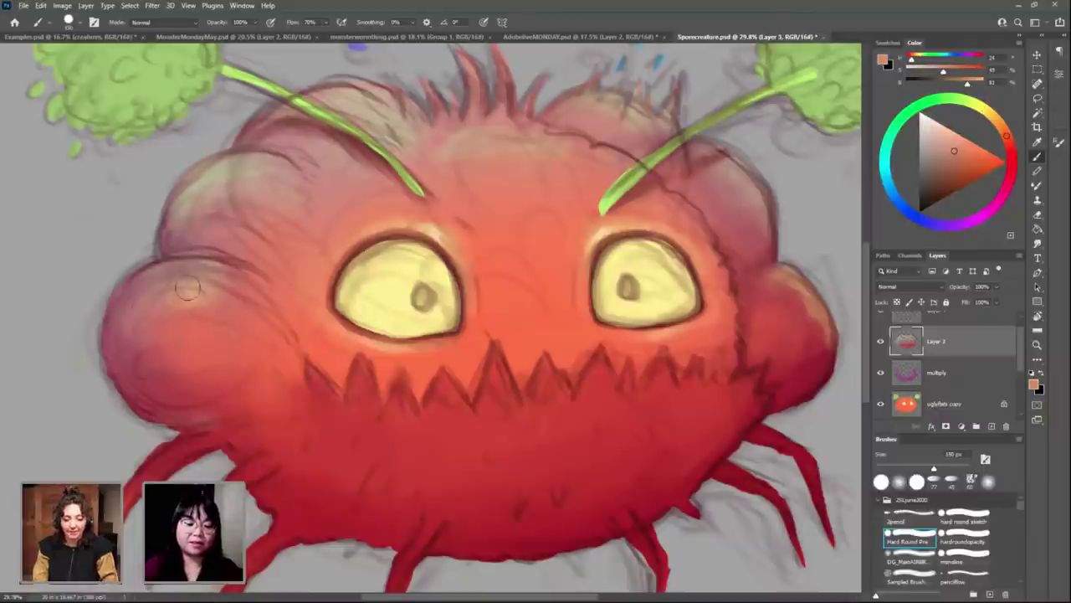
pyautogui.keyDown('alt'); pyautogui.click(198, 193); pyautogui.keyUp('alt')
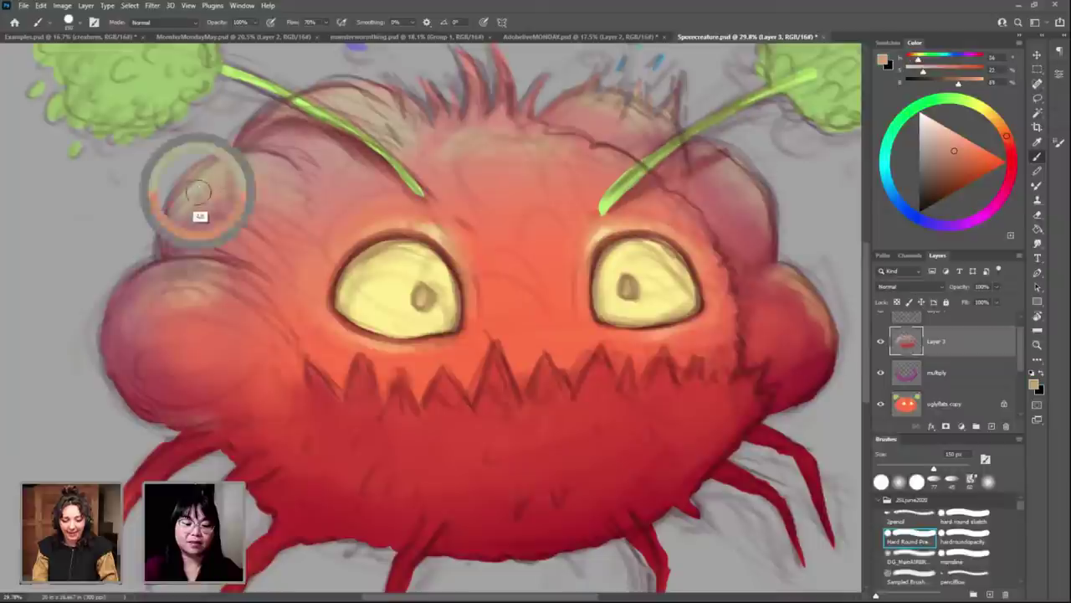
pyautogui.moveTo(214, 182); pyautogui.dragTo(264, 204)
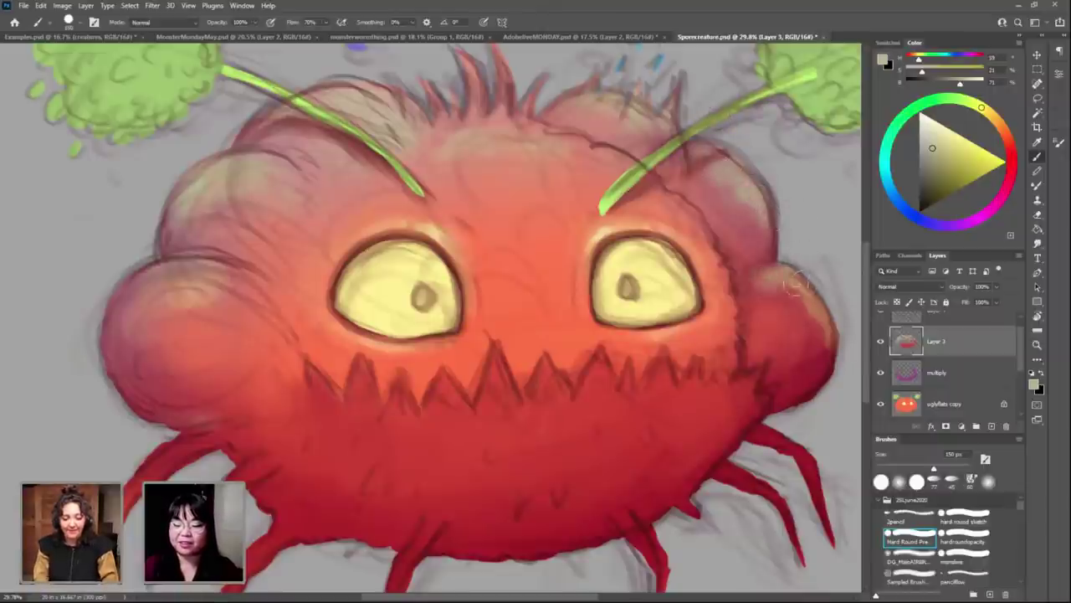
pyautogui.moveTo(795, 285); pyautogui.dragTo(833, 339)
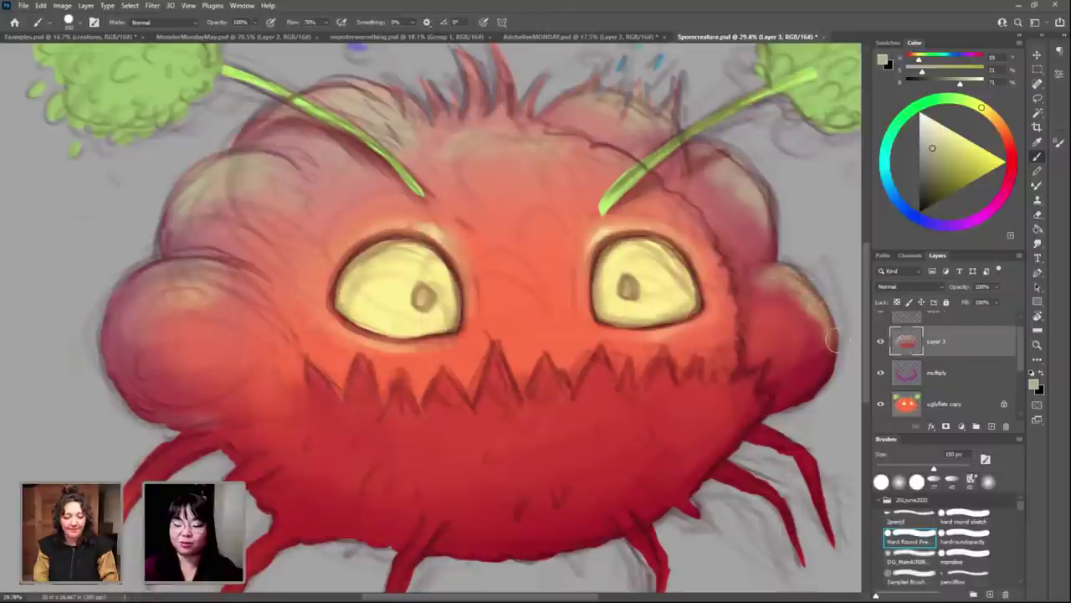
# Step: Pick muted red and softer pink colours for the top of the head
pyautogui.keyDown('alt'); pyautogui.click(797, 289); pyautogui.keyUp('alt')
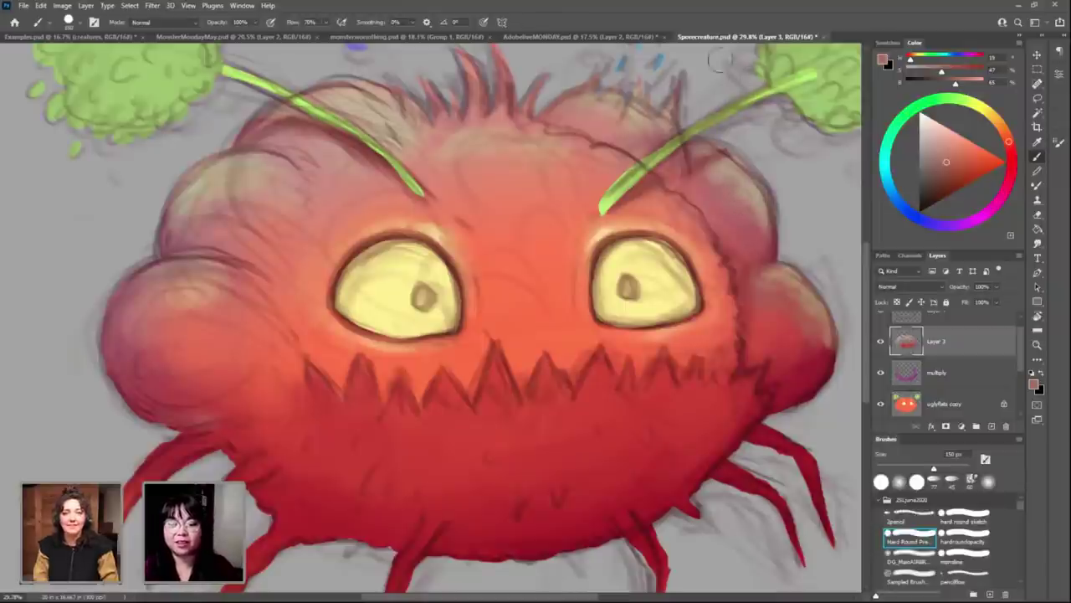
pyautogui.keyDown('alt'); pyautogui.click(707, 159); pyautogui.keyUp('alt')
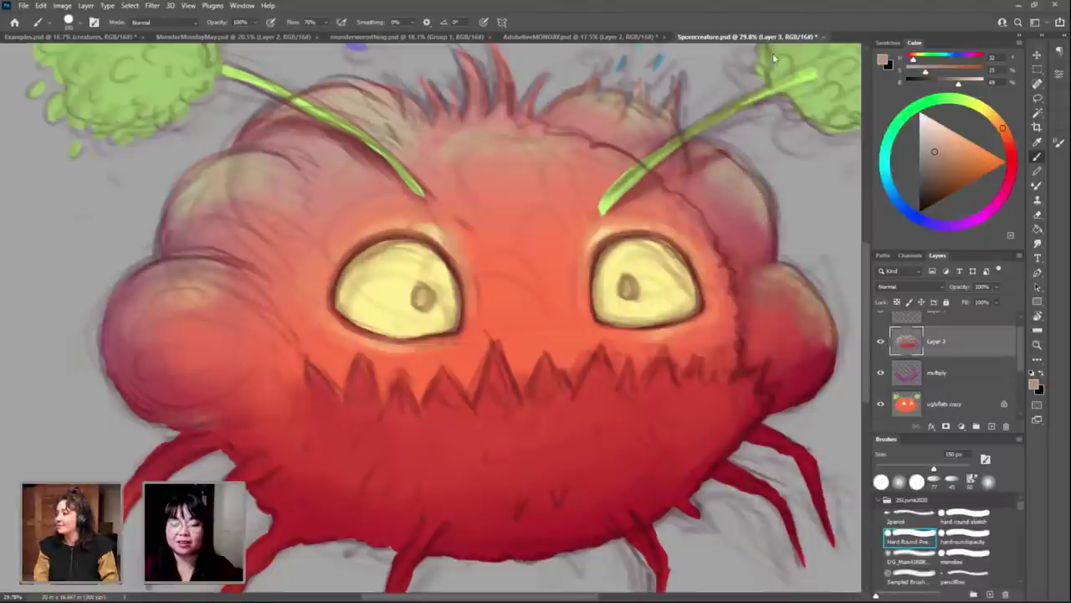
pyautogui.keyDown('alt'); pyautogui.click(446, 132); pyautogui.keyUp('alt')
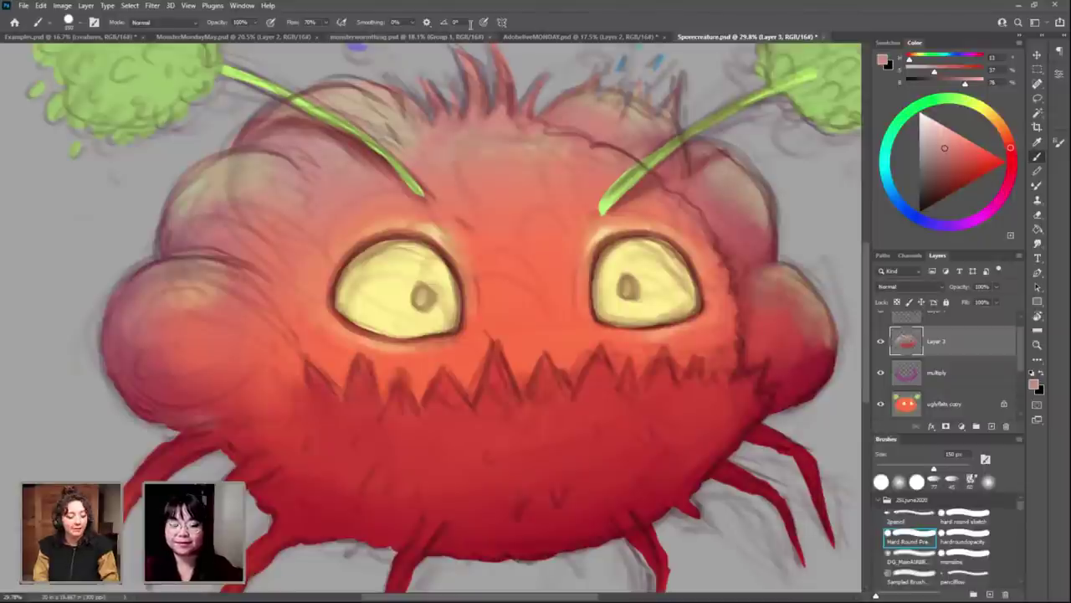
# Step: Sample yellow-orange, red-orange and pale peach tones while shrinking the brush from 100 px
pyautogui.keyDown('alt'); pyautogui.click(224, 183); pyautogui.keyUp('alt')
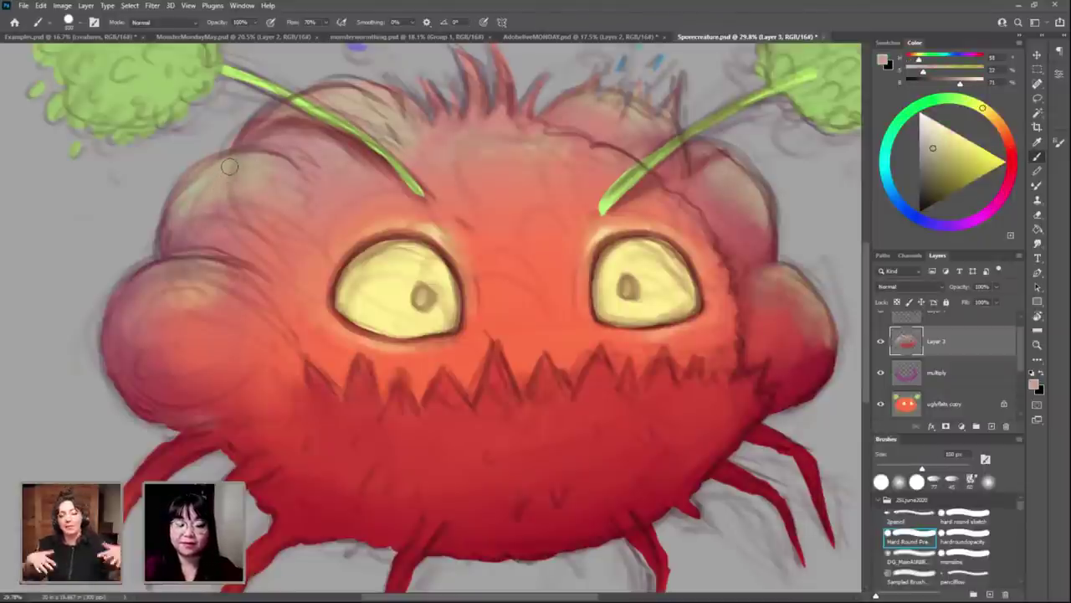
pyautogui.press('[')
pyautogui.press('[')
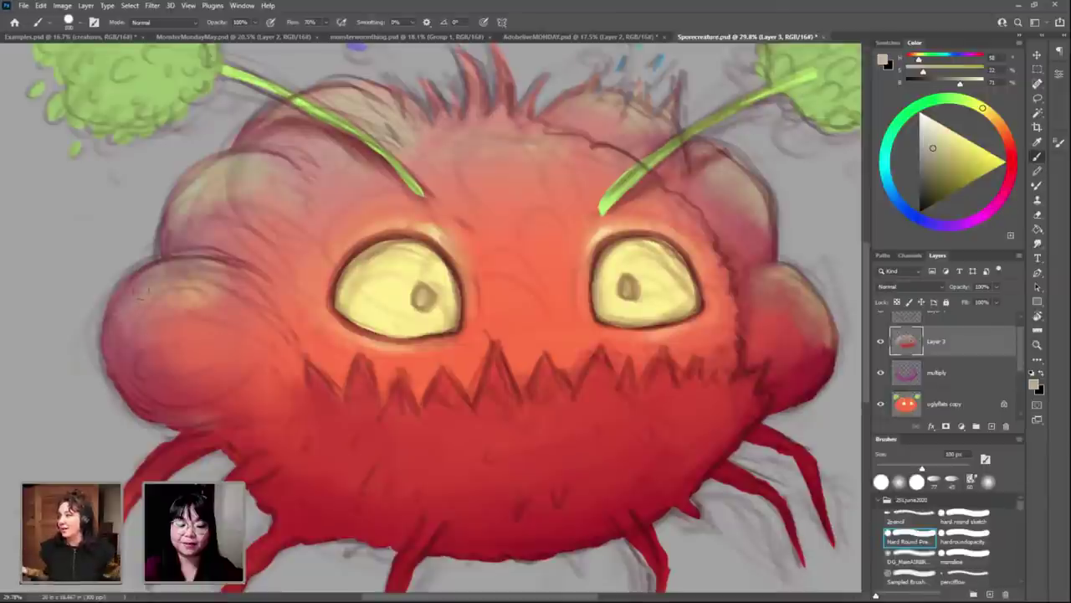
pyautogui.keyDown('alt'); pyautogui.click(211, 295); pyautogui.keyUp('alt')
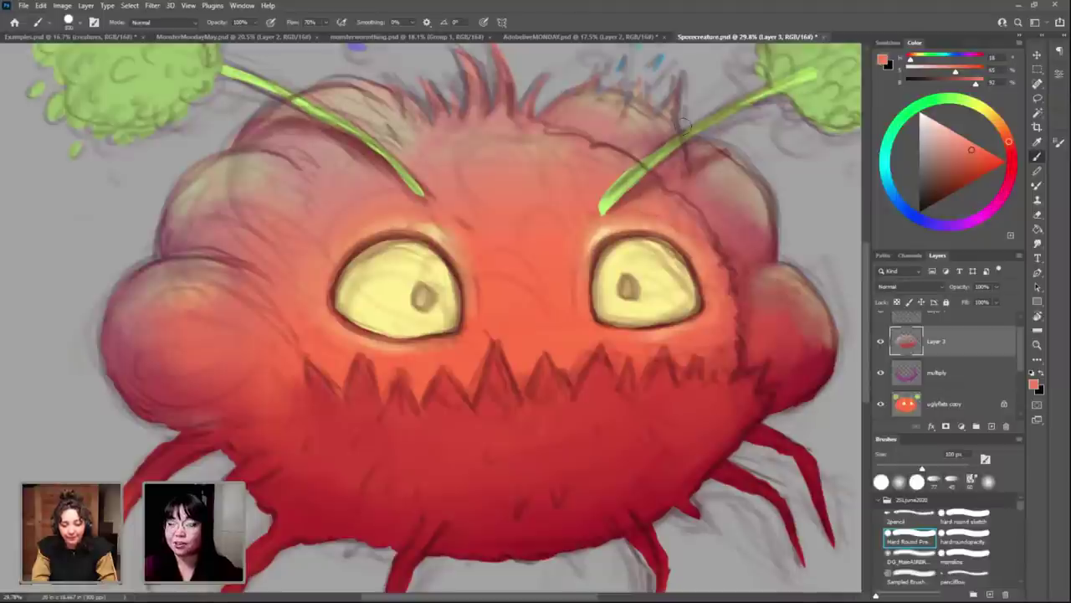
pyautogui.keyDown('alt'); pyautogui.click(605, 263); pyautogui.keyUp('alt')
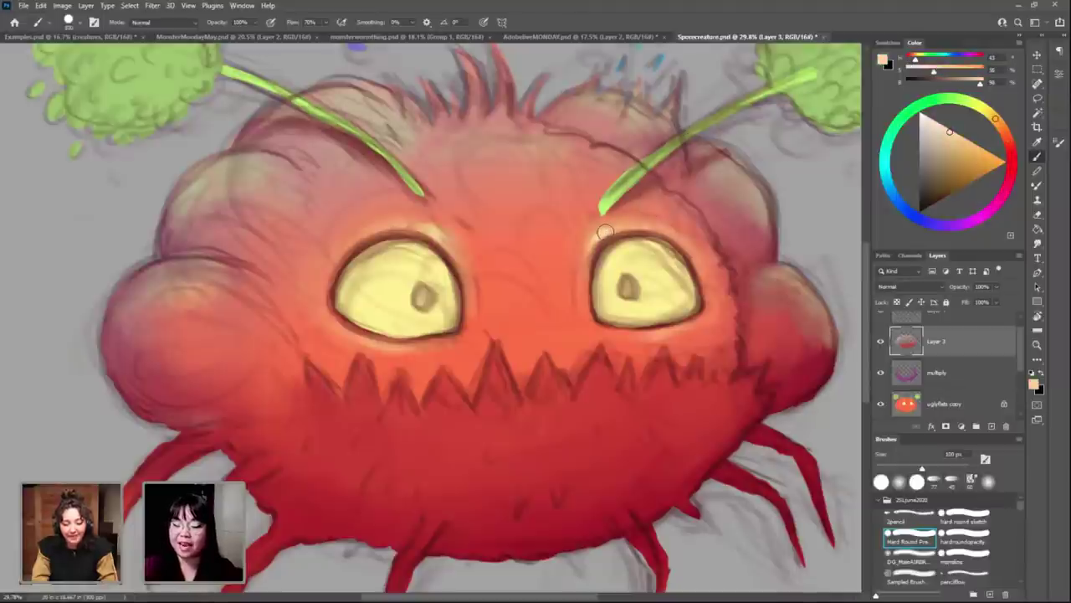
pyautogui.press('[')
pyautogui.press('[')
pyautogui.press('[')
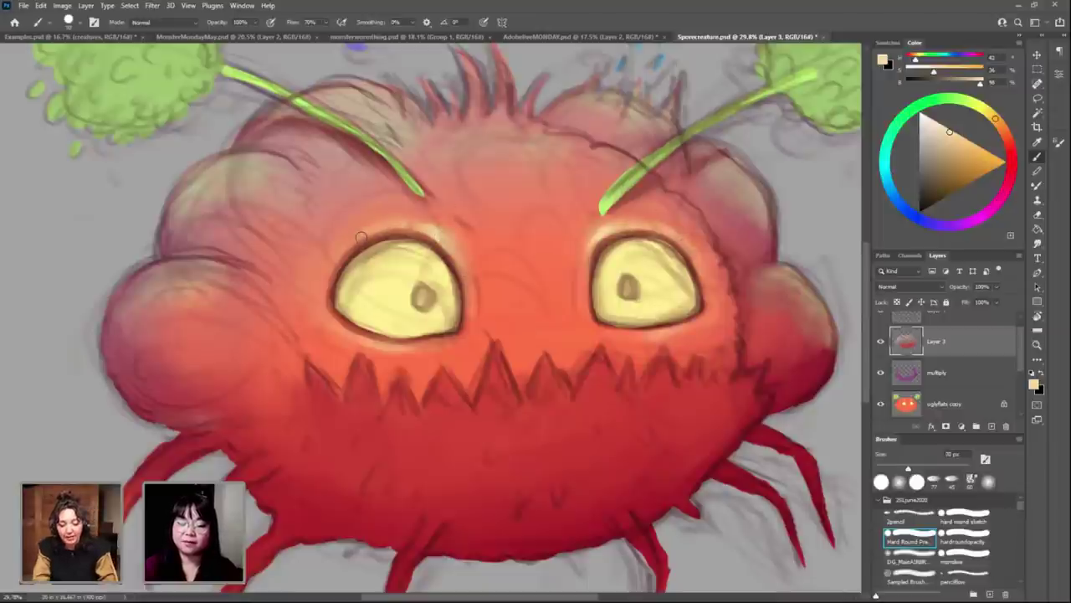
pyautogui.press('[')
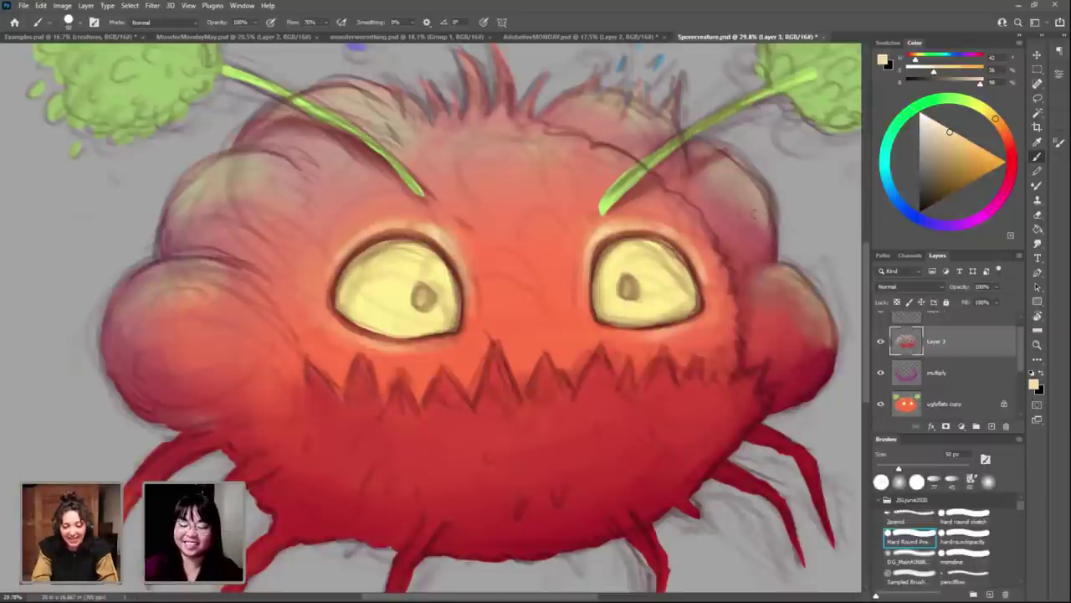
# Step: Choose a deep red with a ~229 px brush and paint shading between the eyes
pyautogui.moveTo(610, 423); pyautogui.dragTo(610, 444)
pyautogui.moveTo(574, 368)
pyautogui.mouseDown()
pyautogui.moveTo(530, 304)
pyautogui.moveTo(574, 302)
pyautogui.moveTo(507, 281)
pyautogui.moveTo(487, 313)
pyautogui.moveTo(577, 281)
pyautogui.moveTo(519, 339)
pyautogui.moveTo(545, 323)
pyautogui.moveTo(577, 260)
pyautogui.moveTo(486, 270)
pyautogui.mouseUp()
pyautogui.keyDown('alt'); pyautogui.click(538, 349); pyautogui.keyUp('alt')
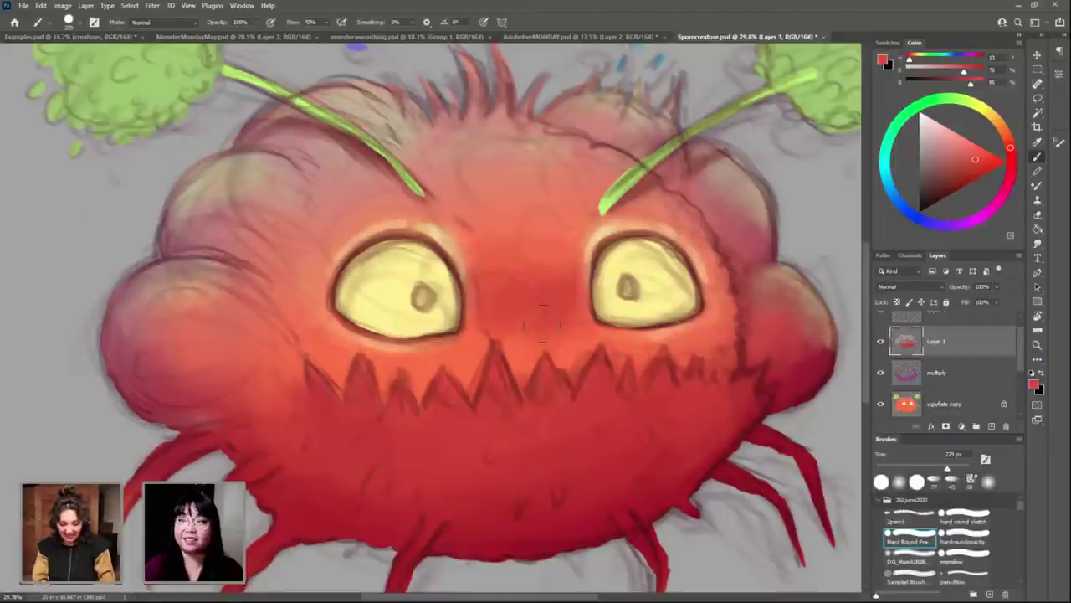
# Step: Darken the red between the eyes and beside the right eye with a 400 px brush
pyautogui.press(']')
pyautogui.press(']')
pyautogui.press(']')
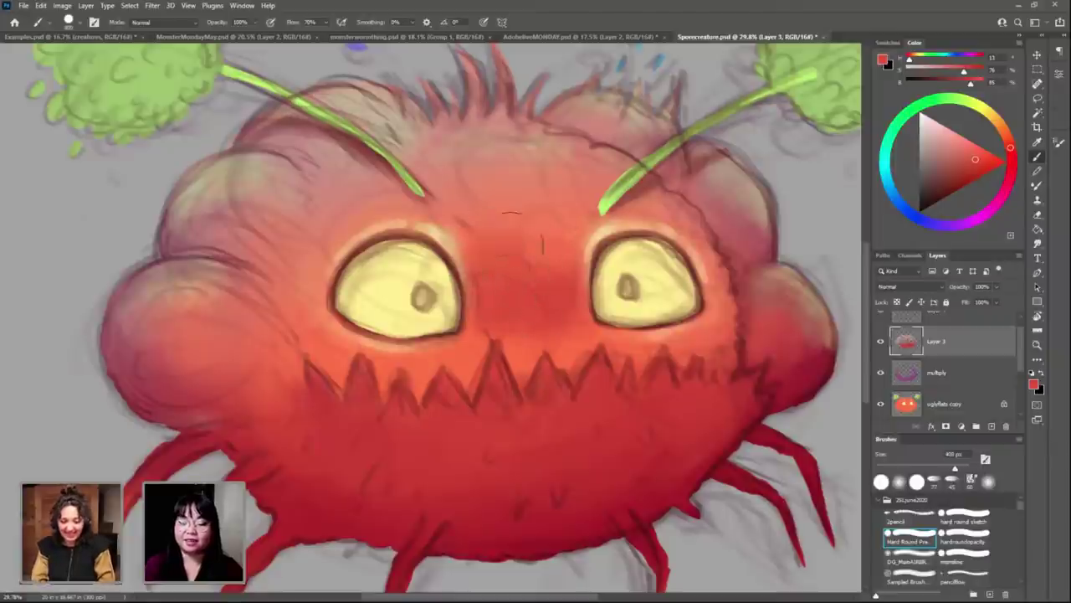
pyautogui.moveTo(556, 283); pyautogui.dragTo(545, 218)
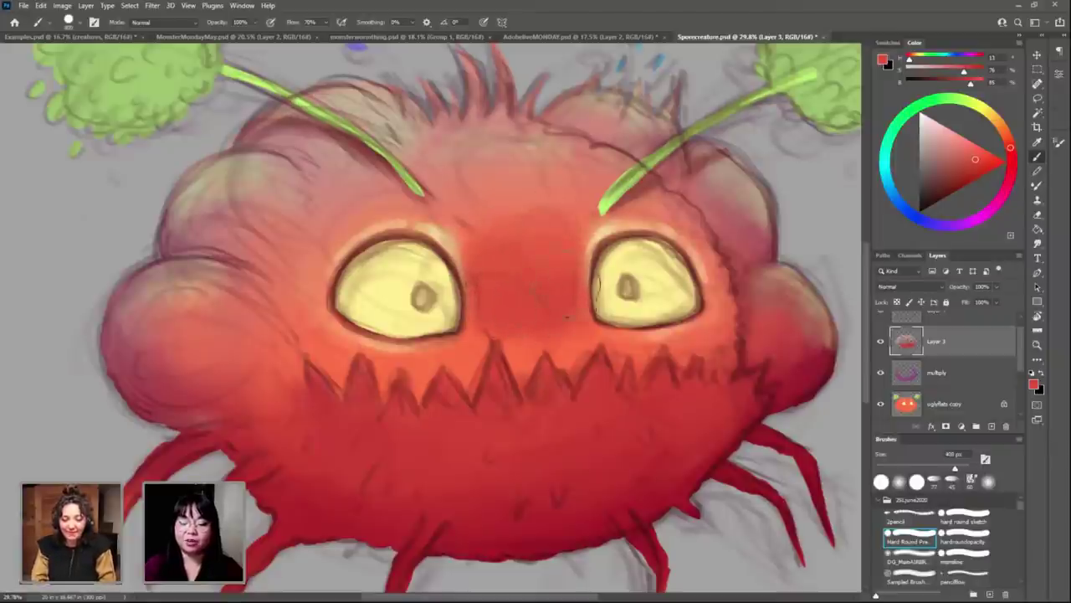
pyautogui.moveTo(567, 317); pyautogui.dragTo(490, 277)
# Step: Sample reds from the mouth area and right side, shrinking the brush to 250 px
pyautogui.keyDown('alt'); pyautogui.click(535, 378); pyautogui.keyUp('alt')
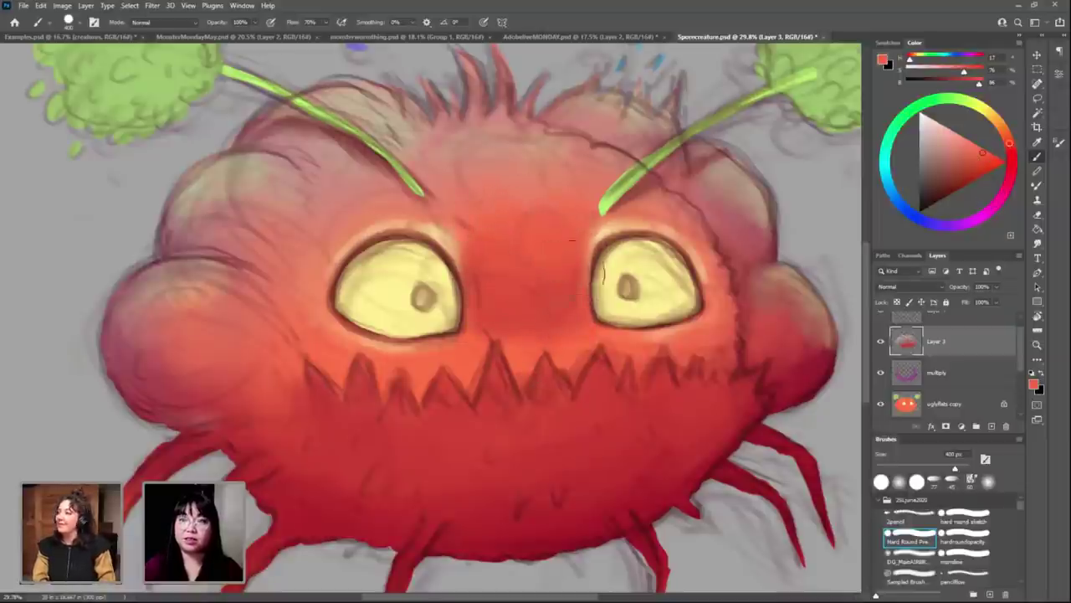
pyautogui.press('alt')
pyautogui.keyDown('alt'); pyautogui.click(565, 308); pyautogui.keyUp('alt')
pyautogui.press('[')
pyautogui.press('[')
pyautogui.press('[')
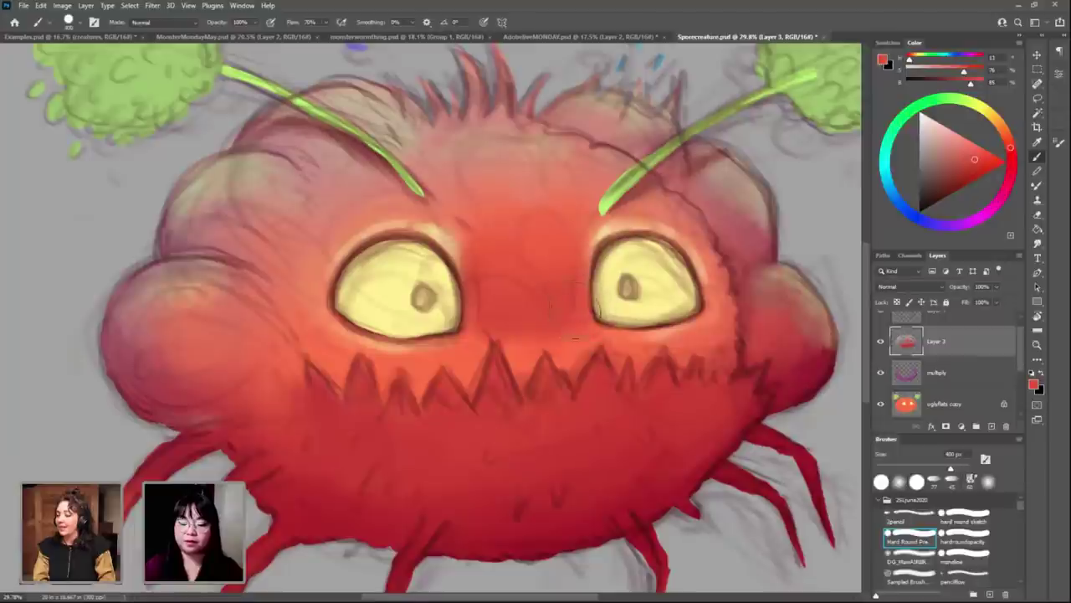
pyautogui.keyDown('alt'); pyautogui.click(527, 374); pyautogui.keyUp('alt')
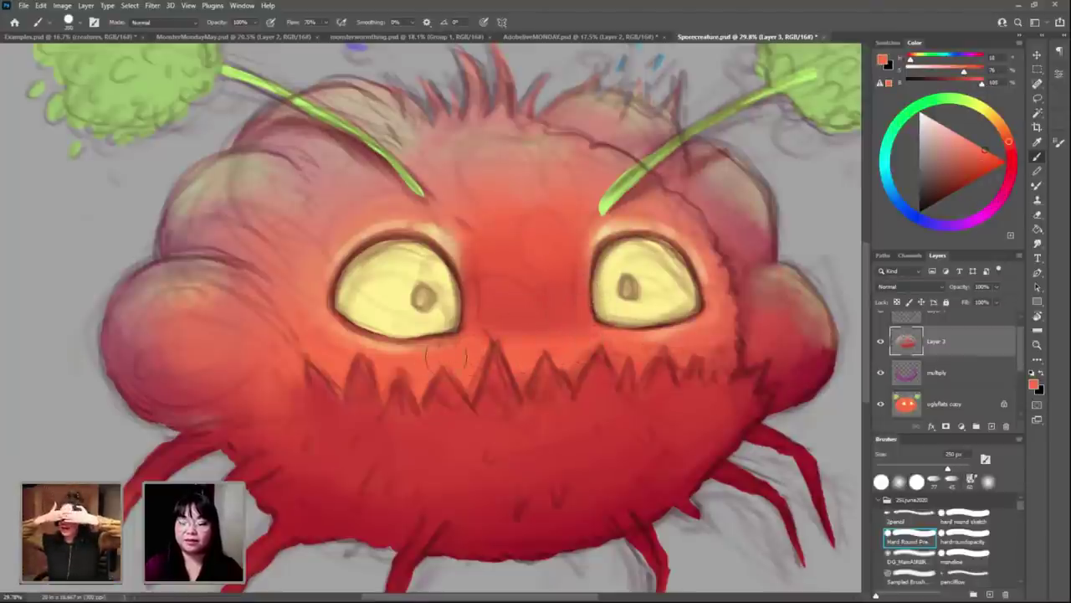
pyautogui.keyDown('alt'); pyautogui.click(661, 367); pyautogui.keyUp('alt')
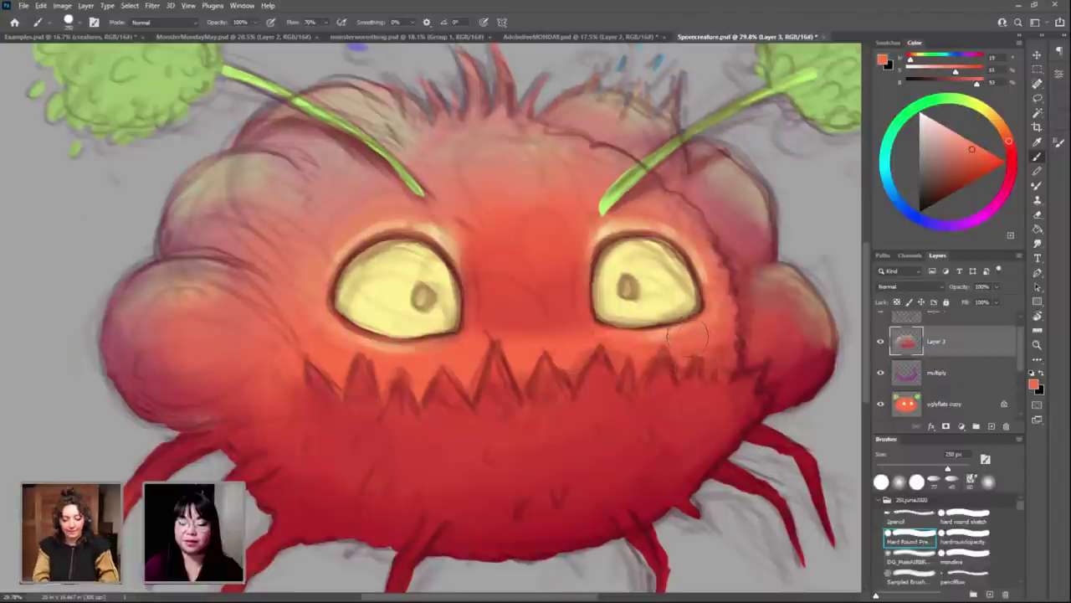
# Step: Resample reds near the face and left eye, resizing the brush between 150 and 250 px
pyautogui.press('[')
pyautogui.press('[')
pyautogui.press('[')
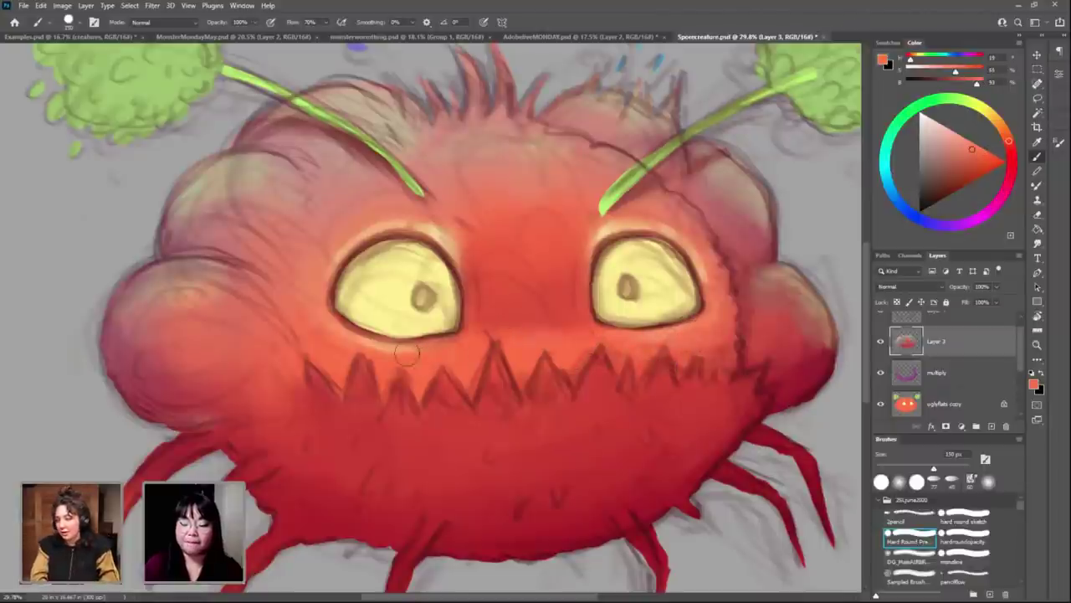
pyautogui.keyDown('alt'); pyautogui.click(517, 301); pyautogui.keyUp('alt')
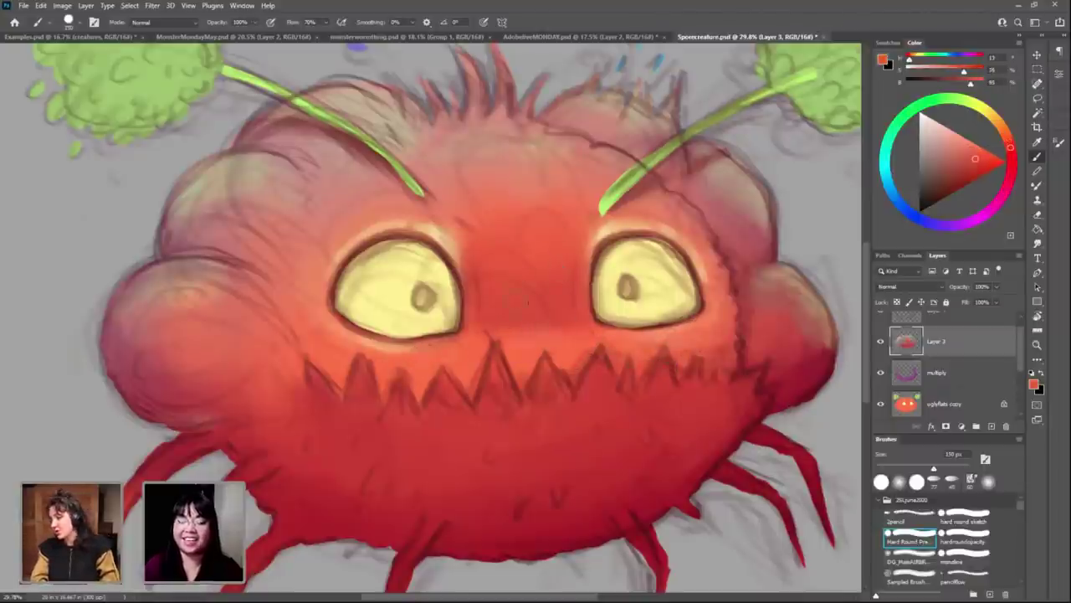
pyautogui.press(']')
pyautogui.press(']')
pyautogui.press(']')
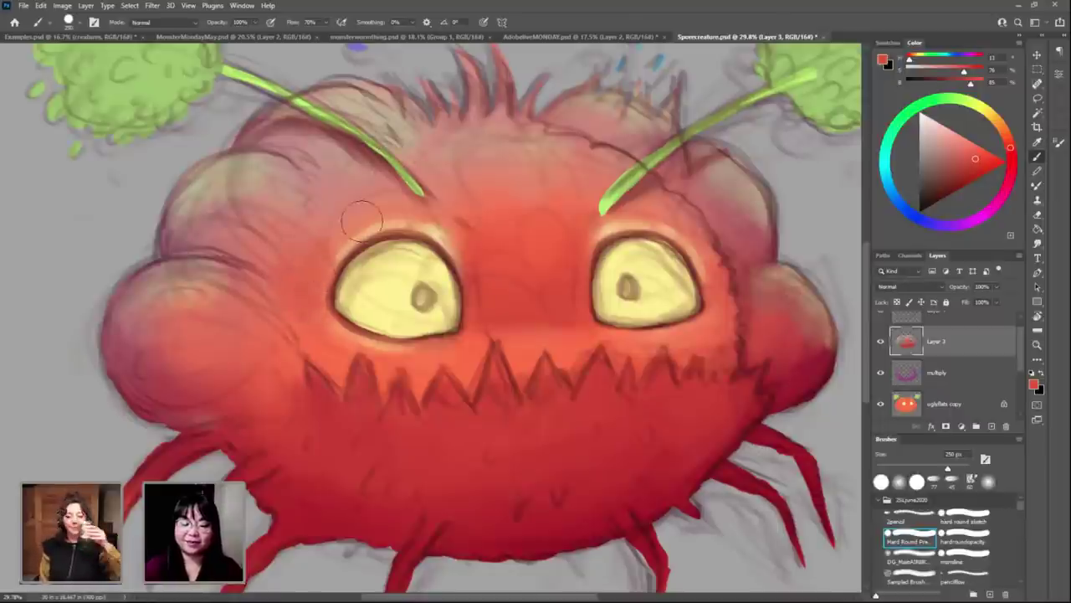
pyautogui.keyDown('alt'); pyautogui.click(323, 304); pyautogui.keyUp('alt')
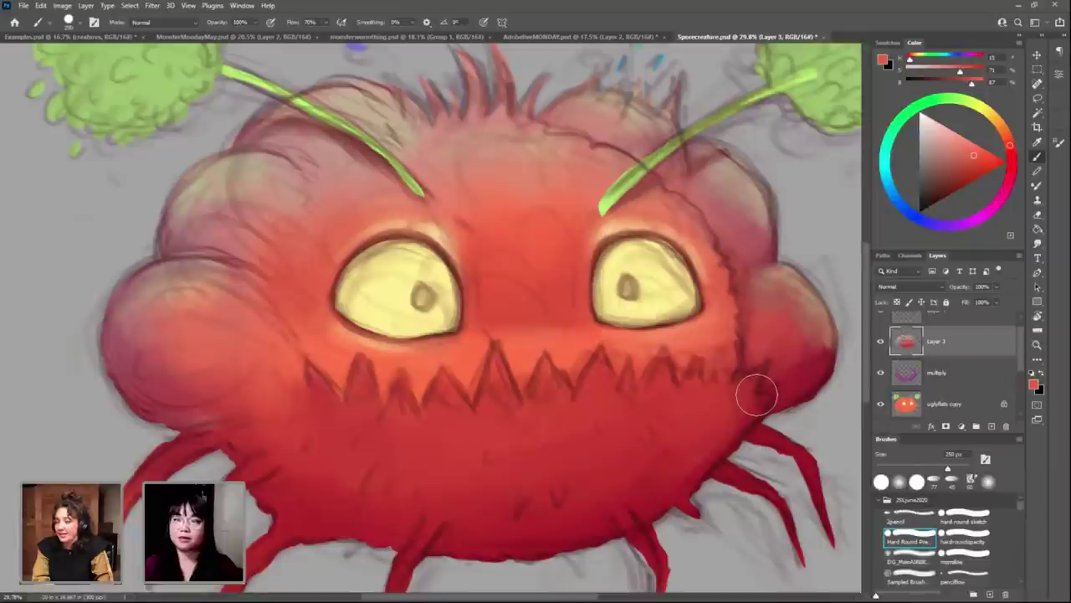
pyautogui.press('ctrl')
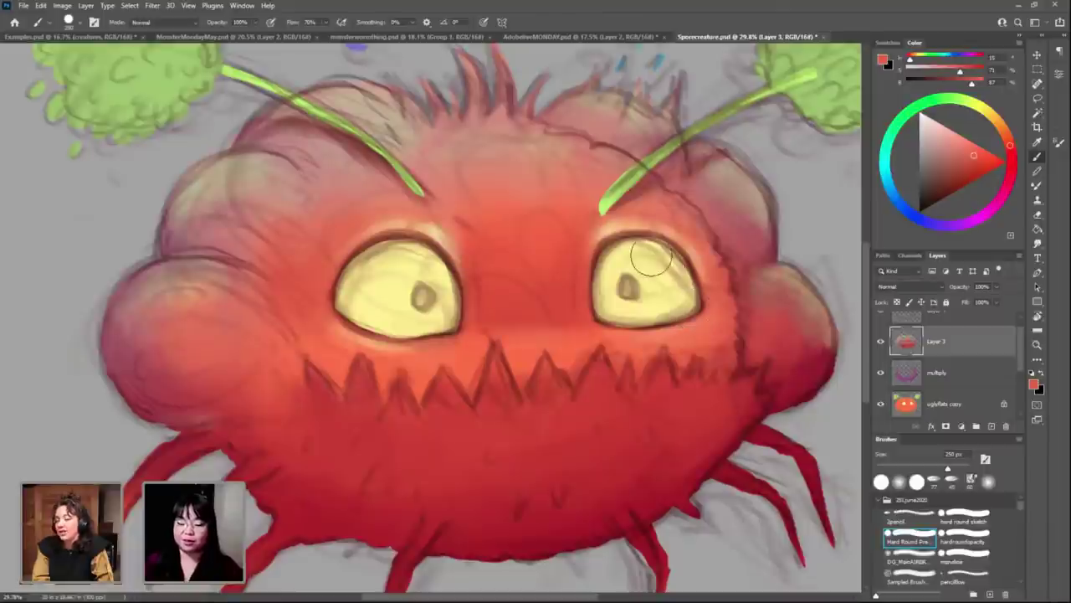
pyautogui.scroll(-5, 693, 341)
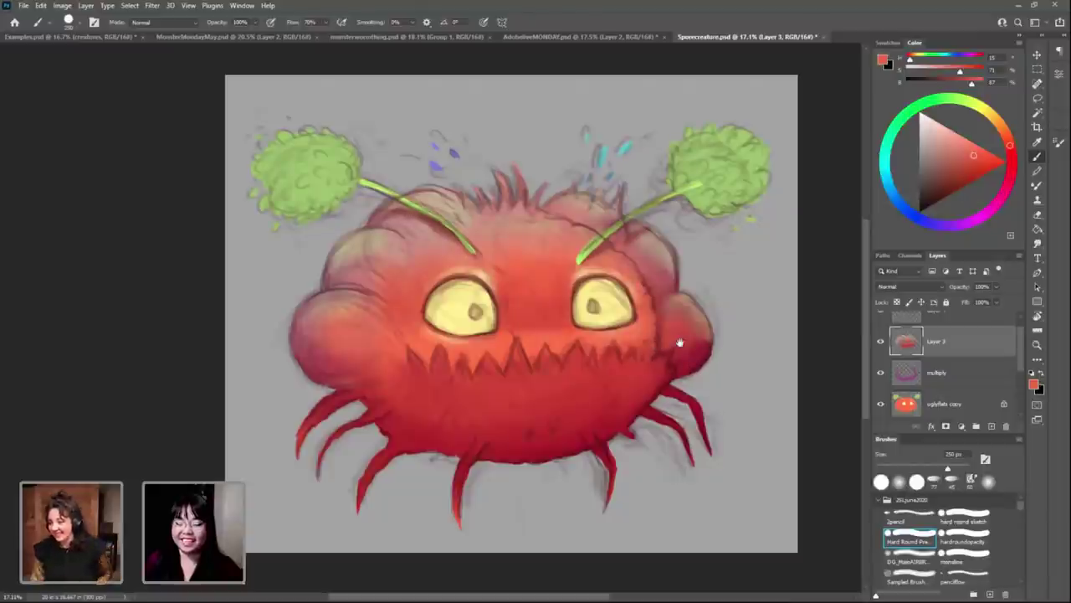
pyautogui.moveTo(655, 347); pyautogui.dragTo(675, 338)
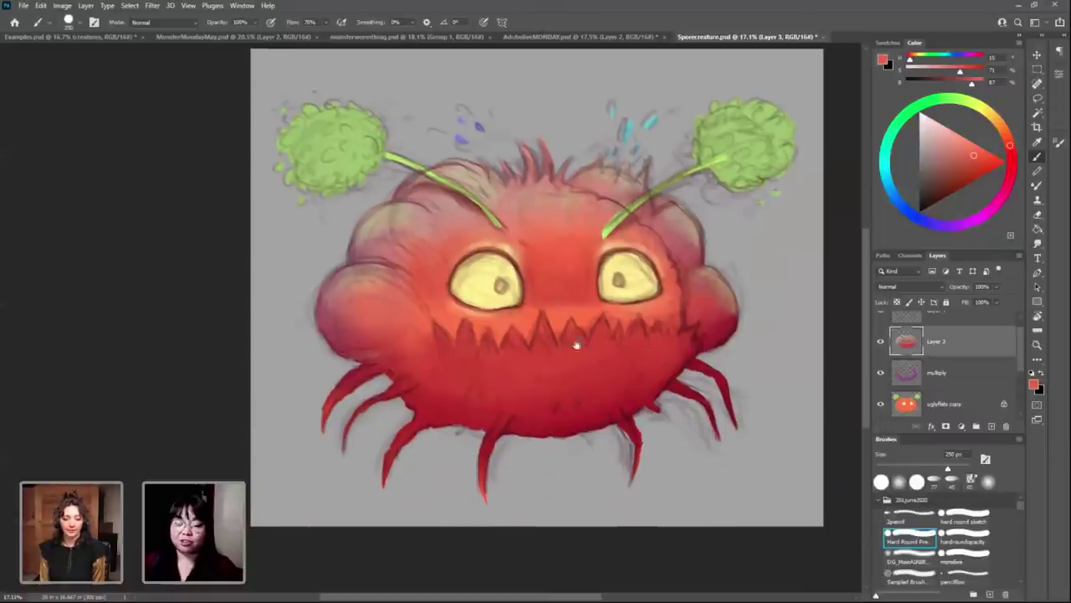
pyautogui.scroll(3, 544, 327)
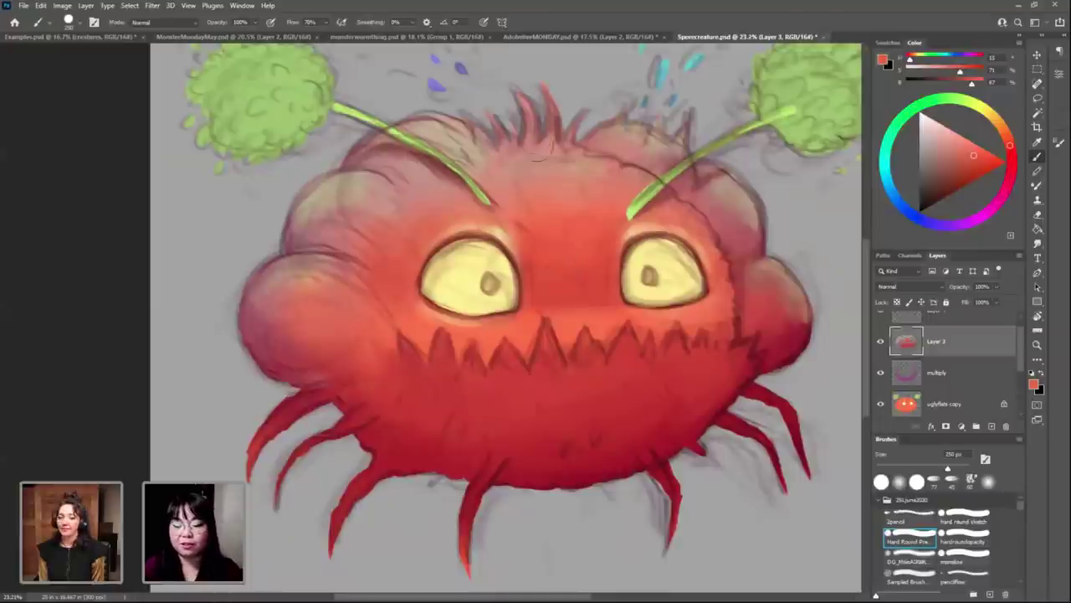
# Step: Shrink the brush to 125 px and paint a light pale-tan stroke above the left eye
pyautogui.press('[')
pyautogui.press('[')
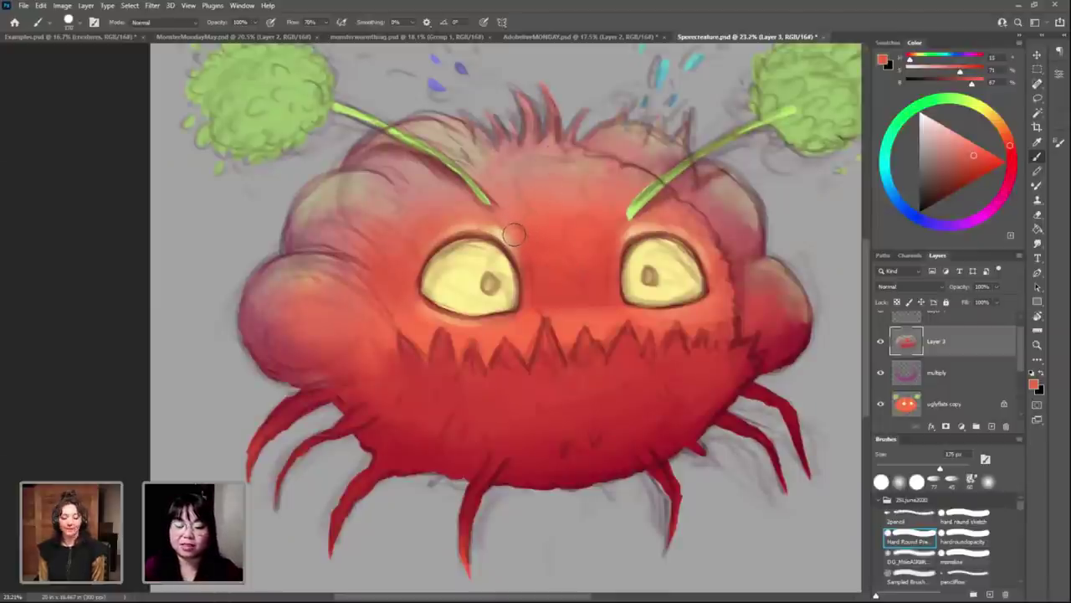
pyautogui.press('[')
pyautogui.keyDown('alt'); pyautogui.click(499, 253); pyautogui.keyUp('alt')
pyautogui.moveTo(508, 238); pyautogui.dragTo(522, 255)
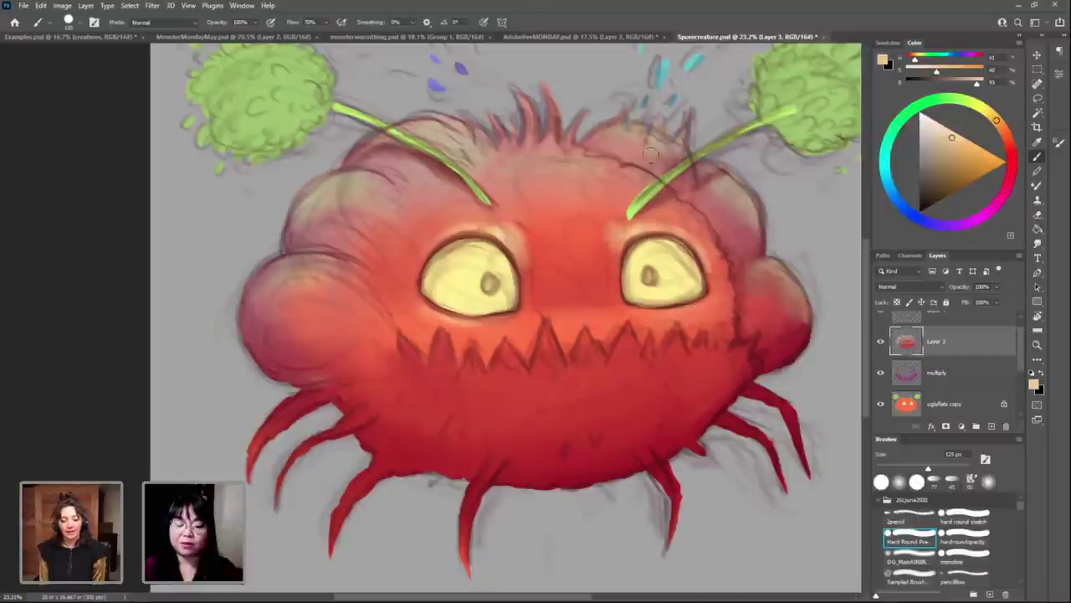
pyautogui.keyDown('alt'); pyautogui.click(603, 238); pyautogui.keyUp('alt')
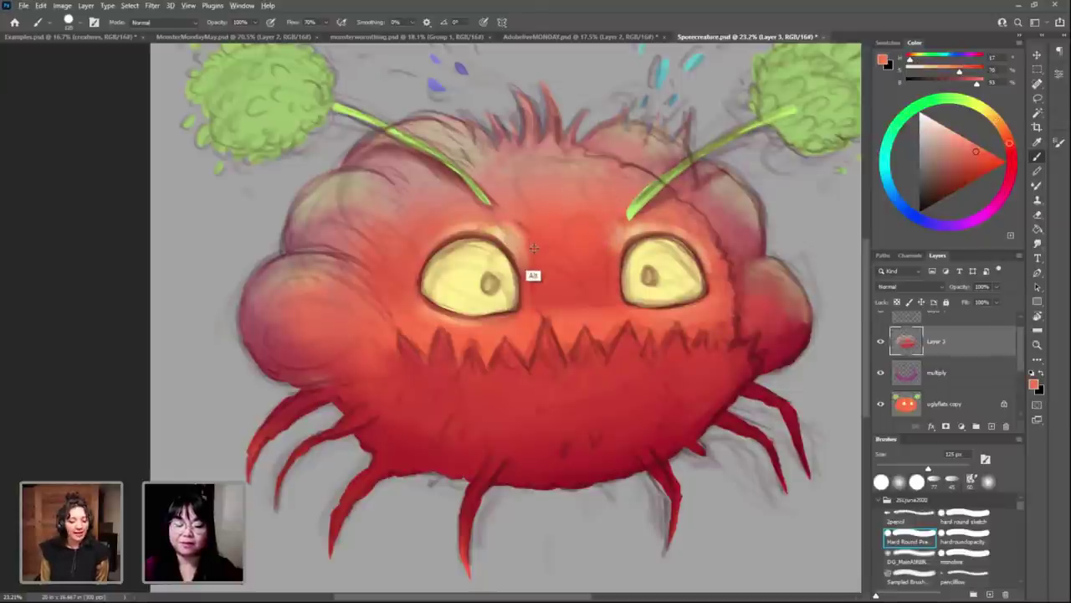
pyautogui.keyDown('alt'); pyautogui.click(533, 276); pyautogui.keyUp('alt')
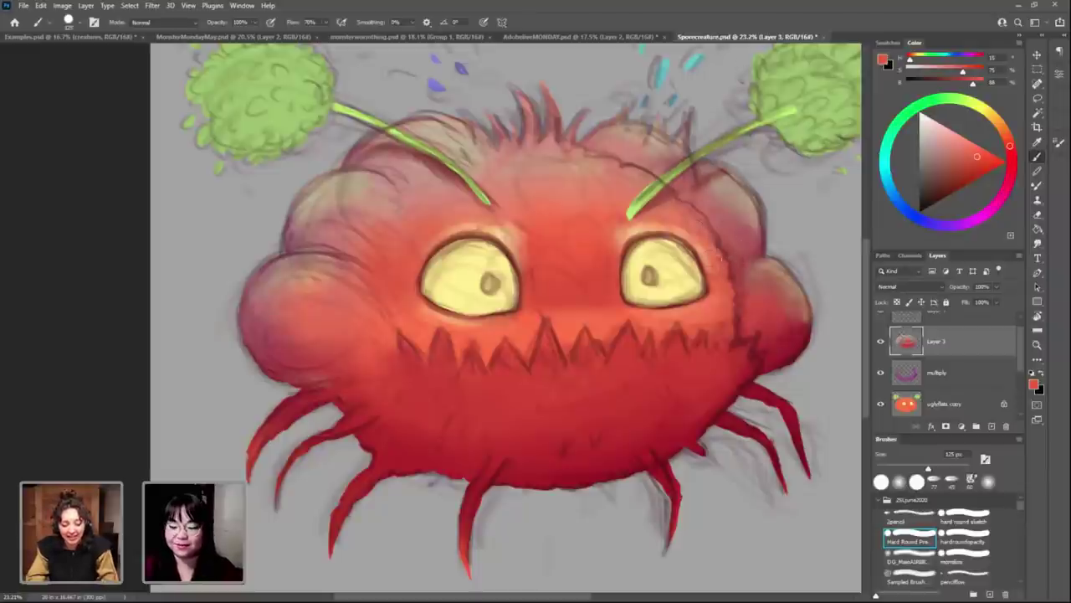
# Step: Shade the right side up to the antenna base with darker red at 250 px
pyautogui.keyDown('alt'); pyautogui.click(742, 277); pyautogui.keyUp('alt')
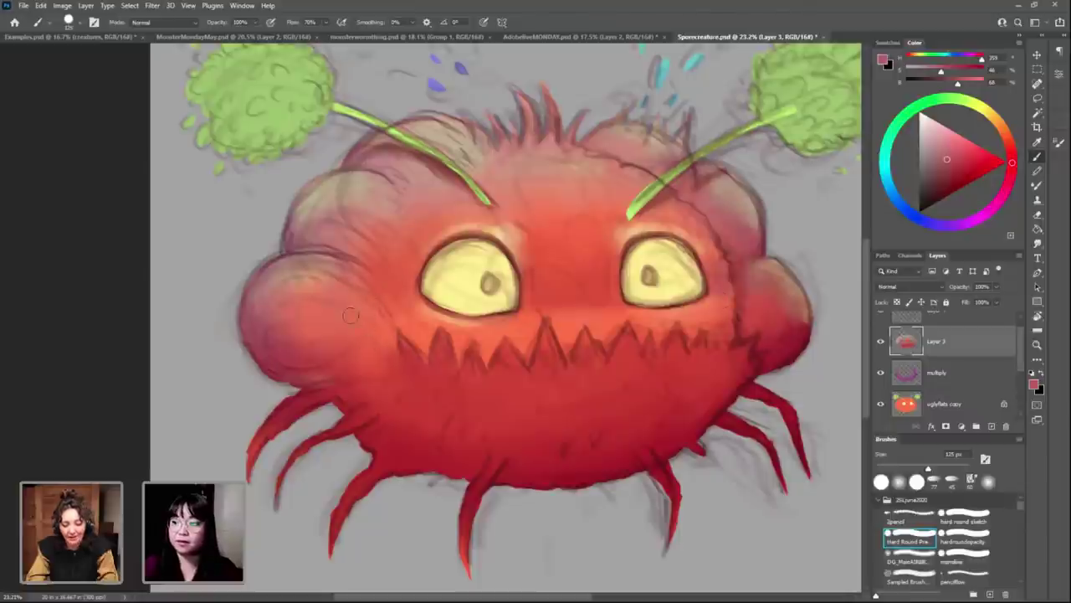
pyautogui.keyDown('alt'); pyautogui.click(339, 388); pyautogui.keyUp('alt')
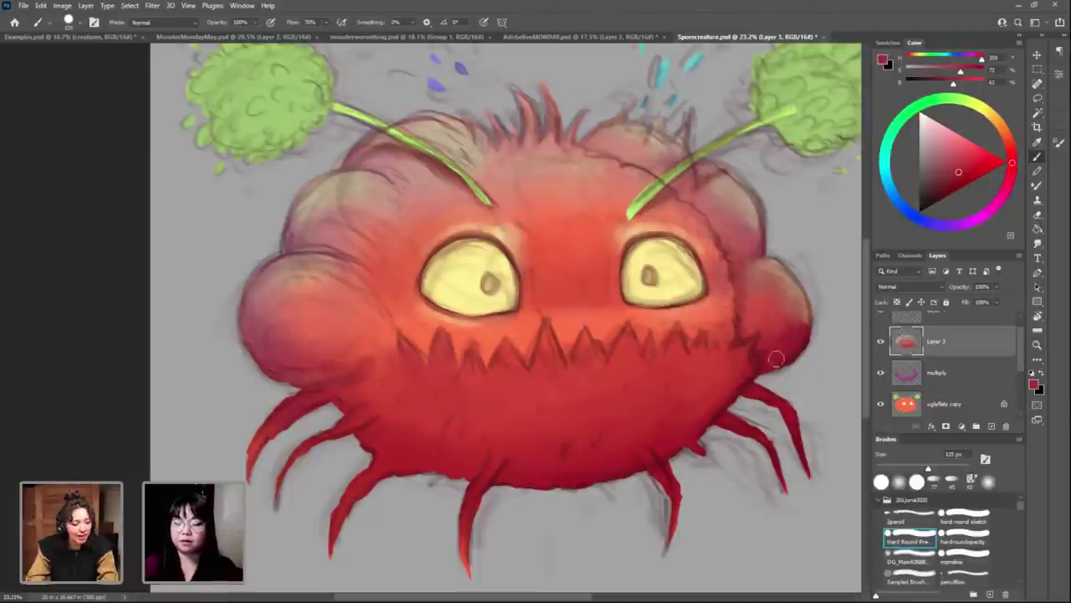
pyautogui.press(']')
pyautogui.press(']')
pyautogui.press(']')
pyautogui.press(']')
pyautogui.moveTo(770, 322)
pyautogui.mouseDown()
pyautogui.moveTo(768, 284)
pyautogui.moveTo(703, 182)
pyautogui.moveTo(643, 149)
pyautogui.moveTo(604, 144)
pyautogui.mouseUp()
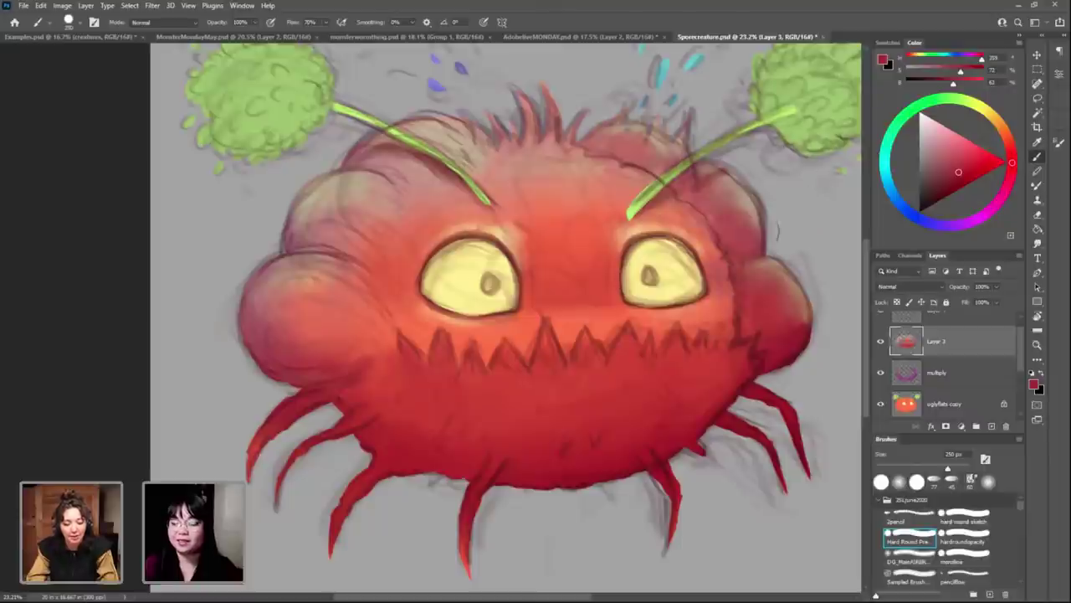
pyautogui.moveTo(737, 219); pyautogui.dragTo(696, 188)
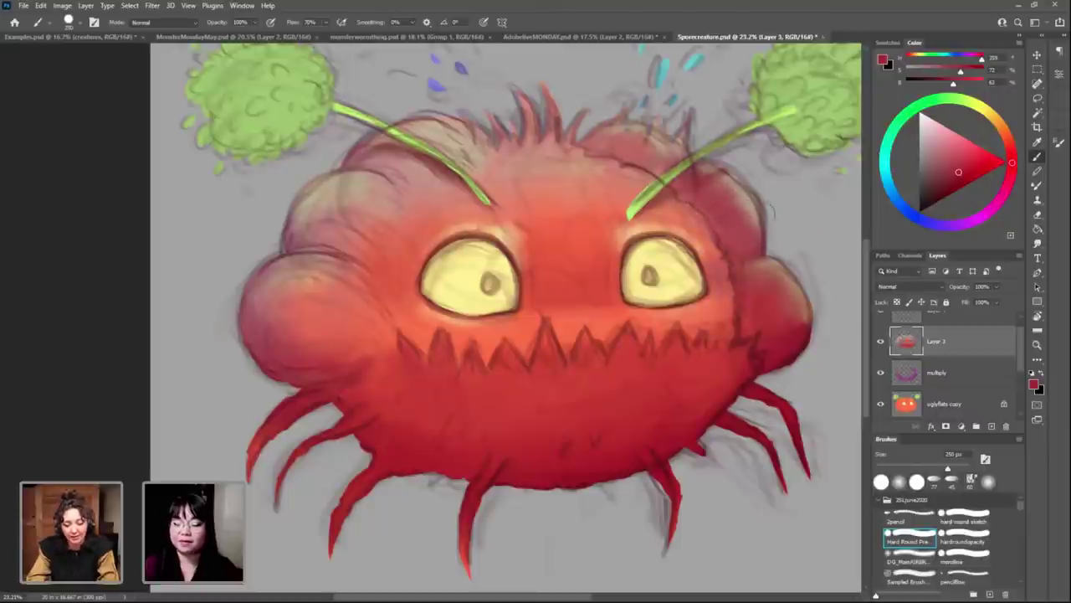
pyautogui.press('[')
pyautogui.press('[')
pyautogui.press('[')
pyautogui.keyDown('alt'); pyautogui.click(744, 193); pyautogui.keyUp('alt')
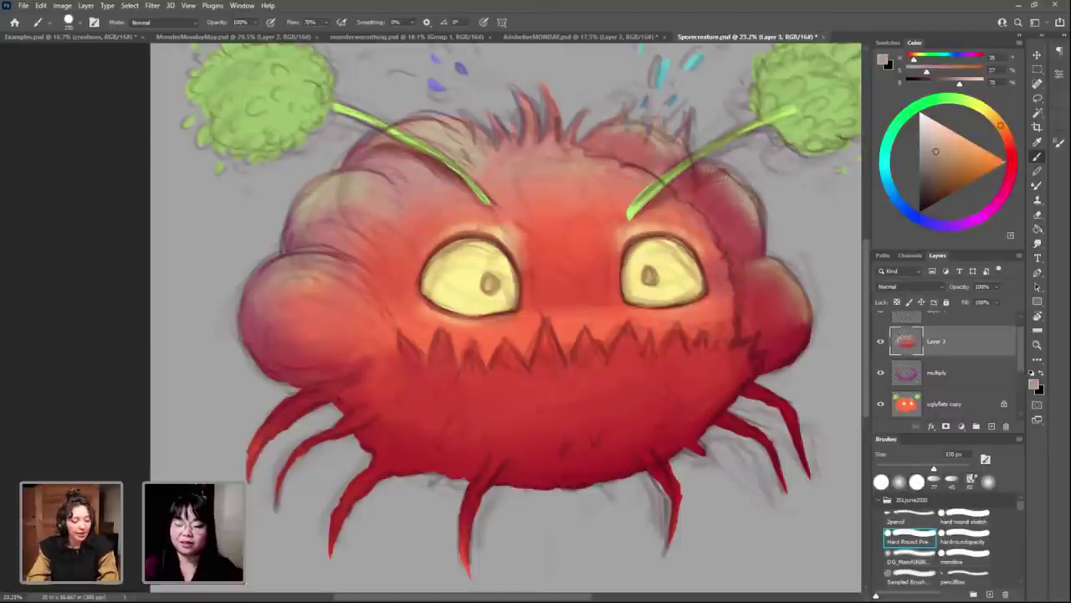
pyautogui.keyDown('alt'); pyautogui.click(737, 231); pyautogui.keyUp('alt')
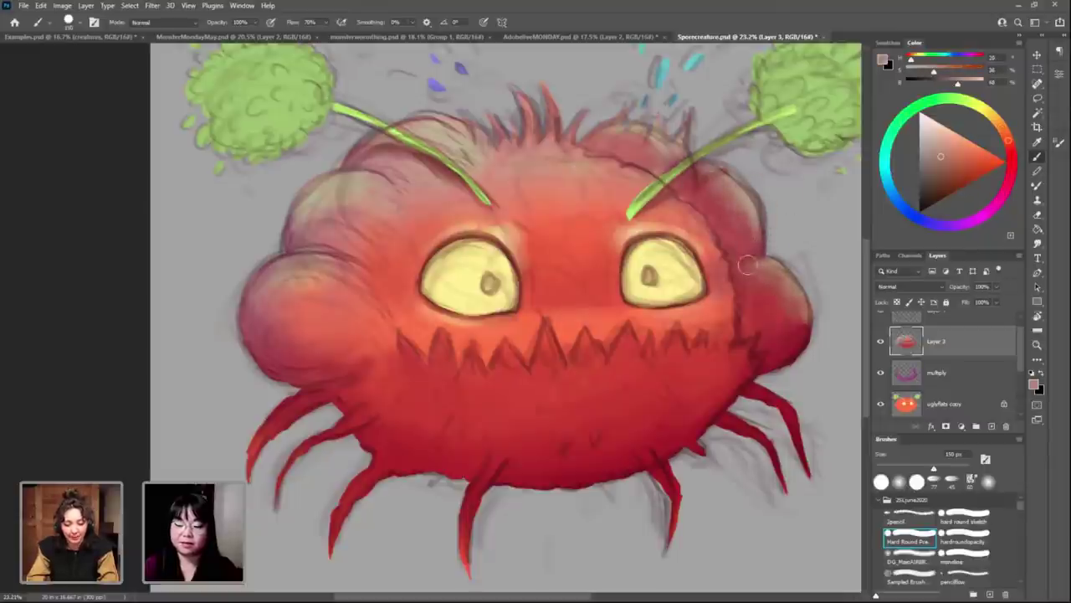
pyautogui.keyDown('alt'); pyautogui.click(315, 195); pyautogui.keyUp('alt')
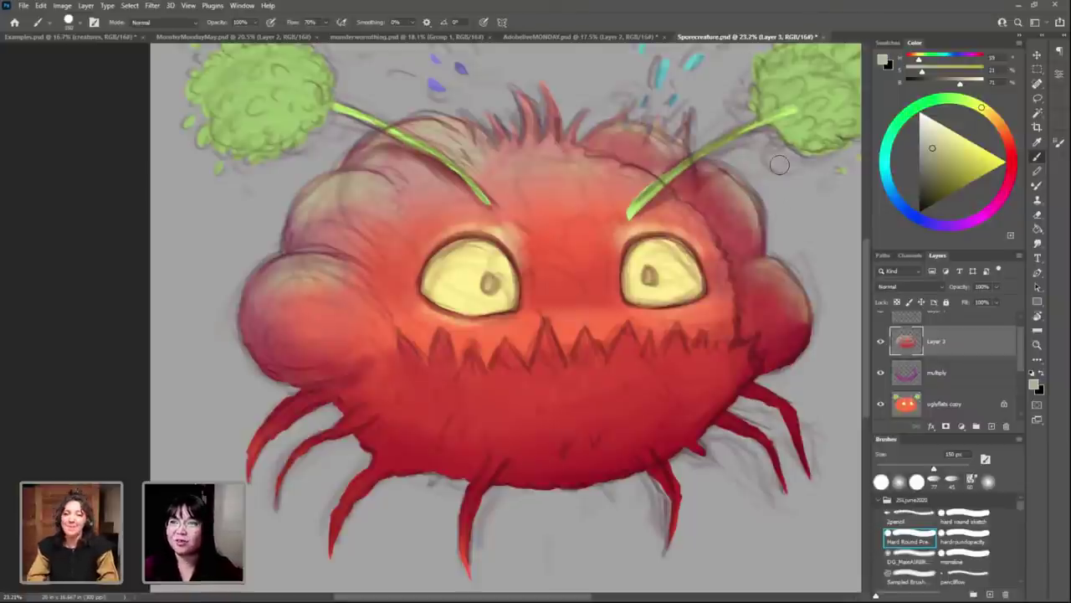
# Step: Sample several reds around the body, settling on a lighter salmon red
pyautogui.keyDown('alt'); pyautogui.click(329, 281); pyautogui.keyUp('alt')
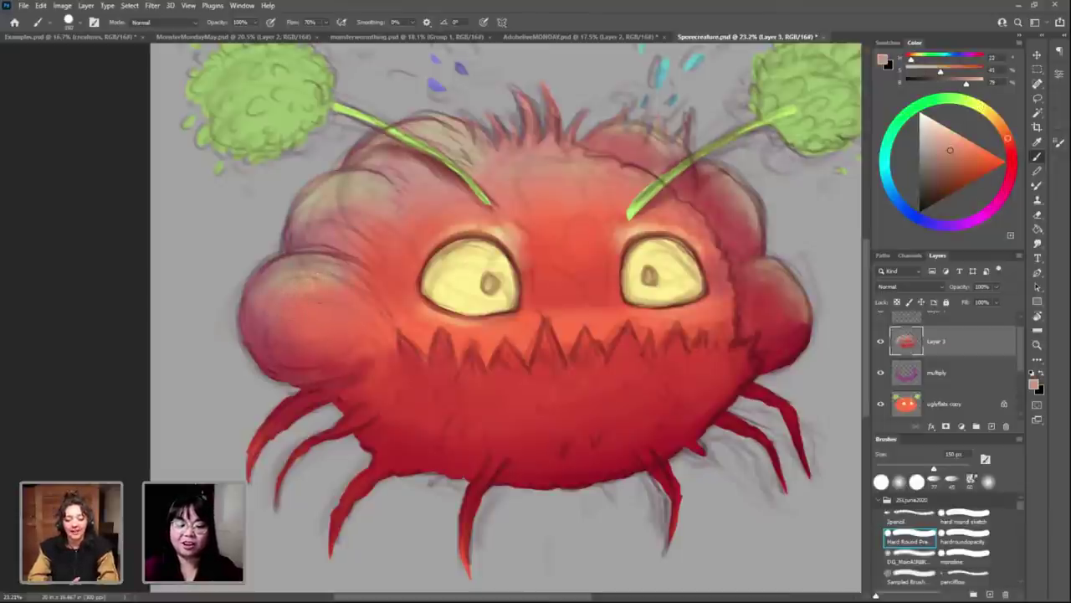
pyautogui.keyDown('alt'); pyautogui.click(251, 346); pyautogui.keyUp('alt')
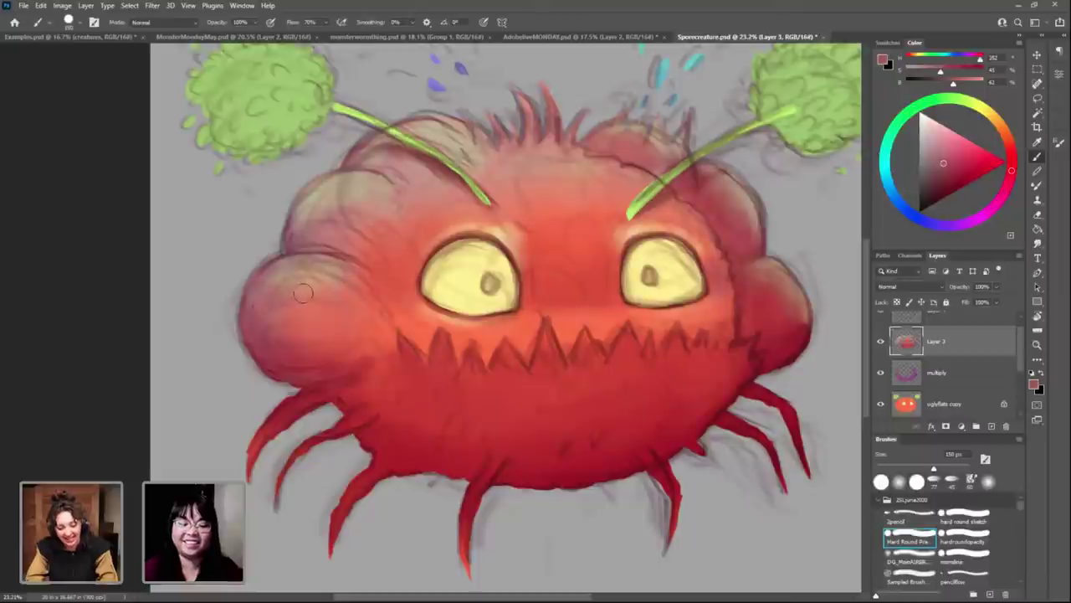
pyautogui.keyDown('alt'); pyautogui.click(297, 303); pyautogui.keyUp('alt')
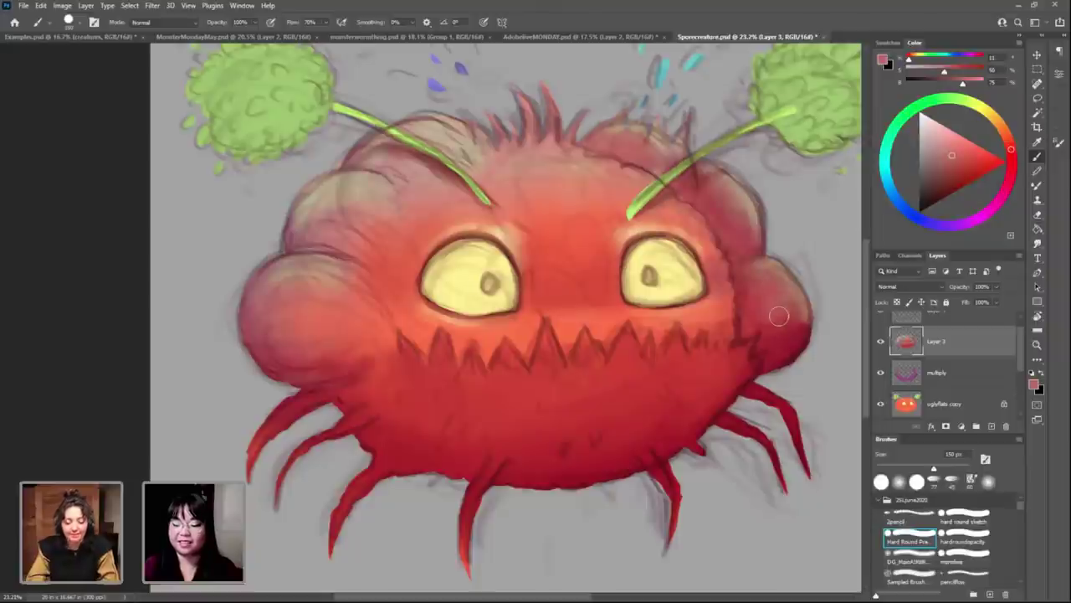
pyautogui.keyDown('alt'); pyautogui.click(760, 343); pyautogui.keyUp('alt')
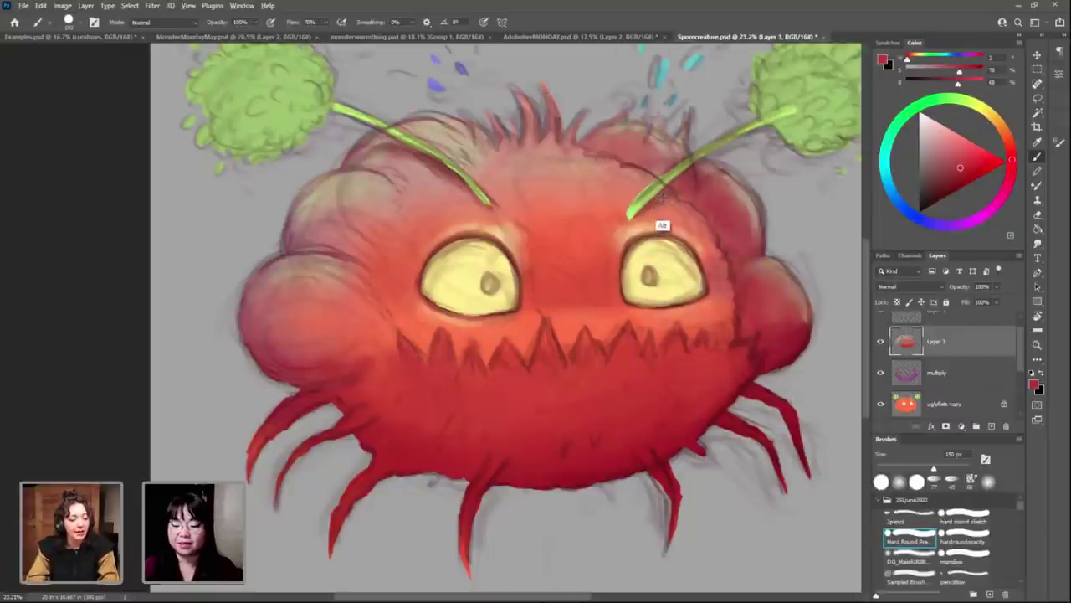
pyautogui.keyDown('alt'); pyautogui.click(659, 226); pyautogui.keyUp('alt')
pyautogui.keyDown('alt'); pyautogui.click(670, 240); pyautogui.keyUp('alt')
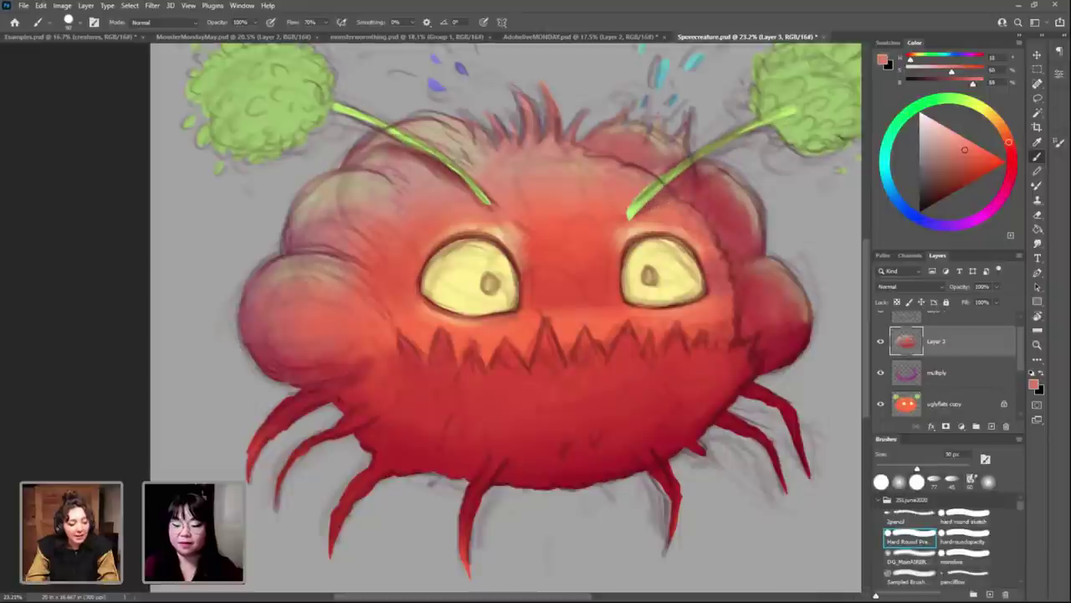
pyautogui.keyDown('alt'); pyautogui.click(584, 399); pyautogui.keyUp('alt')
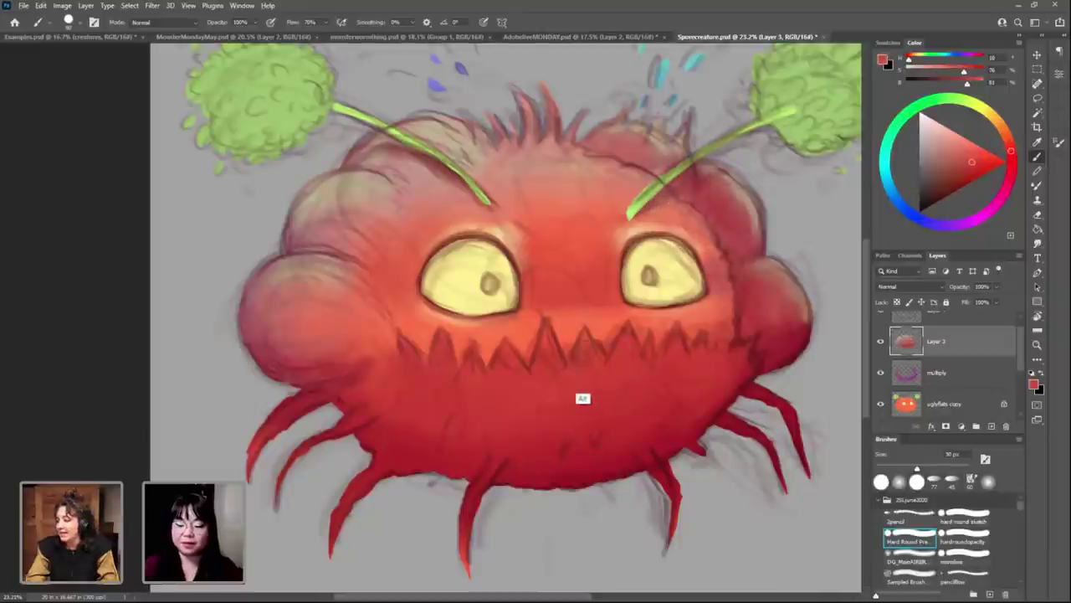
pyautogui.keyDown('alt'); pyautogui.click(611, 322); pyautogui.keyUp('alt')
# Step: Paint a soft 500 px salmon stroke below the teeth and save Sporecreature.psd
pyautogui.press(']')
pyautogui.press(']')
pyautogui.press(']')
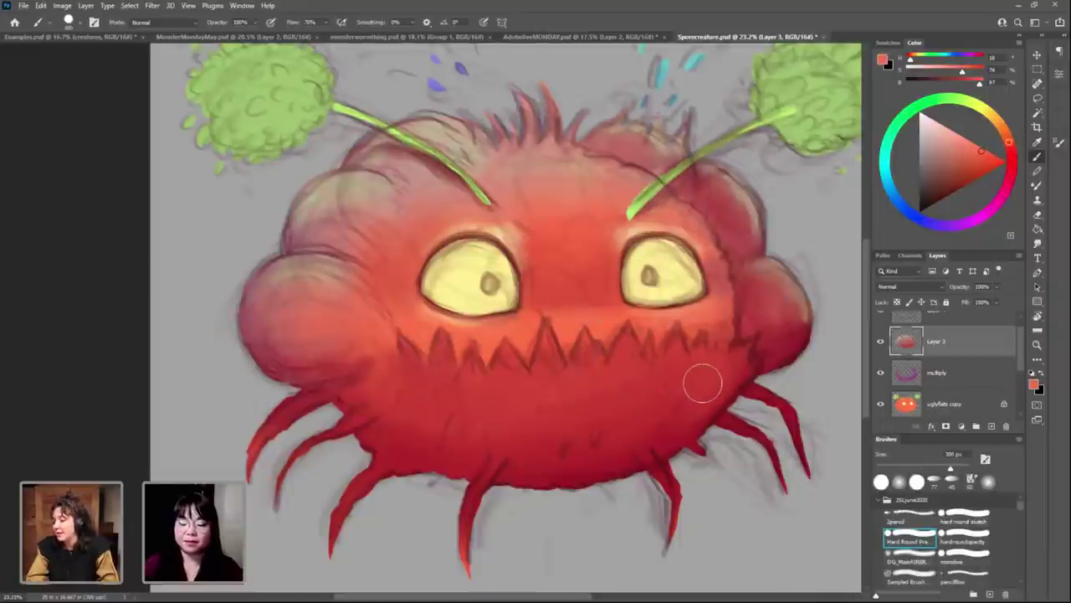
pyautogui.press(']')
pyautogui.press(']')
pyautogui.press(']')
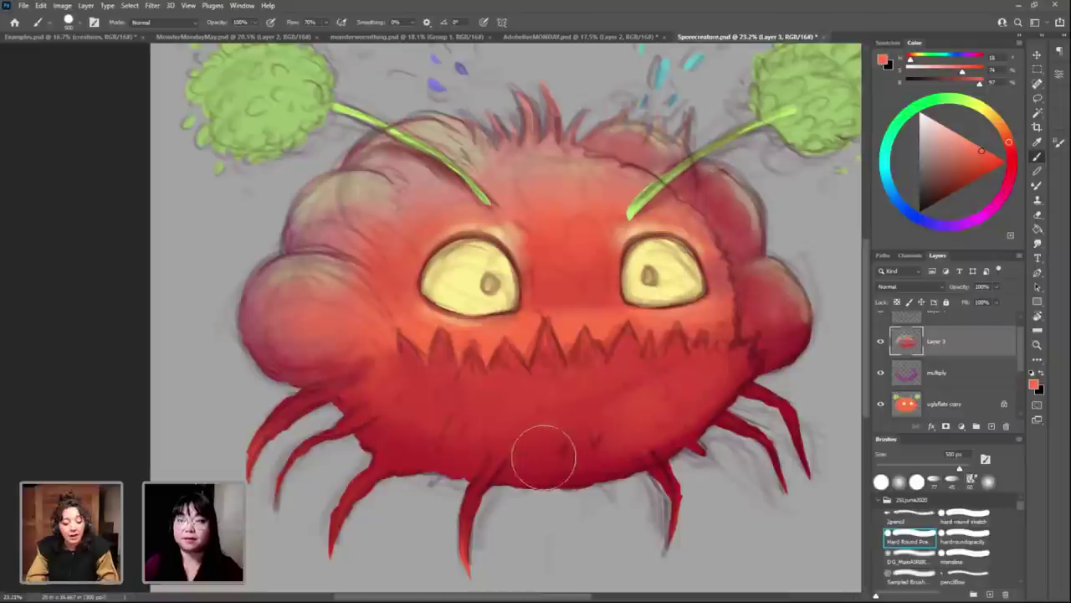
pyautogui.moveTo(466, 433); pyautogui.dragTo(616, 425)
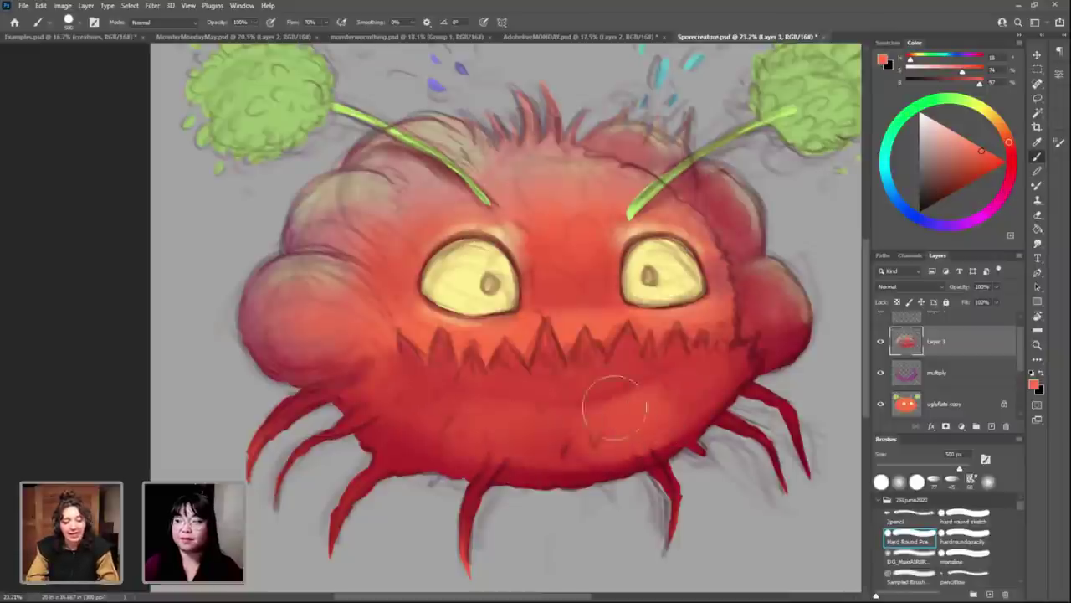
pyautogui.keyDown('alt'); pyautogui.click(624, 422); pyautogui.keyUp('alt')
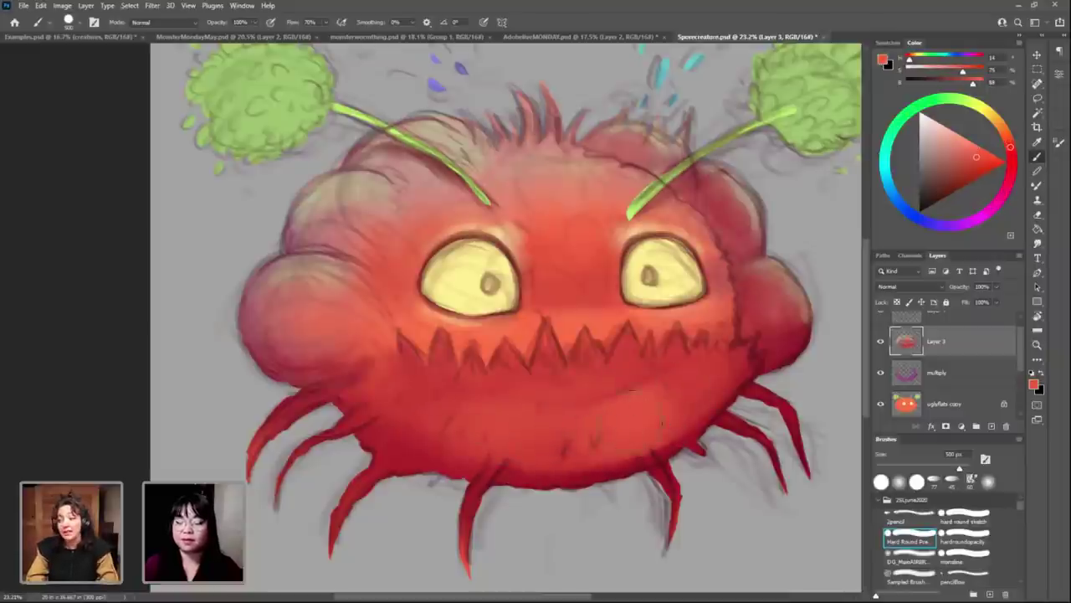
pyautogui.press('[')
pyautogui.press('[')
pyautogui.press('[')
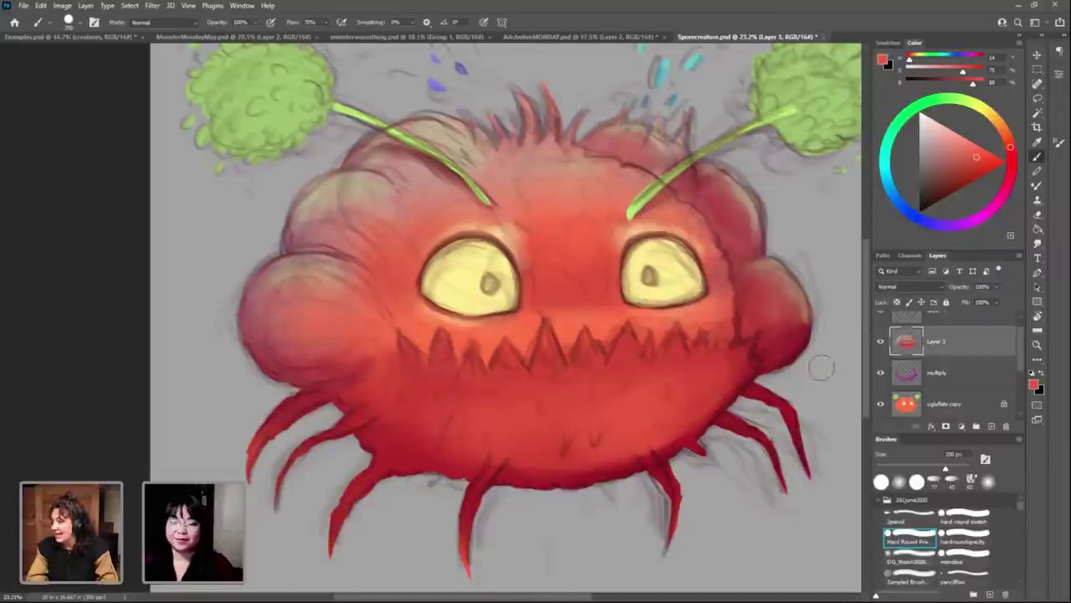
pyautogui.hotkey('ctrl', 's')
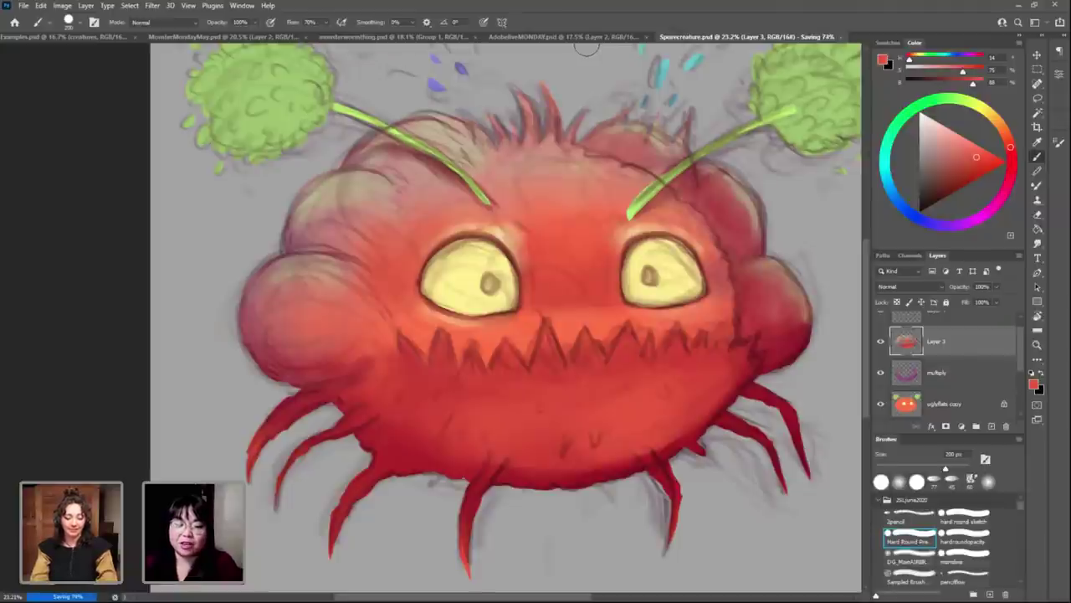
# Step: Review the AdobeliveMONDAY sketch panels with the selection cleared, then switch to MonsterMondayMay.psd
pyautogui.click(571, 37)
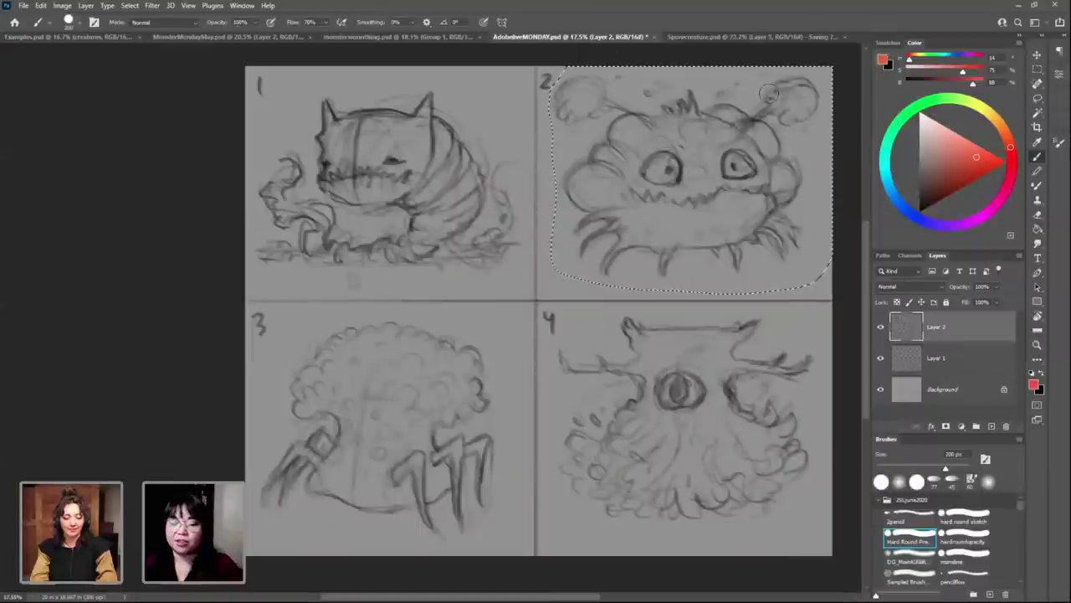
pyautogui.hotkey('ctrl', 'd')
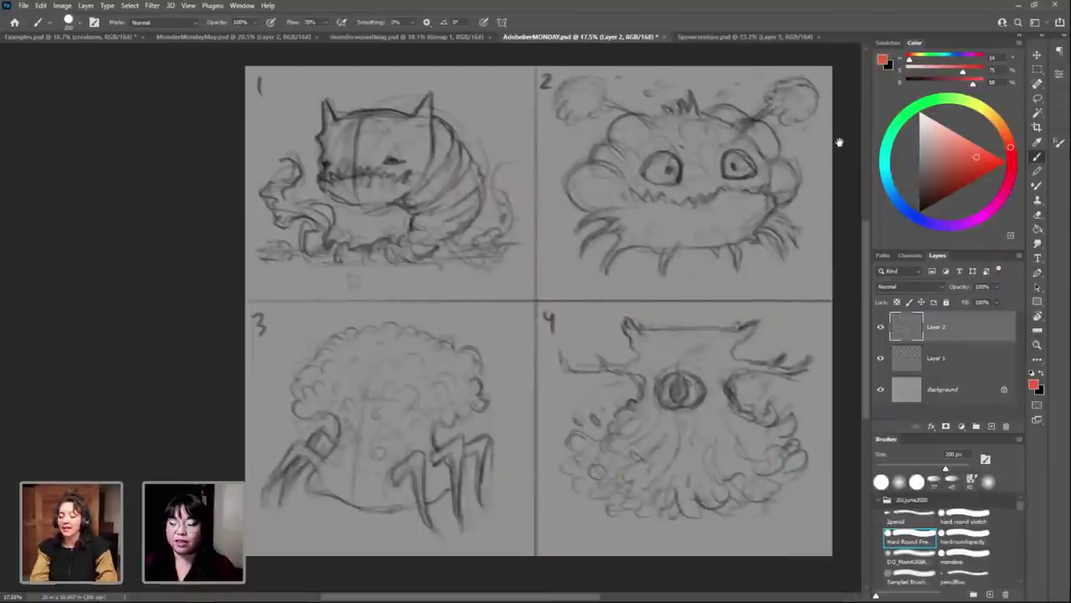
pyautogui.moveTo(840, 143); pyautogui.dragTo(788, 144)
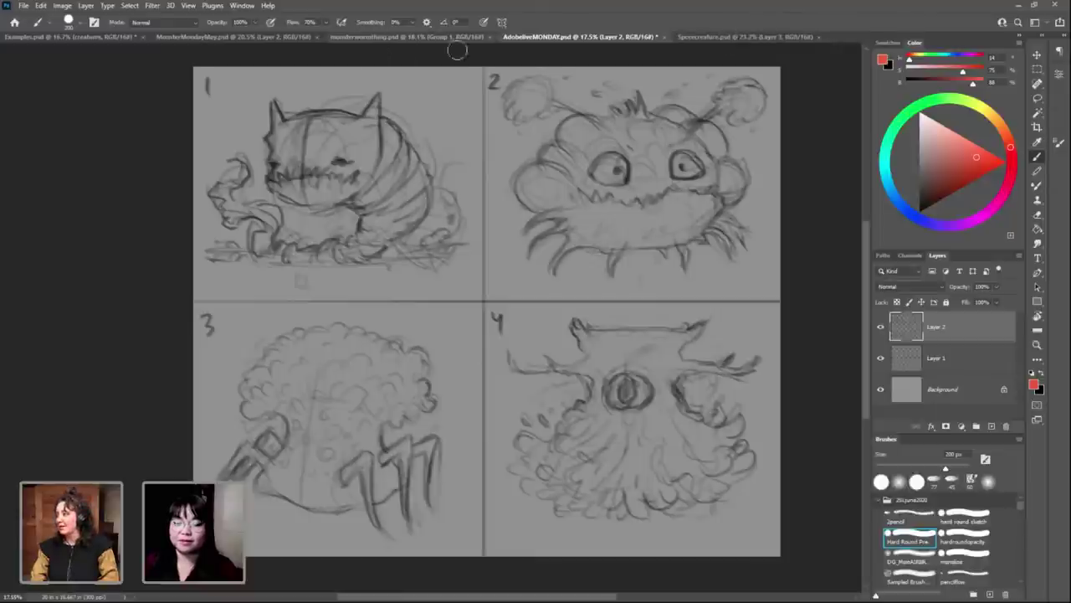
pyautogui.click(225, 37)
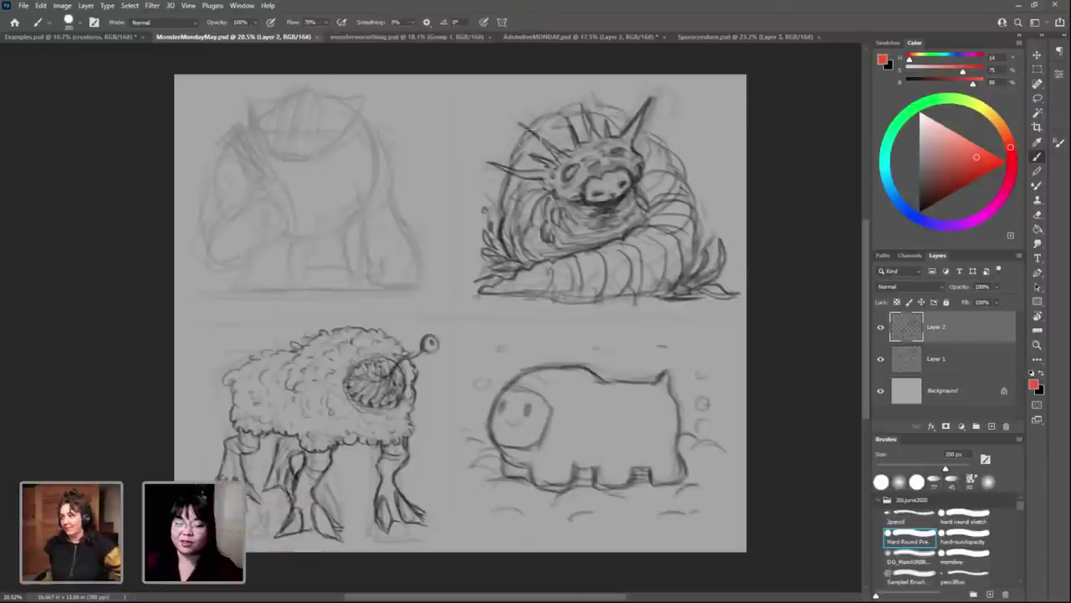
# Step: Switch to monsterwormthing.psd and zoom around to inspect the pink worm painting
pyautogui.click(376, 38)
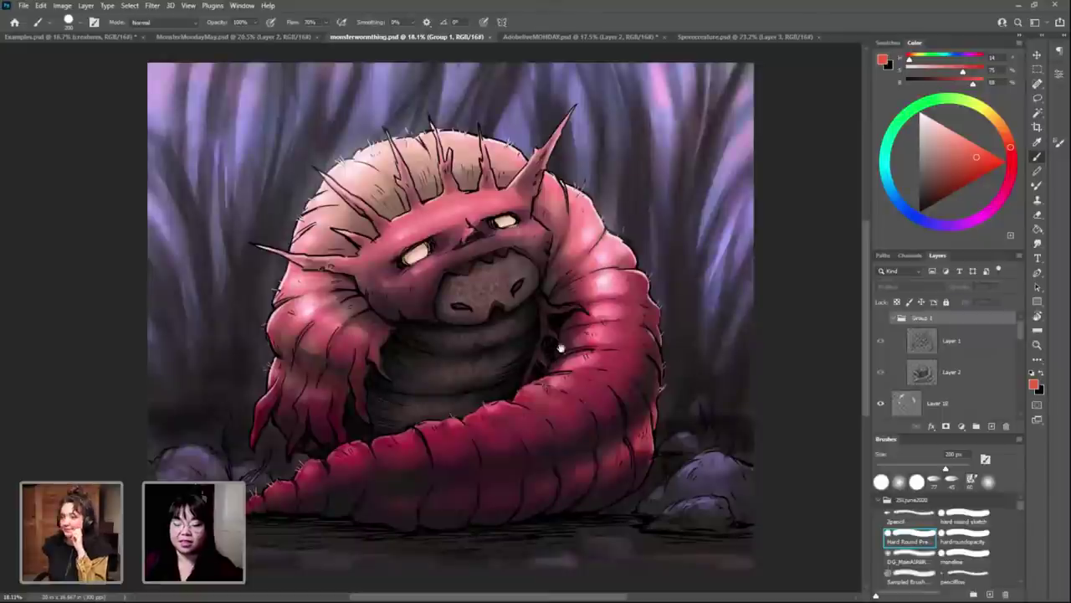
pyautogui.scroll(-1, 560, 351)
pyautogui.hscroll(-2, 560, 350)
pyautogui.scroll(3, 500, 275)
pyautogui.scroll(3, 503, 275)
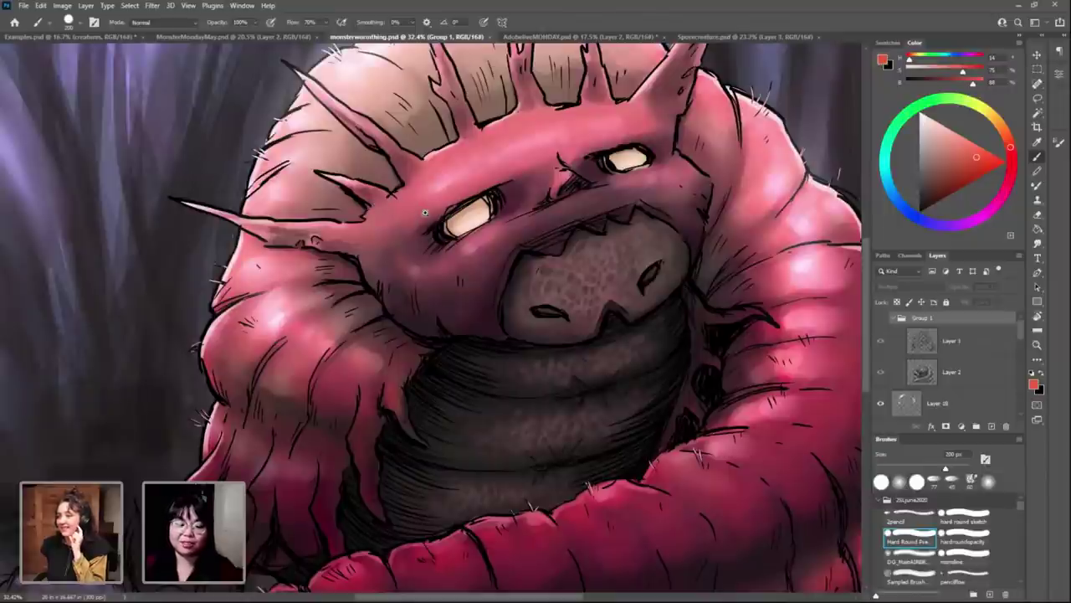
pyautogui.scroll(2, 385, 191)
pyautogui.scroll(4, 429, 216)
pyautogui.scroll(-2, 581, 341)
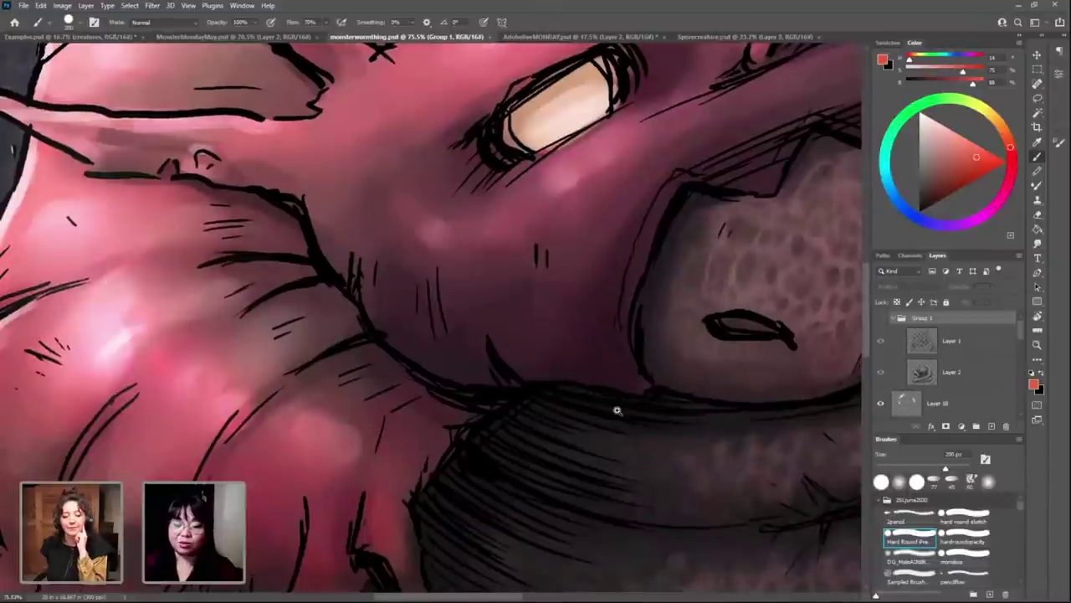
pyautogui.scroll(-1, 564, 354)
pyautogui.scroll(-2, 564, 354)
pyautogui.scroll(-2, 650, 399)
pyautogui.scroll(-1, 653, 335)
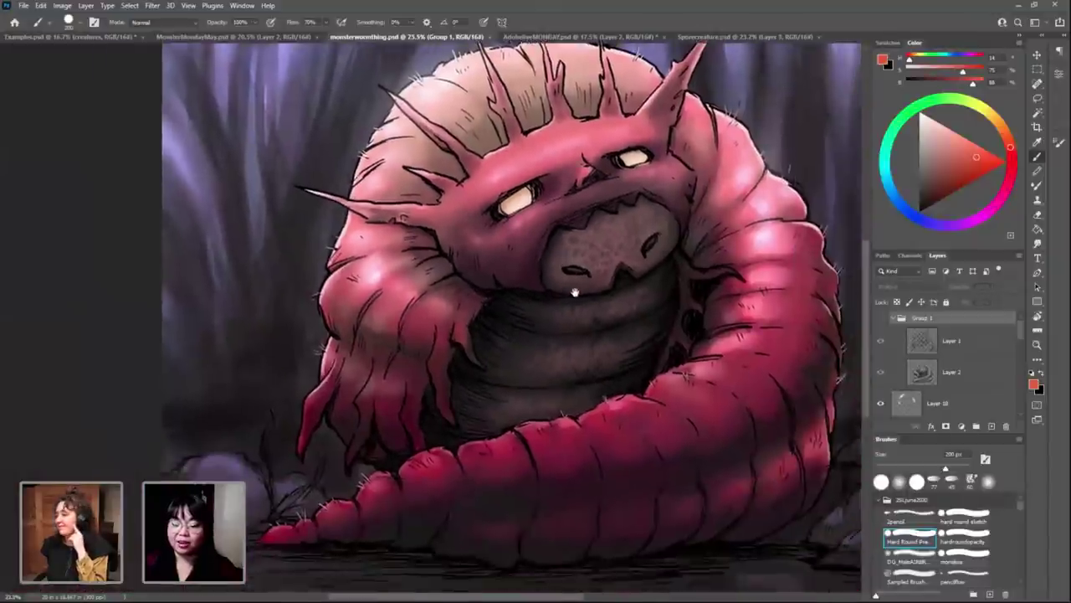
pyautogui.scroll(-1, 662, 298)
pyautogui.scroll(1, 721, 267)
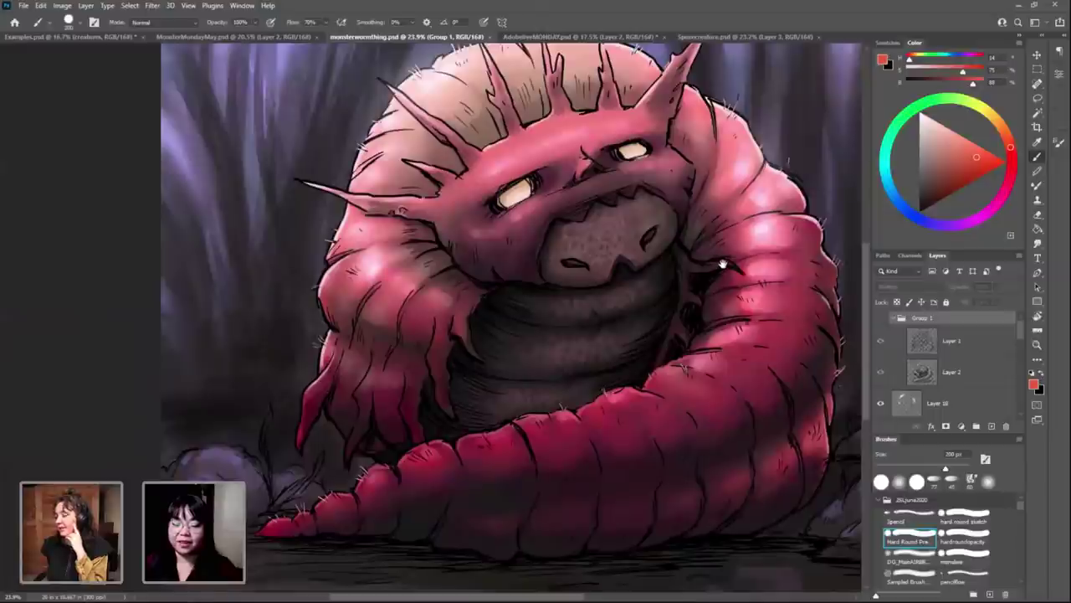
pyautogui.moveTo(721, 267); pyautogui.dragTo(698, 275)
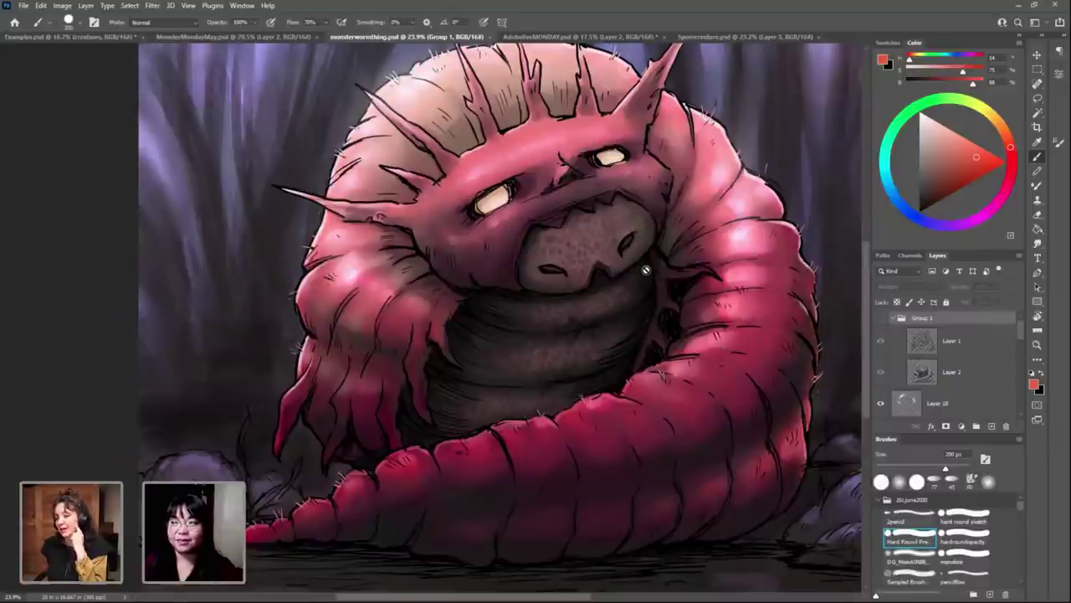
pyautogui.scroll(2, 586, 251)
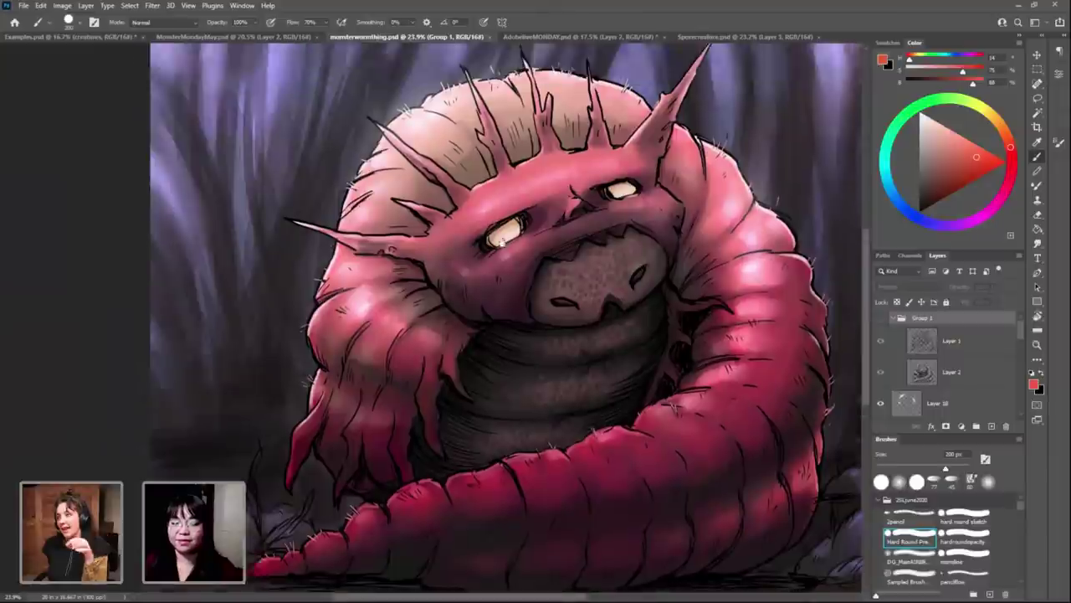
pyautogui.scroll(3, 502, 209)
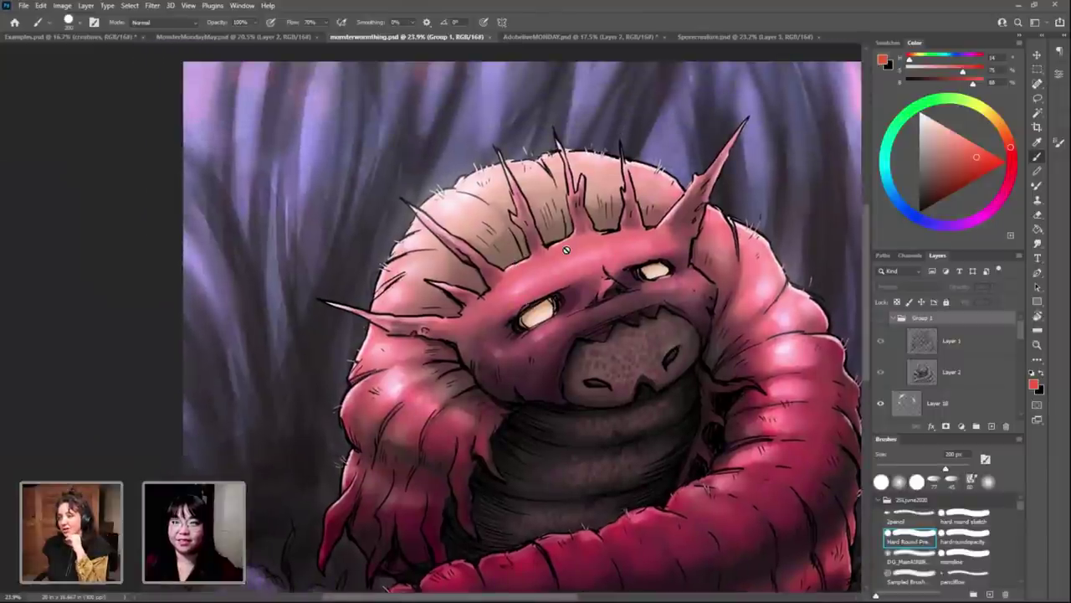
pyautogui.scroll(2, 444, 151)
pyautogui.scroll(2, 448, 163)
pyautogui.scroll(2, 454, 180)
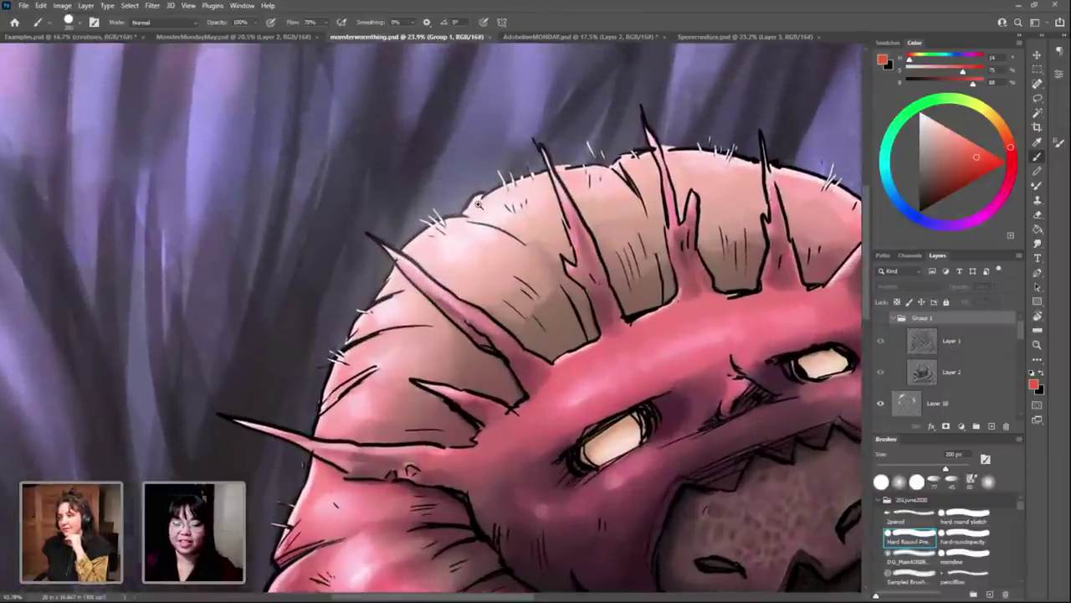
pyautogui.scroll(2, 461, 195)
pyautogui.scroll(-3, 459, 188)
pyautogui.scroll(3, 456, 180)
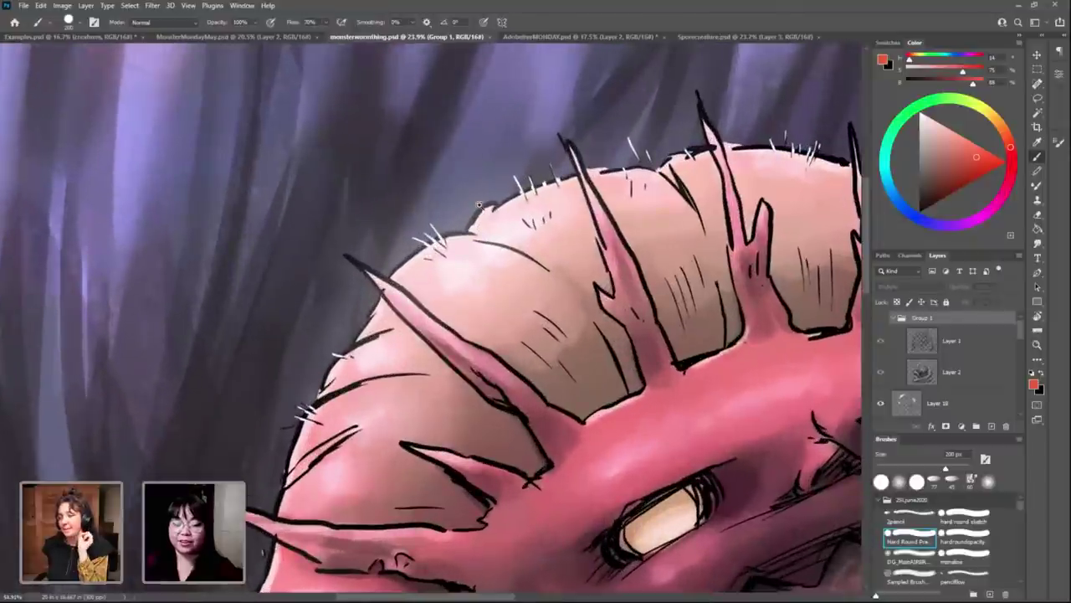
pyautogui.scroll(-2, 452, 175)
pyautogui.scroll(-1, 586, 268)
pyautogui.scroll(-1, 608, 282)
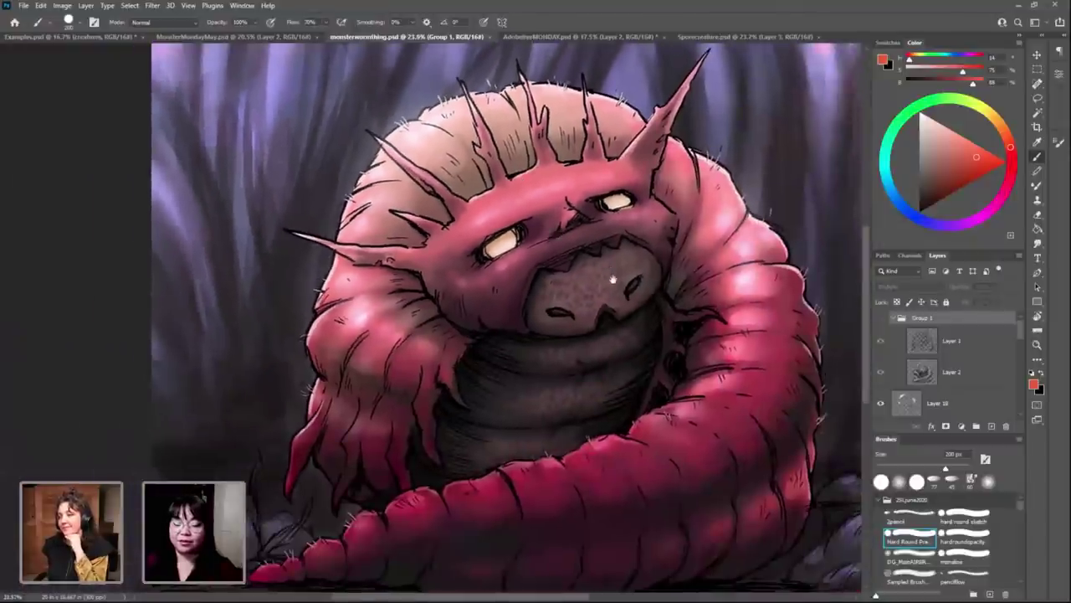
pyautogui.scroll(-1, 616, 285)
pyautogui.scroll(-1, 653, 290)
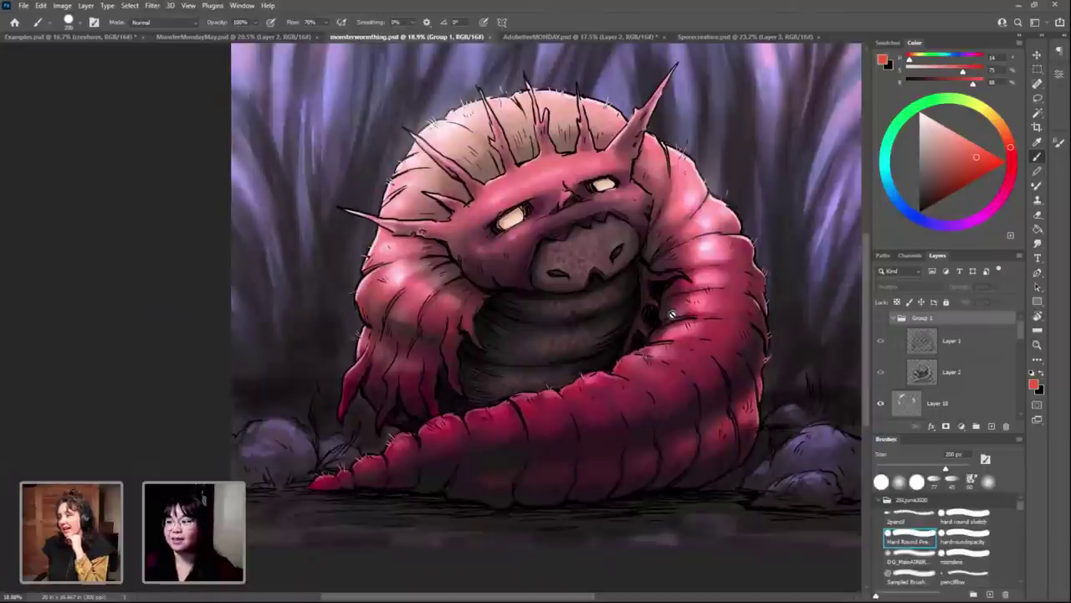
# Step: Return to Sporecreature.psd and paint a pale yellow highlight on the left bulge
pyautogui.click(701, 43)
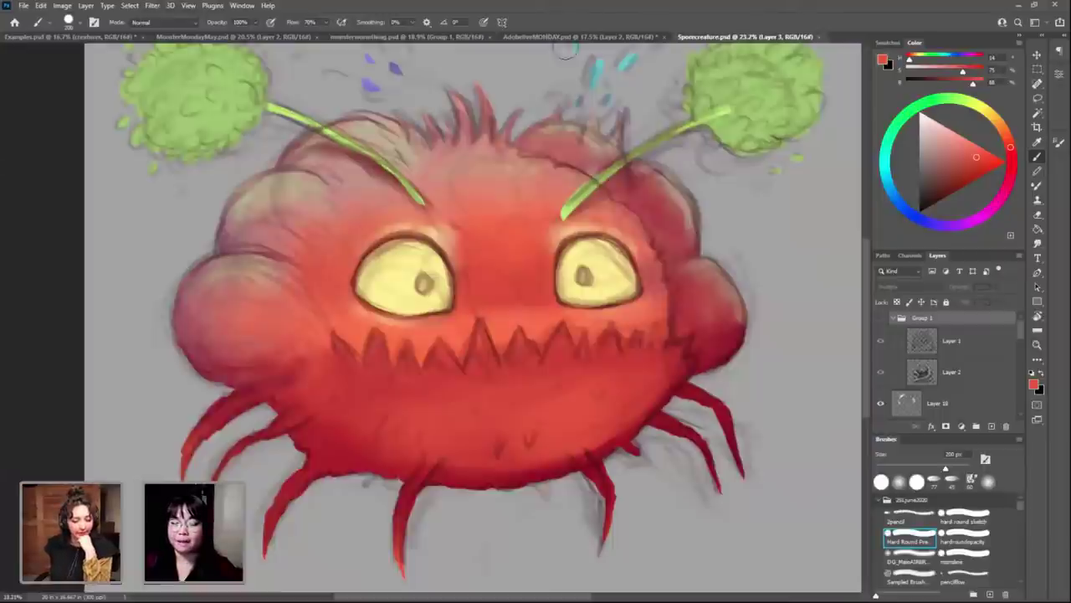
pyautogui.scroll(1, 624, 291)
pyautogui.scroll(1, 636, 289)
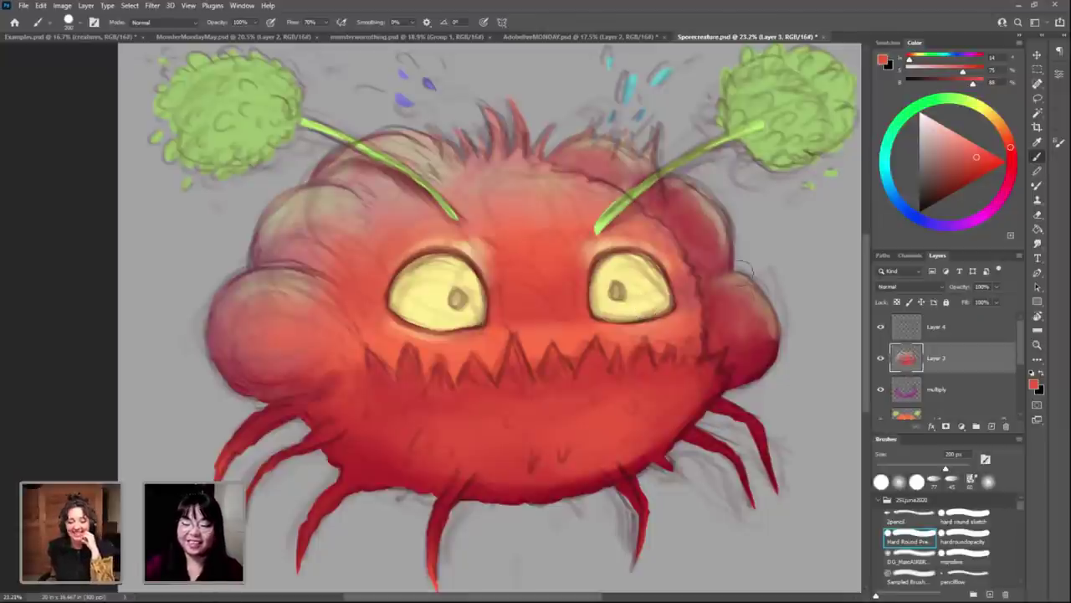
pyautogui.keyDown('alt'); pyautogui.click(651, 405); pyautogui.keyUp('alt')
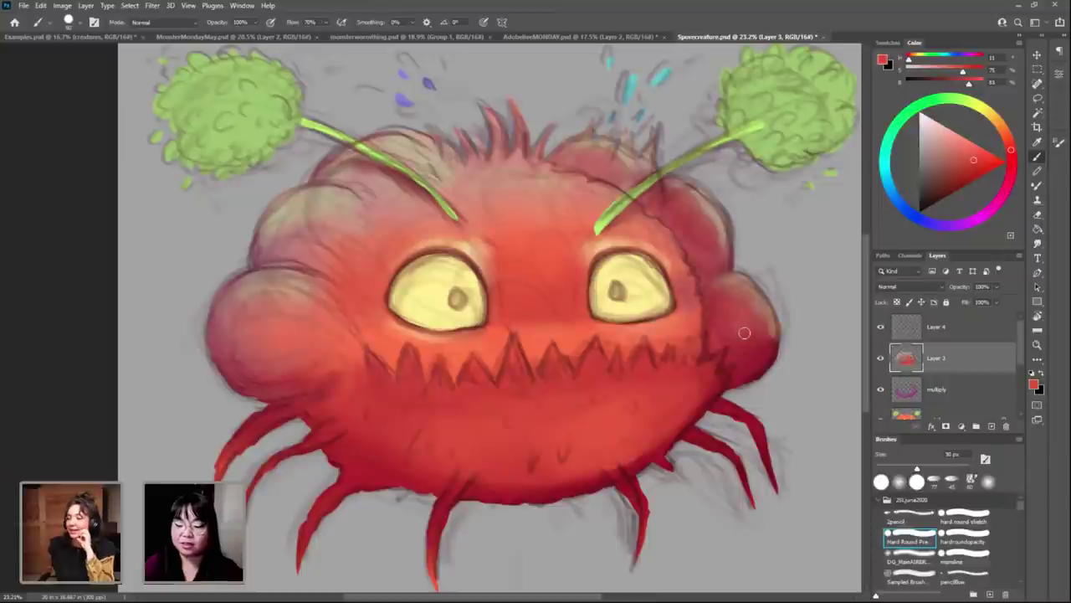
pyautogui.keyDown('alt'); pyautogui.click(635, 283); pyautogui.keyUp('alt')
pyautogui.press(']')
pyautogui.press(']')
pyautogui.press(']')
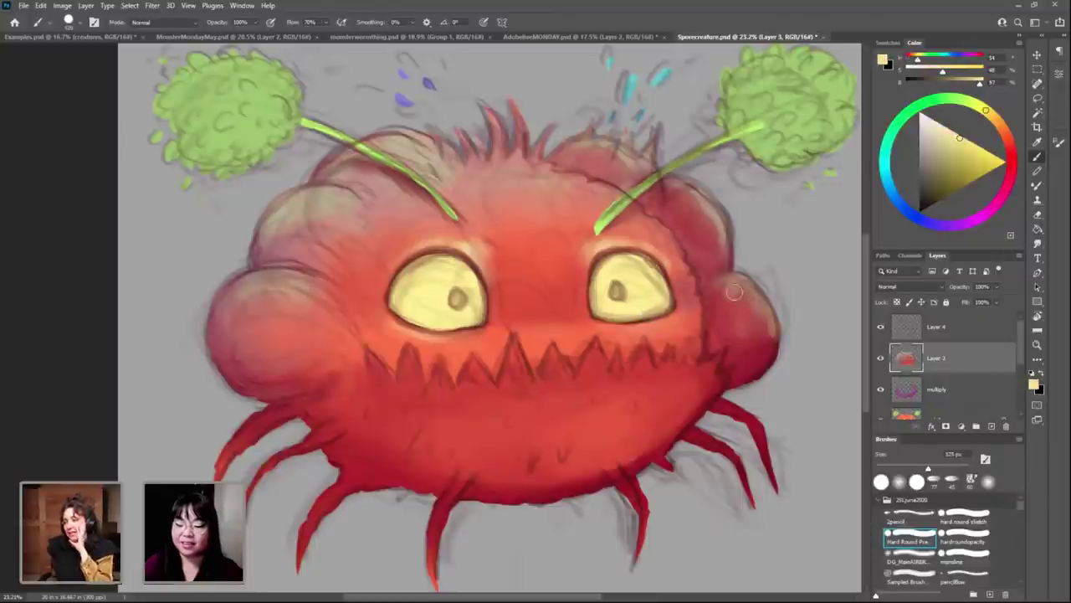
pyautogui.press('[')
pyautogui.press('[')
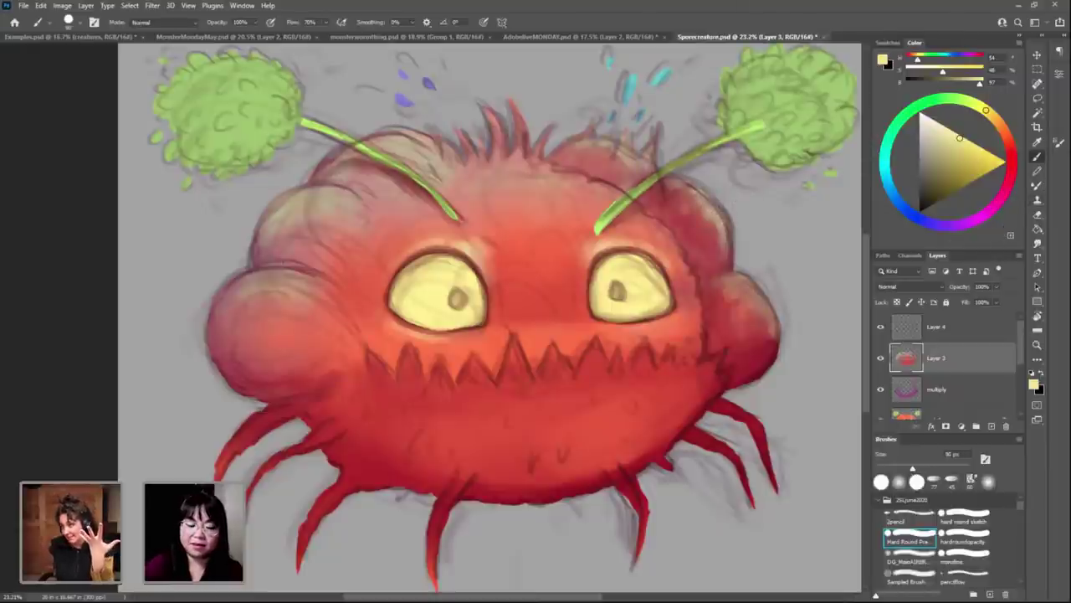
pyautogui.press('[')
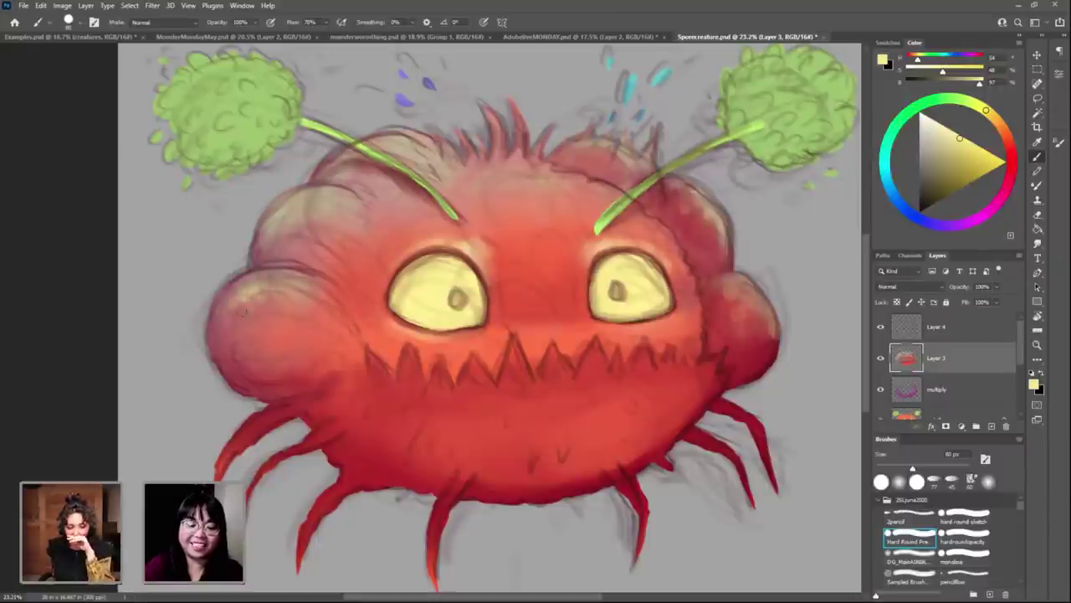
pyautogui.press('[')
pyautogui.press('[')
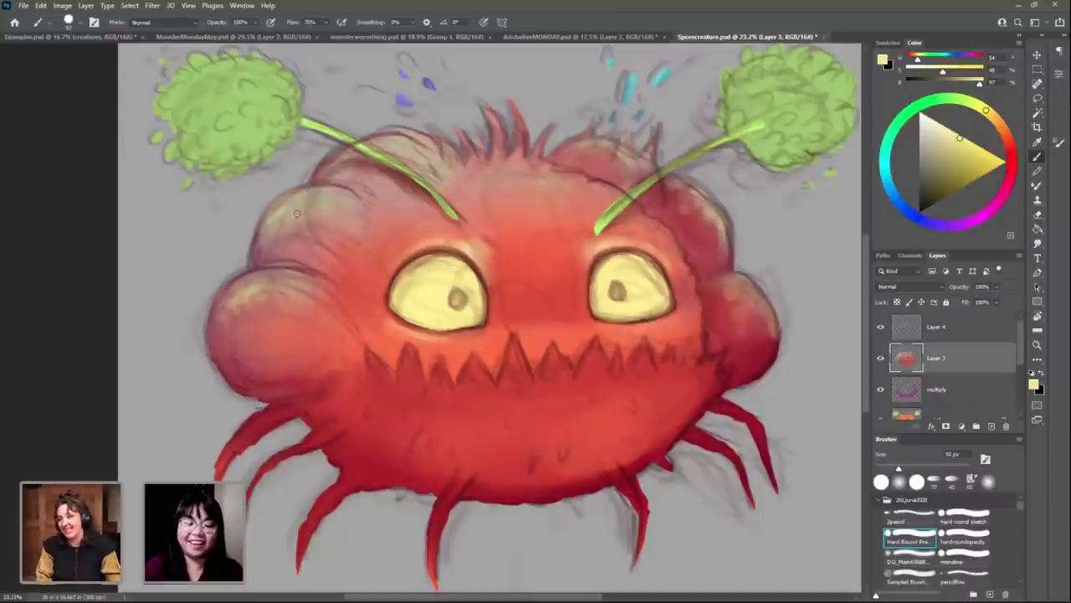
pyautogui.press(']')
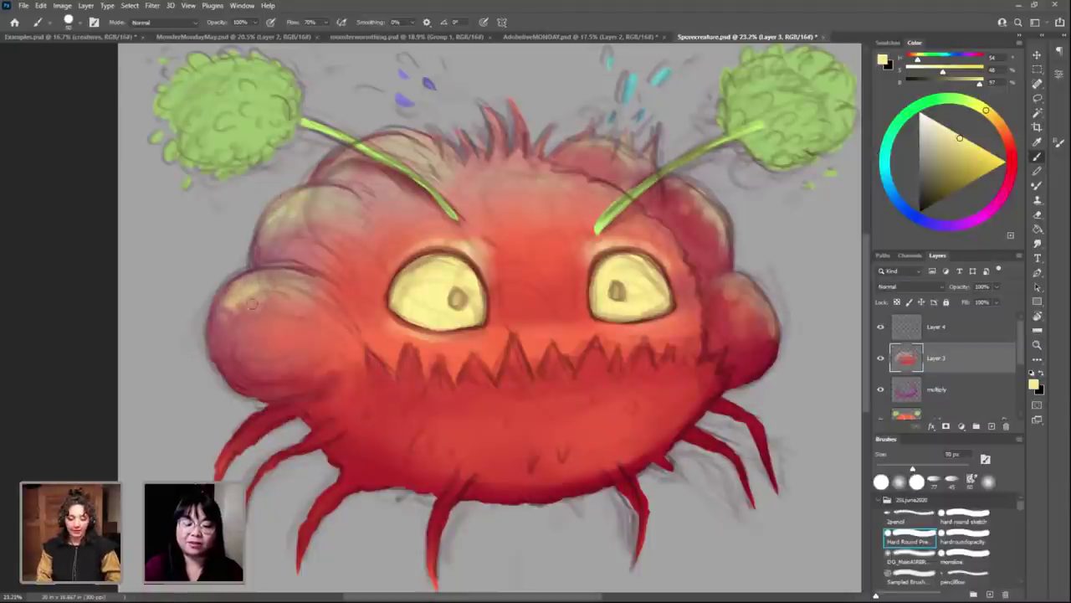
pyautogui.moveTo(252, 304); pyautogui.dragTo(261, 277)
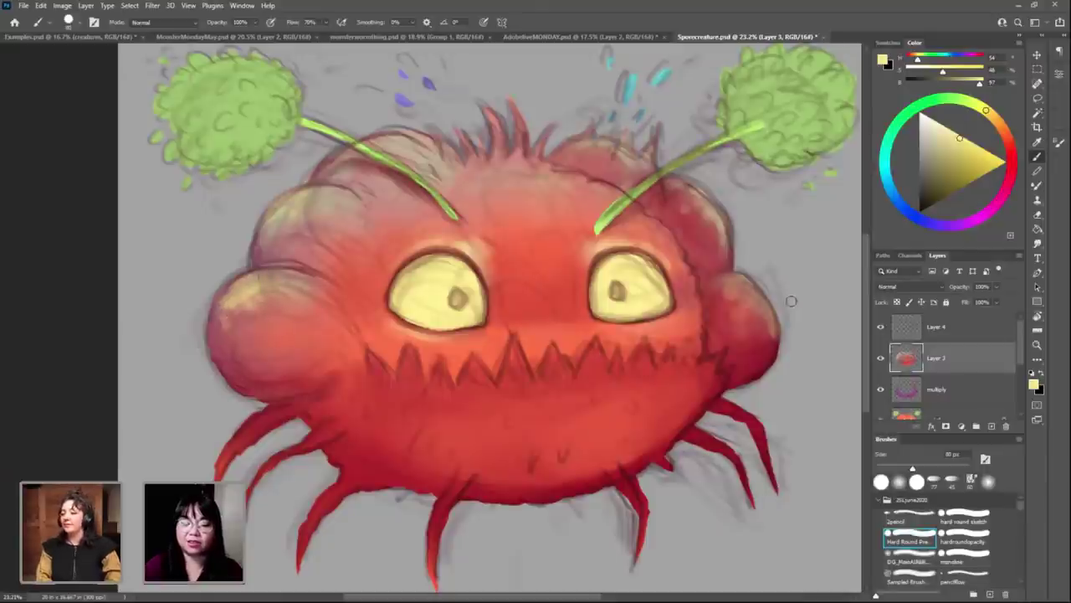
# Step: Broaden the left bulge highlight with a lighter warm tone, then sample a red
pyautogui.keyDown('alt'); pyautogui.click(753, 294); pyautogui.keyUp('alt')
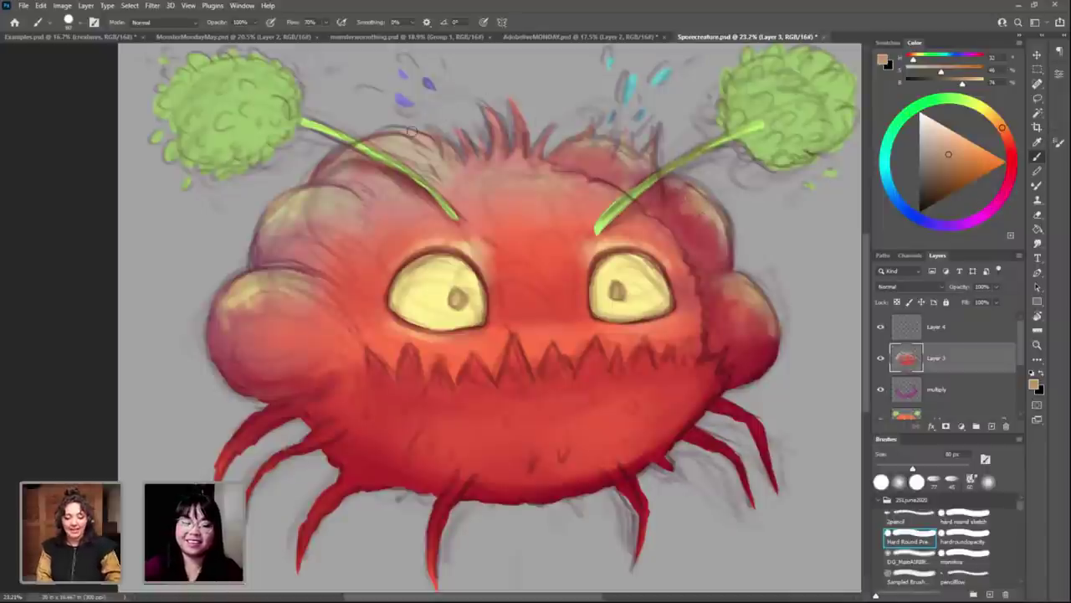
pyautogui.keyDown('alt'); pyautogui.click(295, 202); pyautogui.keyUp('alt')
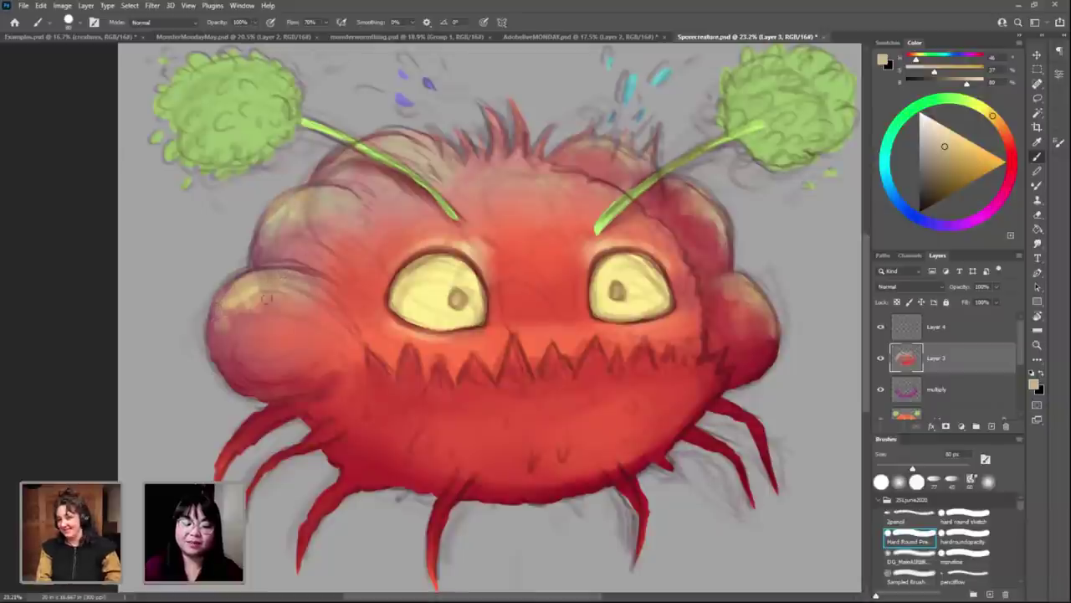
pyautogui.moveTo(258, 307); pyautogui.dragTo(287, 296)
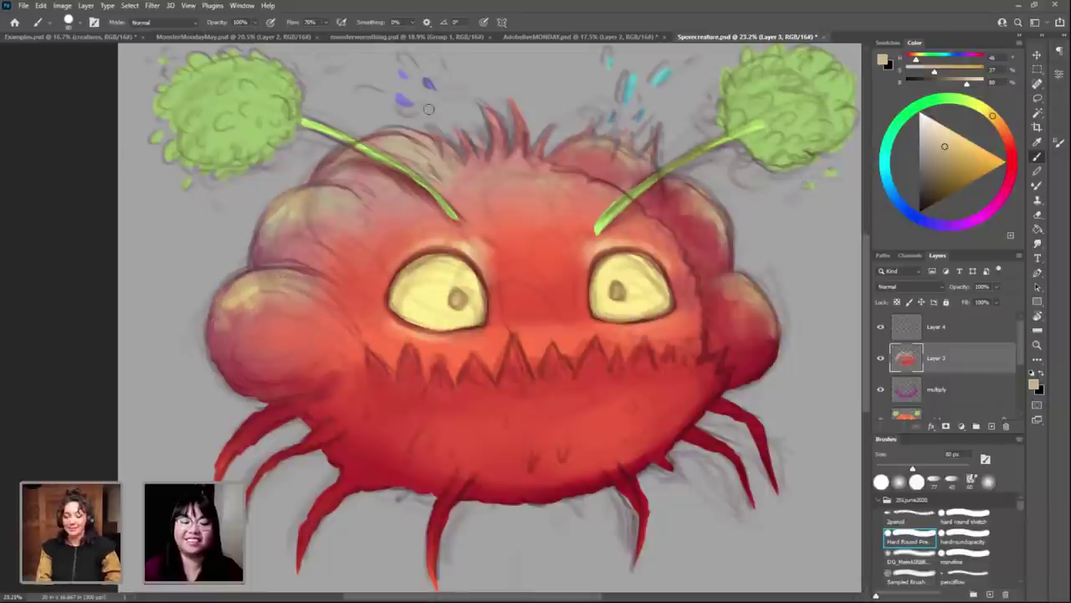
pyautogui.keyDown('alt'); pyautogui.click(425, 306); pyautogui.keyUp('alt')
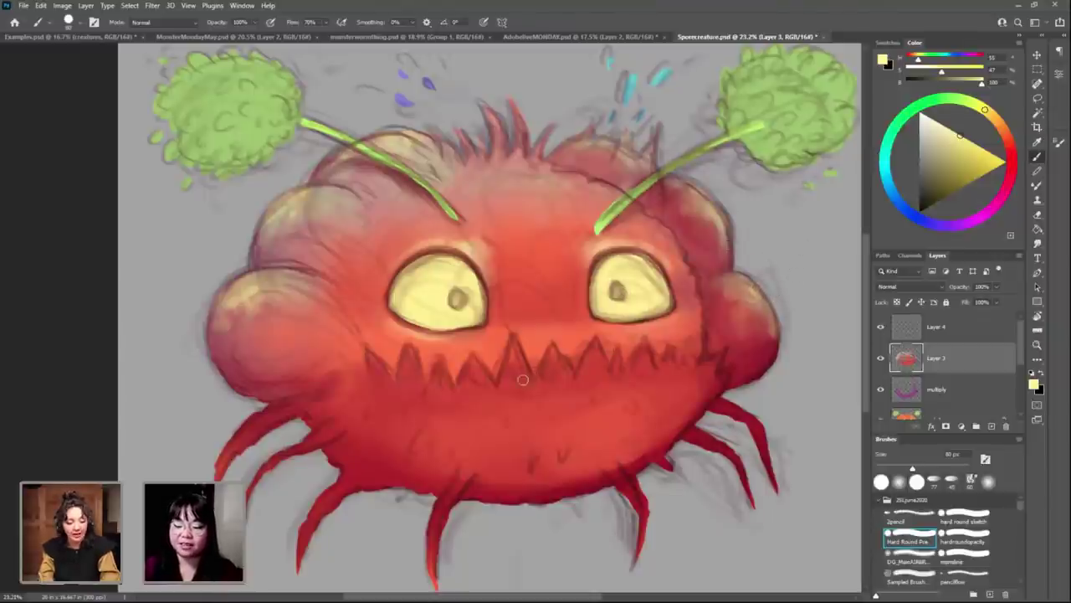
pyautogui.keyDown('alt'); pyautogui.click(518, 415); pyautogui.keyUp('alt')
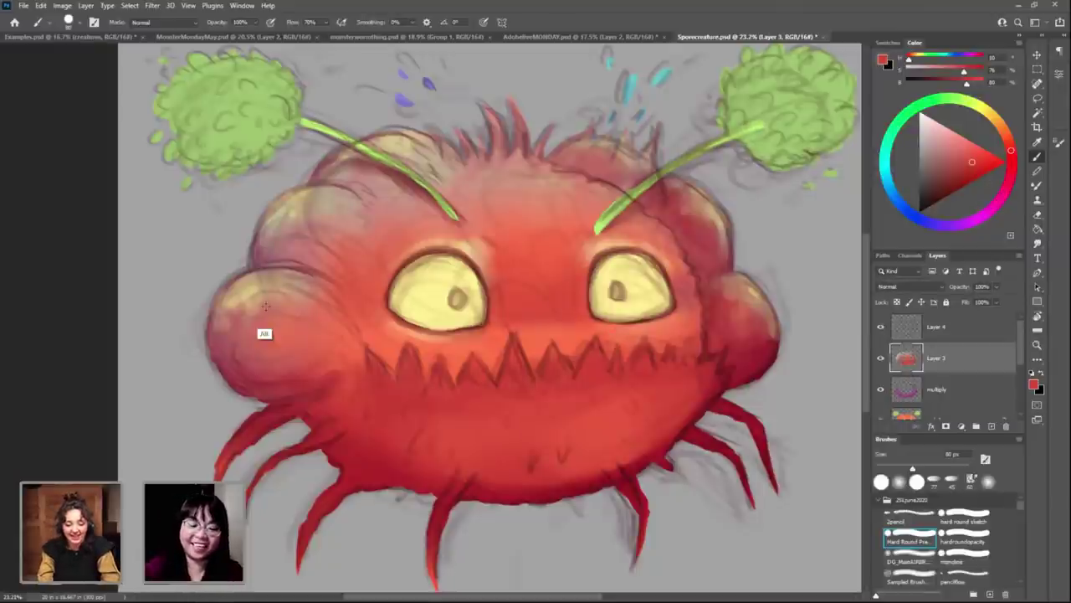
# Step: Sample darker reds and salmon-pink from the right bulges and cheek, shrinking the brush to 45 px
pyautogui.keyDown('alt'); pyautogui.click(266, 337); pyautogui.keyUp('alt')
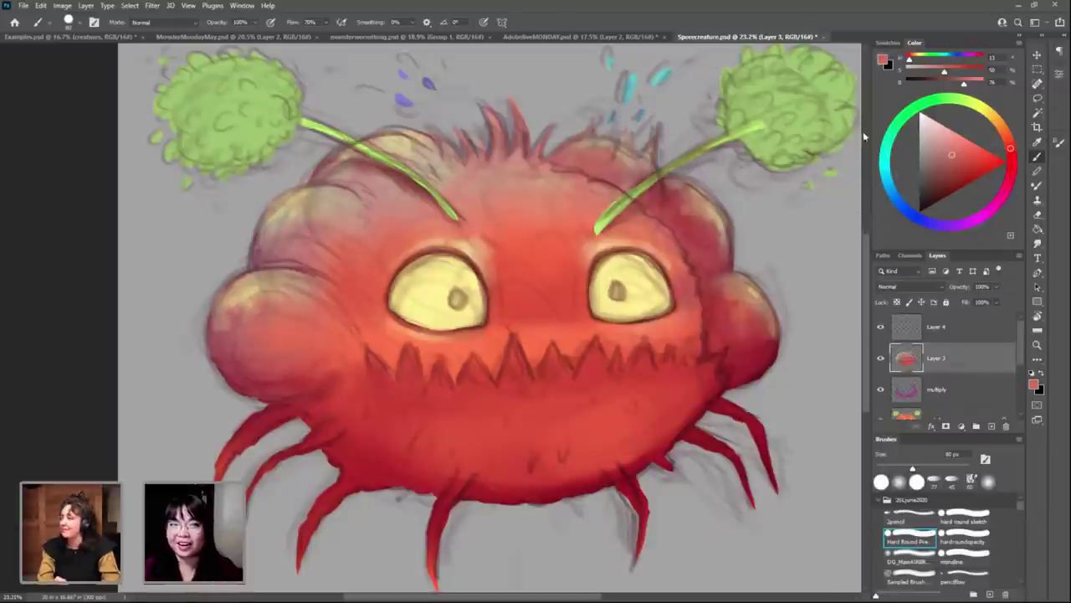
pyautogui.keyDown('alt'); pyautogui.click(749, 318); pyautogui.keyUp('alt')
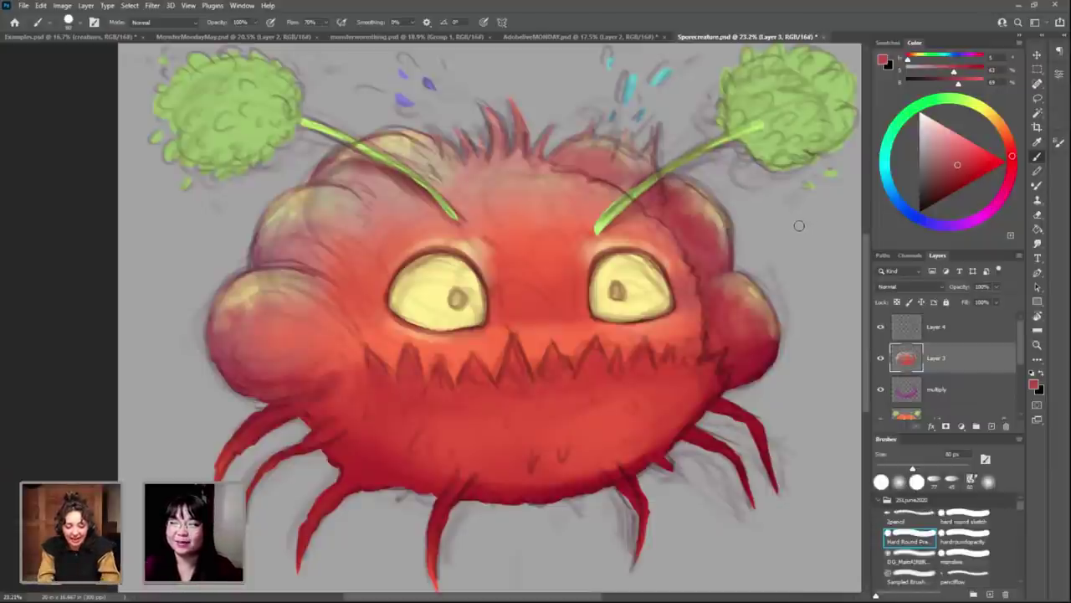
pyautogui.keyDown('alt'); pyautogui.click(715, 219); pyautogui.keyUp('alt')
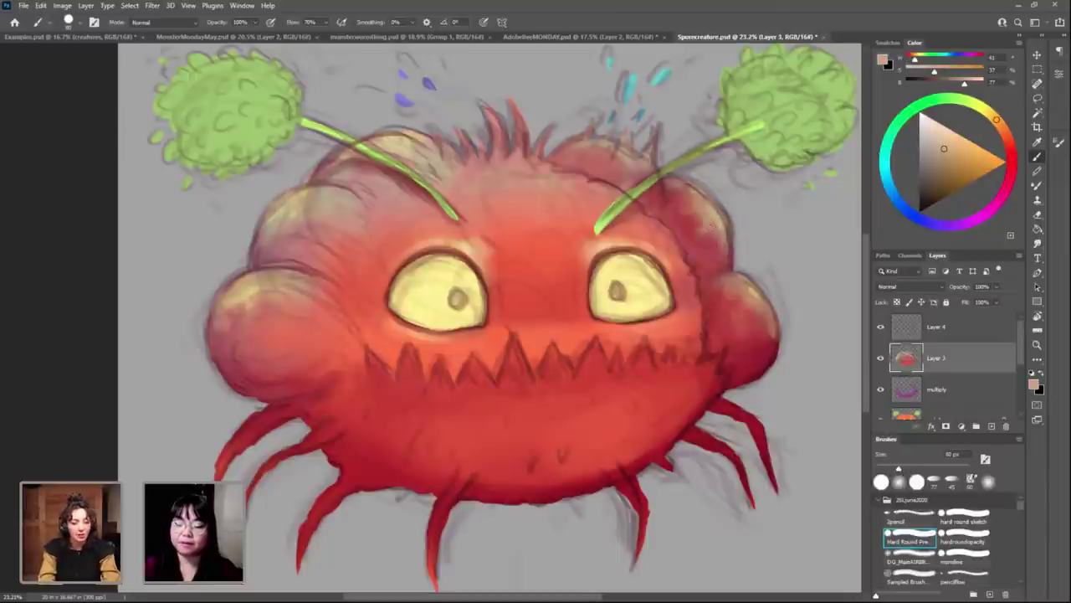
pyautogui.keyDown('alt'); pyautogui.click(712, 276); pyautogui.keyUp('alt')
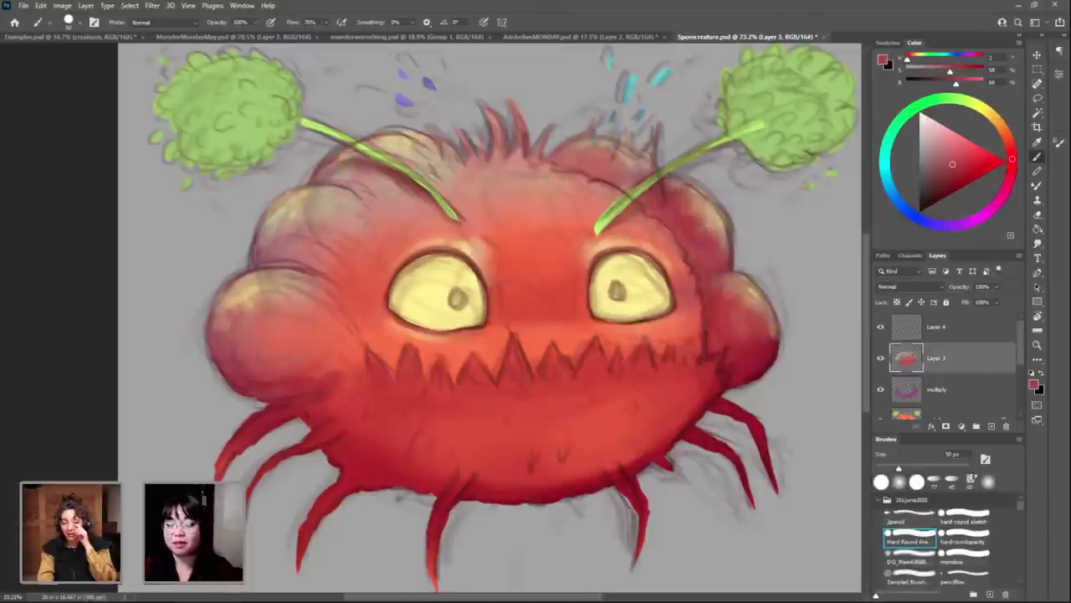
pyautogui.keyDown('alt'); pyautogui.click(712, 228); pyautogui.keyUp('alt')
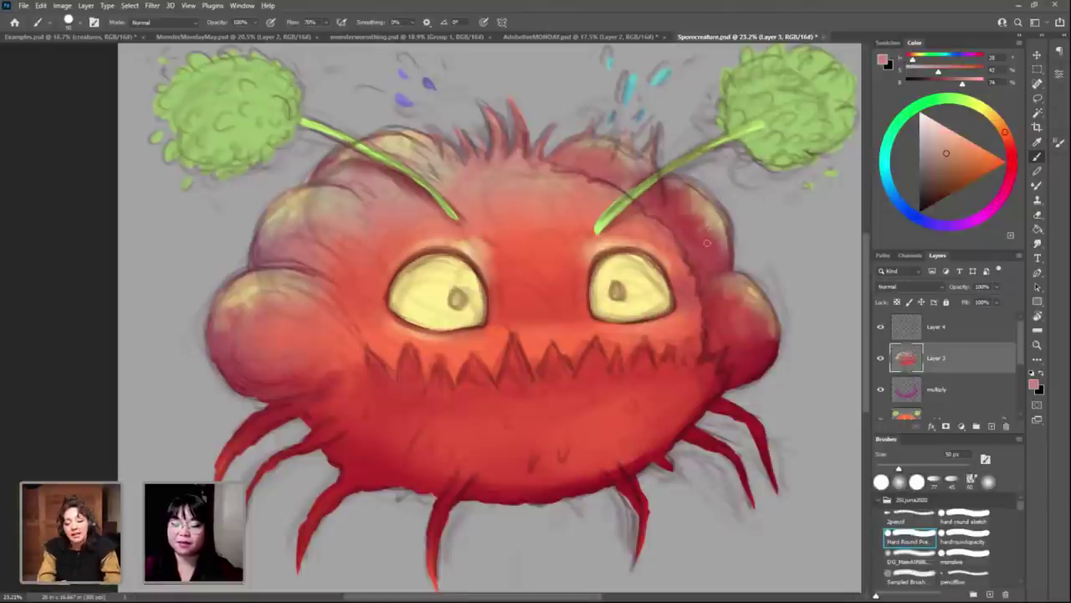
pyautogui.press('[')
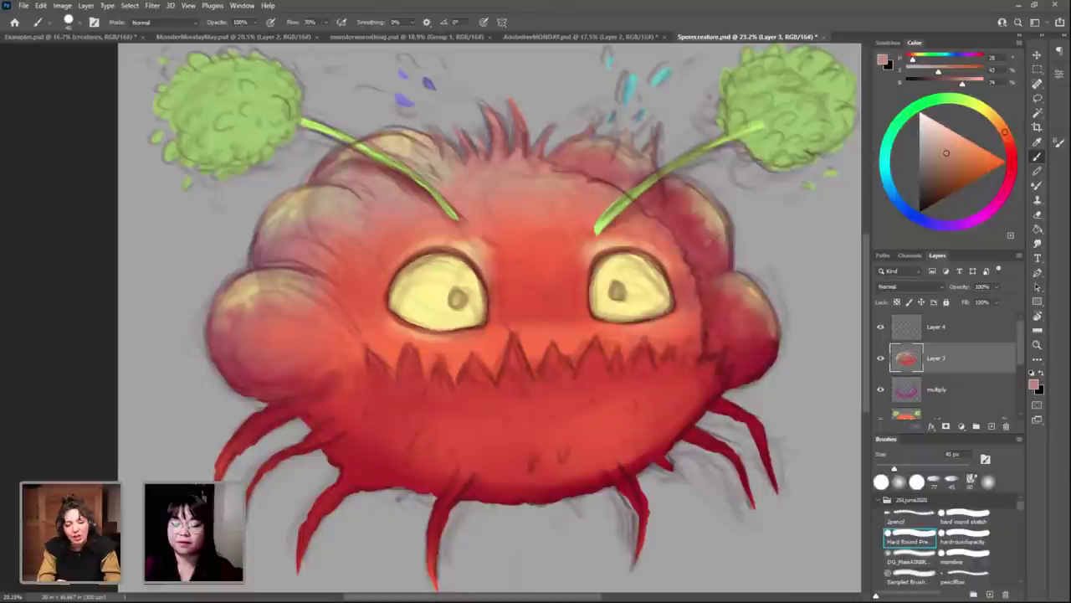
pyautogui.keyDown('alt'); pyautogui.click(703, 213); pyautogui.keyUp('alt')
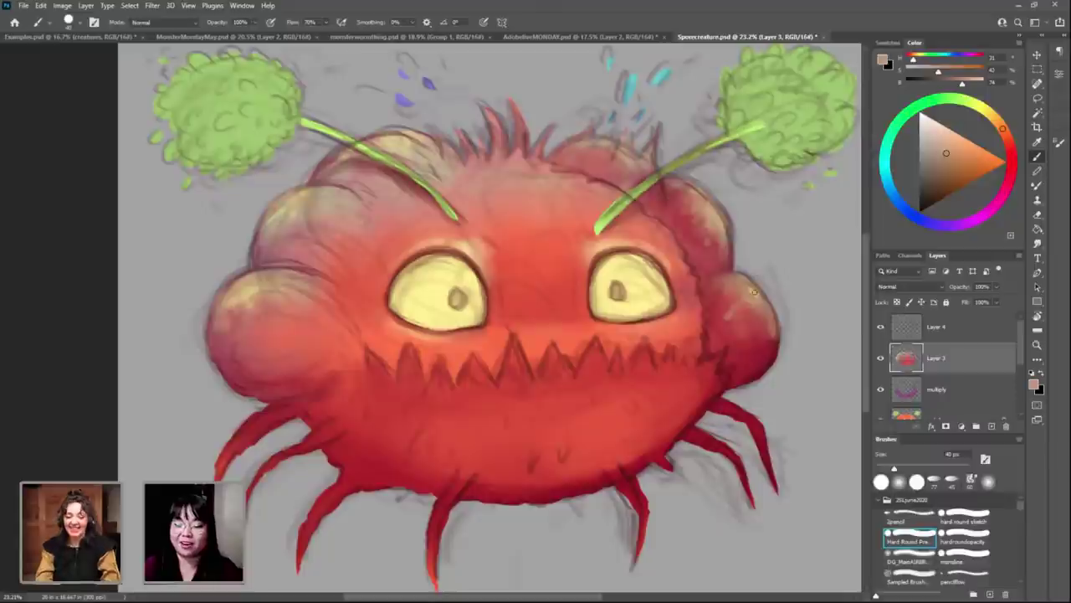
pyautogui.keyDown('alt'); pyautogui.click(746, 330); pyautogui.keyUp('alt')
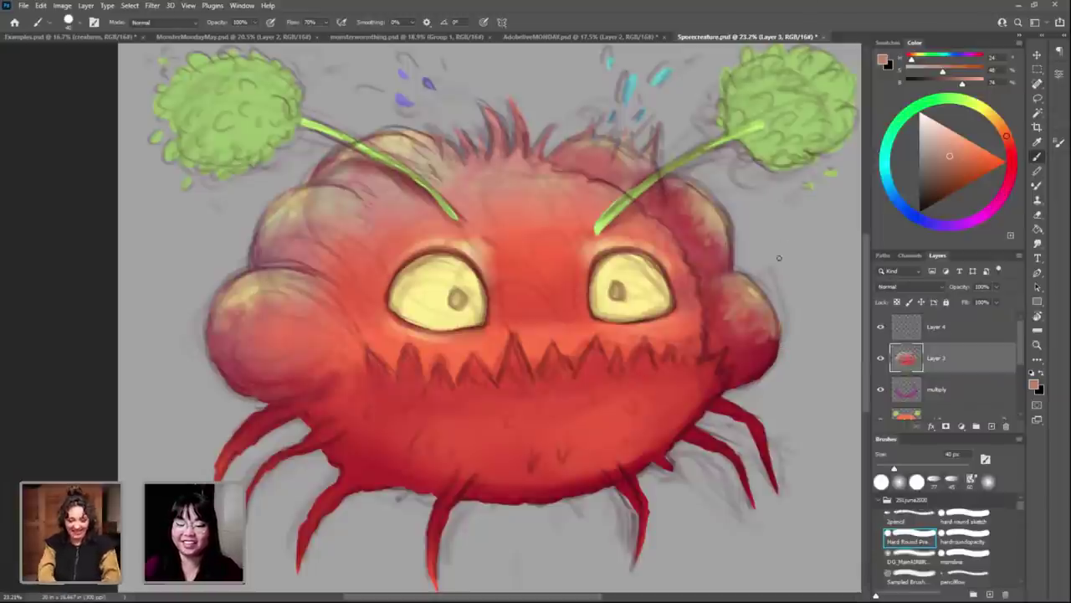
pyautogui.keyDown('alt'); pyautogui.click(718, 342); pyautogui.keyUp('alt')
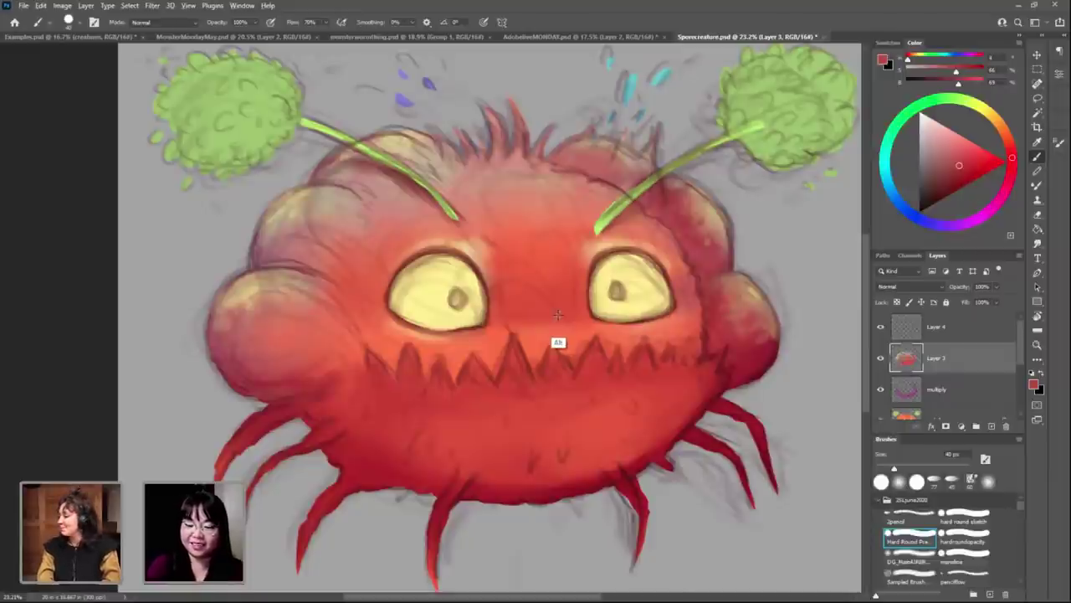
# Step: Paint a purple blush between the eyes and blend pinkish red over it
pyautogui.moveTo(988, 216)
pyautogui.mouseDown()
pyautogui.moveTo(994, 206)
pyautogui.moveTo(963, 171)
pyautogui.mouseUp()
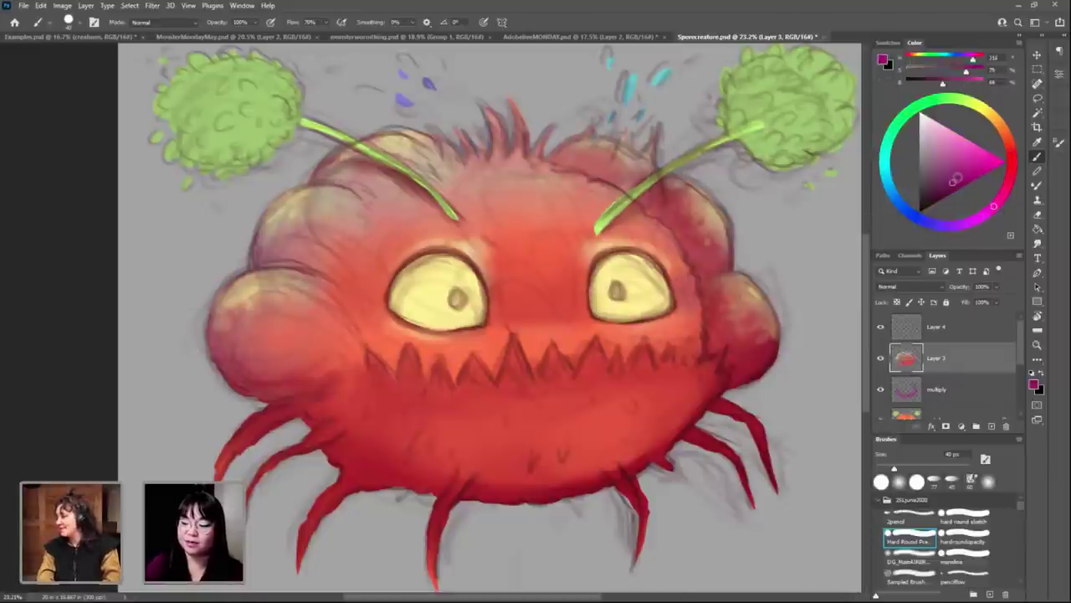
pyautogui.moveTo(950, 209); pyautogui.dragTo(969, 222)
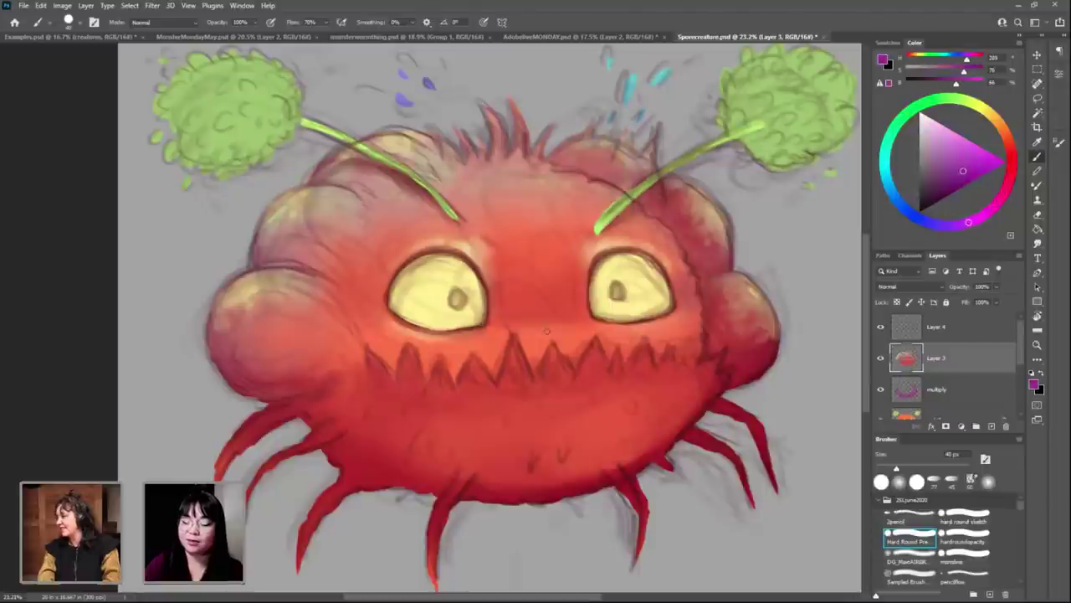
pyautogui.press(']')
pyautogui.press(']')
pyautogui.moveTo(500, 321); pyautogui.dragTo(536, 318)
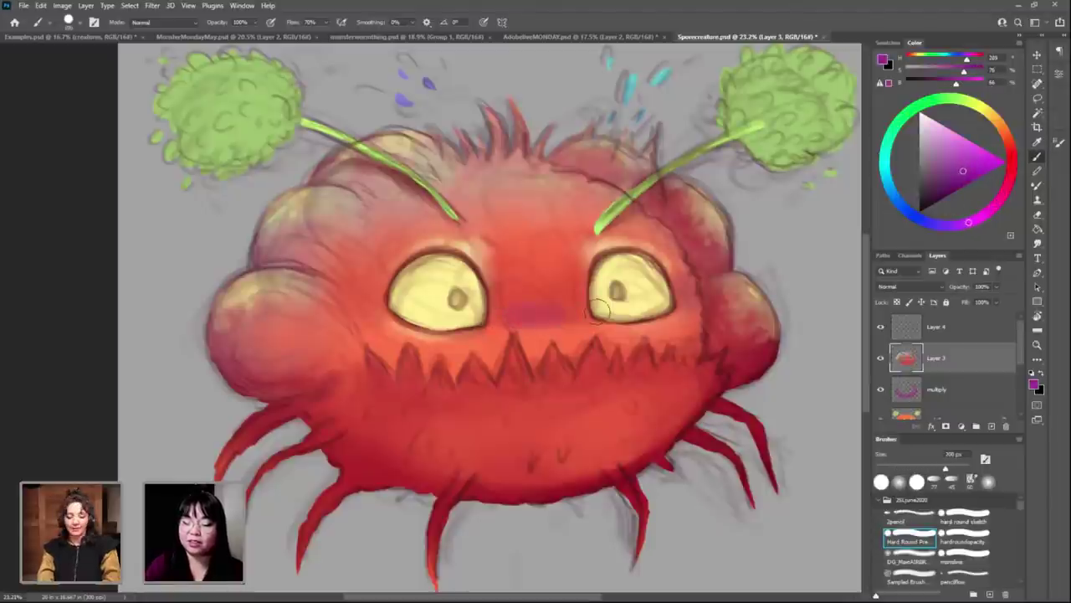
pyautogui.keyDown('alt'); pyautogui.click(546, 339); pyautogui.keyUp('alt')
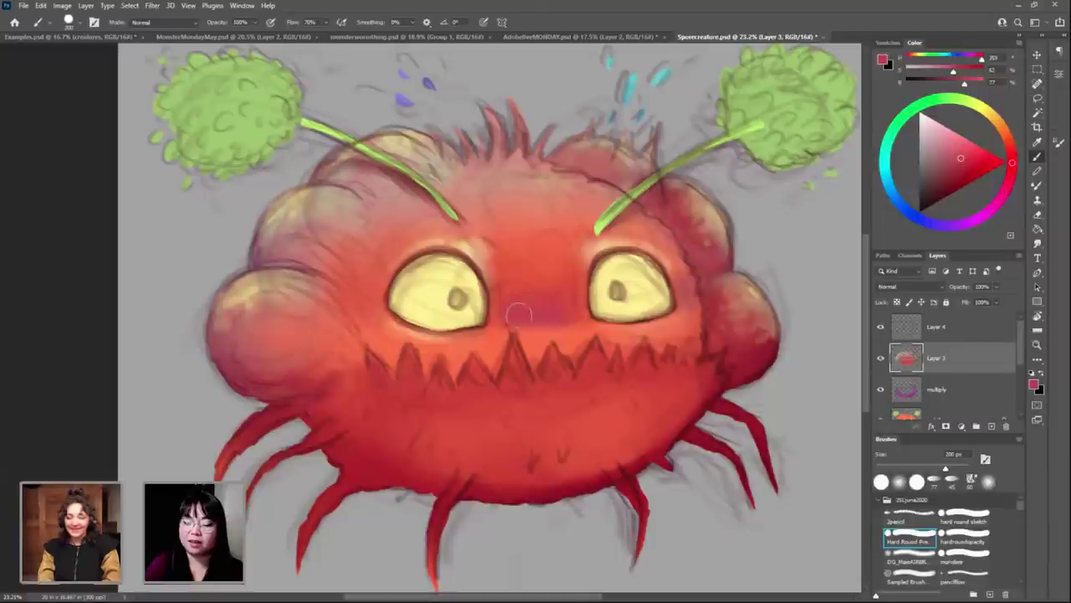
pyautogui.keyDown('alt'); pyautogui.click(583, 330); pyautogui.keyUp('alt')
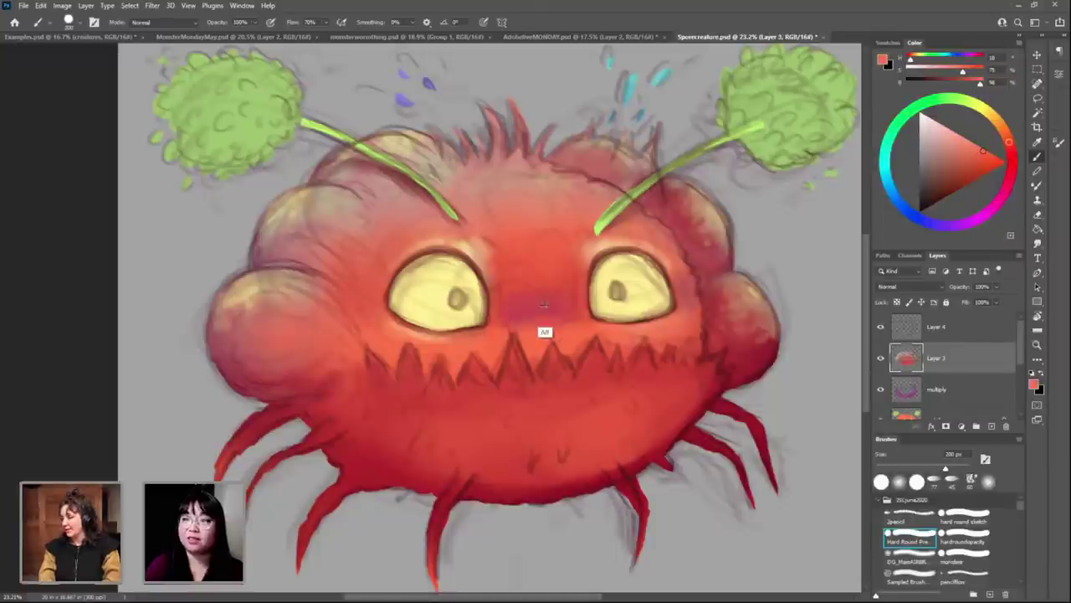
pyautogui.keyDown('alt'); pyautogui.click(535, 333); pyautogui.keyUp('alt')
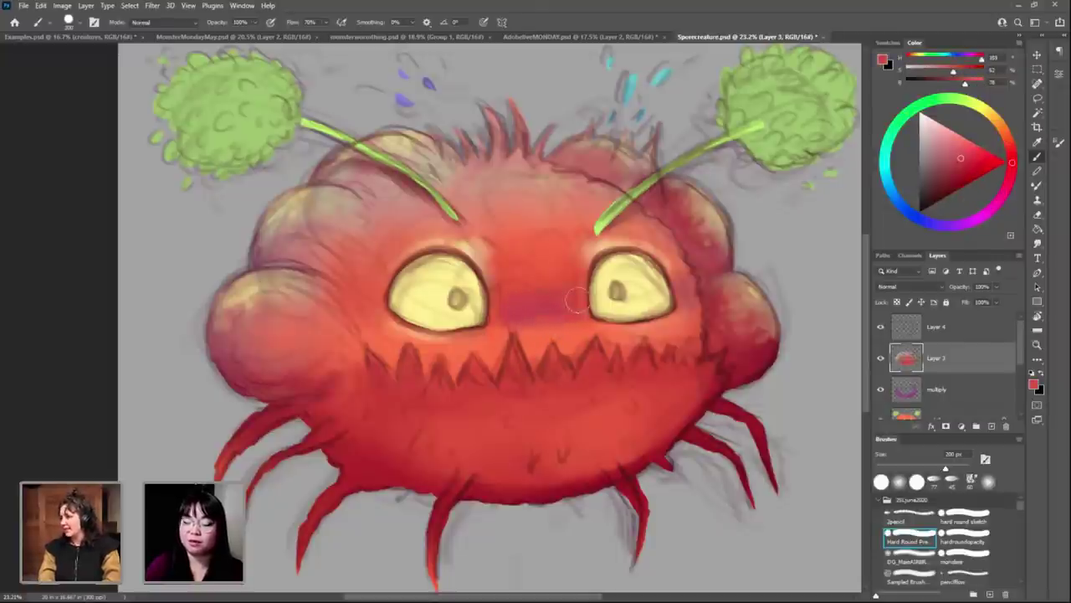
pyautogui.moveTo(494, 294); pyautogui.dragTo(540, 312)
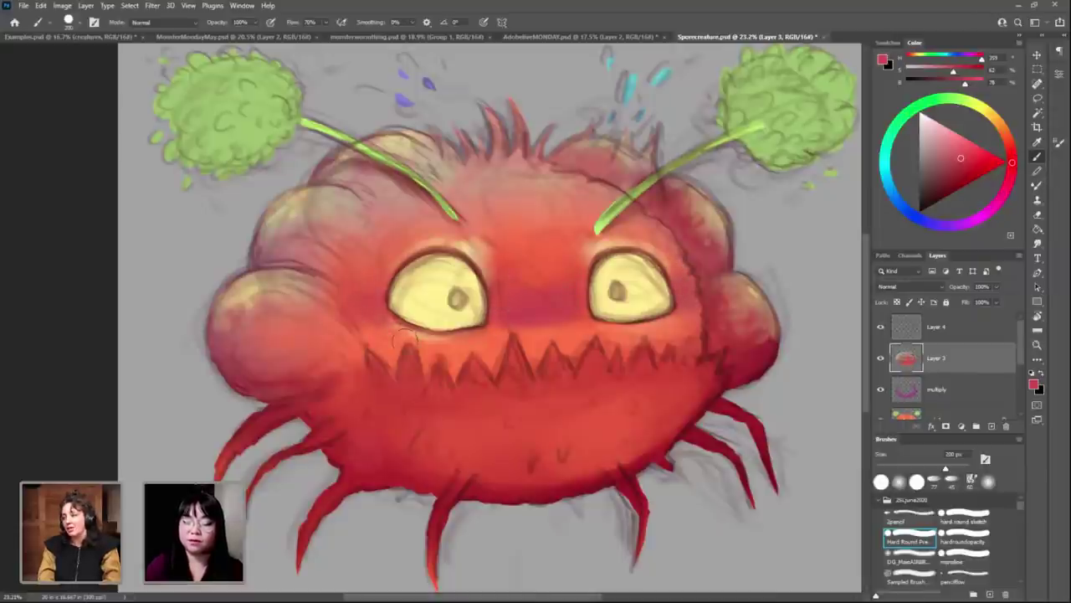
# Step: Settle on a warm orange-tinted red at 125 px and add a new empty Layer 5
pyautogui.keyDown('alt'); pyautogui.click(375, 331); pyautogui.keyUp('alt')
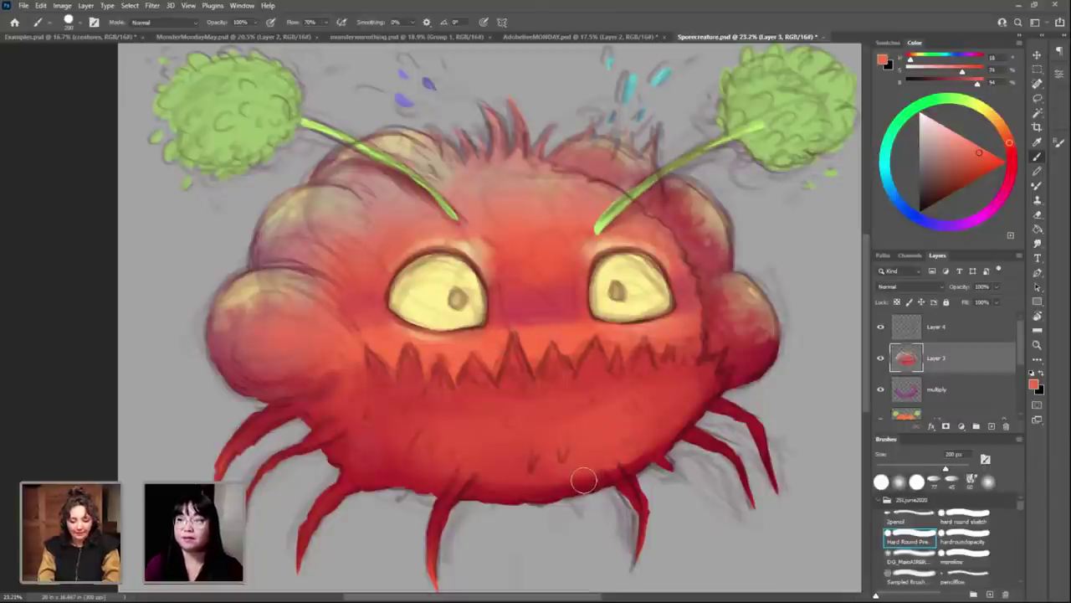
pyautogui.keyDown('alt'); pyautogui.click(574, 328); pyautogui.keyUp('alt')
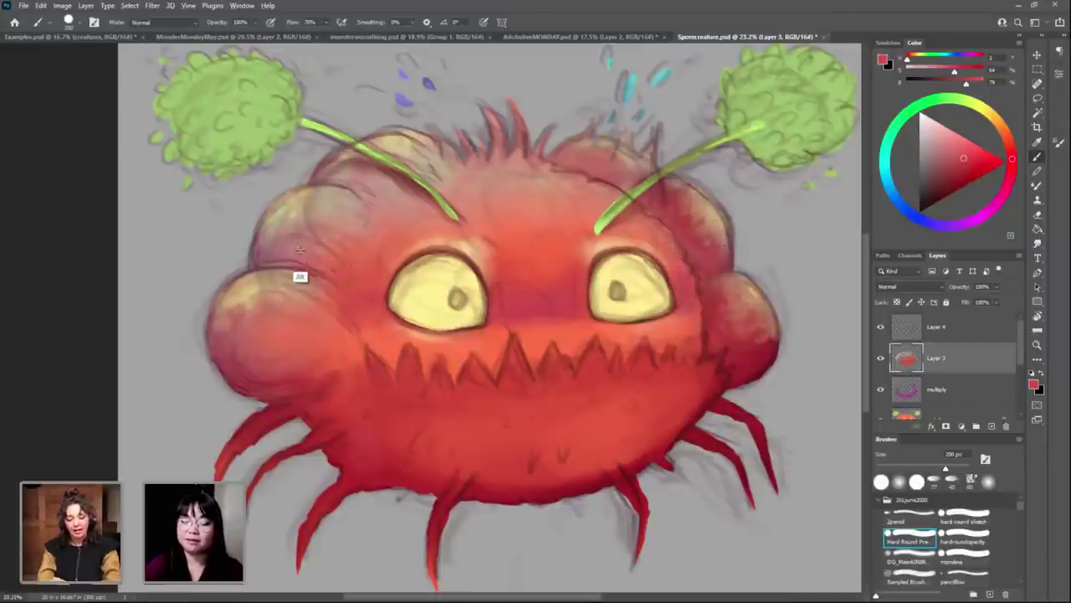
pyautogui.keyDown('alt'); pyautogui.click(303, 277); pyautogui.keyUp('alt')
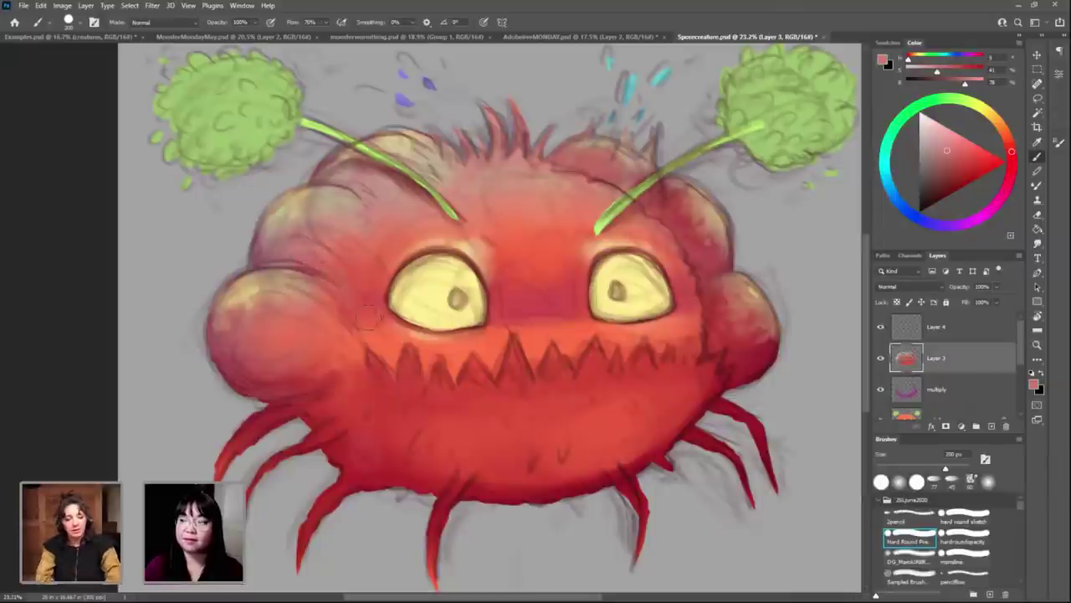
pyautogui.keyDown('alt'); pyautogui.click(376, 361); pyautogui.keyUp('alt')
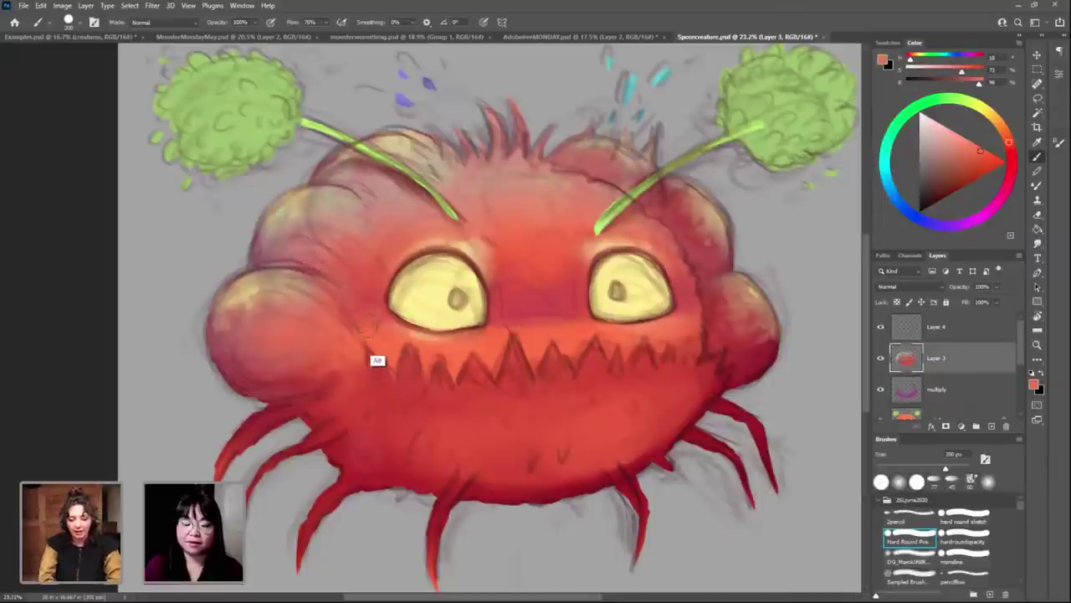
pyautogui.keyDown('alt'); pyautogui.click(337, 404); pyautogui.keyUp('alt')
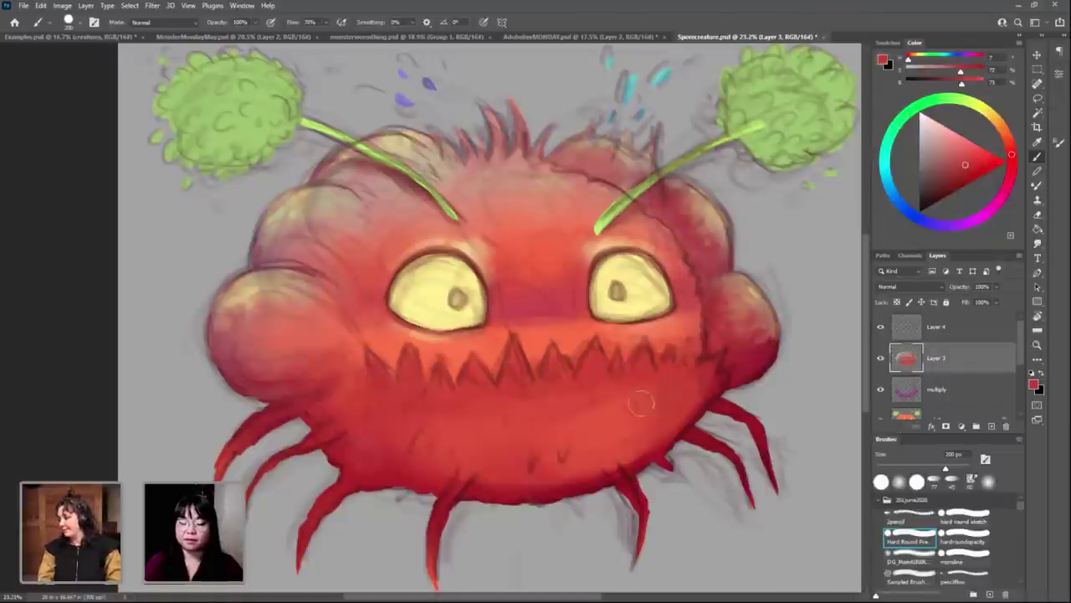
pyautogui.keyDown('alt'); pyautogui.click(515, 310); pyautogui.keyUp('alt')
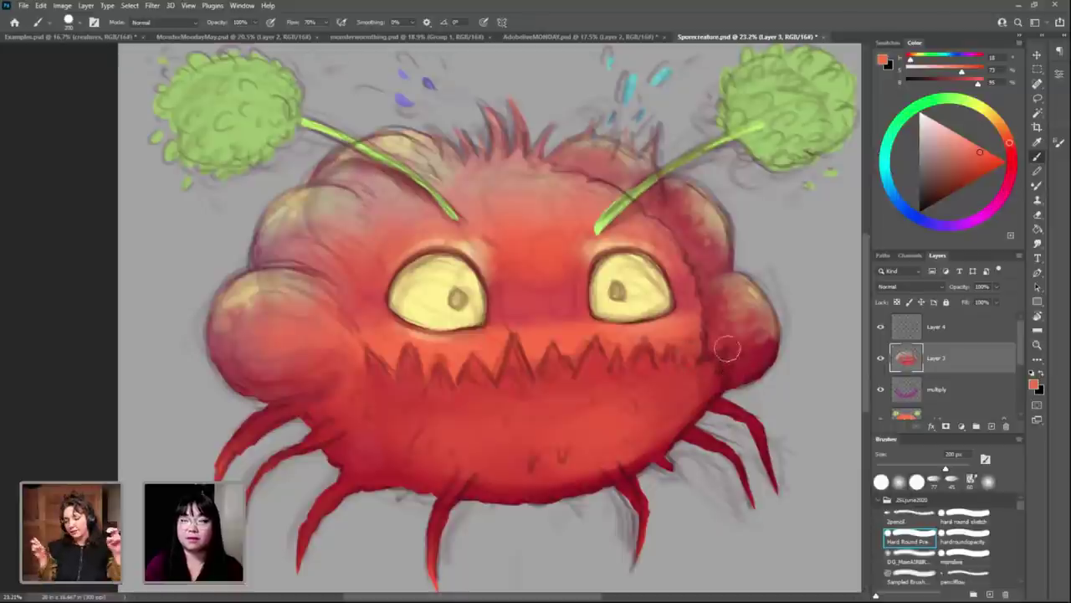
pyautogui.keyDown('alt'); pyautogui.click(577, 303); pyautogui.keyUp('alt')
pyautogui.press('[')
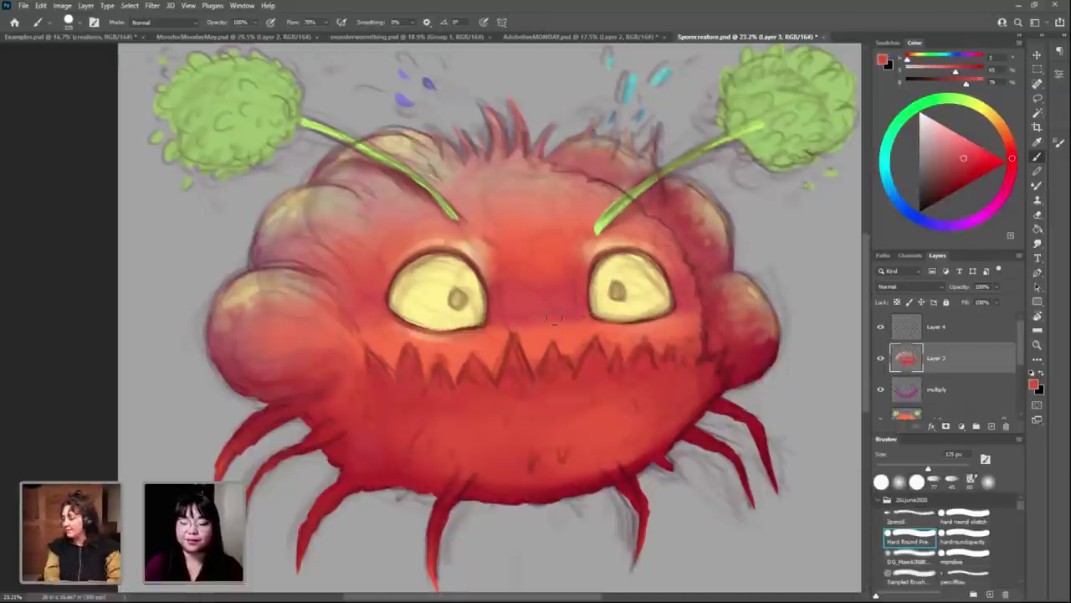
pyautogui.press('[')
pyautogui.press('[')
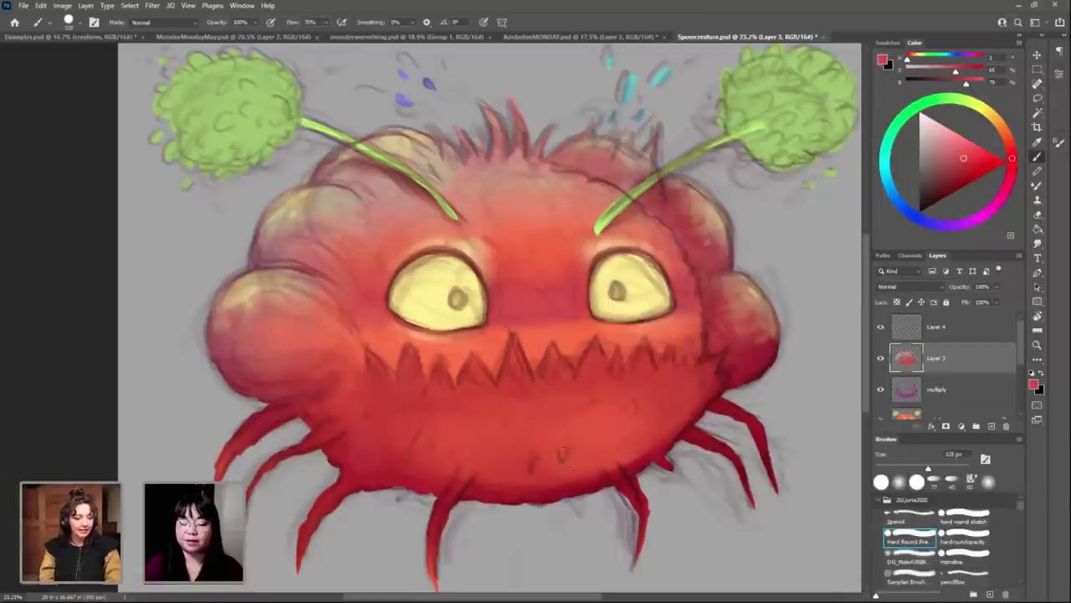
pyautogui.keyDown('alt'); pyautogui.click(598, 487); pyautogui.keyUp('alt')
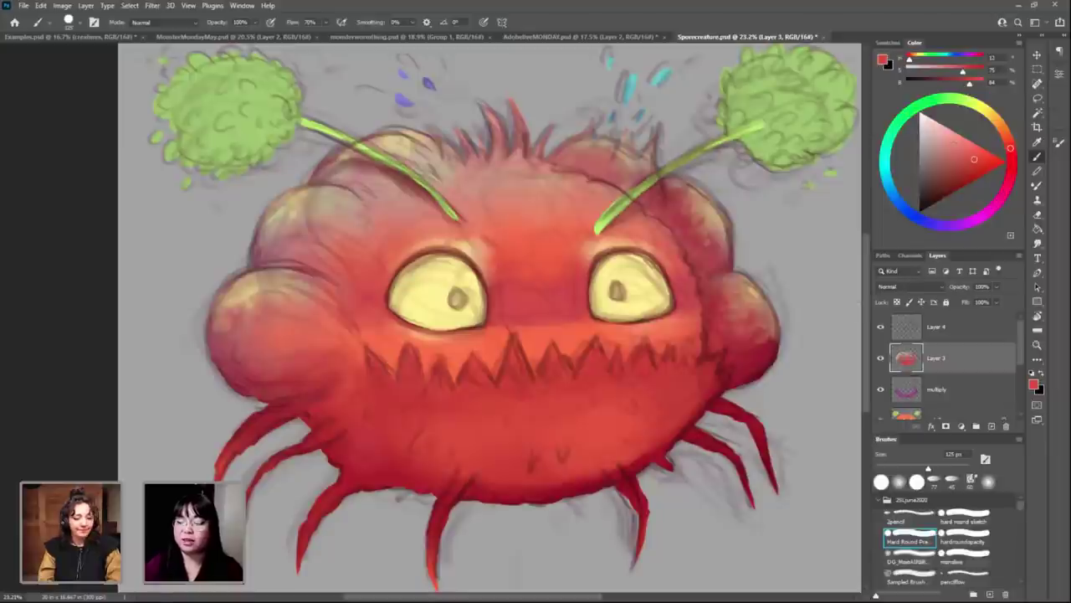
pyautogui.click(989, 113)
pyautogui.click(992, 426)
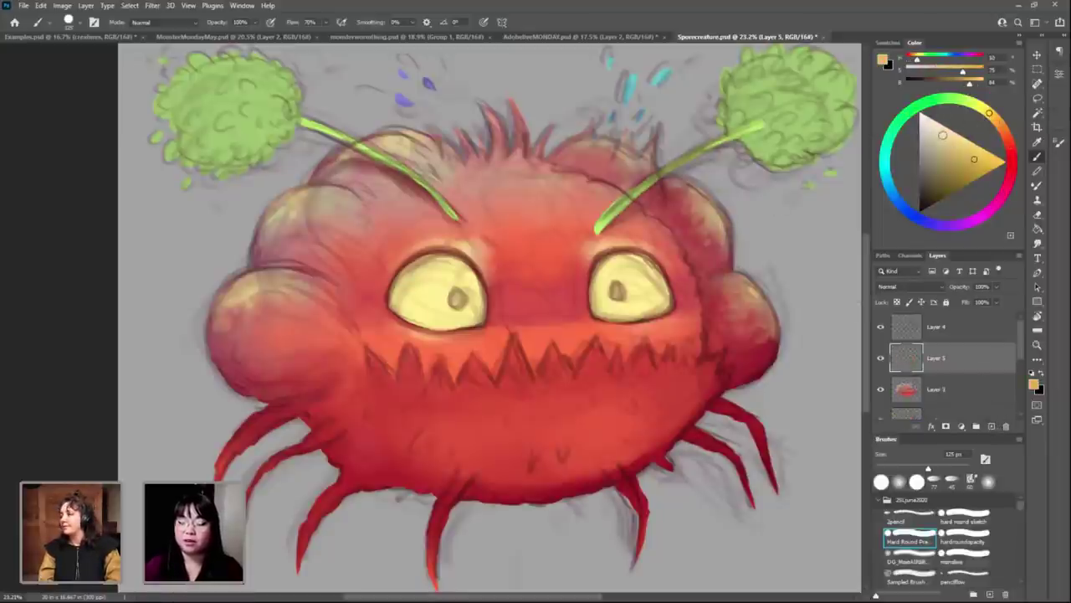
# Step: Paint pale near-white rim highlights along the right edge and the left body lobes
pyautogui.click(939, 124)
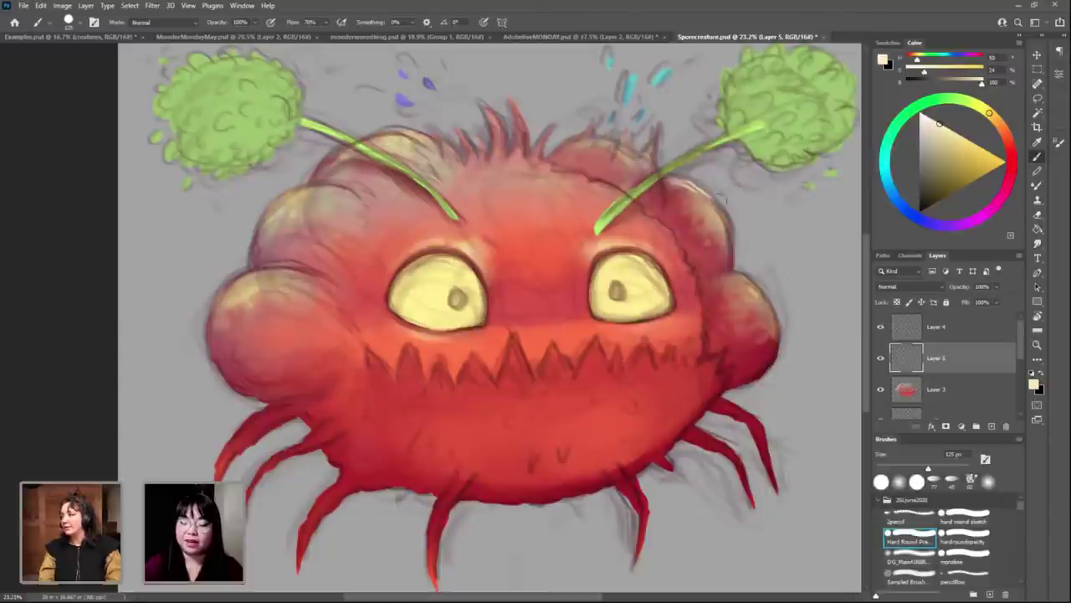
pyautogui.moveTo(691, 182)
pyautogui.mouseDown()
pyautogui.moveTo(777, 331)
pyautogui.moveTo(782, 360)
pyautogui.moveTo(764, 387)
pyautogui.mouseUp()
pyautogui.press('[')
pyautogui.press('[')
pyautogui.press('[')
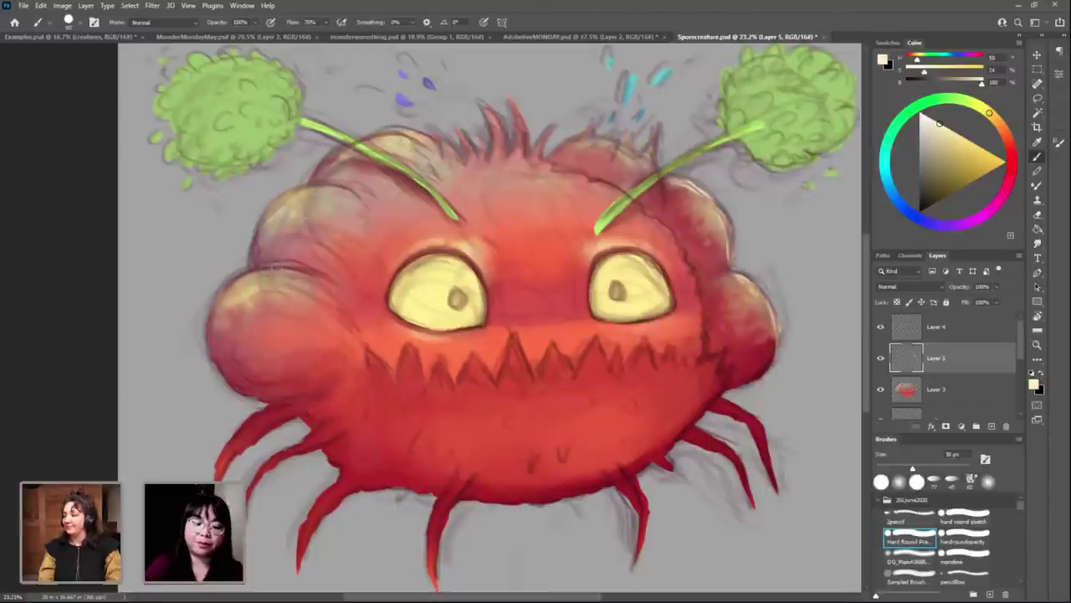
pyautogui.moveTo(300, 267)
pyautogui.mouseDown()
pyautogui.moveTo(235, 273)
pyautogui.moveTo(211, 356)
pyautogui.mouseUp()
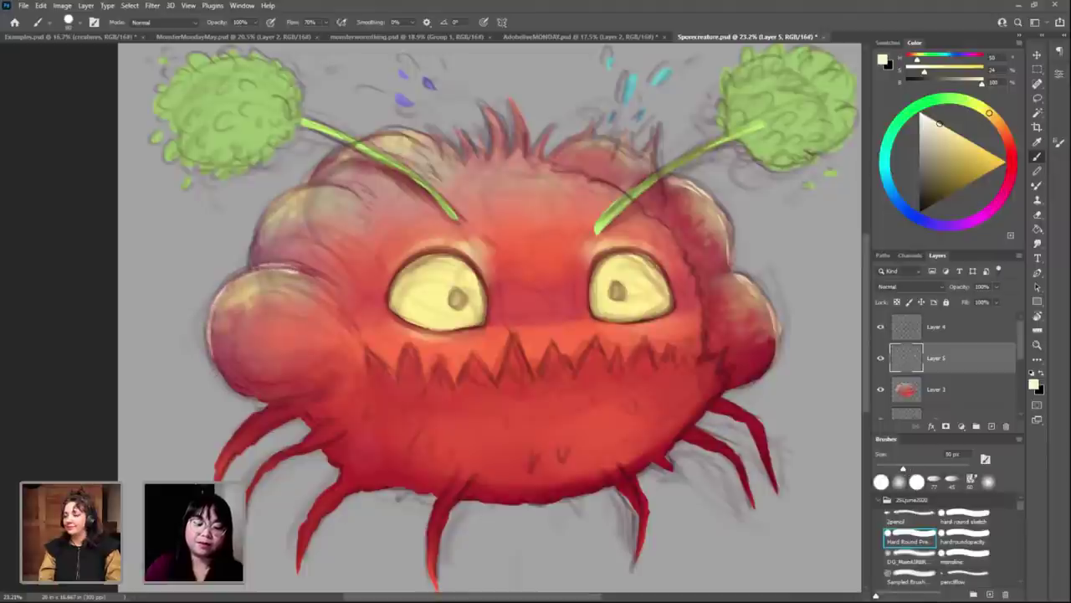
pyautogui.moveTo(222, 292); pyautogui.dragTo(306, 271)
pyautogui.press(']')
pyautogui.press(']')
pyautogui.press(']')
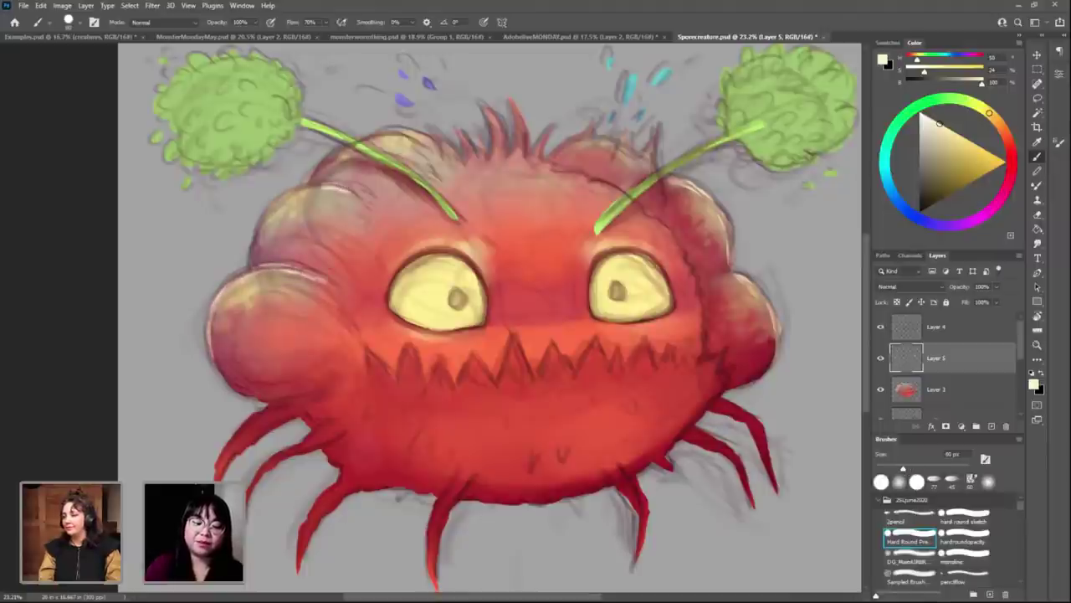
pyautogui.moveTo(334, 185); pyautogui.dragTo(254, 265)
pyautogui.moveTo(939, 126); pyautogui.dragTo(924, 117)
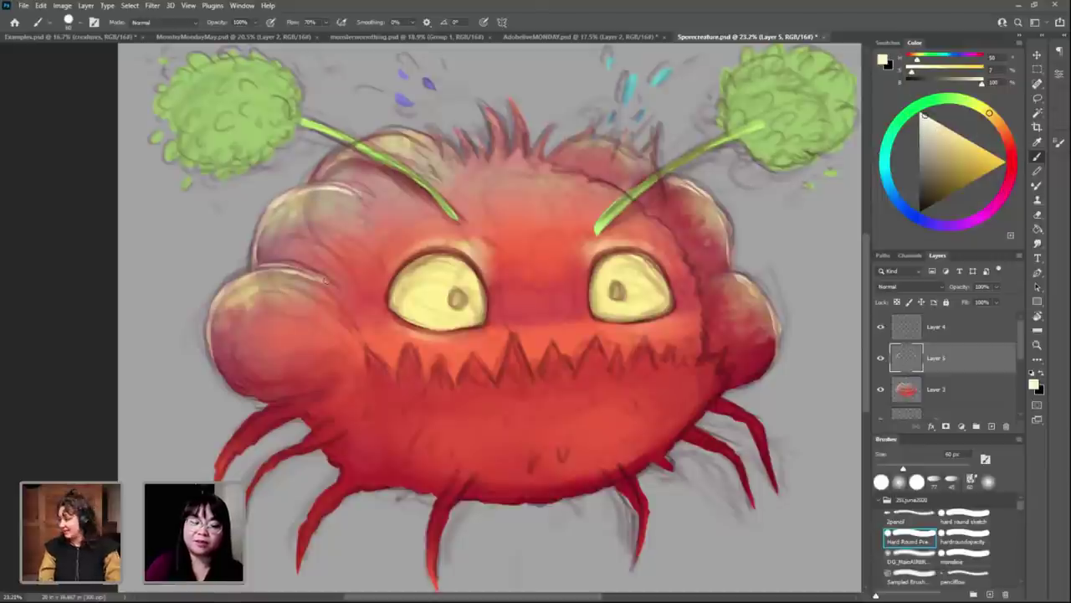
pyautogui.moveTo(333, 274); pyautogui.dragTo(219, 298)
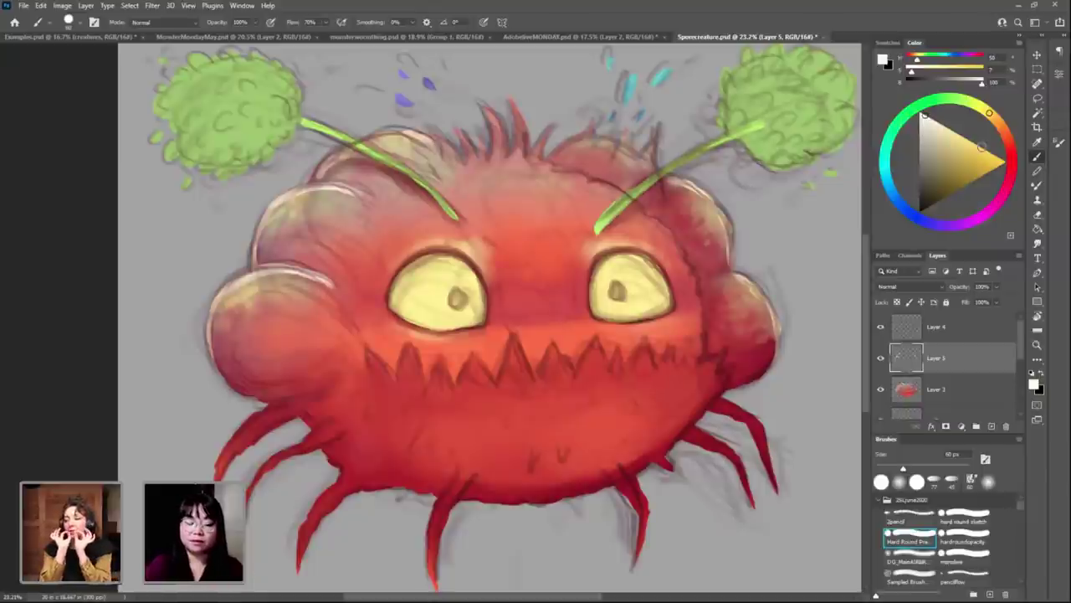
# Step: Try a pale yellow stroke between the teeth with the hard round brush, then undo it
pyautogui.press('.')
pyautogui.press('.')
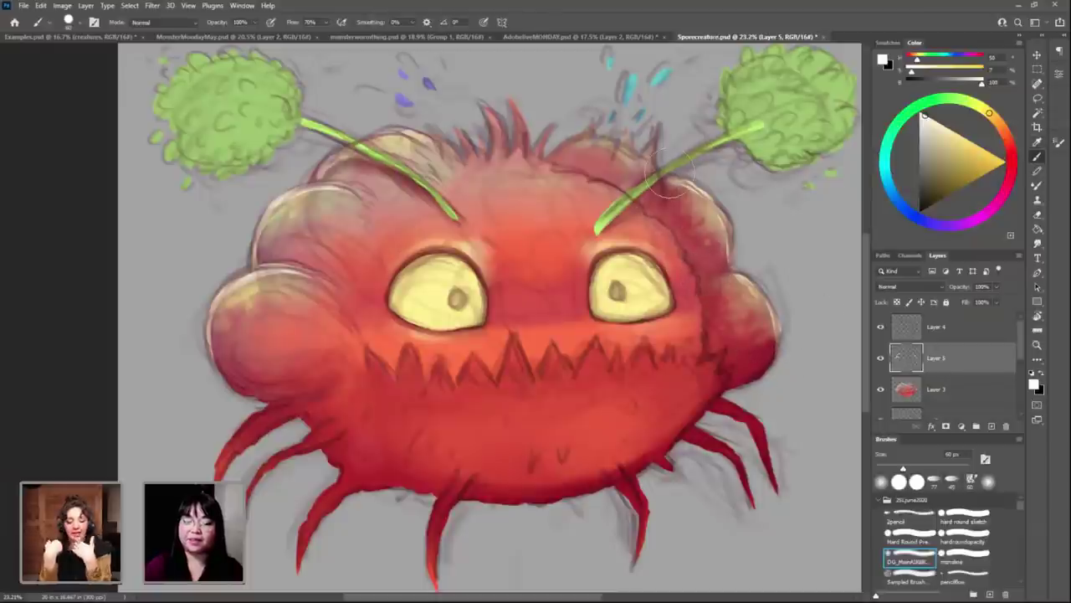
pyautogui.keyDown('alt'); pyautogui.click(634, 305); pyautogui.keyUp('alt')
pyautogui.press(',')
pyautogui.press(',')
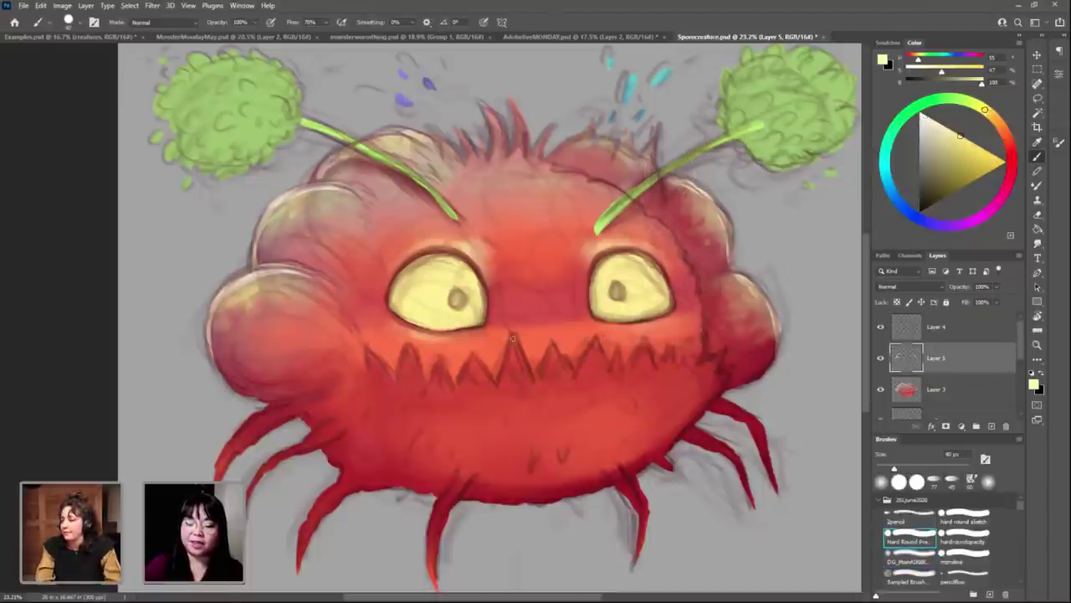
pyautogui.moveTo(512, 333); pyautogui.dragTo(503, 383)
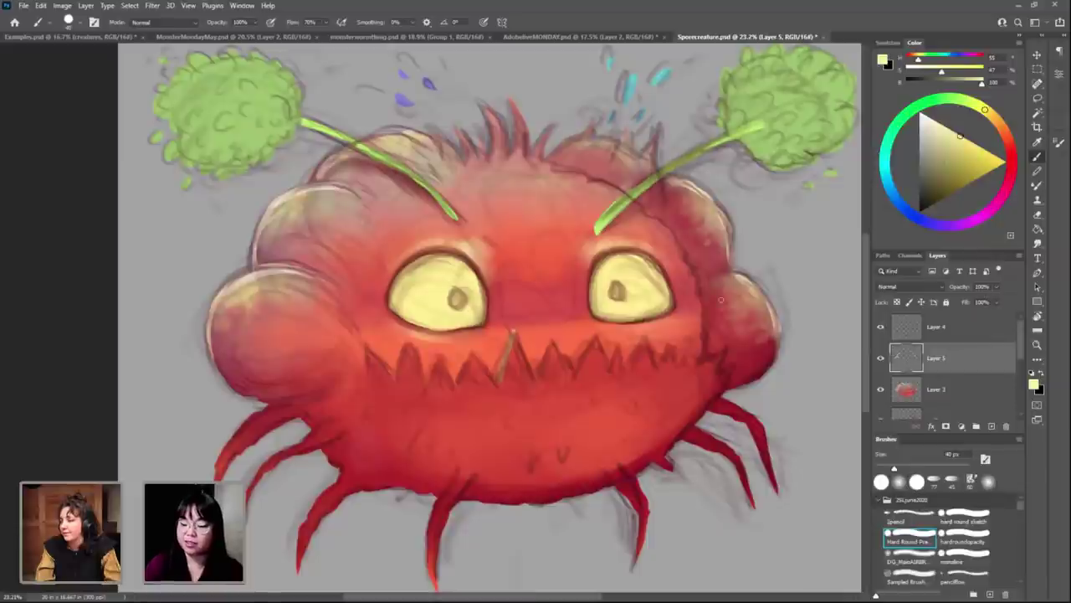
pyautogui.hotkey('ctrl', 'z')
# Step: Undo the dark head strokes on Layer 4, then outline the teeth in pale yellow at 35 px
pyautogui.click(979, 328)
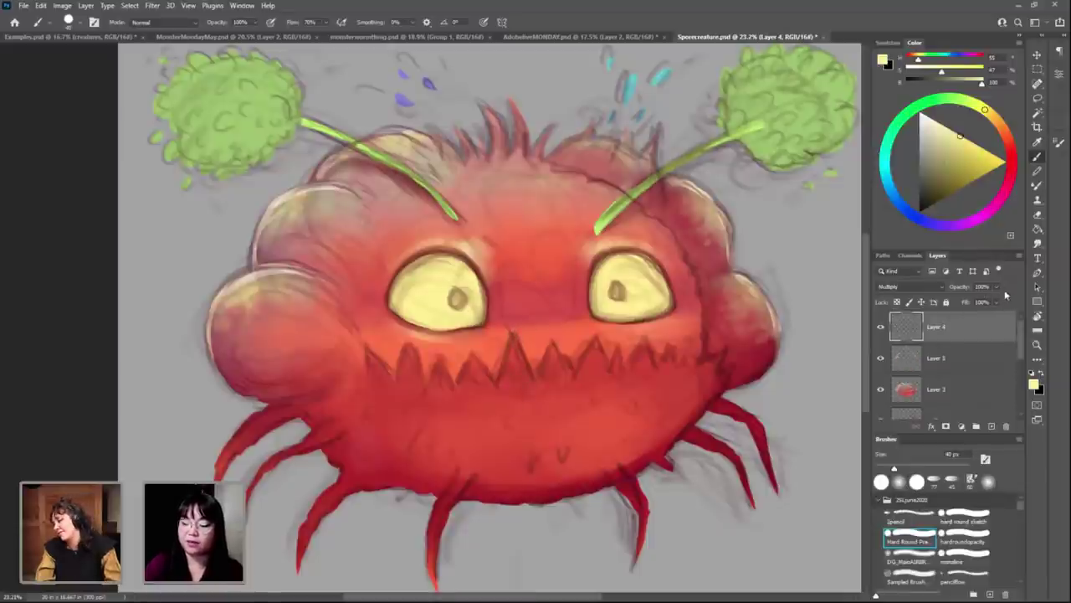
pyautogui.hotkey('ctrl', 'z')
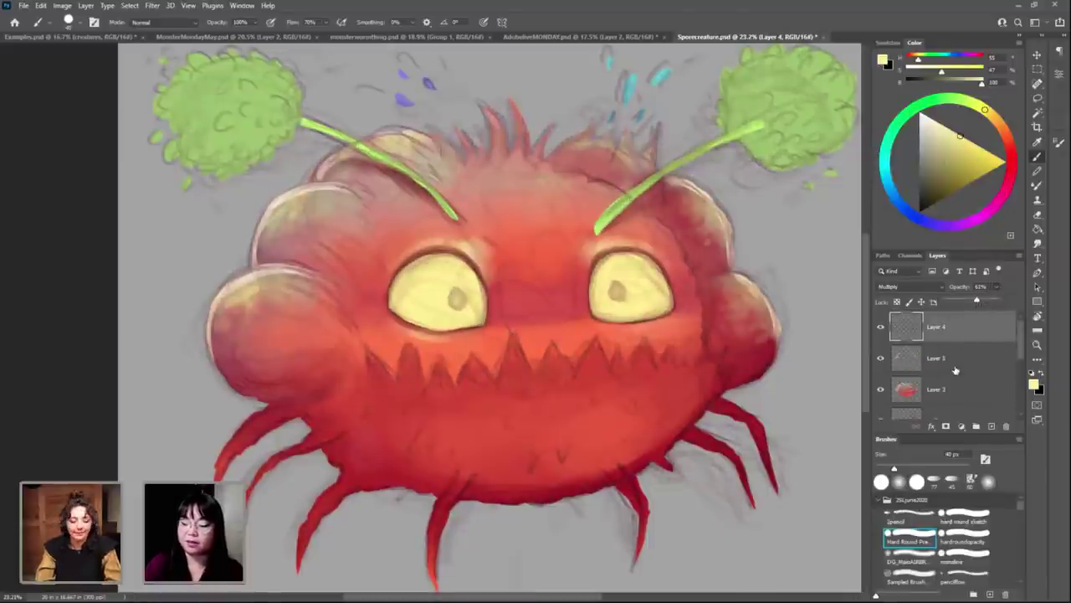
pyautogui.click(959, 360)
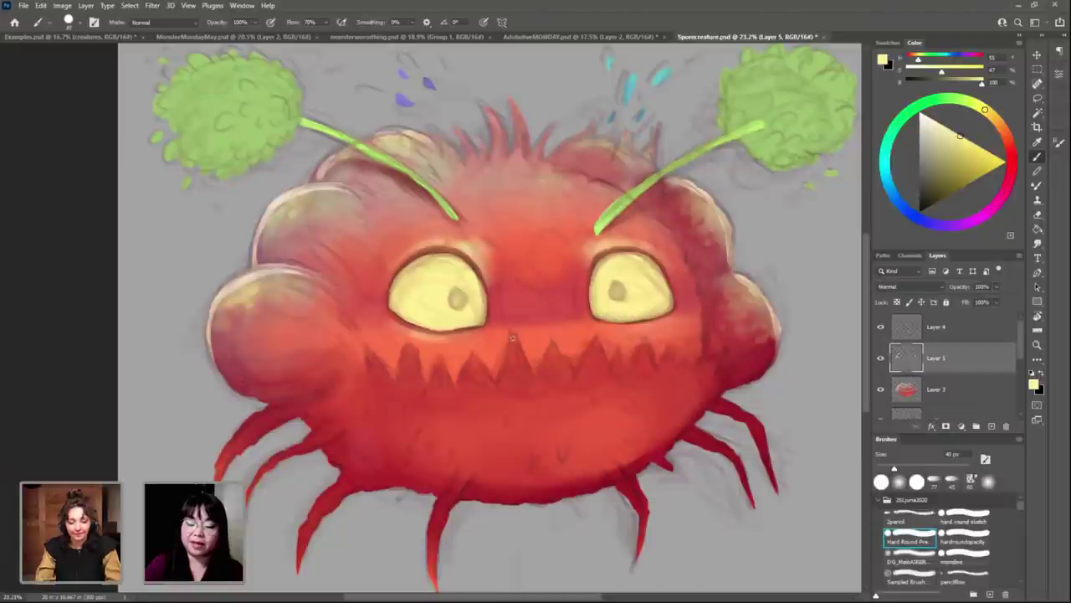
pyautogui.press('[')
pyautogui.moveTo(512, 337)
pyautogui.mouseDown()
pyautogui.moveTo(495, 382)
pyautogui.moveTo(523, 358)
pyautogui.moveTo(530, 377)
pyautogui.moveTo(547, 352)
pyautogui.moveTo(574, 373)
pyautogui.moveTo(593, 335)
pyautogui.moveTo(604, 363)
pyautogui.moveTo(619, 343)
pyautogui.moveTo(626, 368)
pyautogui.moveTo(638, 344)
pyautogui.moveTo(653, 369)
pyautogui.moveTo(668, 344)
pyautogui.mouseUp()
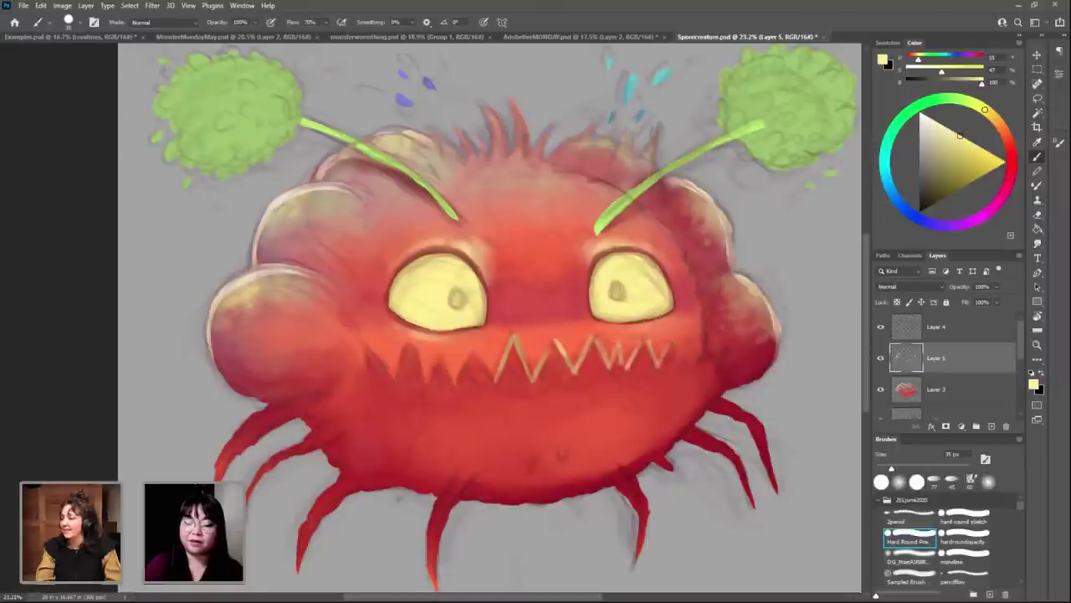
pyautogui.moveTo(476, 351)
pyautogui.mouseDown()
pyautogui.moveTo(495, 382)
pyautogui.moveTo(447, 383)
pyautogui.moveTo(432, 357)
pyautogui.moveTo(410, 376)
pyautogui.moveTo(400, 352)
pyautogui.moveTo(392, 368)
pyautogui.mouseUp()
# Step: Highlight the centre and rightmost teeth, alternating hard round and textured brushes
pyautogui.press('.')
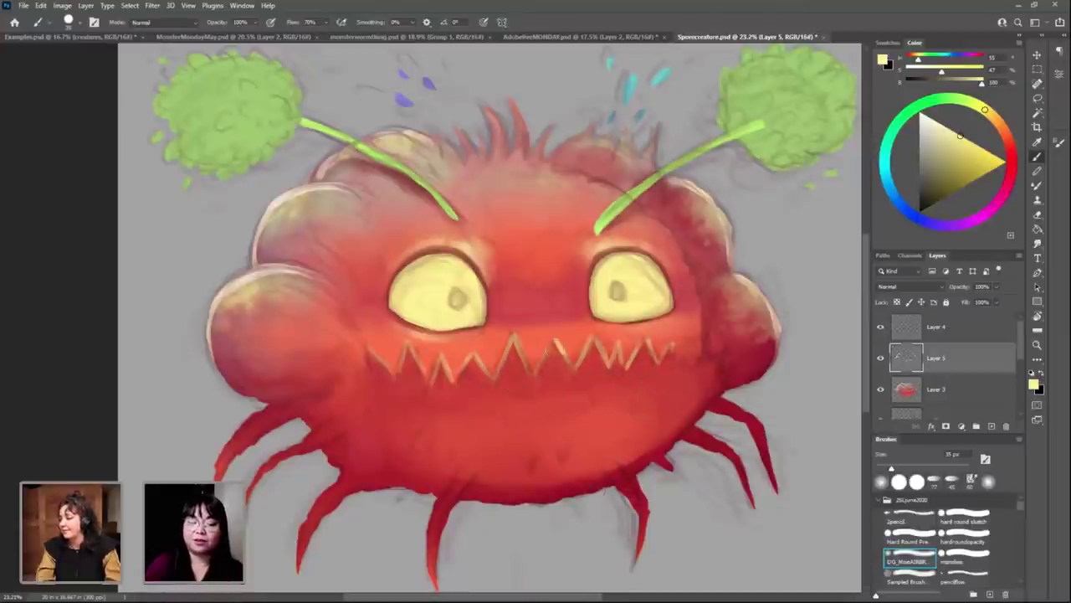
pyautogui.press(',')
pyautogui.moveTo(514, 341); pyautogui.dragTo(513, 363)
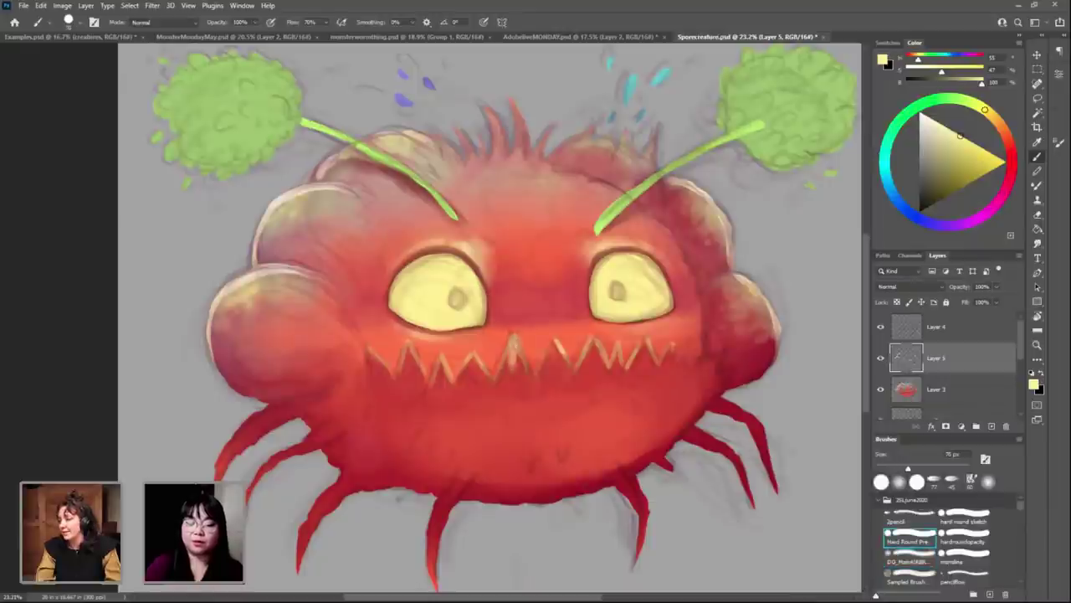
pyautogui.keyDown('alt'); pyautogui.click(514, 343); pyautogui.keyUp('alt')
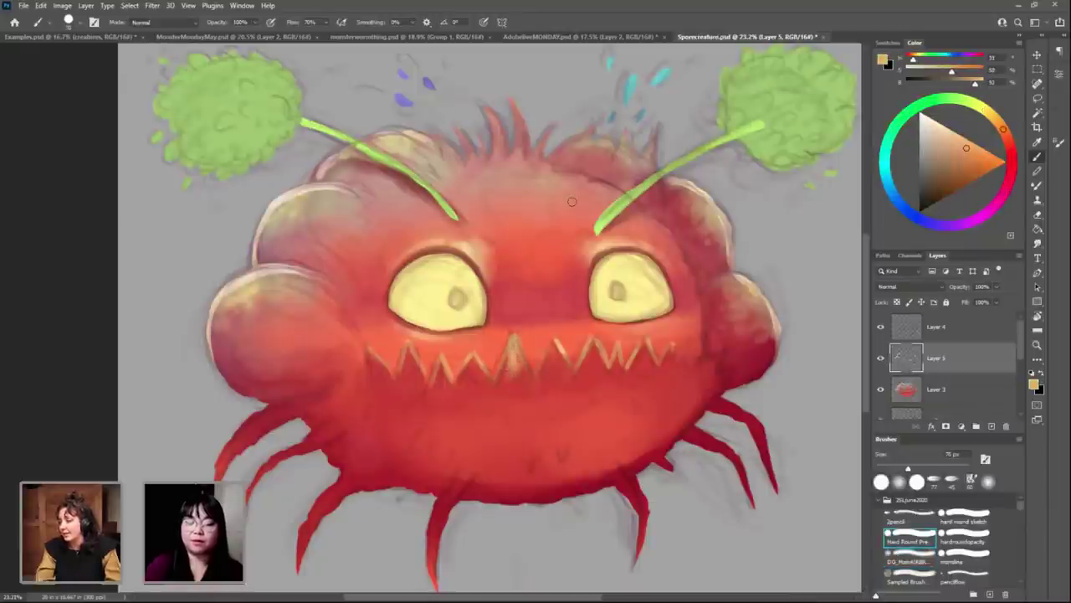
pyautogui.press('.')
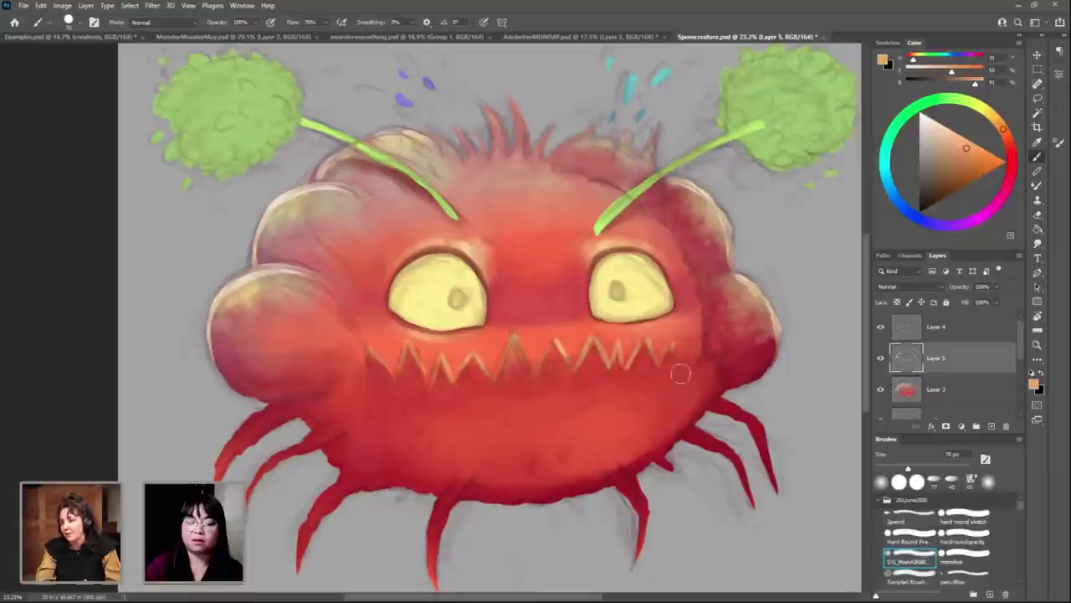
pyautogui.moveTo(657, 358); pyautogui.dragTo(683, 356)
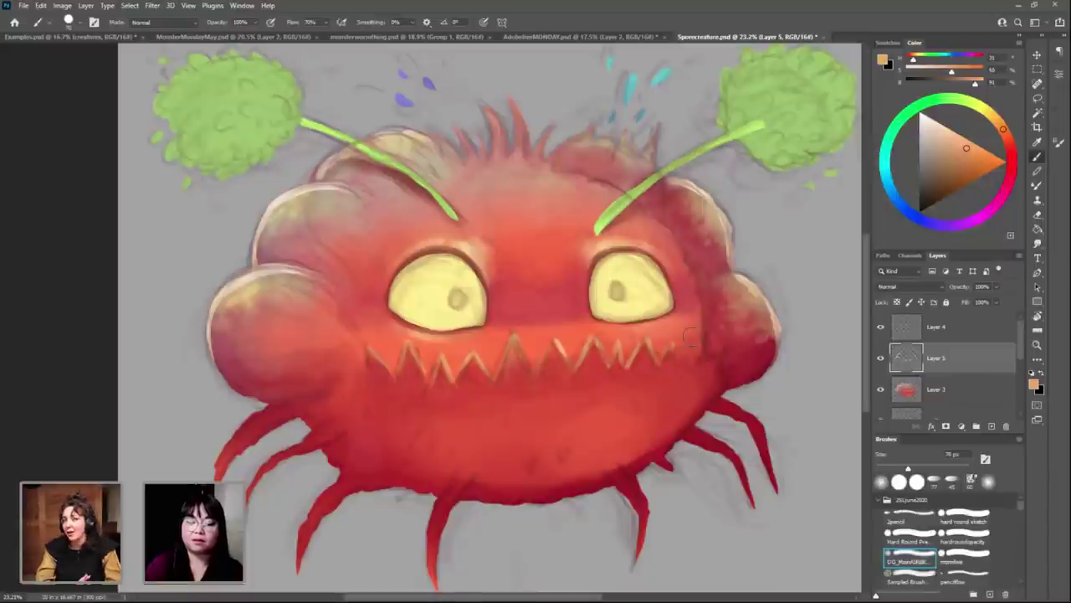
# Step: Set a 30 px hard brush with eye pale yellow and add a new layer above Layer 4
pyautogui.press(',')
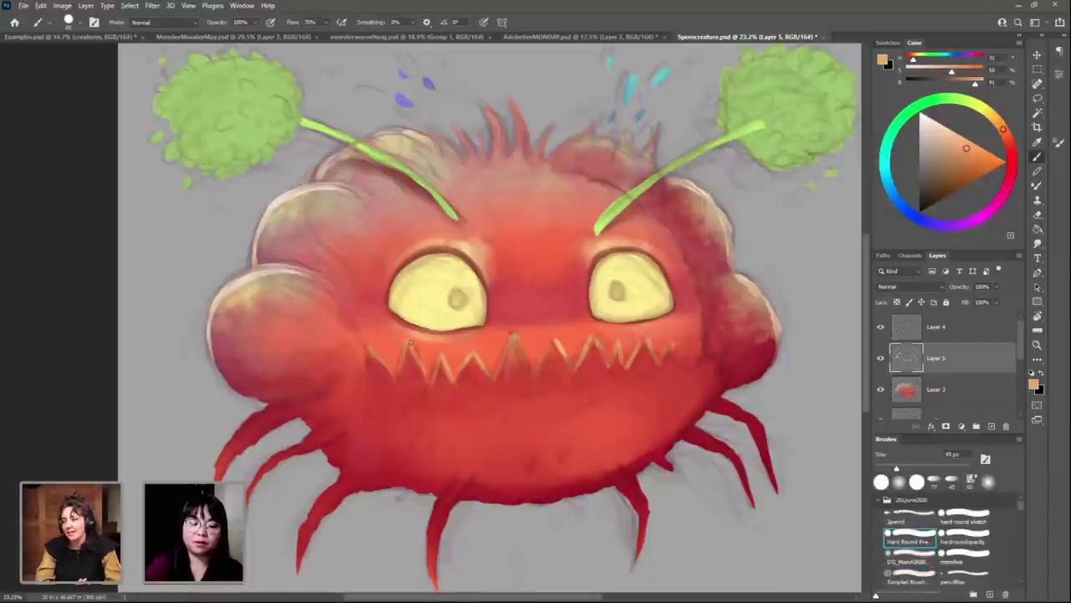
pyautogui.press('[')
pyautogui.press('[')
pyautogui.press('[')
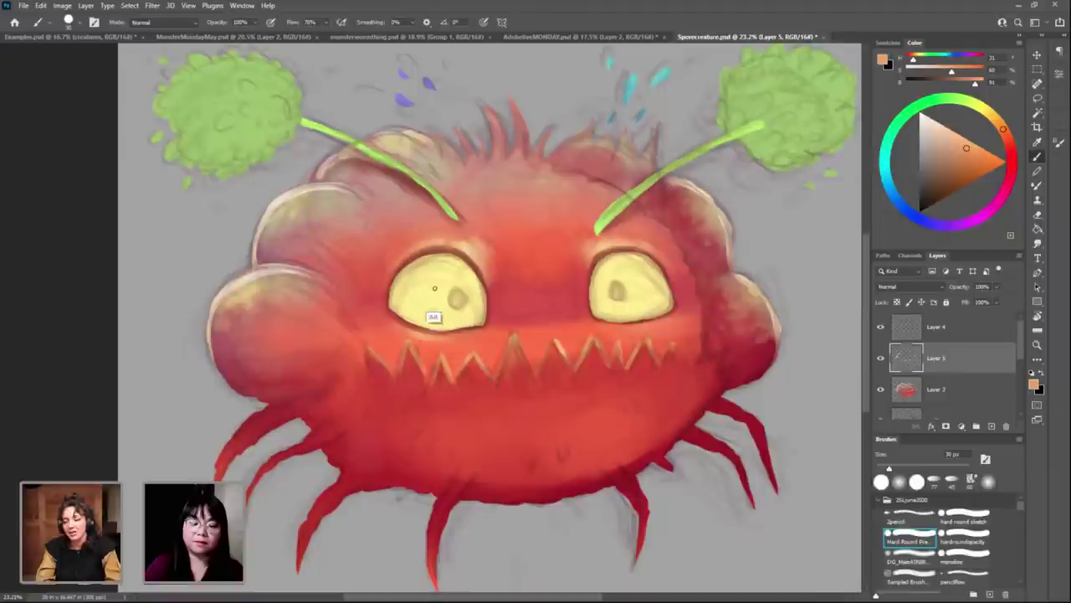
pyautogui.keyDown('alt'); pyautogui.click(432, 311); pyautogui.keyUp('alt')
pyautogui.click(954, 327)
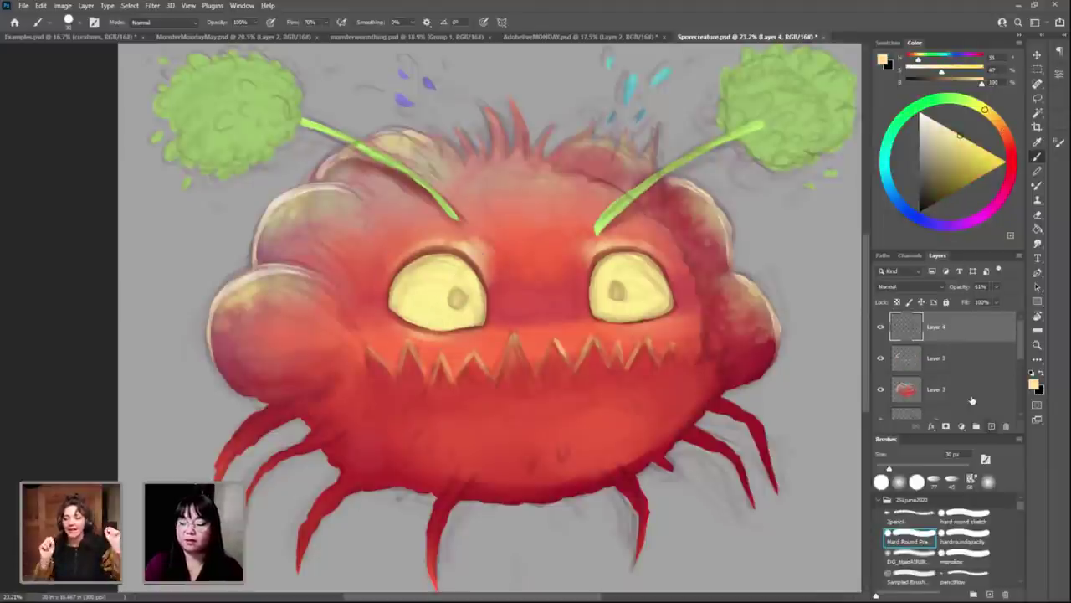
pyautogui.click(991, 426)
pyautogui.click(991, 426)
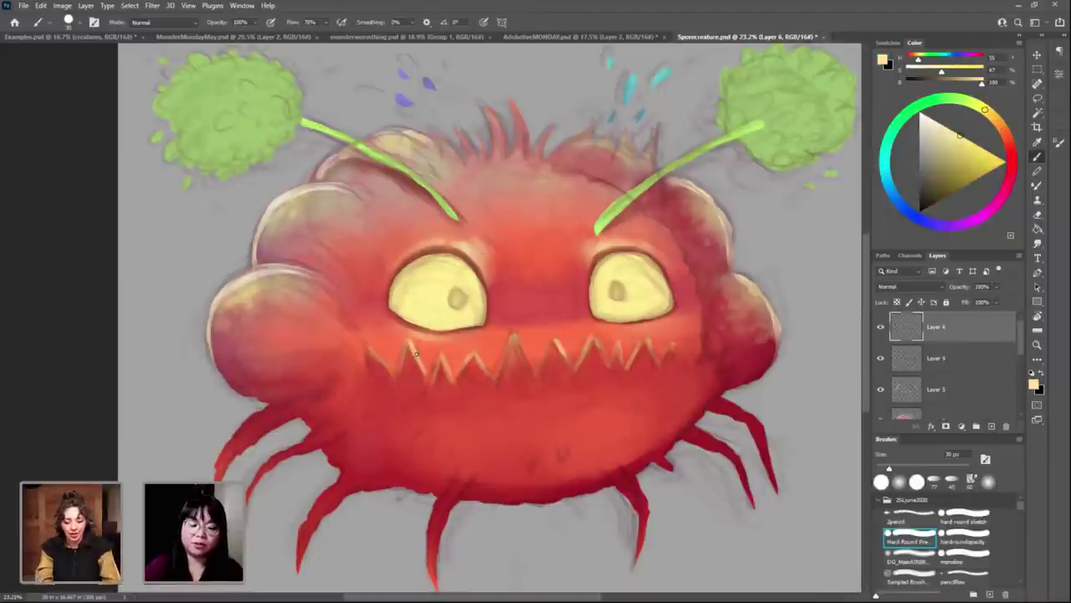
# Step: On Layer 6, paint pale highlights on the teeth at 20 px and add an extra tooth at the right end
pyautogui.press('[')
pyautogui.moveTo(411, 338); pyautogui.dragTo(408, 348)
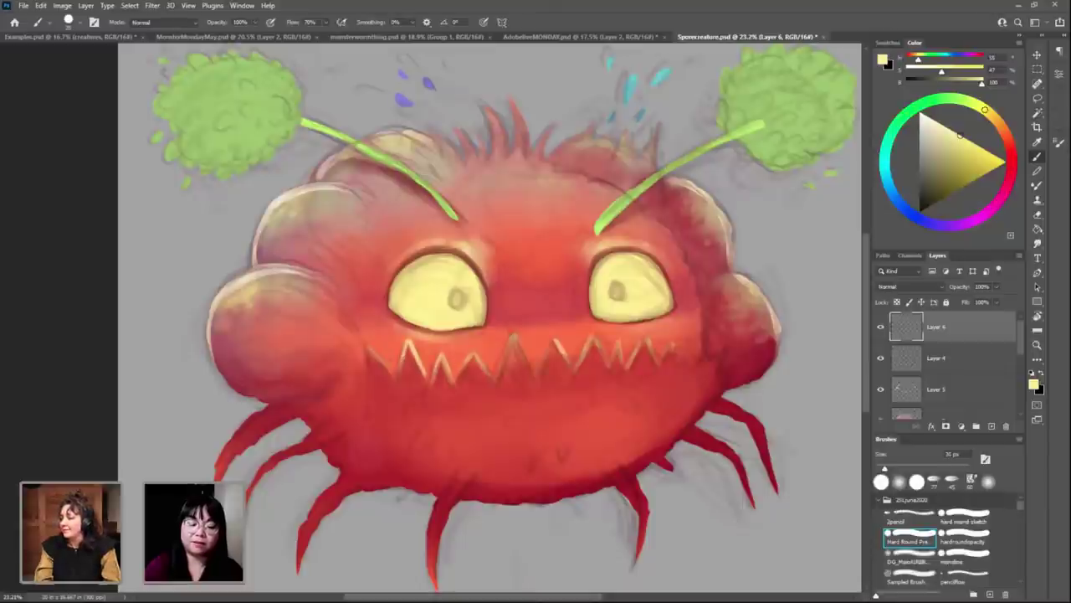
pyautogui.press('[')
pyautogui.moveTo(472, 351)
pyautogui.mouseDown()
pyautogui.moveTo(475, 360)
pyautogui.moveTo(519, 343)
pyautogui.mouseUp()
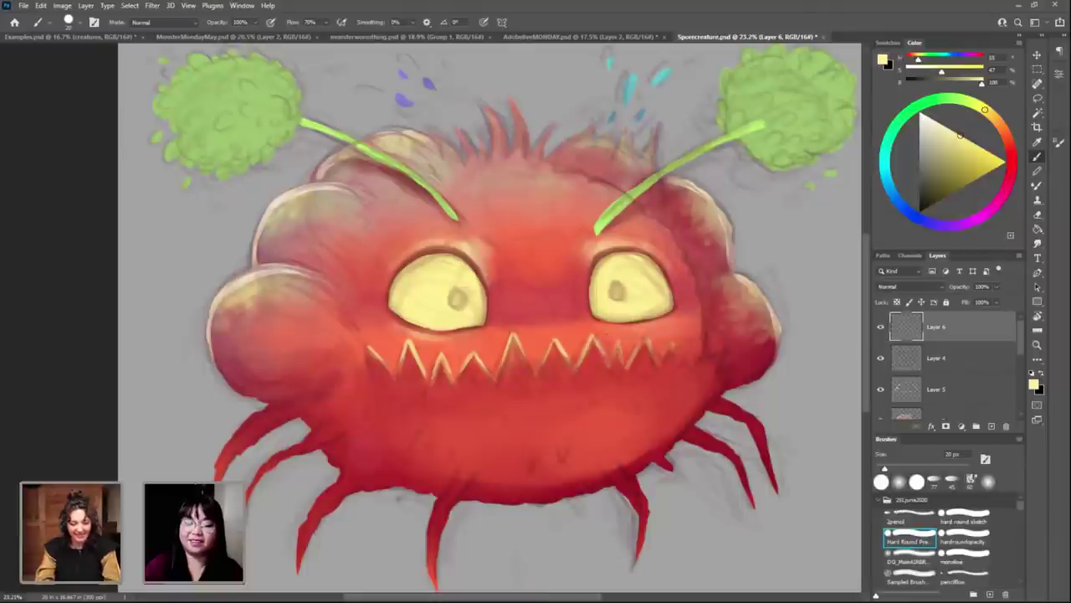
pyautogui.moveTo(649, 351); pyautogui.dragTo(651, 337)
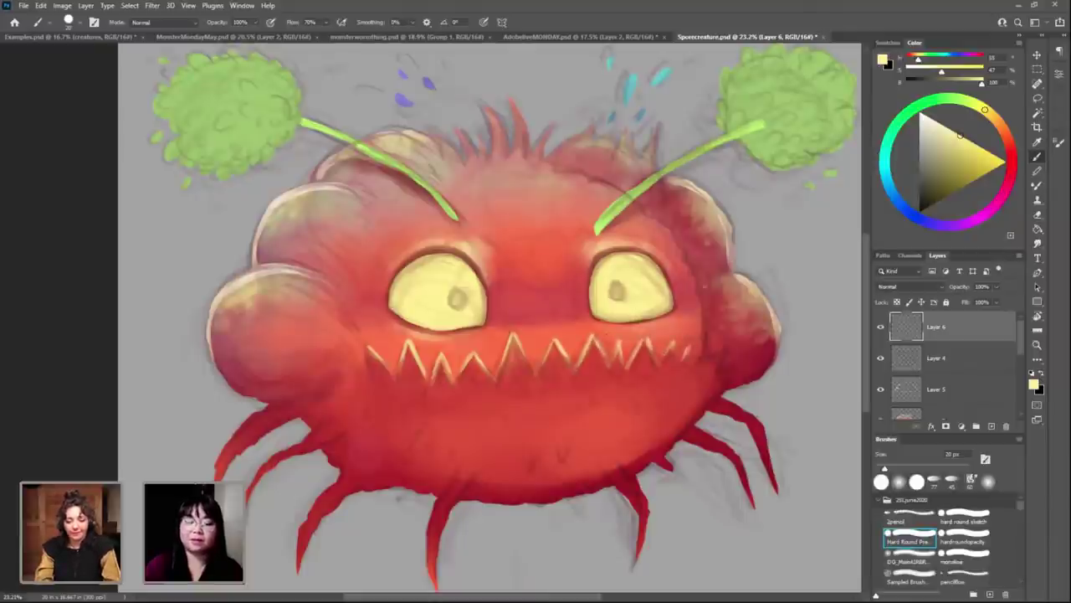
pyautogui.press('.')
pyautogui.press('.')
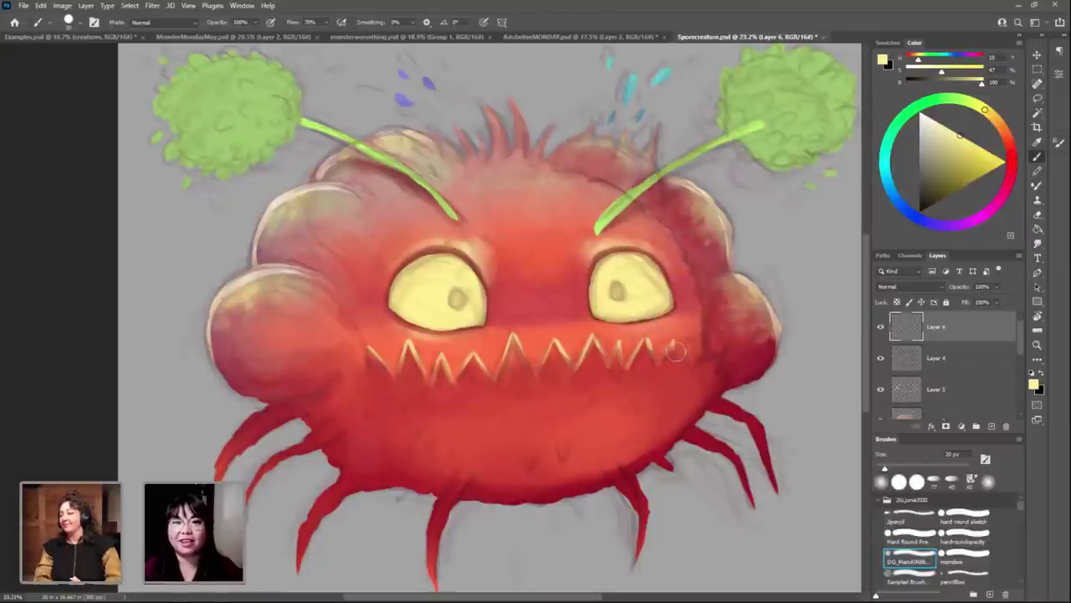
pyautogui.moveTo(664, 362); pyautogui.dragTo(674, 343)
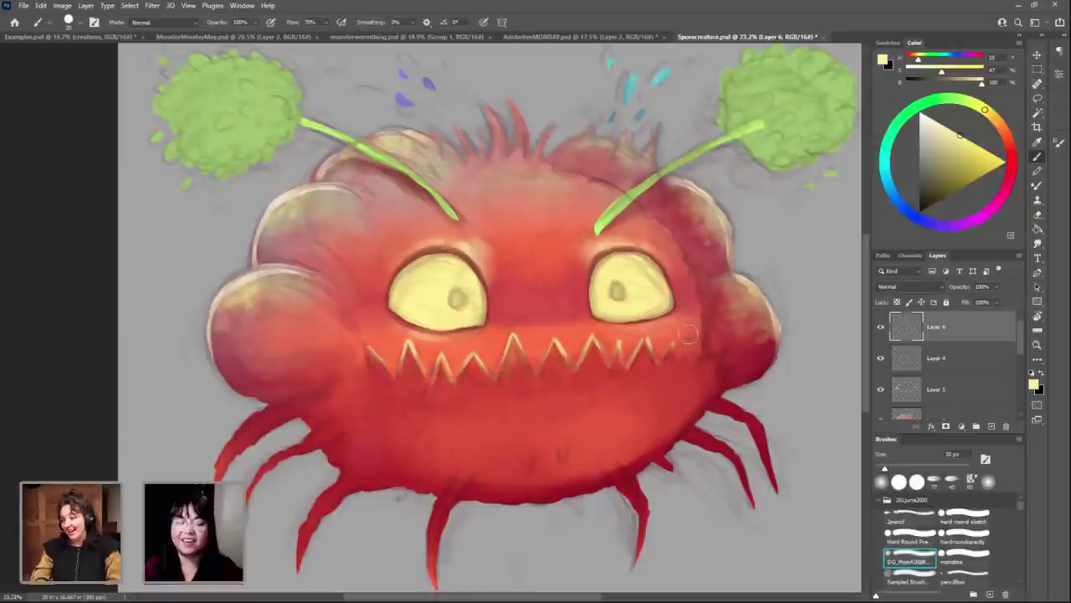
# Step: Paint light strokes on the right-side teeth in a paler yellow, ending on the textured DG brush at 20 px
pyautogui.press(',')
pyautogui.press(',')
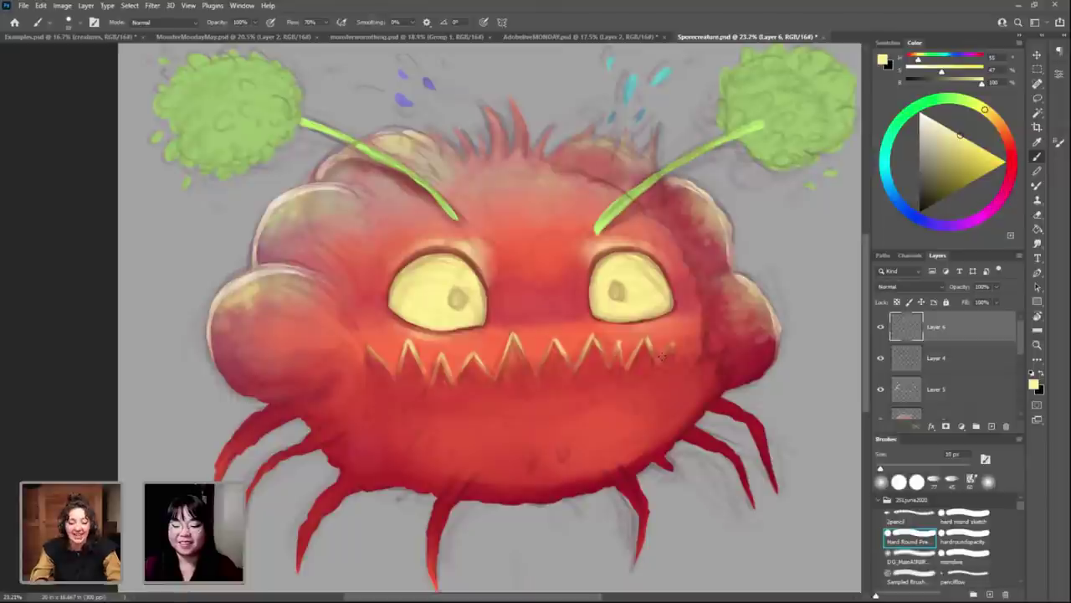
pyautogui.press(']')
pyautogui.moveTo(658, 339); pyautogui.dragTo(665, 360)
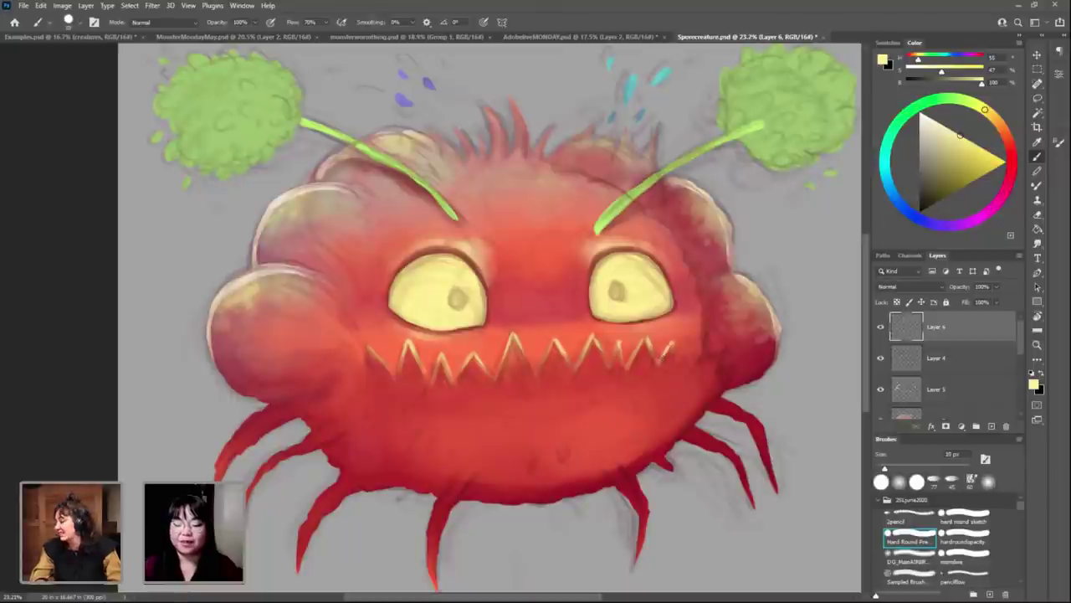
pyautogui.click(947, 129)
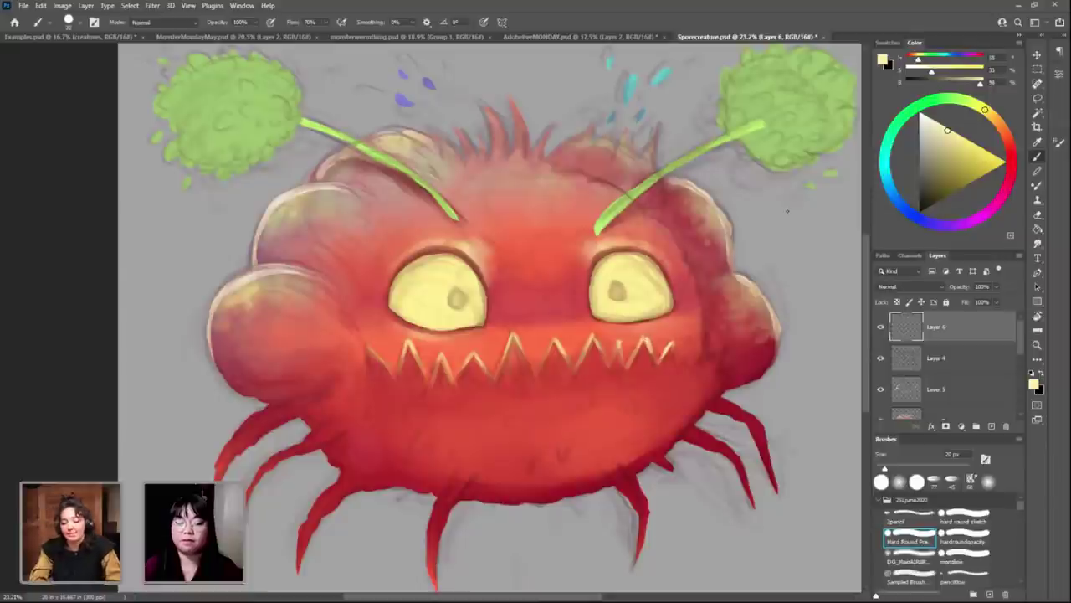
pyautogui.click(910, 561)
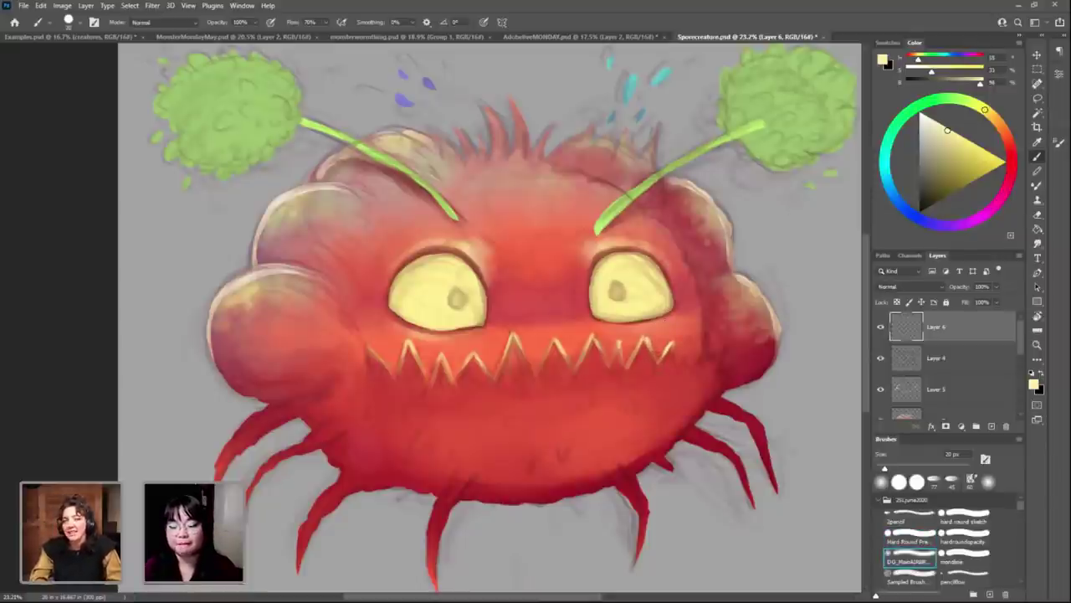
pyautogui.press(',')
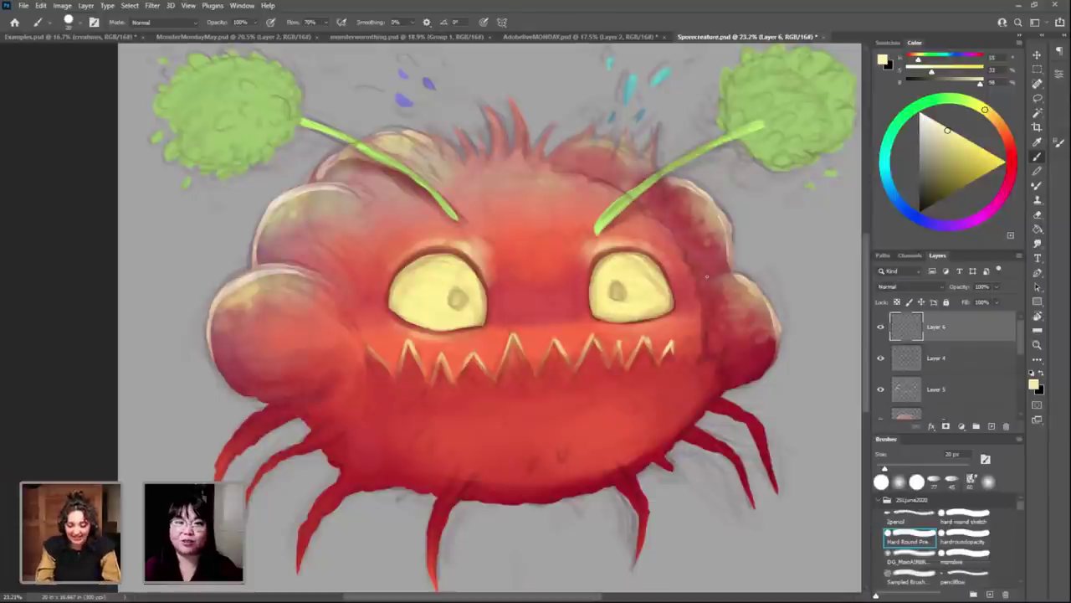
pyautogui.press('.')
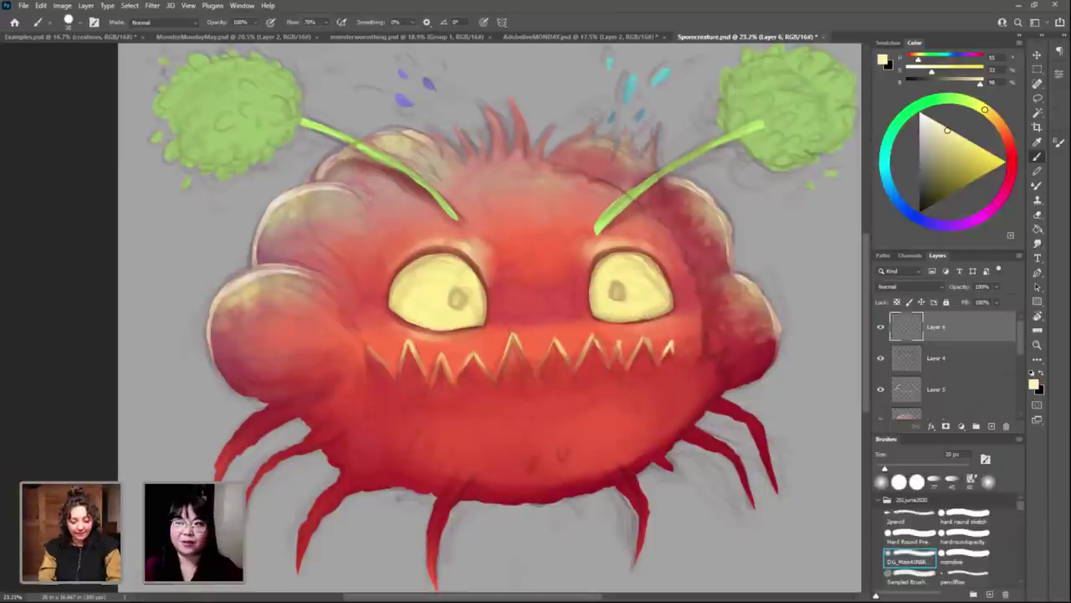
pyautogui.press(',')
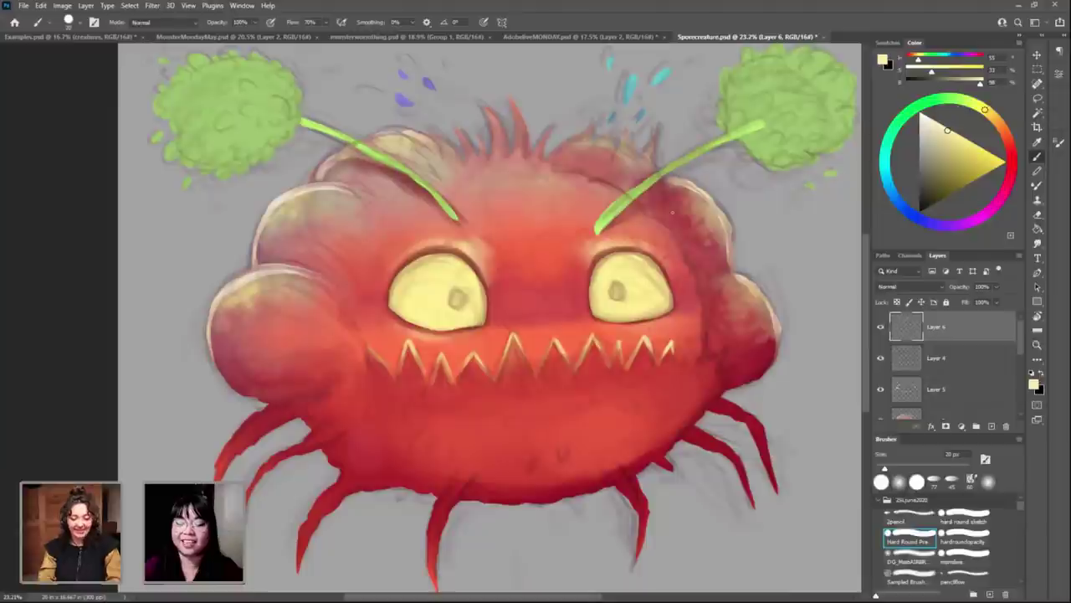
pyautogui.press('.')
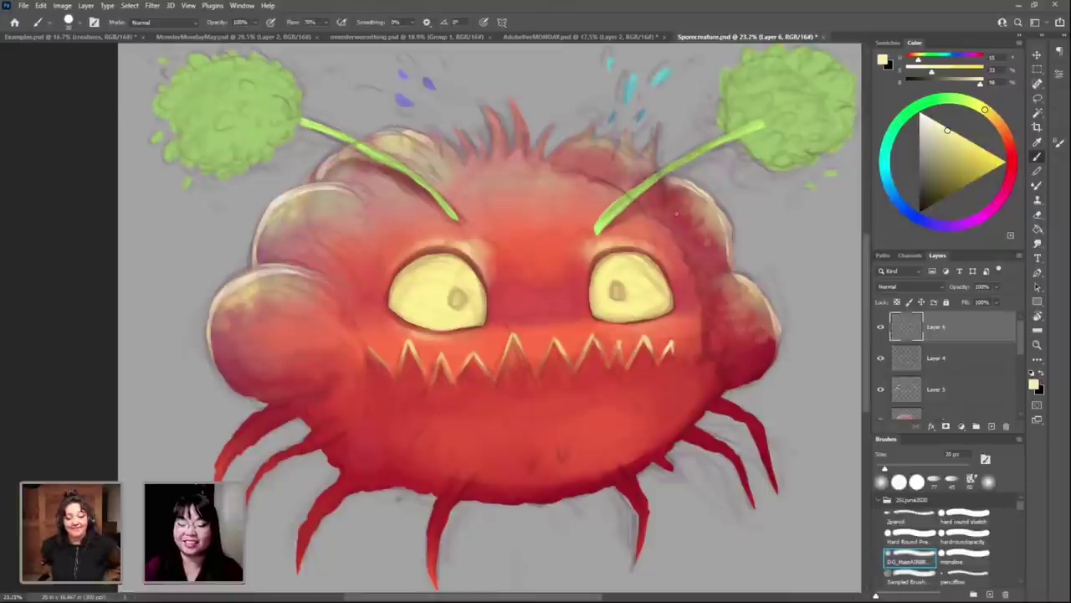
# Step: On Layer 3, deepen the dark red shading across the lower body and right edge
pyautogui.click(911, 534)
pyautogui.click(962, 390)
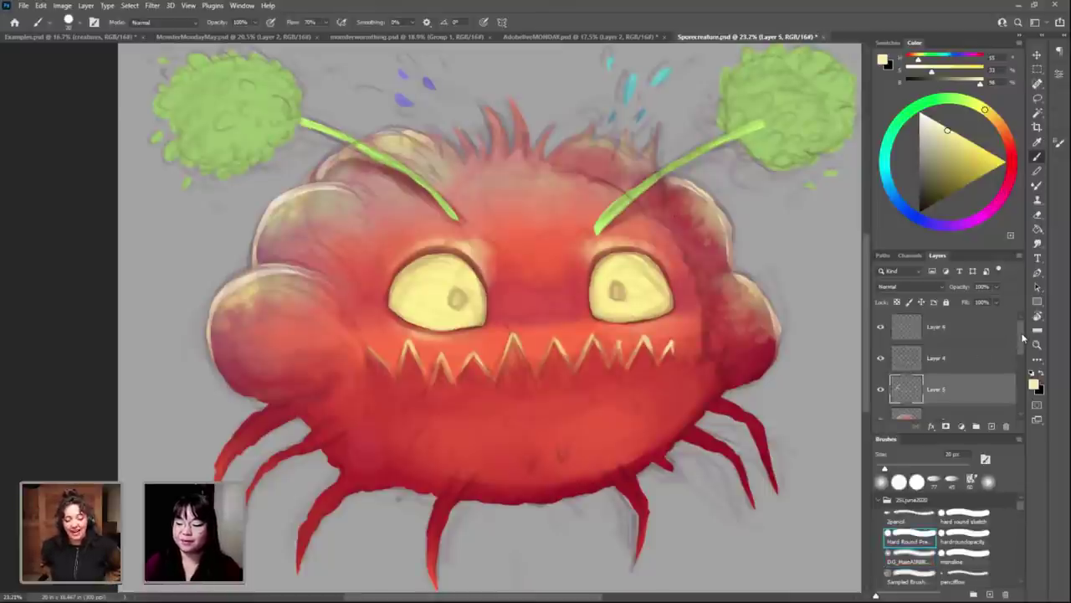
pyautogui.moveTo(1022, 337); pyautogui.dragTo(1023, 351)
pyautogui.scroll(1, 963, 368)
pyautogui.click(963, 381)
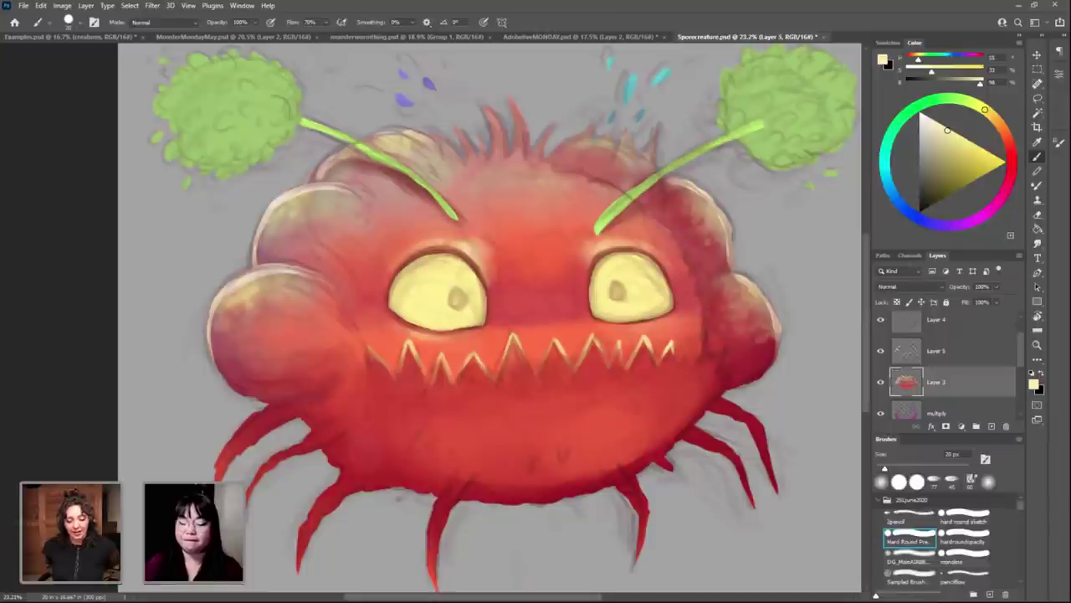
pyautogui.keyDown('alt'); pyautogui.click(641, 489); pyautogui.keyUp('alt')
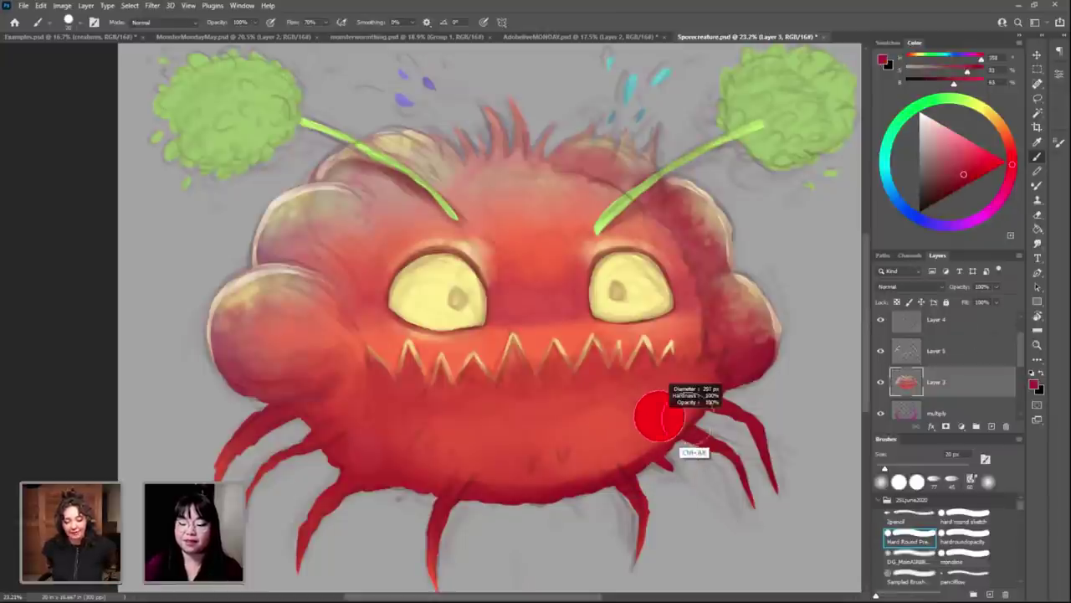
pyautogui.moveTo(643, 450)
pyautogui.mouseDown()
pyautogui.moveTo(494, 478)
pyautogui.moveTo(407, 454)
pyautogui.moveTo(617, 466)
pyautogui.moveTo(511, 480)
pyautogui.moveTo(641, 433)
pyautogui.moveTo(497, 445)
pyautogui.moveTo(418, 432)
pyautogui.moveTo(617, 455)
pyautogui.moveTo(645, 444)
pyautogui.moveTo(706, 378)
pyautogui.moveTo(574, 482)
pyautogui.mouseUp()
pyautogui.moveTo(753, 382)
pyautogui.mouseDown()
pyautogui.moveTo(742, 359)
pyautogui.moveTo(660, 438)
pyautogui.moveTo(562, 488)
pyautogui.moveTo(642, 435)
pyautogui.moveTo(574, 466)
pyautogui.moveTo(455, 442)
pyautogui.moveTo(366, 443)
pyautogui.moveTo(329, 390)
pyautogui.moveTo(334, 431)
pyautogui.moveTo(254, 439)
pyautogui.moveTo(350, 462)
pyautogui.mouseUp()
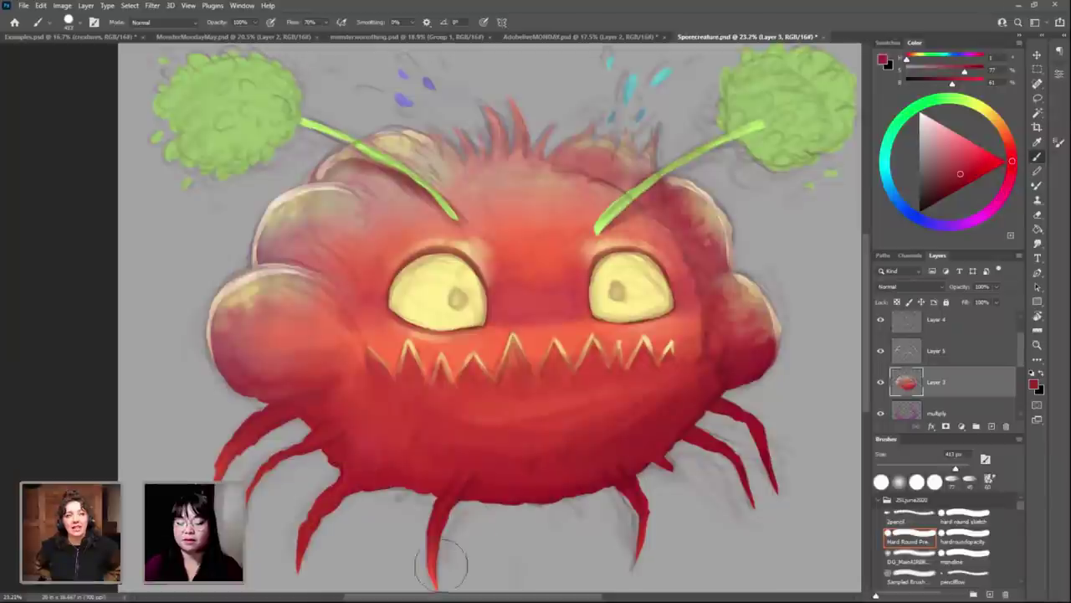
pyautogui.moveTo(629, 559)
pyautogui.mouseDown()
pyautogui.moveTo(617, 426)
pyautogui.moveTo(299, 395)
pyautogui.moveTo(241, 342)
pyautogui.mouseUp()
# Step: Sample lighter pinkish reds from the cheeks with a smaller brush, then add a new Layer 7
pyautogui.keyDown('alt'); pyautogui.click(232, 378); pyautogui.keyUp('alt')
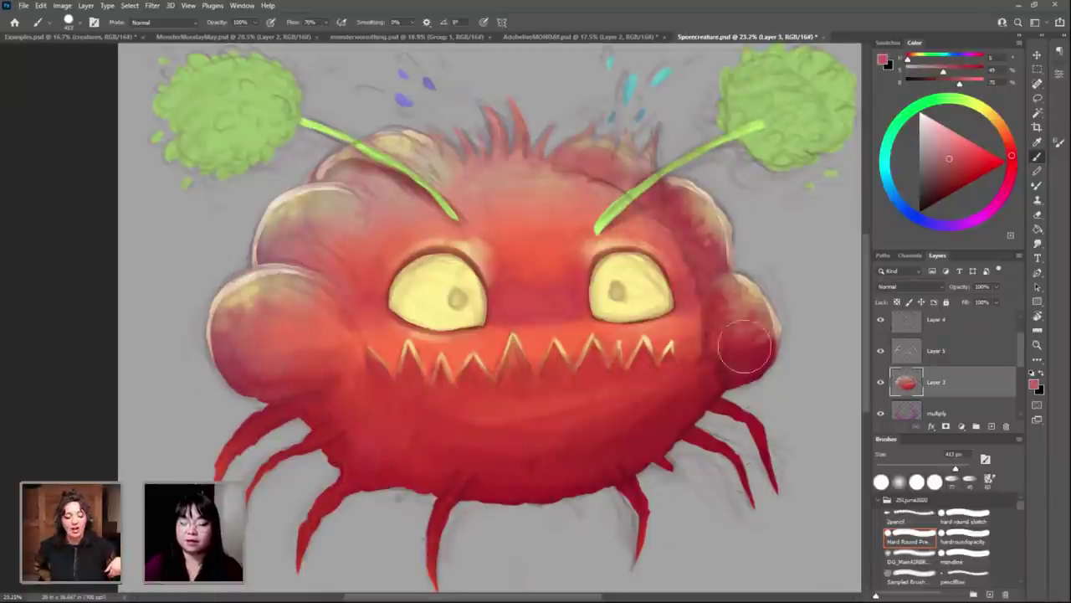
pyautogui.keyDown('alt'); pyautogui.click(749, 387); pyautogui.keyUp('alt')
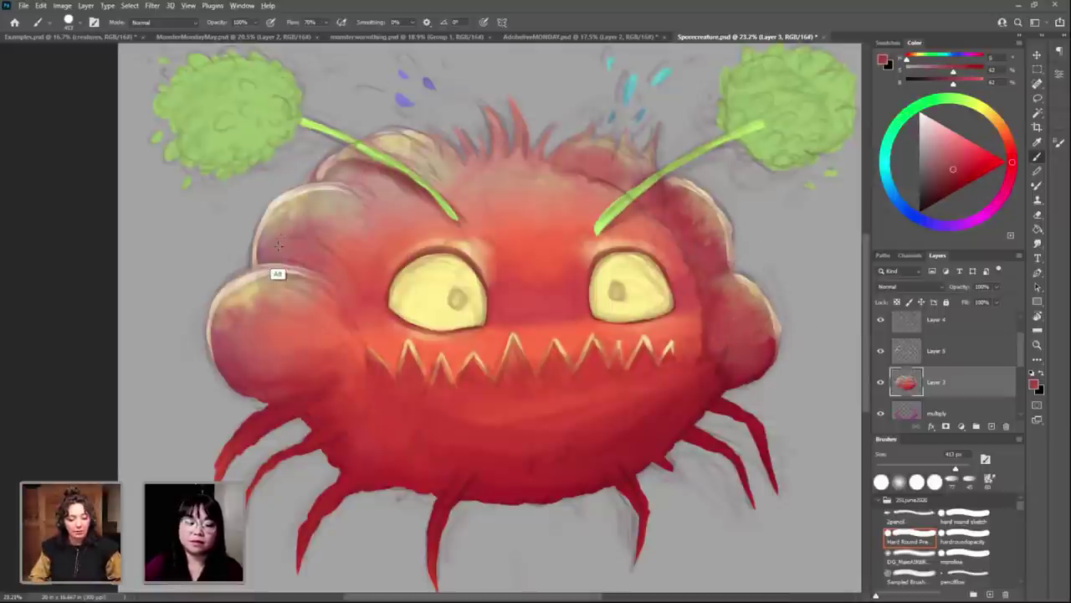
pyautogui.keyDown('alt'); pyautogui.click(283, 278); pyautogui.keyUp('alt')
pyautogui.press('[')
pyautogui.press('[')
pyautogui.press('[')
pyautogui.press('[')
pyautogui.press('[')
pyautogui.press('[')
pyautogui.press('[')
pyautogui.press('[')
pyautogui.press('[')
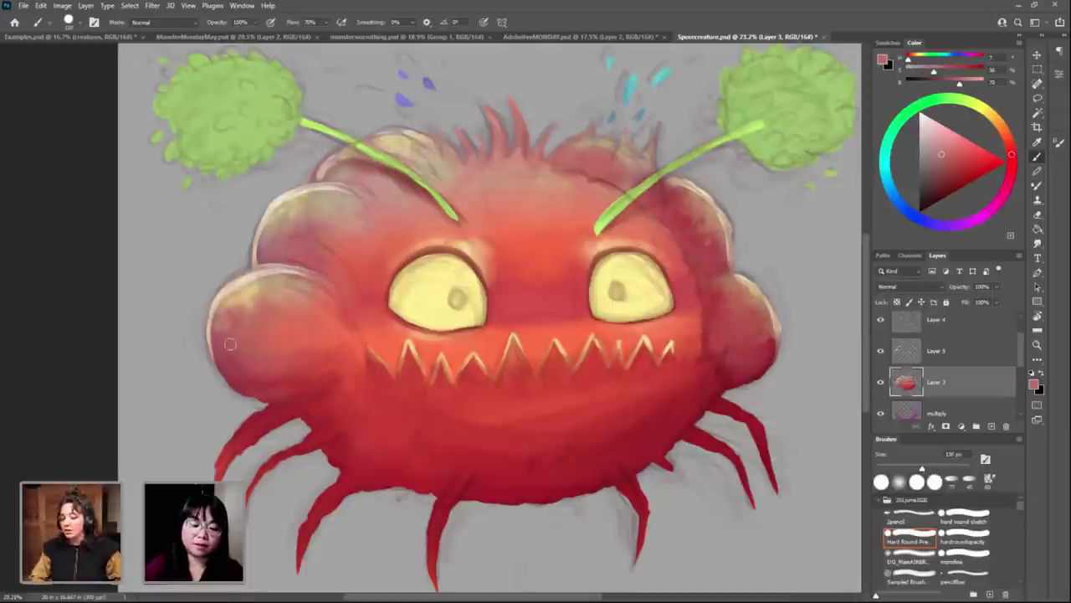
pyautogui.press('[')
pyautogui.press('[')
pyautogui.press('[')
pyautogui.keyDown('alt'); pyautogui.click(282, 354); pyautogui.keyUp('alt')
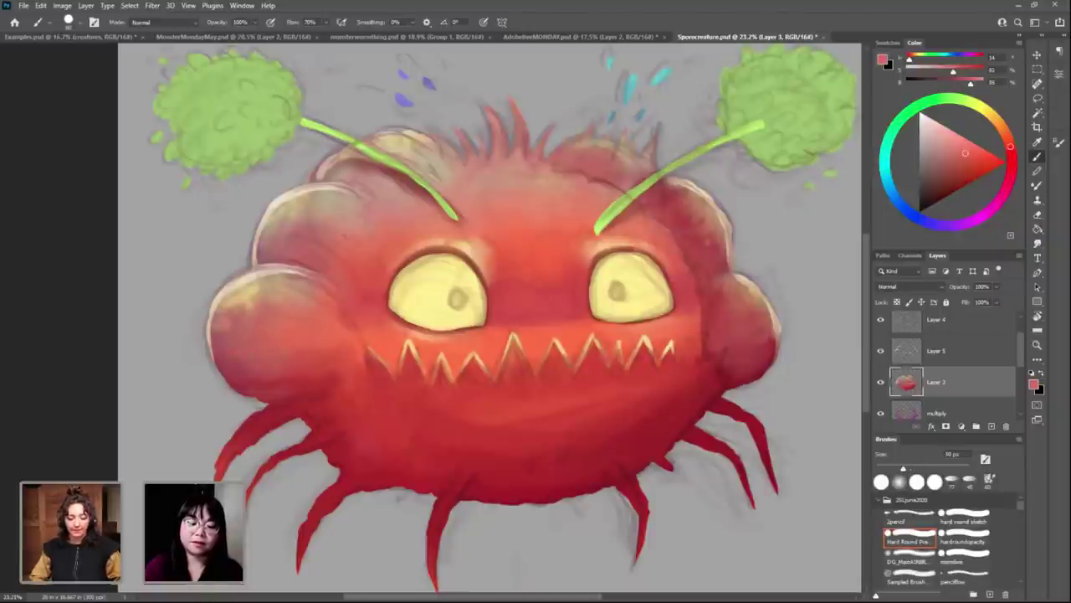
pyautogui.keyDown('alt'); pyautogui.click(249, 392); pyautogui.keyUp('alt')
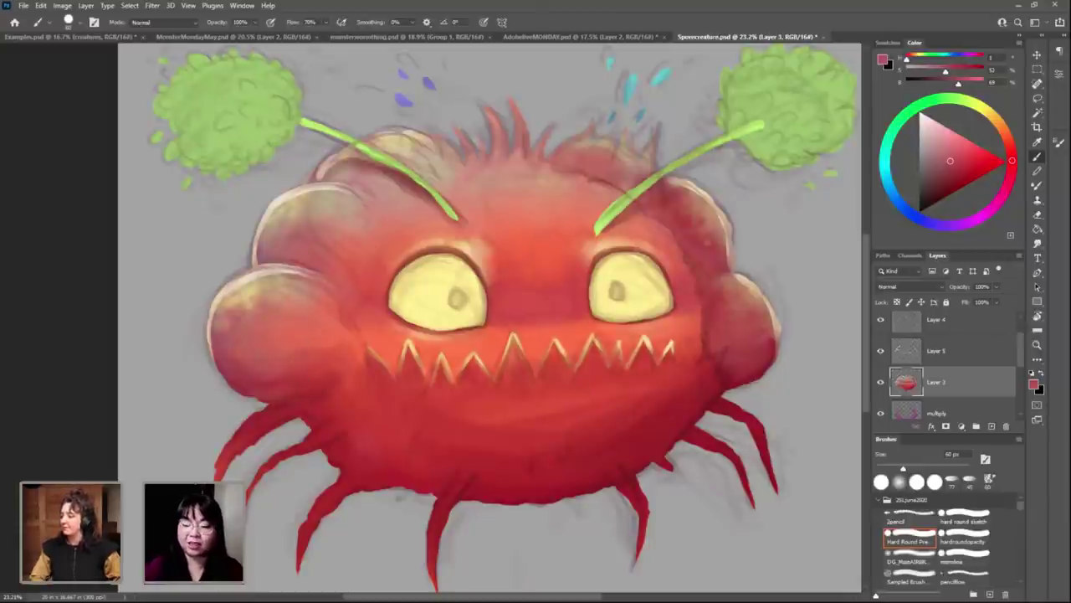
pyautogui.click(991, 426)
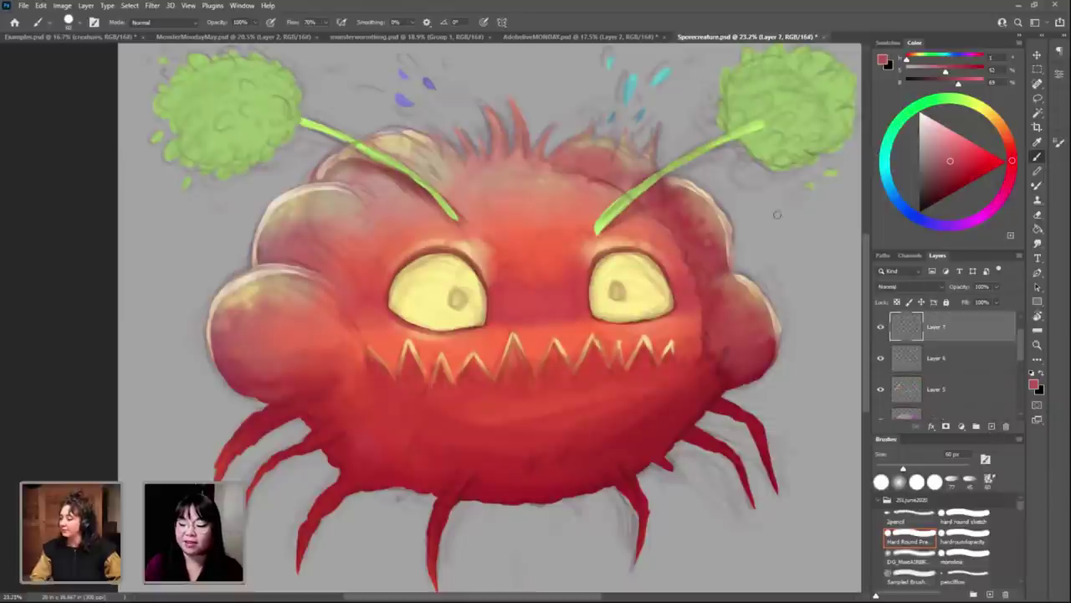
# Step: On Layer 7, sample warm reds and a light peach from the left cheek area
pyautogui.keyDown('alt'); pyautogui.click(238, 352); pyautogui.keyUp('alt')
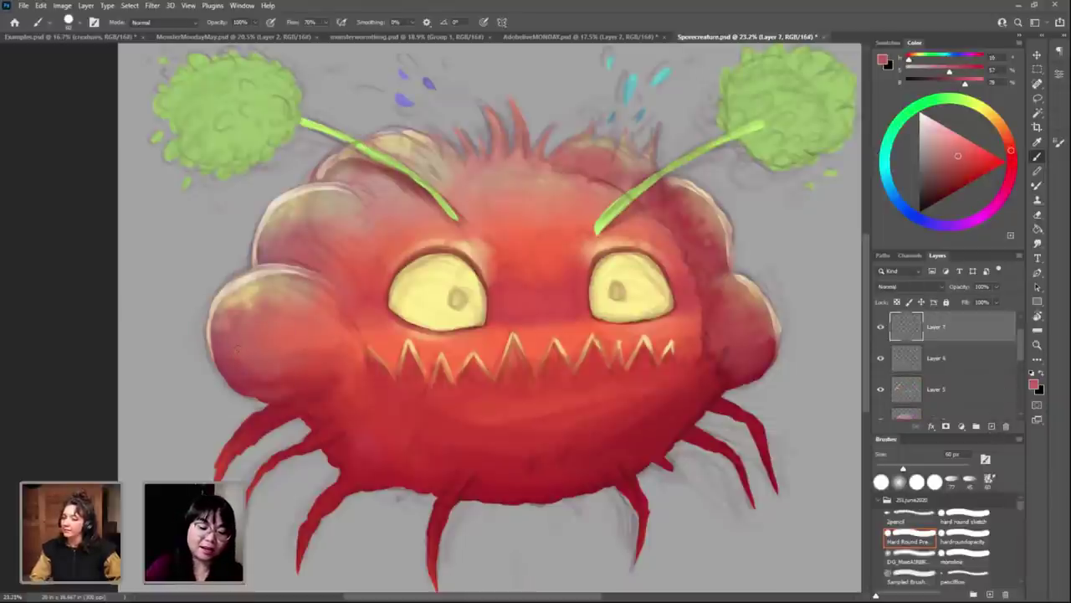
pyautogui.keyDown('alt'); pyautogui.click(236, 361); pyautogui.keyUp('alt')
pyautogui.press('[')
pyautogui.press('[')
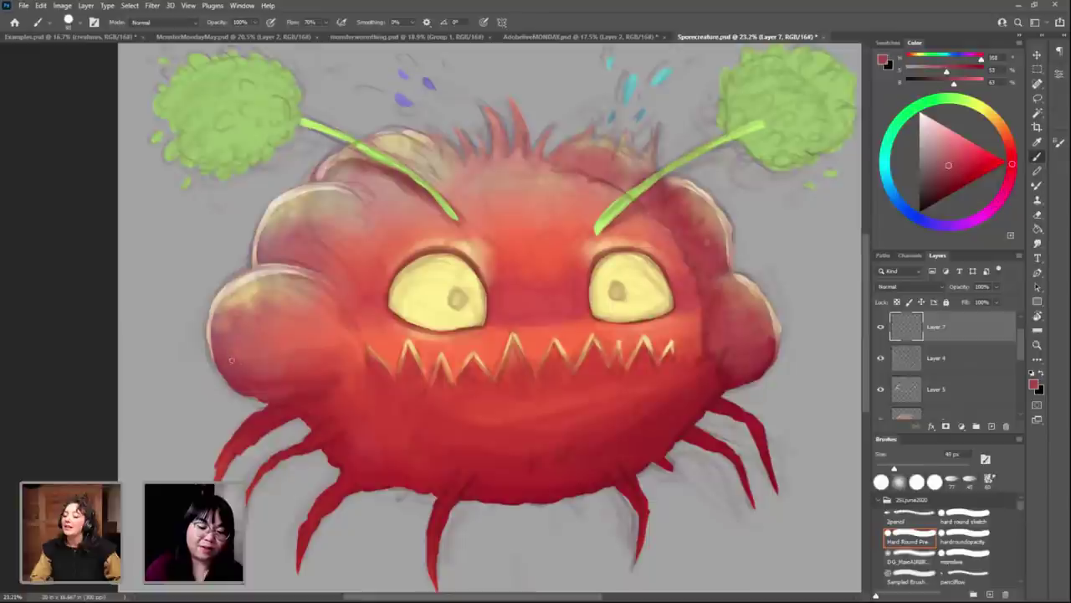
pyautogui.keyDown('alt'); pyautogui.click(249, 298); pyautogui.keyUp('alt')
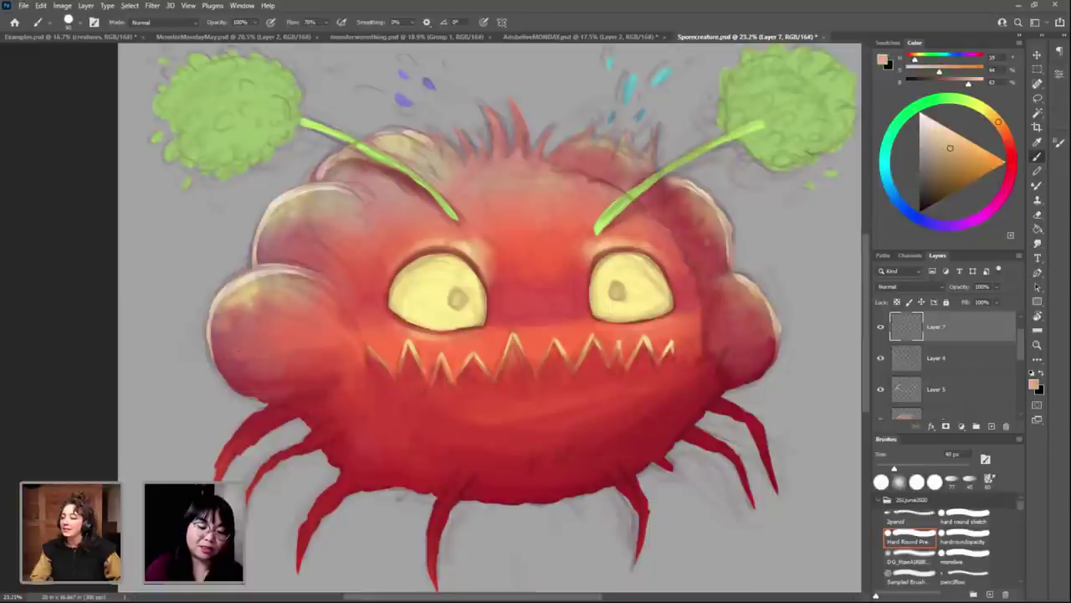
pyautogui.keyDown('alt'); pyautogui.click(240, 352); pyautogui.keyUp('alt')
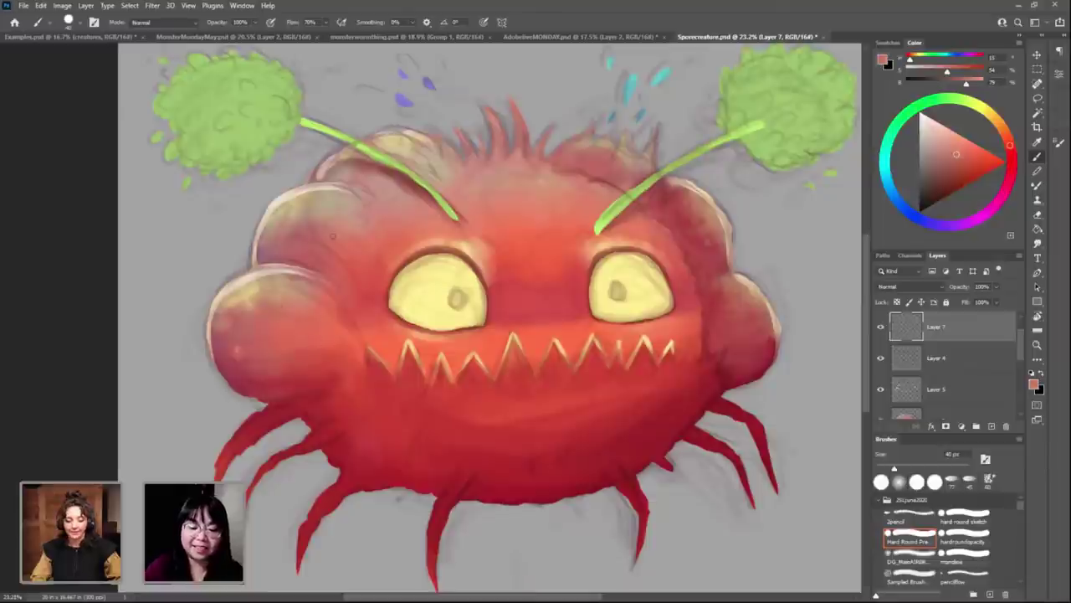
pyautogui.keyDown('alt'); pyautogui.click(321, 241); pyautogui.keyUp('alt')
pyautogui.keyDown('alt'); pyautogui.click(316, 241); pyautogui.keyUp('alt')
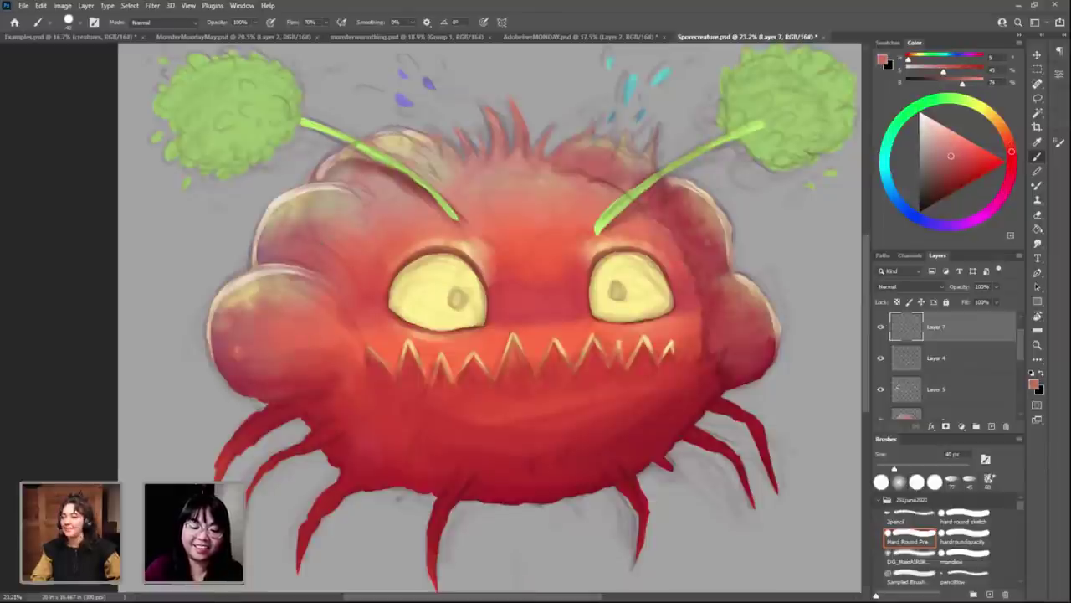
# Step: Sample reds and orange from the upper head, try the airbrush, and settle on hard round at 15 px
pyautogui.keyDown('alt'); pyautogui.click(371, 193); pyautogui.keyUp('alt')
pyautogui.keyDown('alt'); pyautogui.click(386, 192); pyautogui.keyUp('alt')
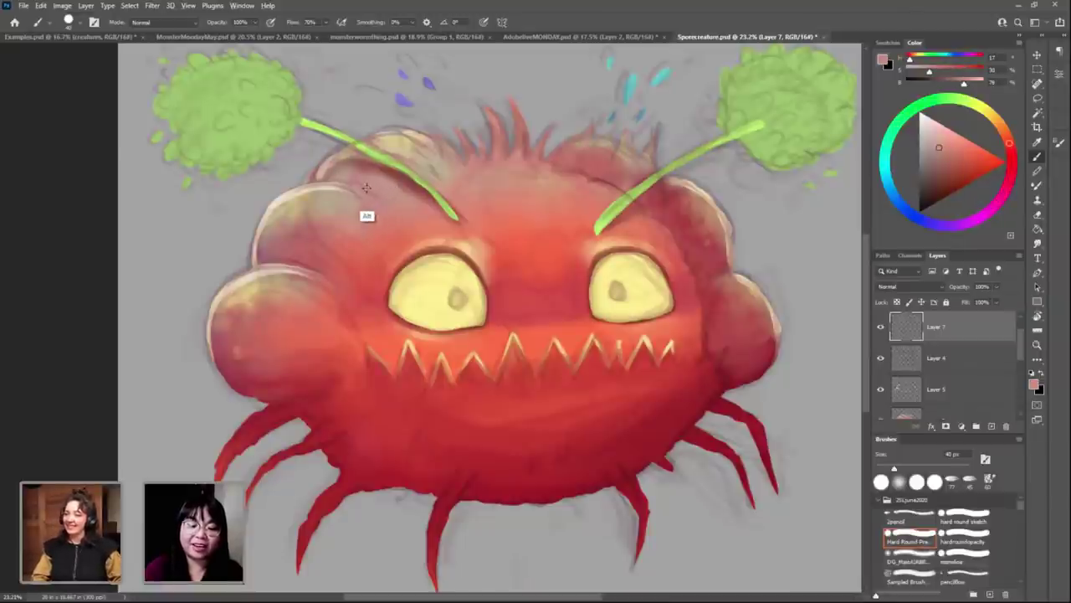
pyautogui.keyDown('alt'); pyautogui.click(370, 201); pyautogui.keyUp('alt')
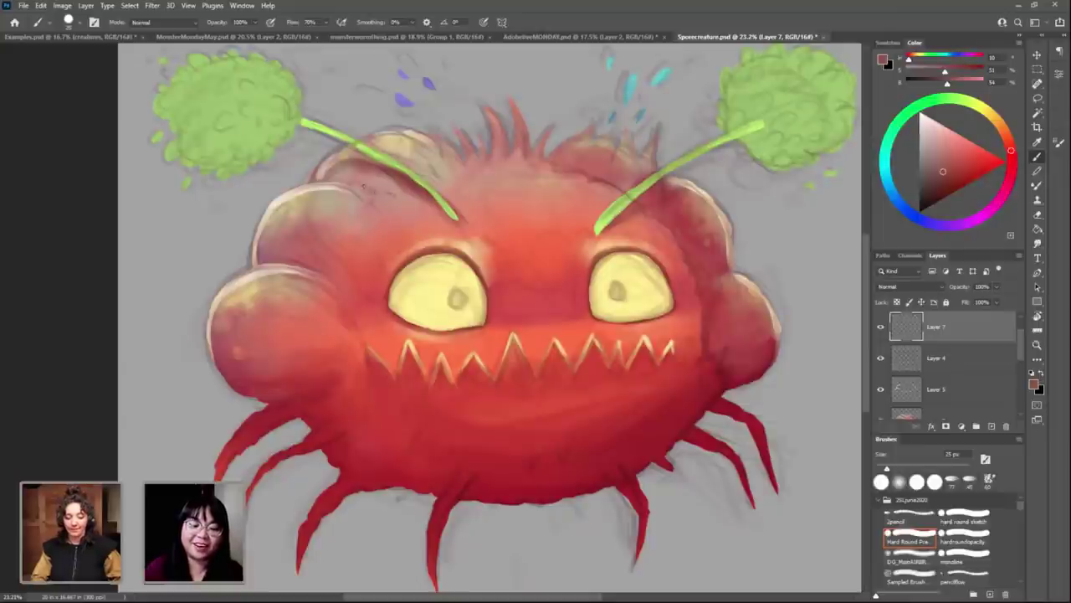
pyautogui.keyDown('alt'); pyautogui.click(366, 189); pyautogui.keyUp('alt')
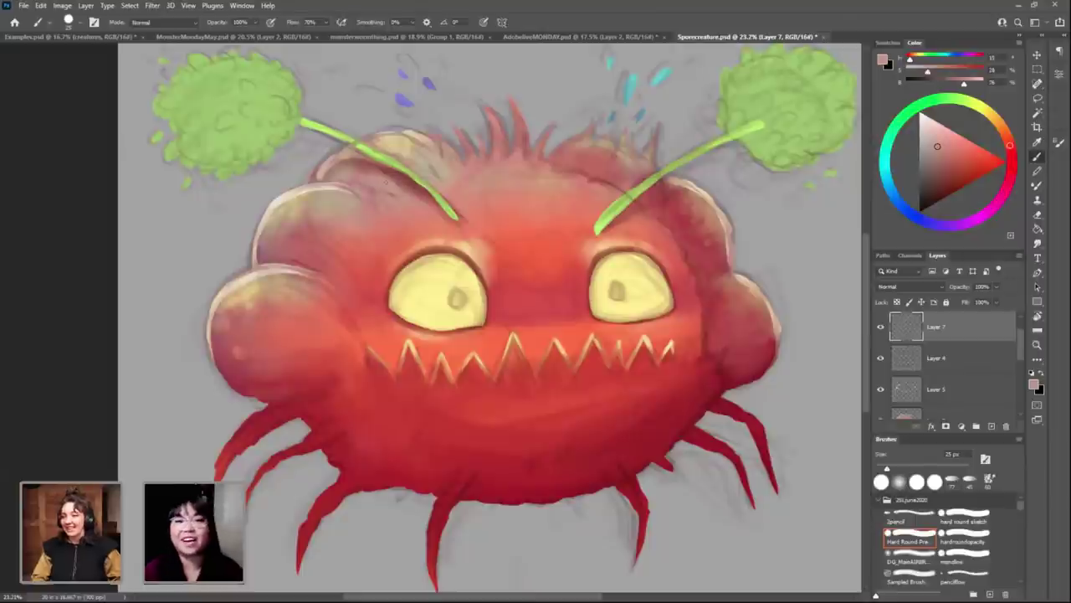
pyautogui.keyDown('alt'); pyautogui.click(374, 220); pyautogui.keyUp('alt')
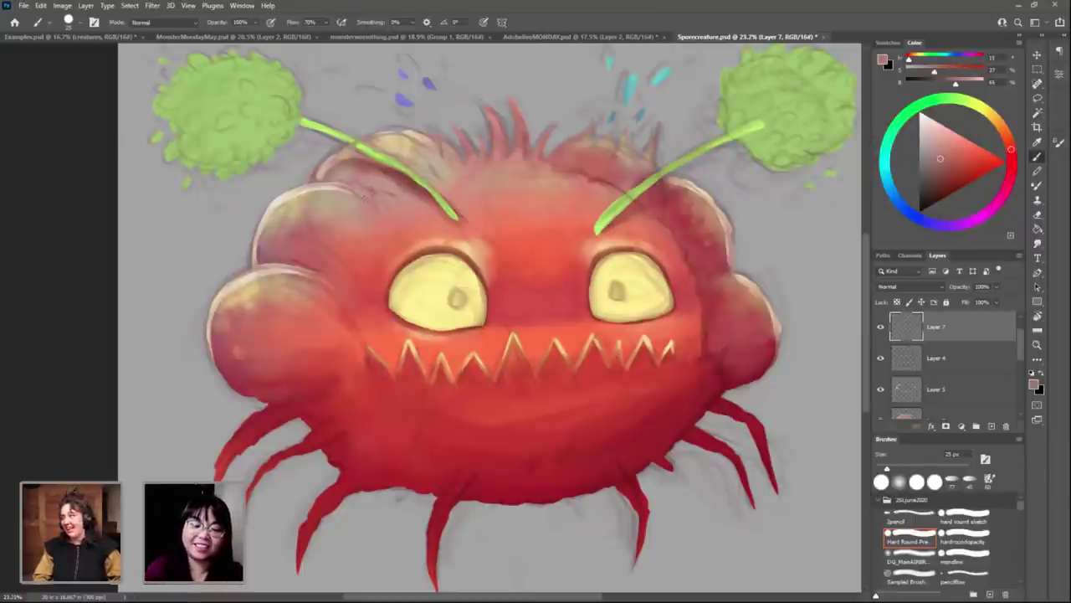
pyautogui.keyDown('alt'); pyautogui.click(352, 205); pyautogui.keyUp('alt')
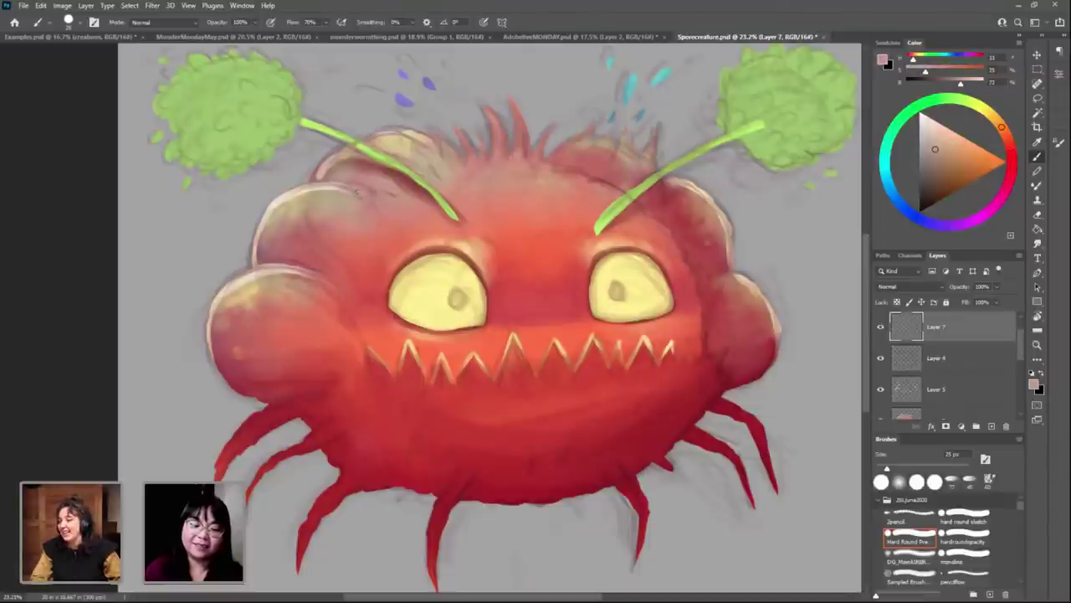
pyautogui.keyDown('alt'); pyautogui.click(385, 191); pyautogui.keyUp('alt')
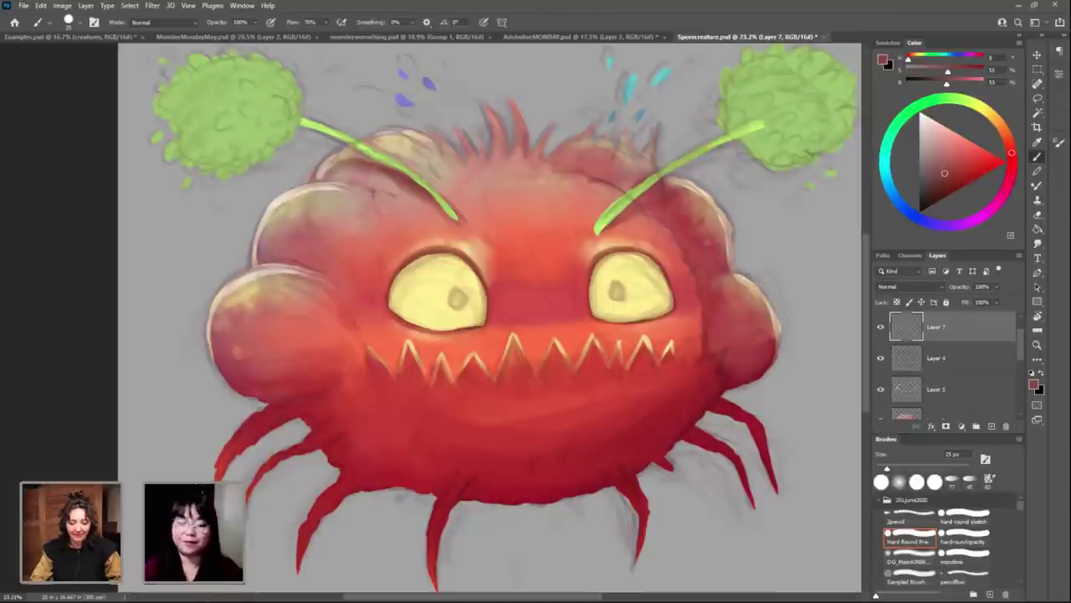
pyautogui.press('[')
pyautogui.press('[')
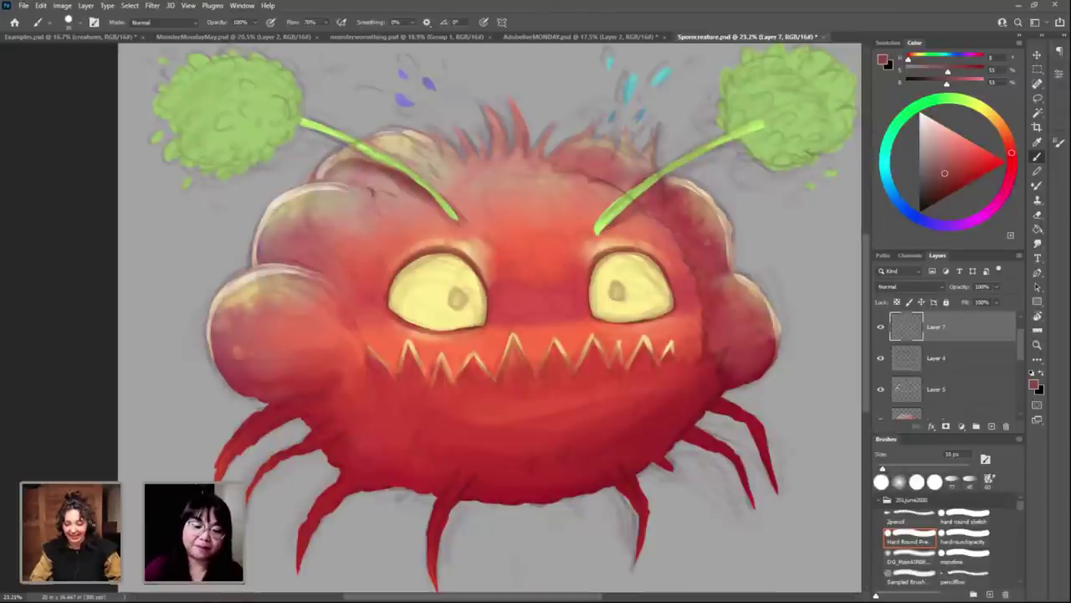
pyautogui.press('[')
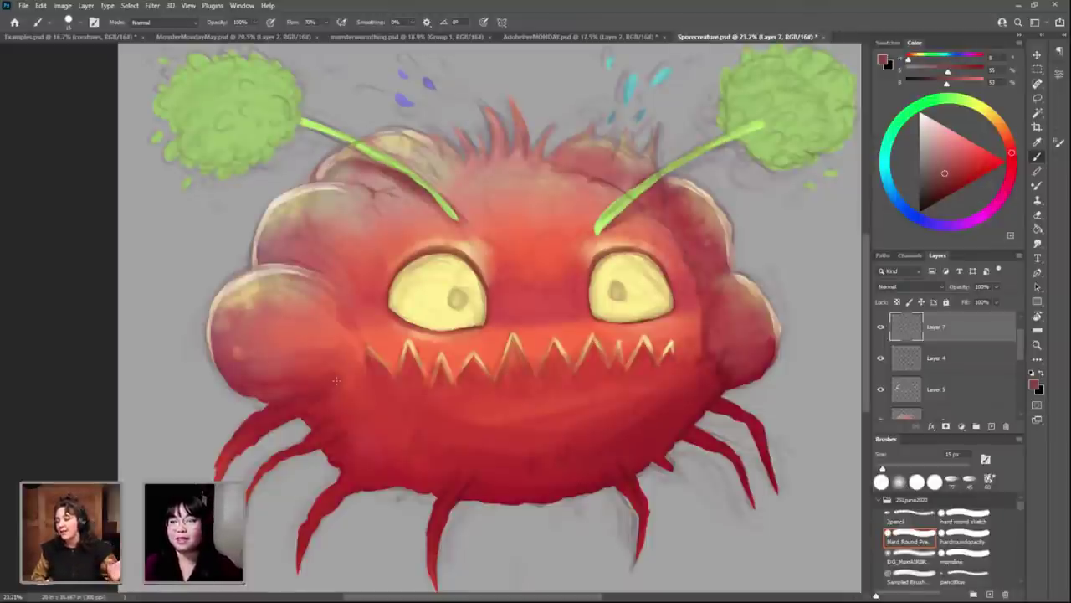
pyautogui.click(909, 561)
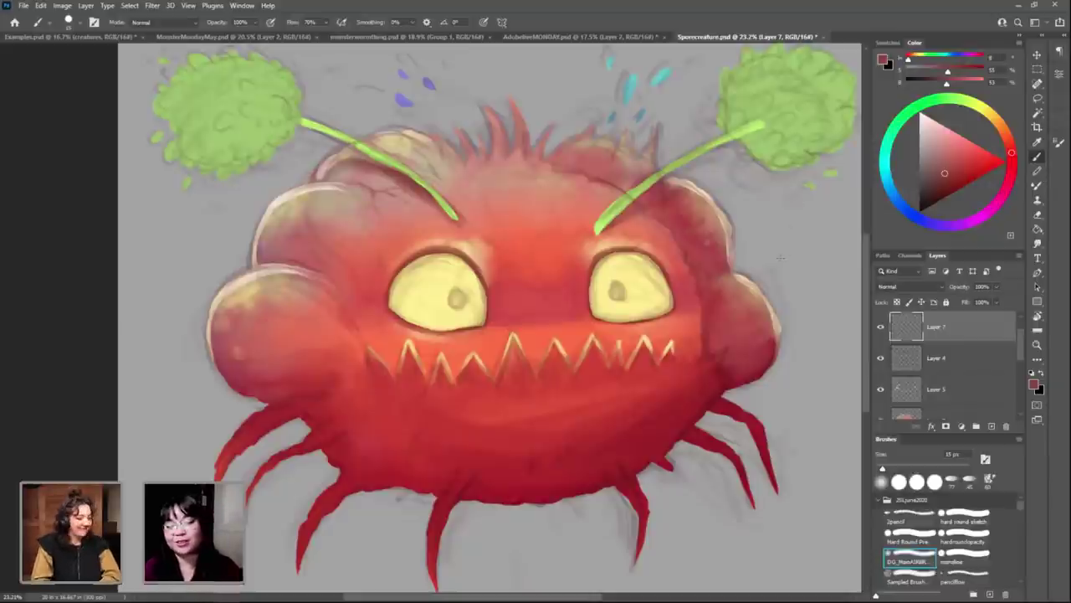
pyautogui.press(',')
pyautogui.press(',')
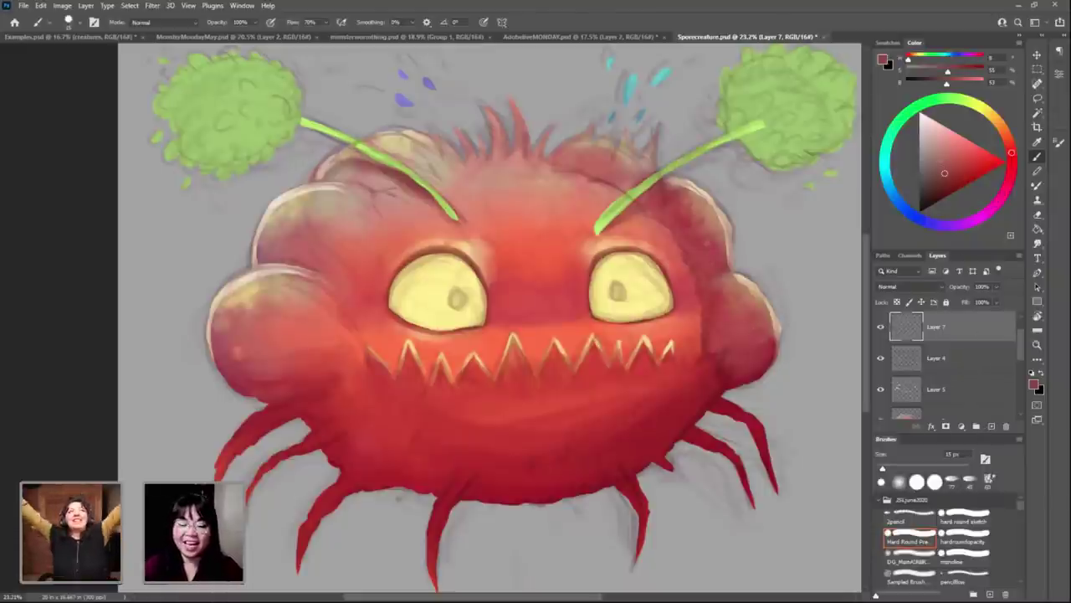
# Step: Enlarge the brush to 175 px and paint a darker red patch on the left cheek
pyautogui.keyDown('alt'); pyautogui.click(220, 376); pyautogui.keyUp('alt')
pyautogui.moveTo(377, 306); pyautogui.dragTo(293, 321)
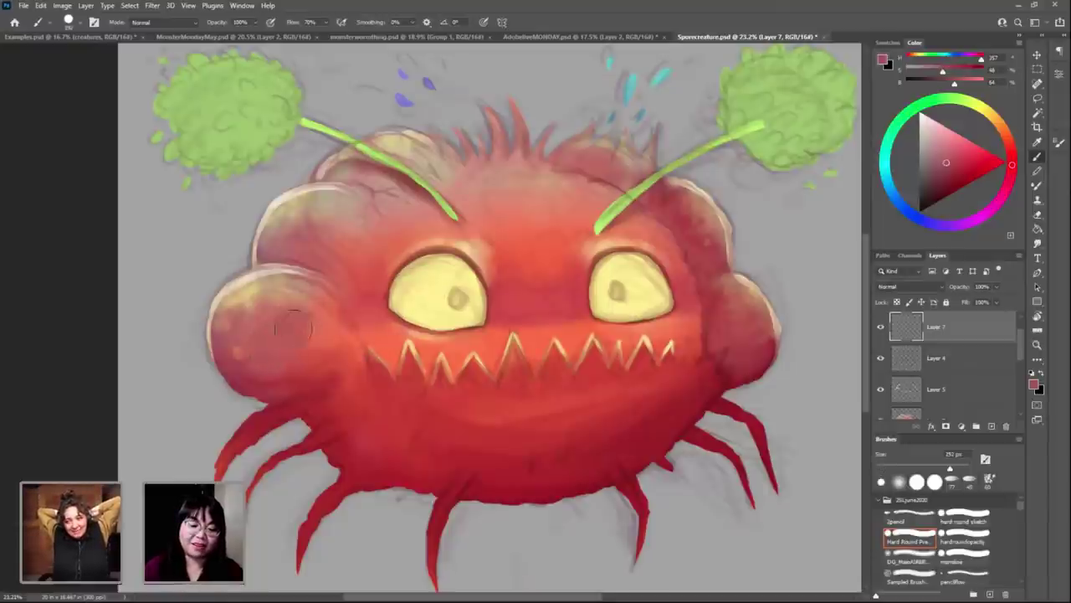
pyautogui.keyDown('alt'); pyautogui.click(283, 369); pyautogui.keyUp('alt')
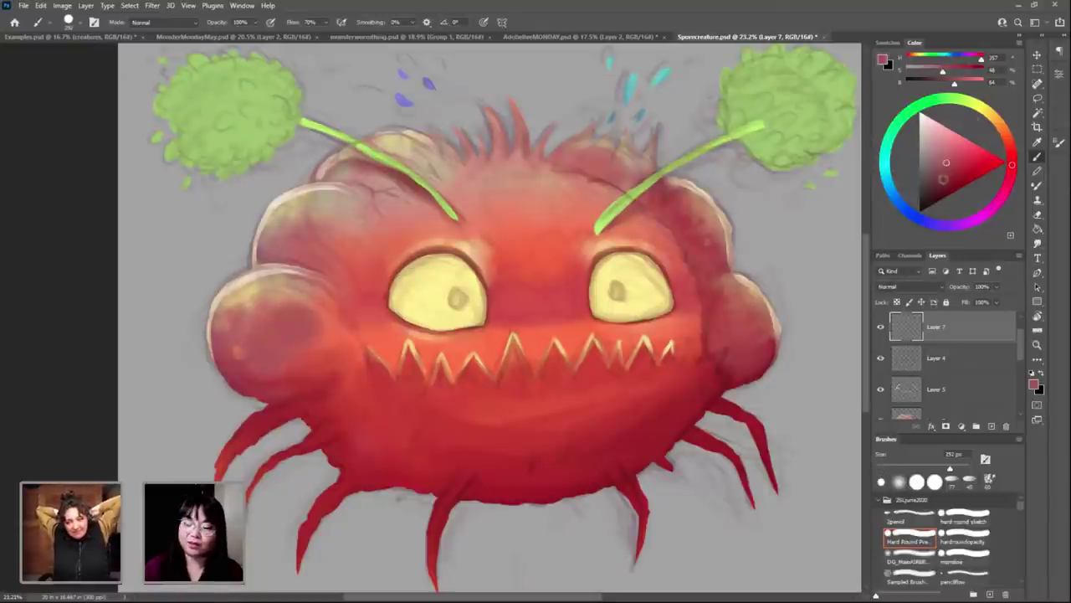
pyautogui.moveTo(303, 336)
pyautogui.mouseDown()
pyautogui.moveTo(292, 329)
pyautogui.moveTo(263, 354)
pyautogui.moveTo(289, 364)
pyautogui.moveTo(270, 327)
pyautogui.moveTo(254, 345)
pyautogui.moveTo(285, 312)
pyautogui.moveTo(284, 335)
pyautogui.moveTo(302, 318)
pyautogui.mouseUp()
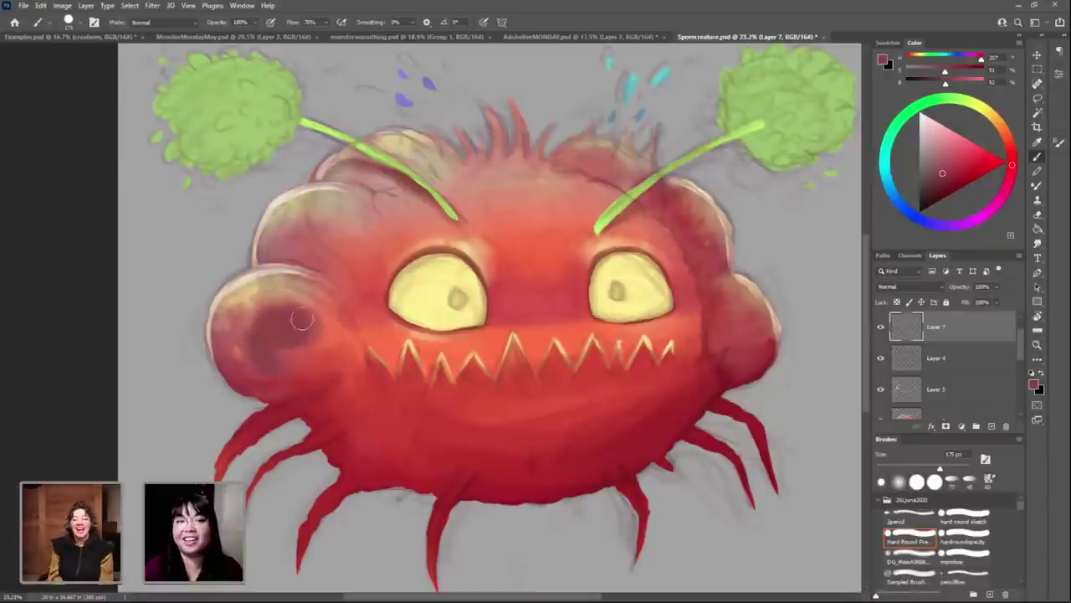
# Step: Resample cheek reds to soften and deepen the dark red patch beside the mouth
pyautogui.keyDown('alt'); pyautogui.click(277, 364); pyautogui.keyUp('alt')
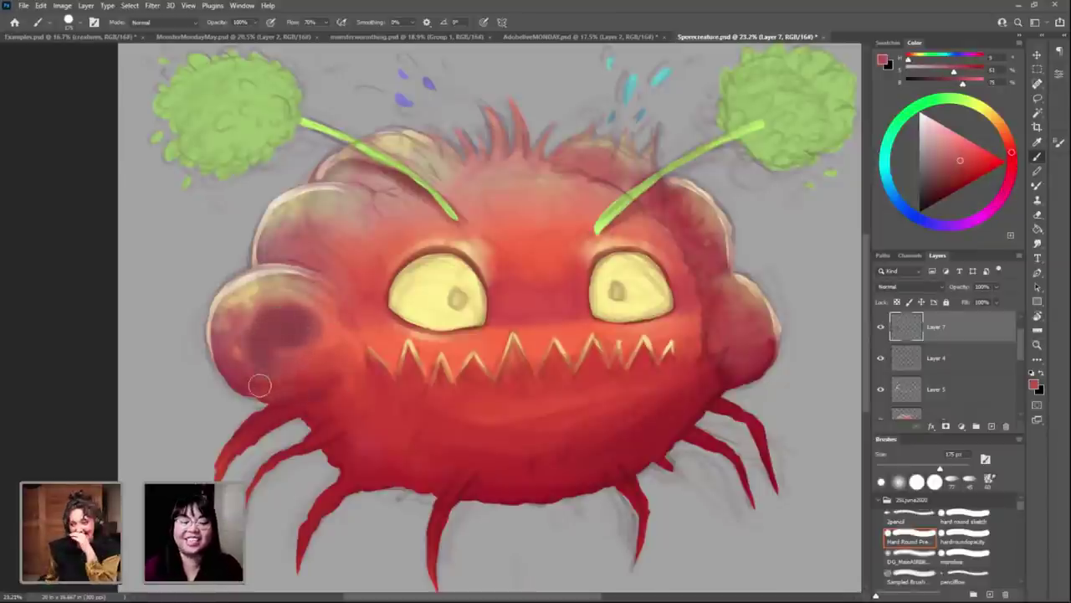
pyautogui.keyDown('alt'); pyautogui.click(267, 380); pyautogui.keyUp('alt')
pyautogui.moveTo(267, 380); pyautogui.dragTo(285, 321)
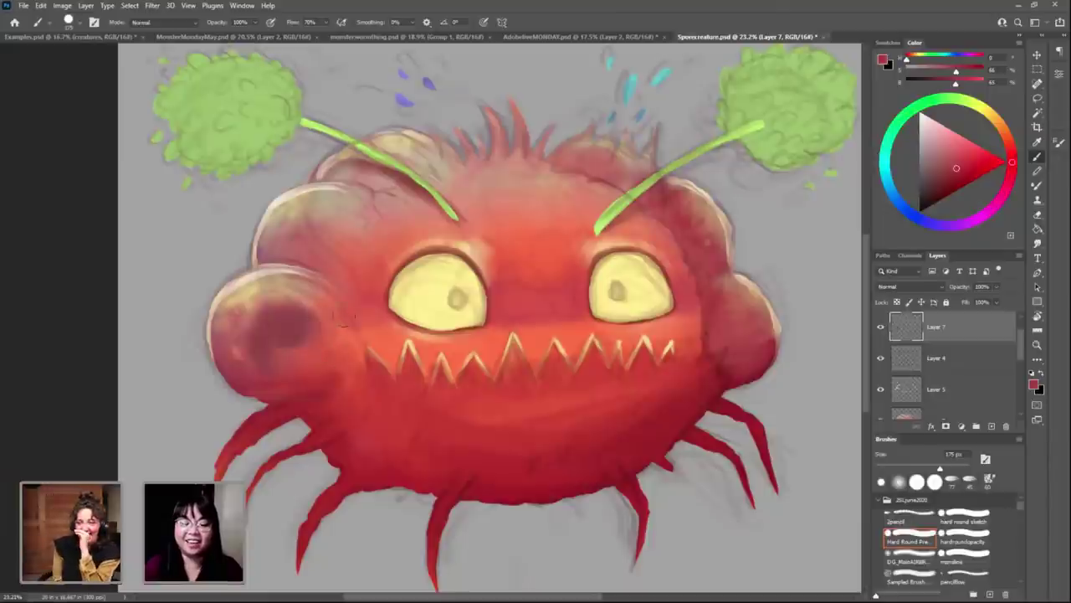
pyautogui.keyDown('alt'); pyautogui.click(285, 323); pyautogui.keyUp('alt')
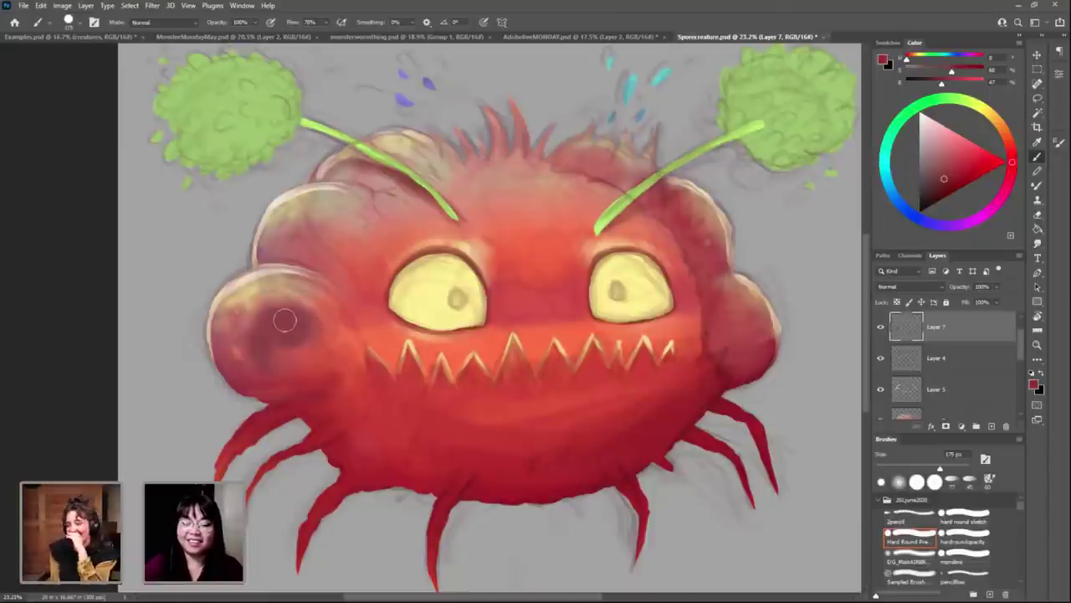
pyautogui.moveTo(290, 329); pyautogui.dragTo(266, 328)
pyautogui.press('[')
pyautogui.press('[')
pyautogui.press('[')
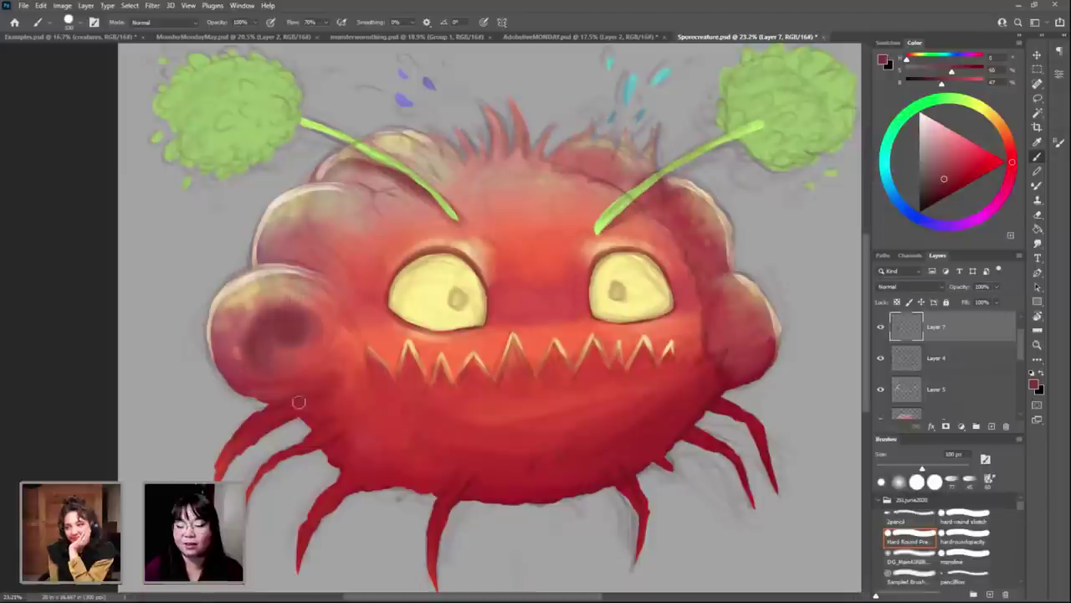
pyautogui.keyDown('alt'); pyautogui.click(284, 369); pyautogui.keyUp('alt')
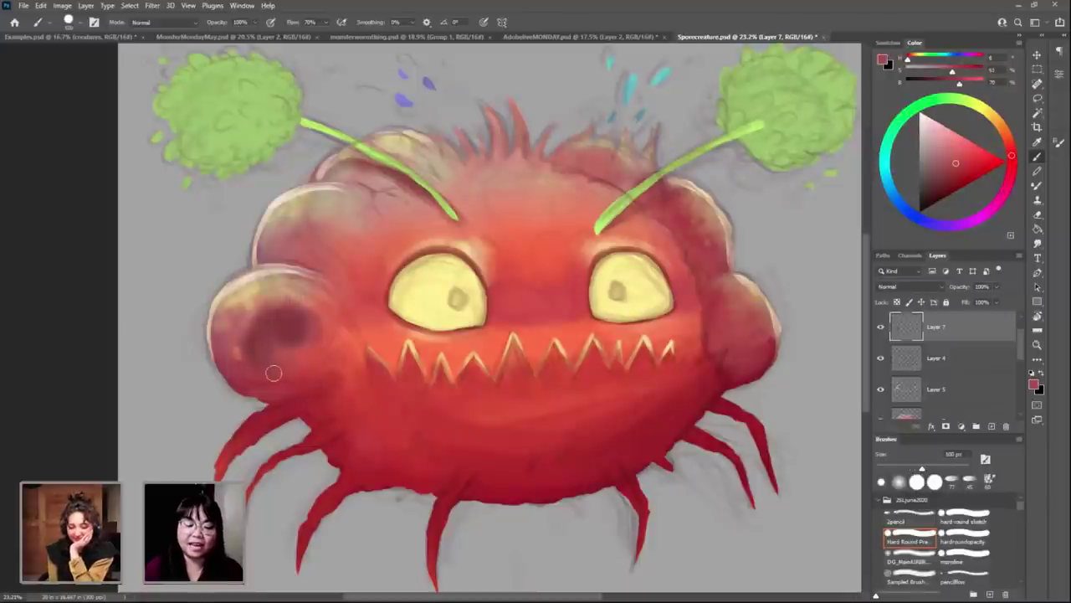
pyautogui.press(']')
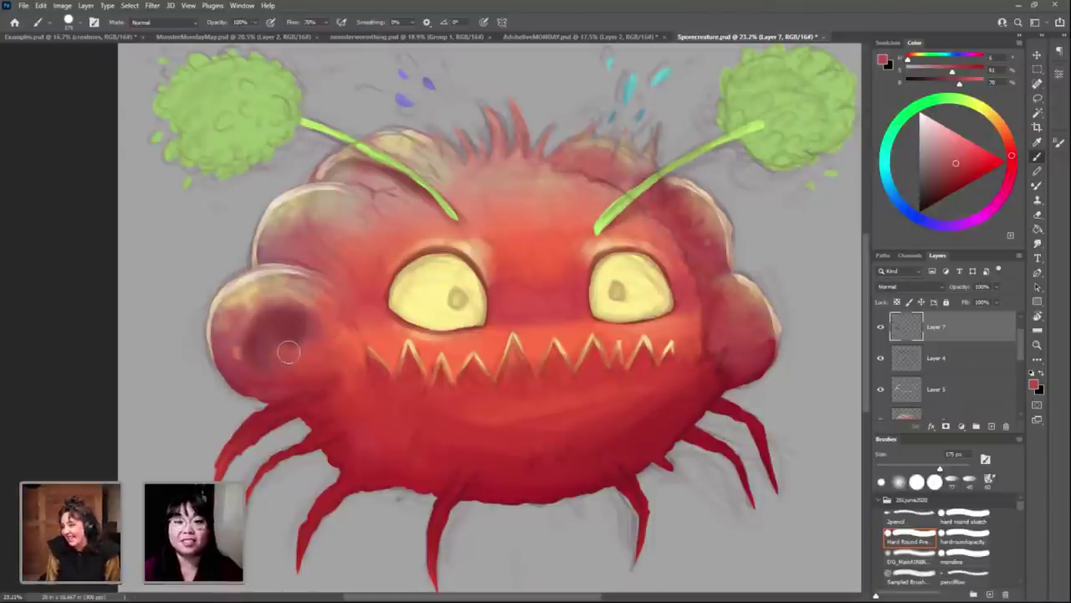
# Step: Rework the left cheek spot with a darker red, then a lighter pink
pyautogui.keyDown('alt'); pyautogui.click(264, 329); pyautogui.keyUp('alt')
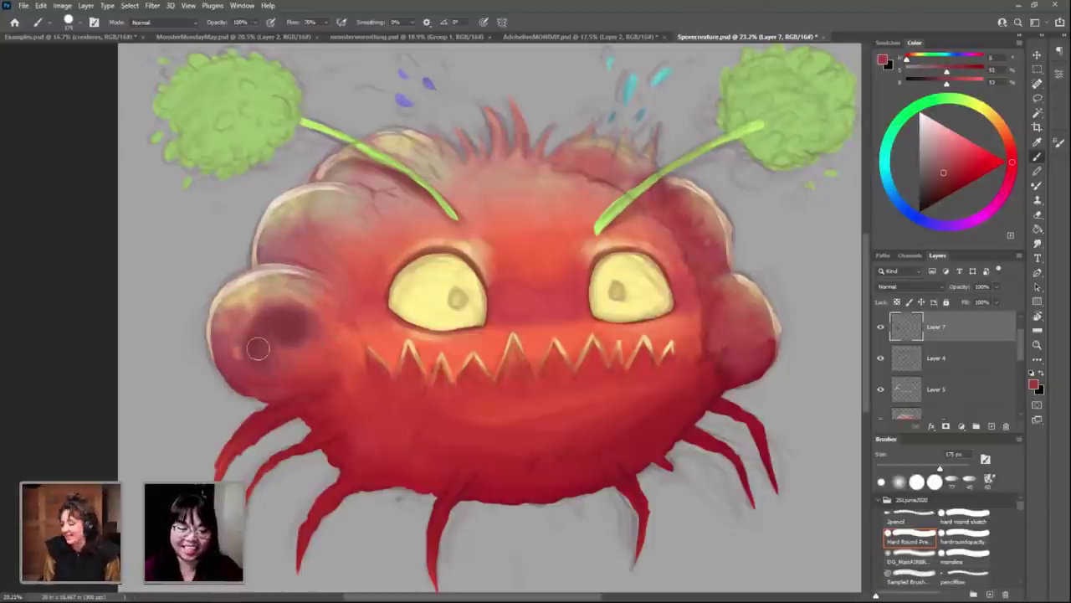
pyautogui.moveTo(256, 334); pyautogui.dragTo(295, 329)
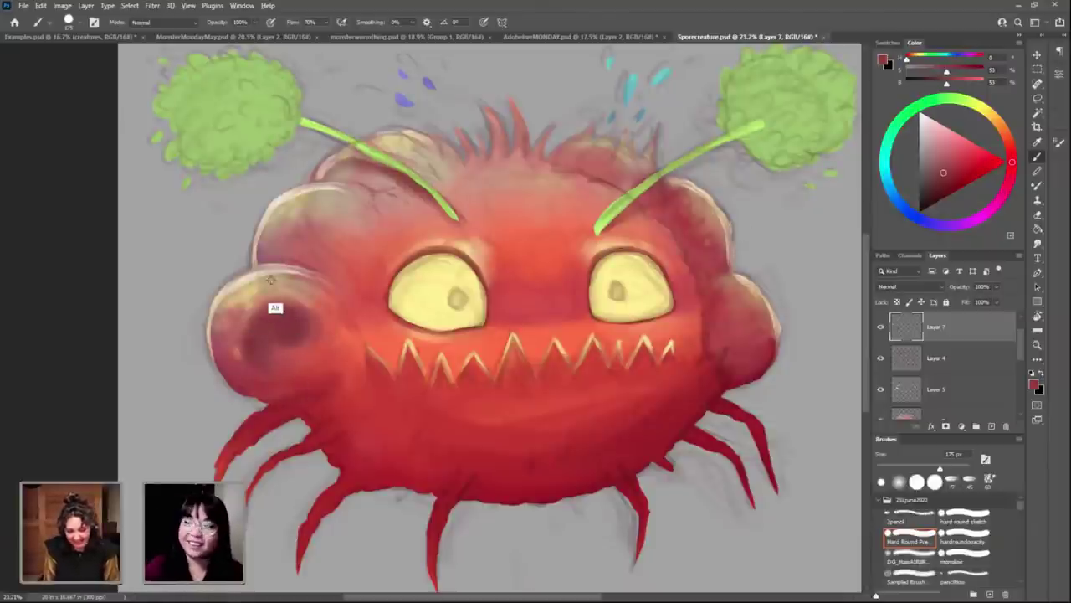
pyautogui.keyDown('alt'); pyautogui.click(276, 307); pyautogui.keyUp('alt')
pyautogui.moveTo(240, 312); pyautogui.dragTo(280, 318)
pyautogui.press(']')
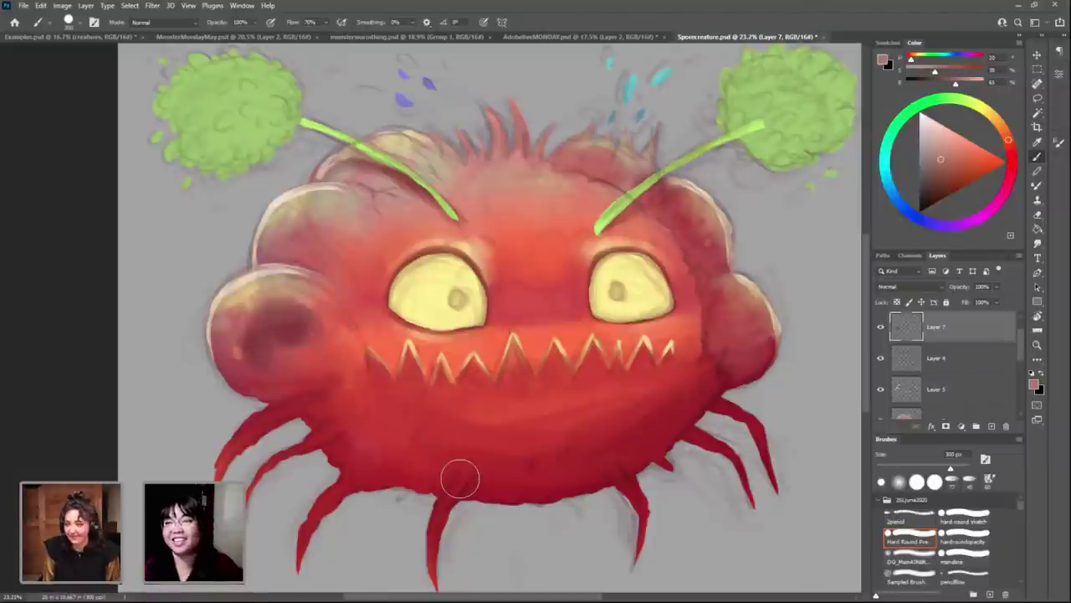
# Step: Paint red over the mouth corner, undoing the stray stroke on the leftmost tooth
pyautogui.keyDown('alt'); pyautogui.click(300, 351); pyautogui.keyUp('alt')
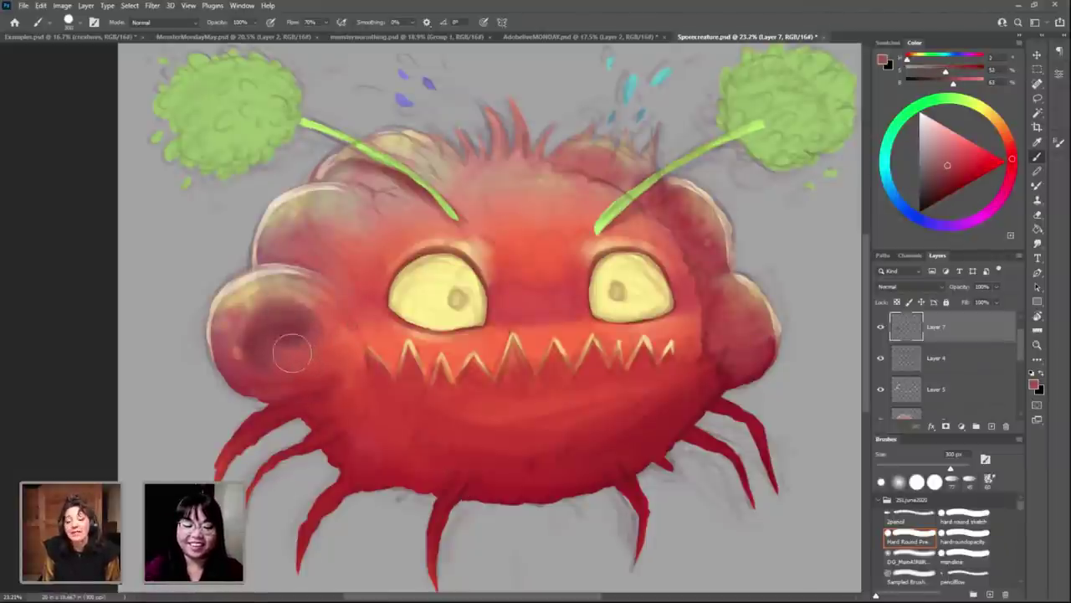
pyautogui.moveTo(377, 362); pyautogui.dragTo(362, 373)
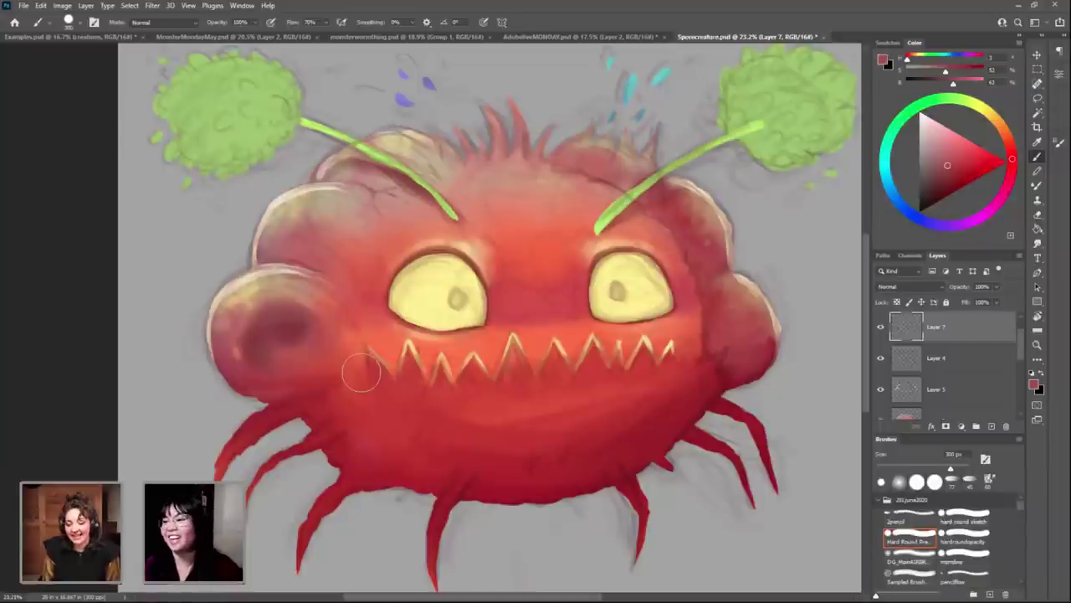
pyautogui.hotkey('ctrl', 'z')
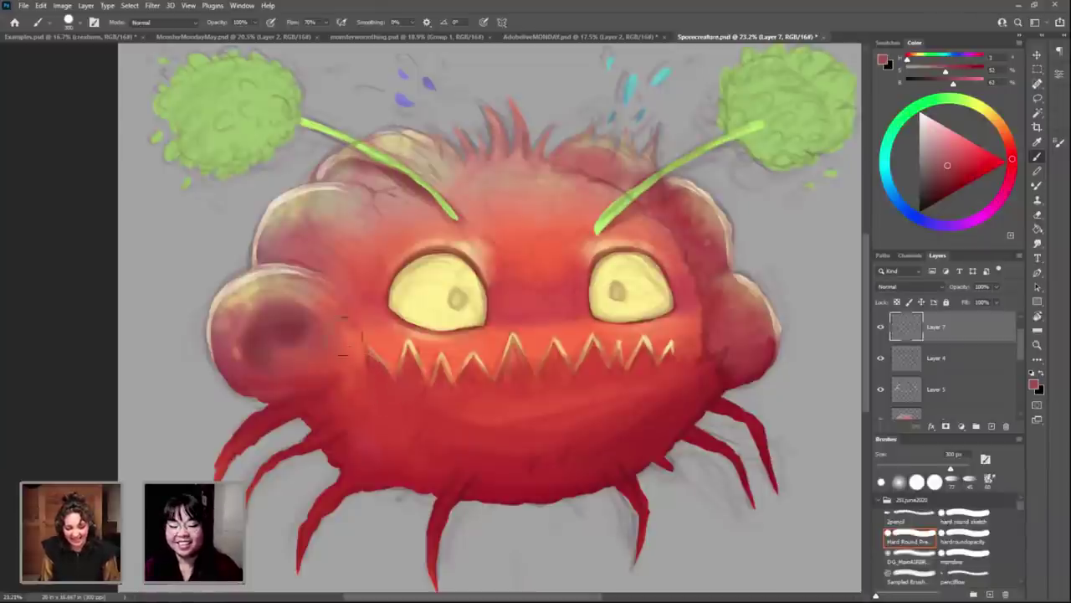
pyautogui.keyDown('alt'); pyautogui.click(313, 331); pyautogui.keyUp('alt')
pyautogui.moveTo(378, 358); pyautogui.dragTo(364, 373)
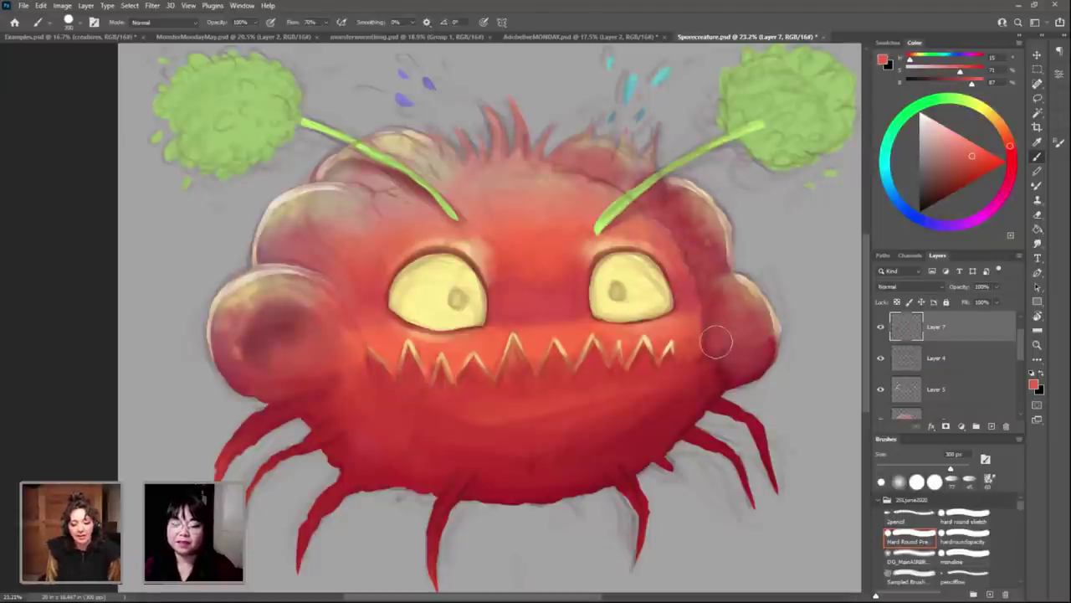
# Step: At 150 px, build up darker red shading on the left cheek, then drop to 90 px
pyautogui.press('[')
pyautogui.press('[')
pyautogui.press('[')
pyautogui.press('[')
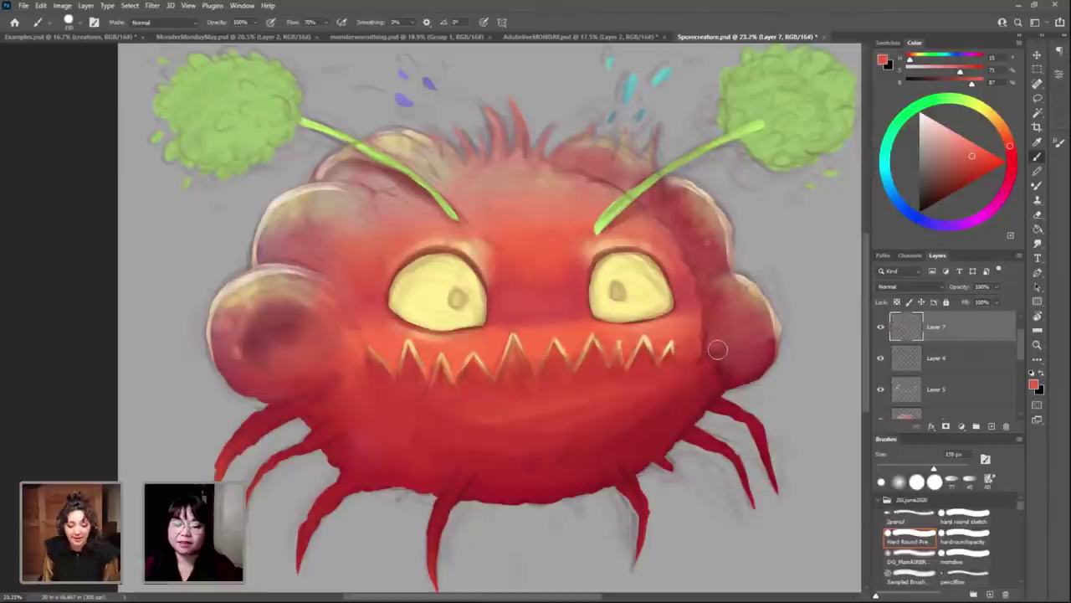
pyautogui.keyDown('alt'); pyautogui.click(293, 322); pyautogui.keyUp('alt')
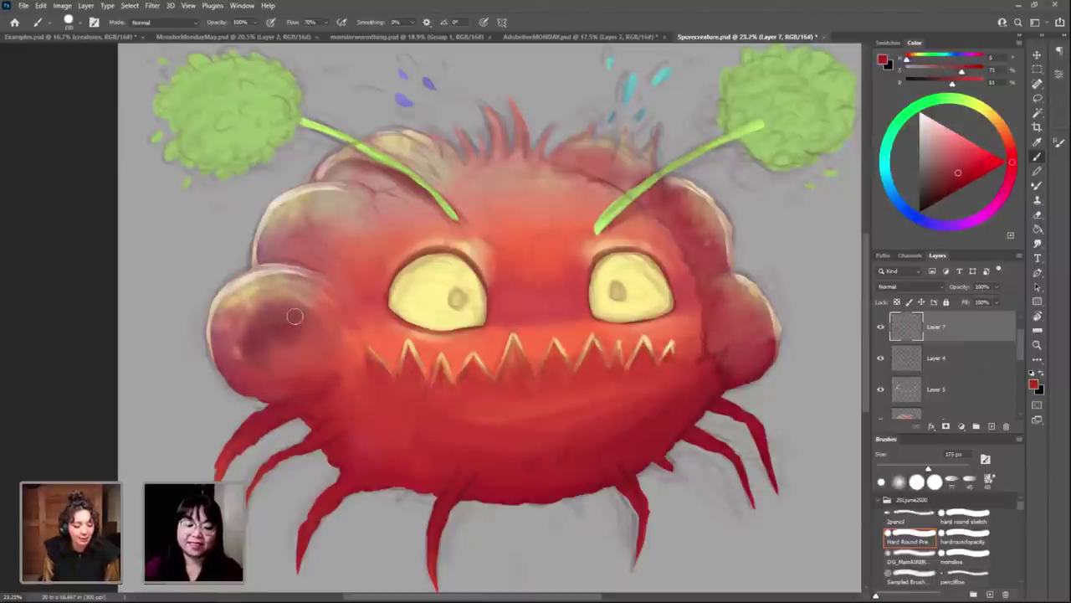
pyautogui.moveTo(294, 317); pyautogui.dragTo(248, 335)
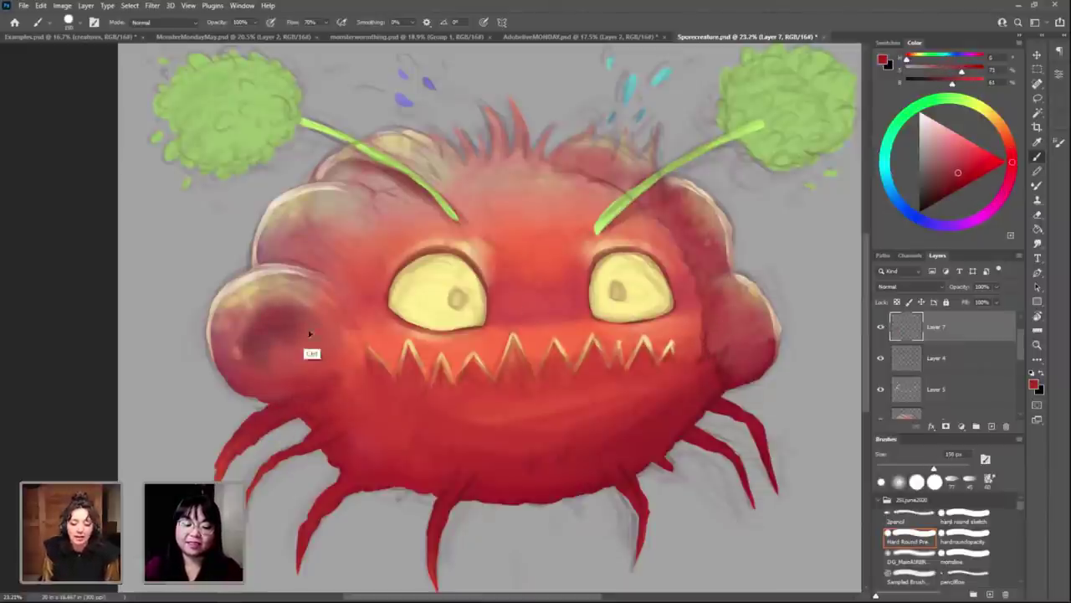
pyautogui.keyDown('alt'); pyautogui.click(721, 361); pyautogui.keyUp('alt')
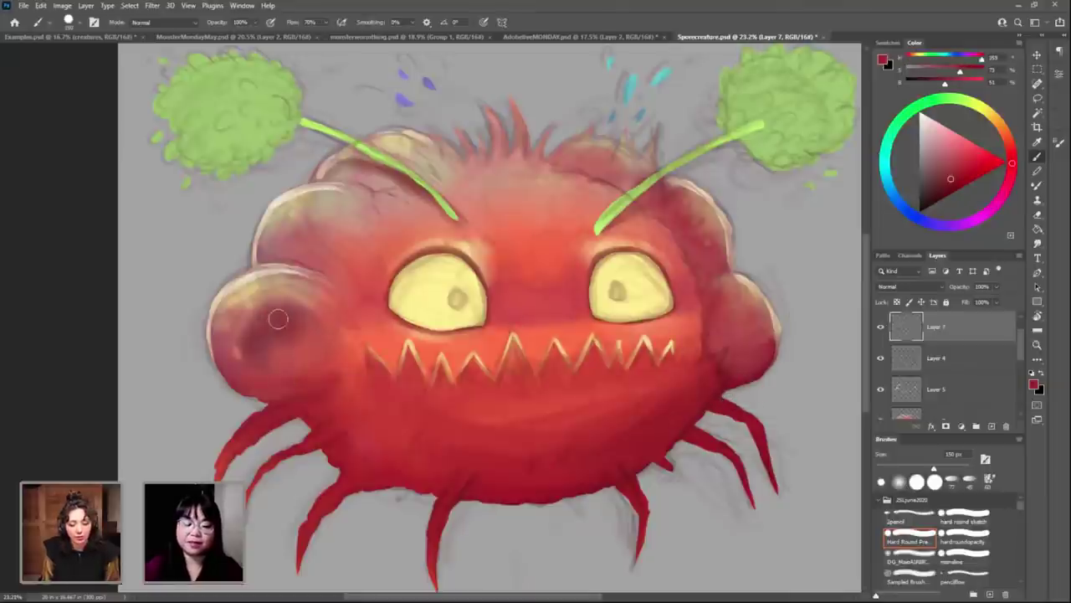
pyautogui.moveTo(297, 323); pyautogui.dragTo(267, 320)
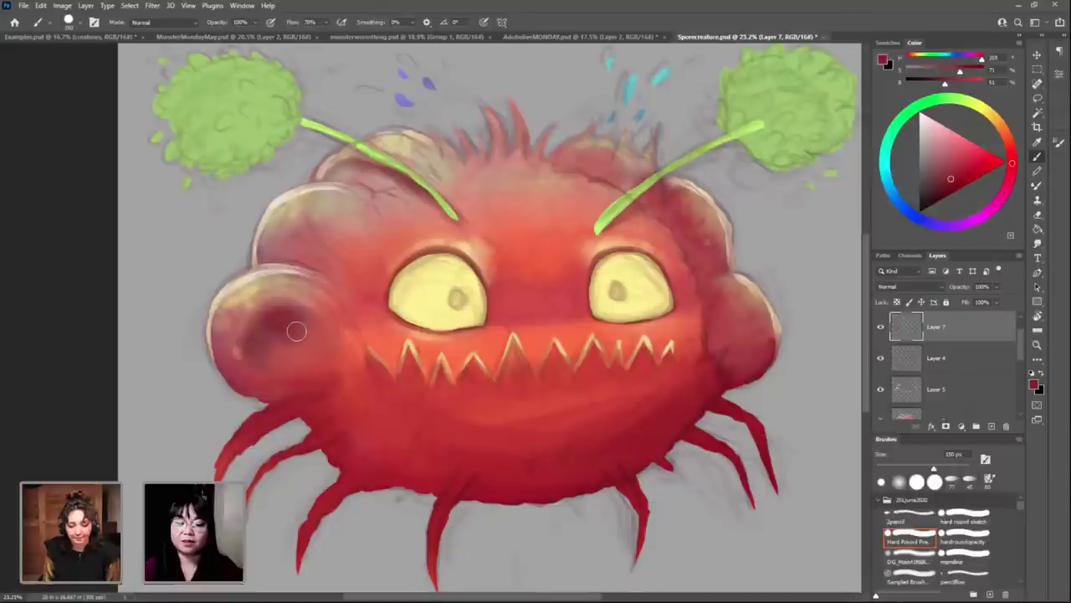
pyautogui.moveTo(292, 330)
pyautogui.mouseDown()
pyautogui.moveTo(294, 313)
pyautogui.moveTo(239, 330)
pyautogui.moveTo(266, 315)
pyautogui.moveTo(249, 342)
pyautogui.mouseUp()
pyautogui.press('[')
pyautogui.press('[')
pyautogui.press('[')
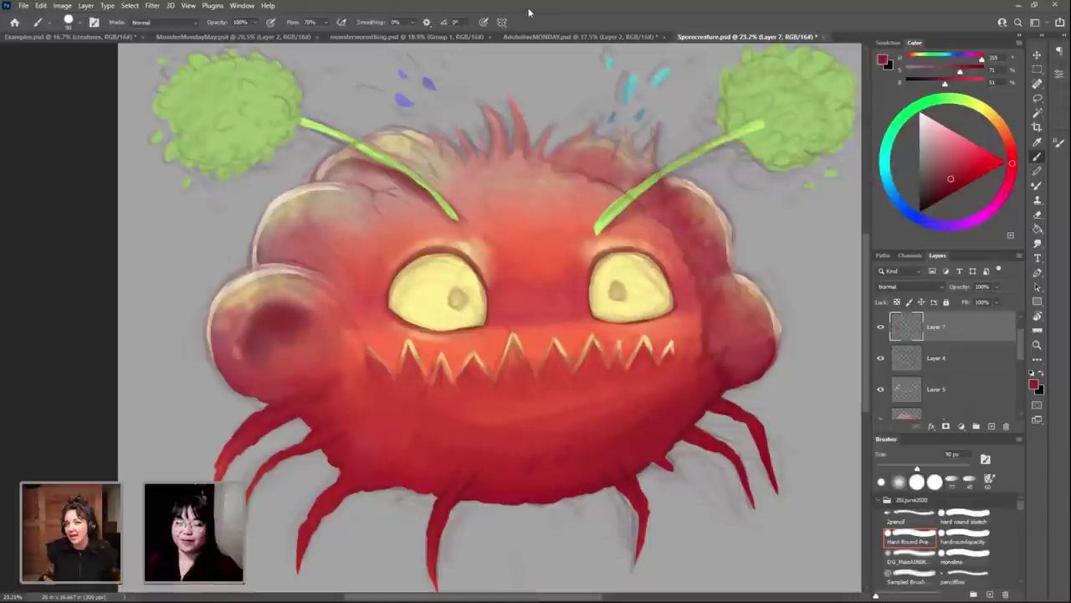
# Step: Switch to the AdobeliveMONDAY.psd tab showing four numbered pencil creature sketches
pyautogui.click(546, 37)
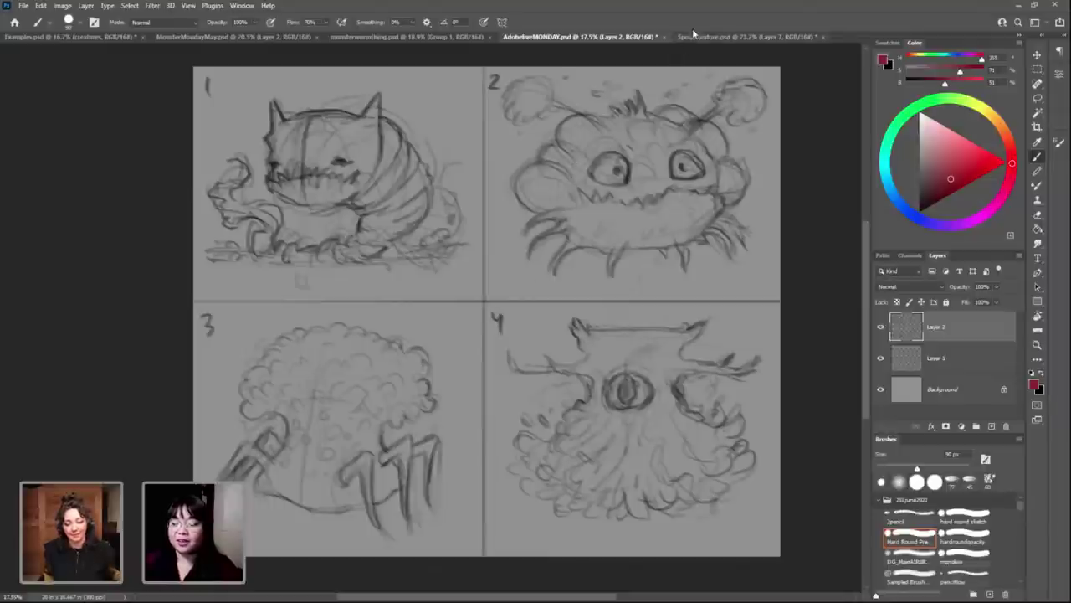
# Step: Return to Sporecreature.psd and solo the grey silhouette layer, testing the grey background behind it
pyautogui.click(739, 37)
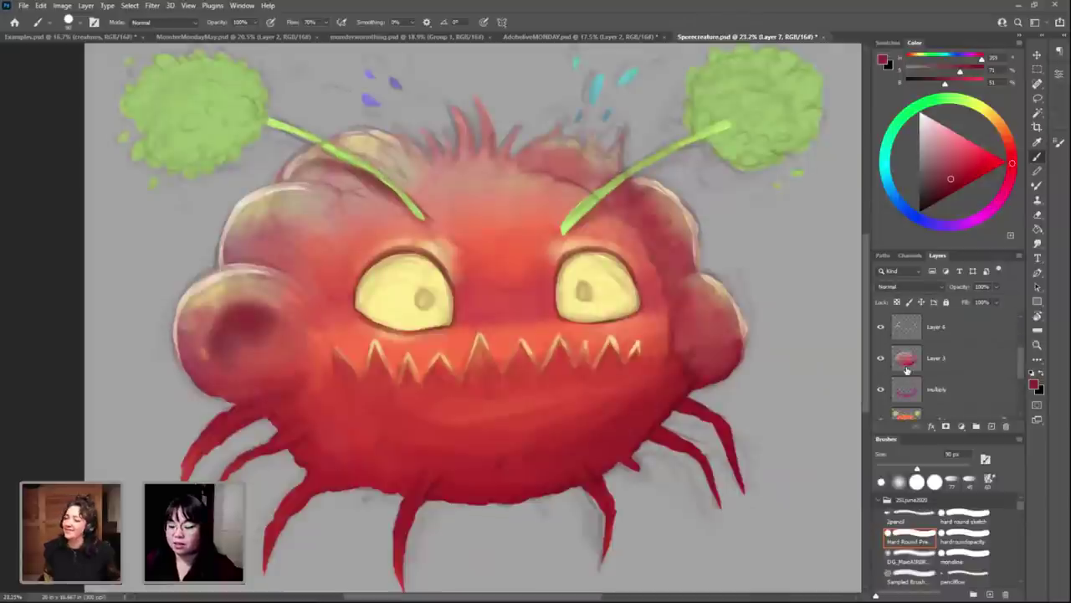
pyautogui.scroll(-1, 910, 378)
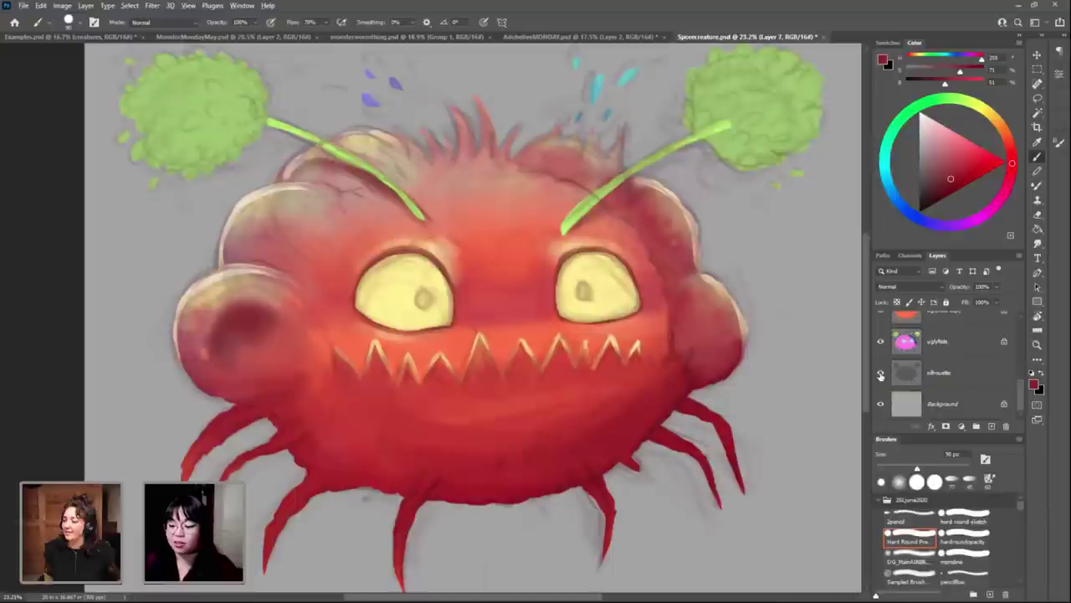
pyautogui.keyDown('alt'); pyautogui.click(880, 373); pyautogui.keyUp('alt')
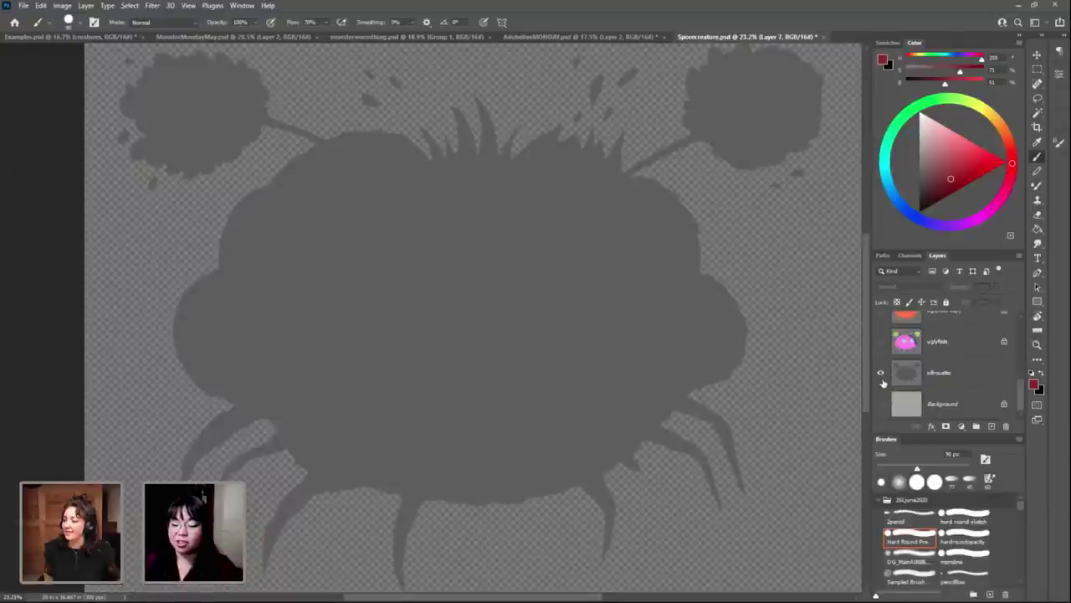
pyautogui.click(880, 405)
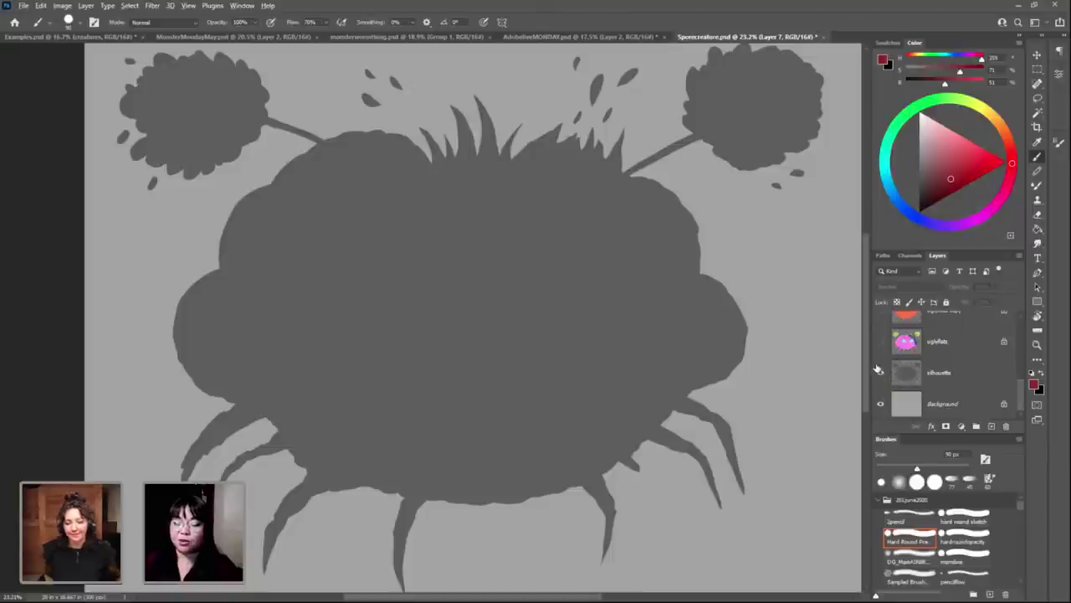
pyautogui.click(881, 403)
pyautogui.scroll(3, 880, 377)
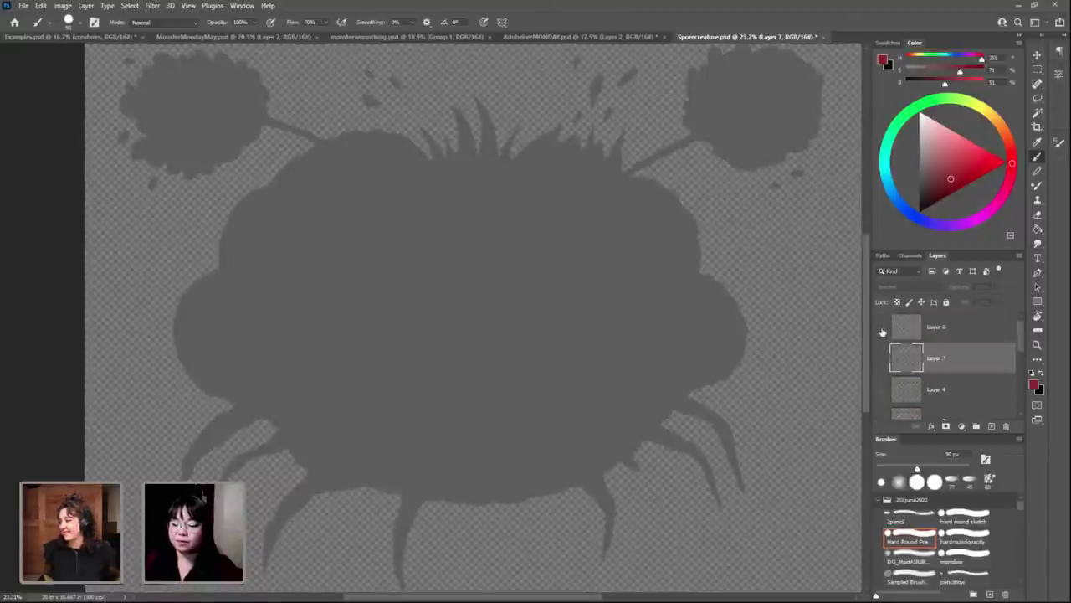
# Step: Toggle silhouette and background visibility to compare the sketch lines against the grey silhouette
pyautogui.click(881, 391)
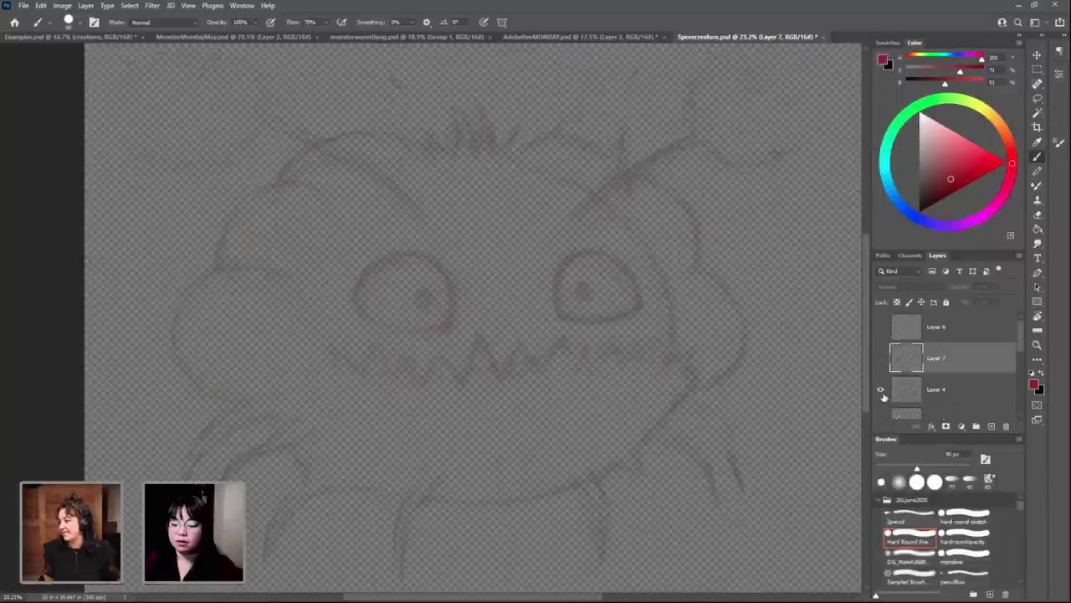
pyautogui.scroll(-3, 884, 394)
pyautogui.scroll(-2, 885, 402)
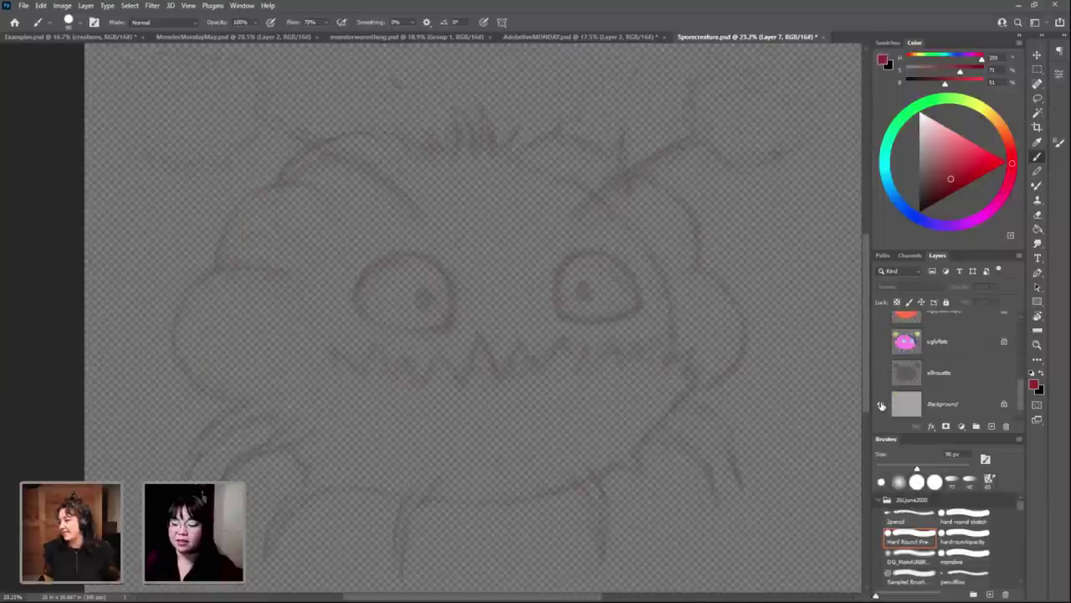
pyautogui.click(881, 404)
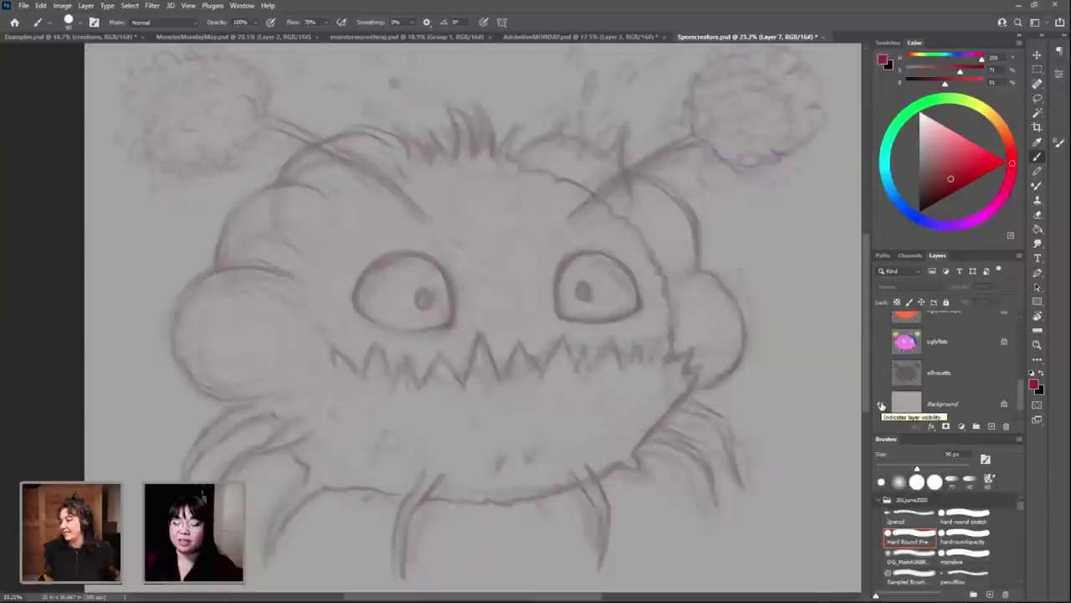
pyautogui.click(881, 405)
pyautogui.click(880, 404)
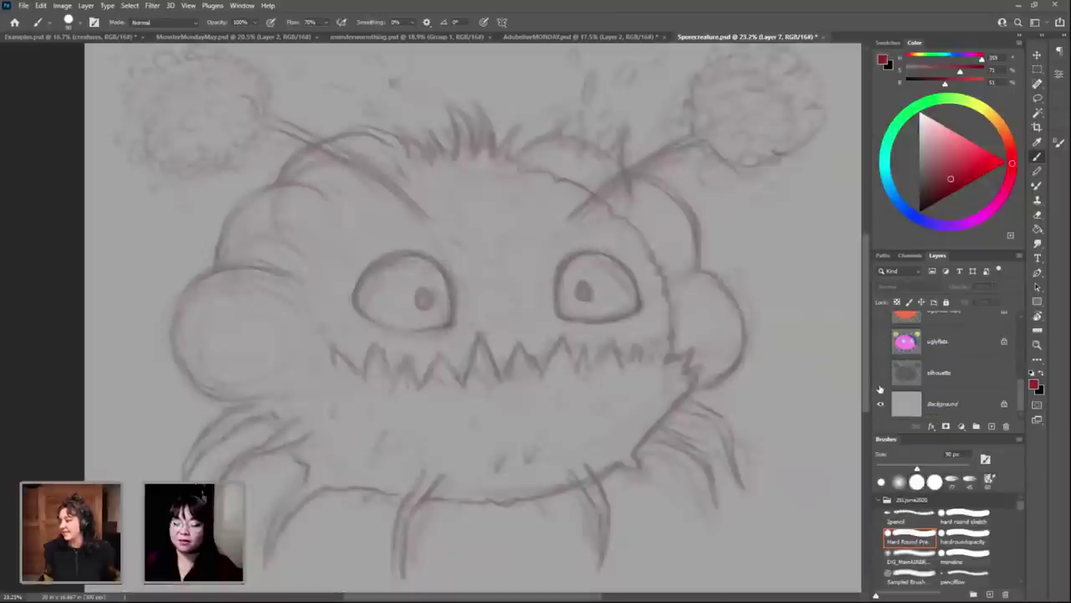
pyautogui.click(880, 372)
pyautogui.scroll(1, 794, 425)
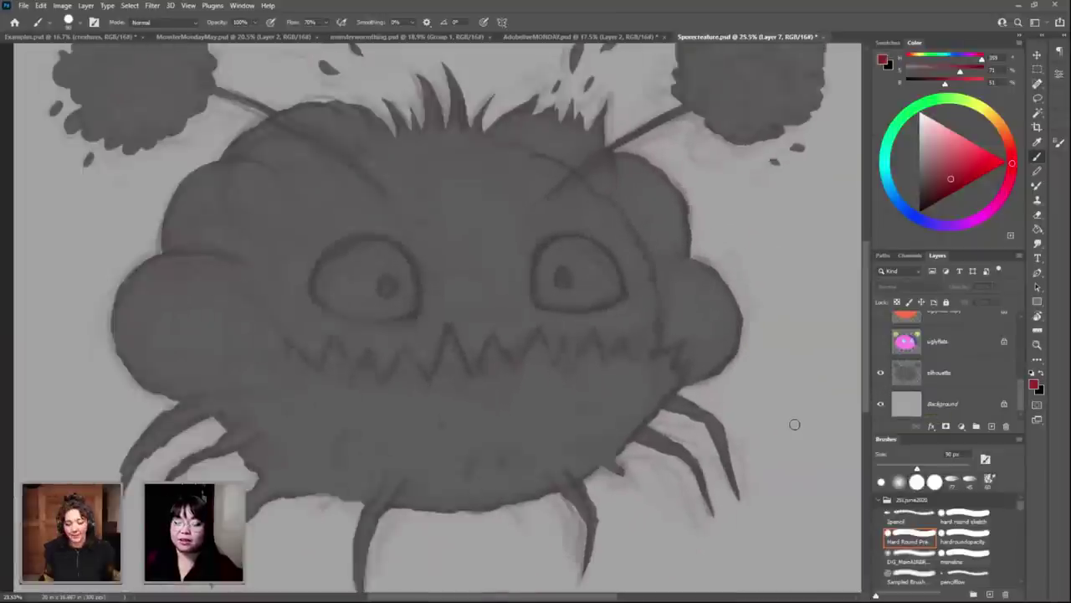
pyautogui.scroll(-2, 794, 425)
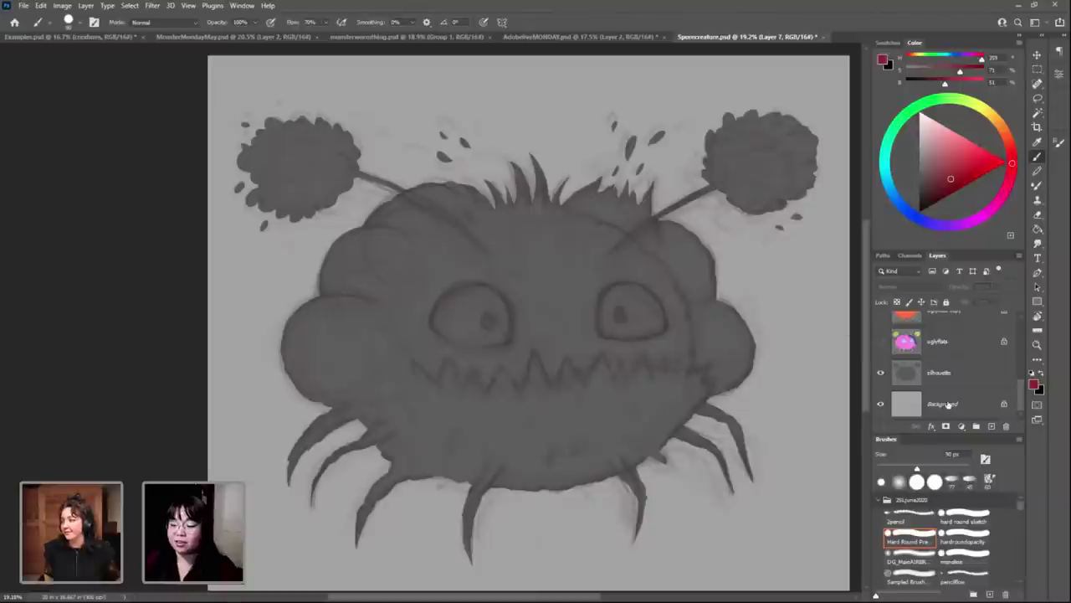
# Step: Reveal the uglyflats colour flats, the orange uglyflats copy and the multiply shading layer
pyautogui.click(880, 341)
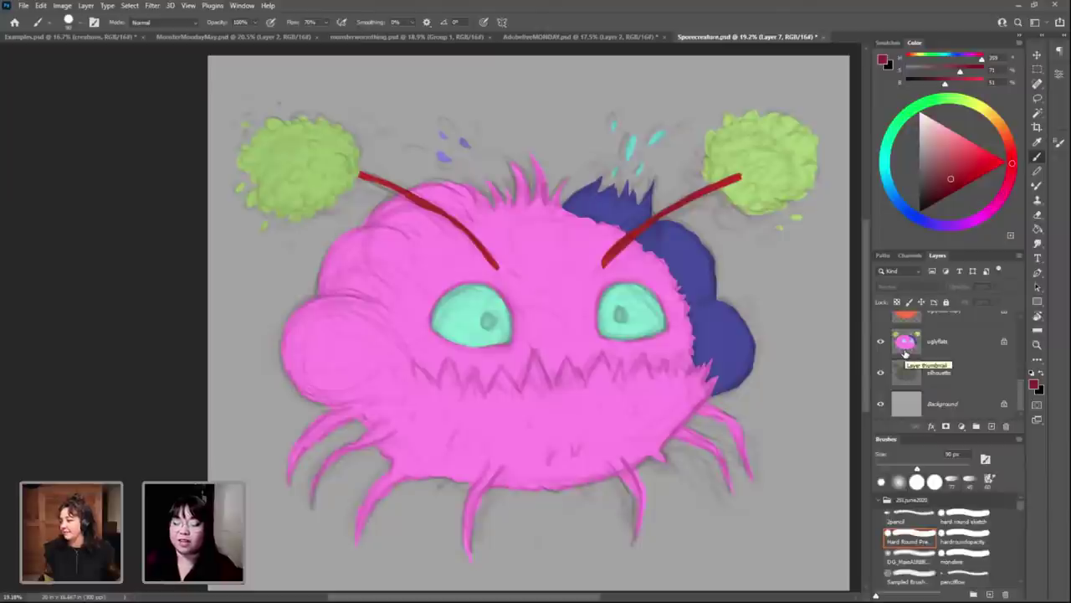
pyautogui.scroll(2, 909, 369)
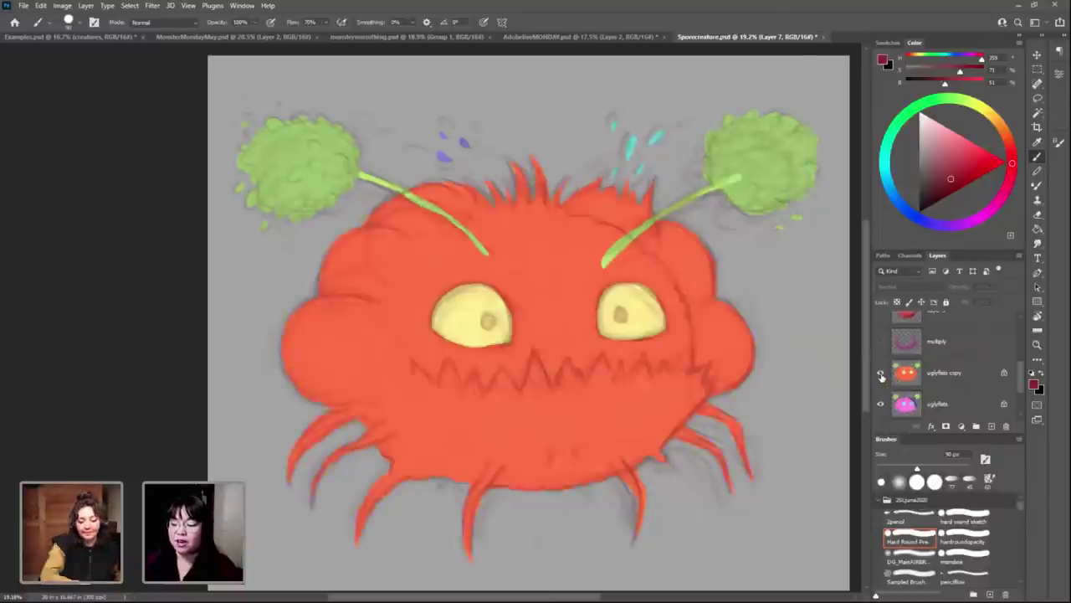
pyautogui.click(881, 374)
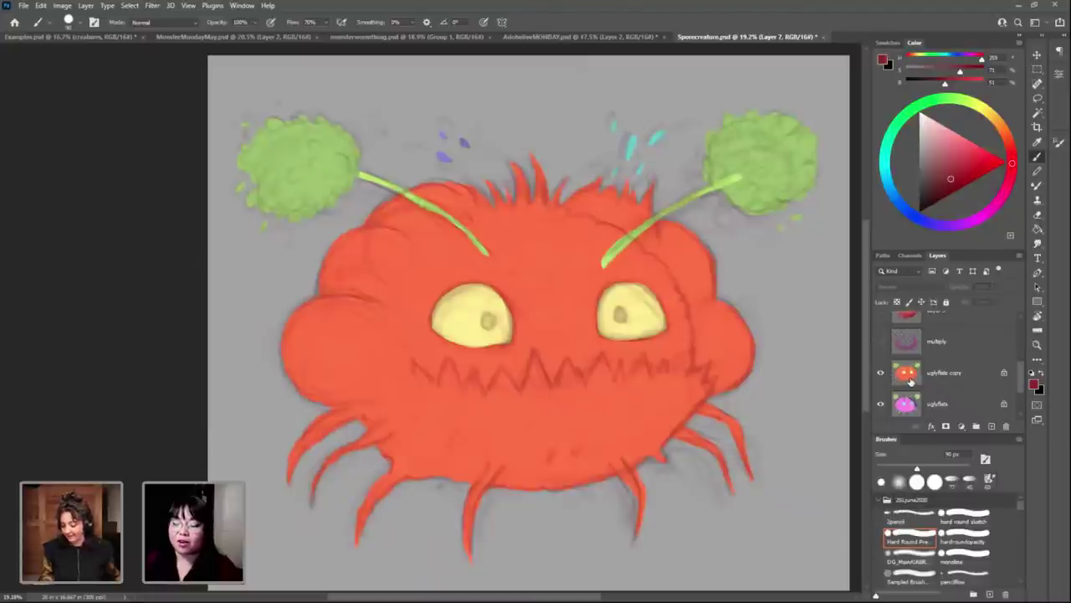
pyautogui.click(881, 341)
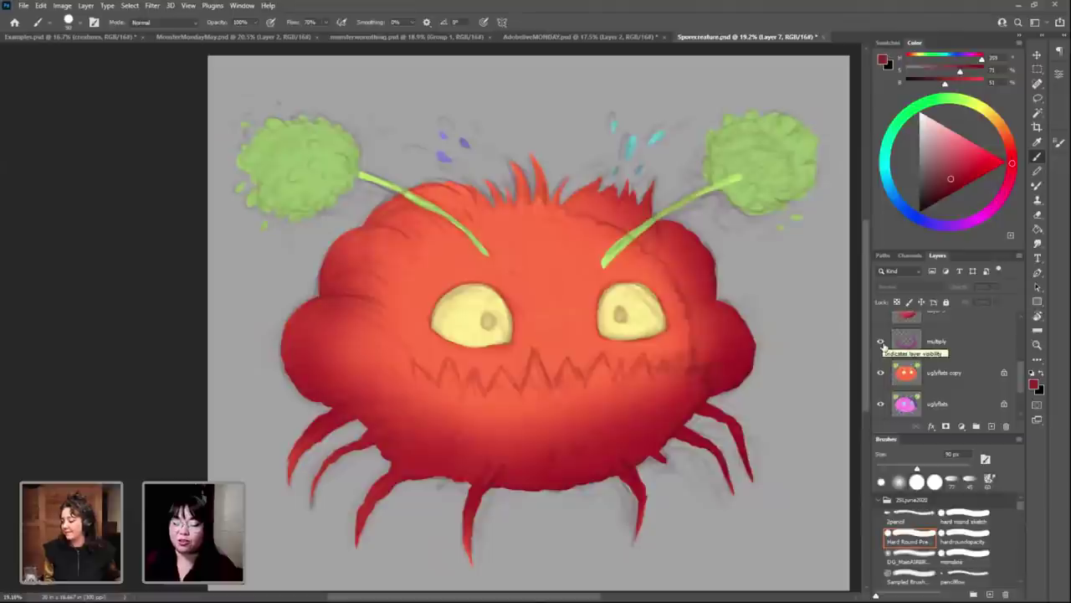
pyautogui.scroll(1, 908, 360)
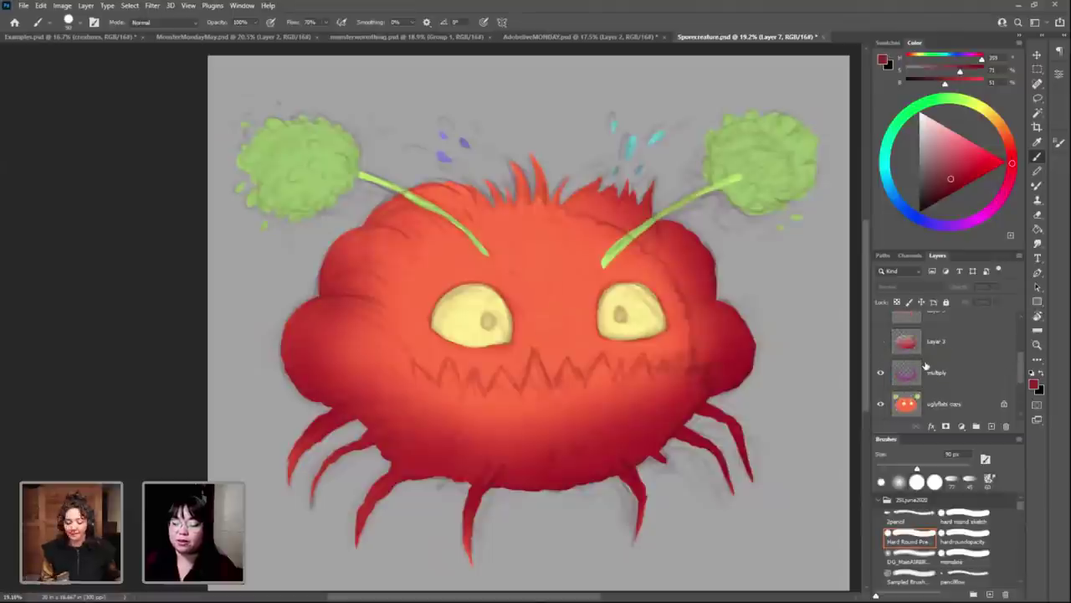
# Step: Turn on Layer 3, the rim highlights, Layer 7 cheek shading and Layer 6 teeth highlights
pyautogui.click(880, 341)
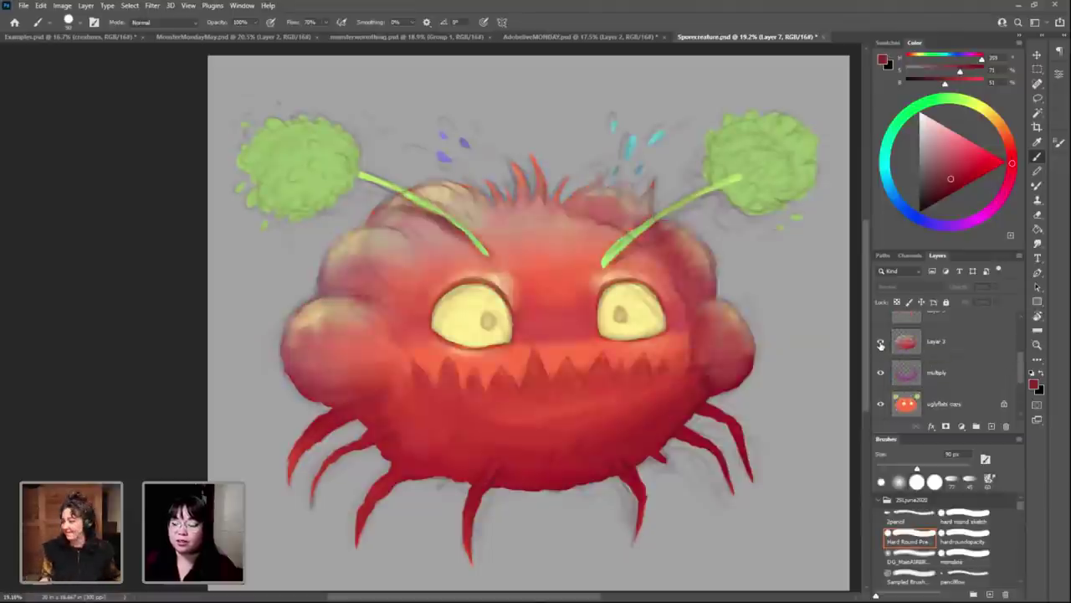
pyautogui.scroll(1, 905, 364)
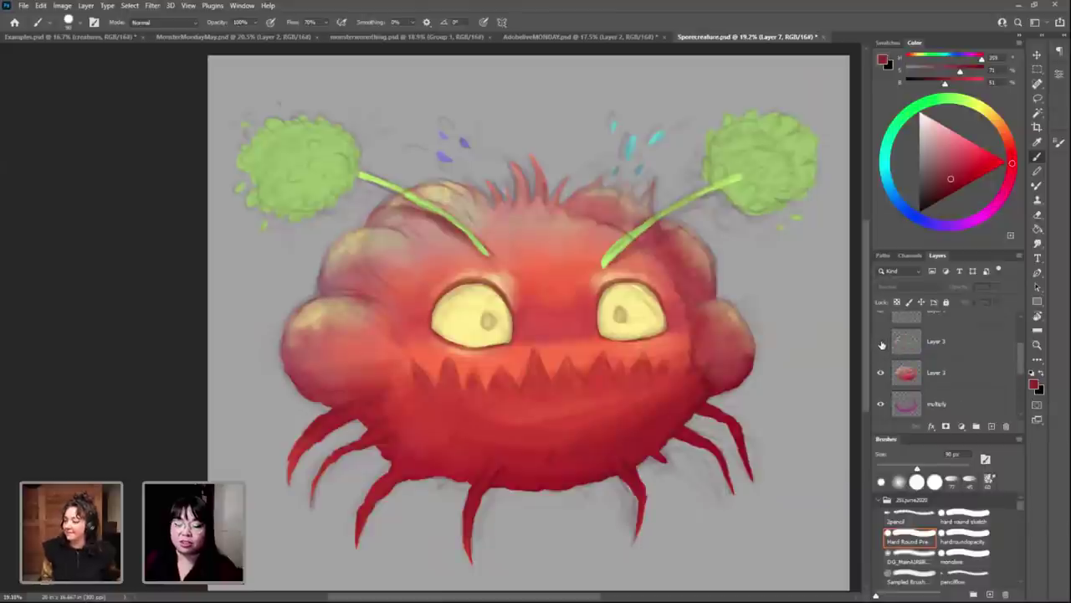
pyautogui.click(880, 342)
pyautogui.scroll(1, 881, 344)
pyautogui.scroll(1, 880, 344)
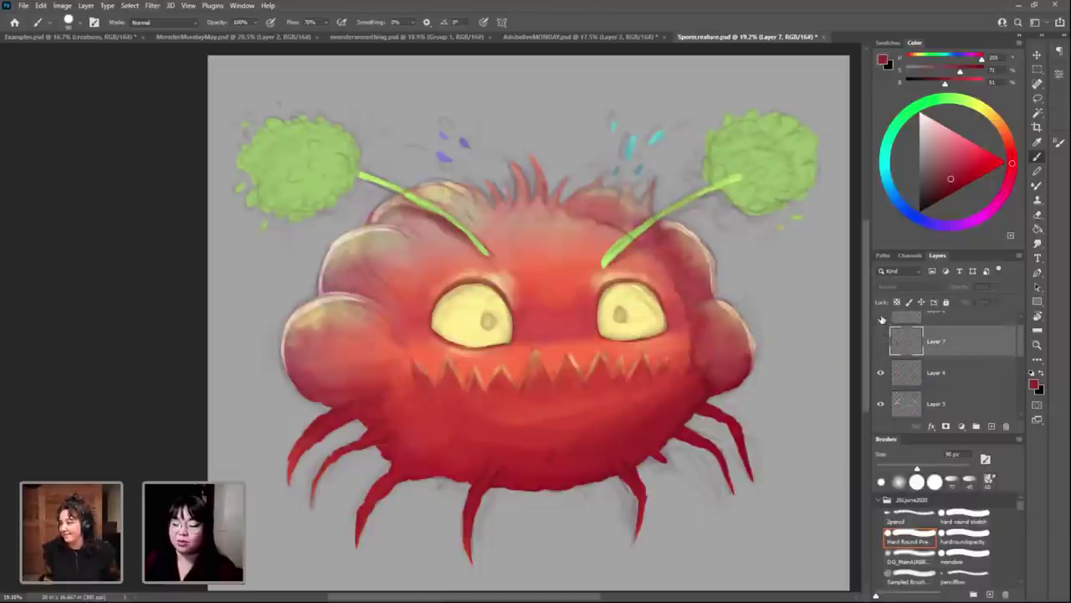
pyautogui.click(881, 342)
pyautogui.scroll(1, 881, 344)
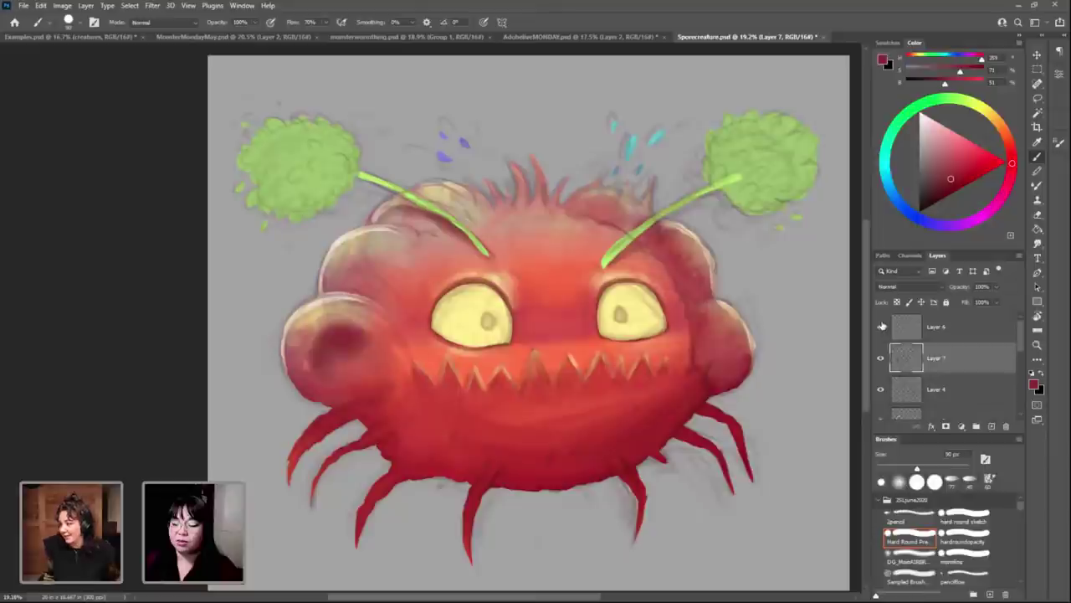
pyautogui.click(881, 326)
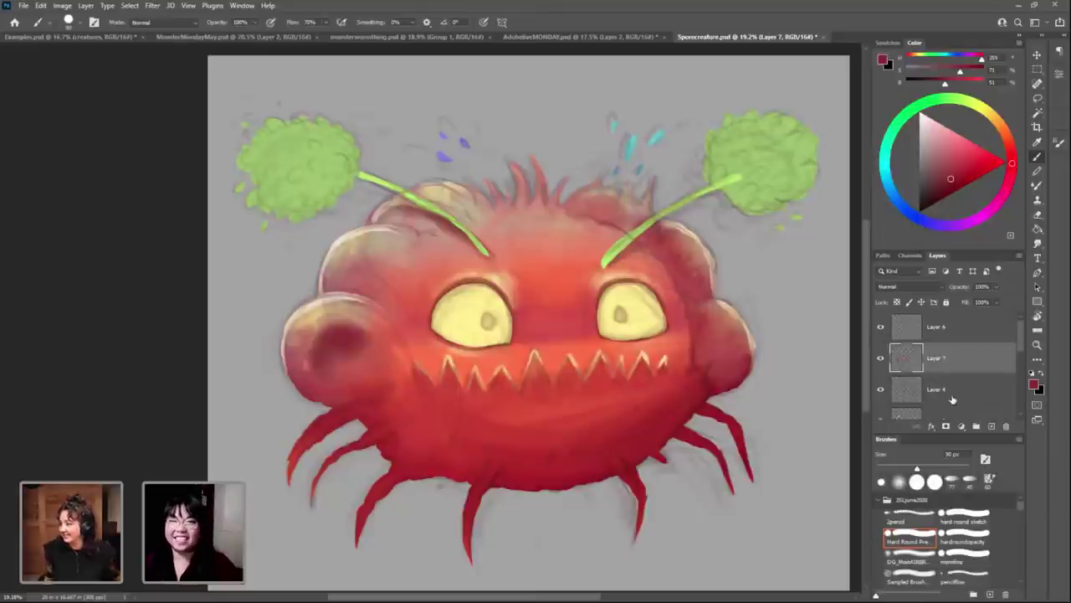